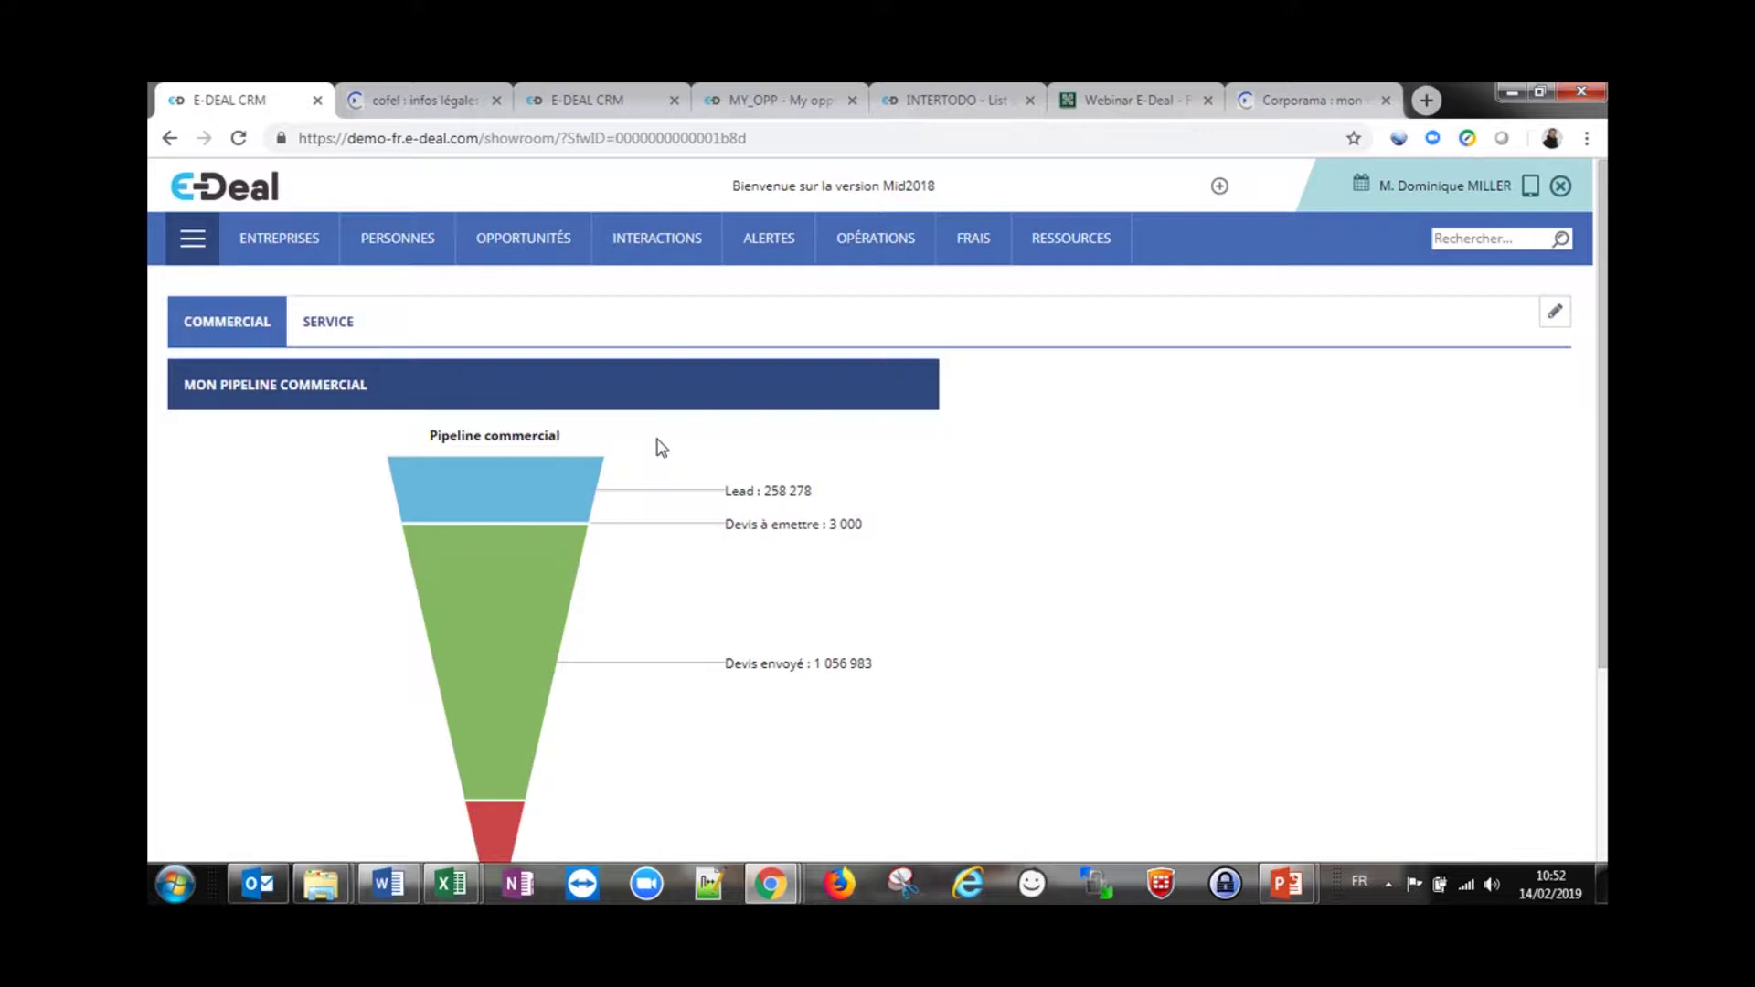
Open the Mes opportunités list, remove its favourite search, and reopen the list with its default criteria
mouse_move(551, 240)
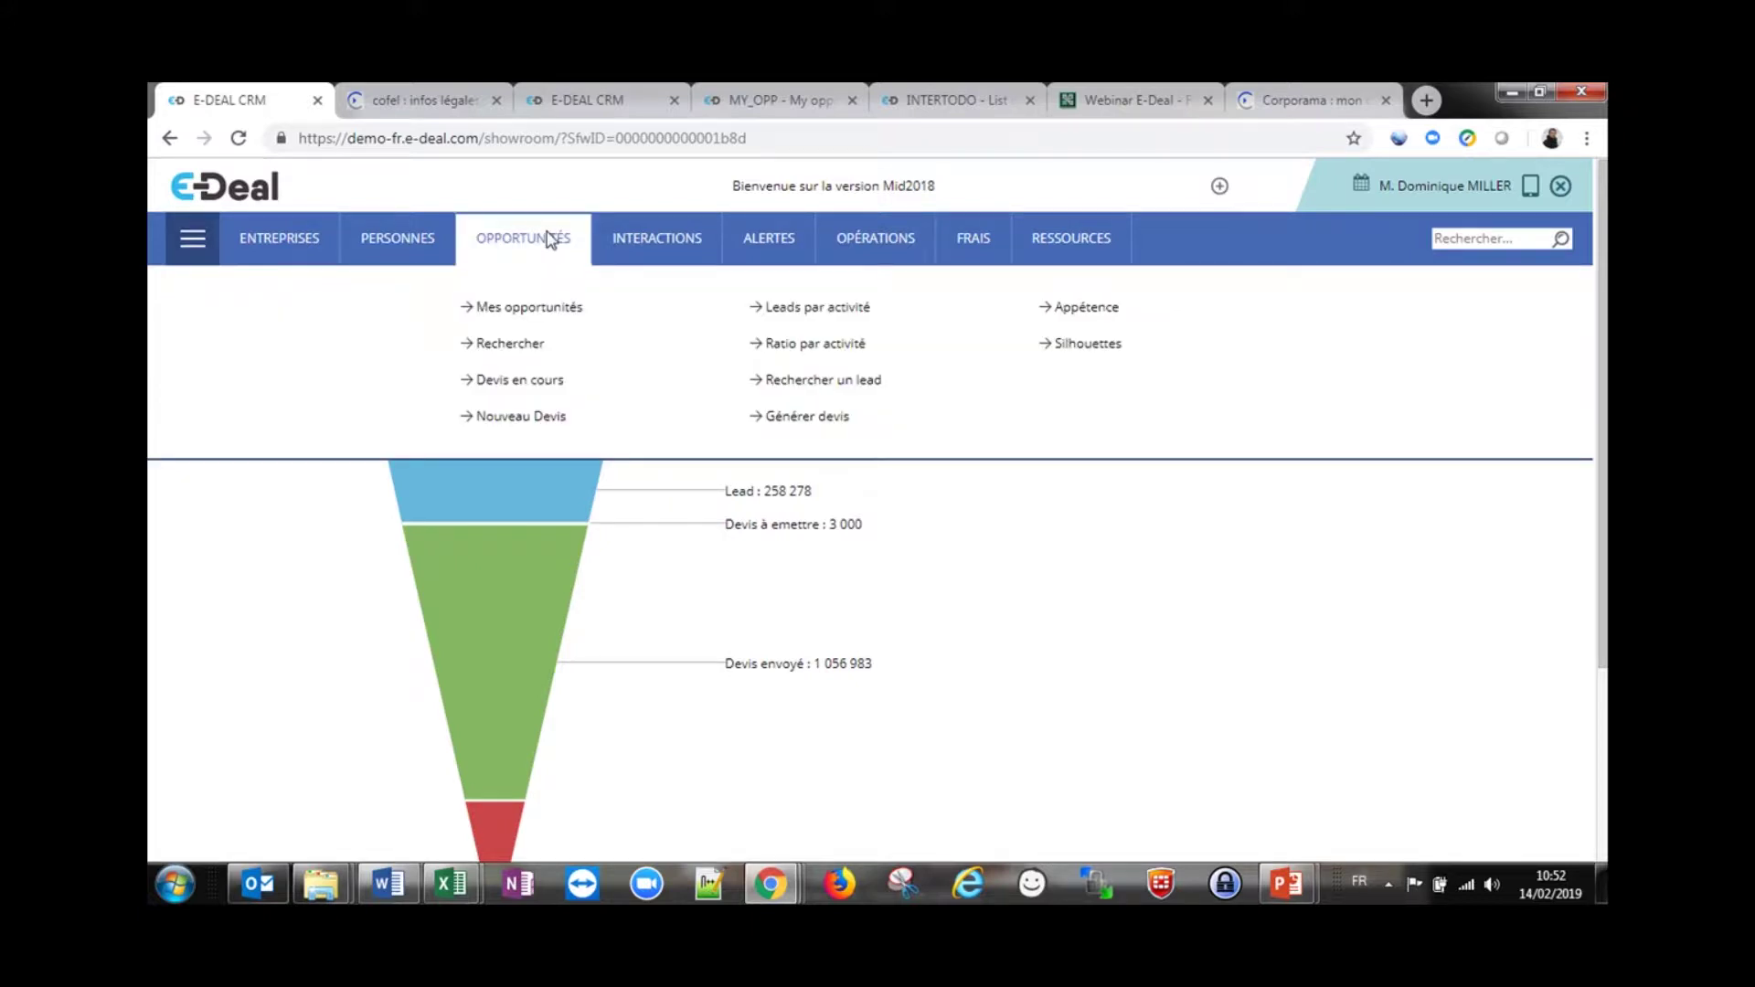
left_click(548, 309)
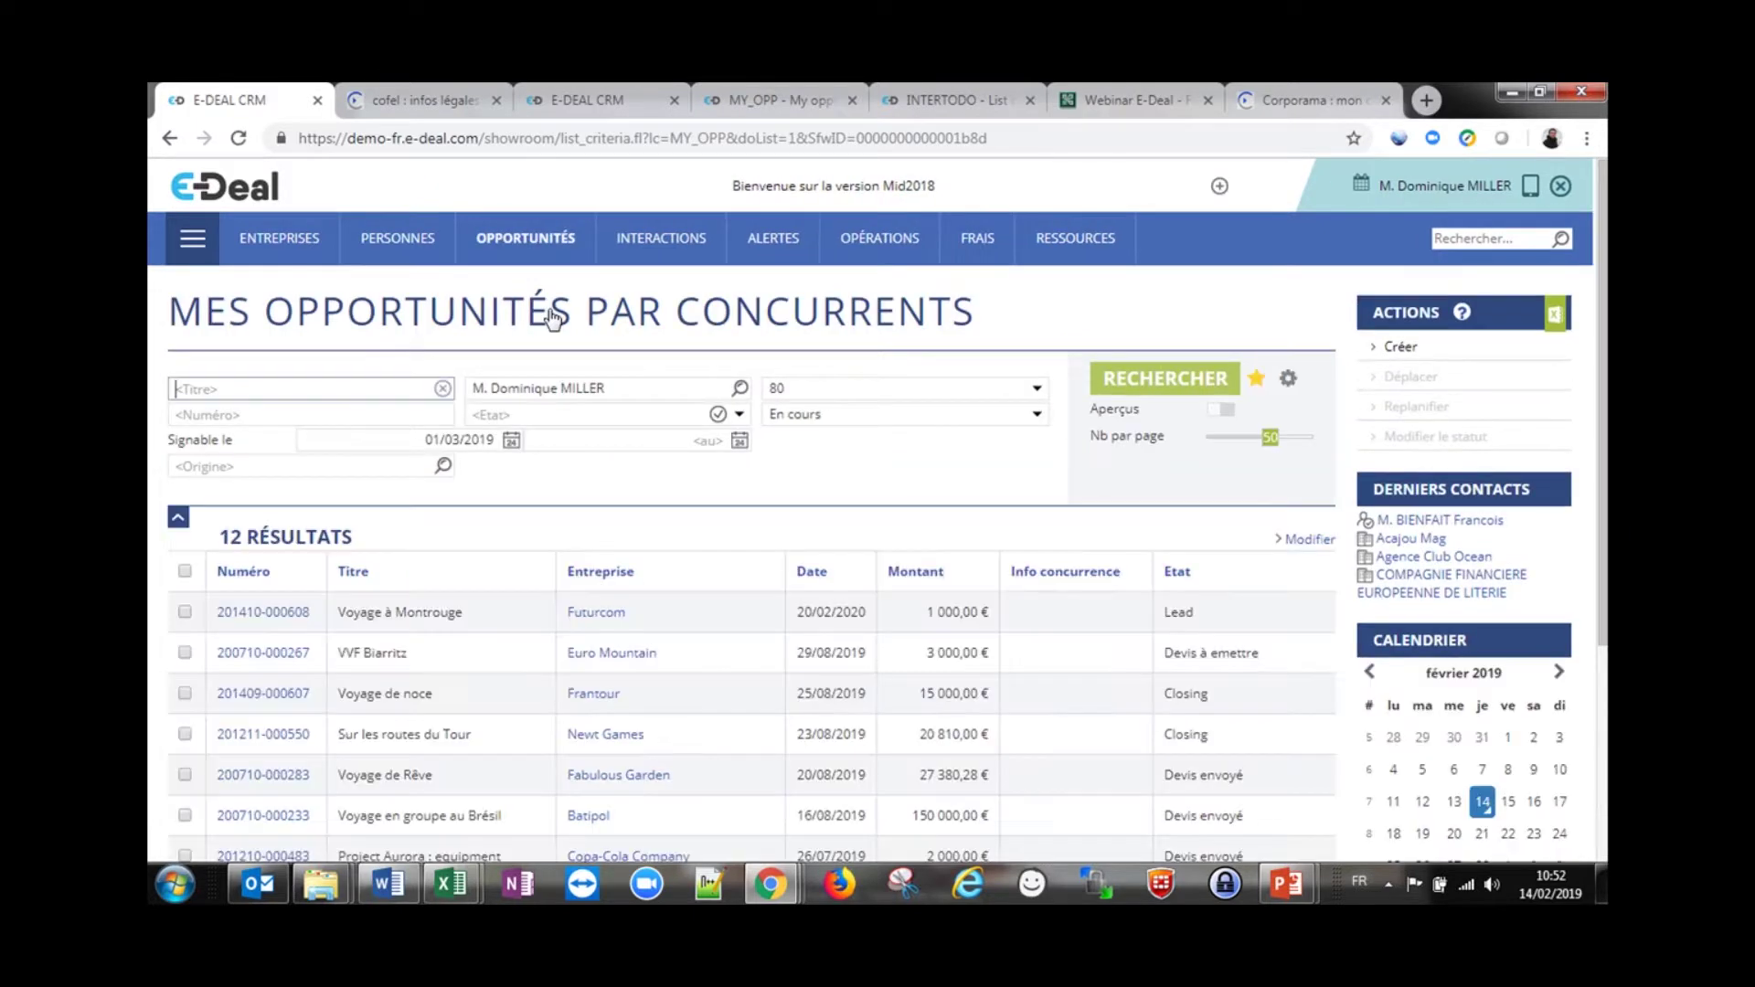
left_click(1262, 379)
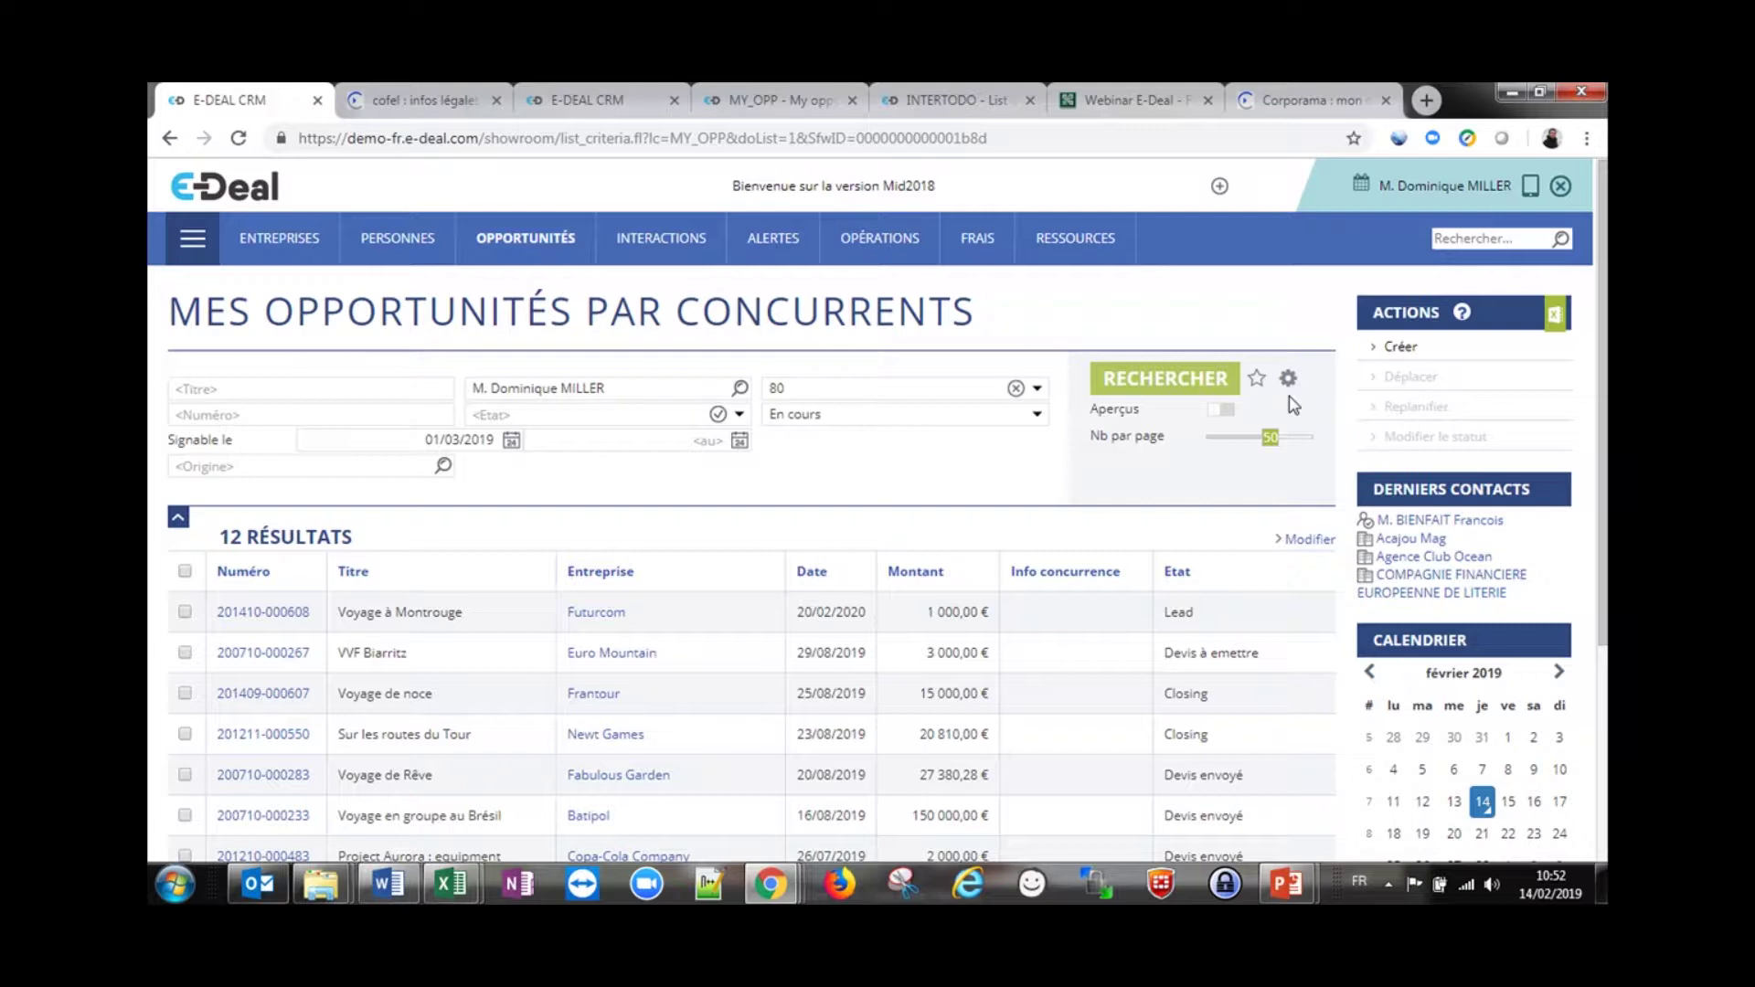
mouse_move(523, 236)
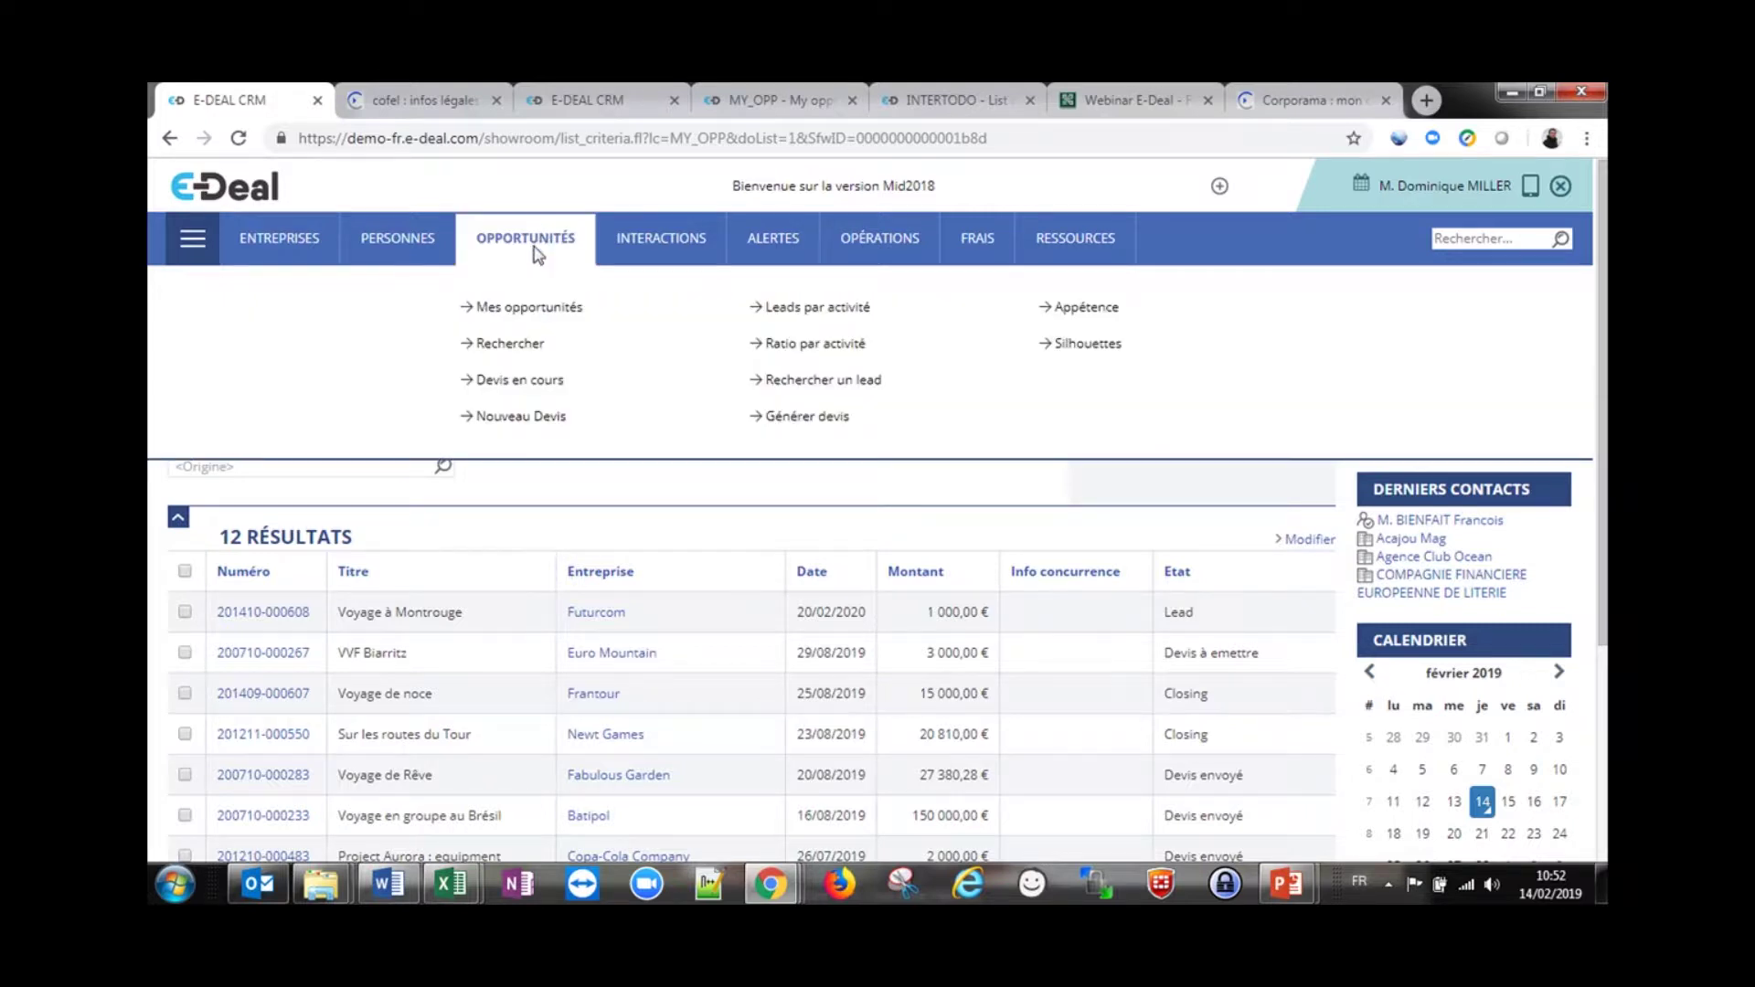
left_click(552, 311)
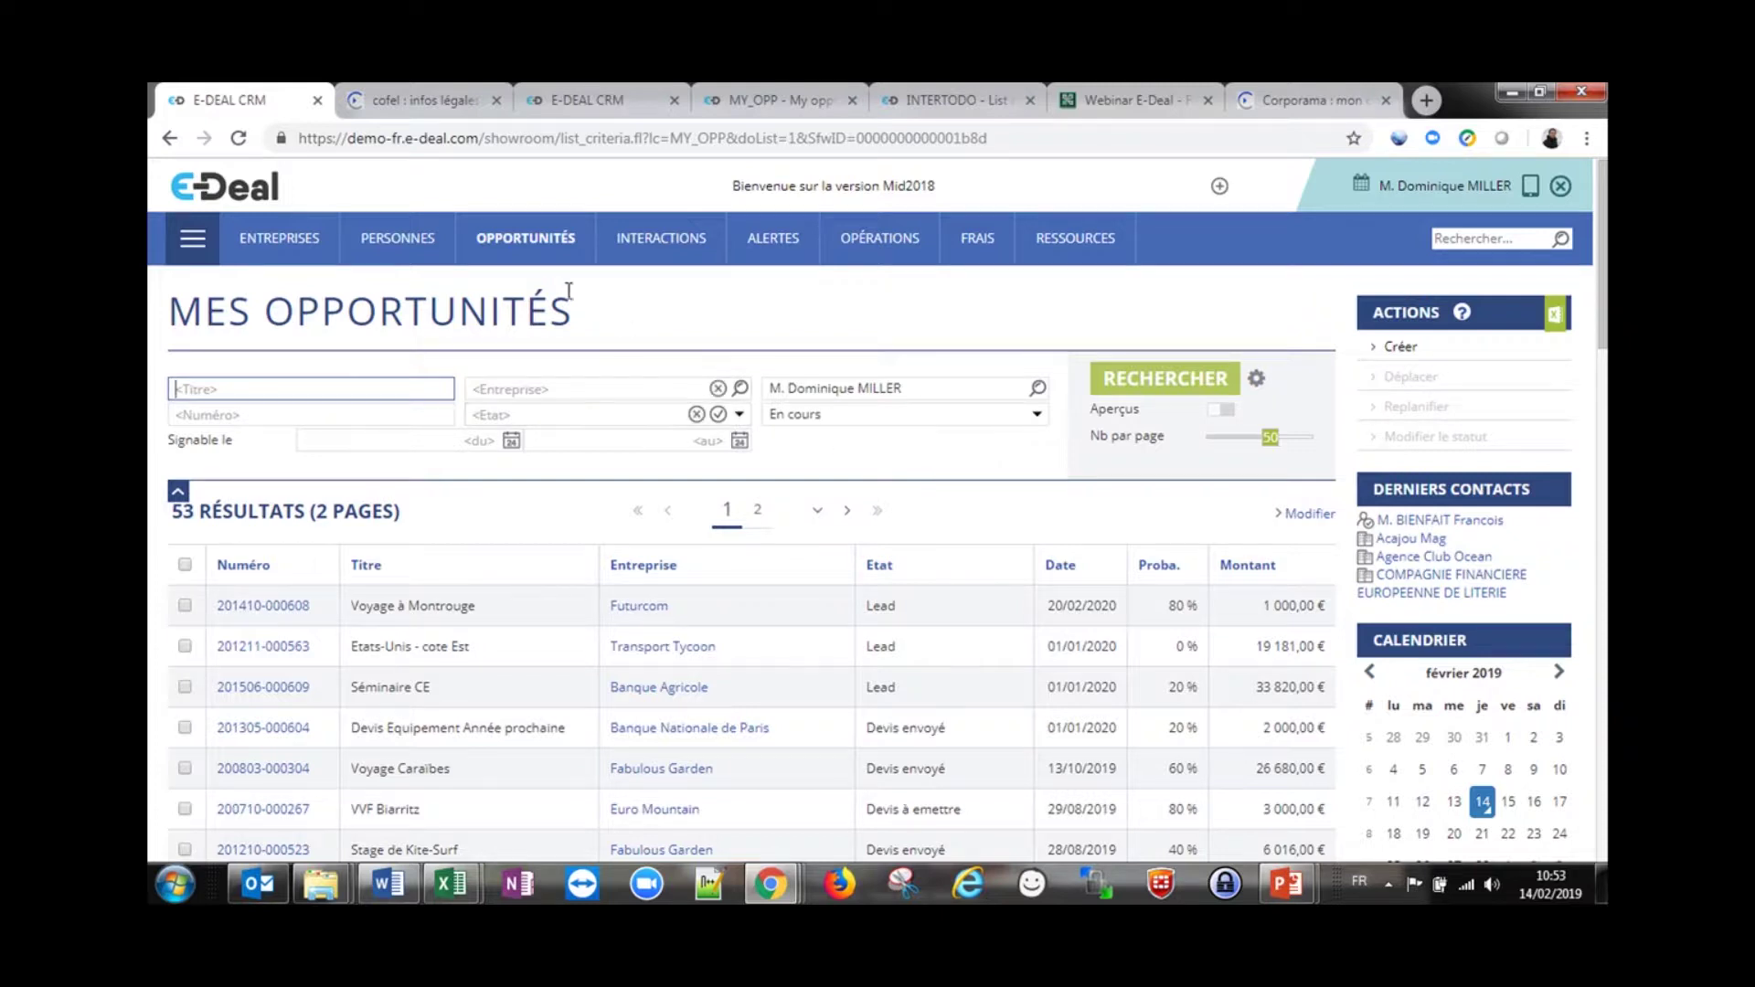
View the general opportunities search list and the companies search list
mouse_move(529, 257)
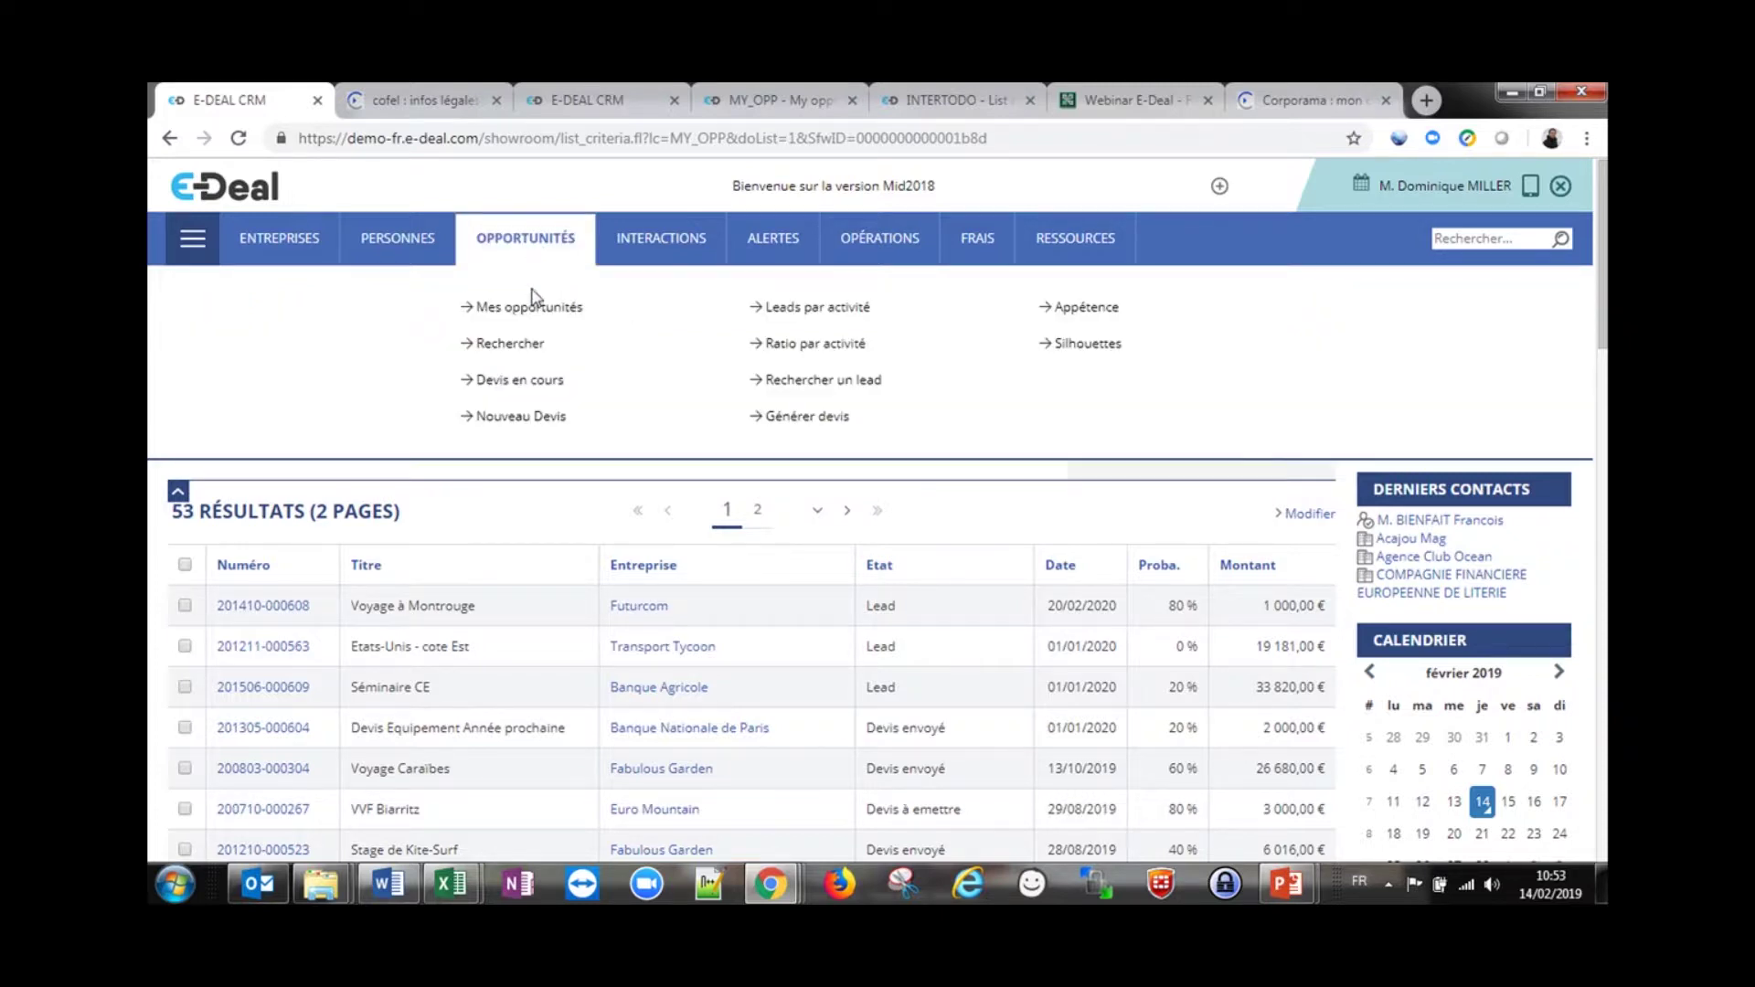
left_click(534, 347)
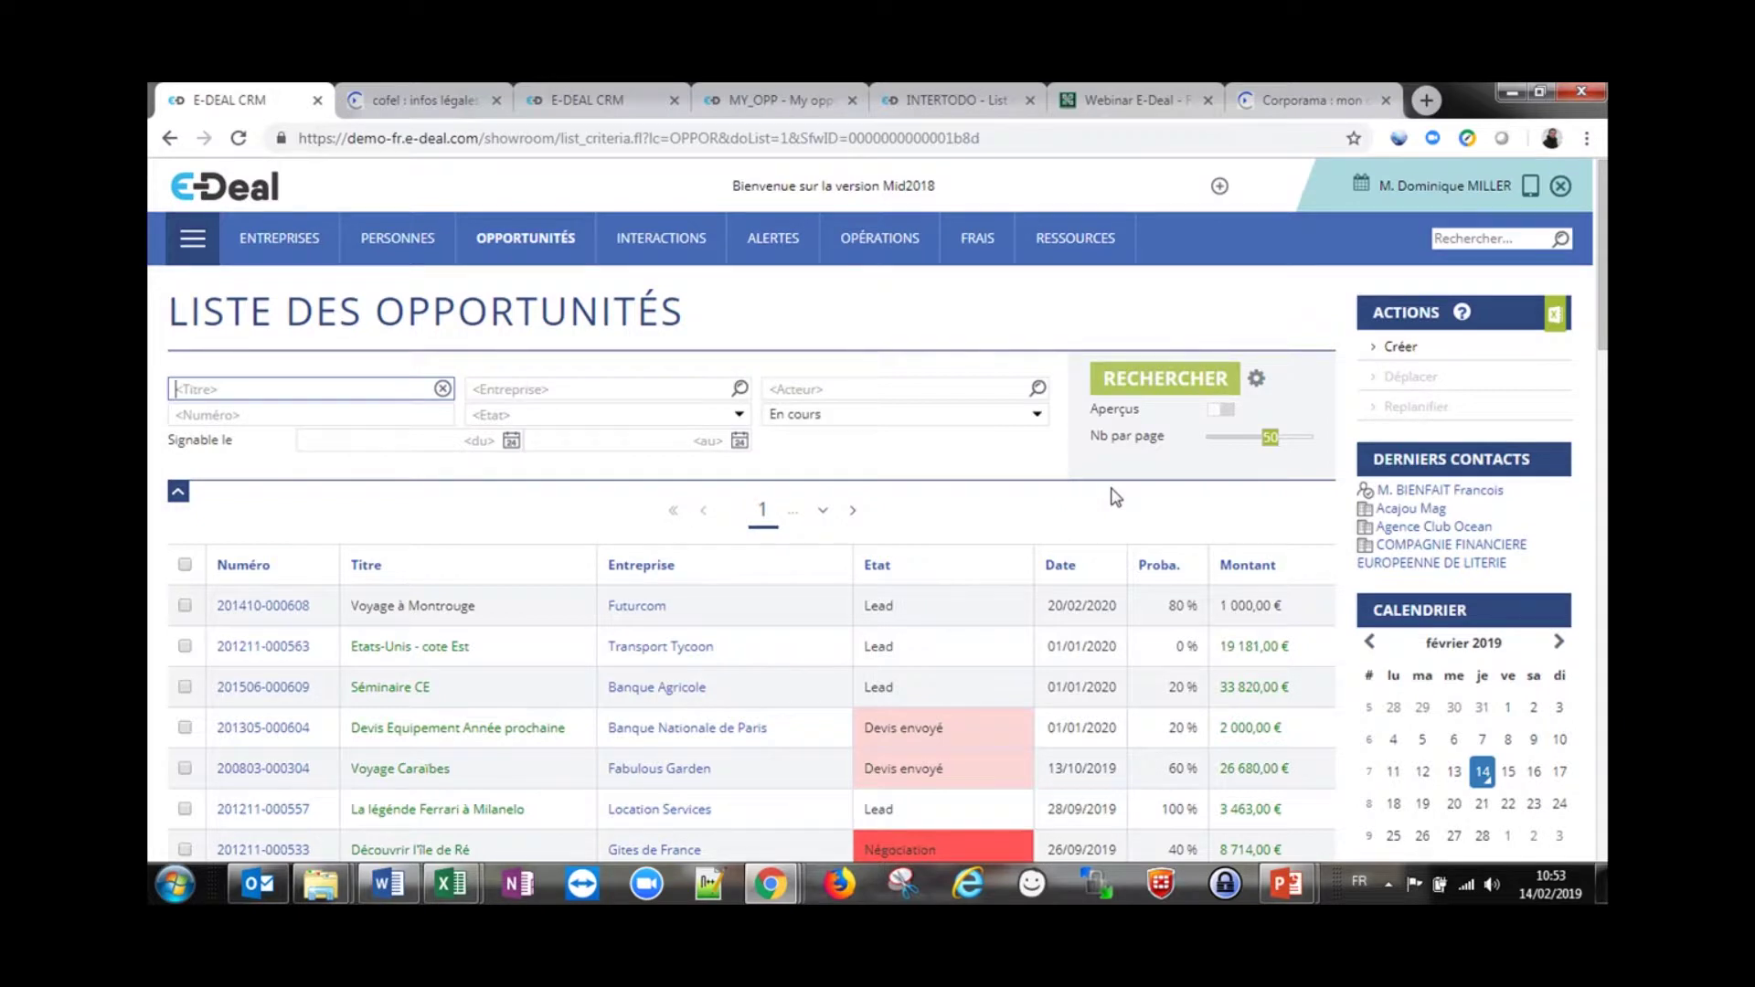
mouse_move(305, 244)
left_click(276, 309)
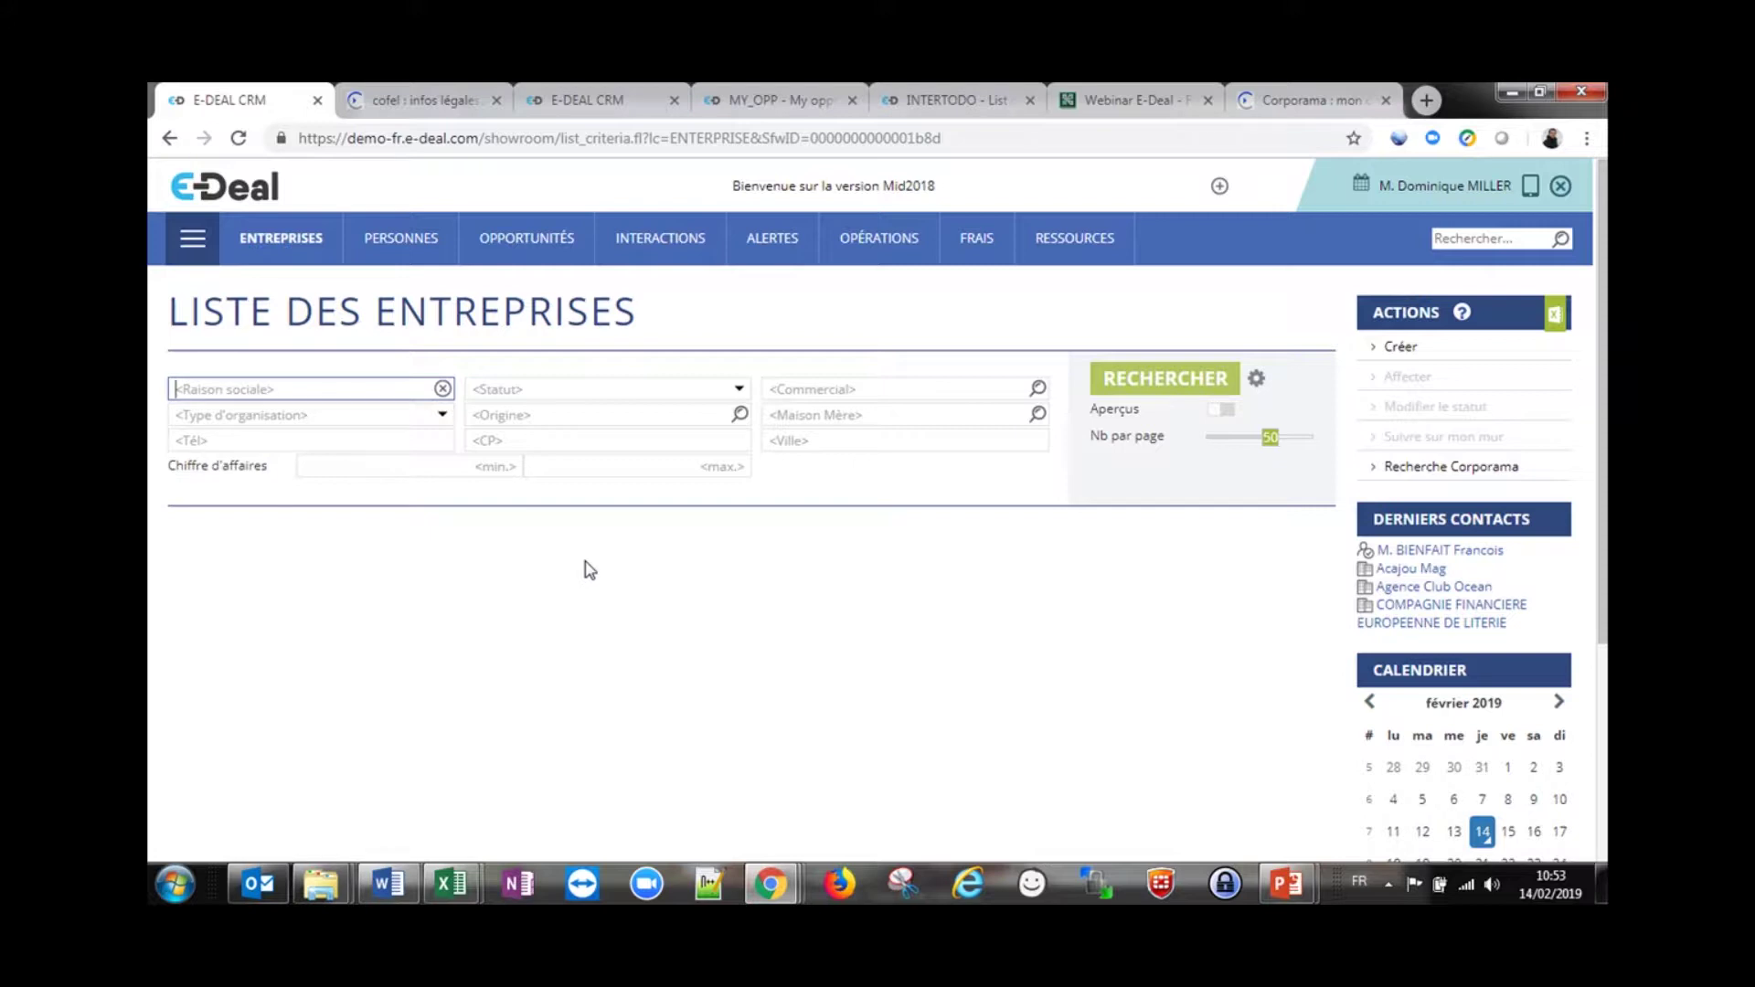
Return to Mes opportunités, search for titles containing "voyage", and review the matching opportunities
mouse_move(555, 263)
left_click(539, 309)
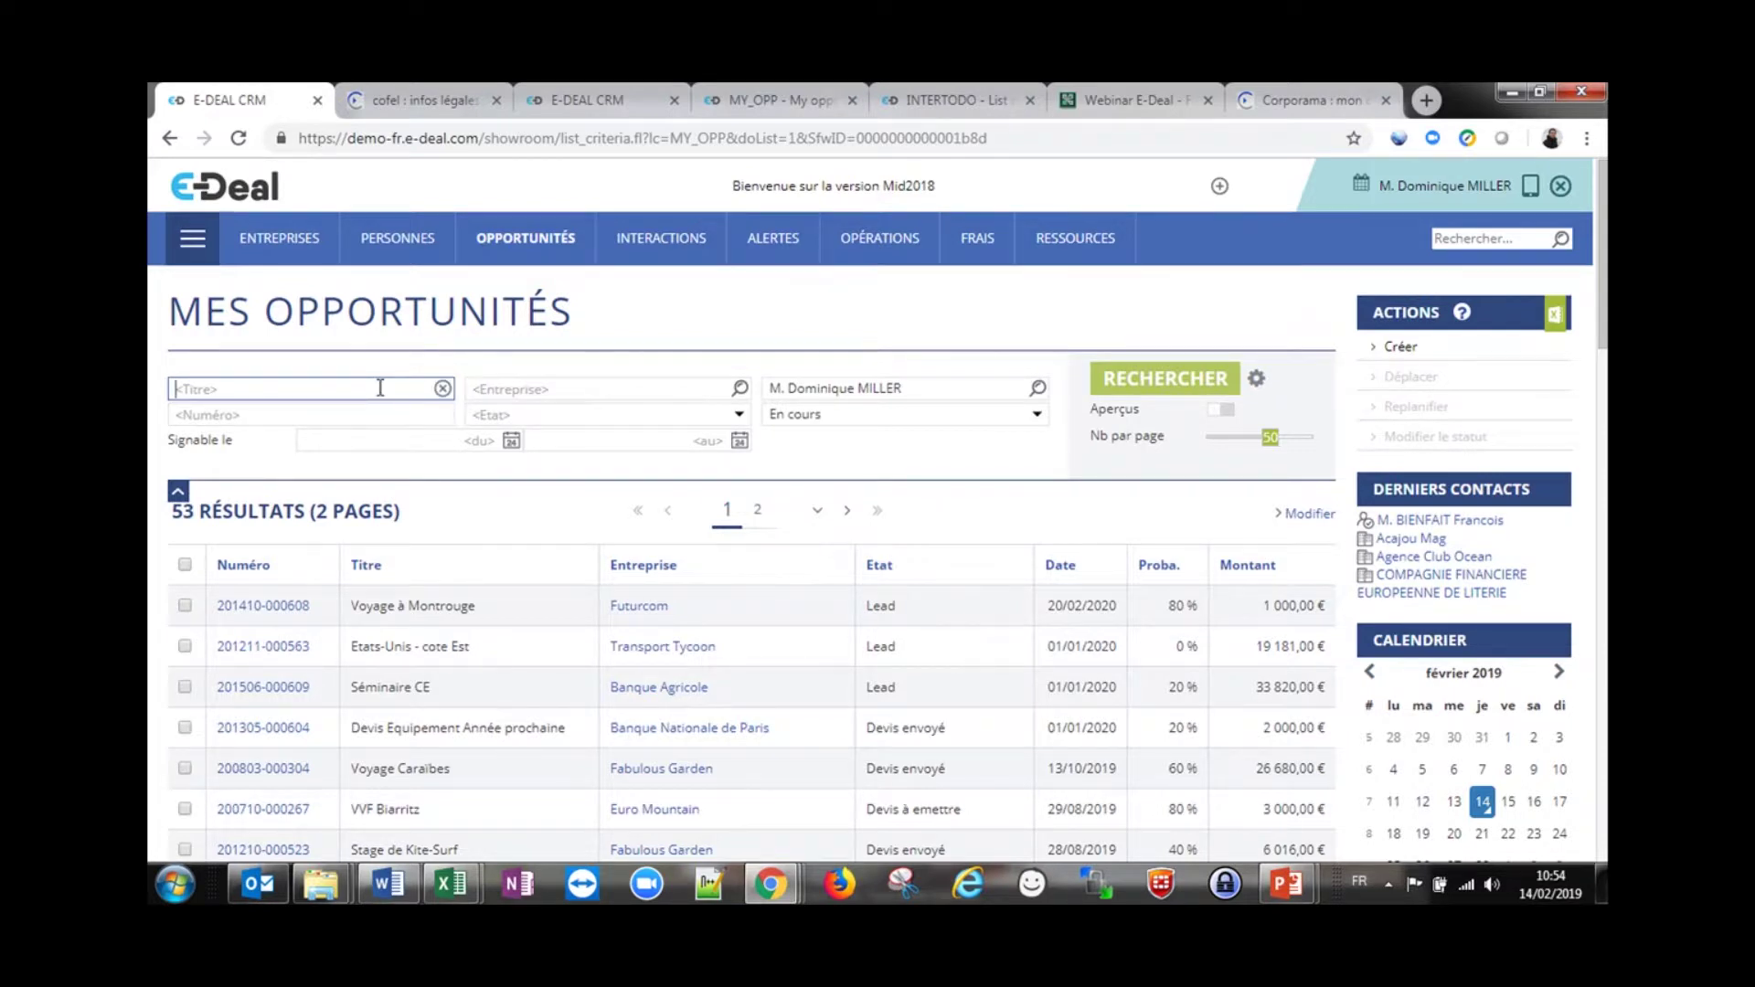
type("voyage")
key("Return")
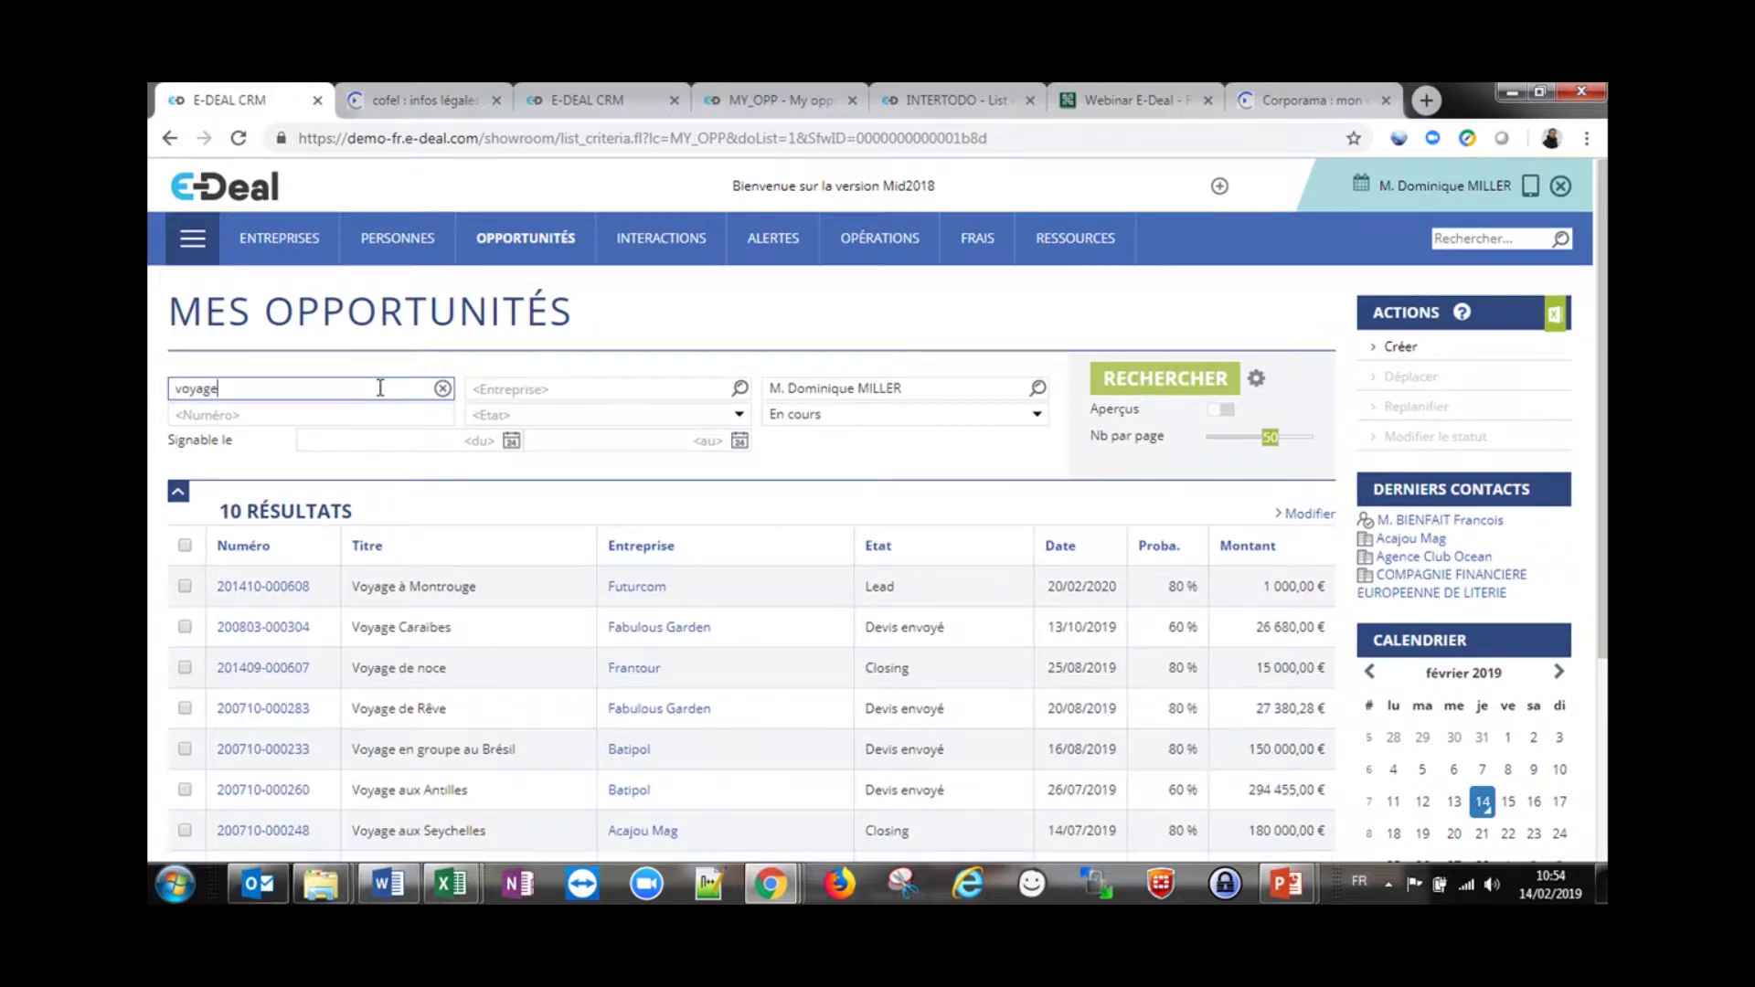
scroll(381, 387, "down", 4)
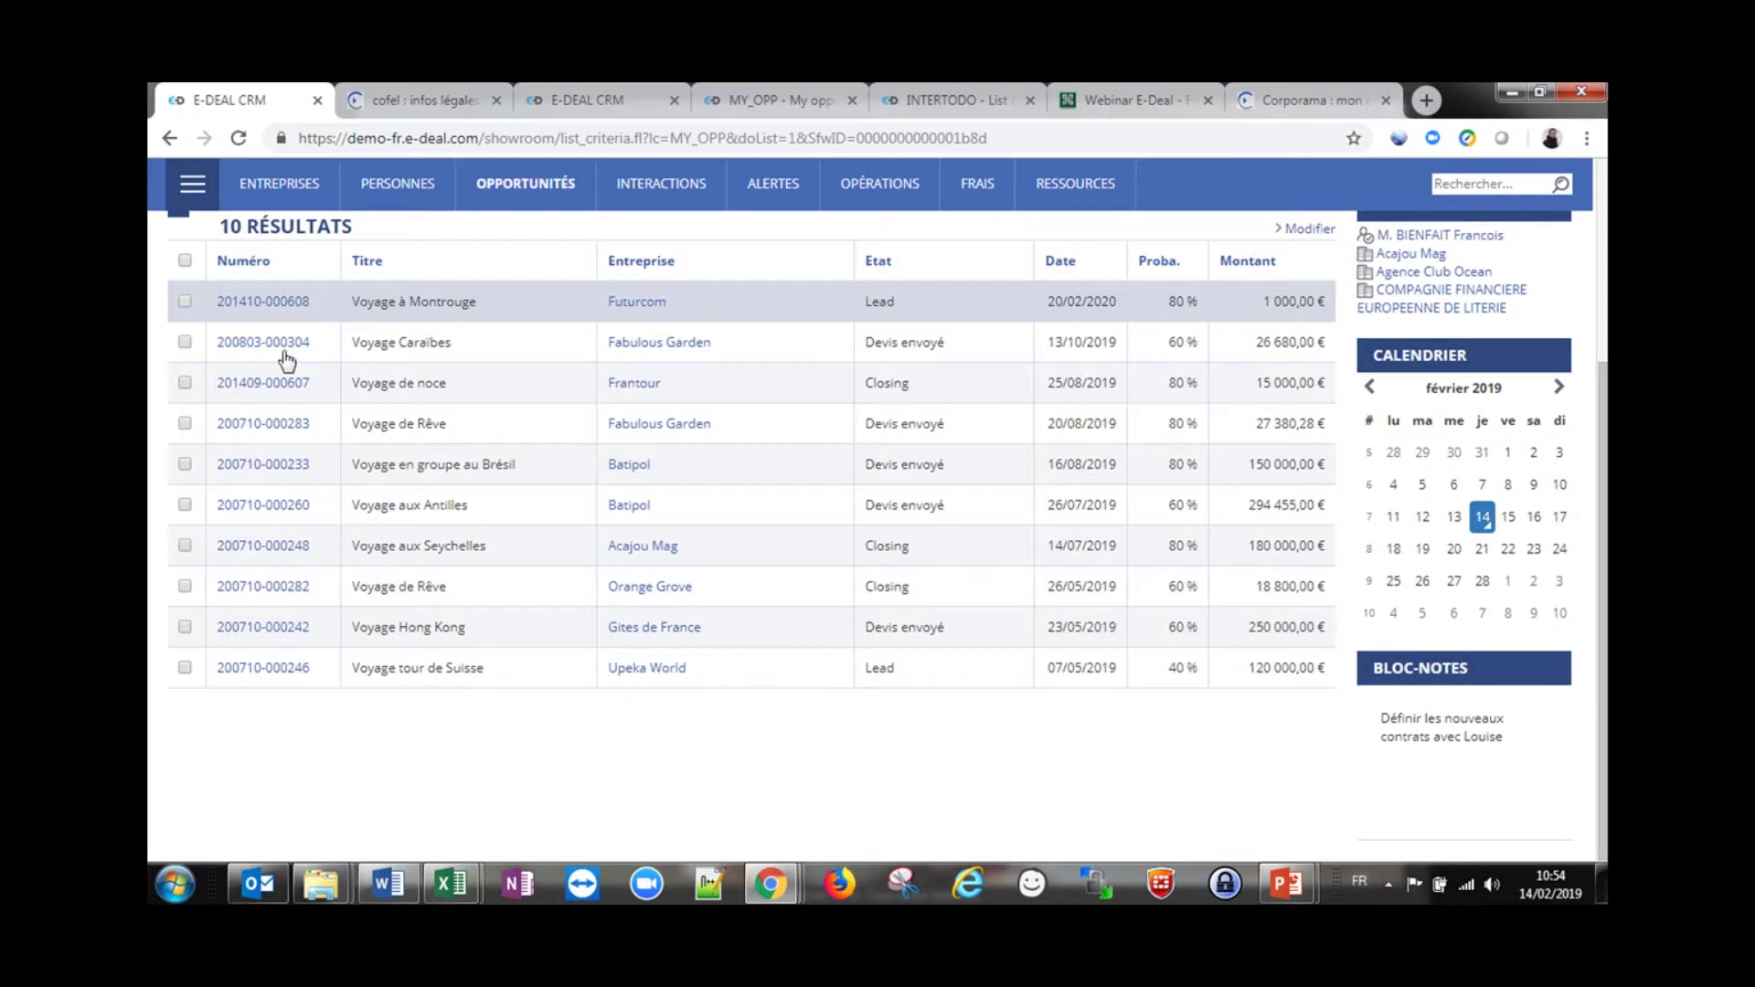
scroll(689, 615, "up", 4)
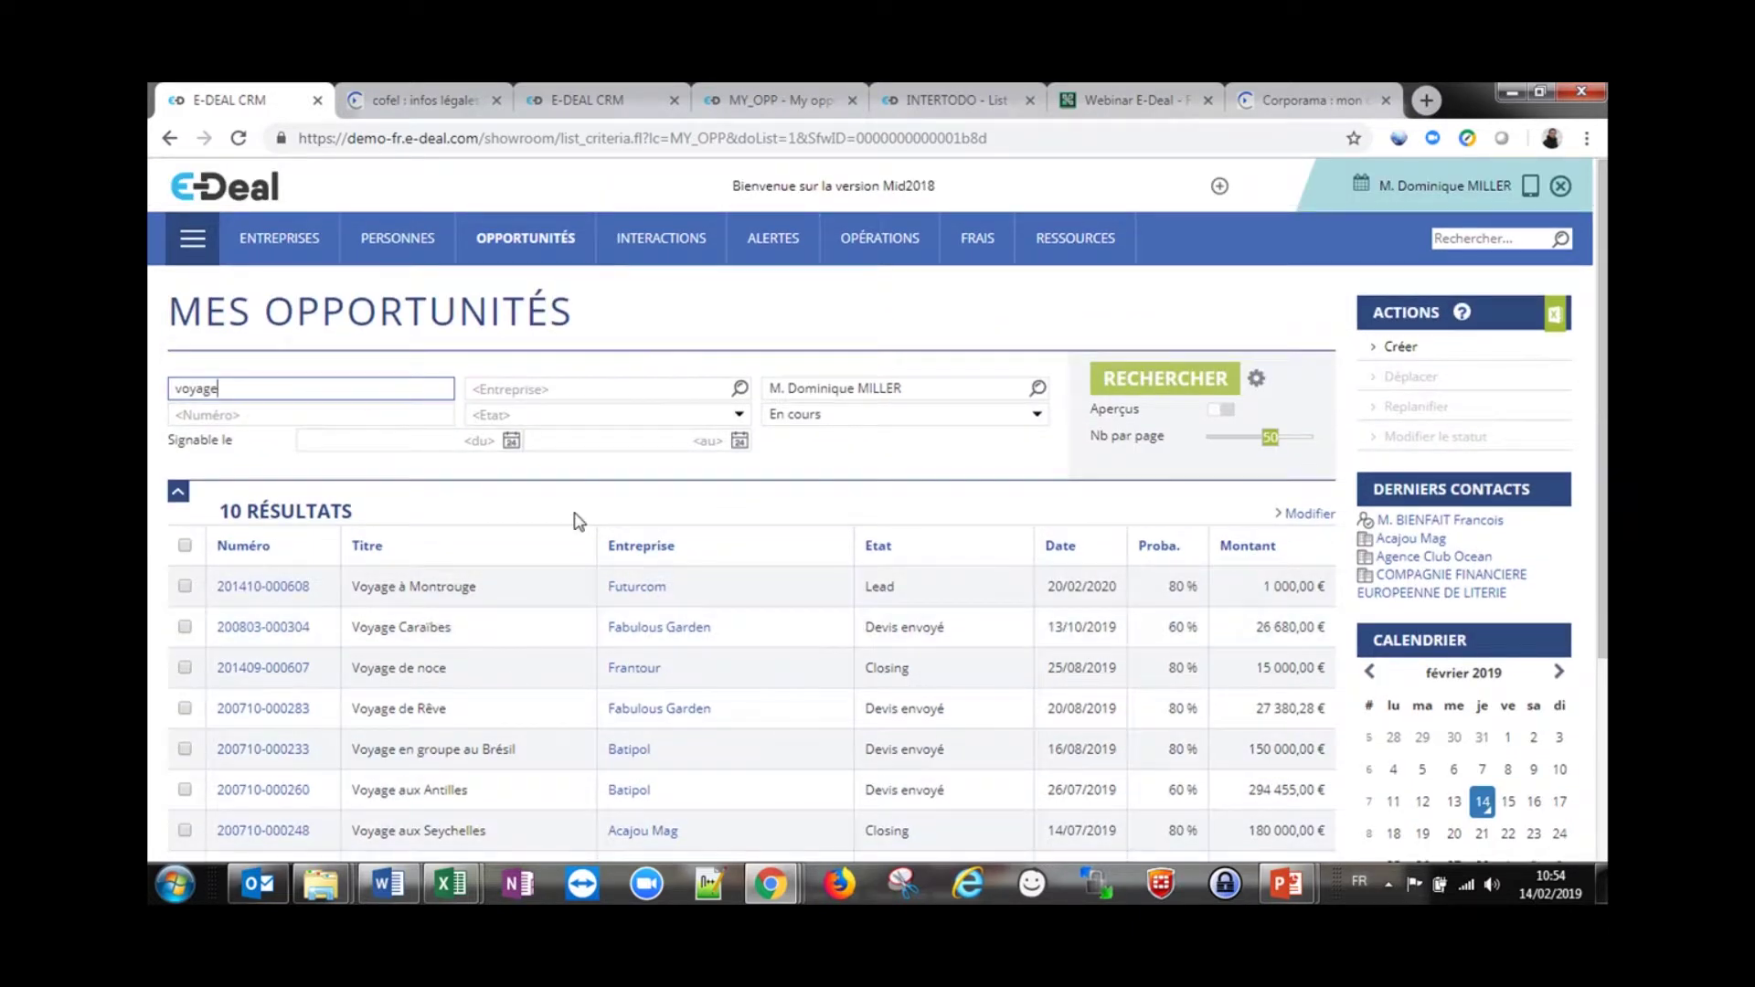
Clear the title criterion and search the opportunities for the company Fabulous Garden
left_click(442, 388)
left_click(602, 389)
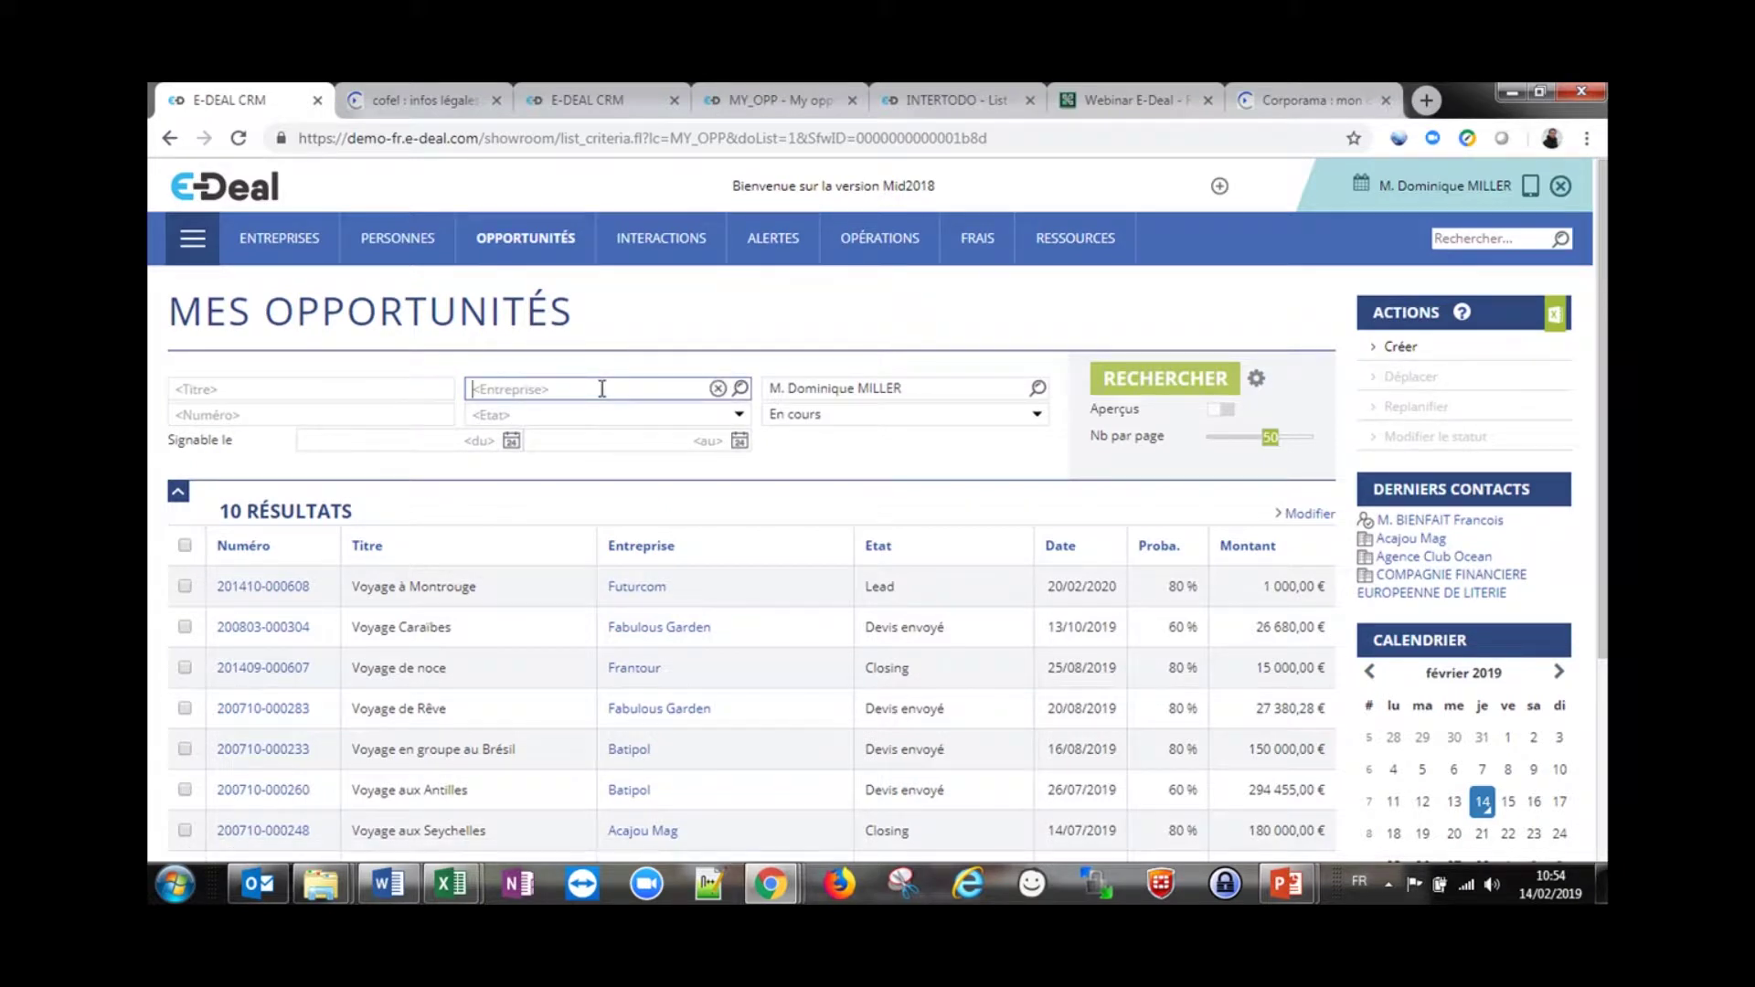
type("fabu")
left_click(606, 413)
left_click(1192, 379)
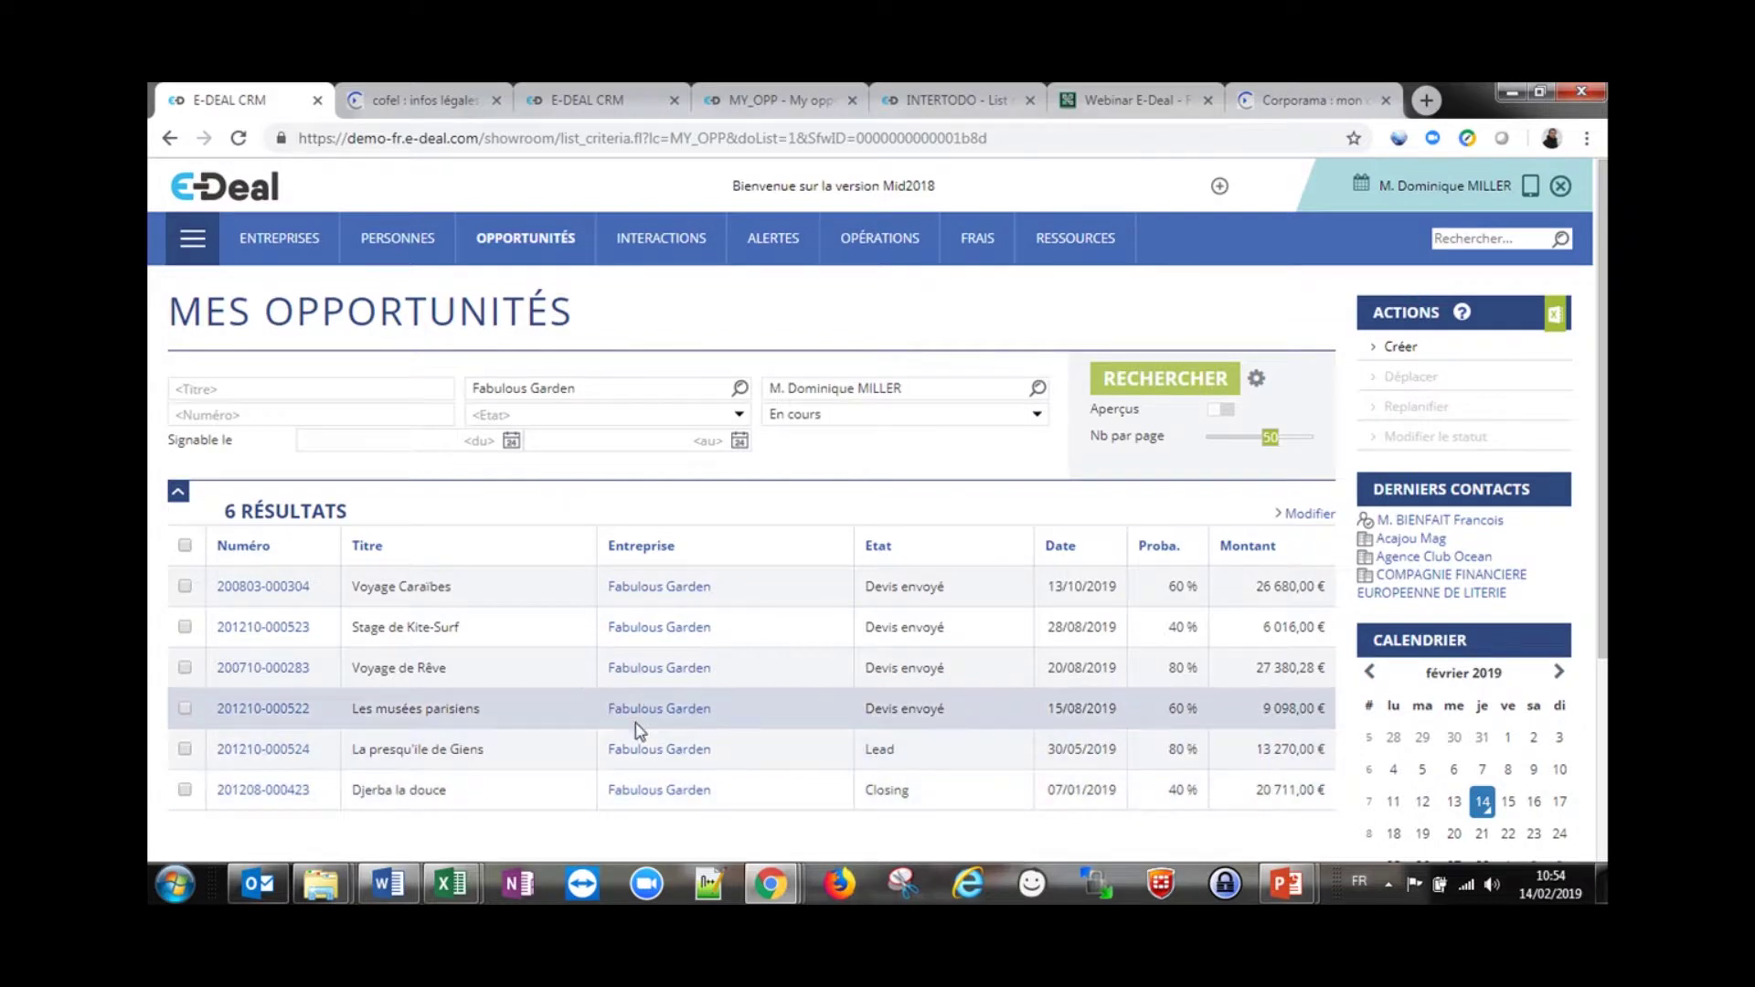
mouse_move(640, 718)
Clear the company criterion and search for opportunities whose state is Négociation
left_click(719, 389)
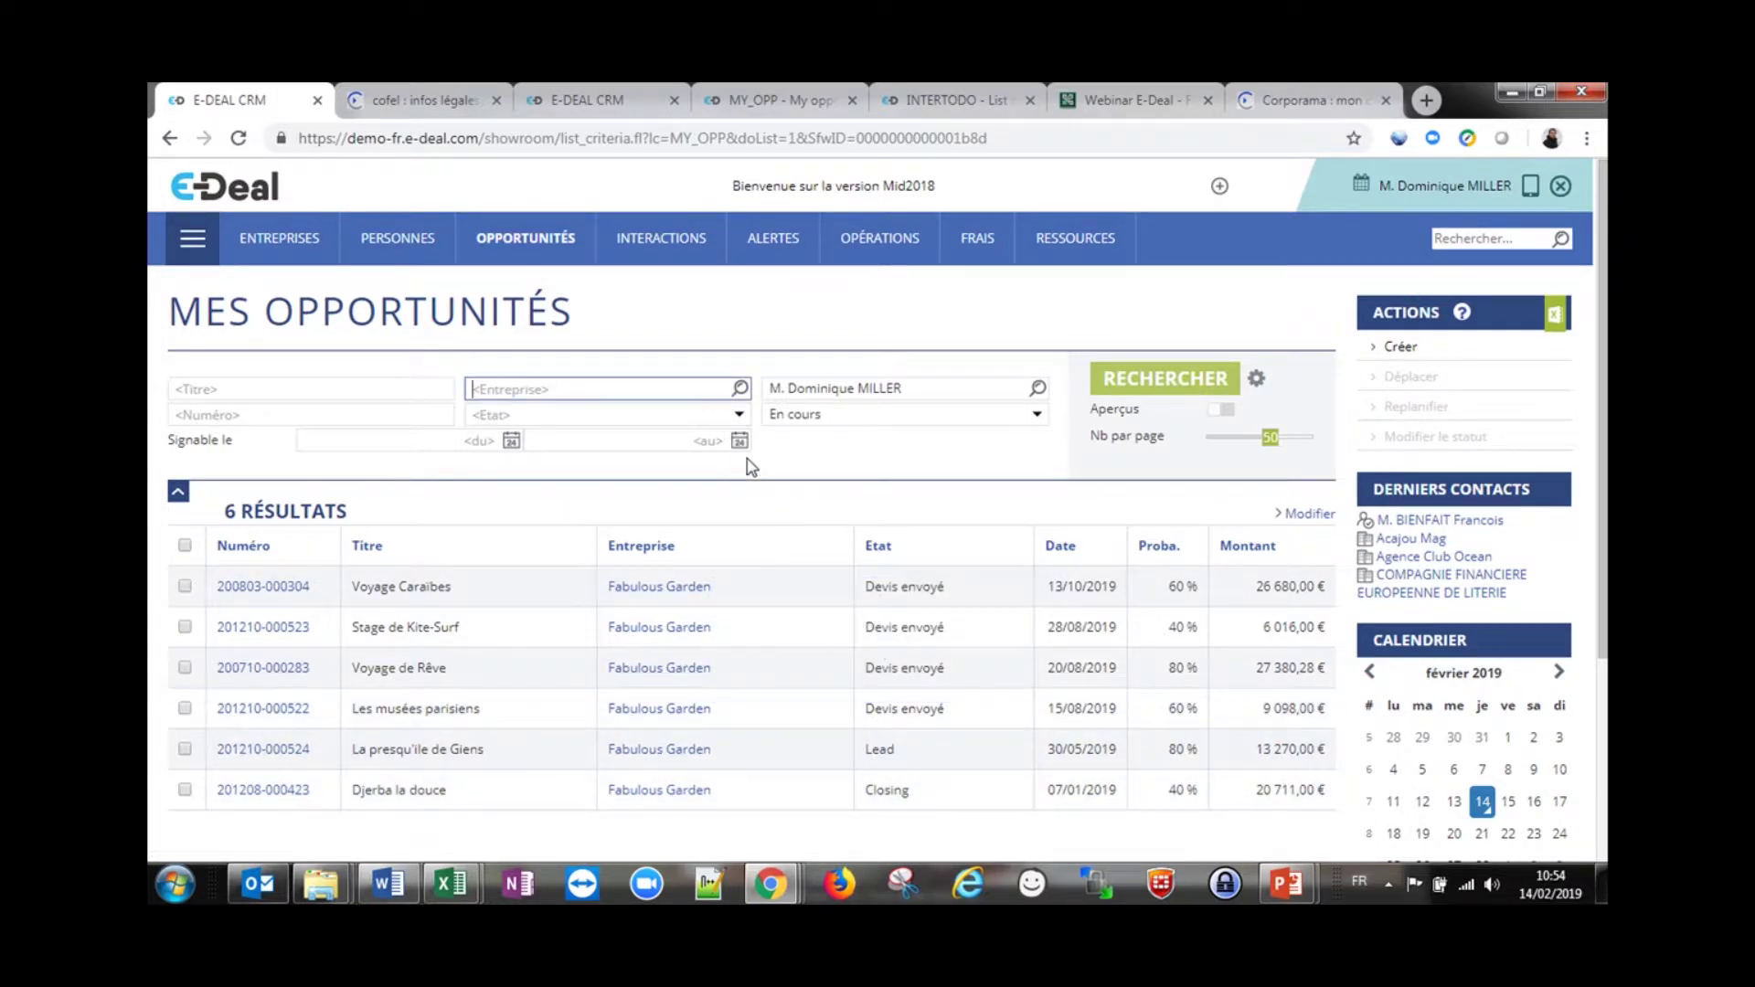
left_click(741, 417)
left_click(741, 416)
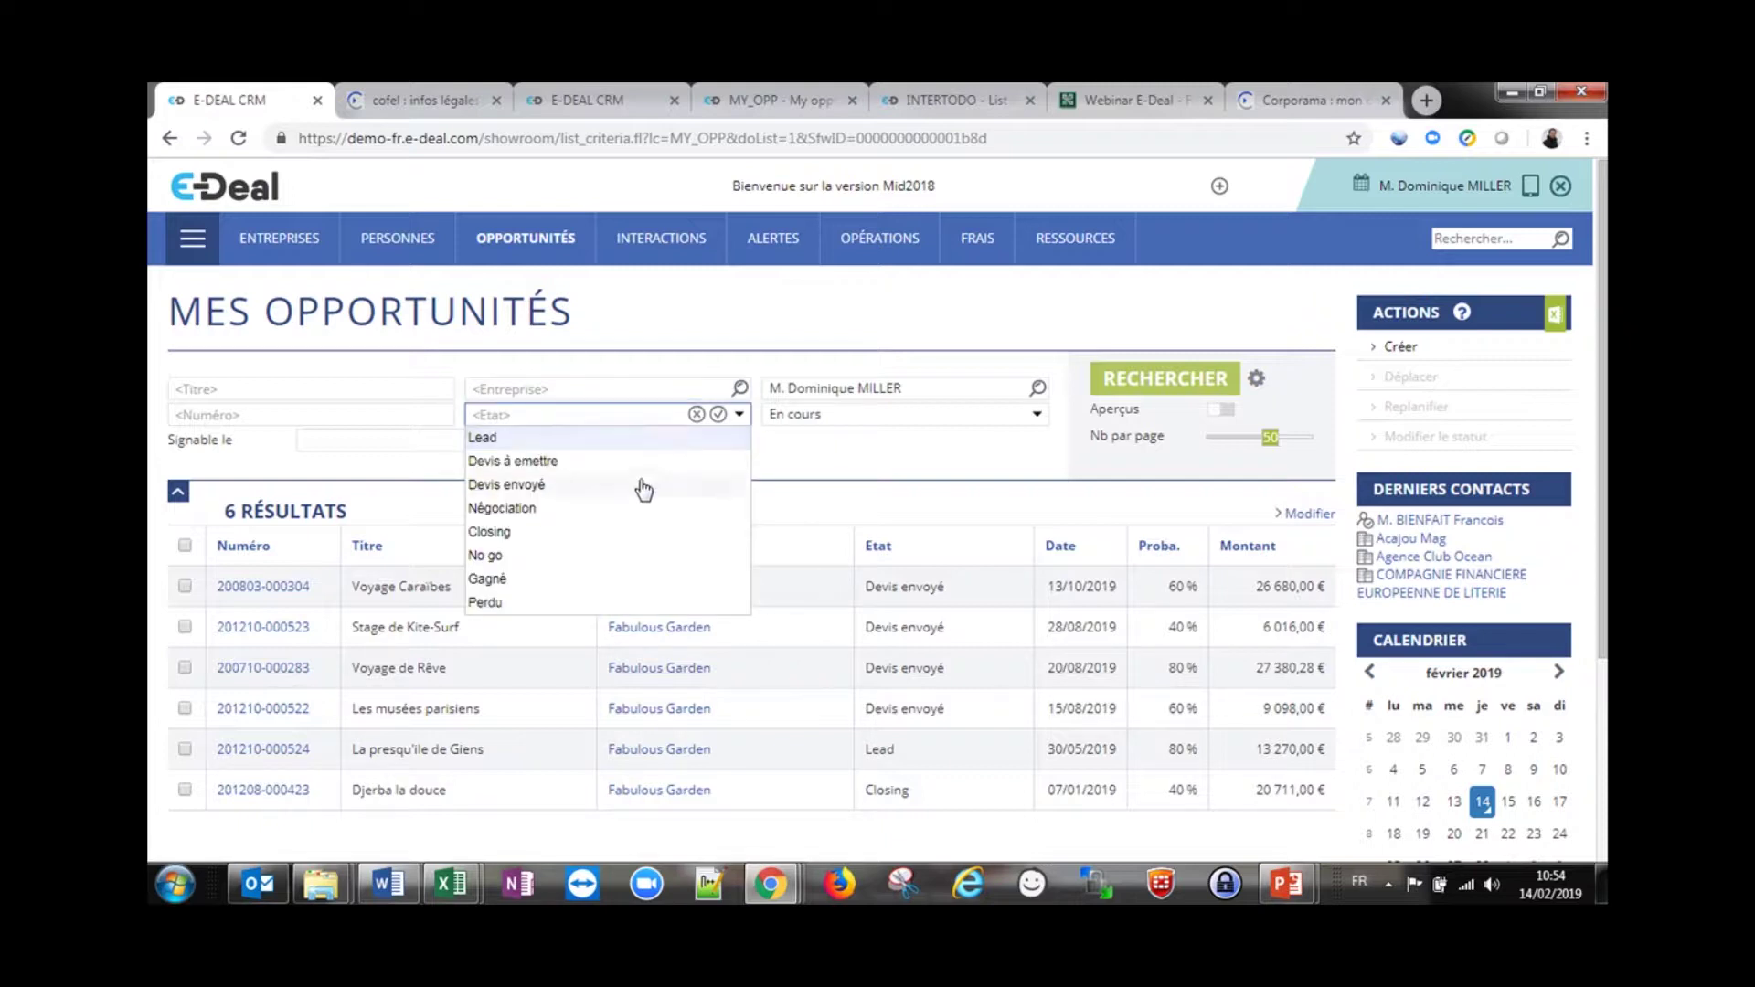
left_click(590, 508)
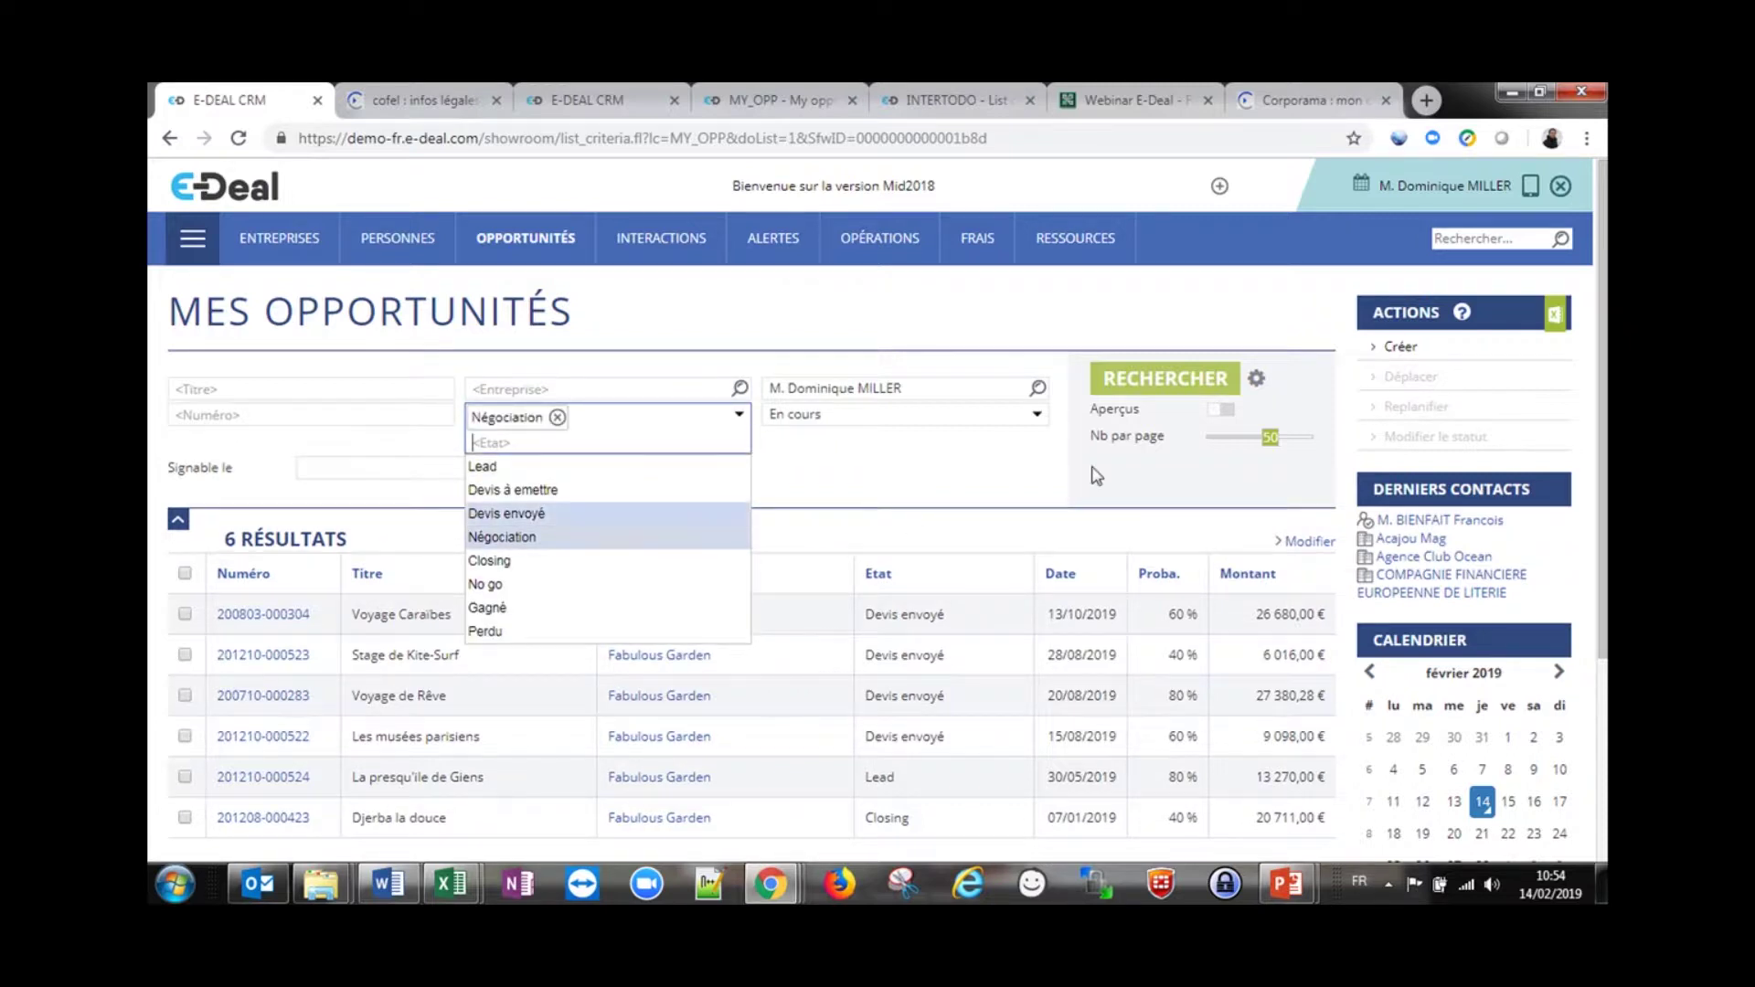
left_click(1191, 388)
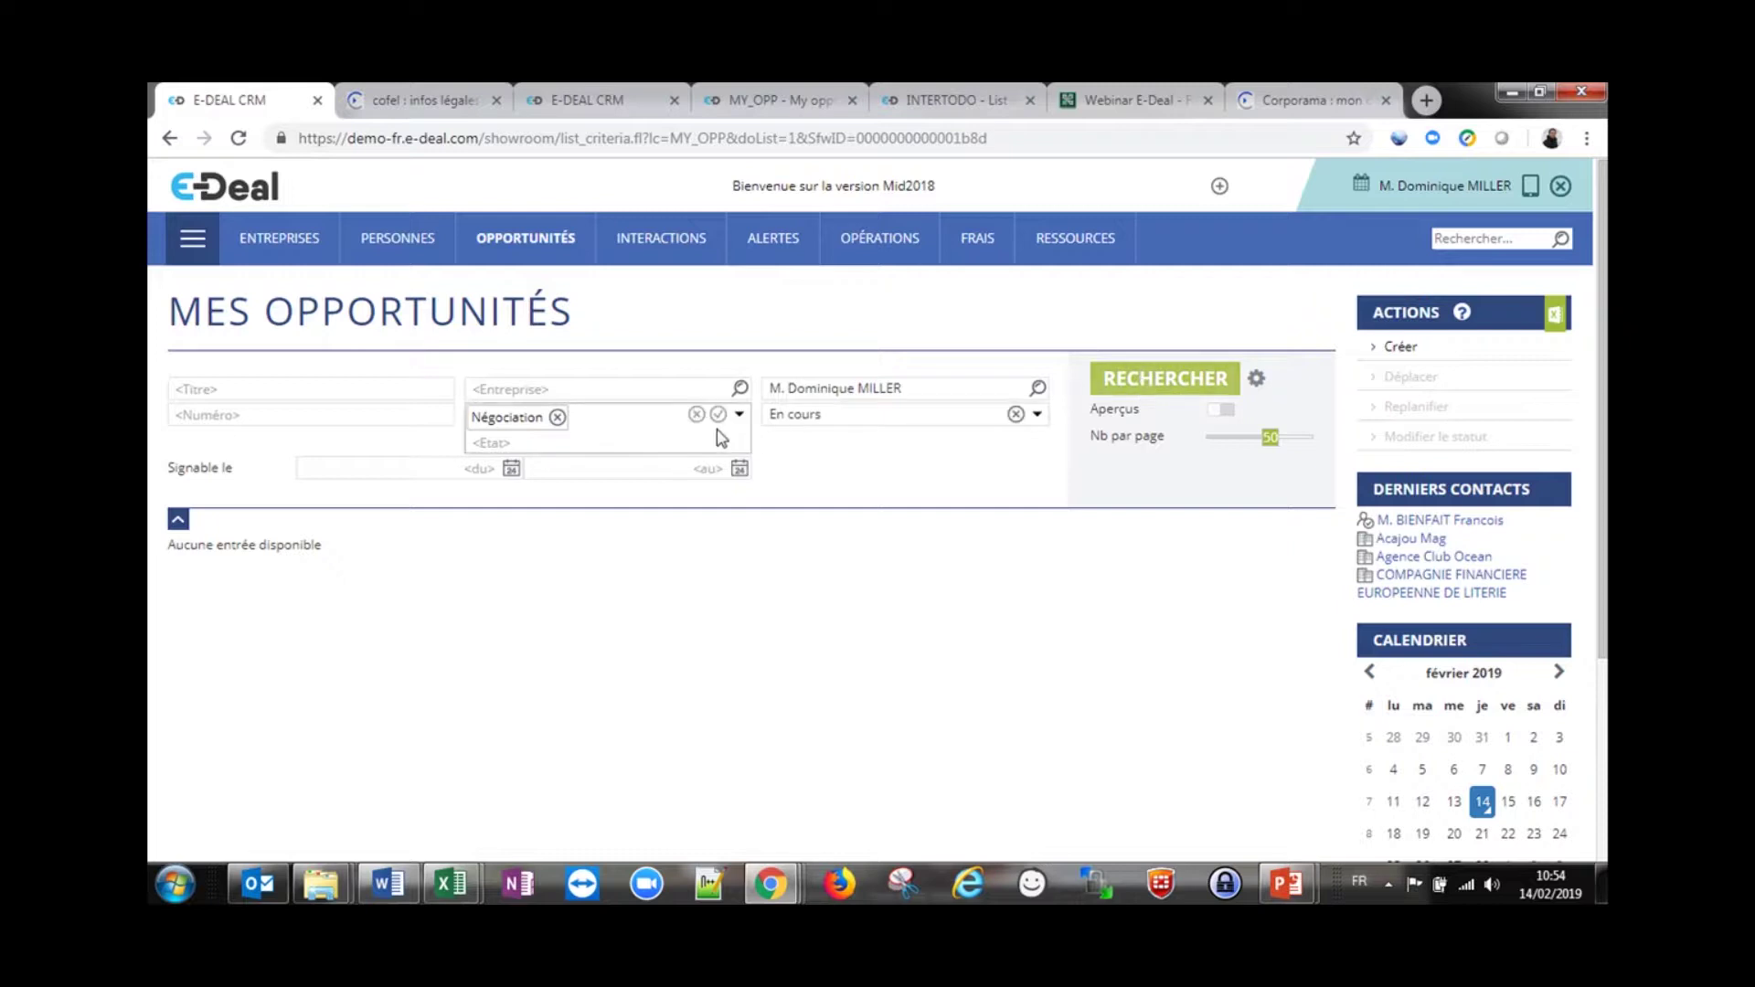
Replace the state criterion with Devis à emettre and run the search
left_click(695, 416)
left_click(718, 417)
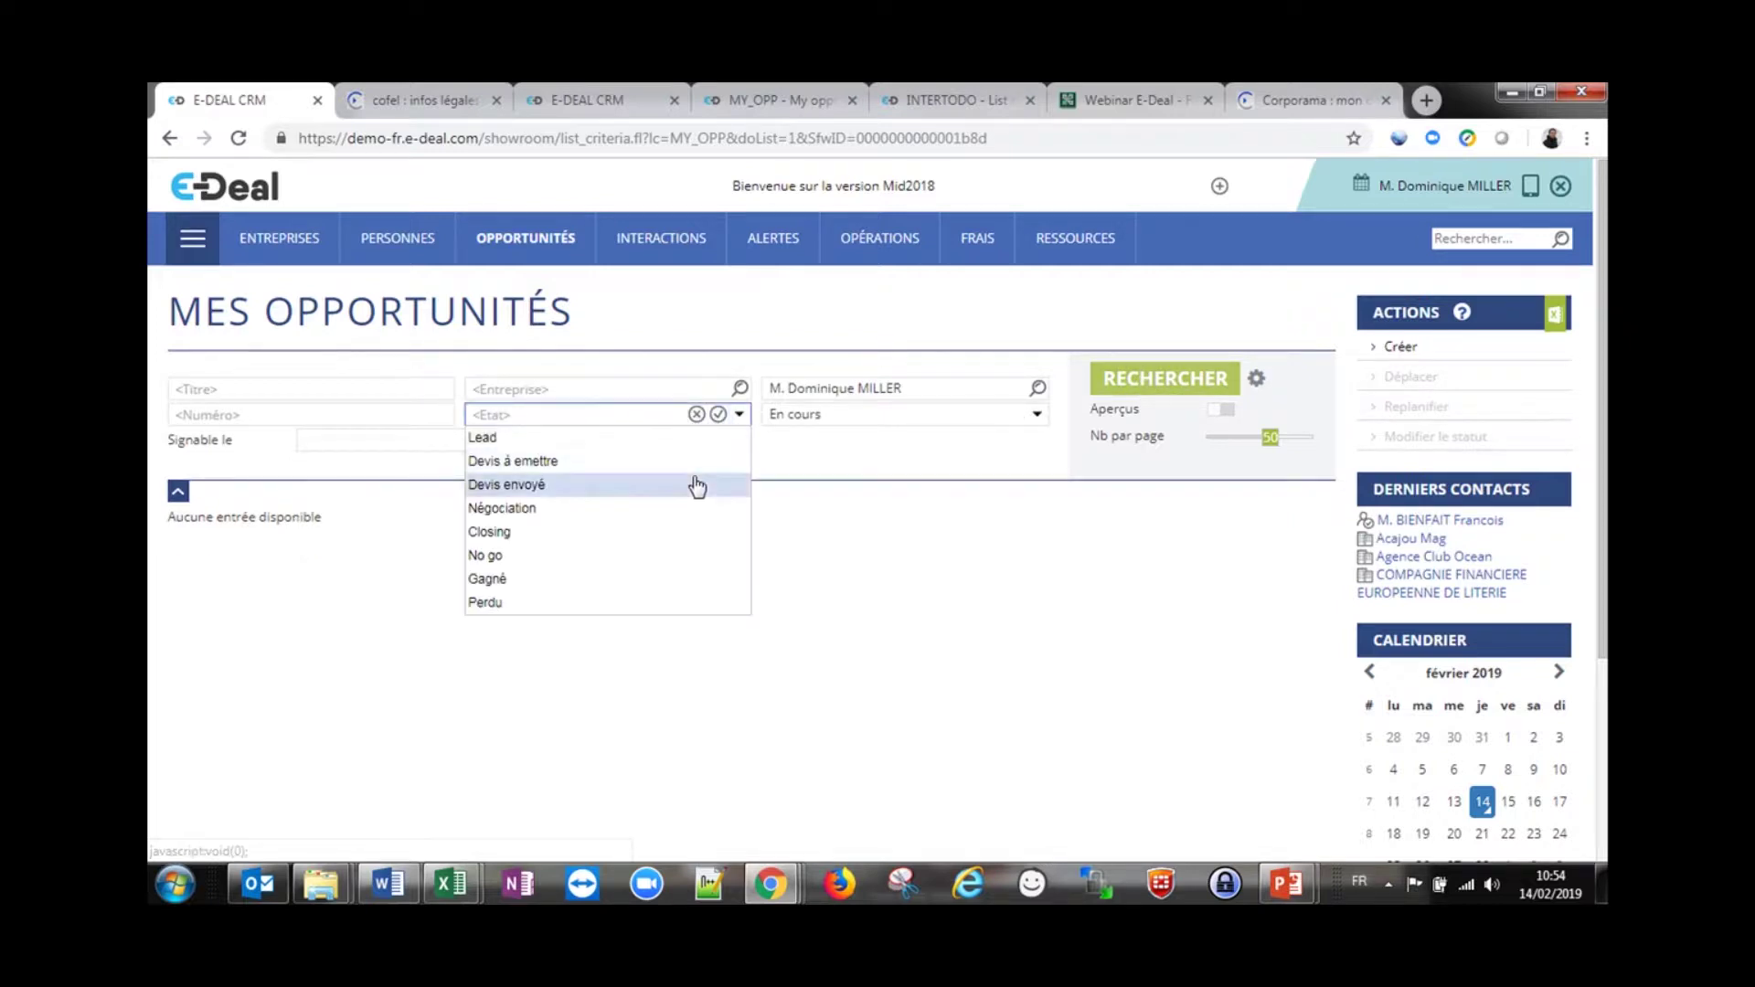
left_click(693, 464)
left_click(1156, 384)
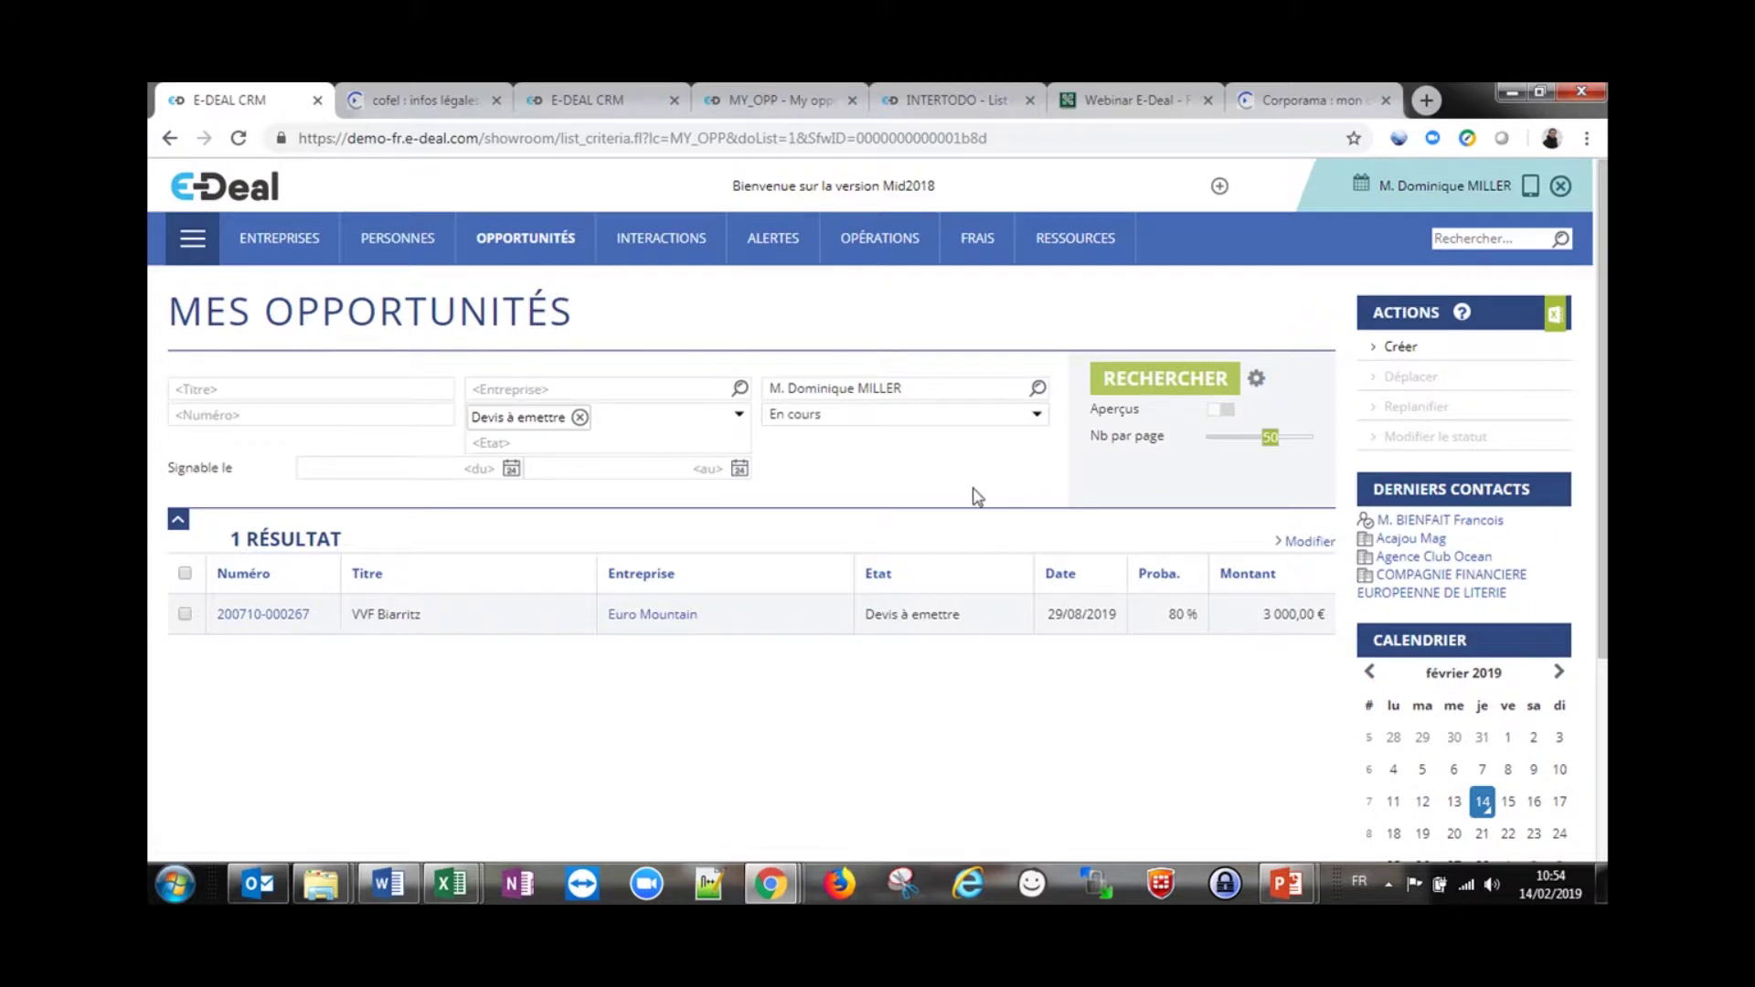
Add Devis envoyé and Lead to the state criterion, run the search, and review the listed opportunities
left_click(738, 415)
left_click(650, 517)
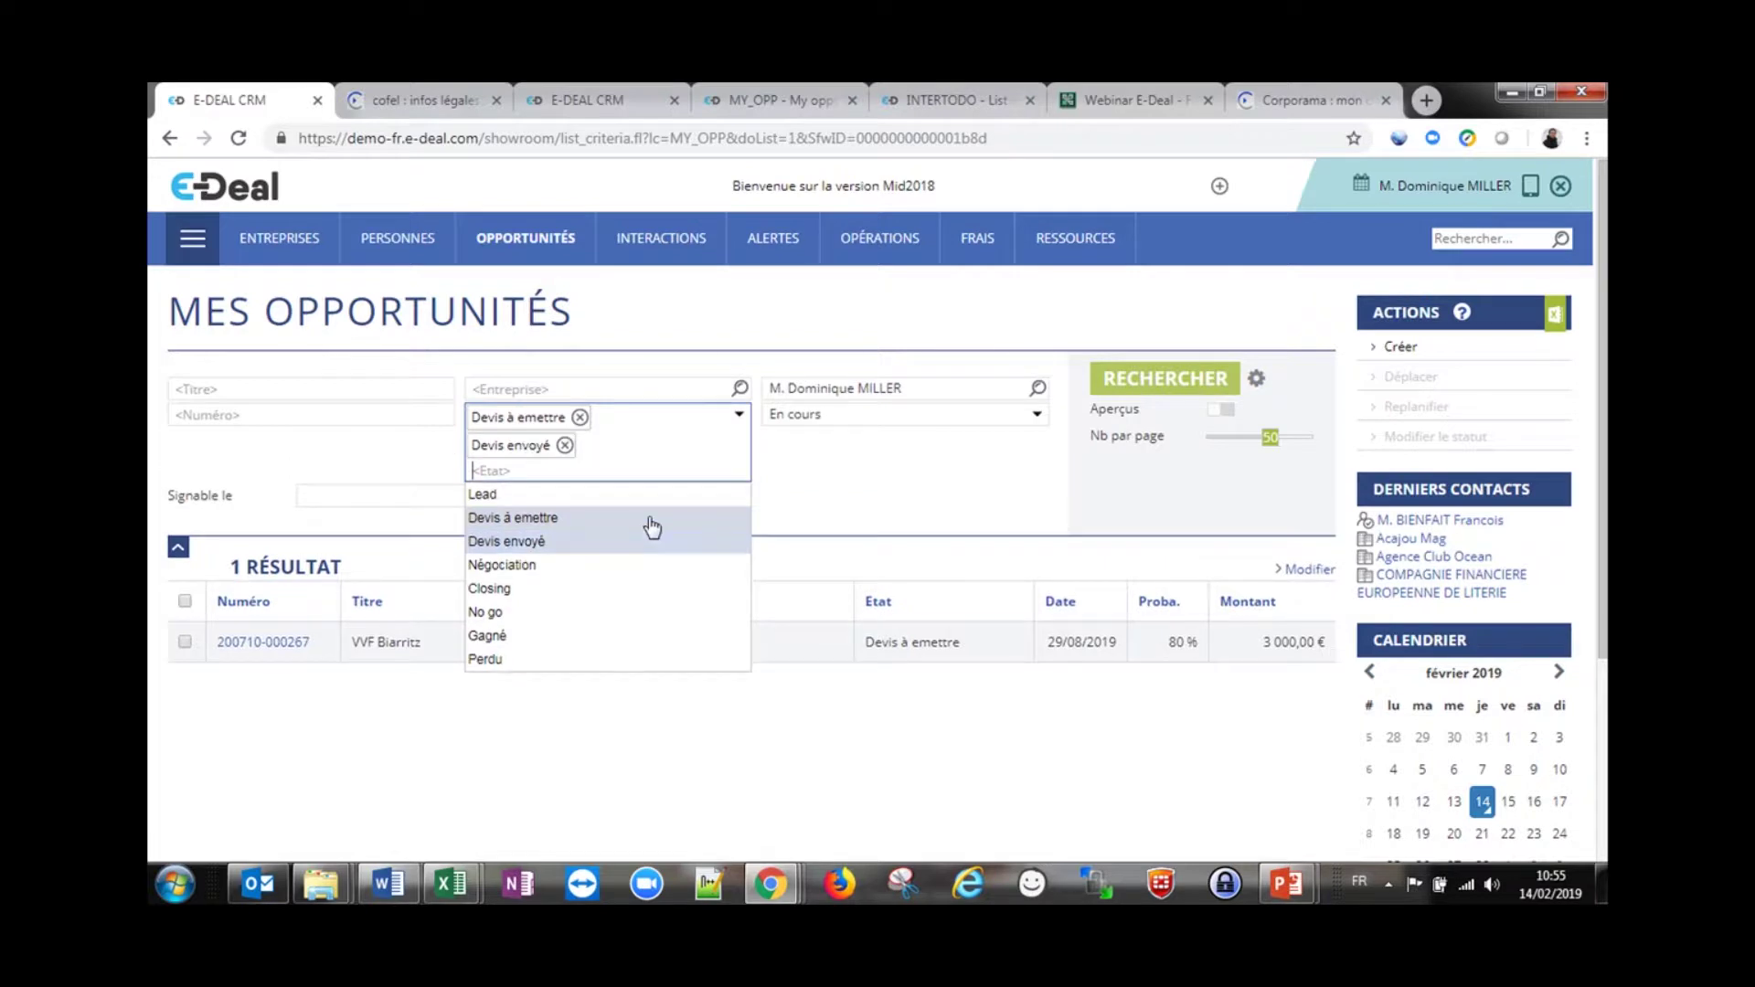
left_click(627, 498)
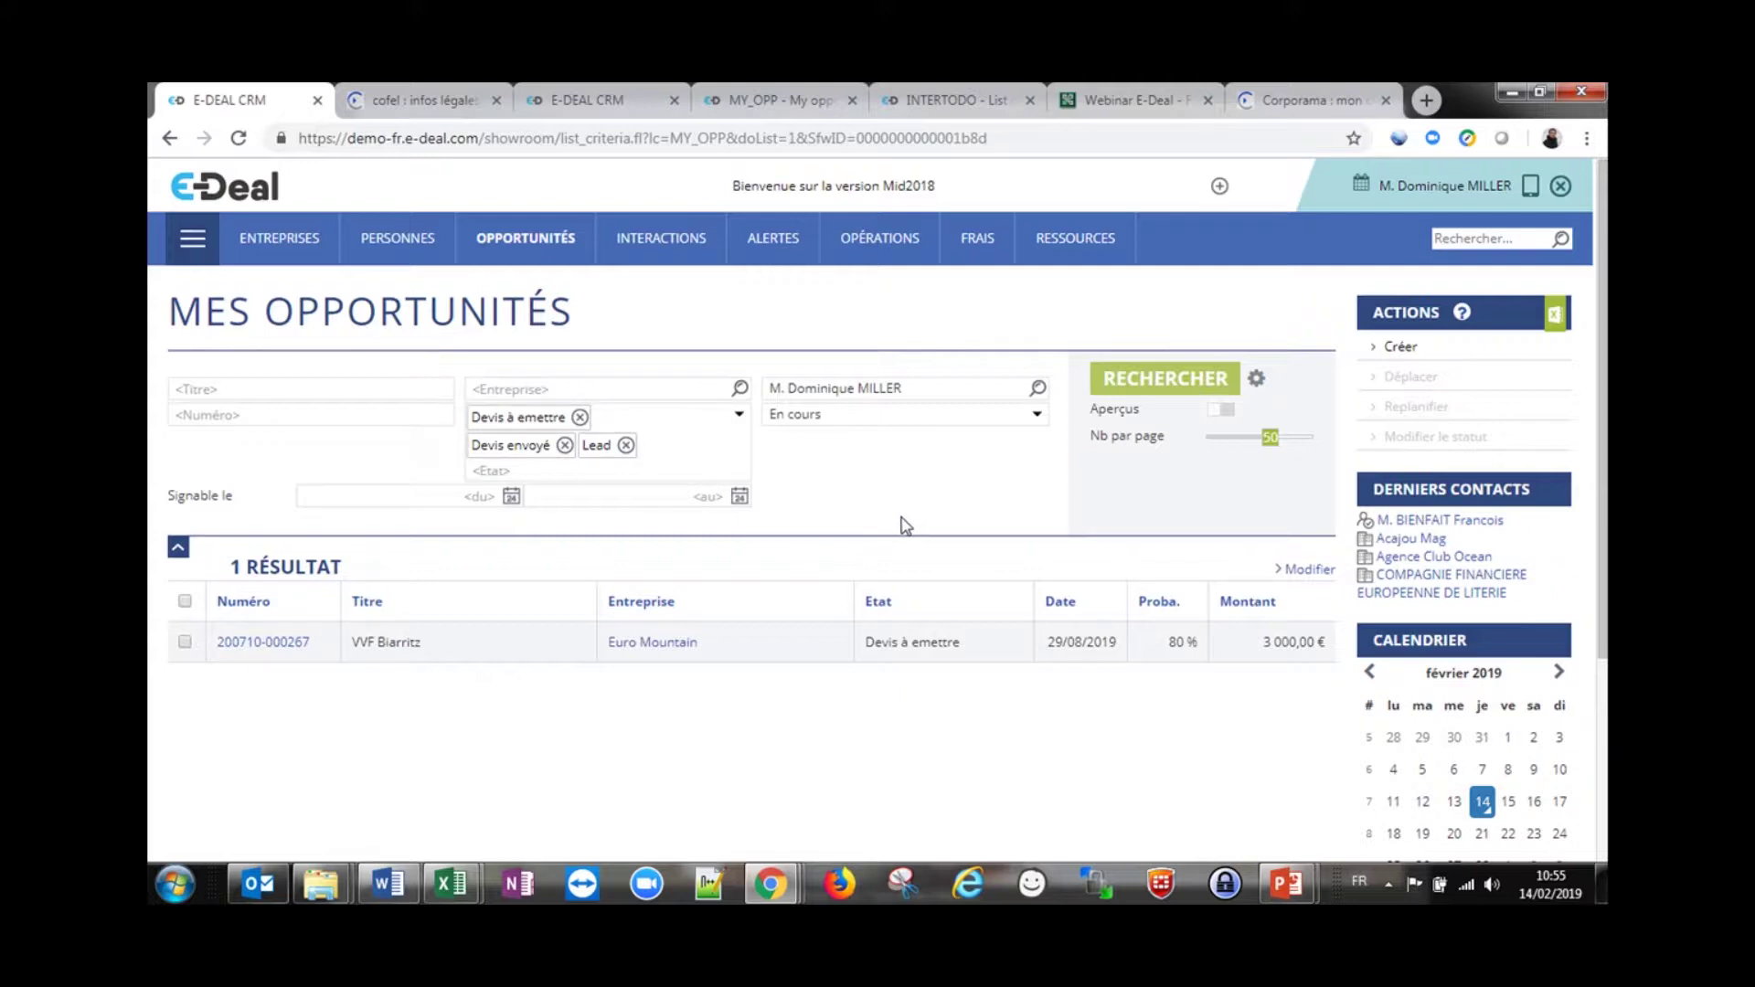
left_click(1162, 378)
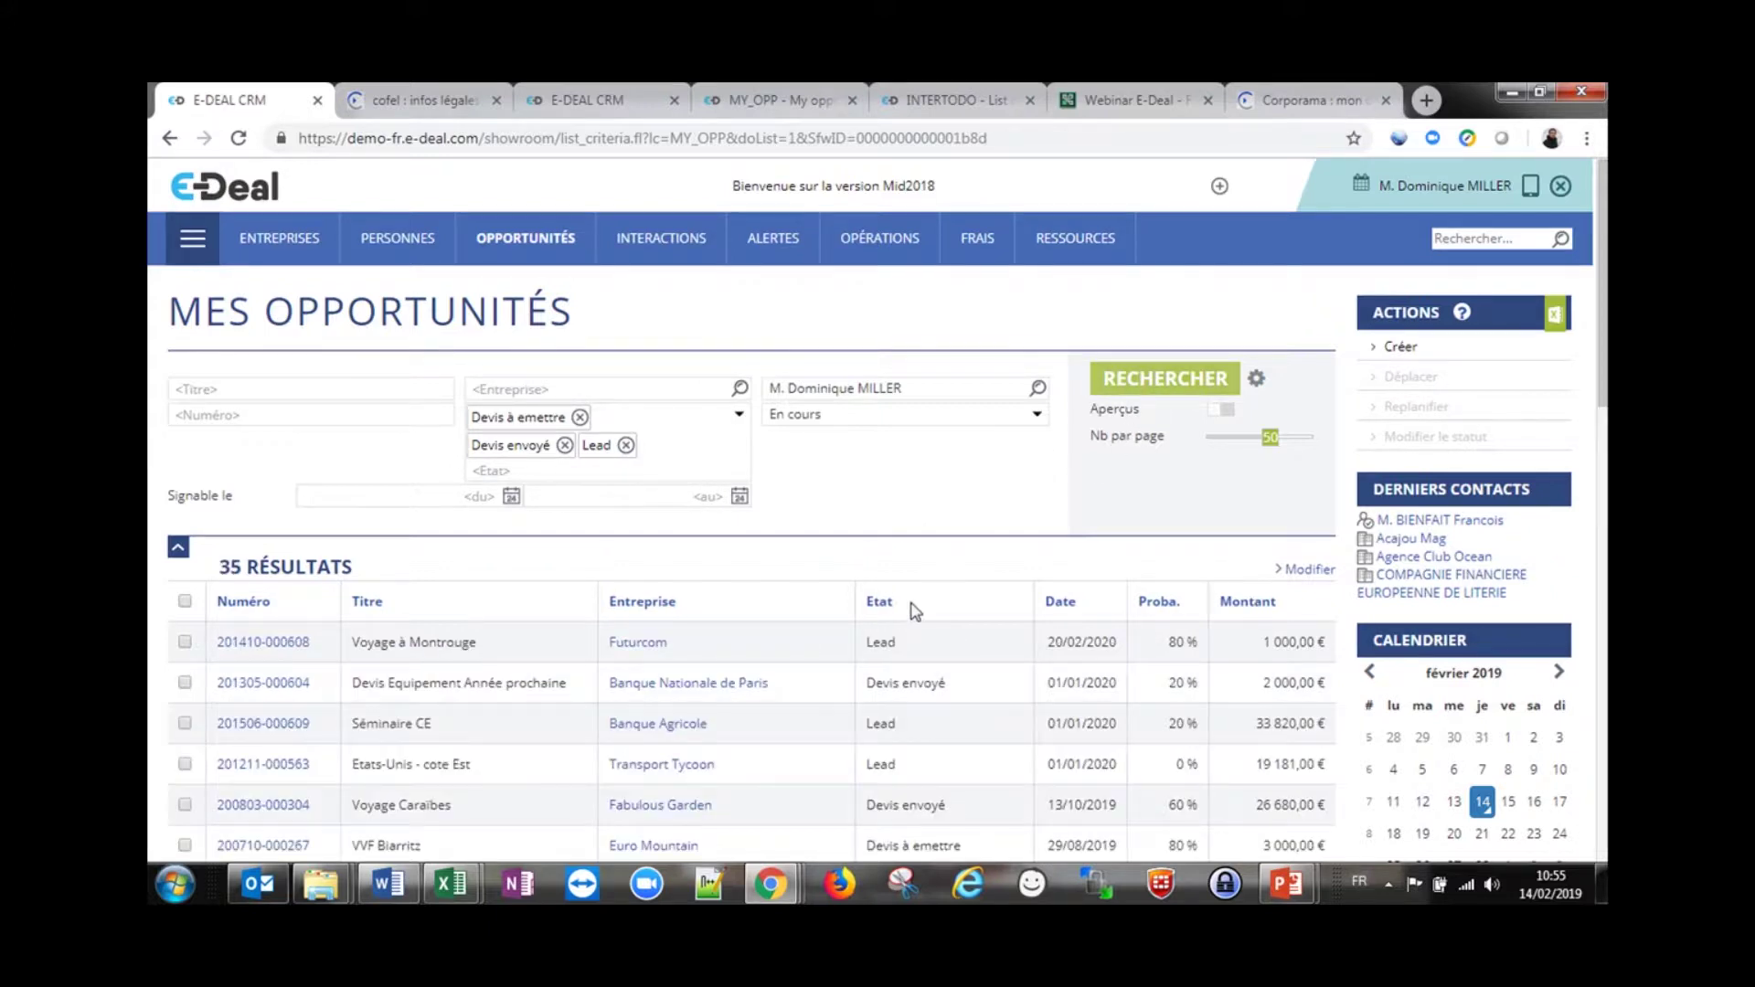
scroll(930, 699, "down", 1)
scroll(937, 713, "down", 2)
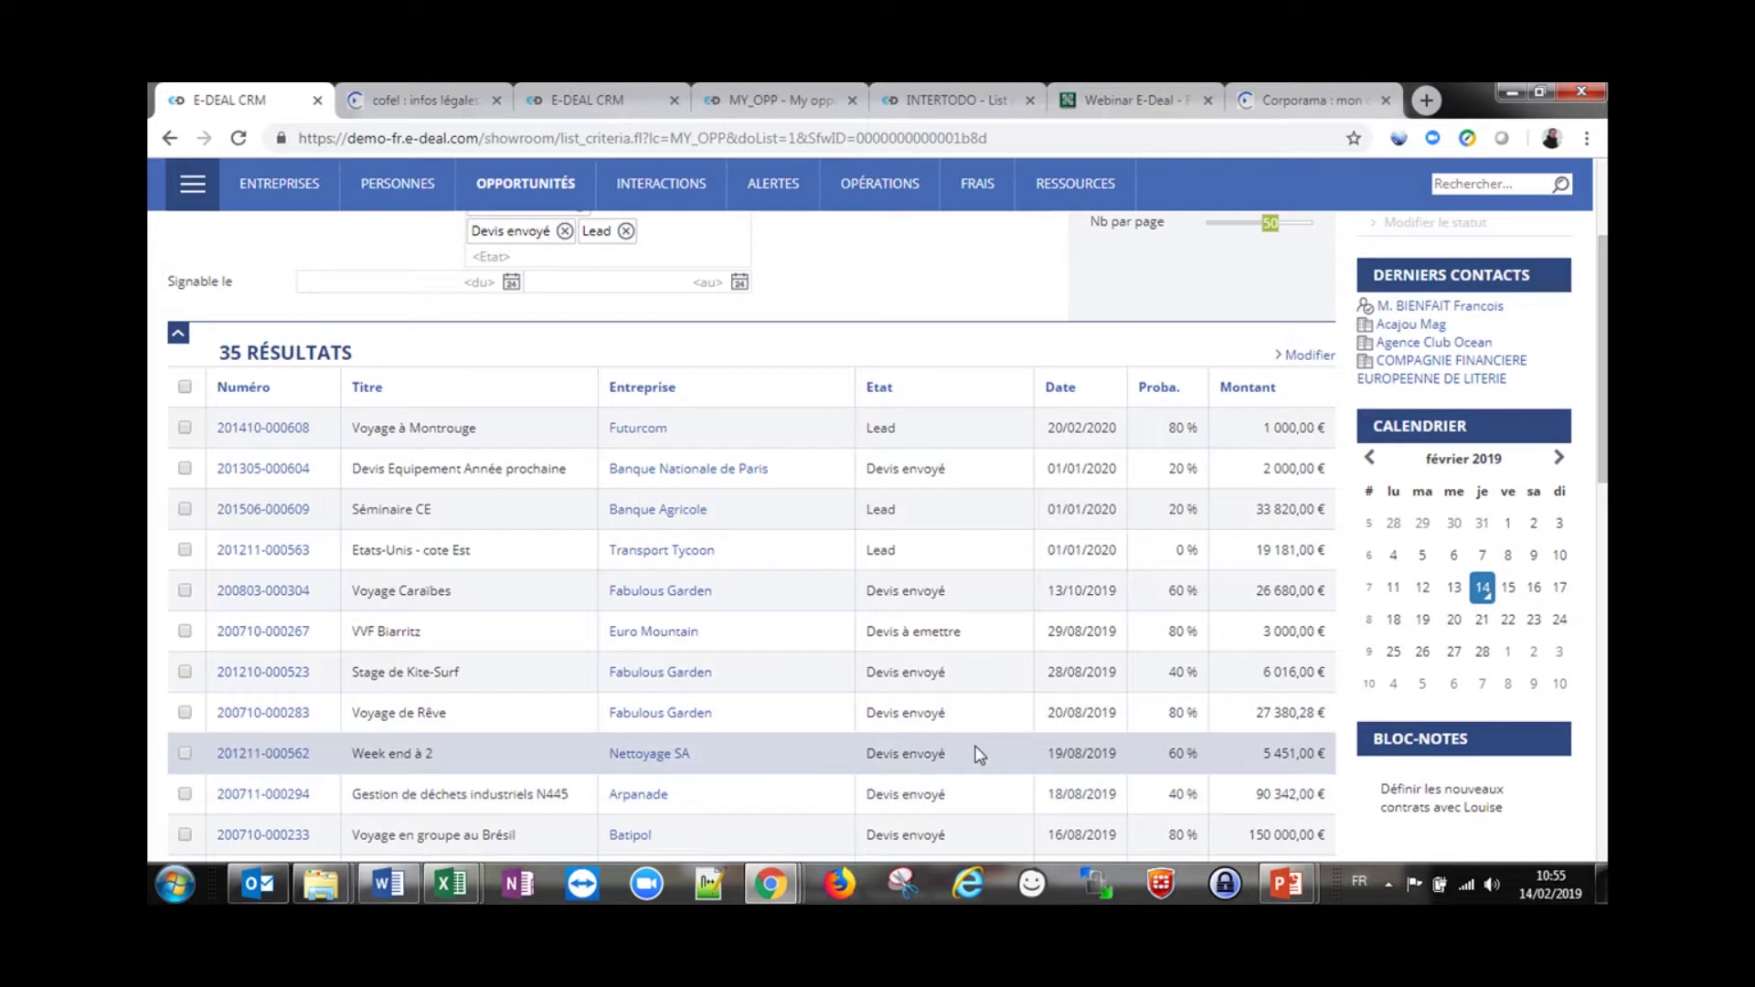
scroll(979, 746, "up", 3)
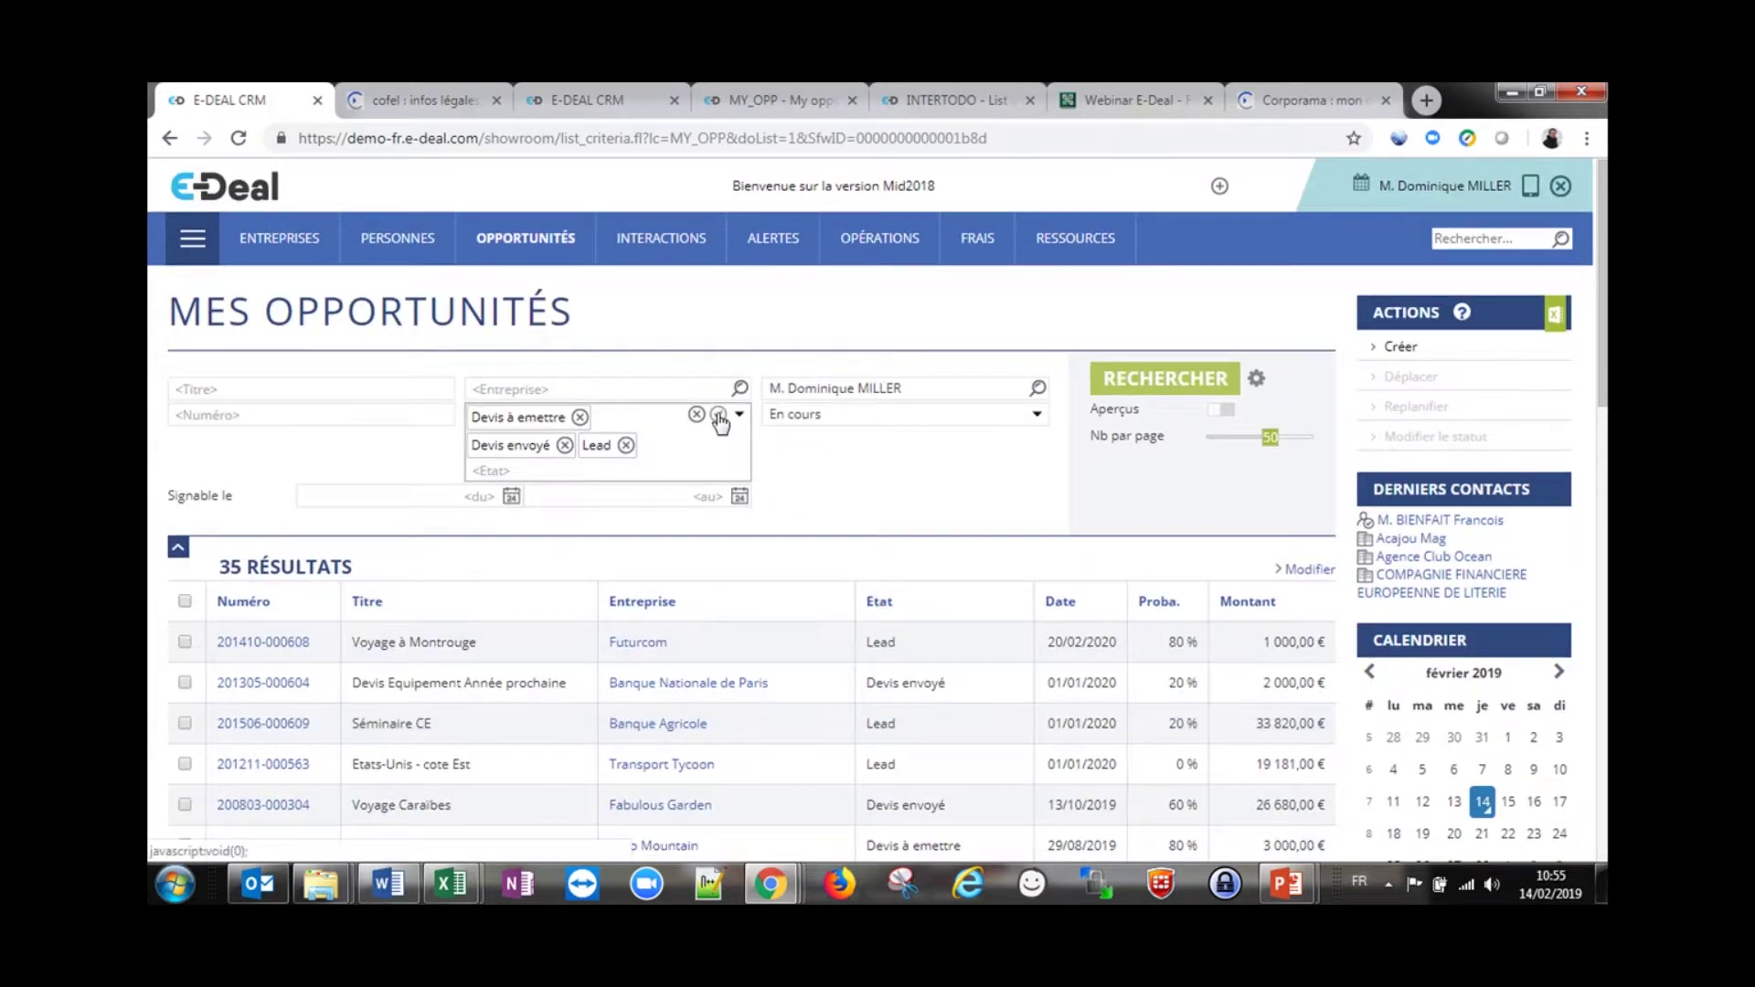
Select all available states in the Etat criterion at once, and clear the whole selection
left_click(718, 414)
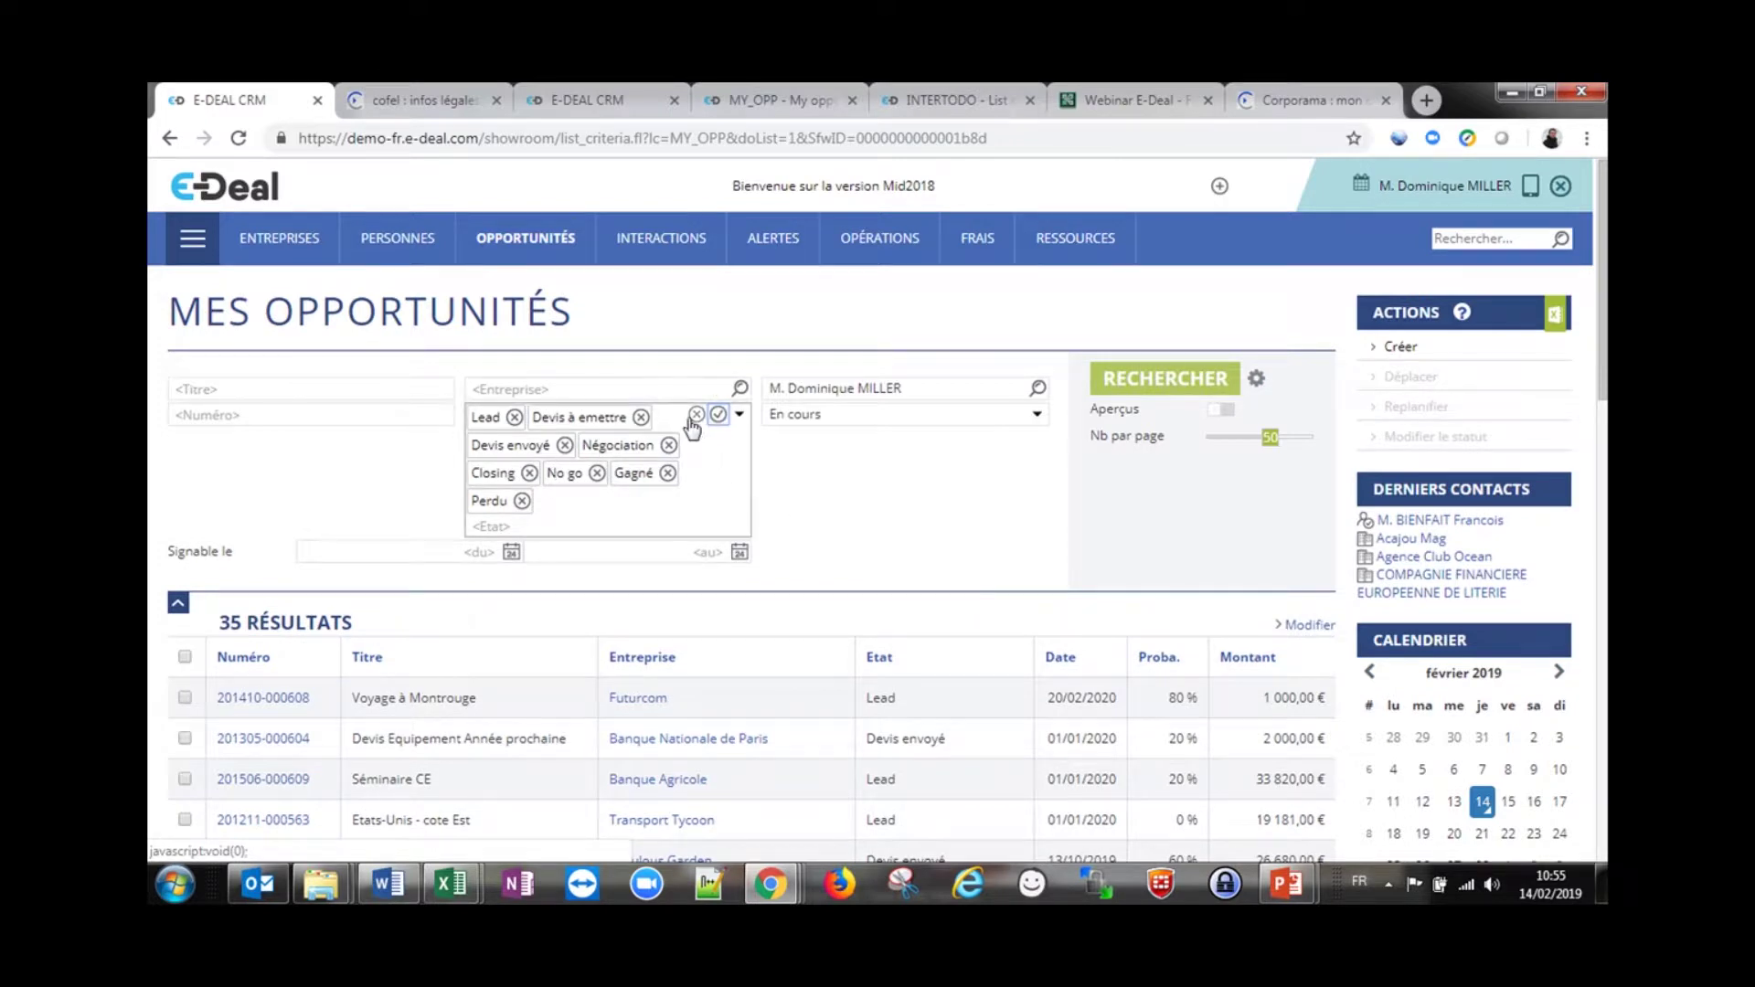
left_click(695, 416)
left_click(1038, 457)
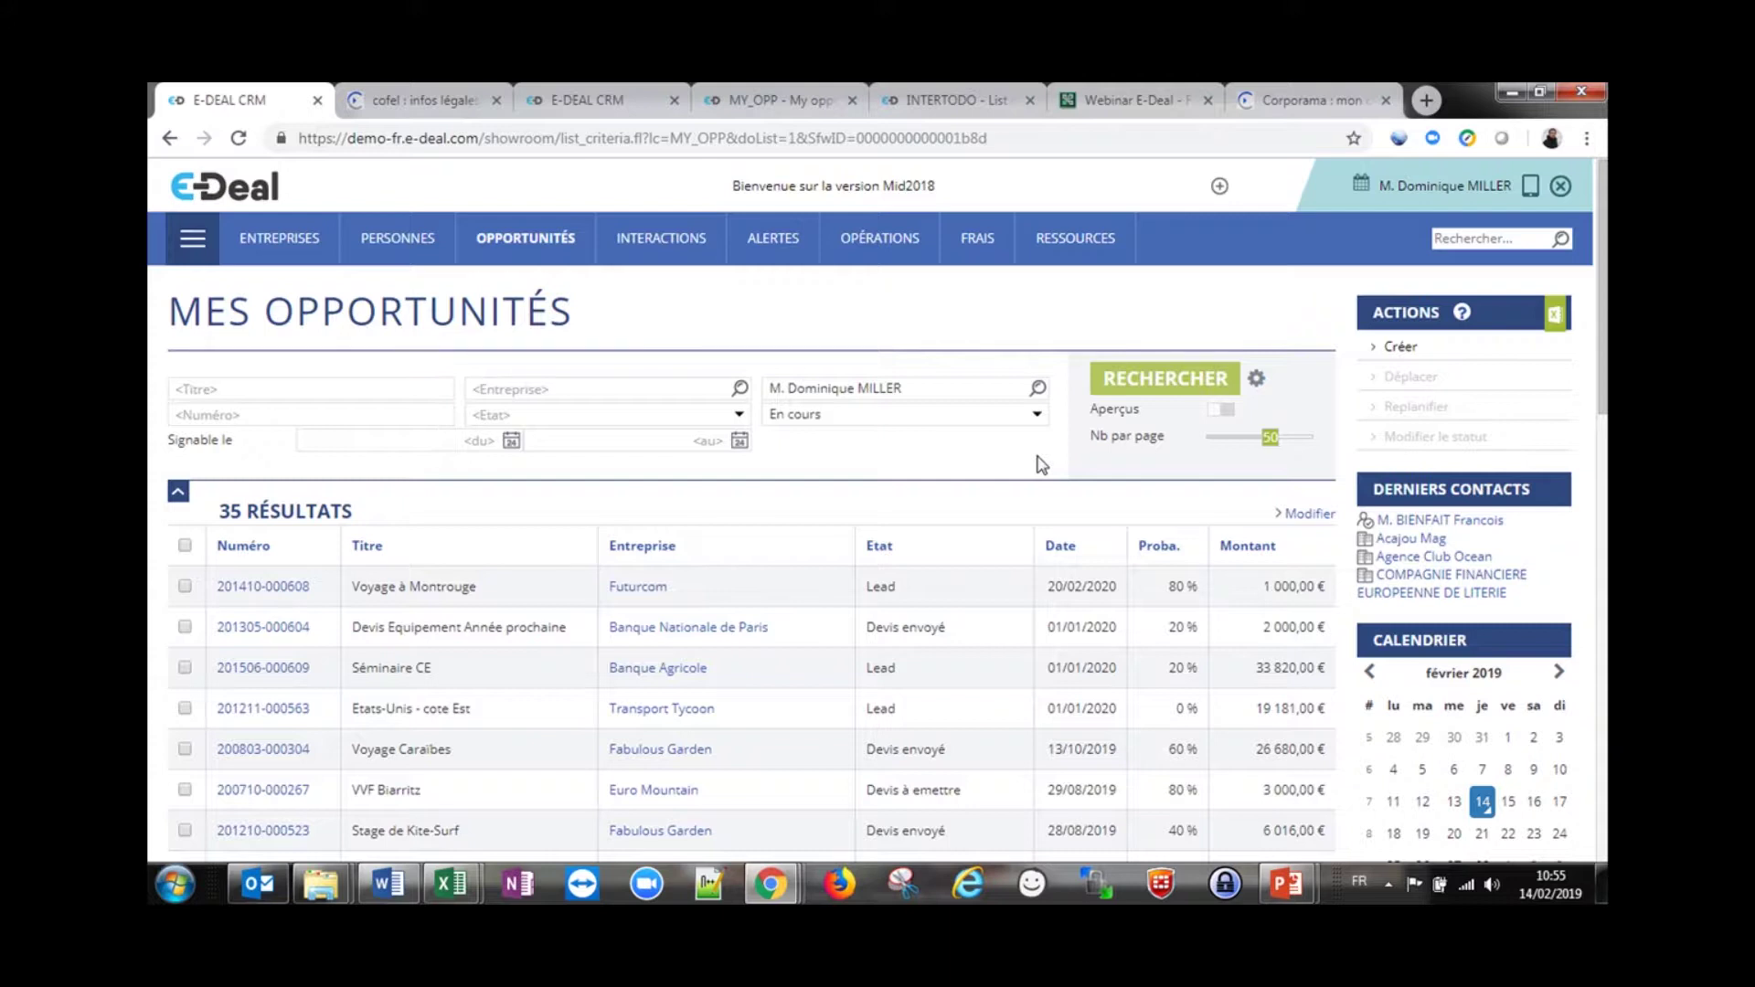
Search for opportunities signable from 01/03/2019 to 31/03/2019
left_click(381, 440)
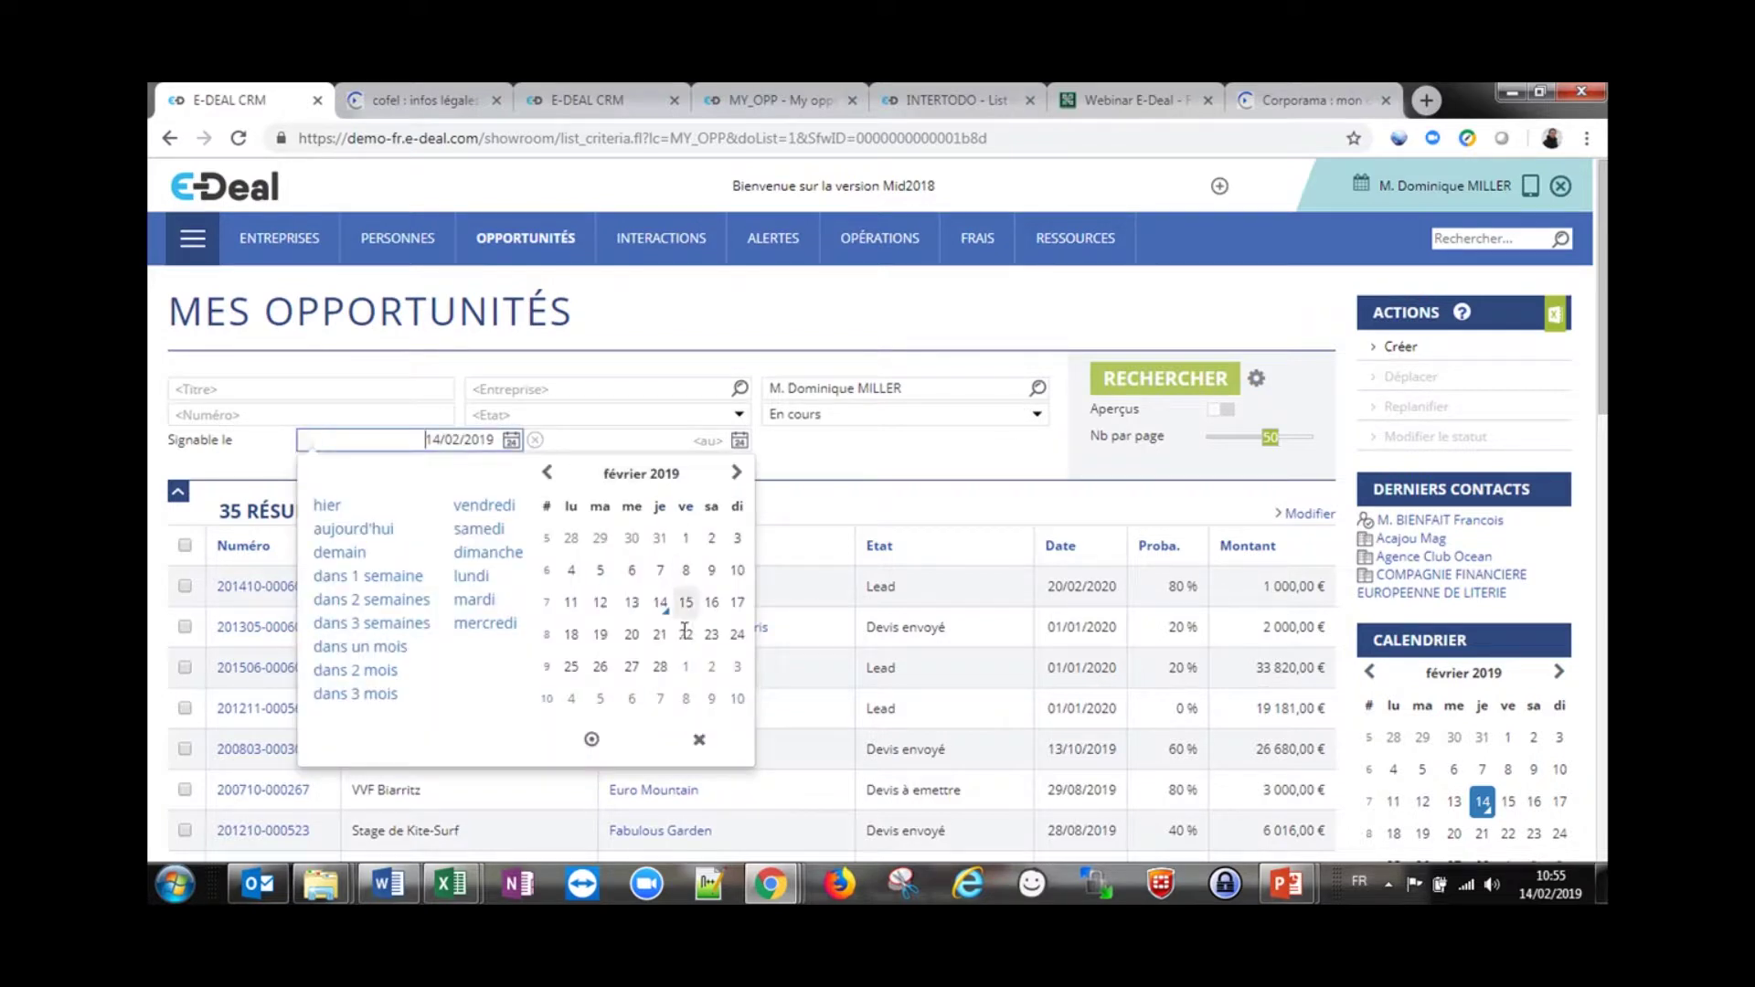
left_click(687, 667)
left_click(671, 441)
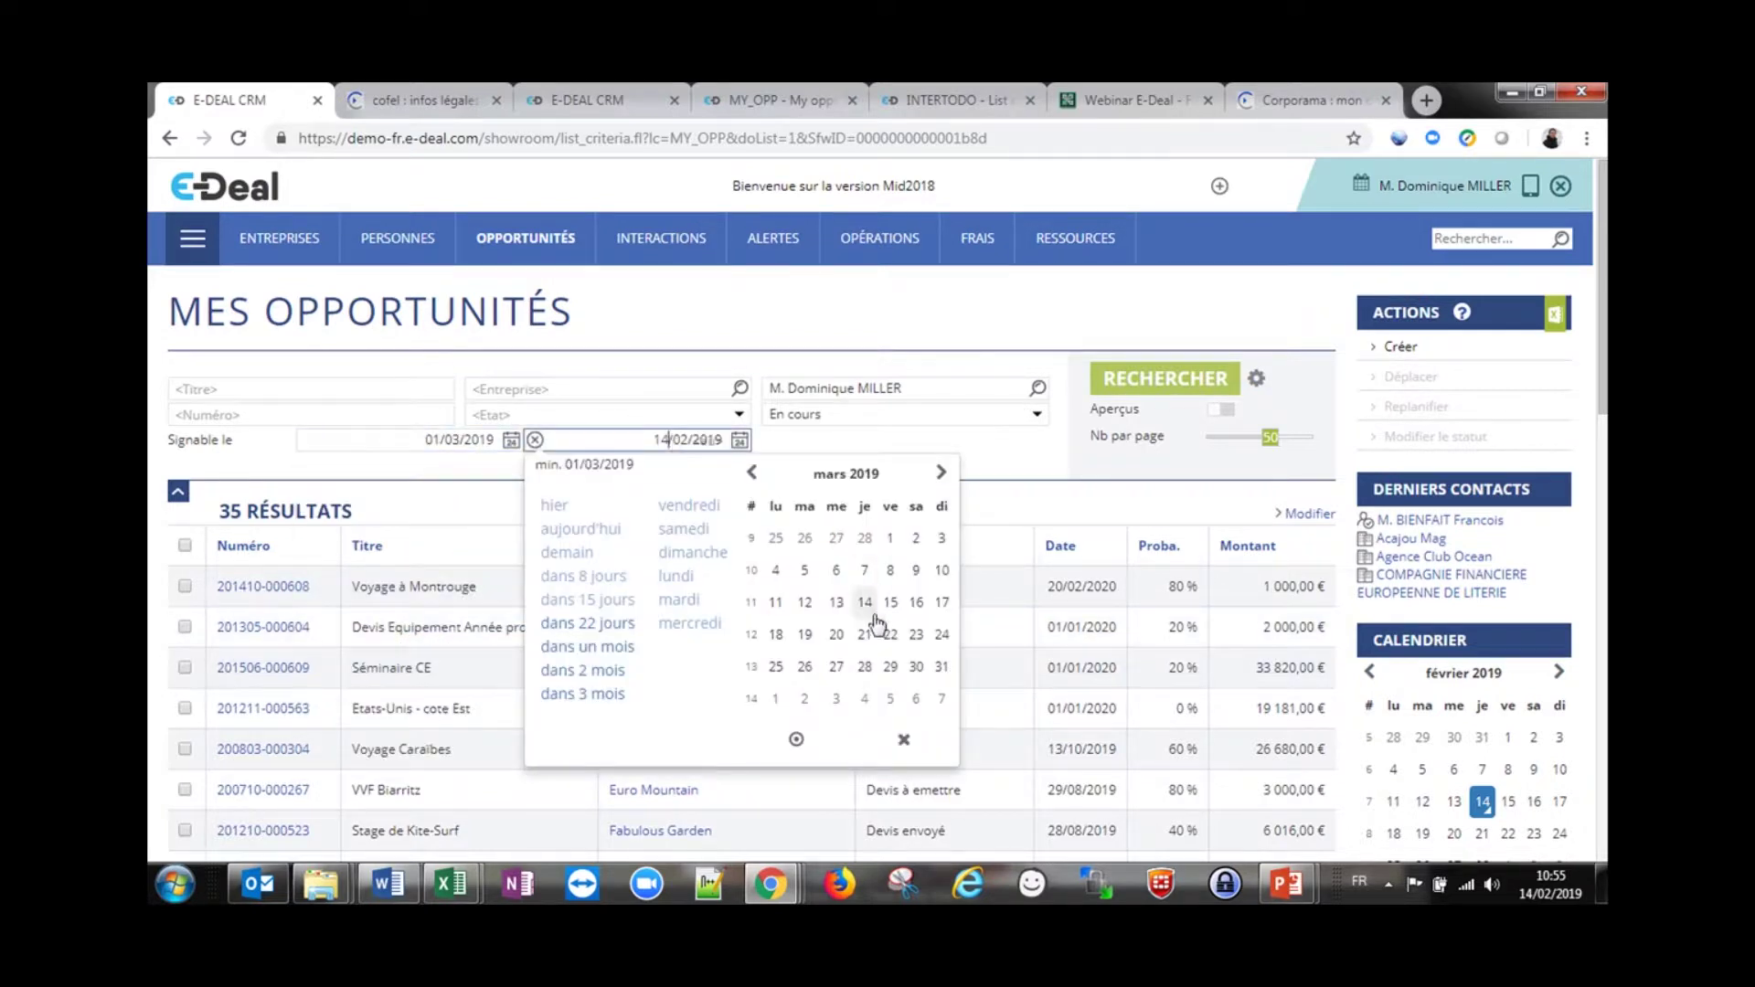
left_click(941, 667)
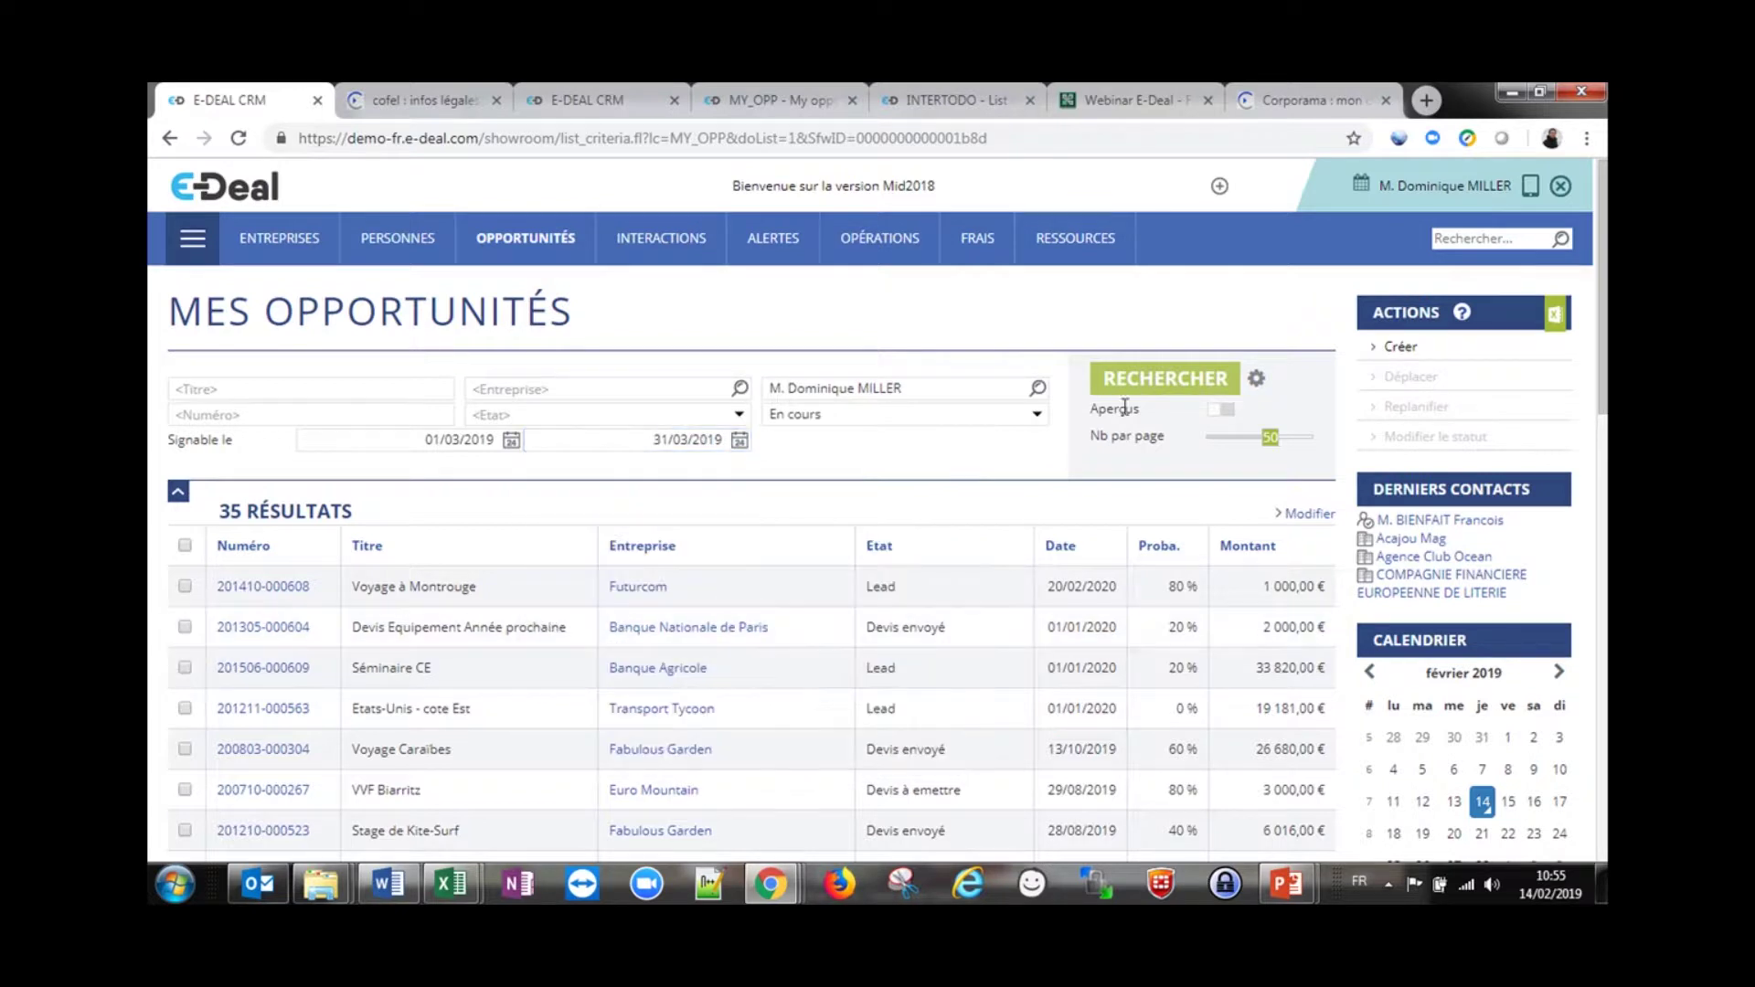
left_click(1166, 379)
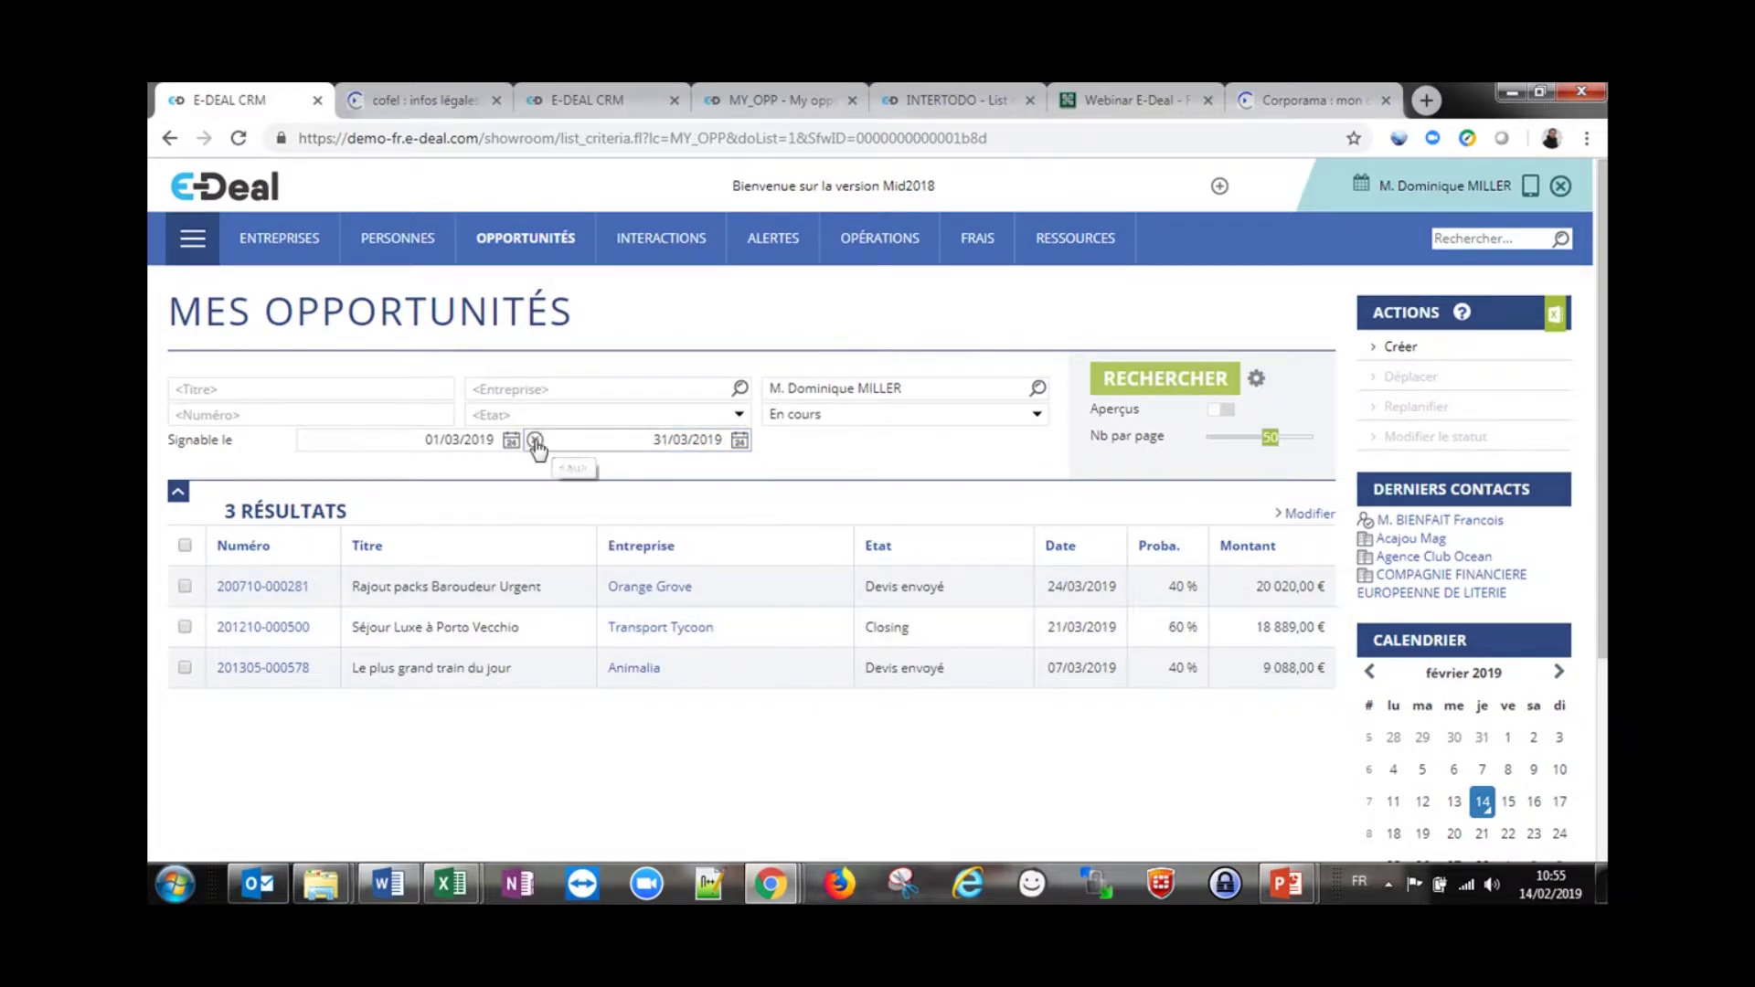
Remove the end date, search for opportunities signable from 01/03/2019 onward, and clear the start date
left_click(536, 441)
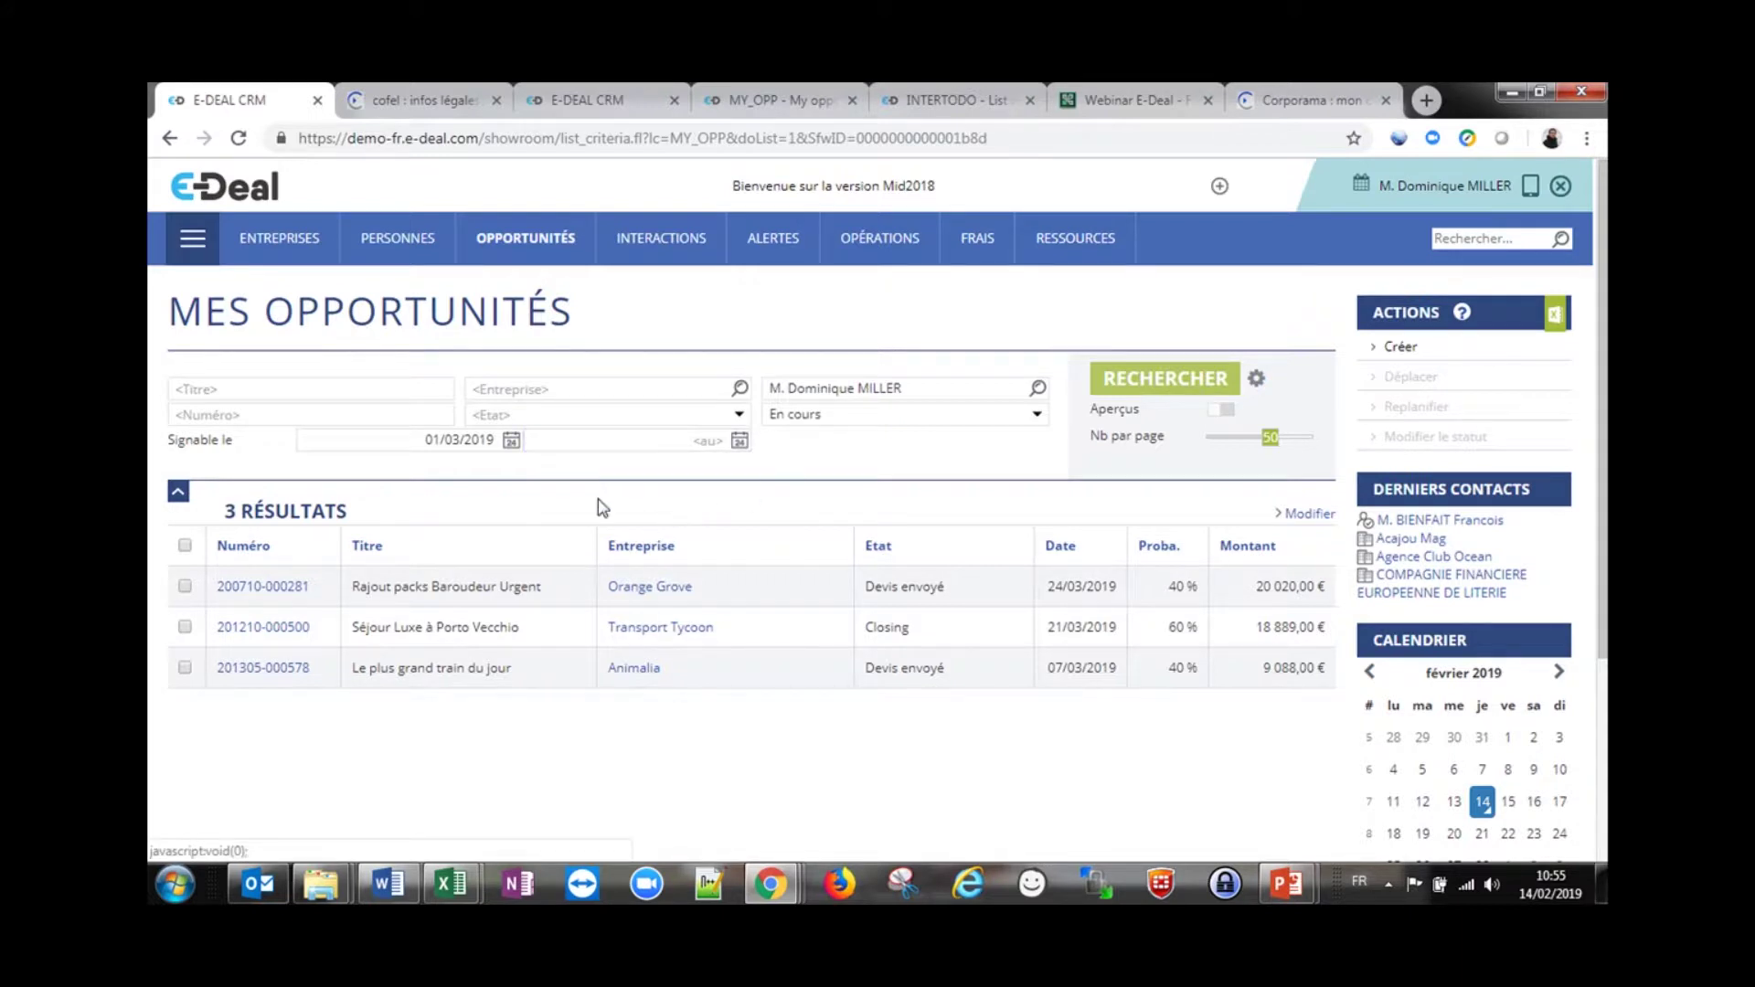
left_click(1172, 375)
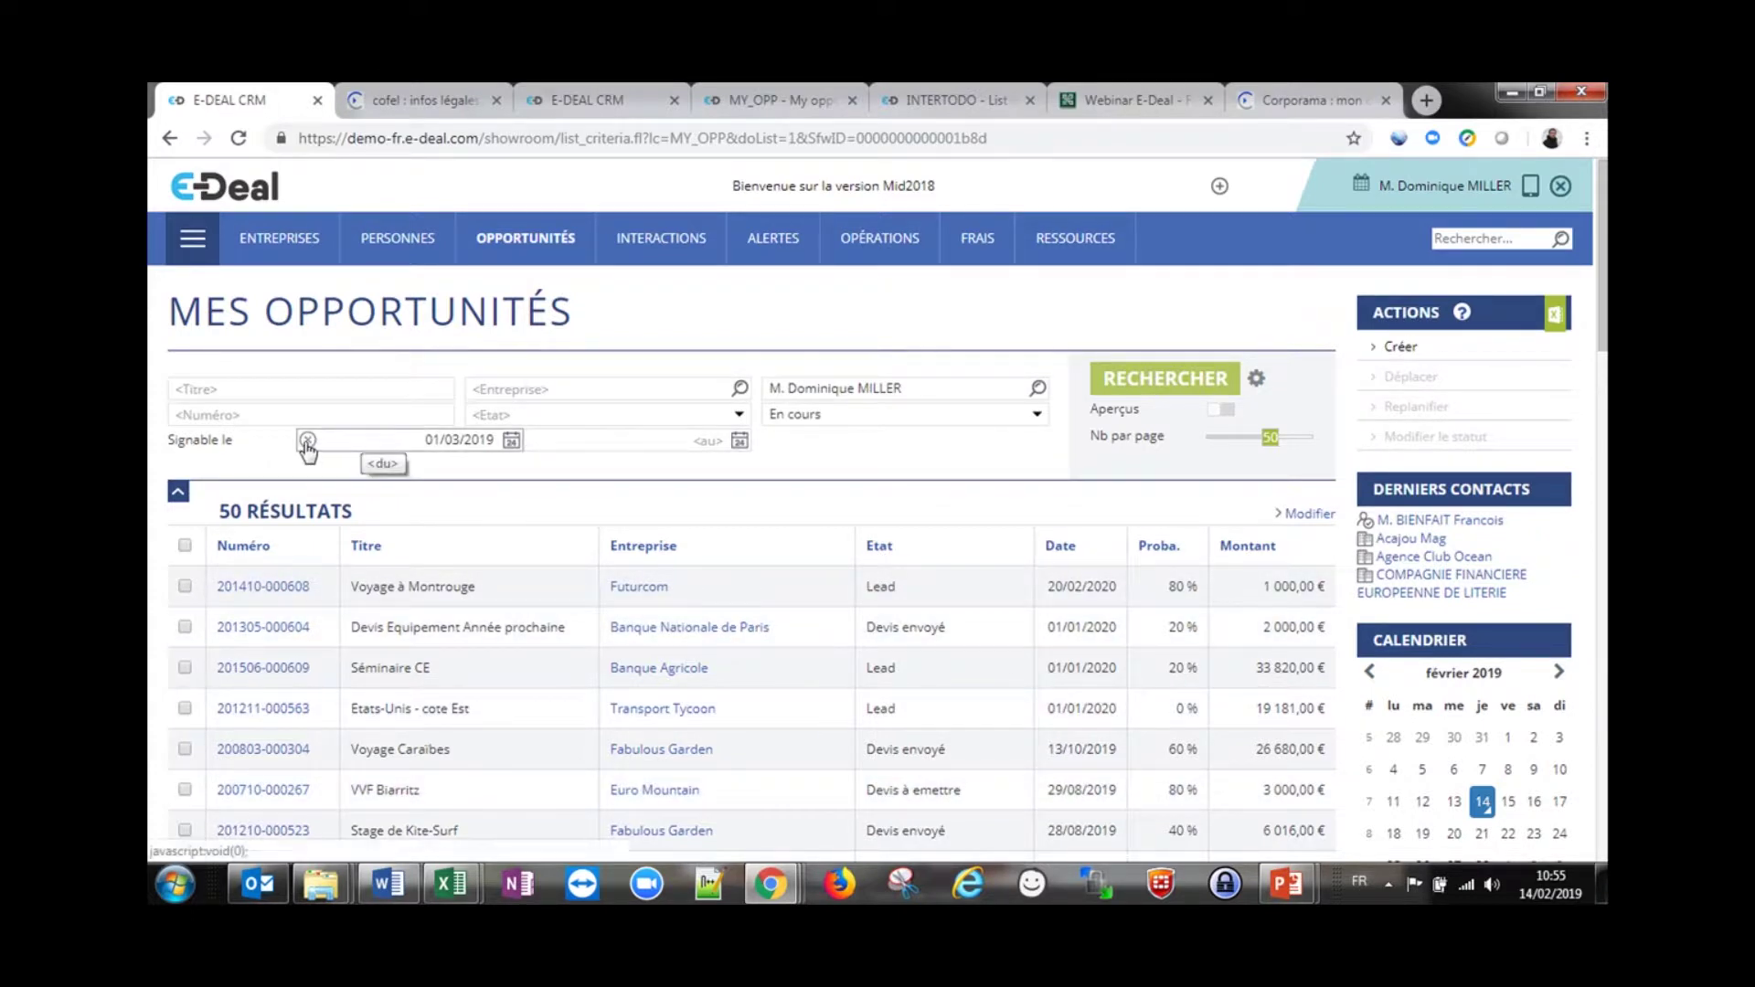
left_click(307, 441)
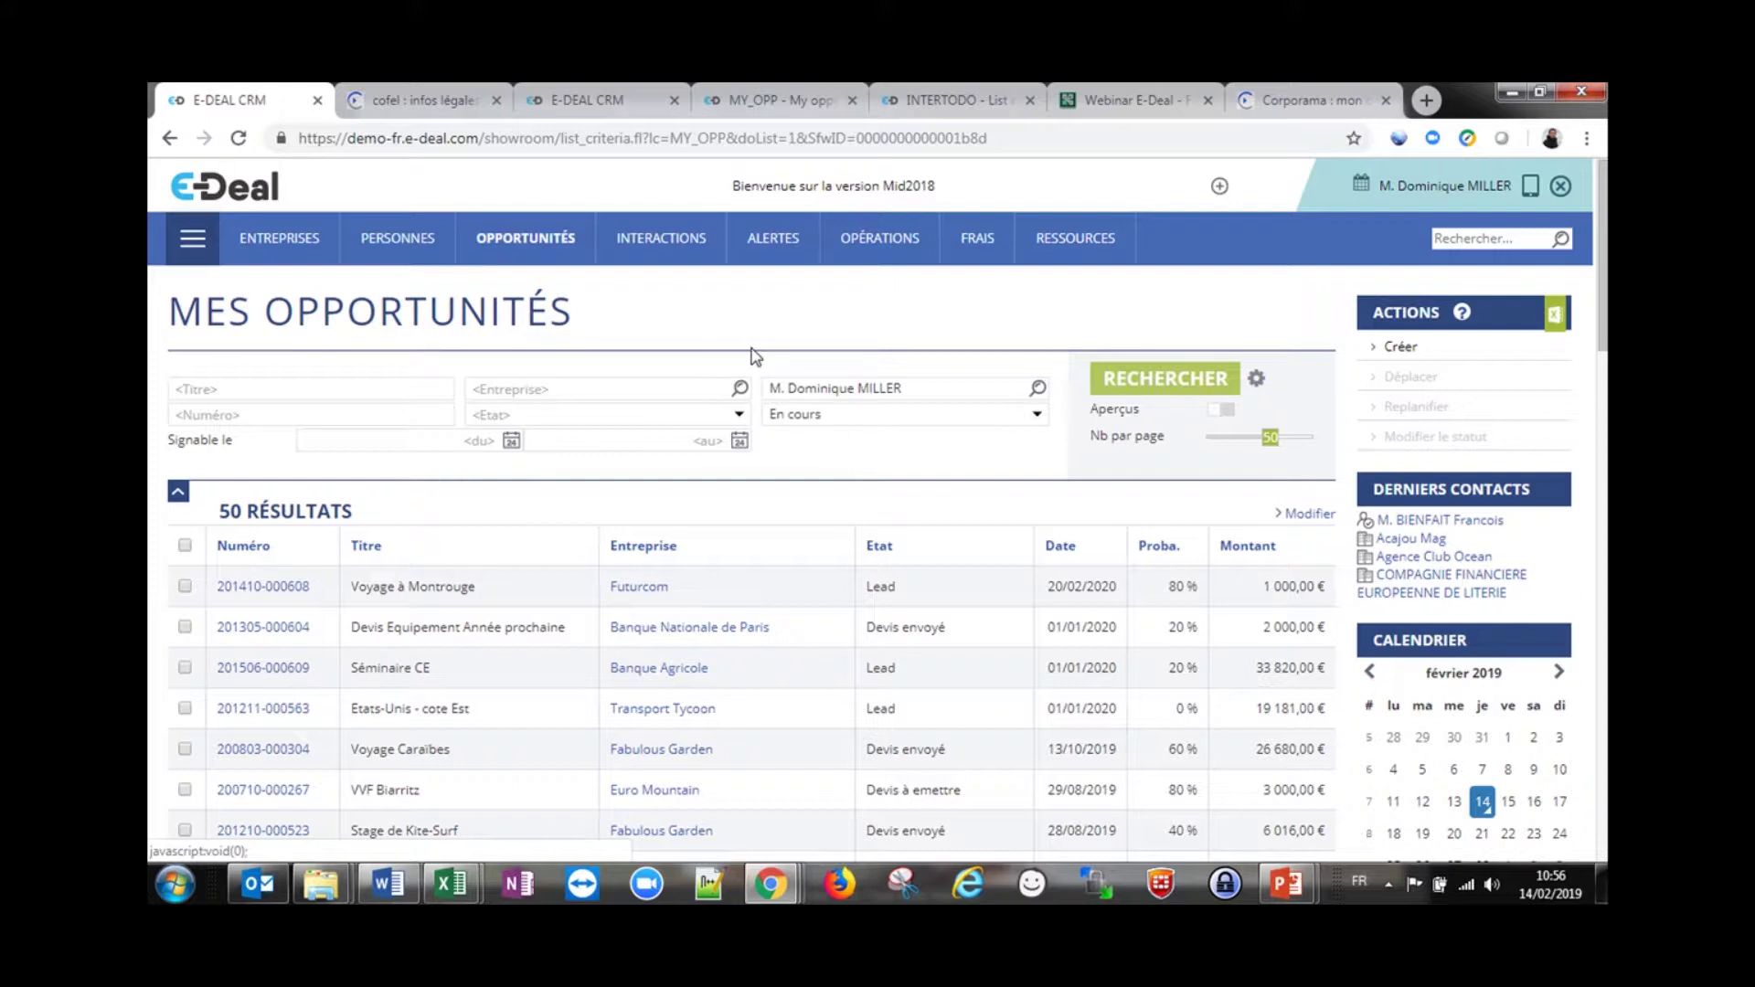
Open the list of interactions still to do (A Faire)
mouse_move(697, 245)
left_click(633, 344)
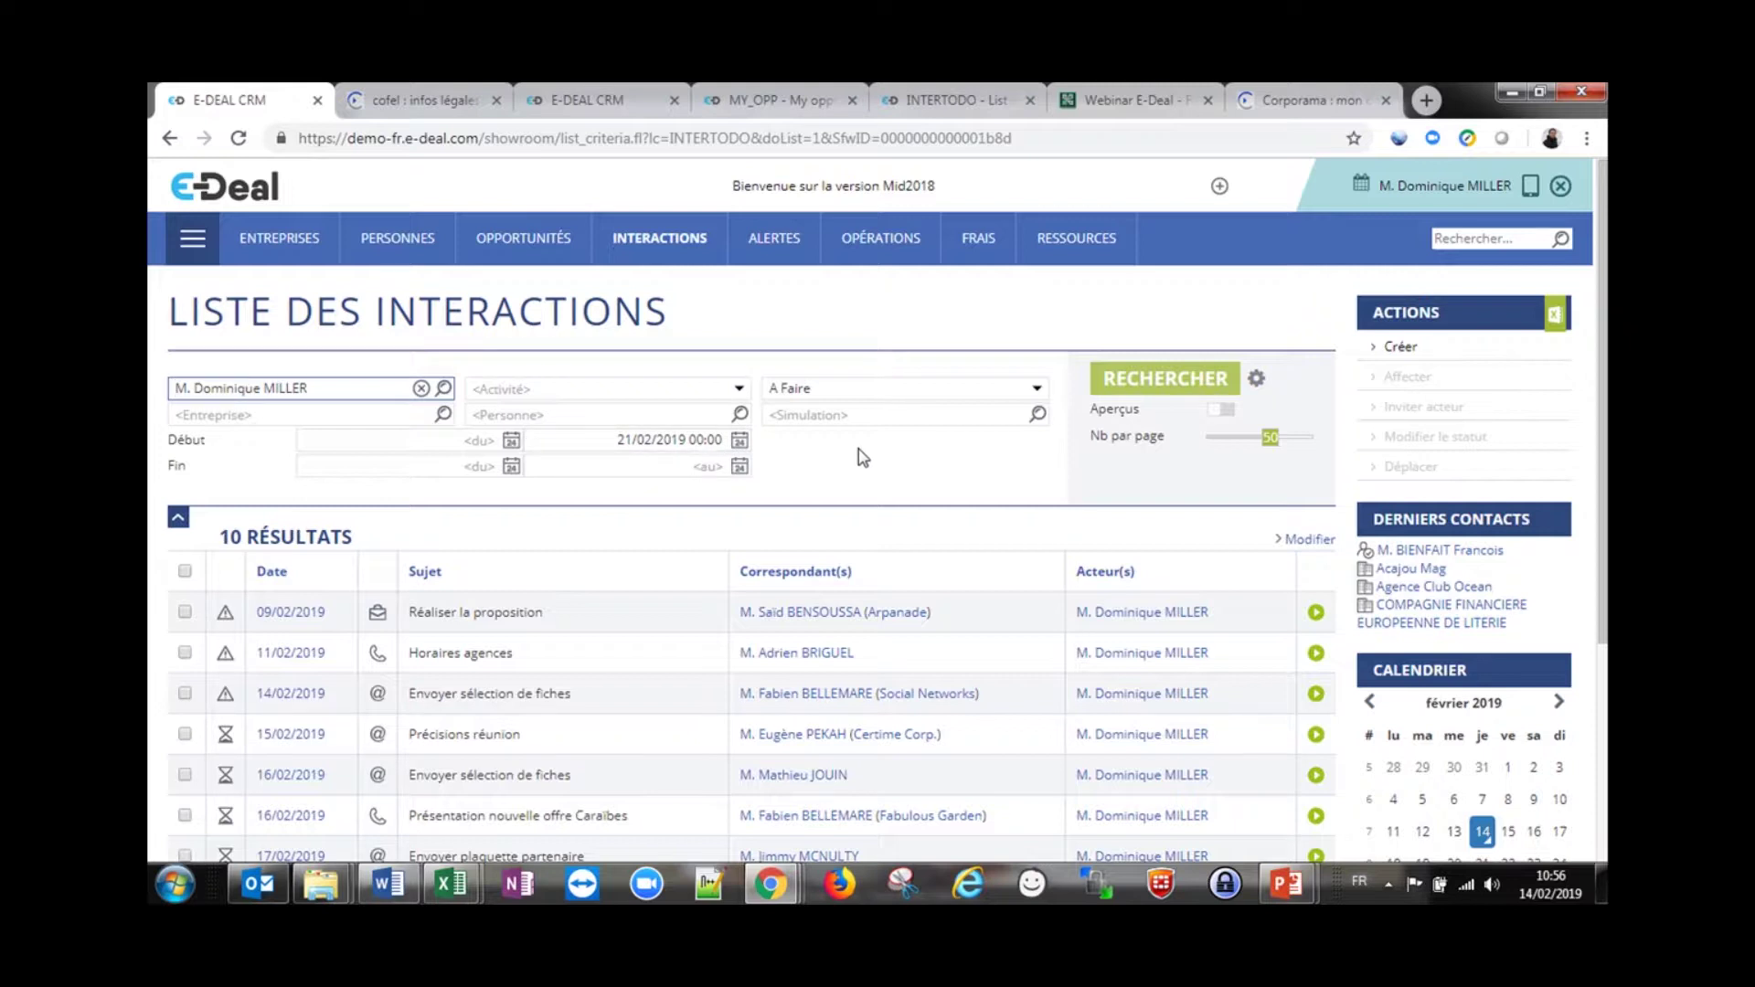
Open the XML source of the interactions list and examine the IntDateTimeBeg field and its default date definition
left_click(1258, 382)
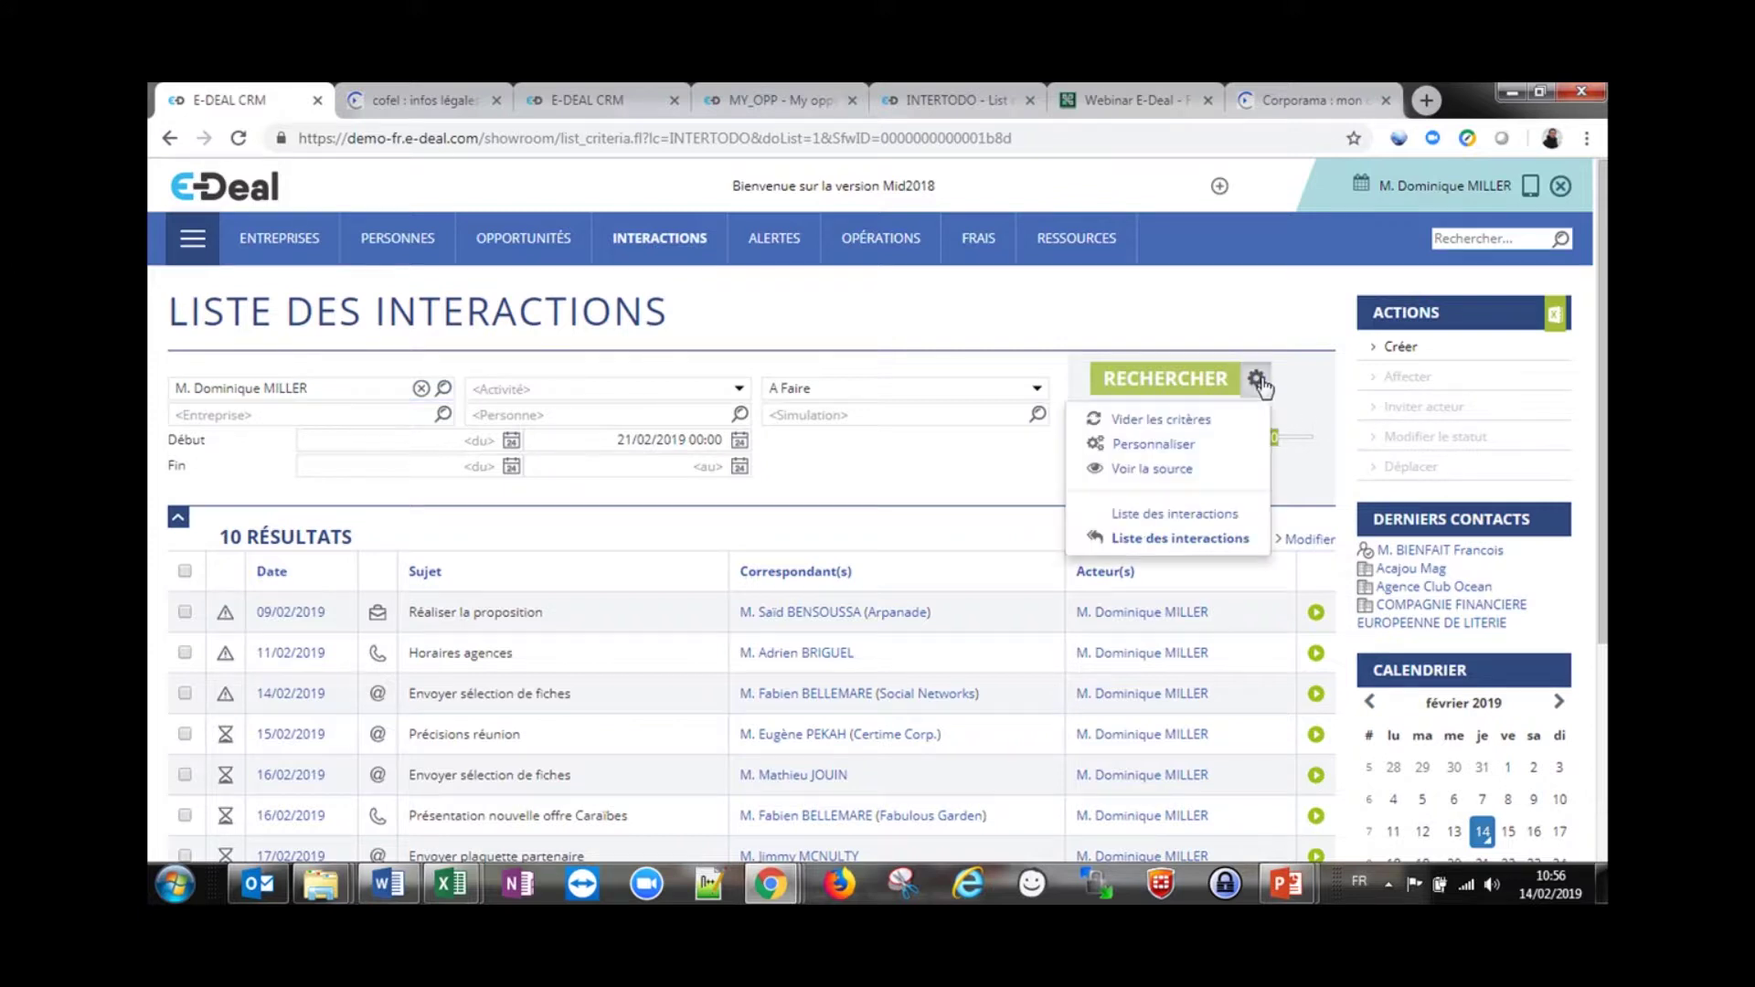
left_click(1202, 472)
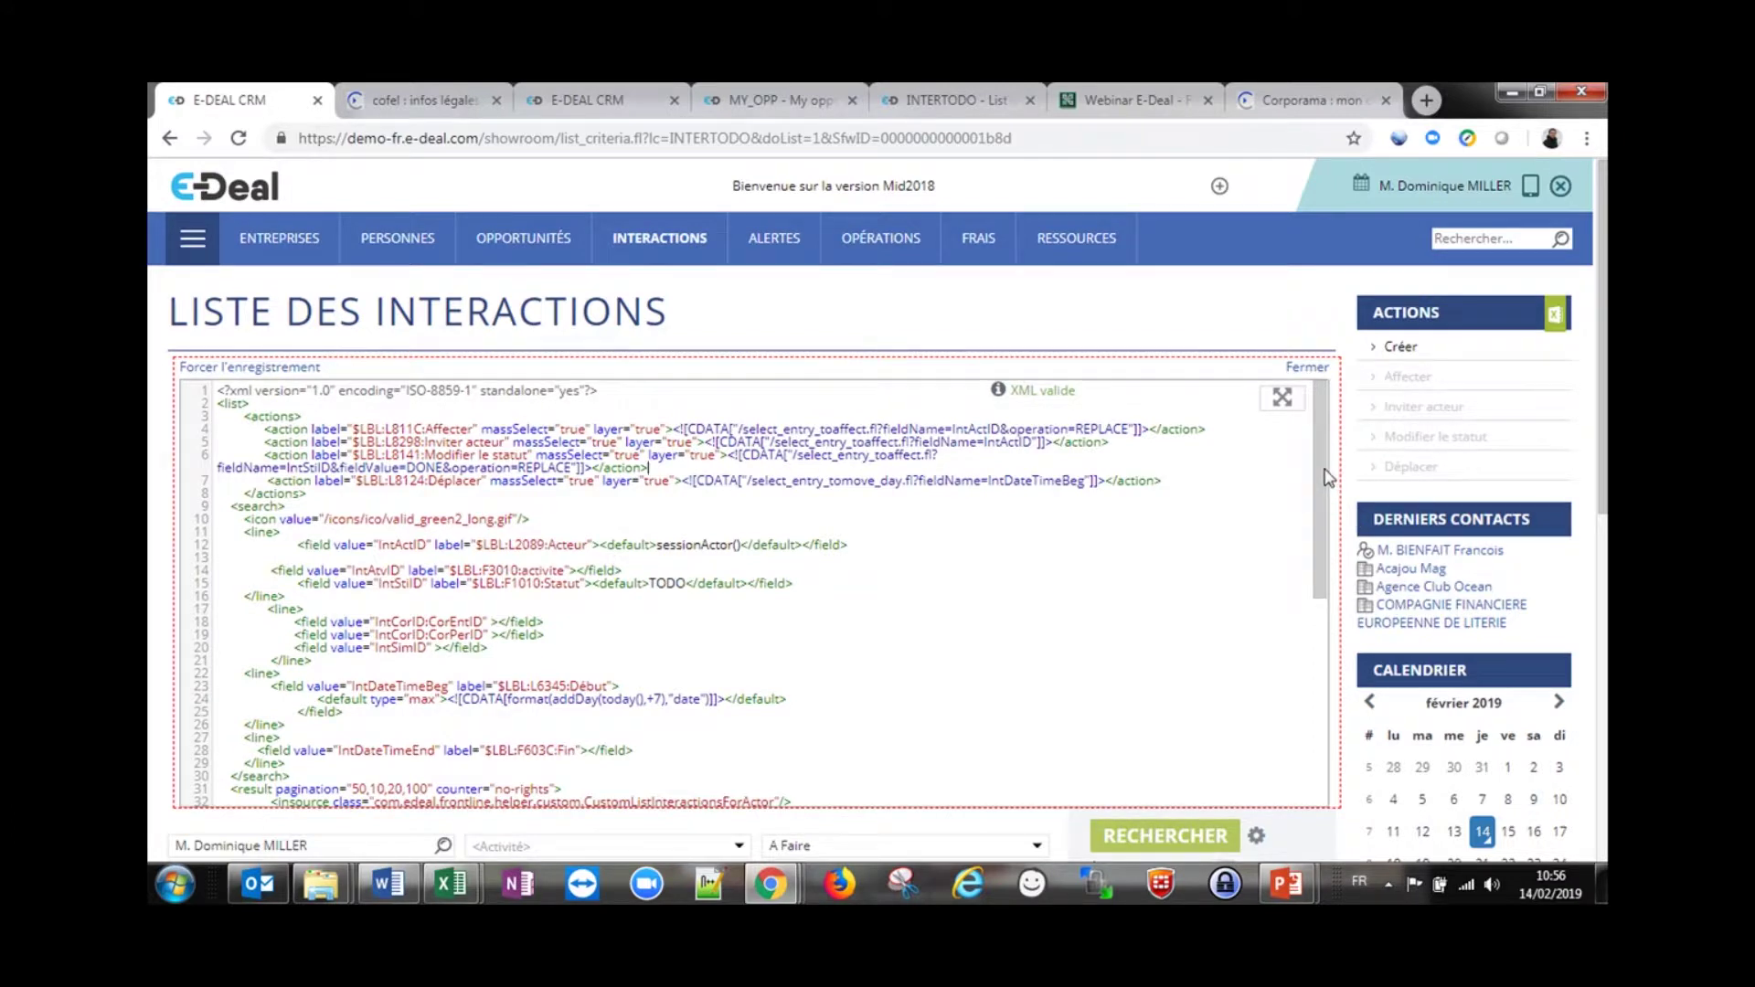
left_click_drag(1303, 468, 1328, 485)
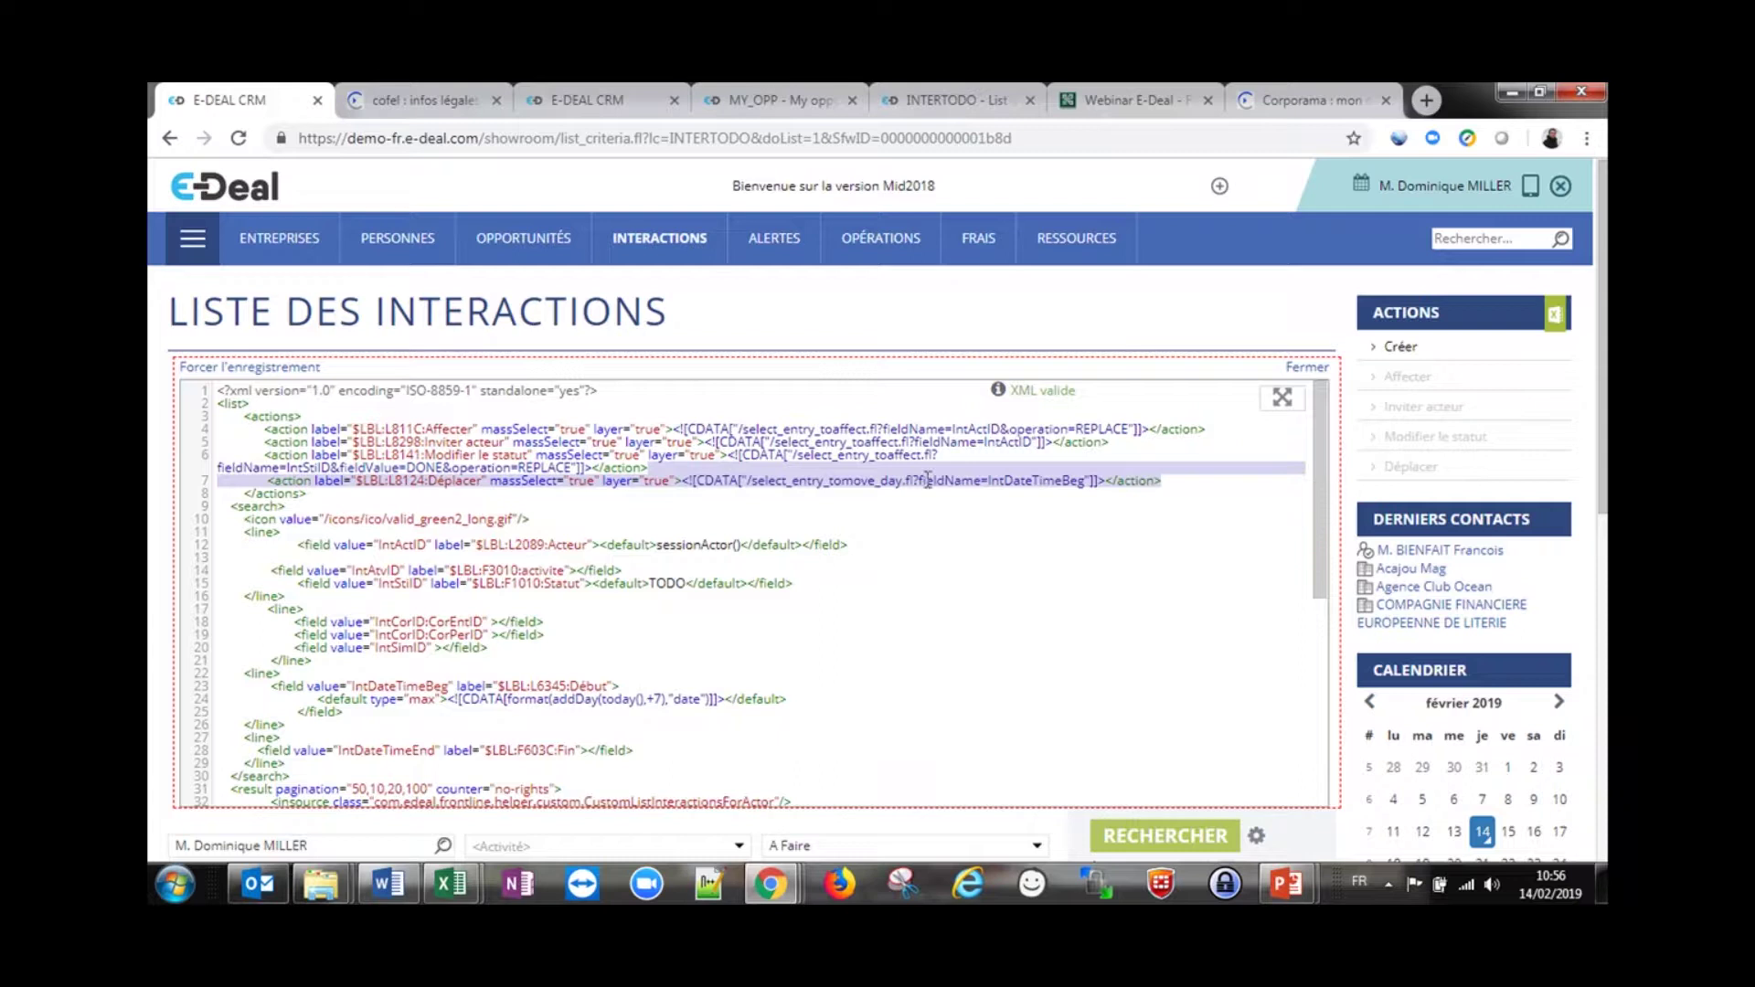
left_click(724, 699)
left_click_drag(724, 700, 325, 700)
double_click(378, 685)
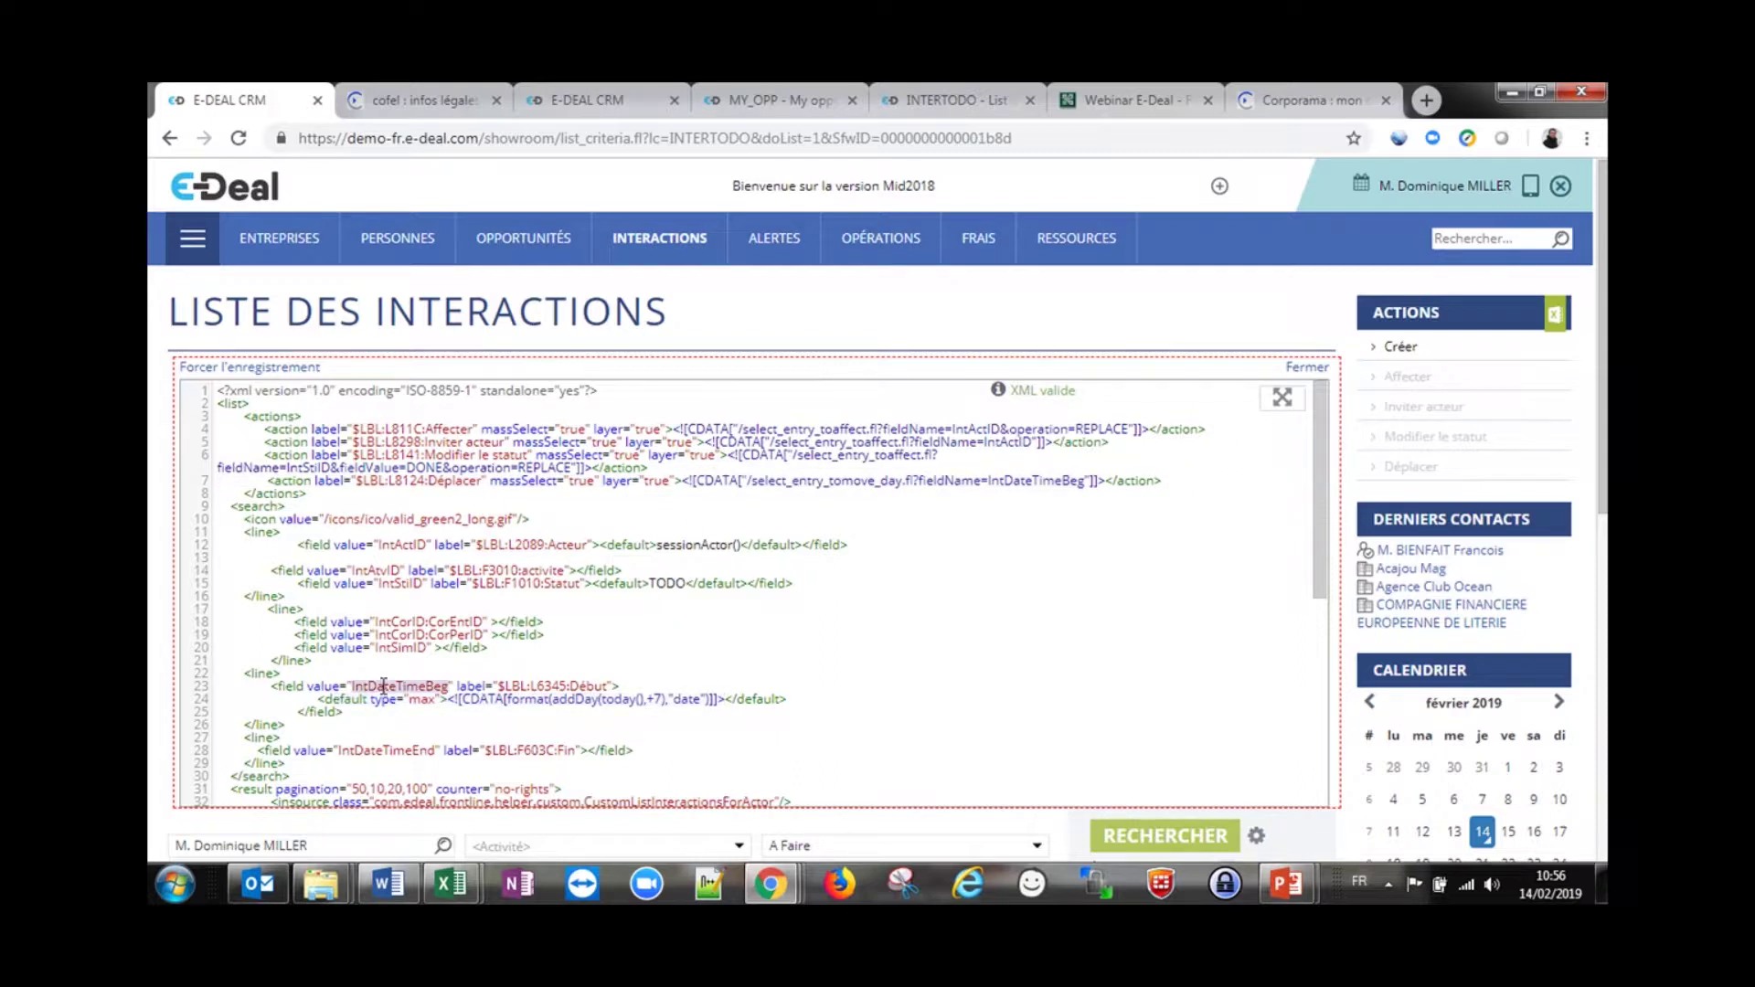
Examine the max default type and the addDay(today(),+7) expression in the start-date criterion, and close the source view
left_click(344, 702)
double_click(343, 700)
double_click(423, 700)
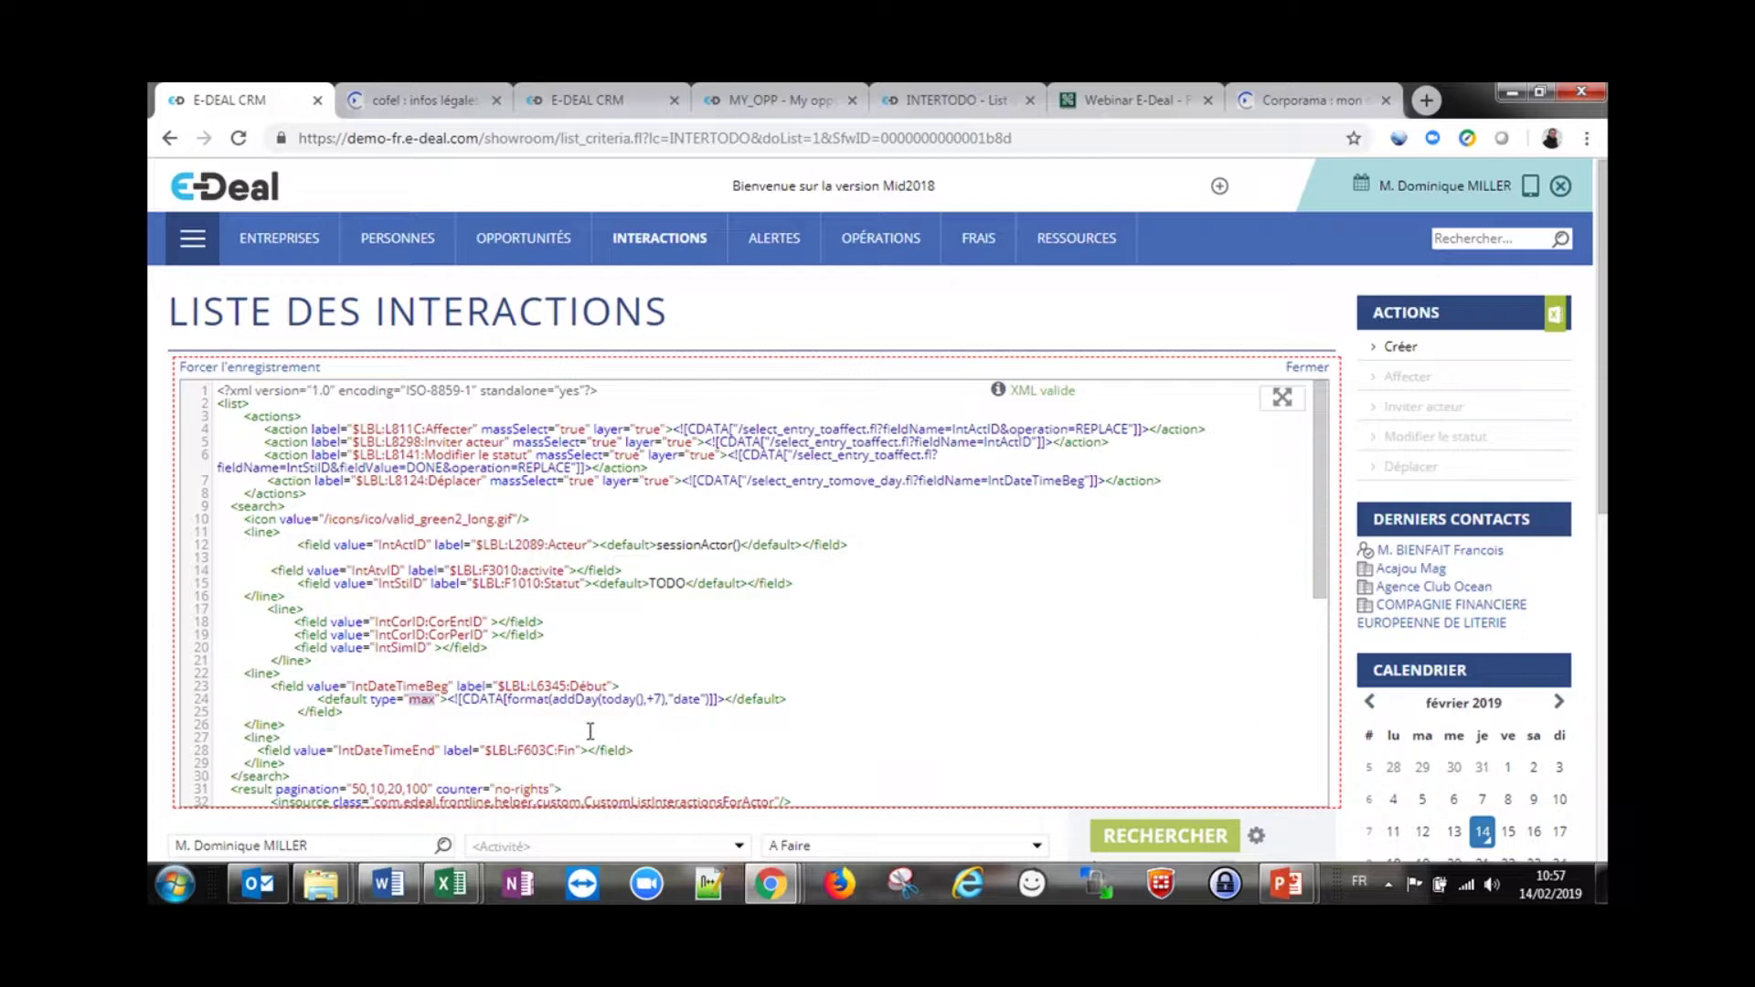
left_click_drag(509, 704, 549, 705)
double_click(613, 700)
double_click(687, 700)
double_click(422, 700)
left_click(1307, 368)
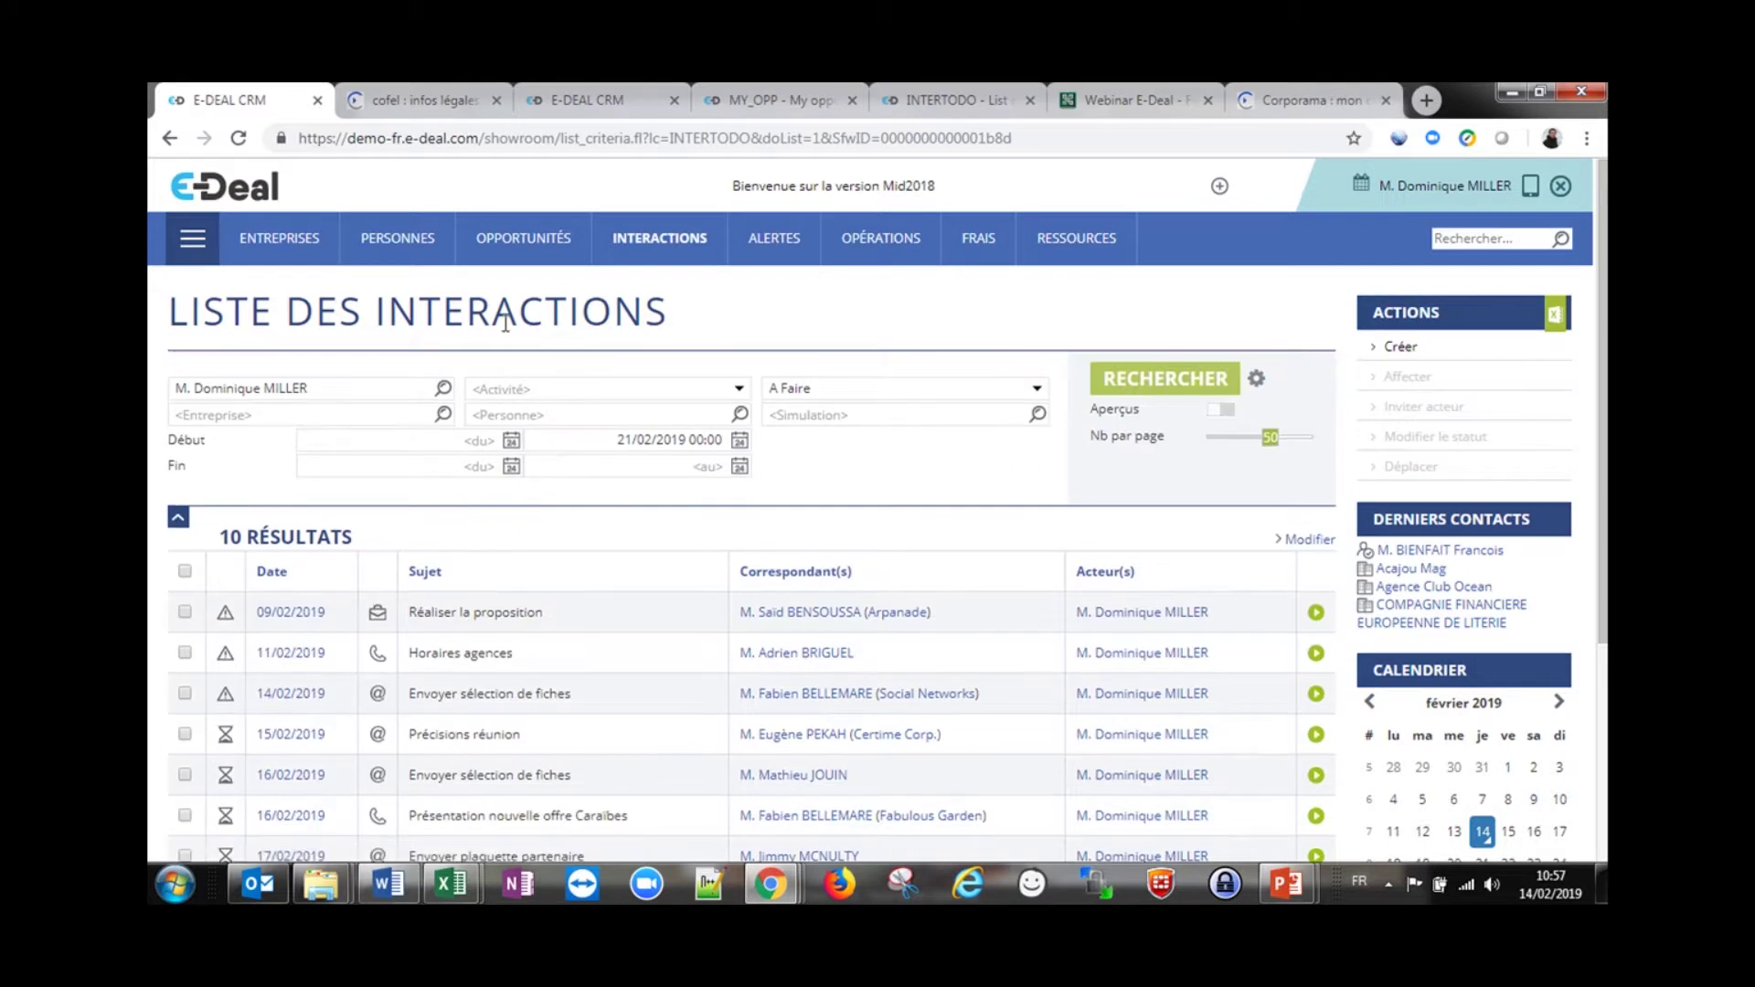
Turn on previews (Aperçus) for the interactions list and look through the descriptions shown under the interactions
left_click(670, 440)
left_click(905, 440)
left_click(1221, 410)
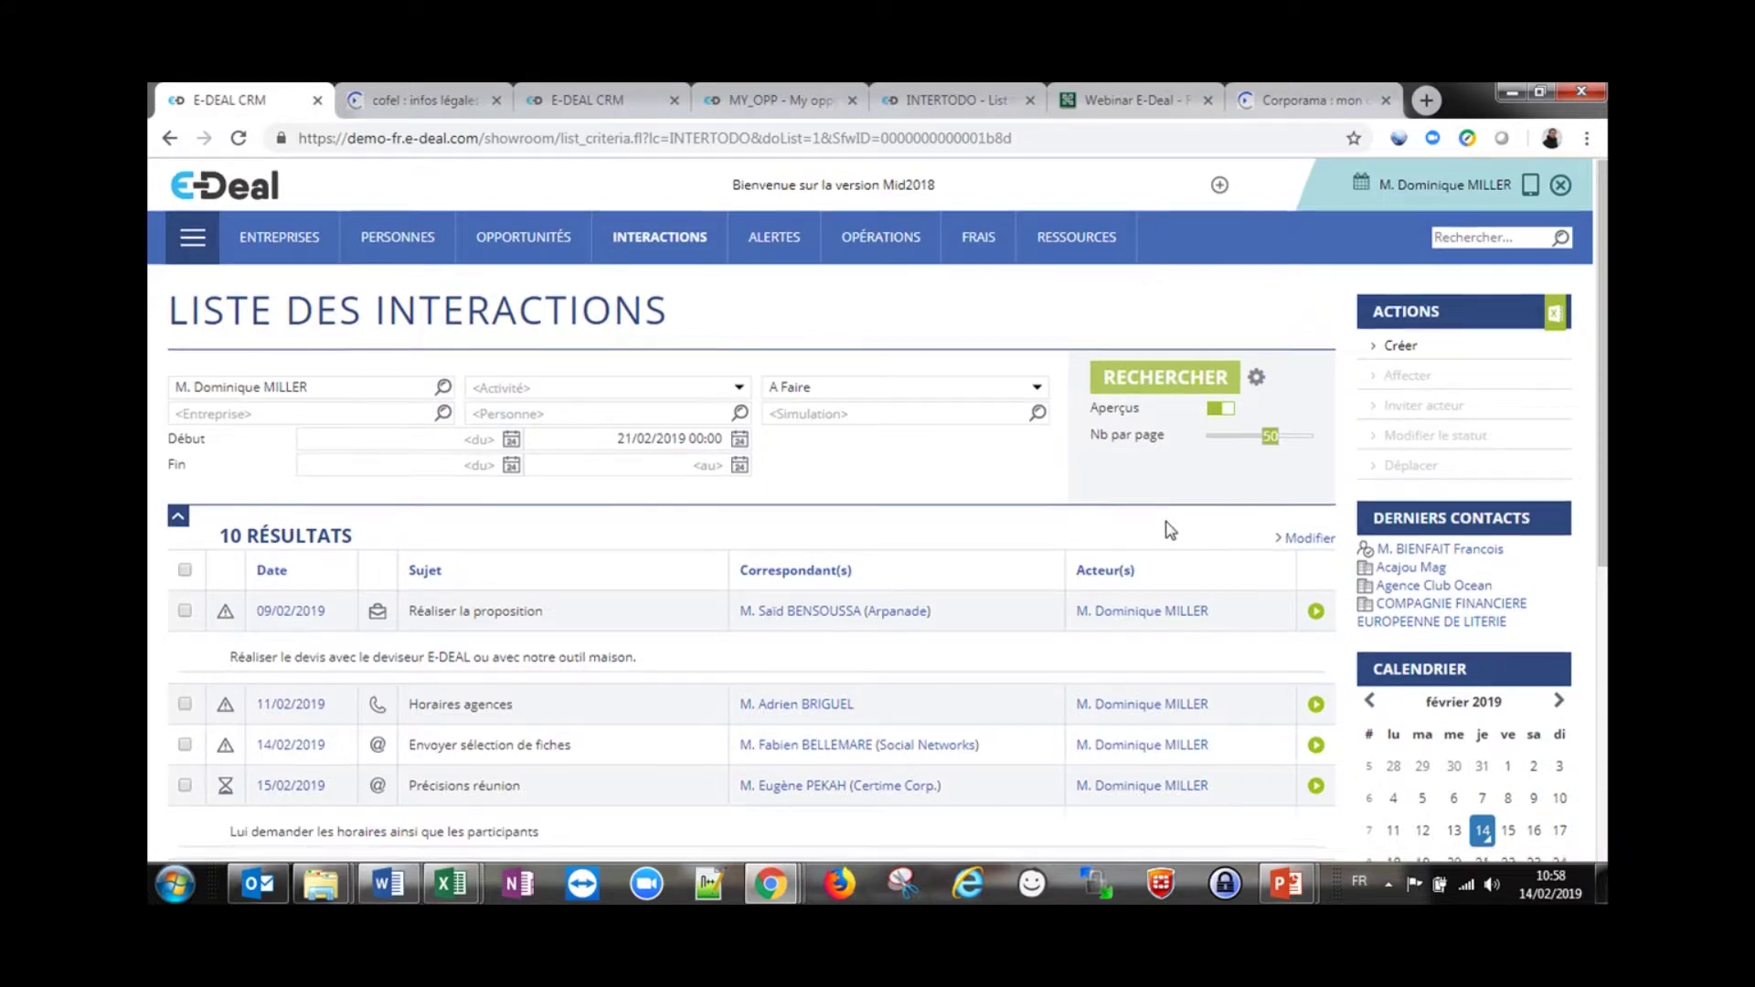
scroll(1169, 530, "down", 6)
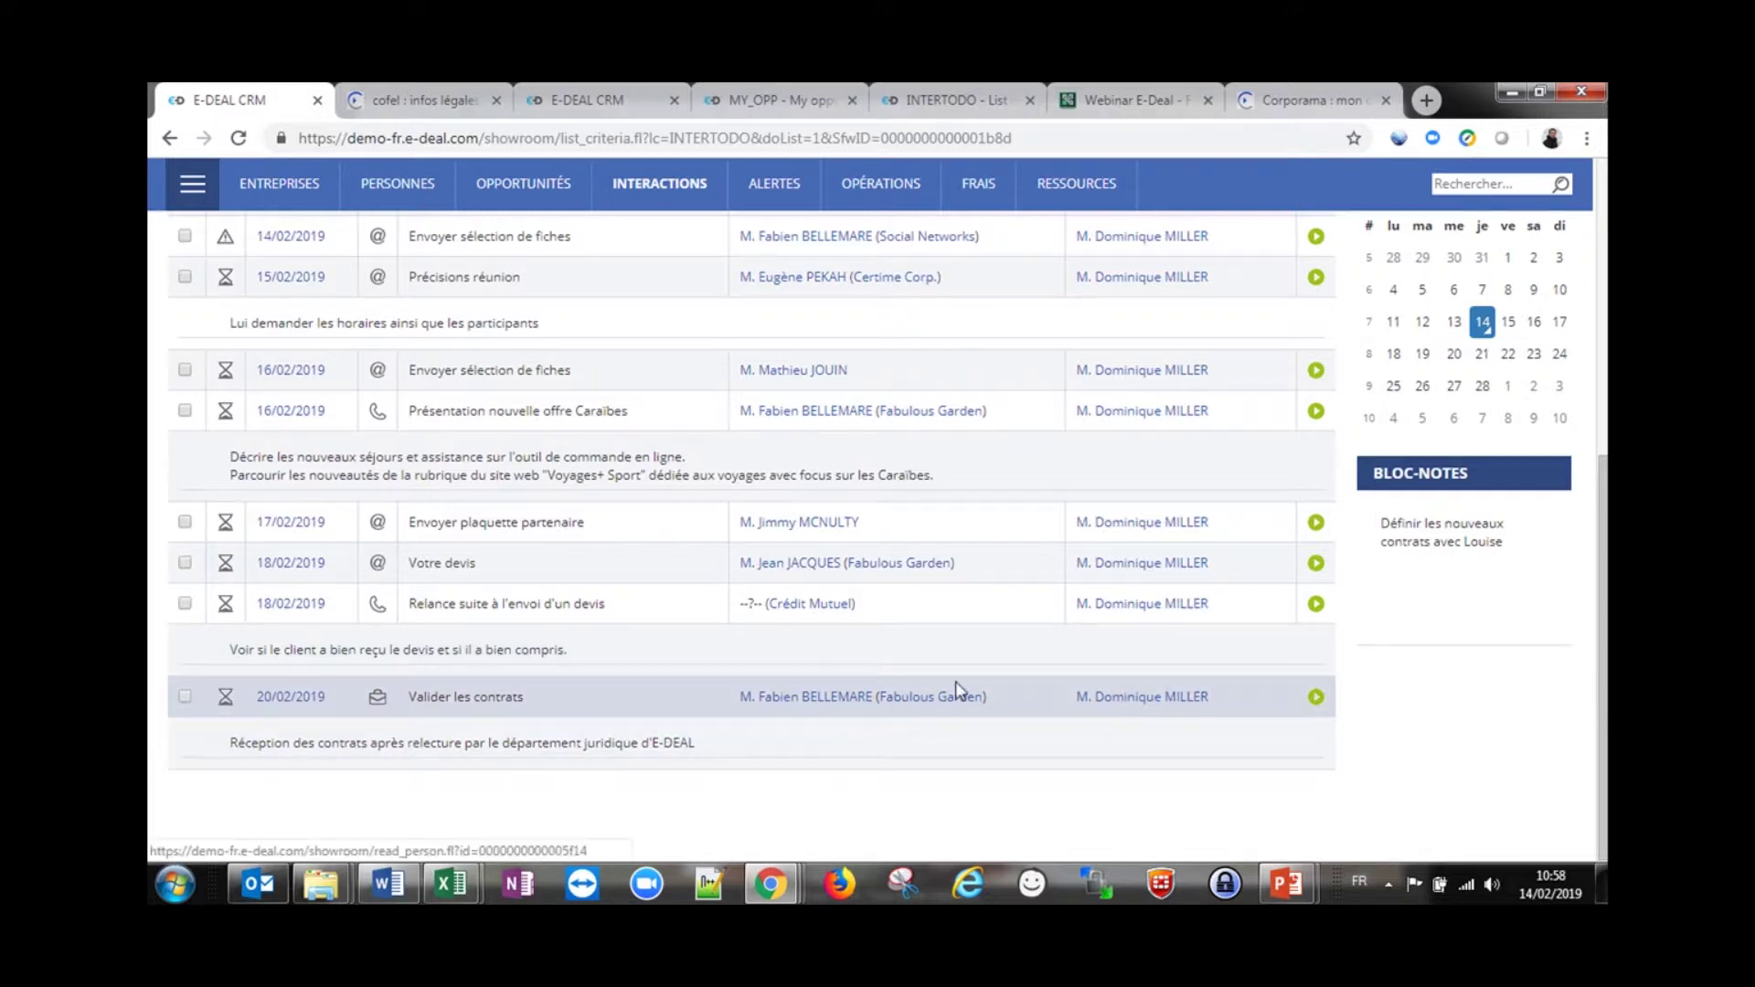
scroll(960, 682, "up", 6)
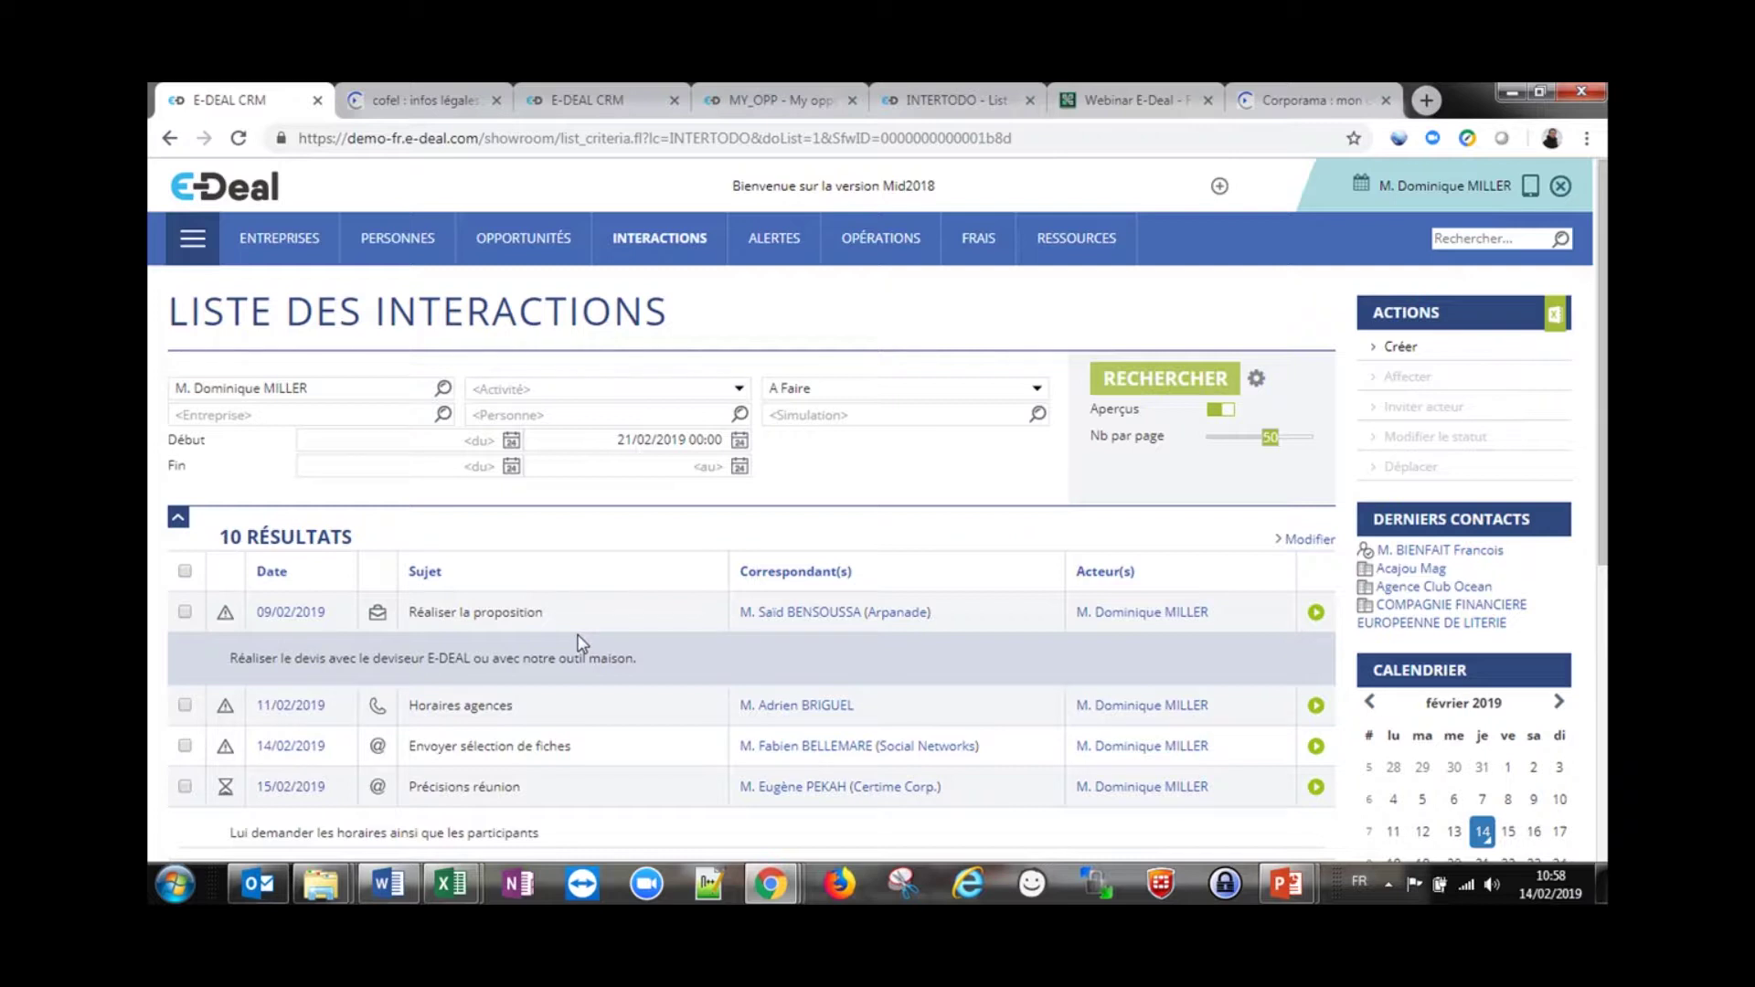
Open the Mes opportunités list and rerun the search with 10 results per page
mouse_move(535, 261)
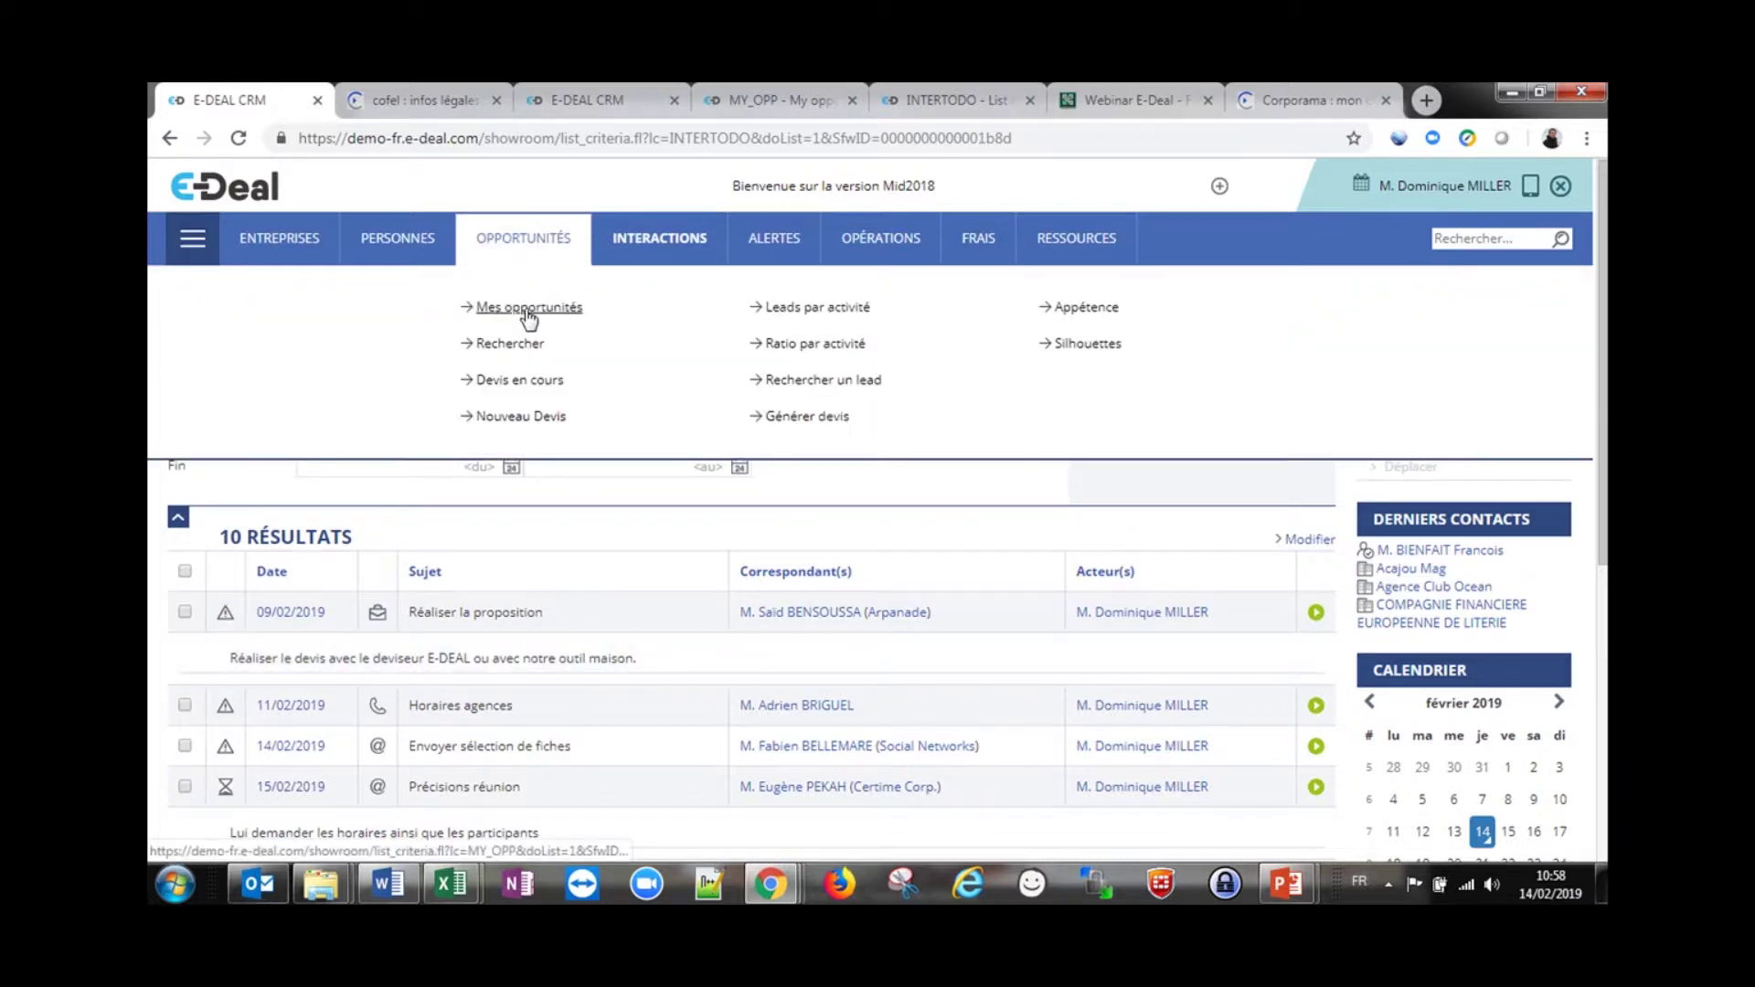
left_click(528, 309)
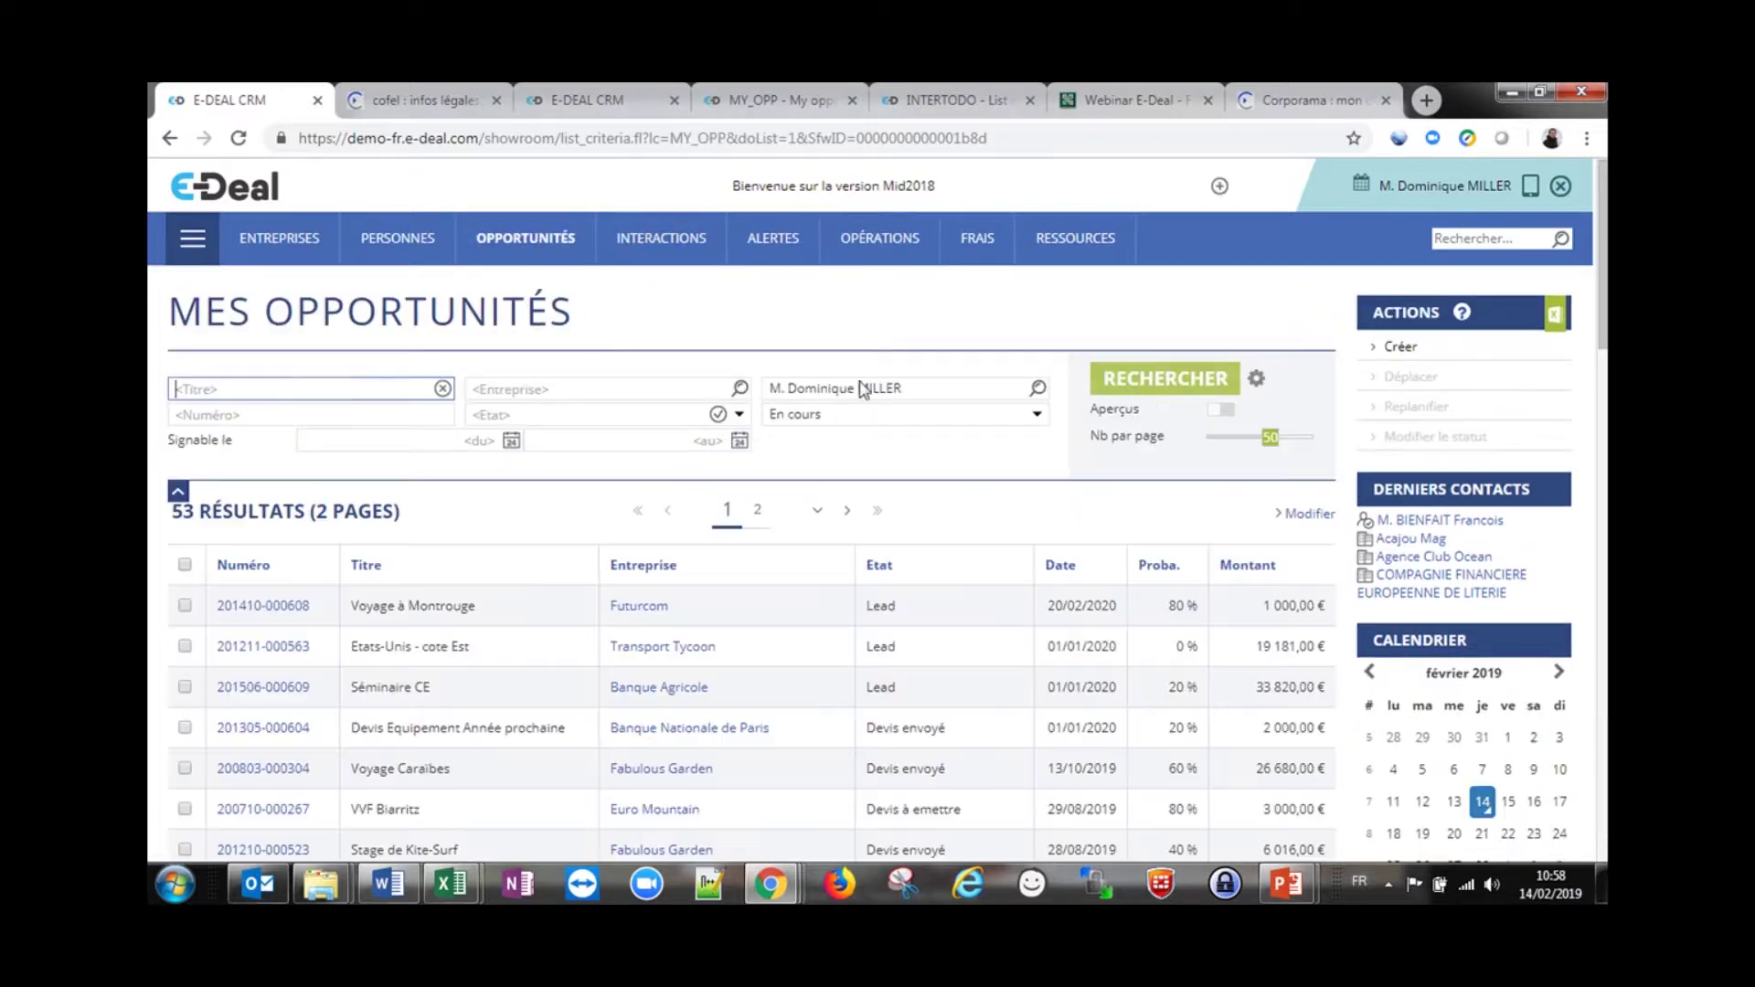
left_click(1202, 438)
left_click(1205, 384)
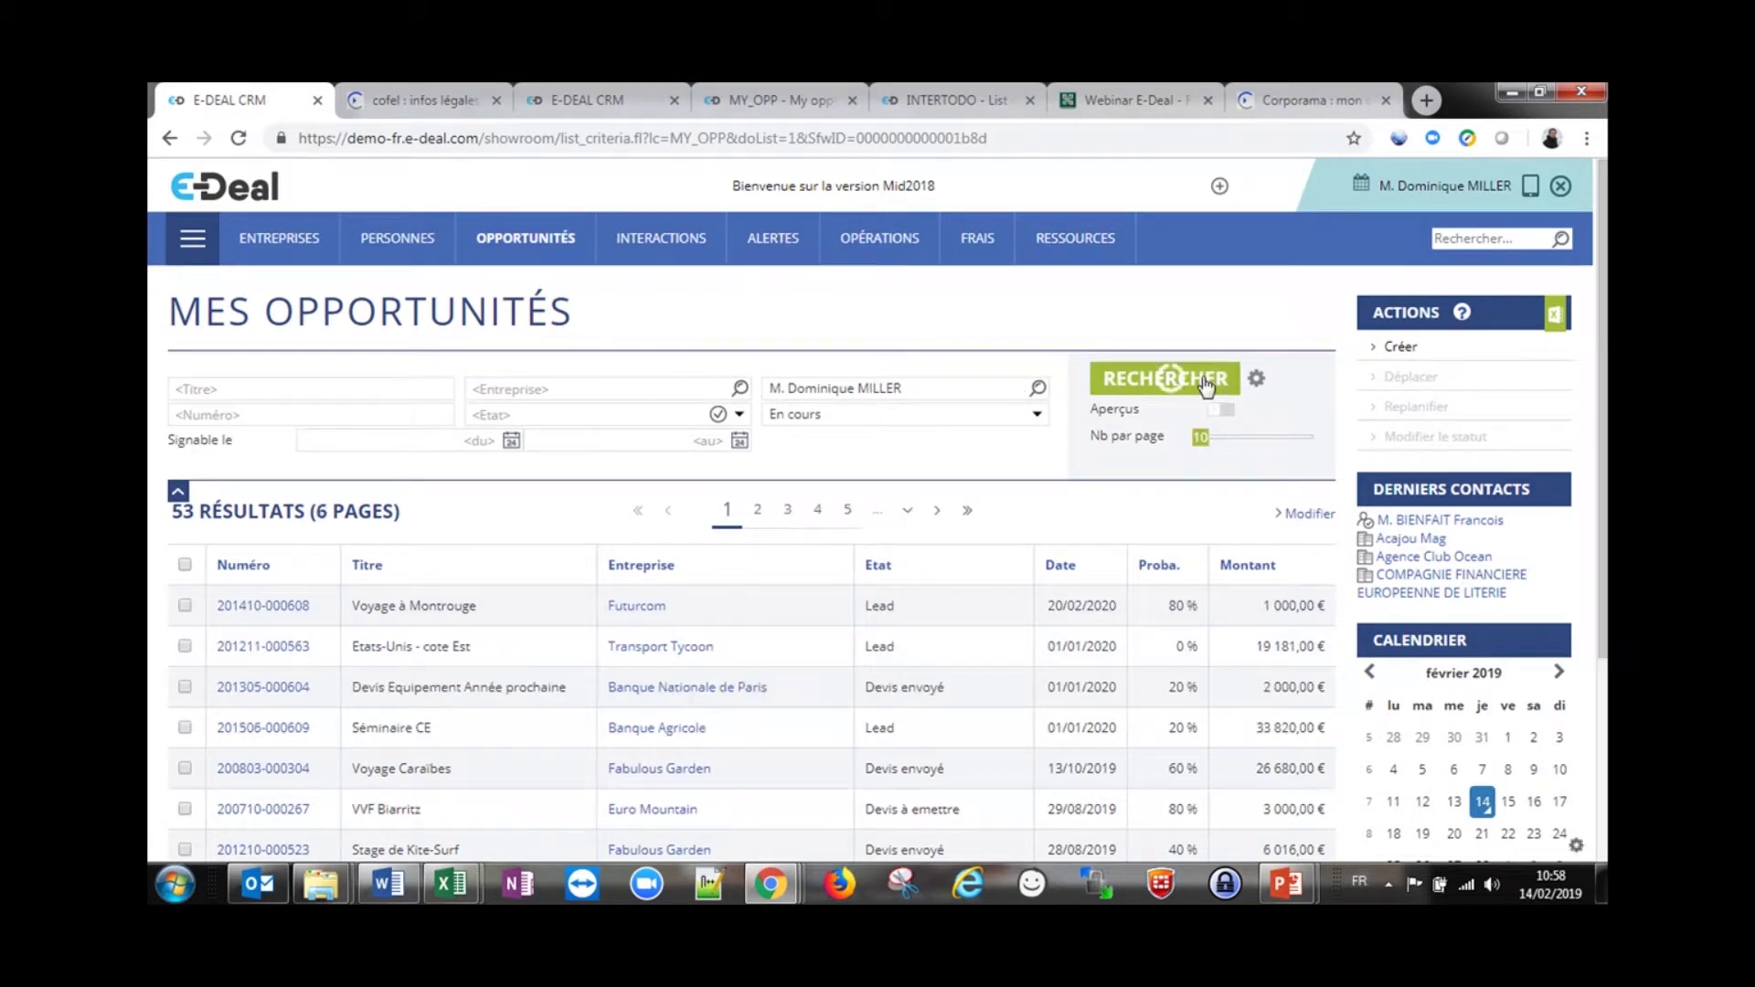
Browse the paginated opportunities through pages 3, 5 and 6, and return to page 3
left_click(786, 510)
left_click(849, 512)
left_click(847, 512)
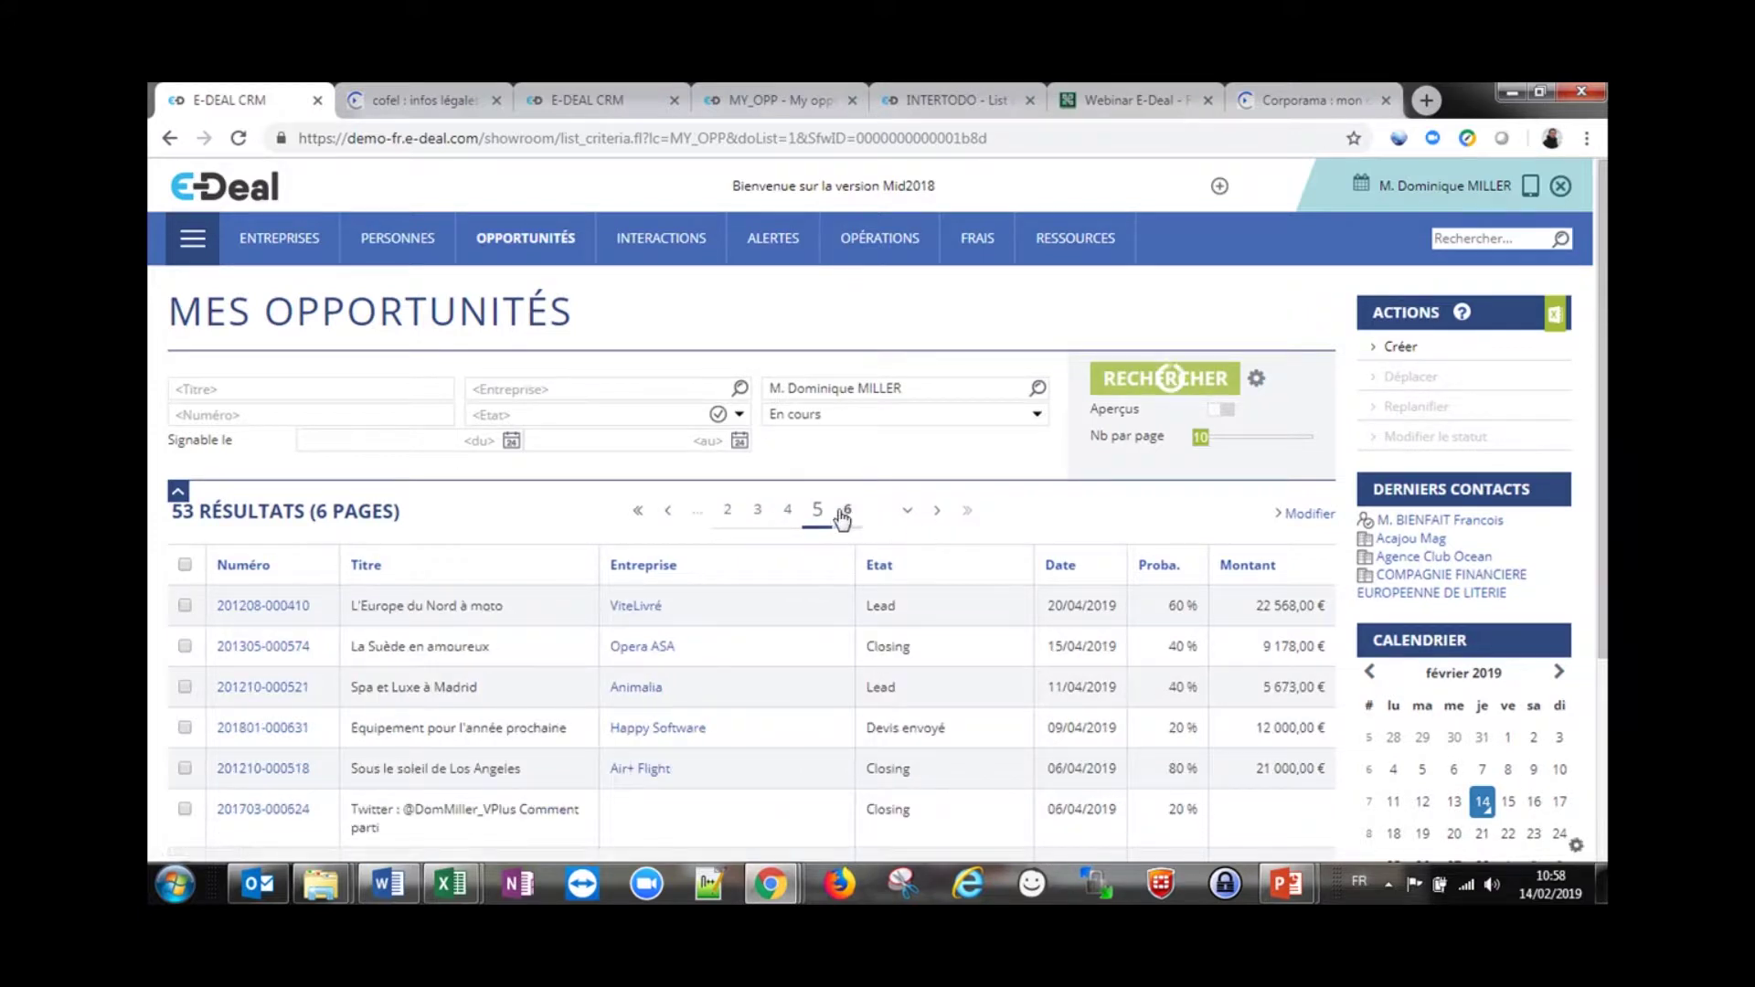
left_click(757, 511)
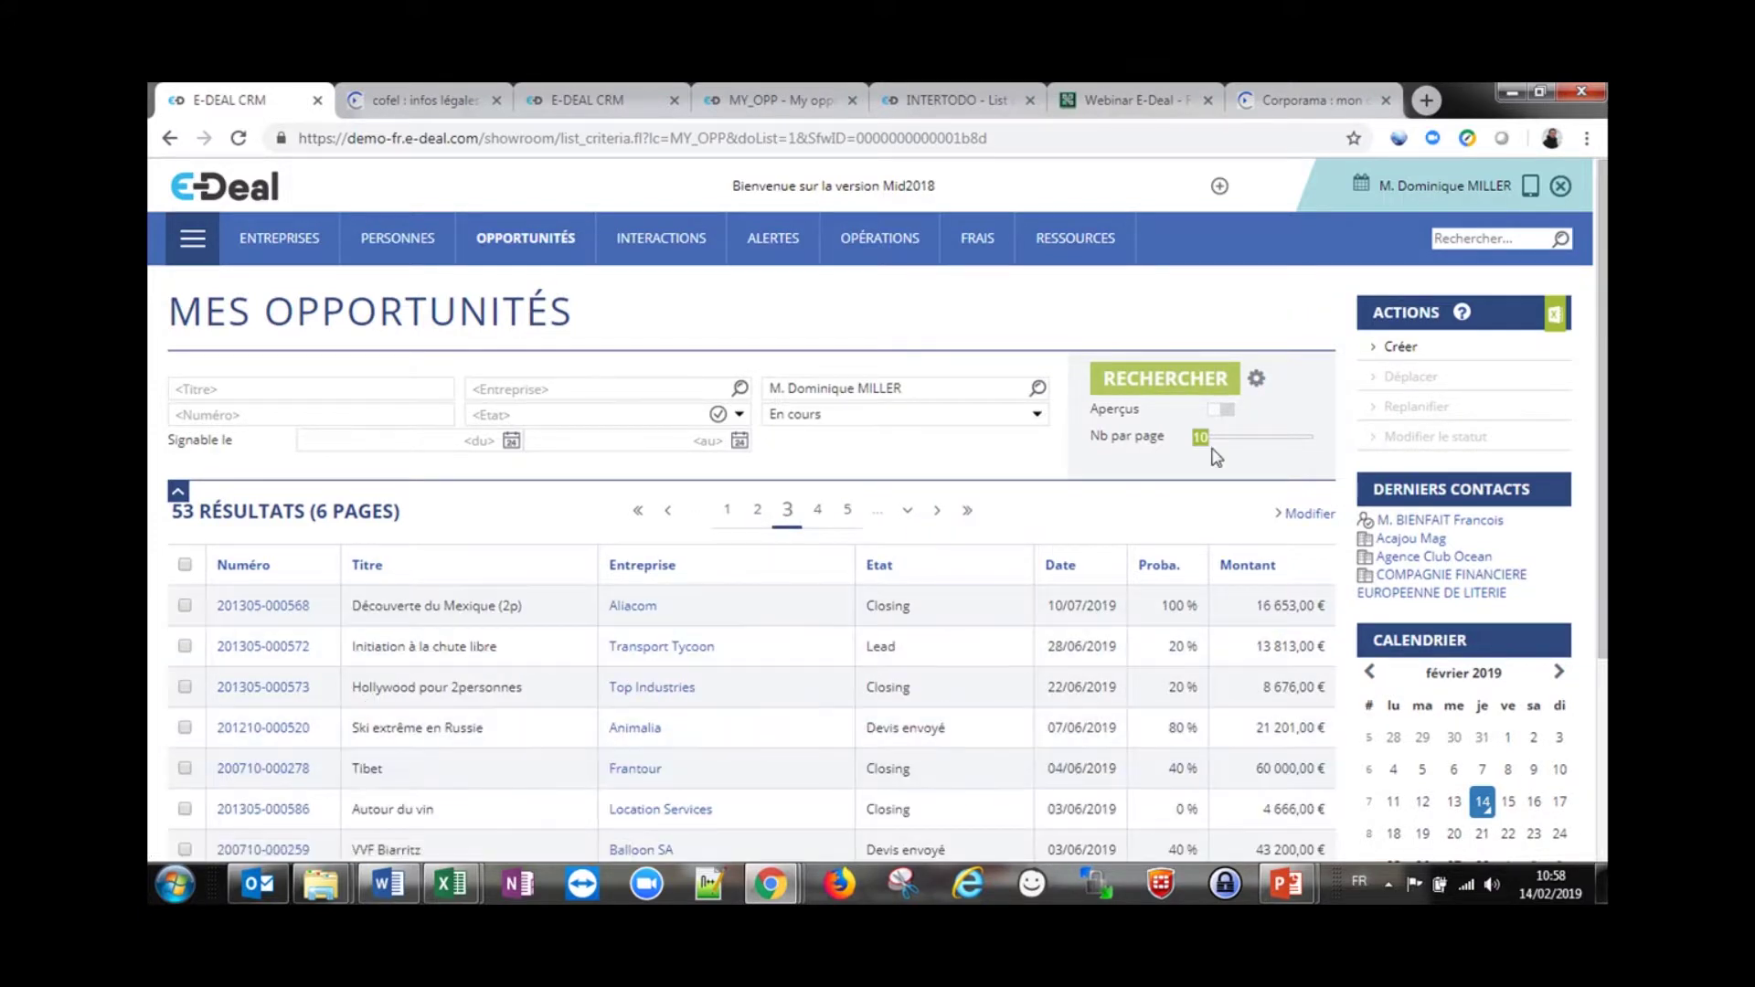
Set the number of results per page to 100, rerun the search and look through the full list of opportunities
left_click(1308, 440)
left_click(1191, 384)
scroll(732, 510, "down", 15)
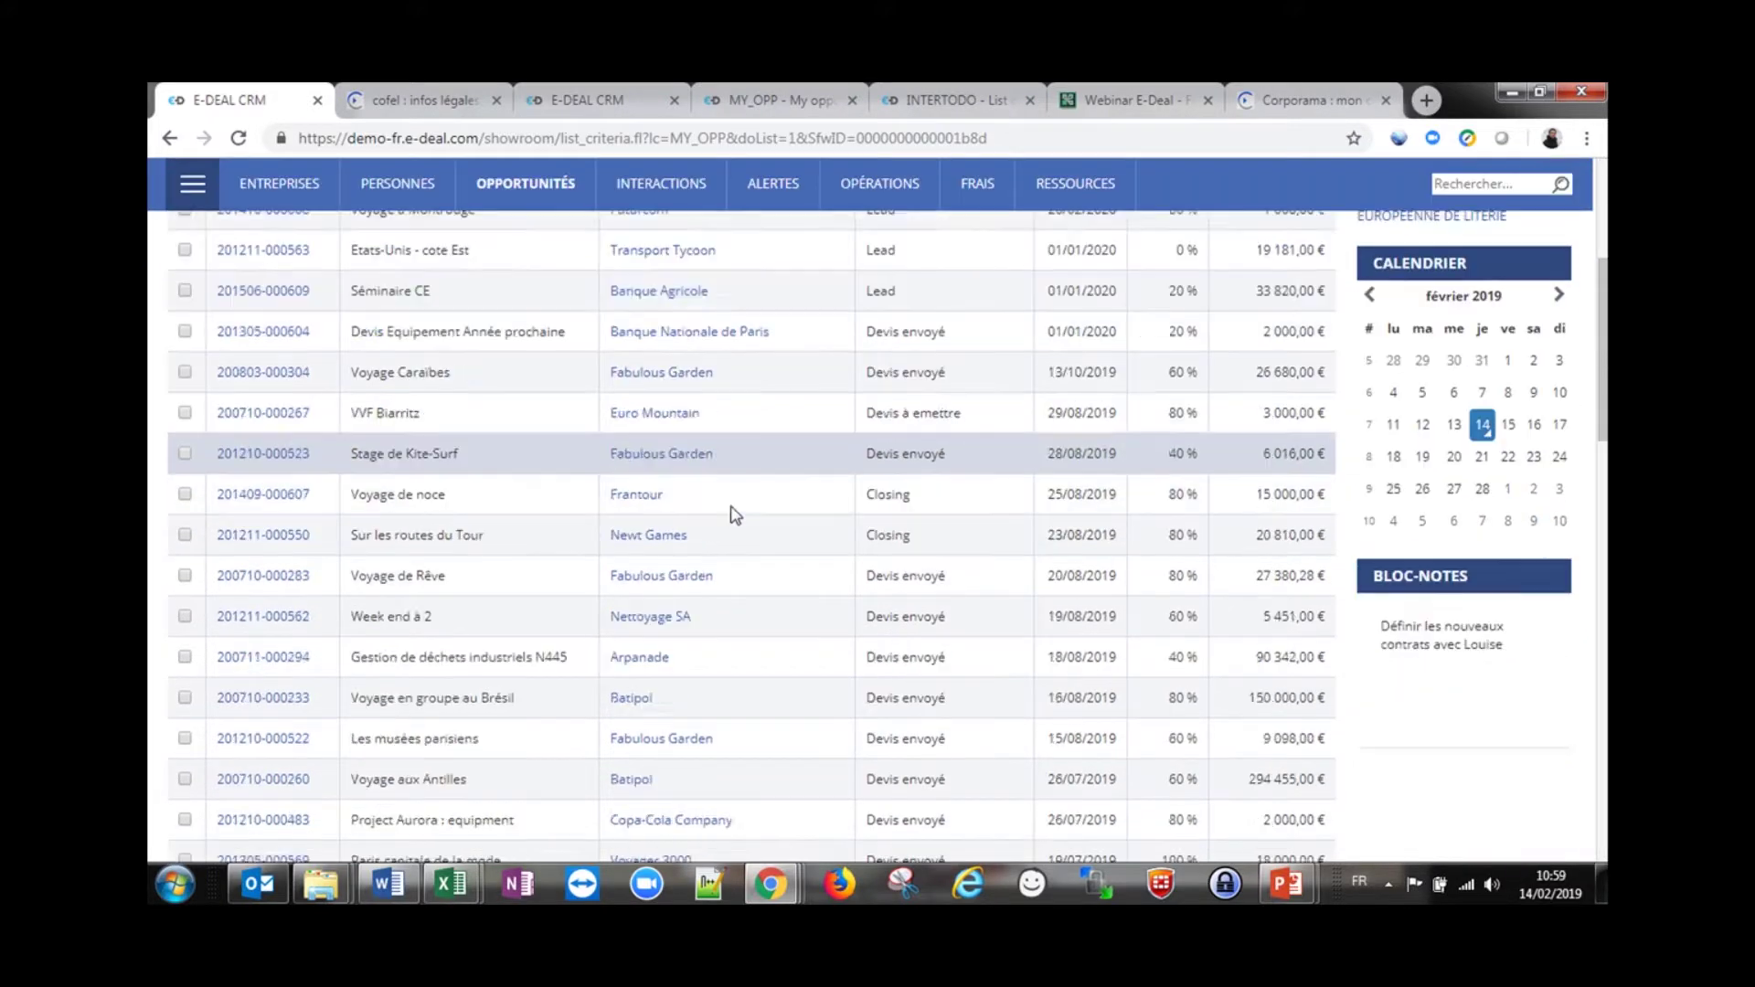
scroll(1085, 546, "up", 15)
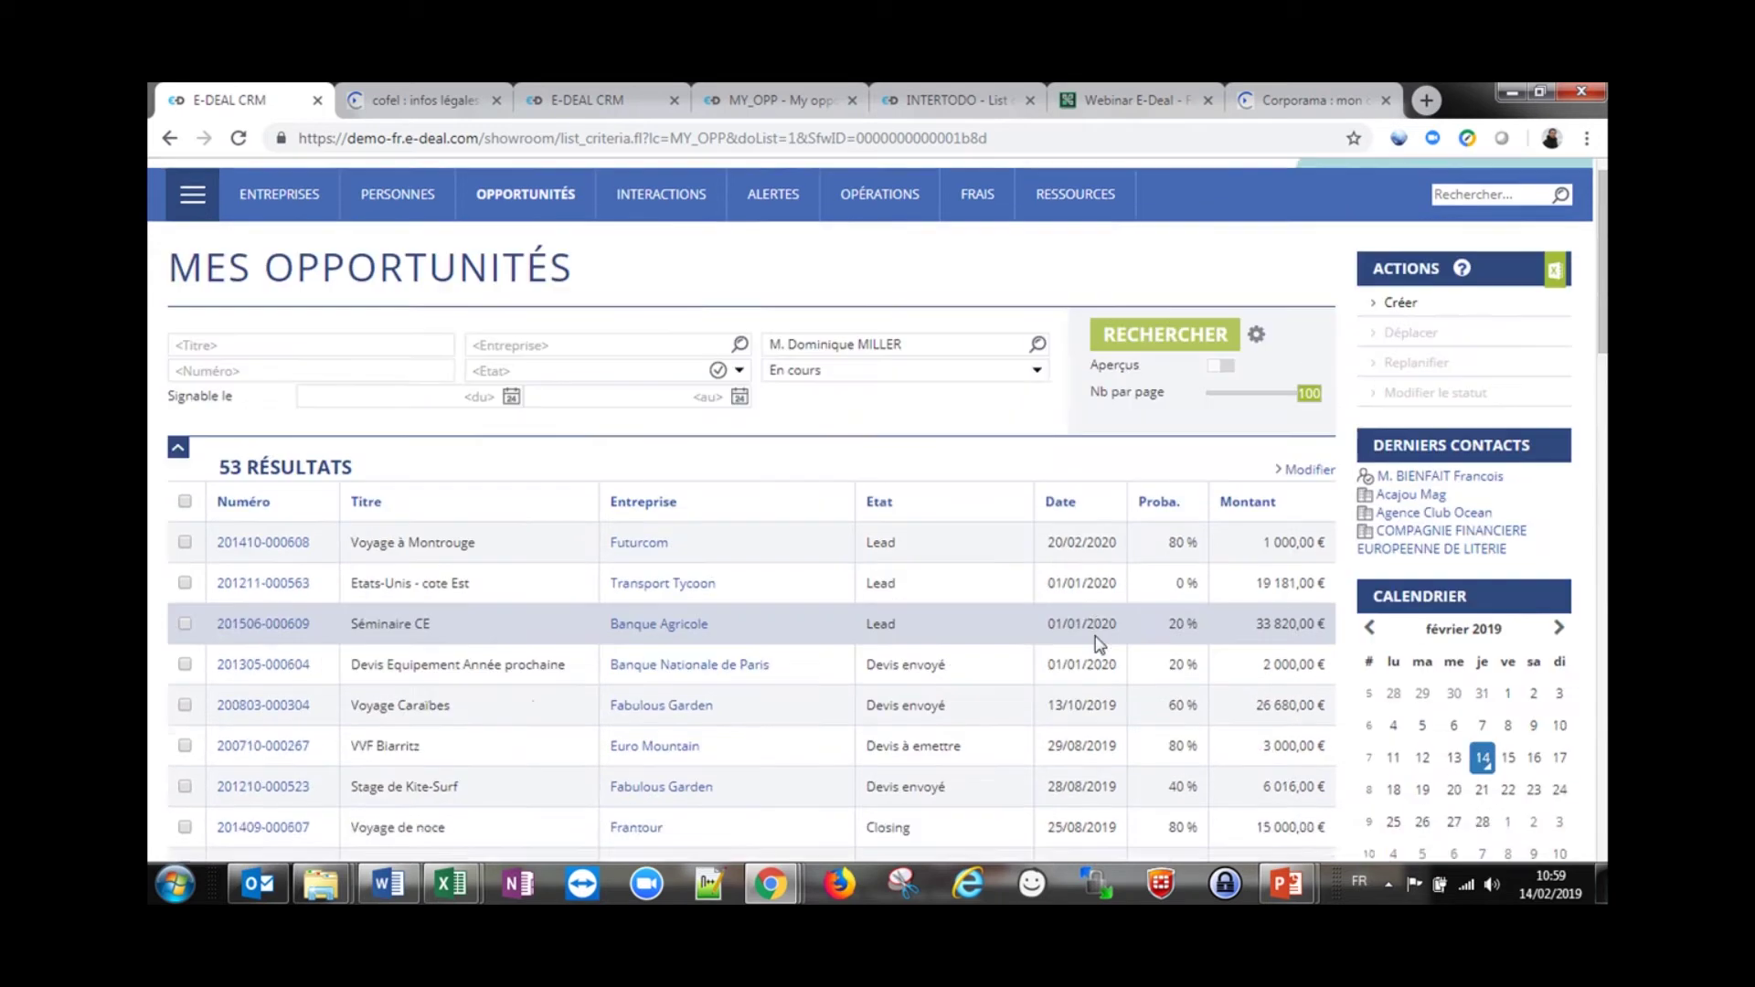
scroll(1097, 635, "down", 1)
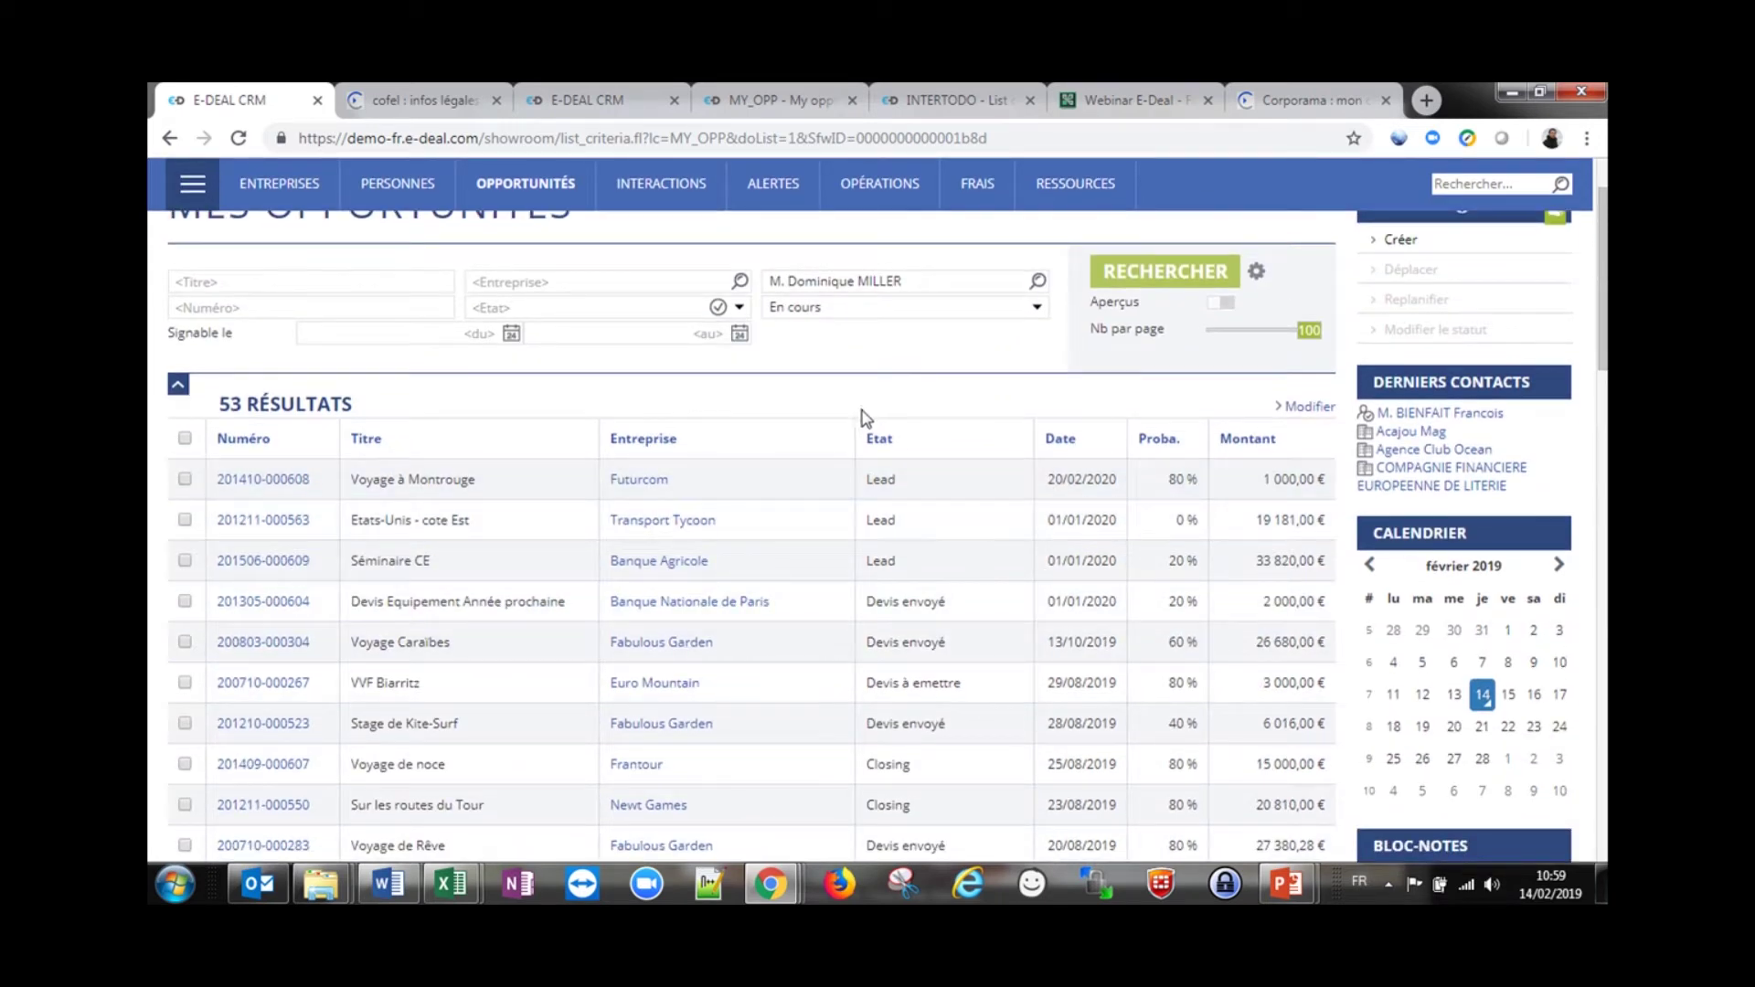
scroll(866, 413, "up", 1)
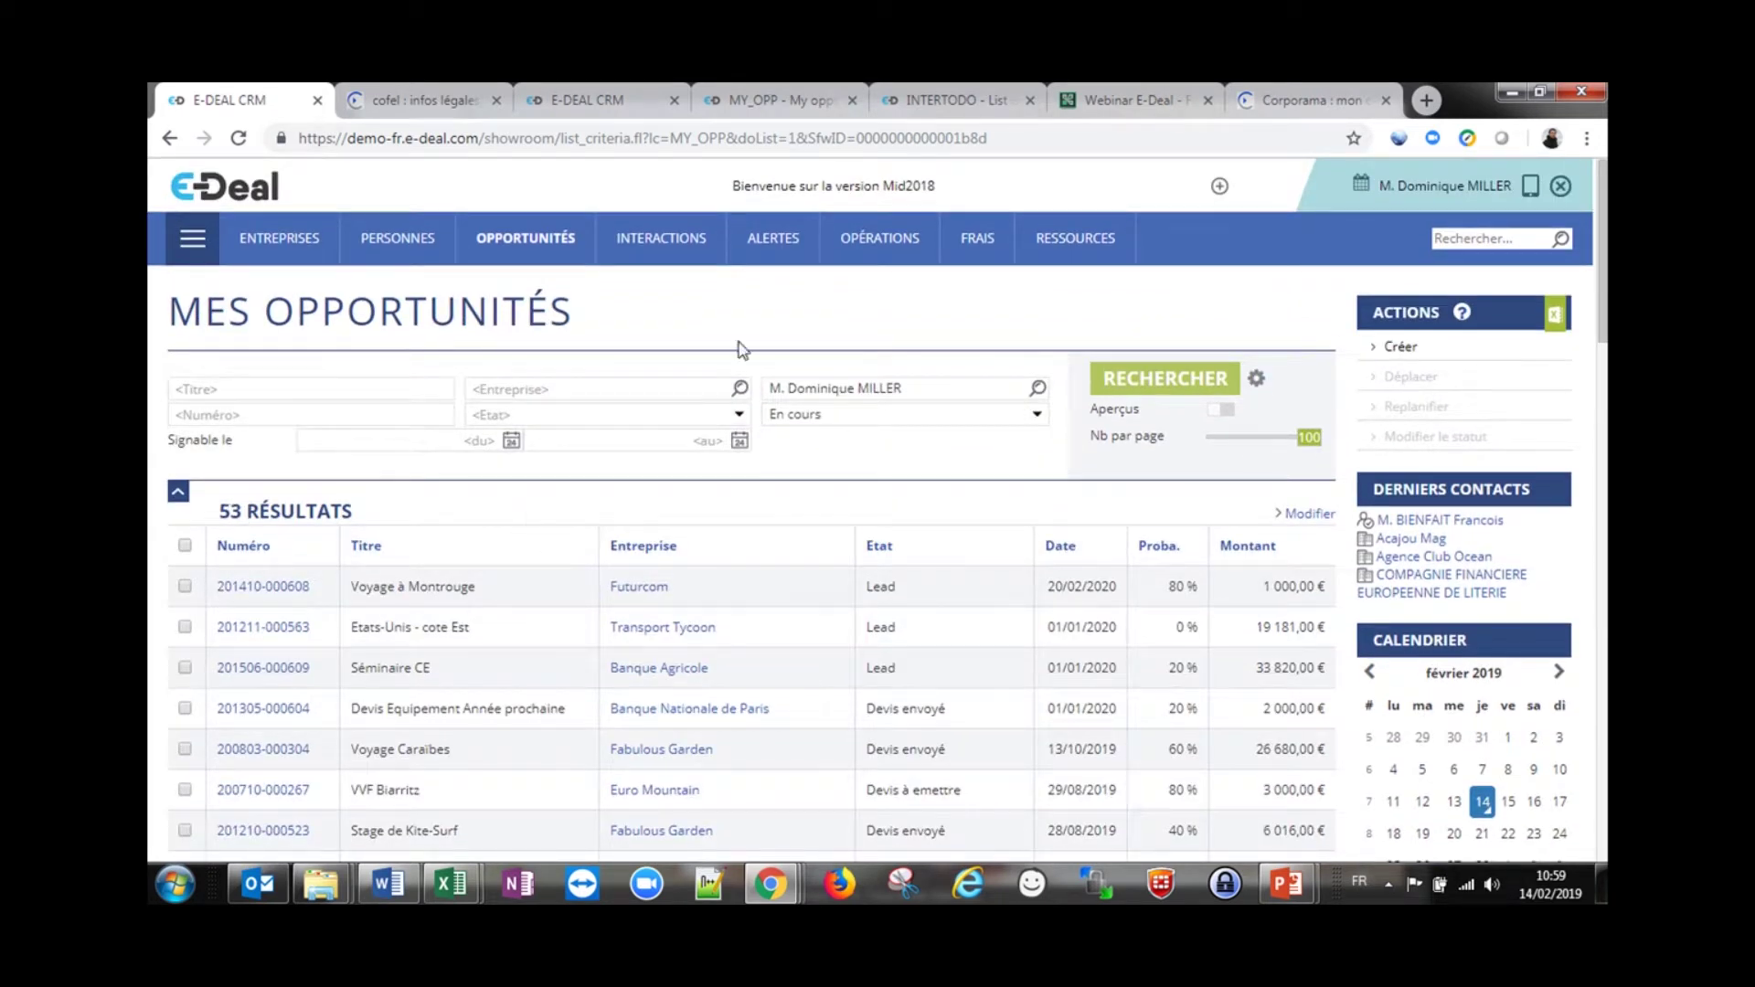
Open the companies list (Liste des entreprises) and search for companies with the status Lead
mouse_move(548, 266)
left_click(284, 307)
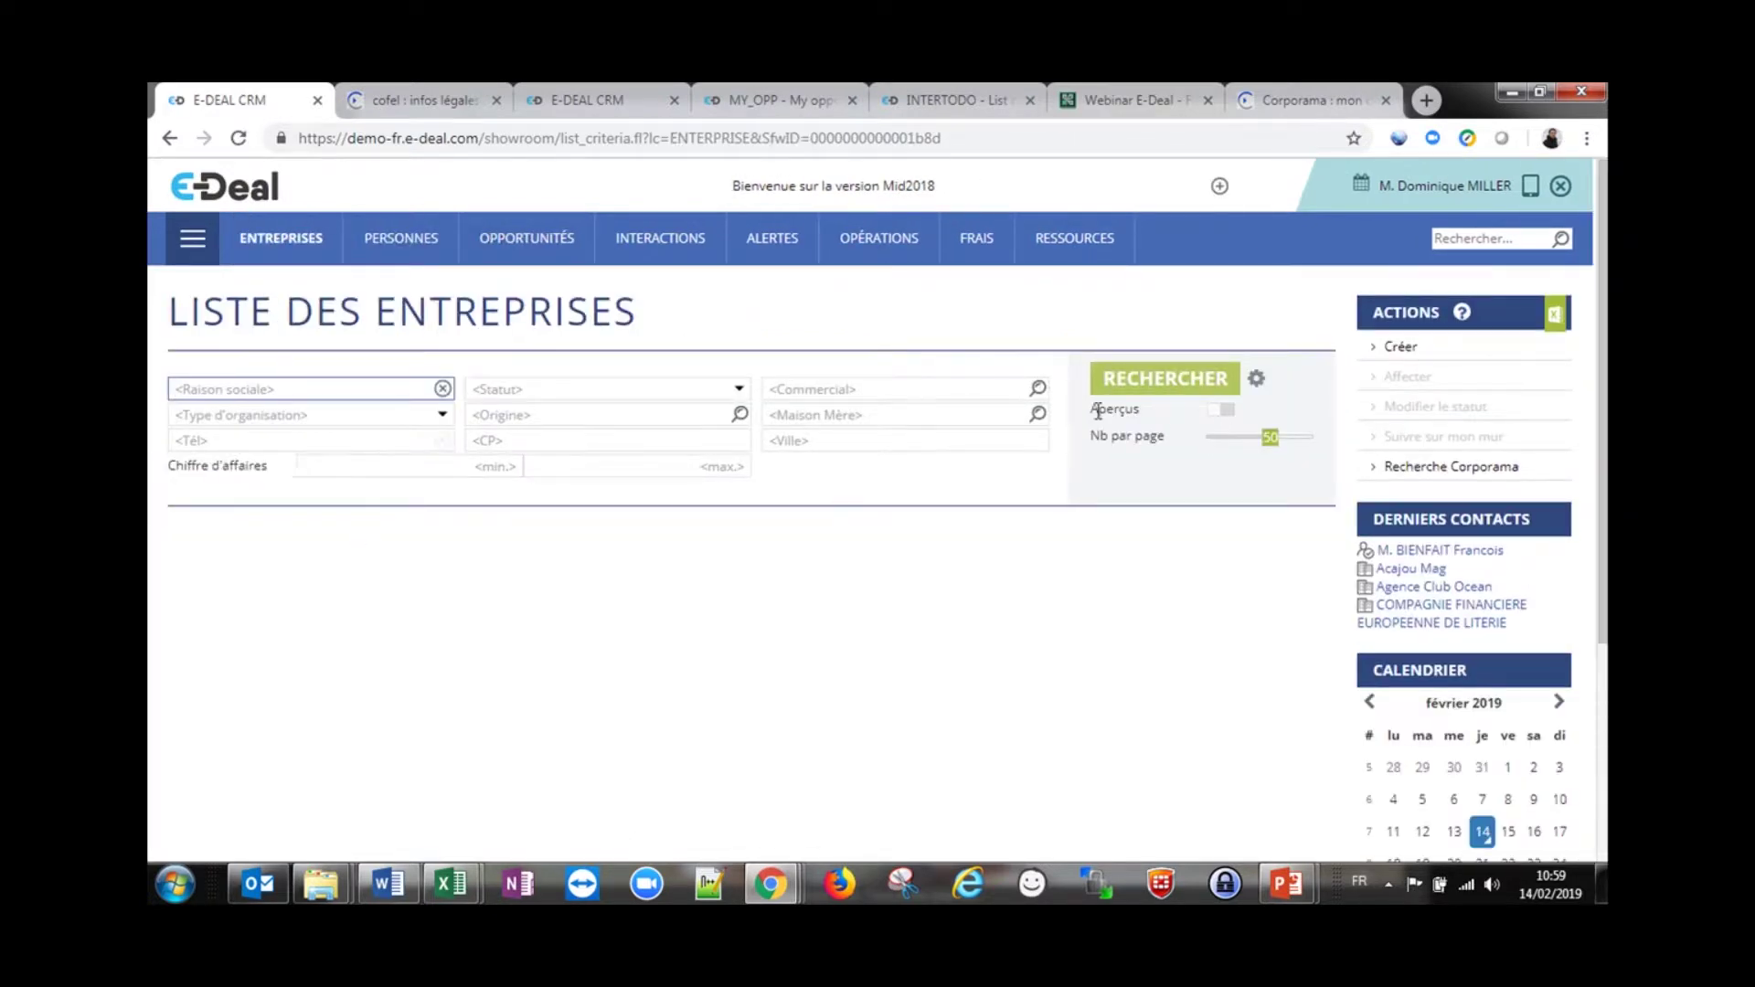
left_click(548, 391)
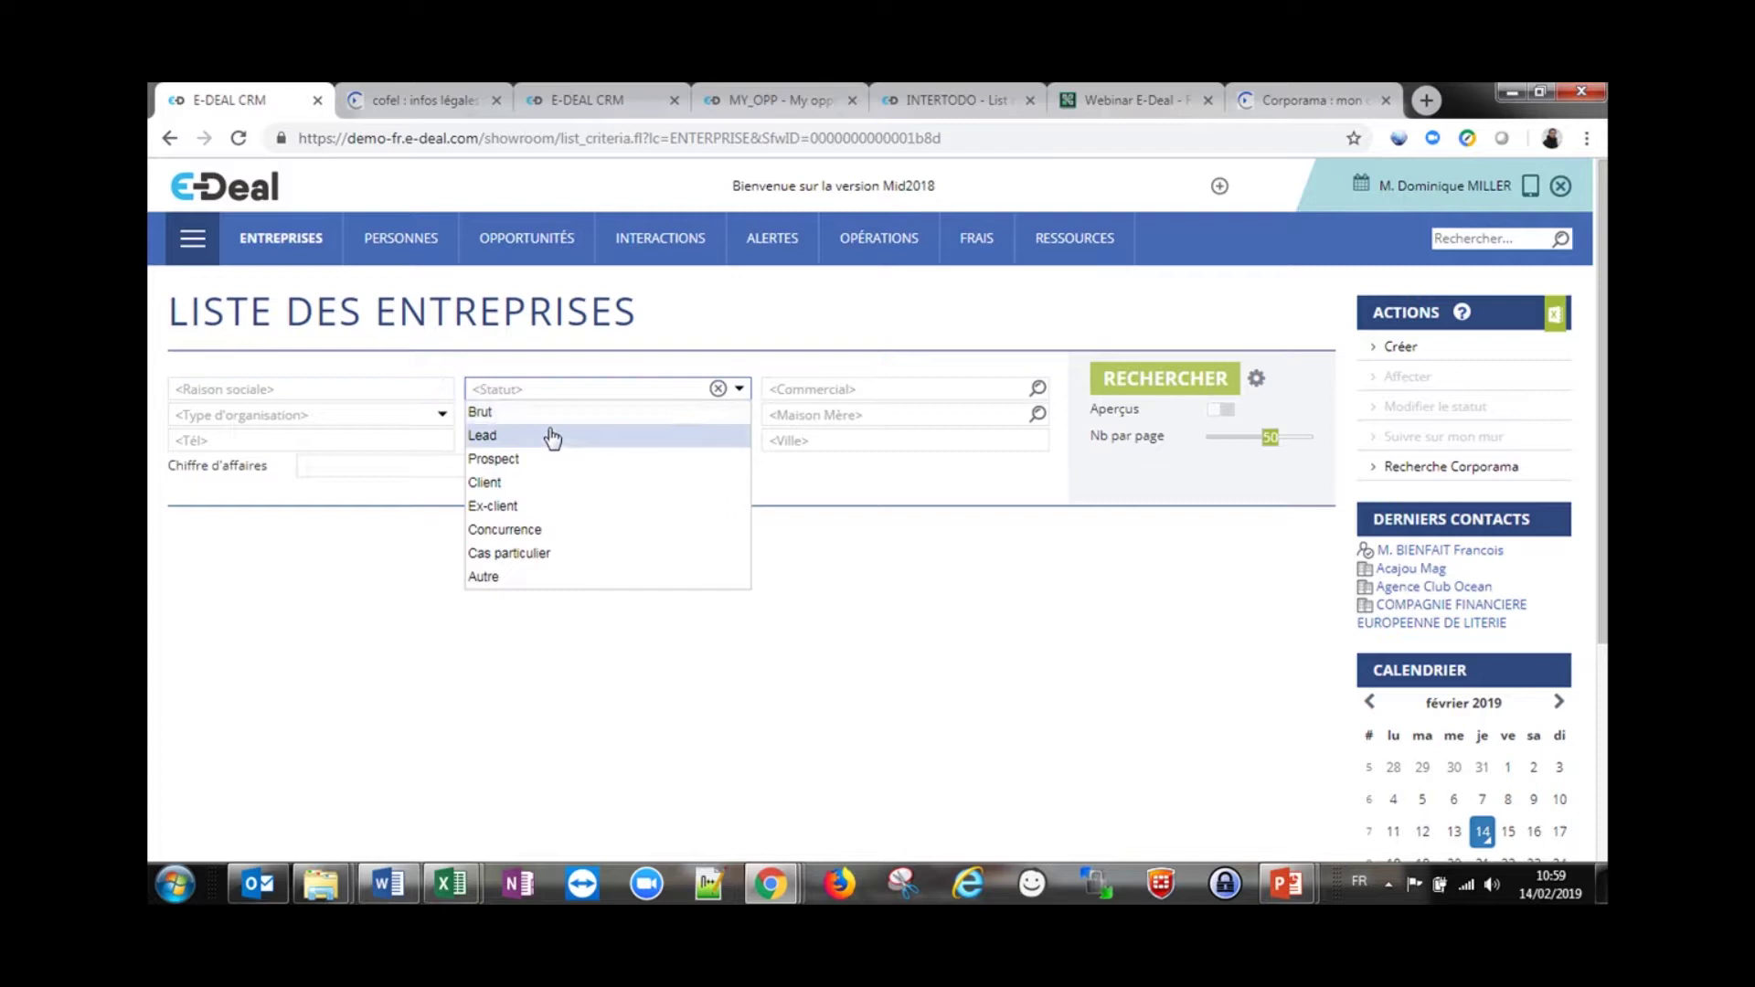
left_click(552, 437)
left_click(1183, 385)
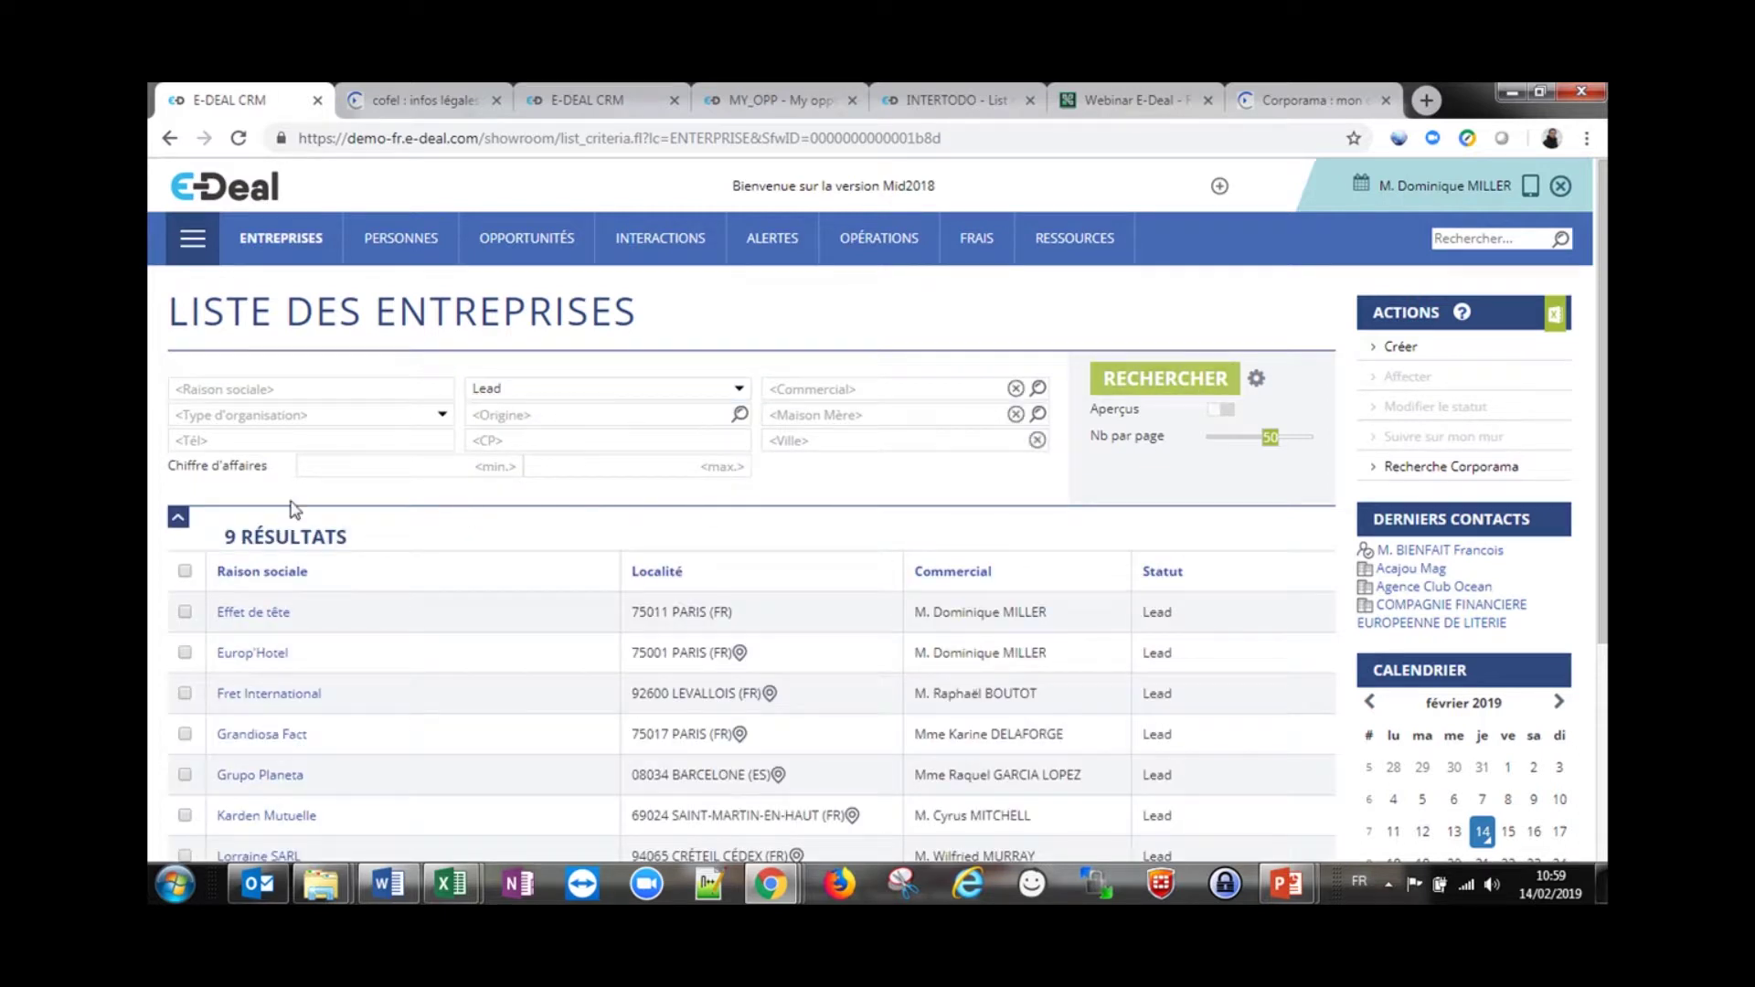
Sort the Lead companies by Raison sociale in ascending order and review the list
left_click_drag(206, 537, 340, 540)
left_click(436, 545)
left_click(263, 575)
scroll(475, 591, "down", 2)
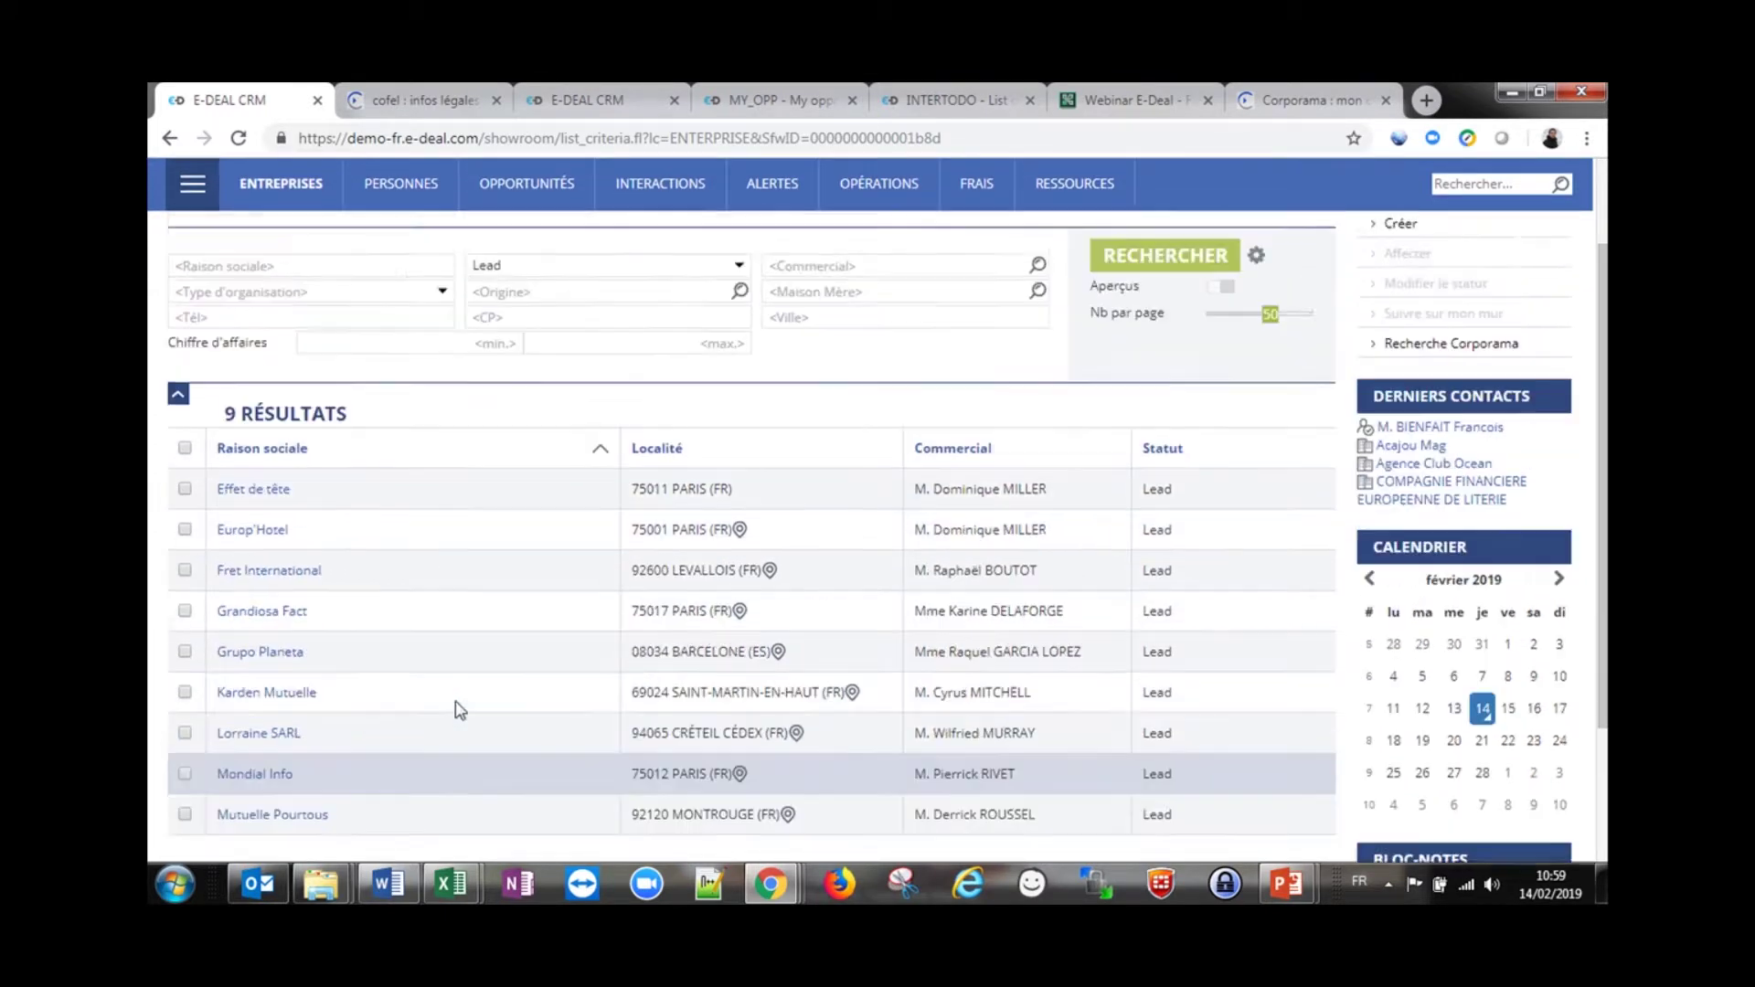
scroll(454, 710, "up", 2)
Sort the Lead companies by Commercial in ascending order and review the list
left_click(946, 574)
scroll(1025, 585, "down", 1)
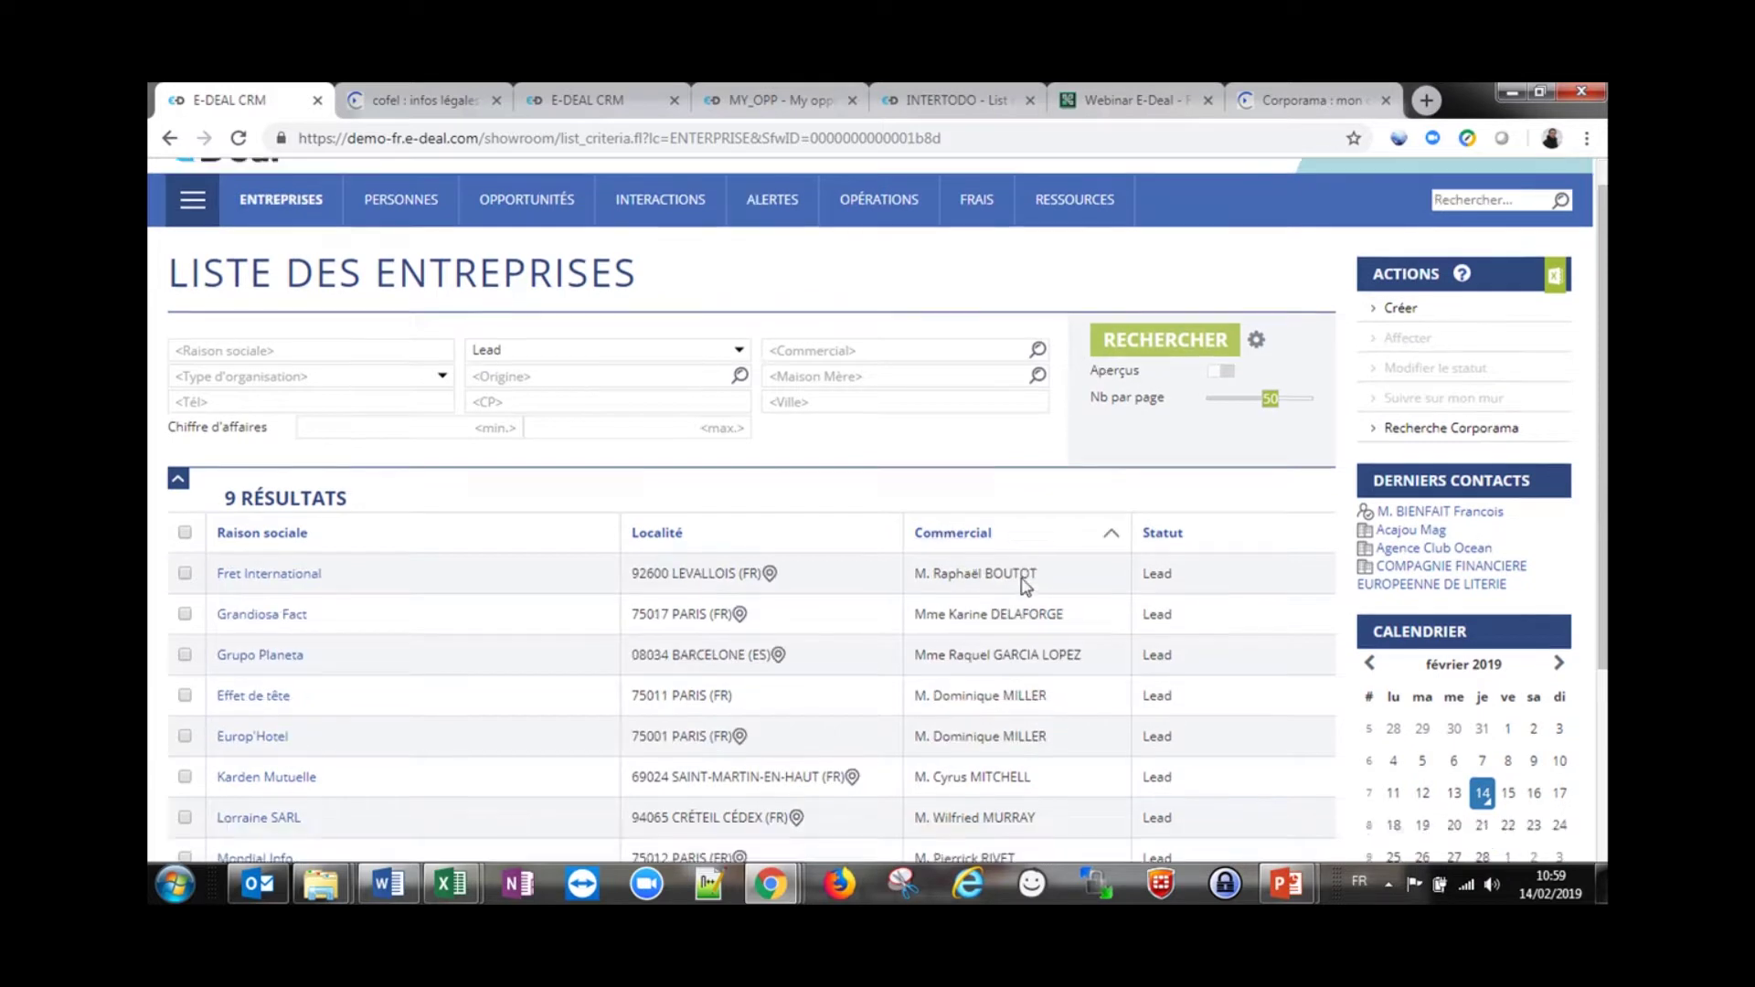
scroll(1025, 585, "down", 1)
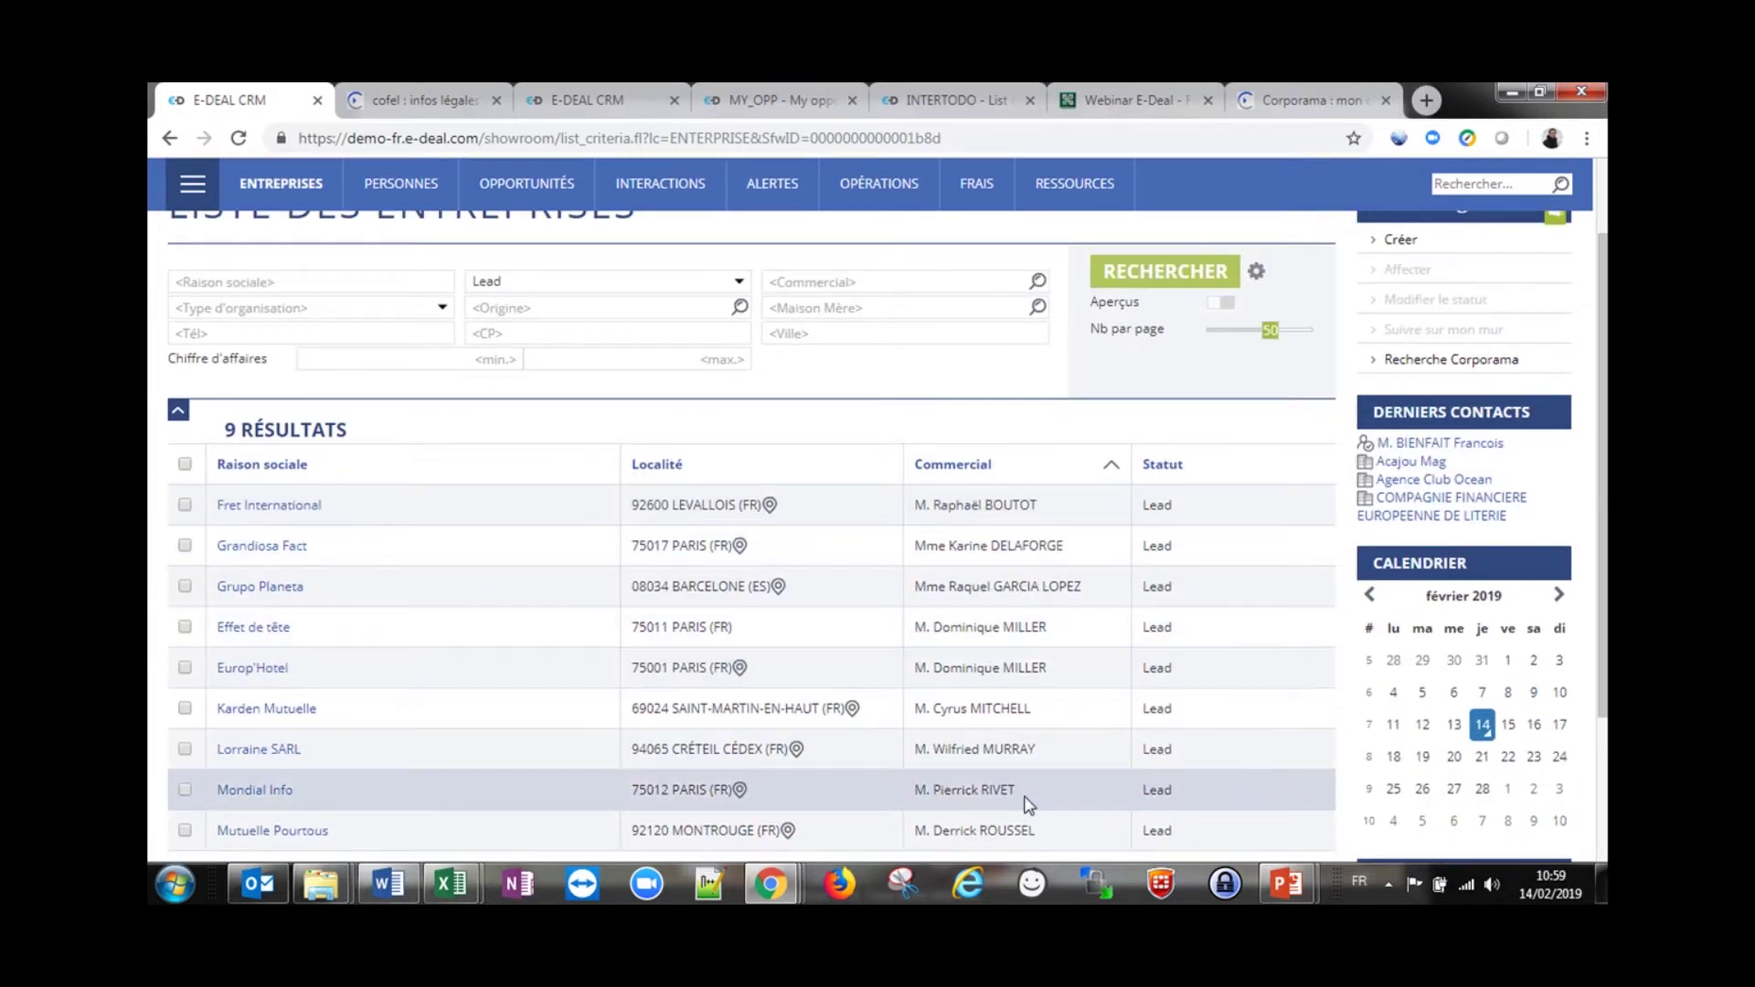
scroll(1028, 733, "up", 3)
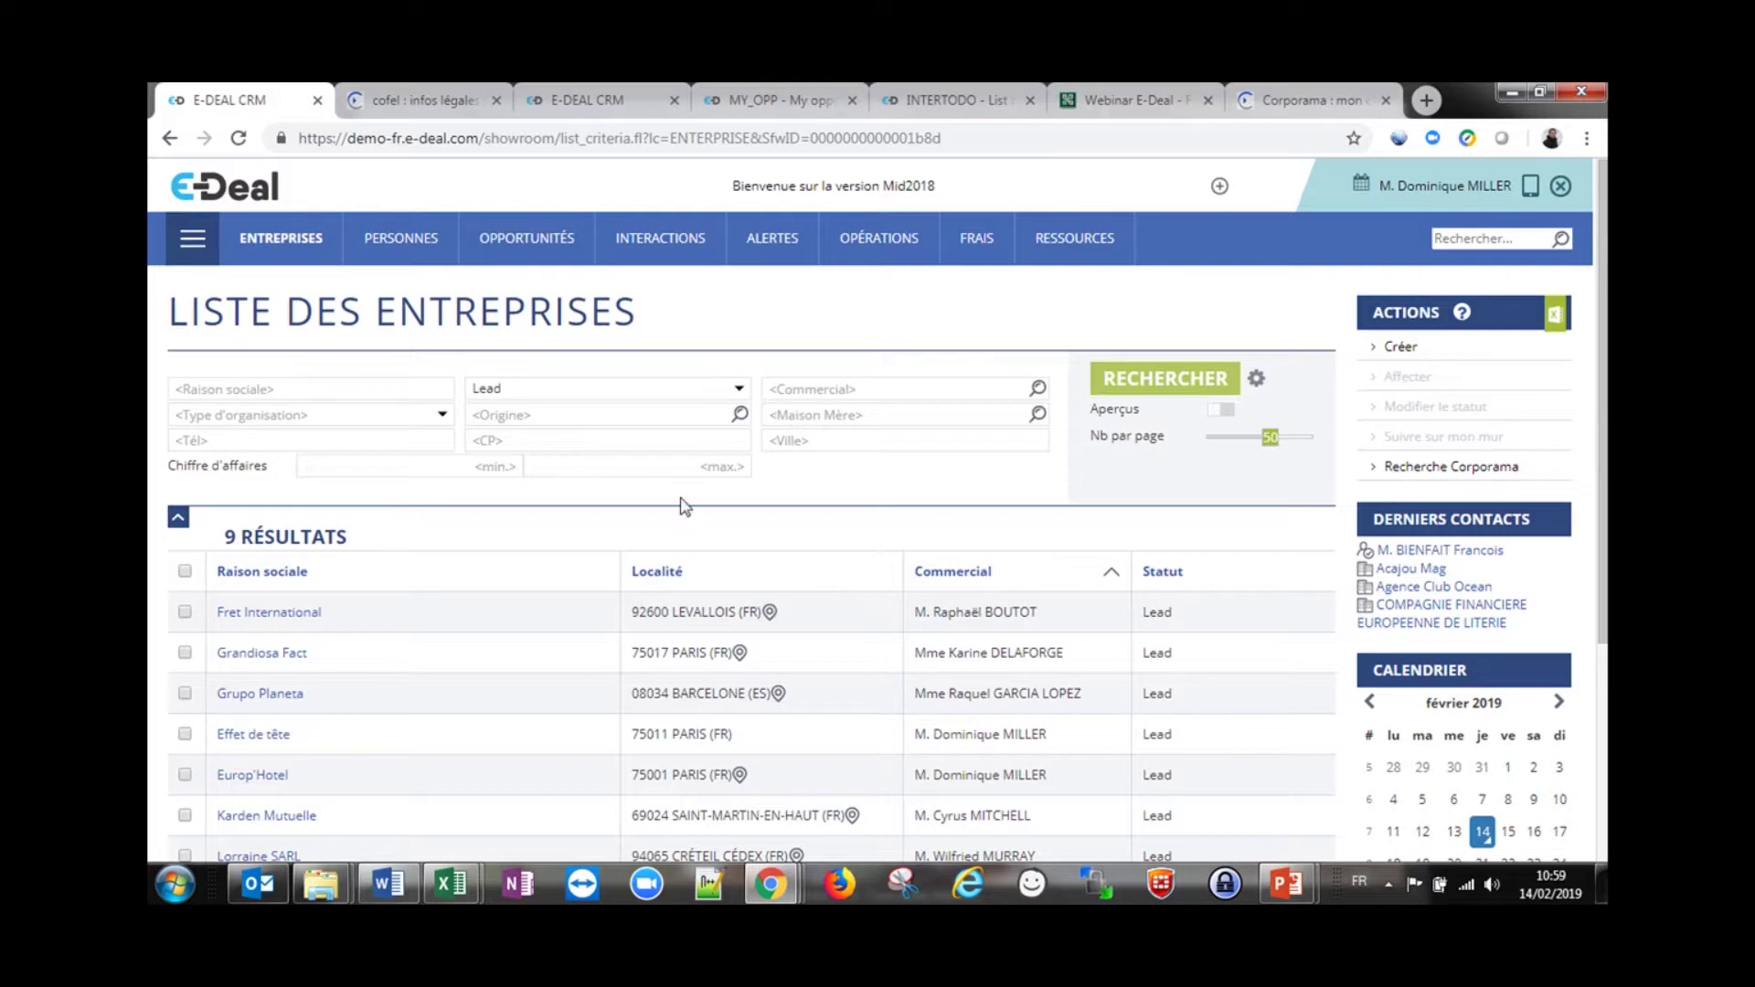
Open the general opportunities search list (Liste des opportunités) and sort it by Montant in descending order
mouse_move(549, 244)
left_click(516, 344)
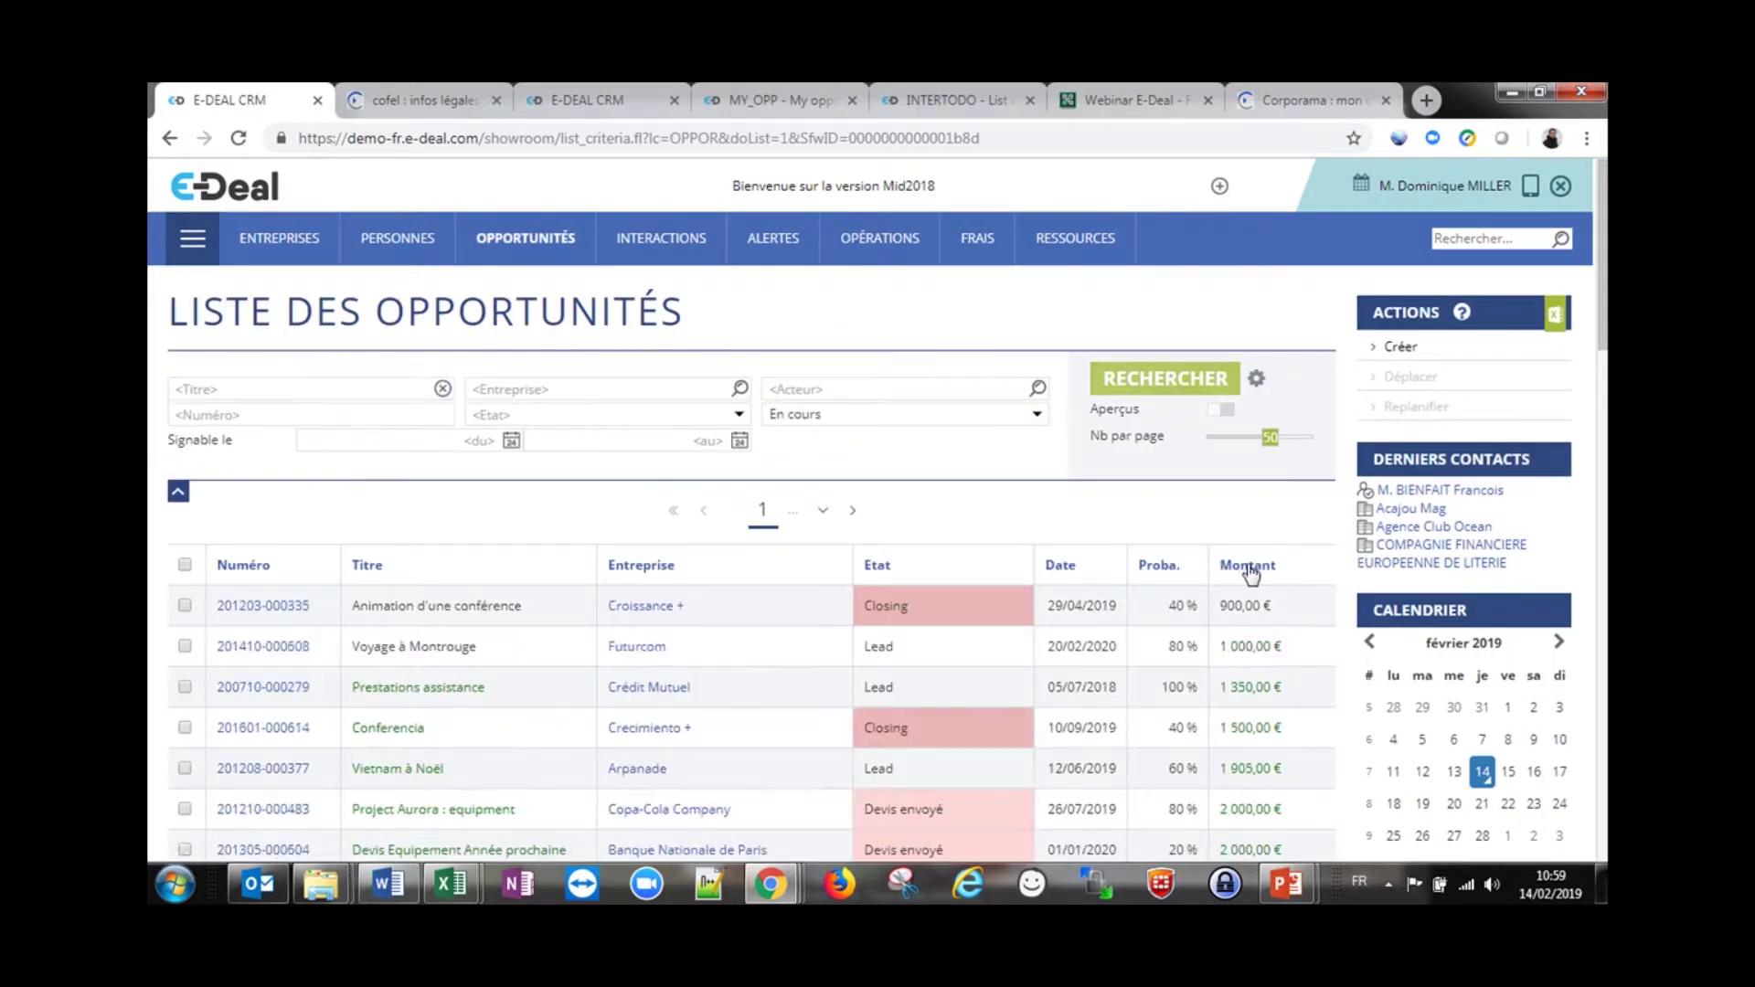
left_click(1250, 568)
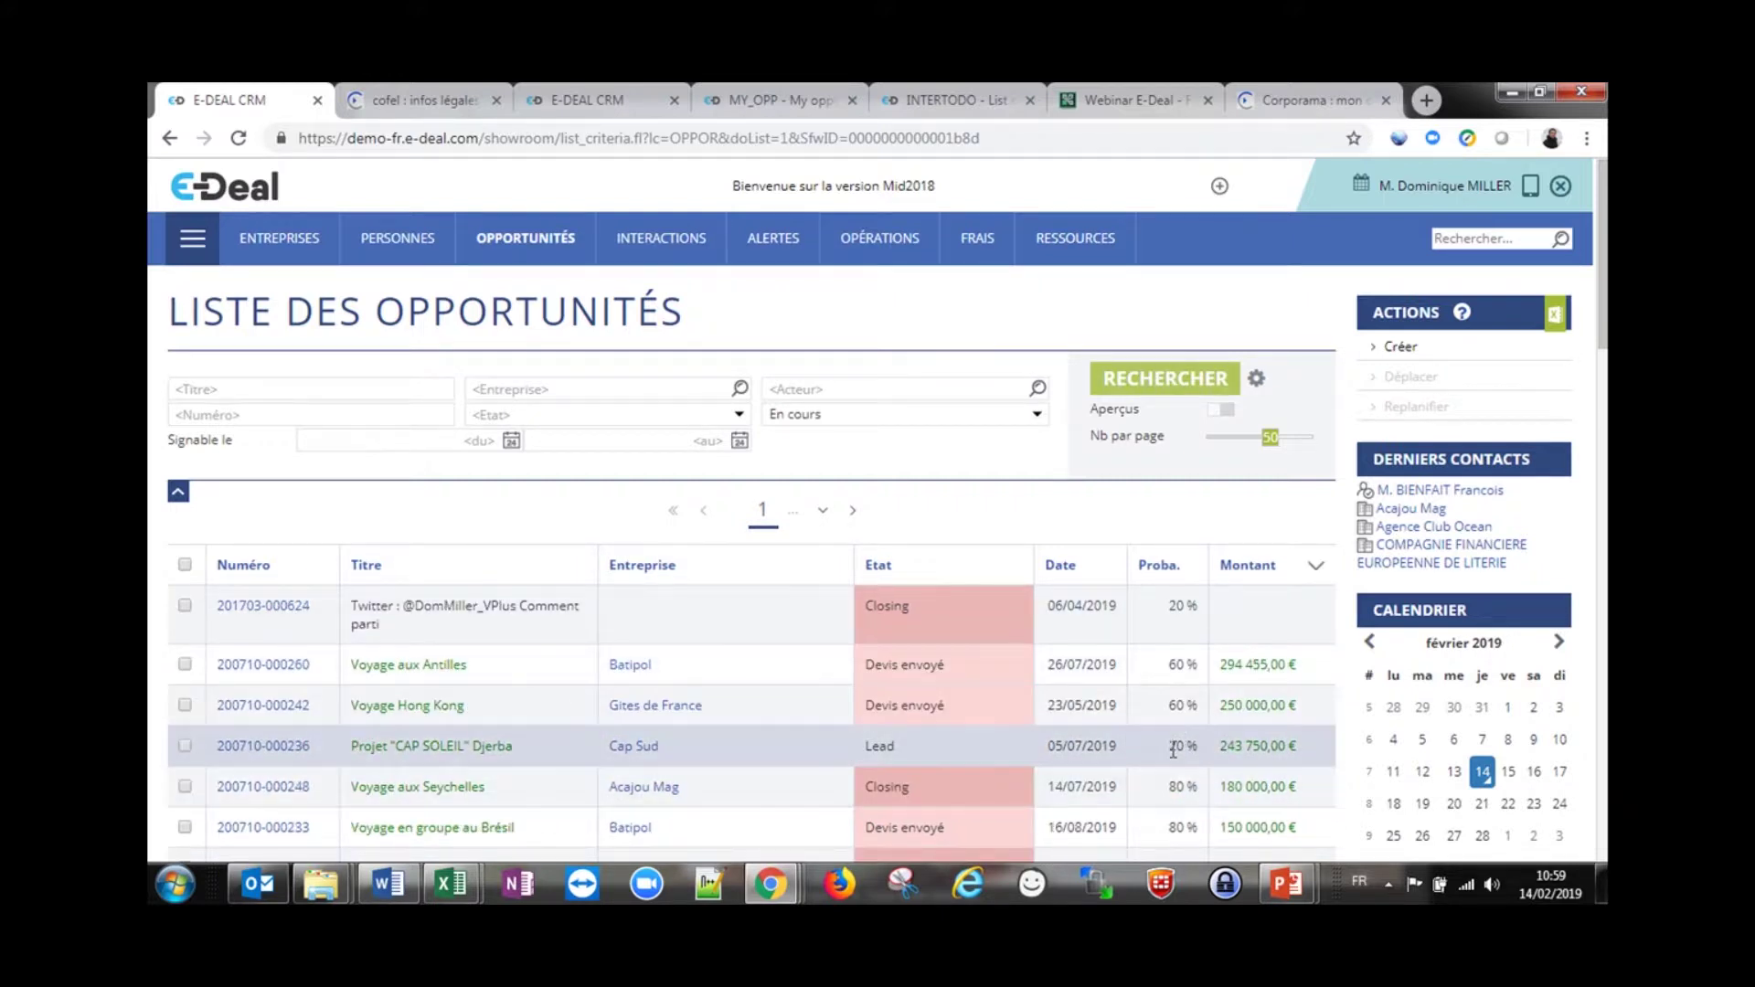
Sort the opportunities by Proba. in descending order, and by Date in ascending and descending order
left_click(1153, 568)
left_click(1153, 568)
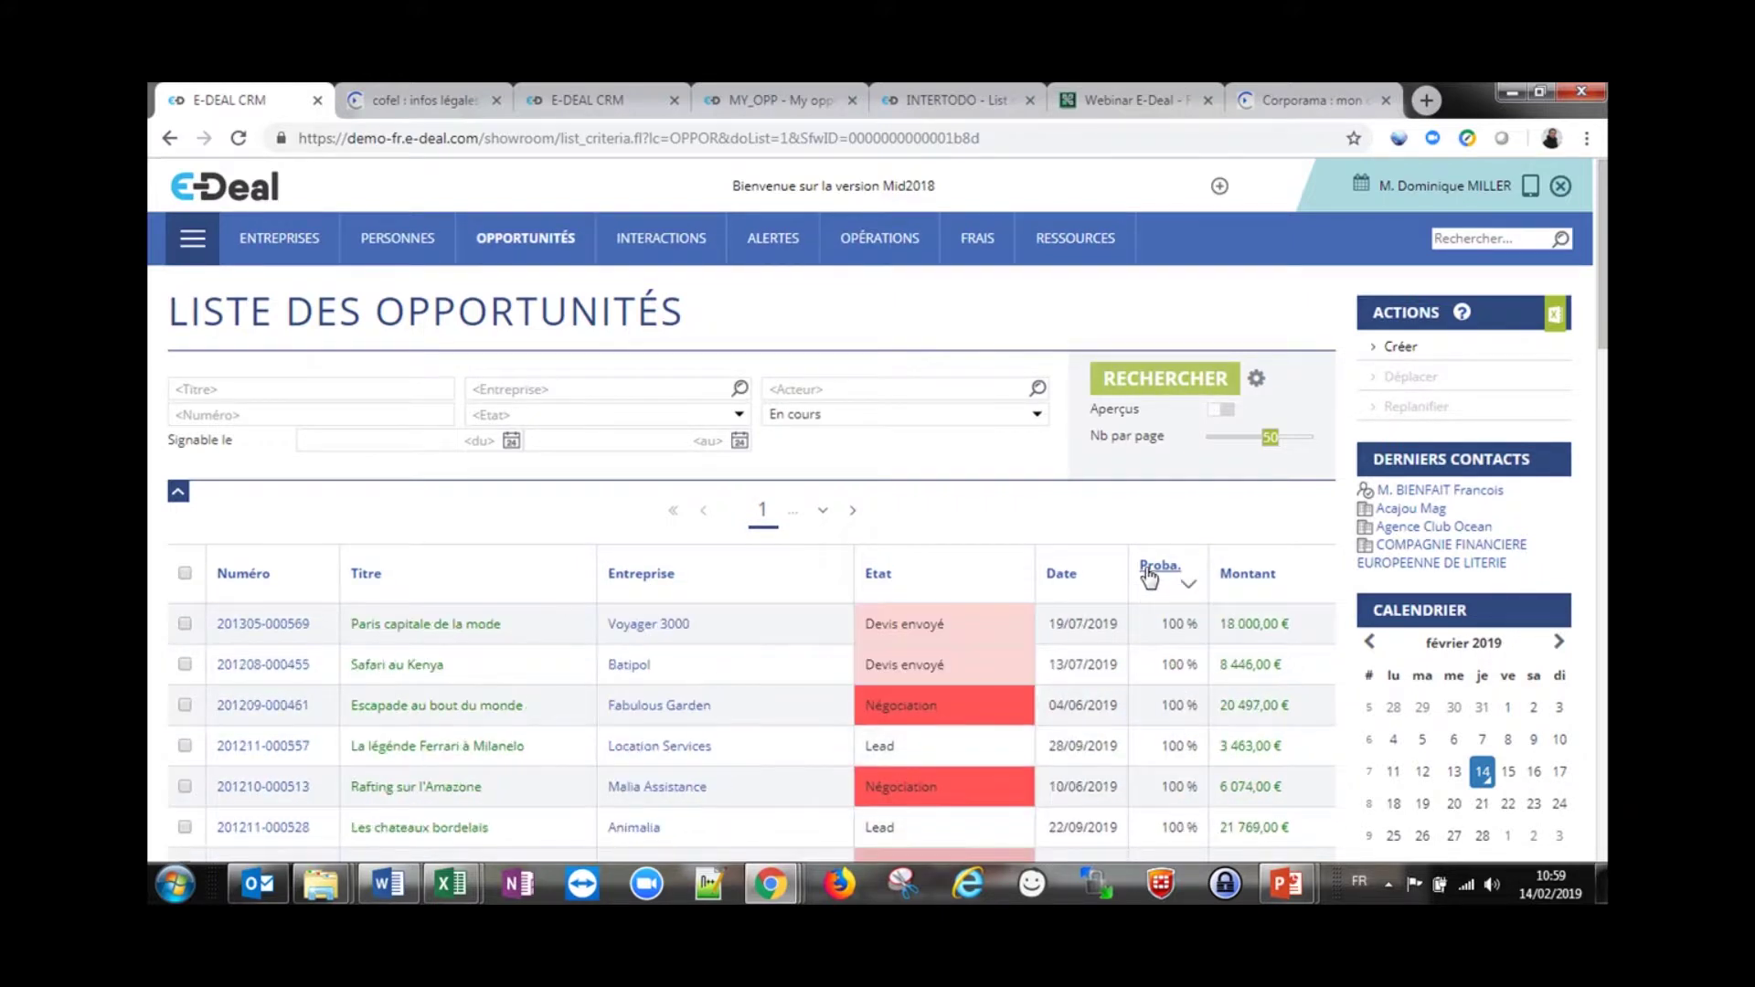
left_click(1060, 569)
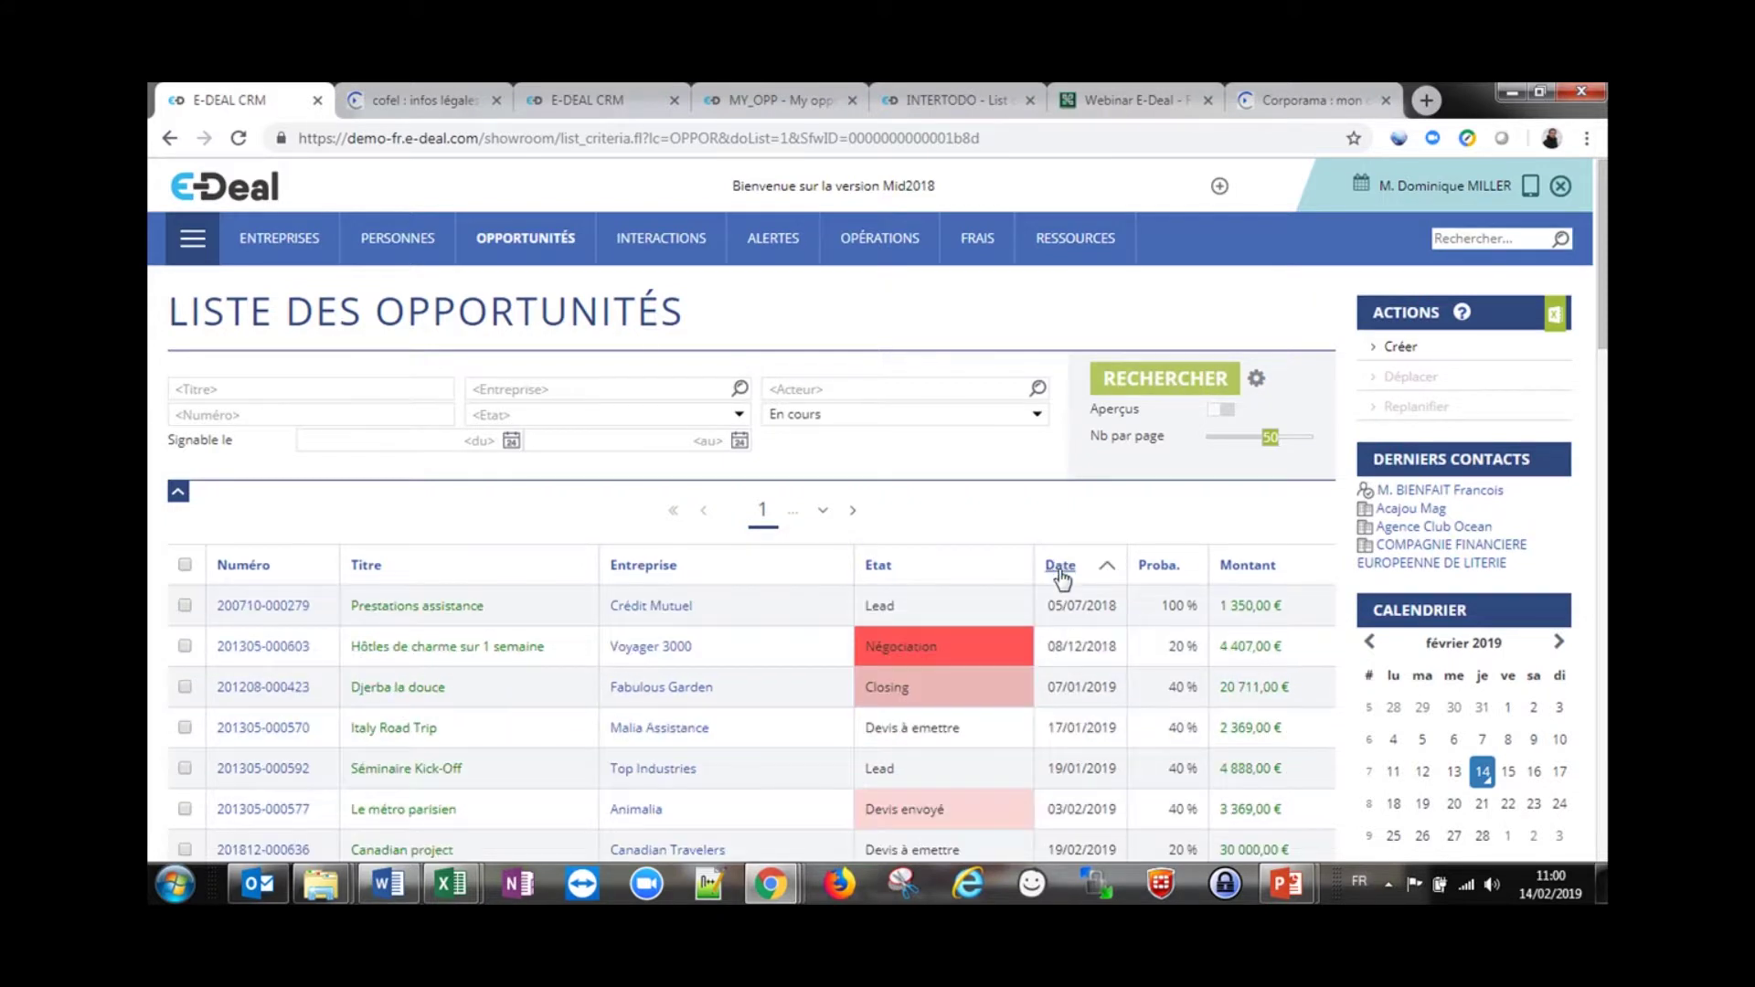
left_click(1060, 570)
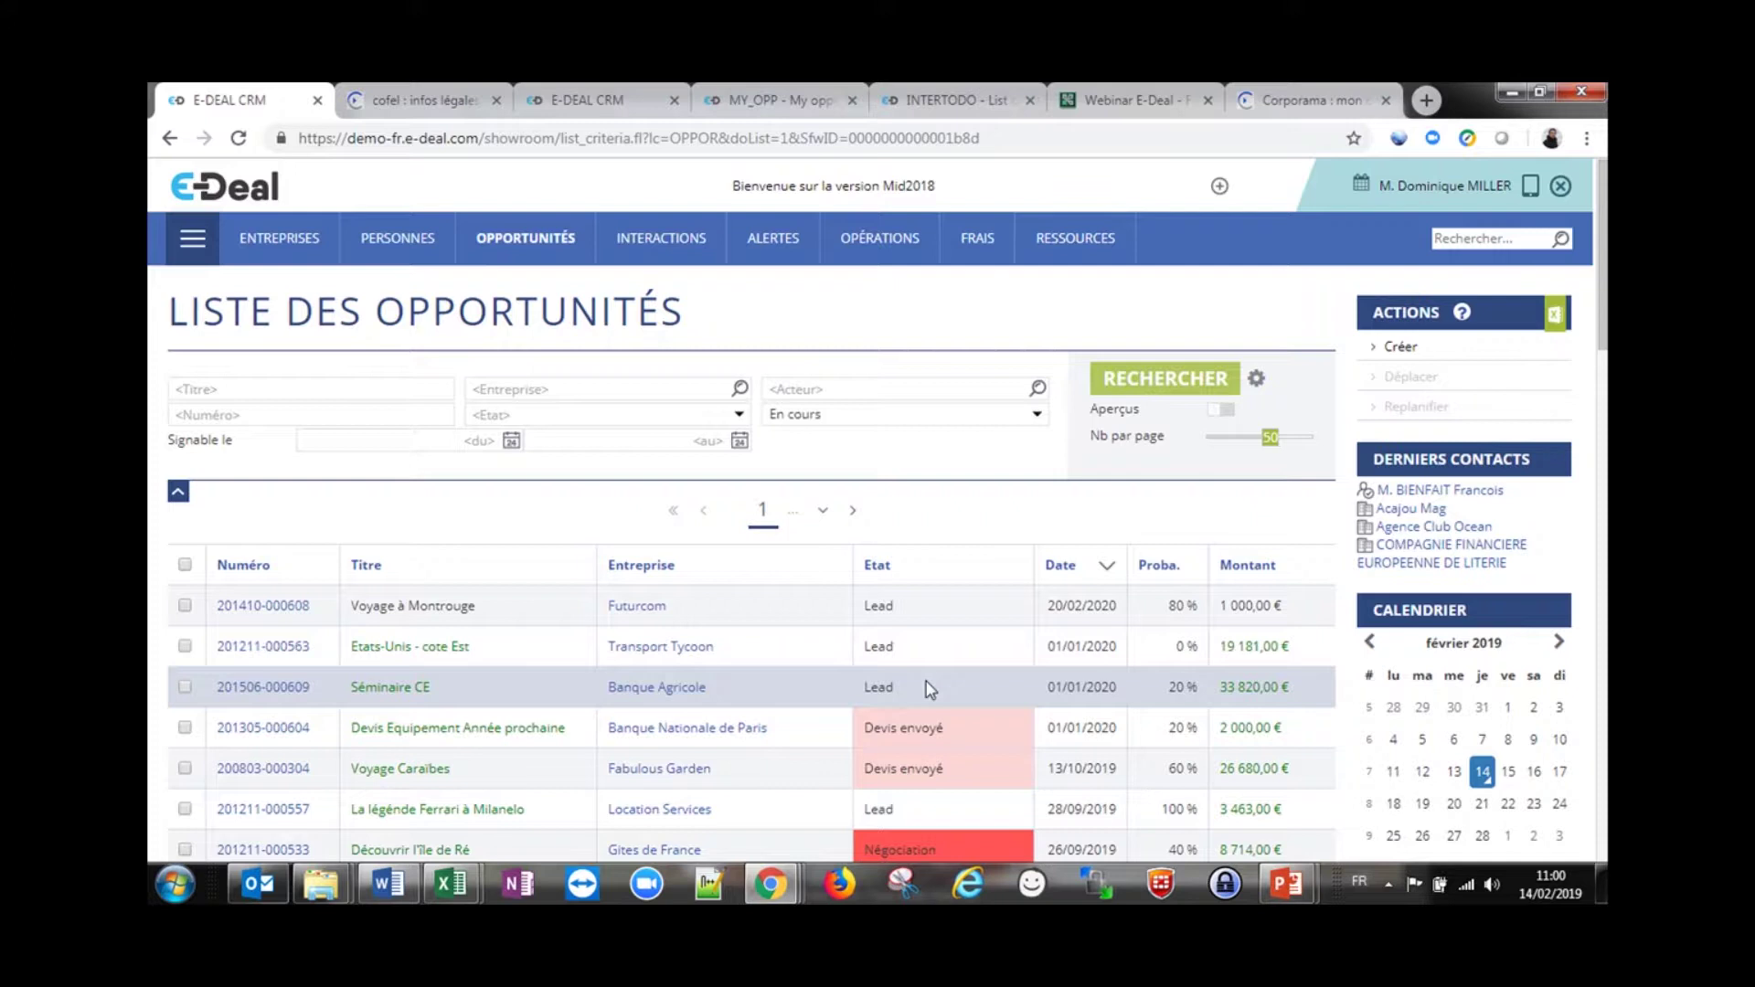
Sort the opportunities by Etat in both directions, ending in ascending order, and view the values offered by the Etat criterion
left_click(880, 571)
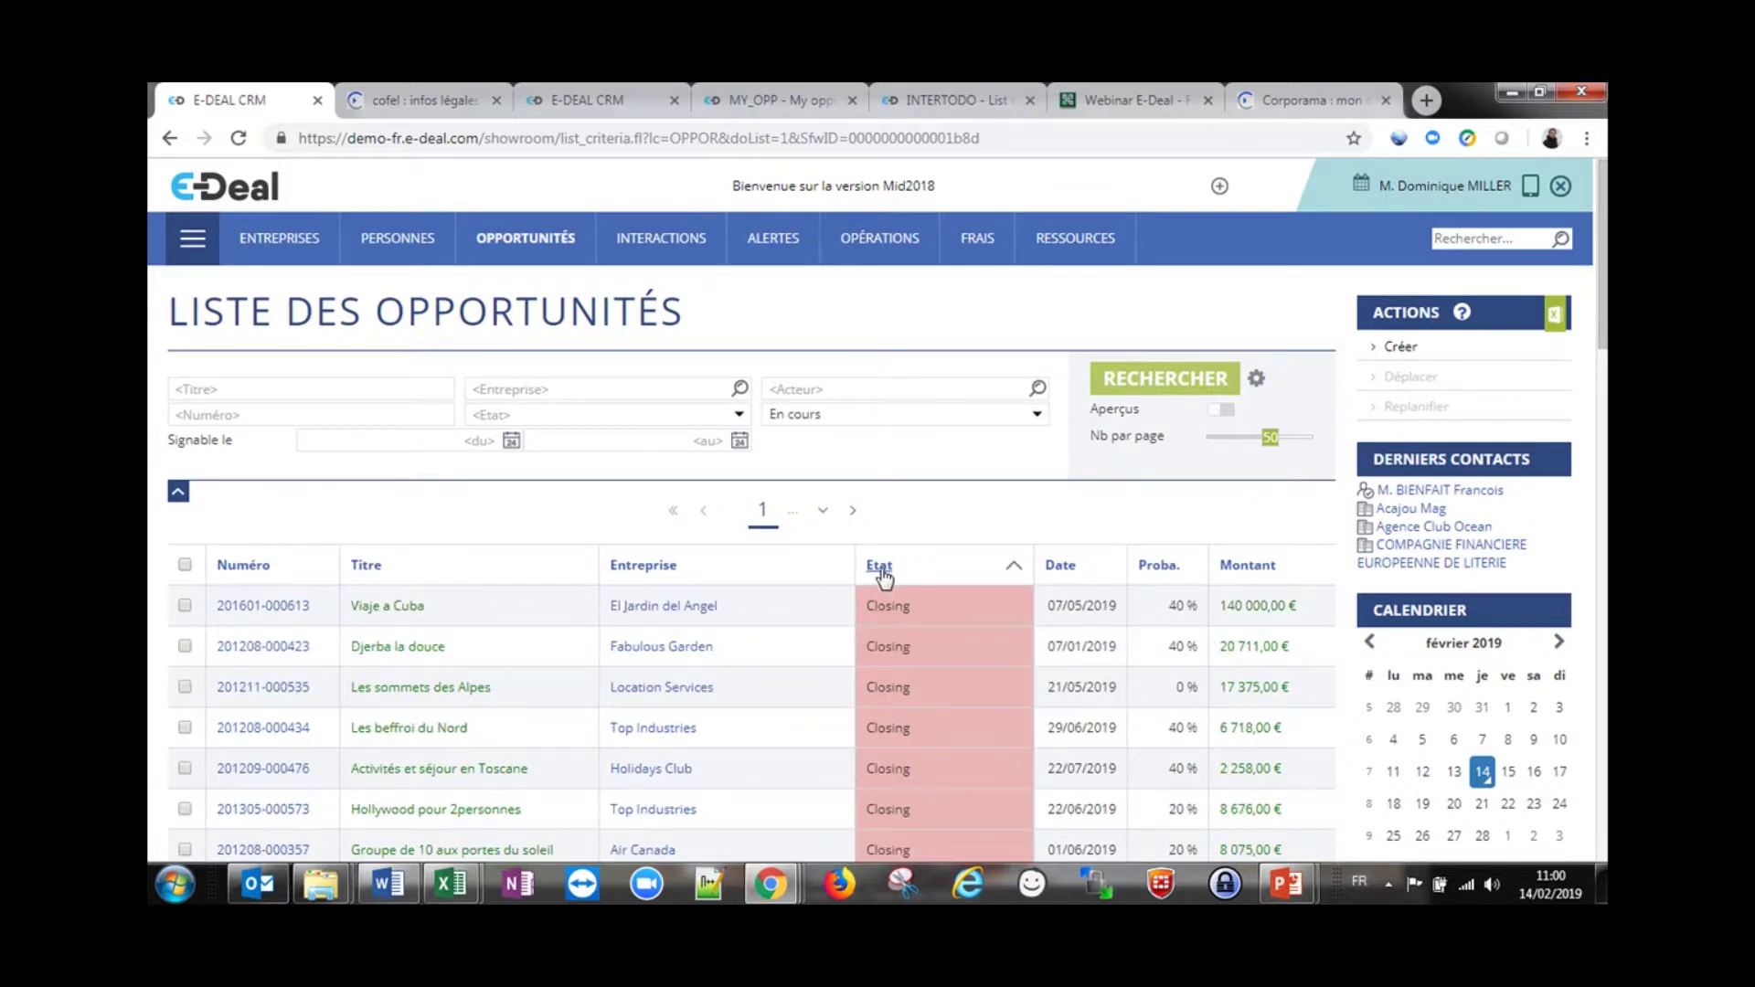
left_click(880, 568)
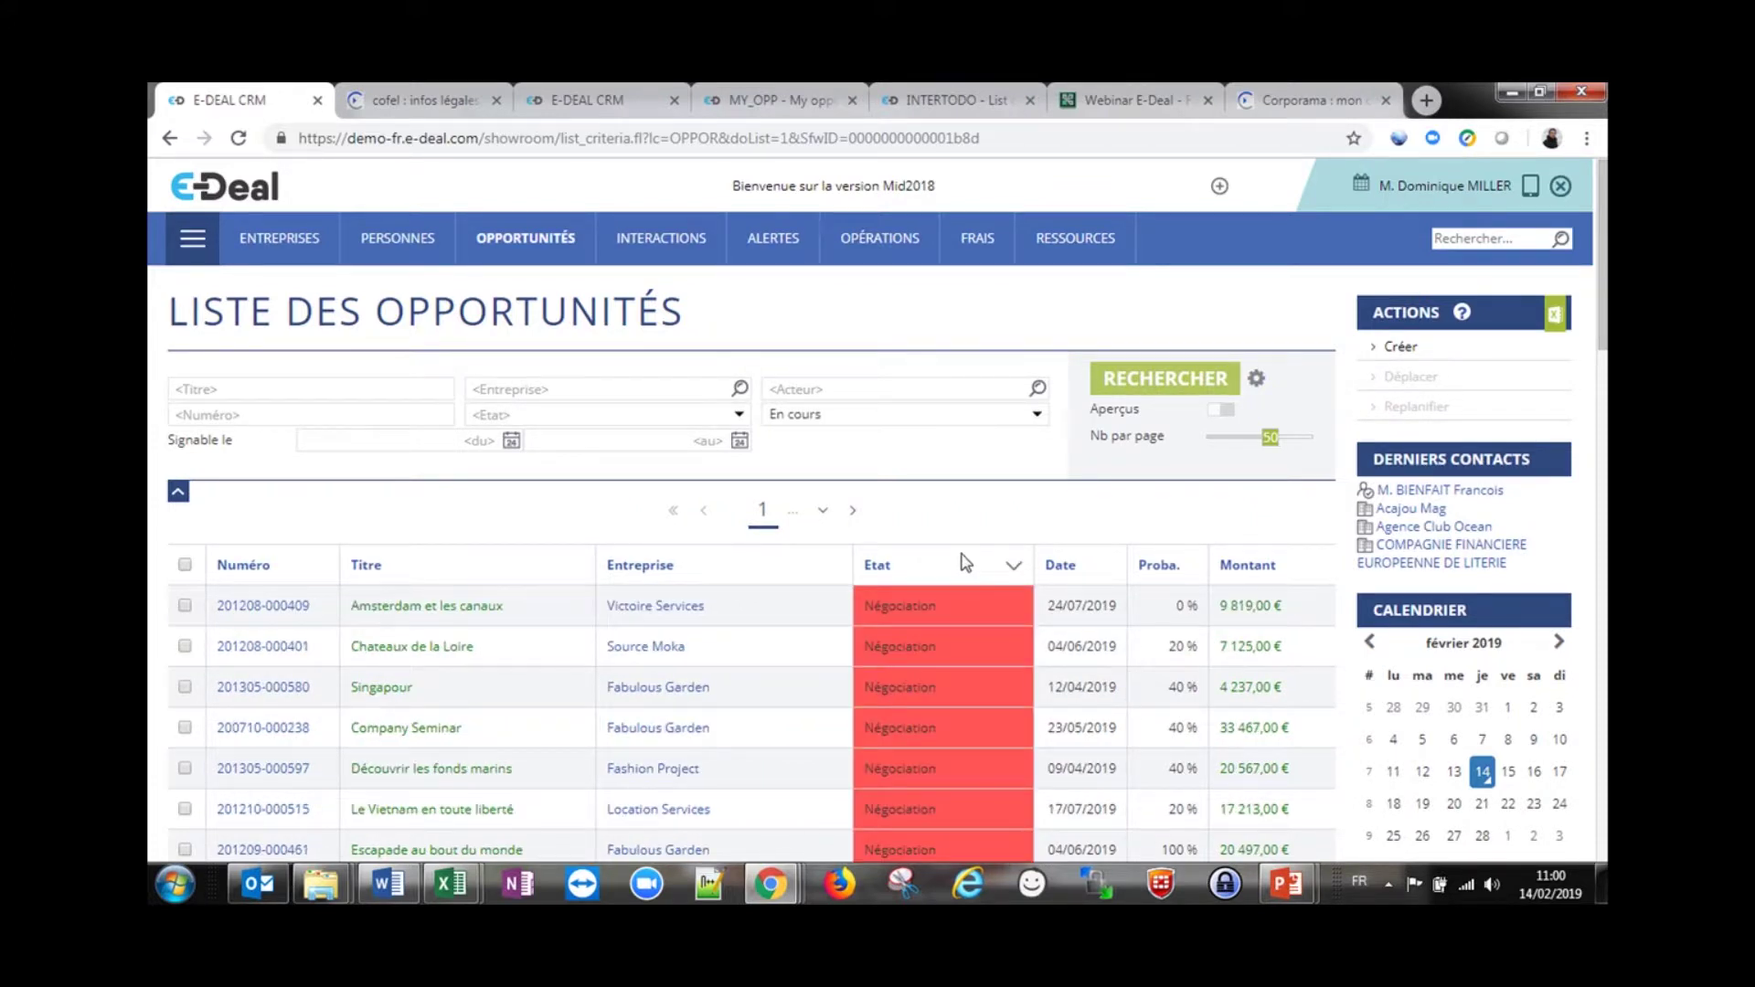
scroll(962, 555, "down", 3)
scroll(965, 552, "up", 3)
left_click(877, 566)
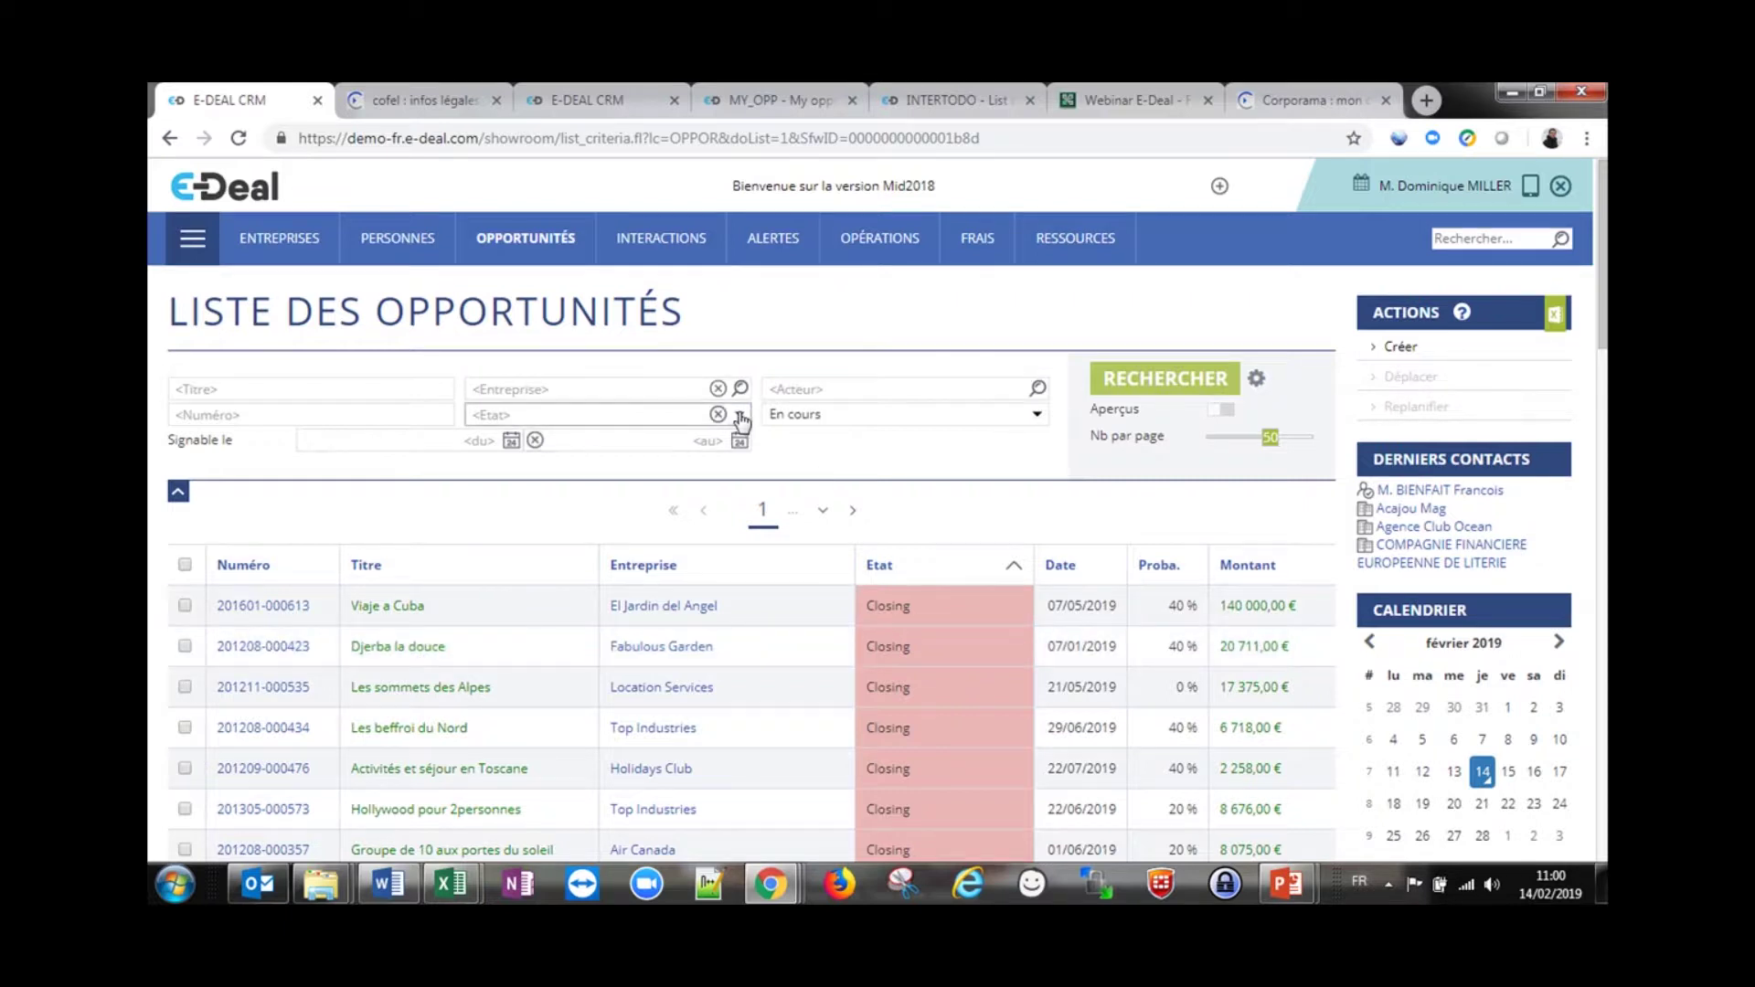
left_click(645, 414)
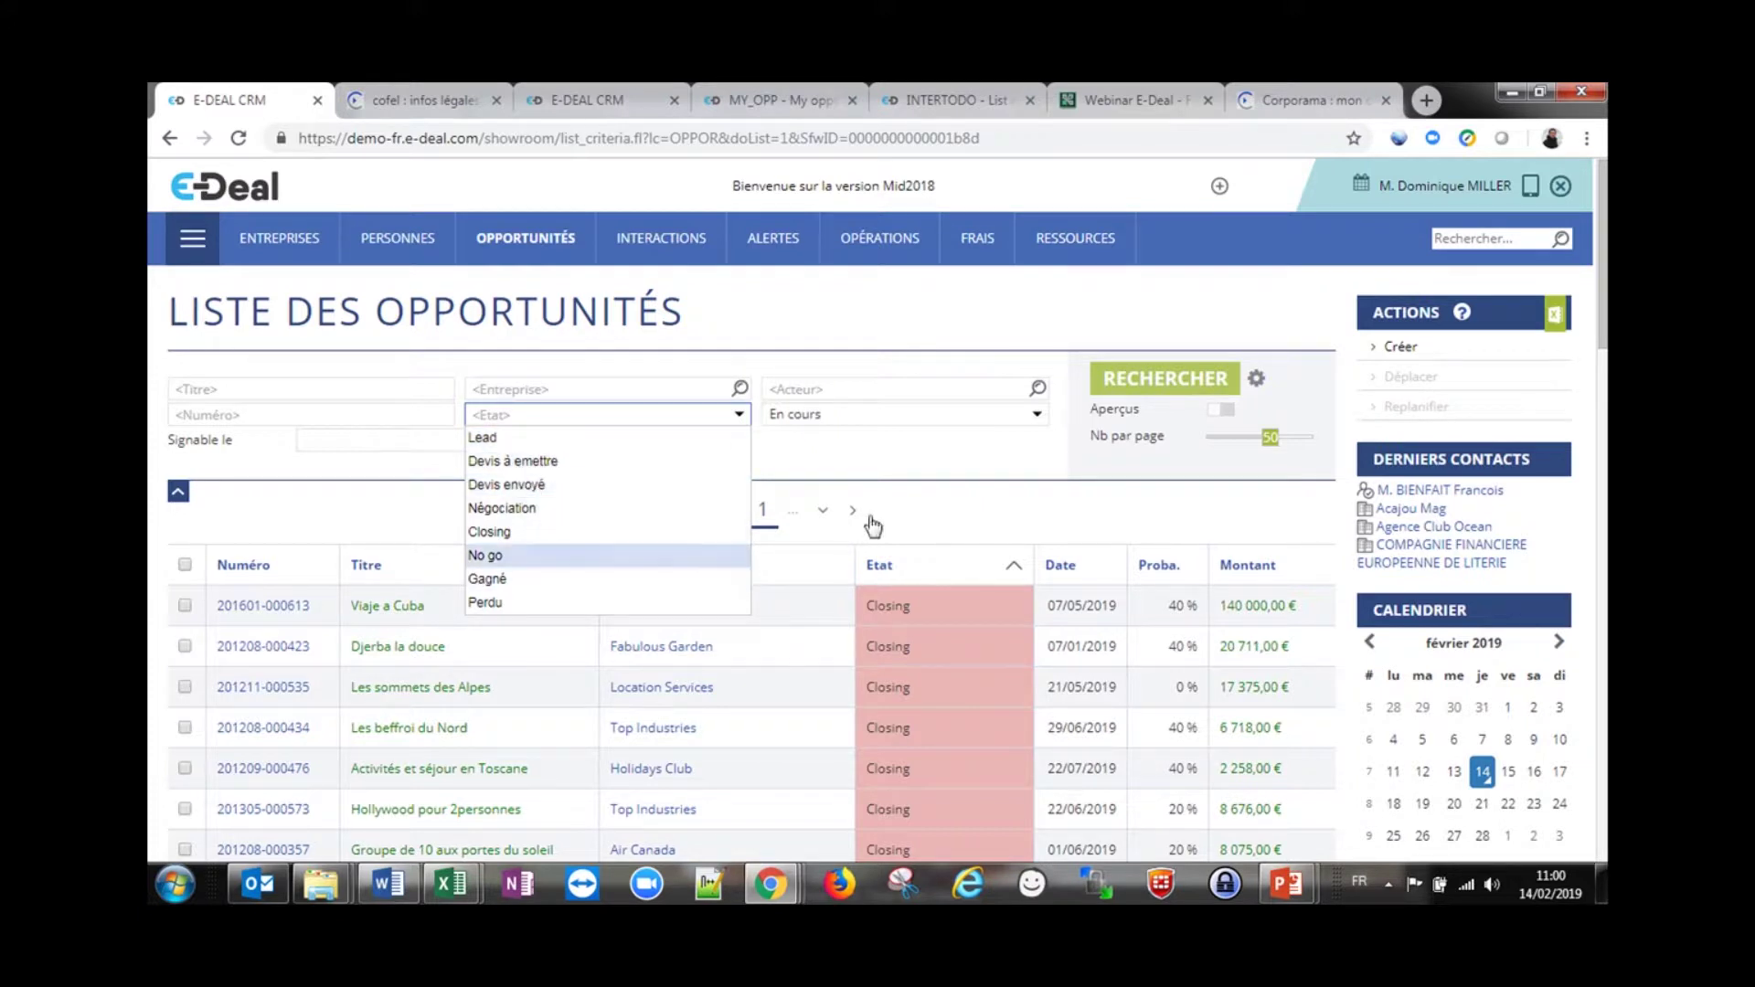
left_click(925, 505)
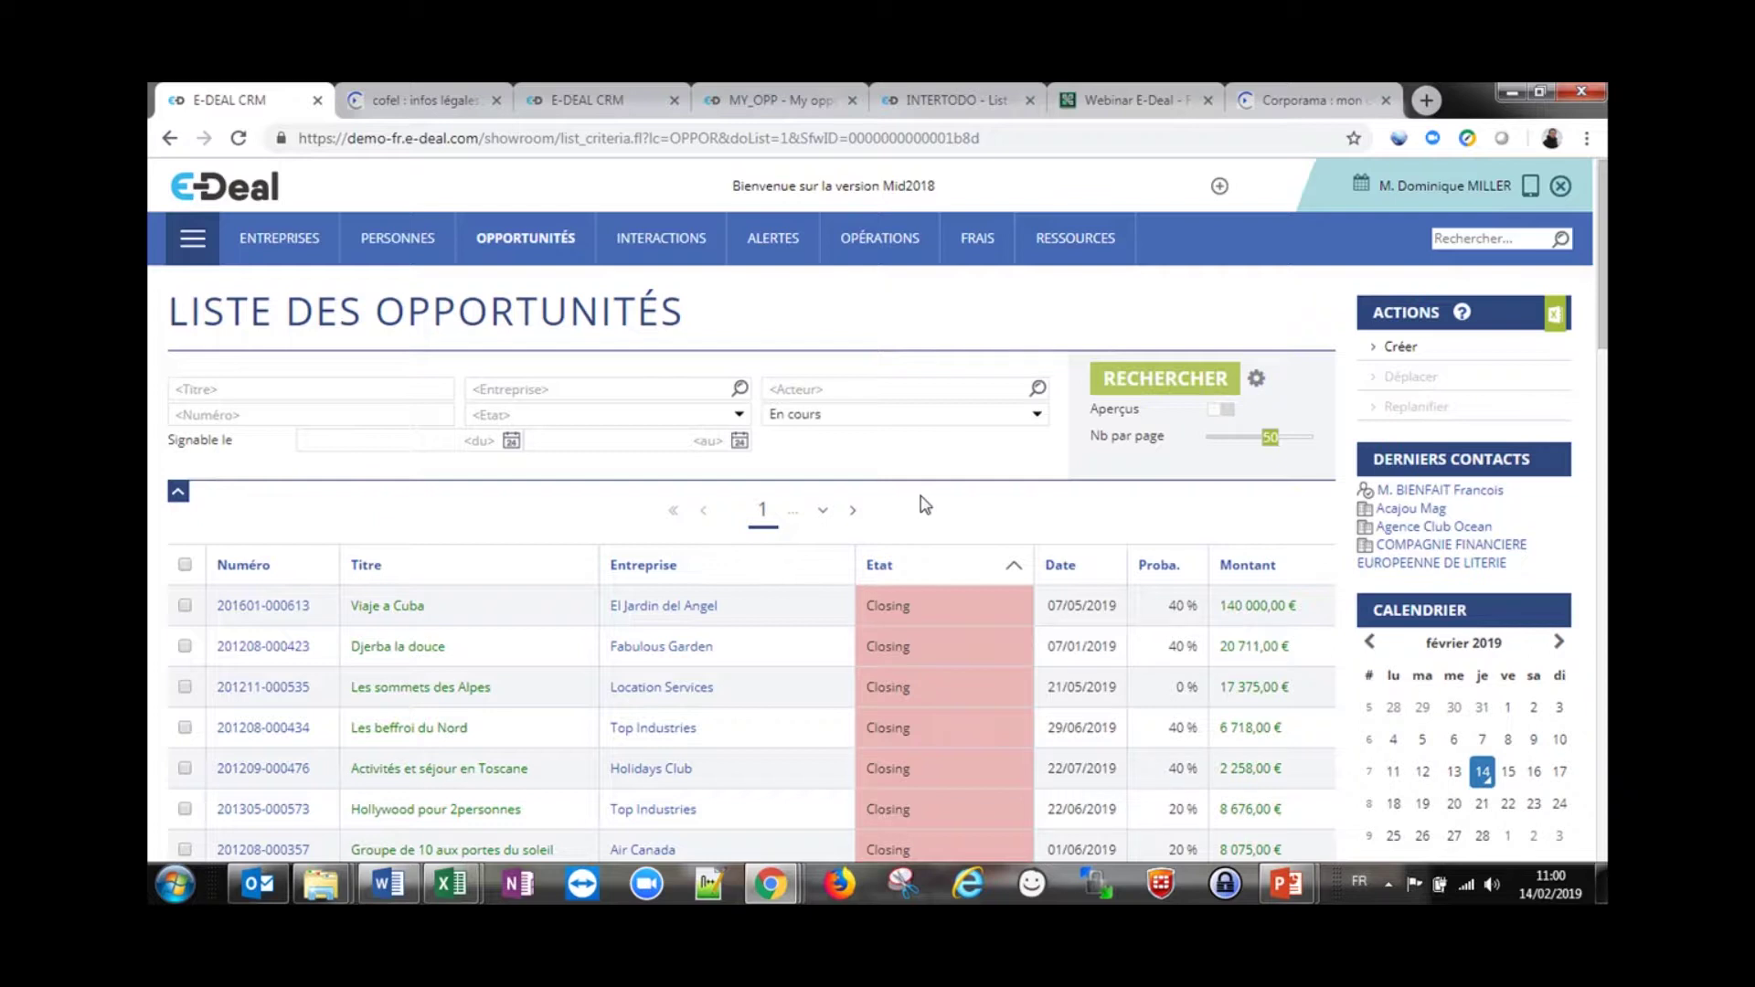
Open the Mes opportunités list, sort it by Etat in descending order and review the rows
mouse_move(572, 263)
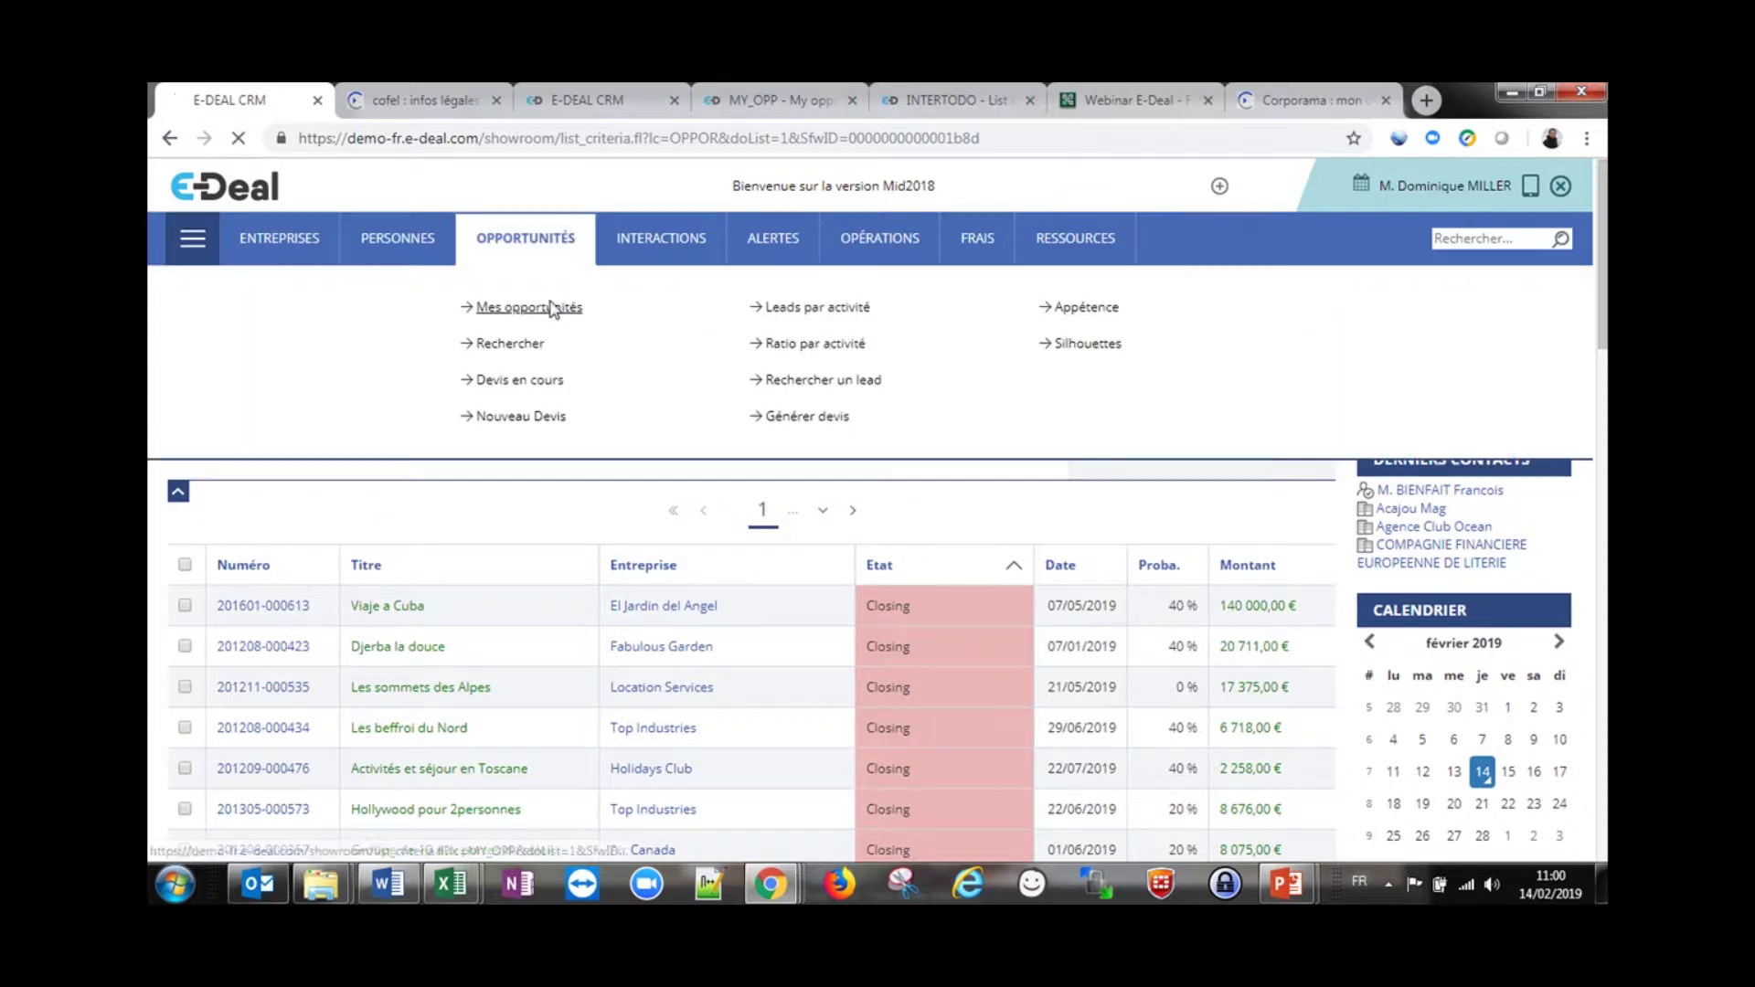
left_click(552, 305)
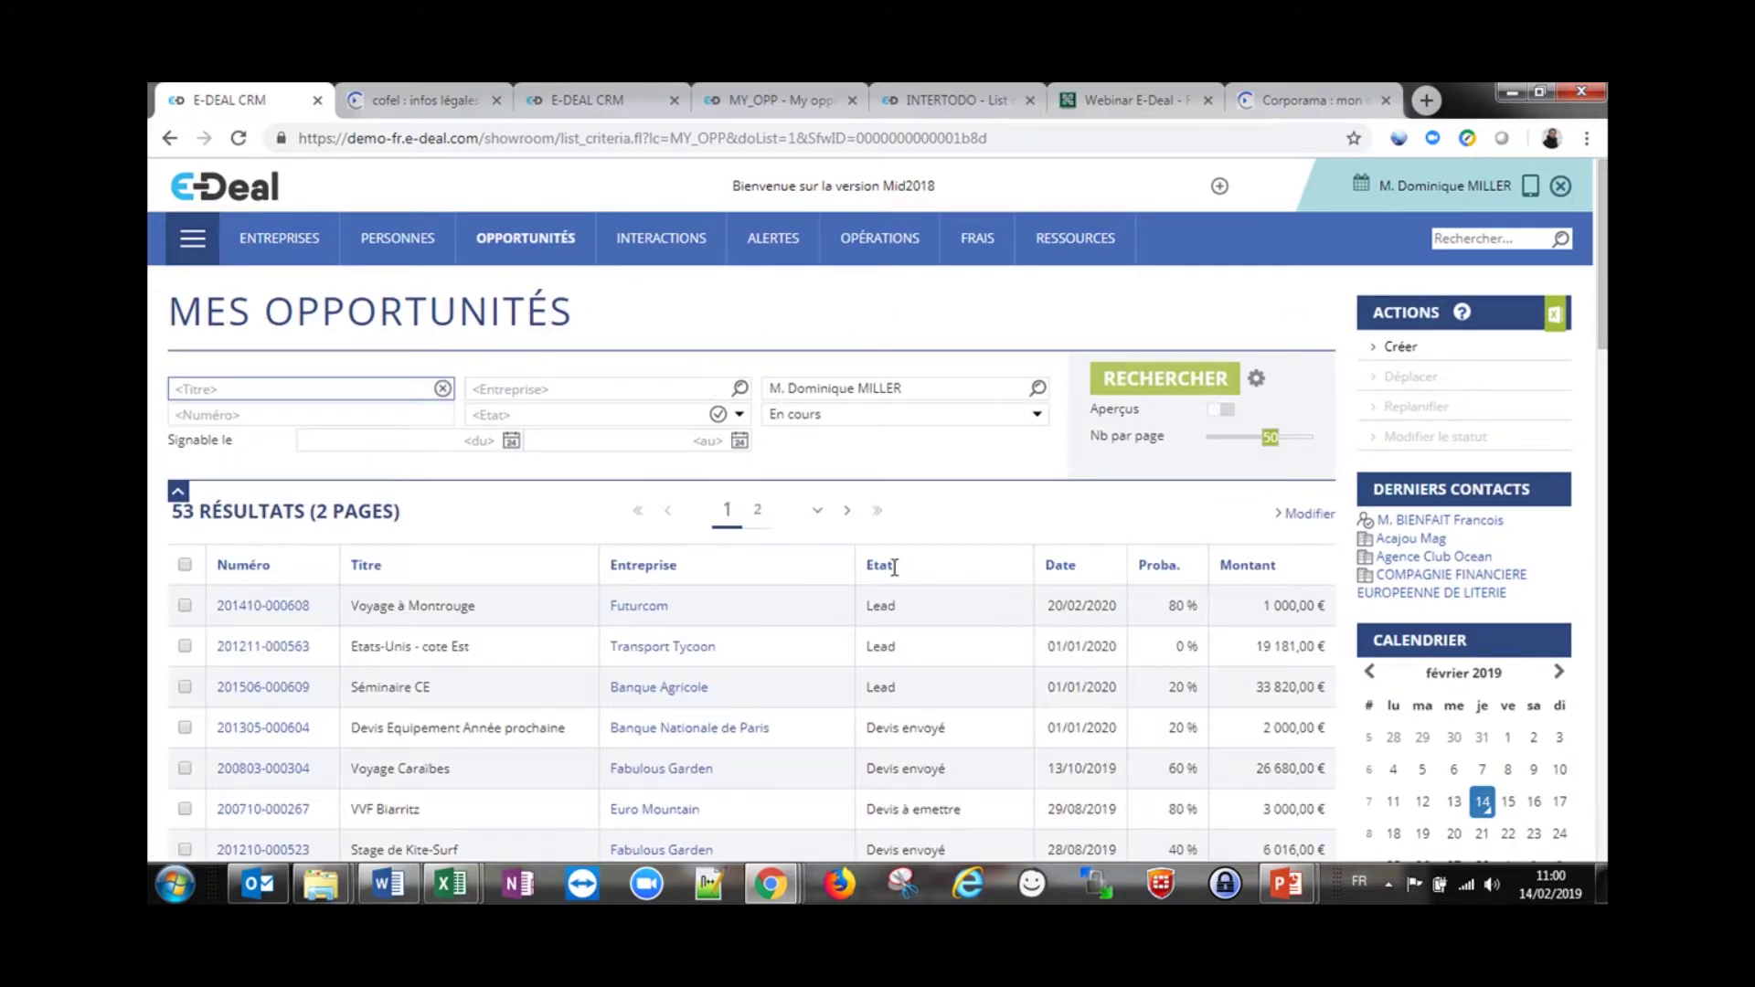
left_click(882, 571)
left_click(882, 571)
scroll(979, 622, "down", 4)
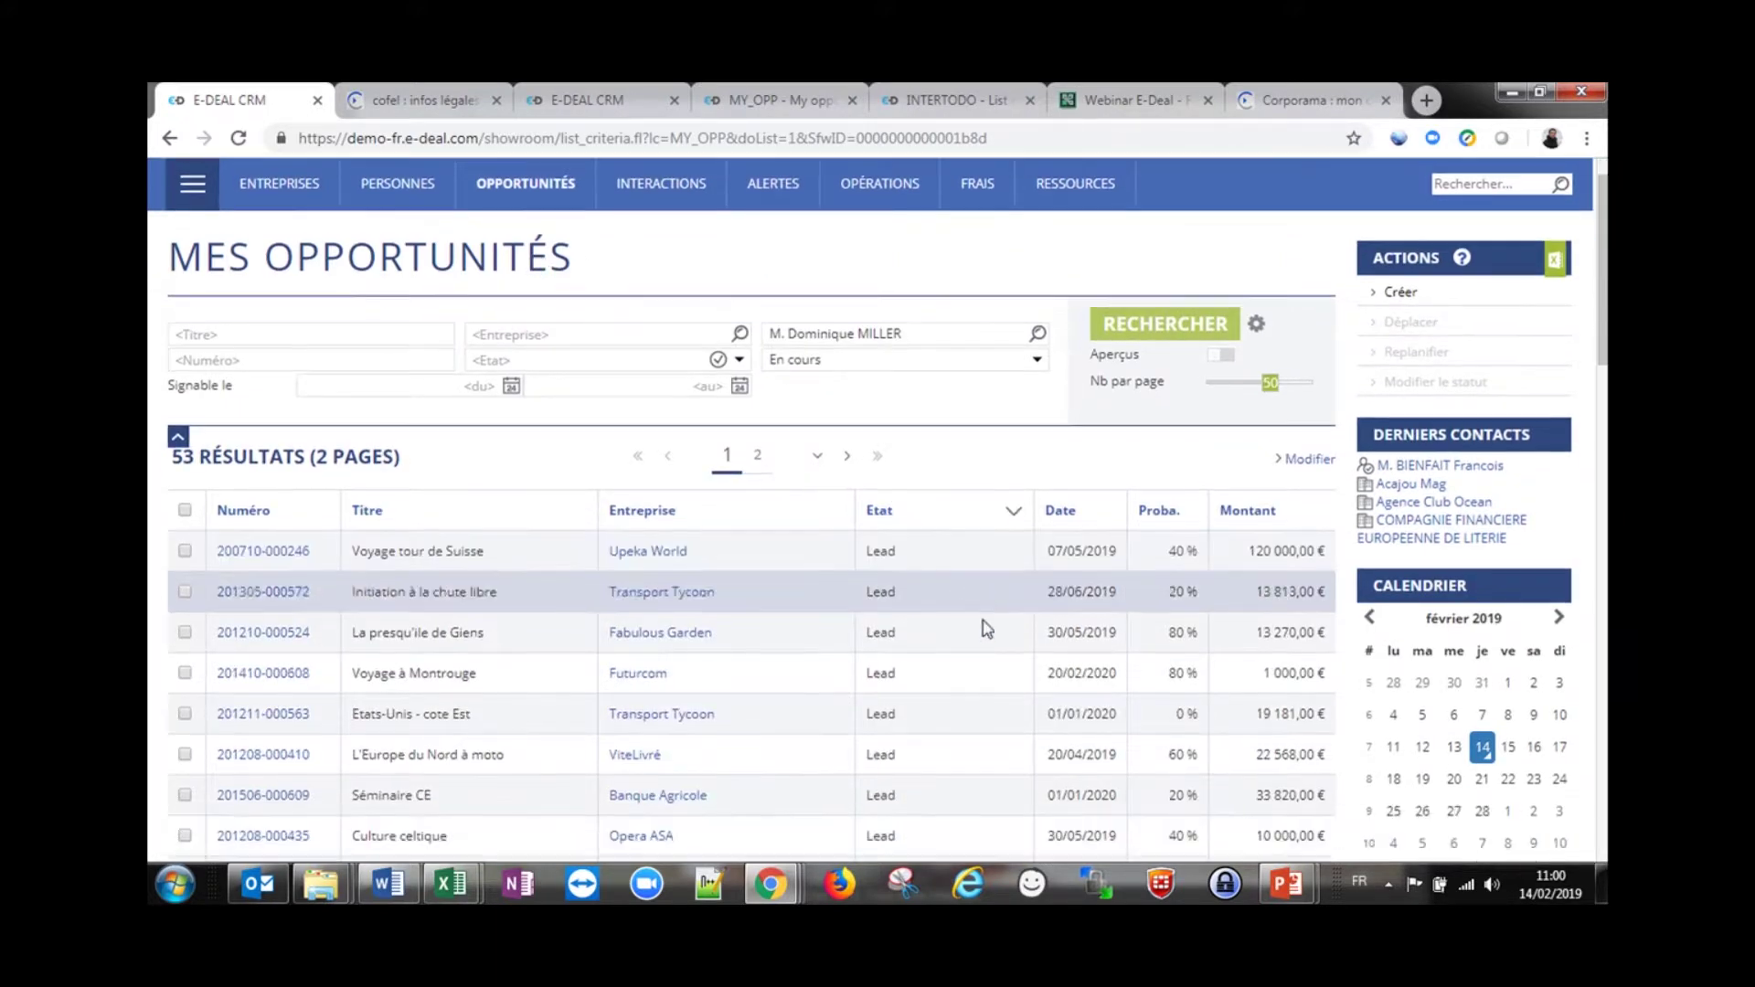
scroll(1019, 612, "down", 2)
scroll(1033, 617, "up", 7)
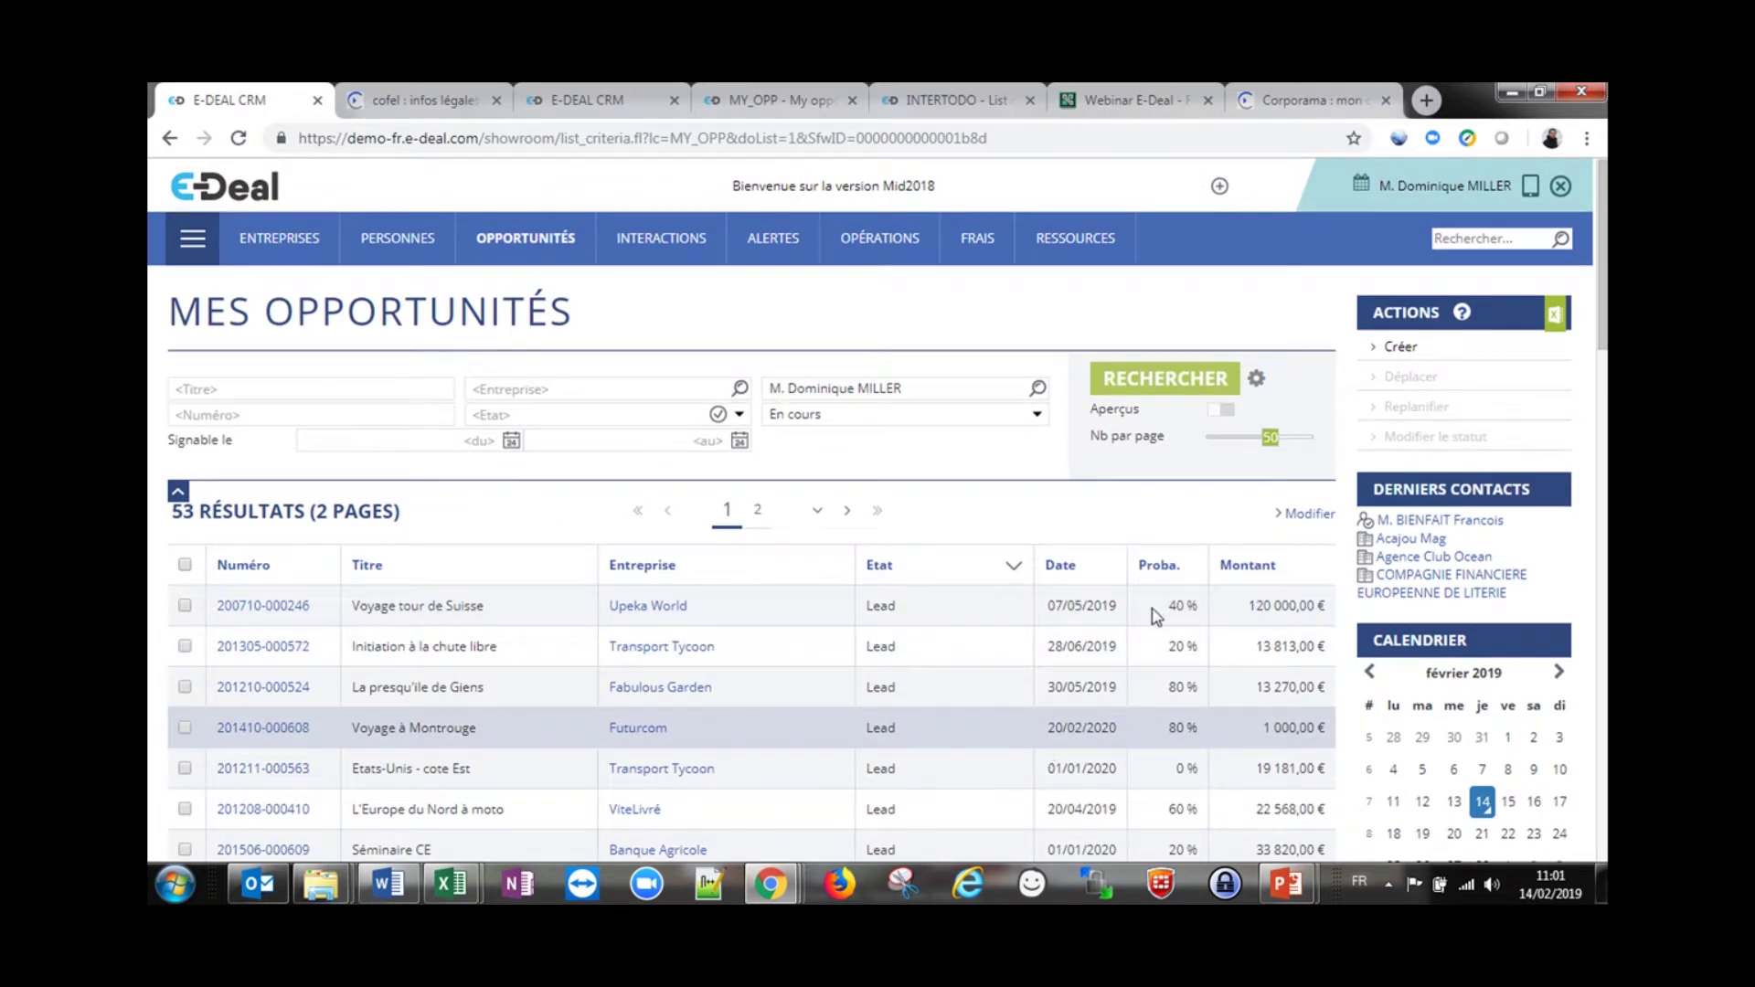
Start customizing the Mes opportunités list and add the Enjeu, Concurrent and Origine search criteria
left_click(1259, 382)
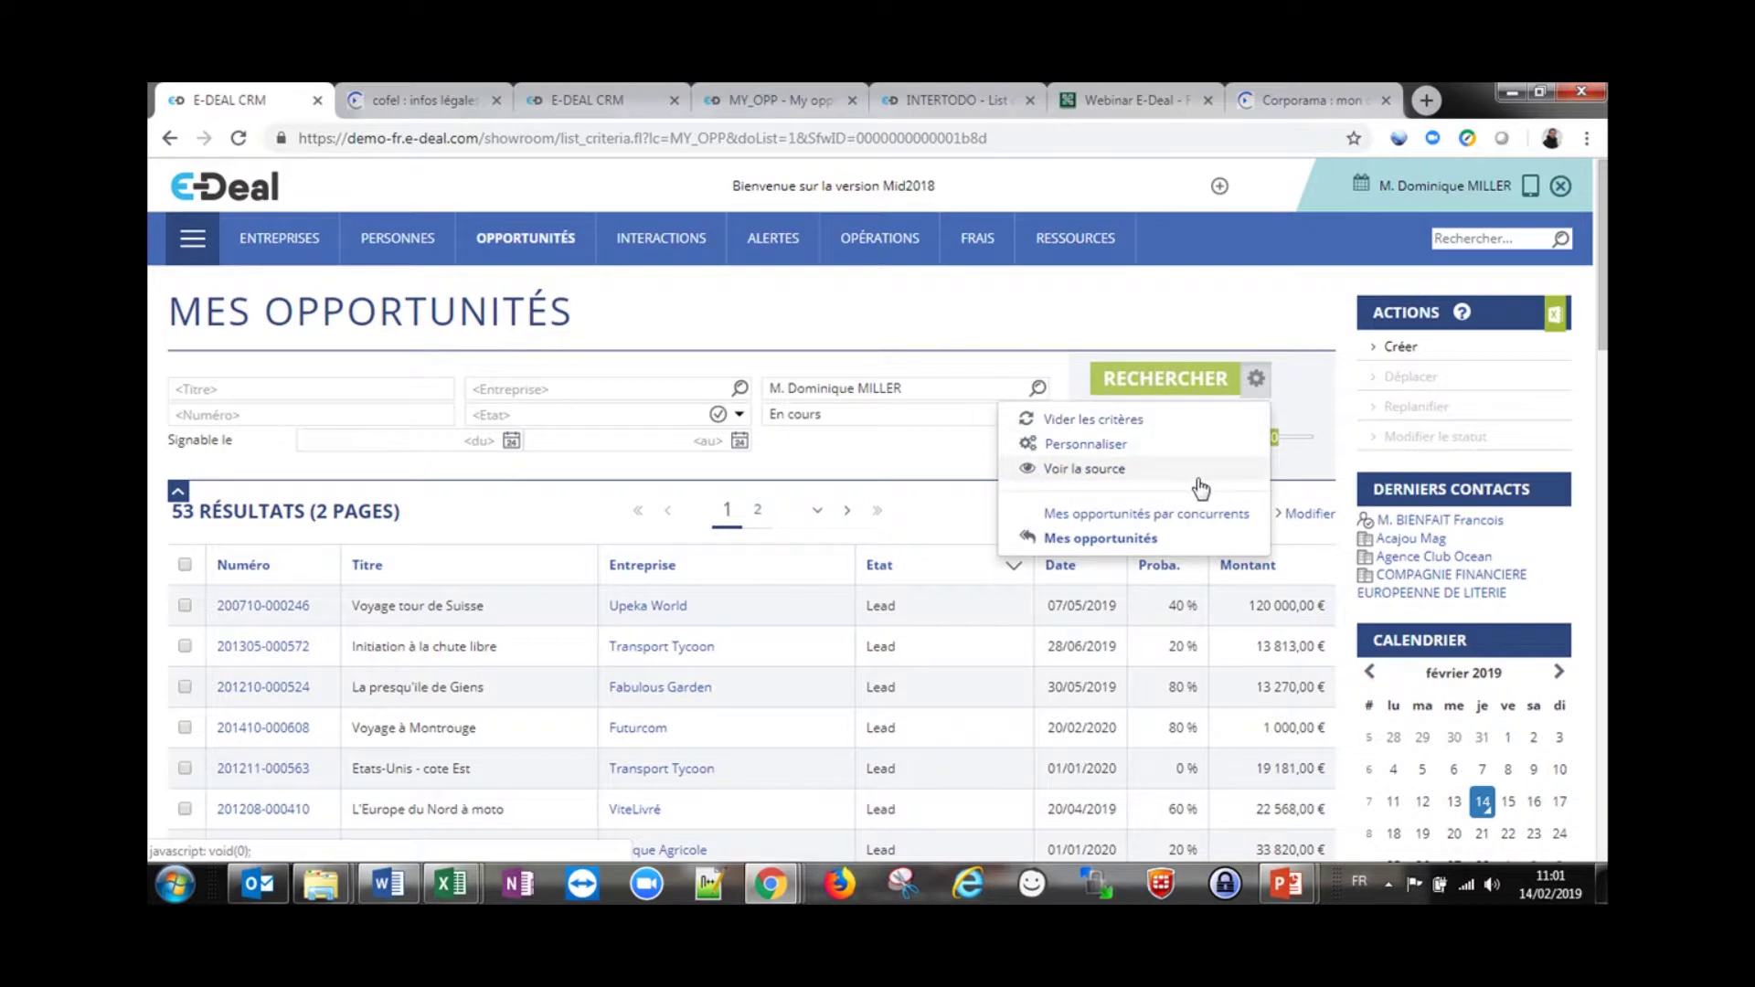
left_click(1084, 445)
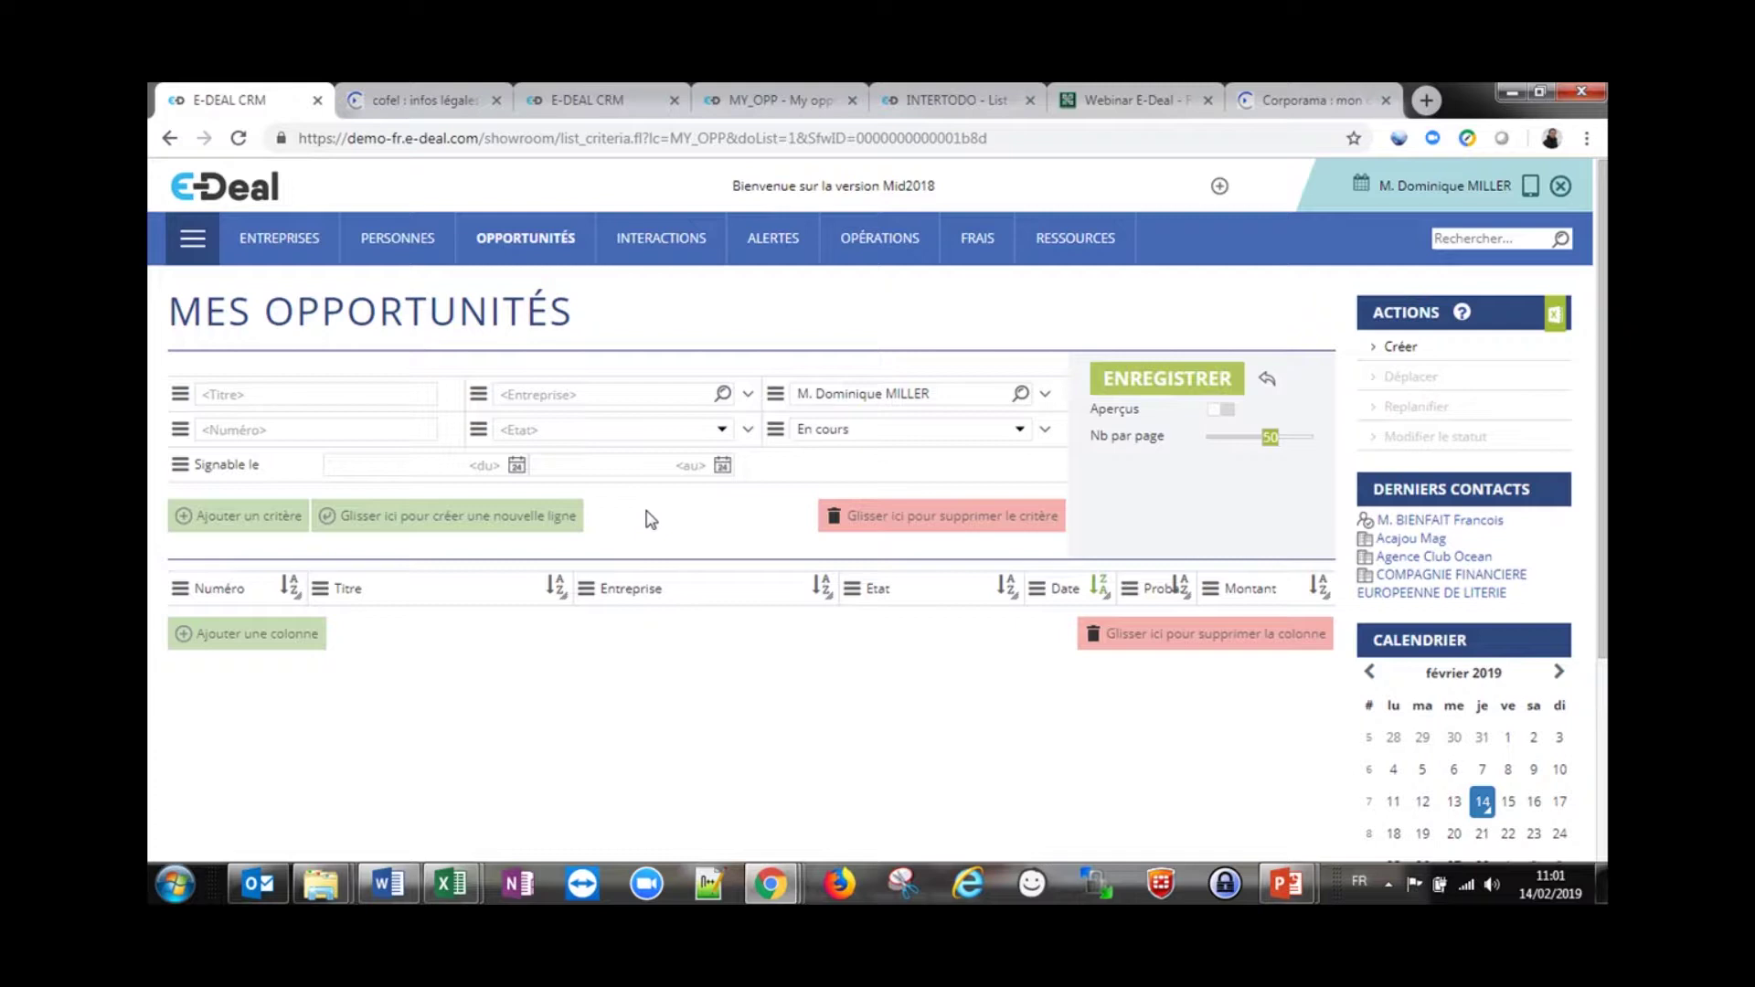
left_click(287, 523)
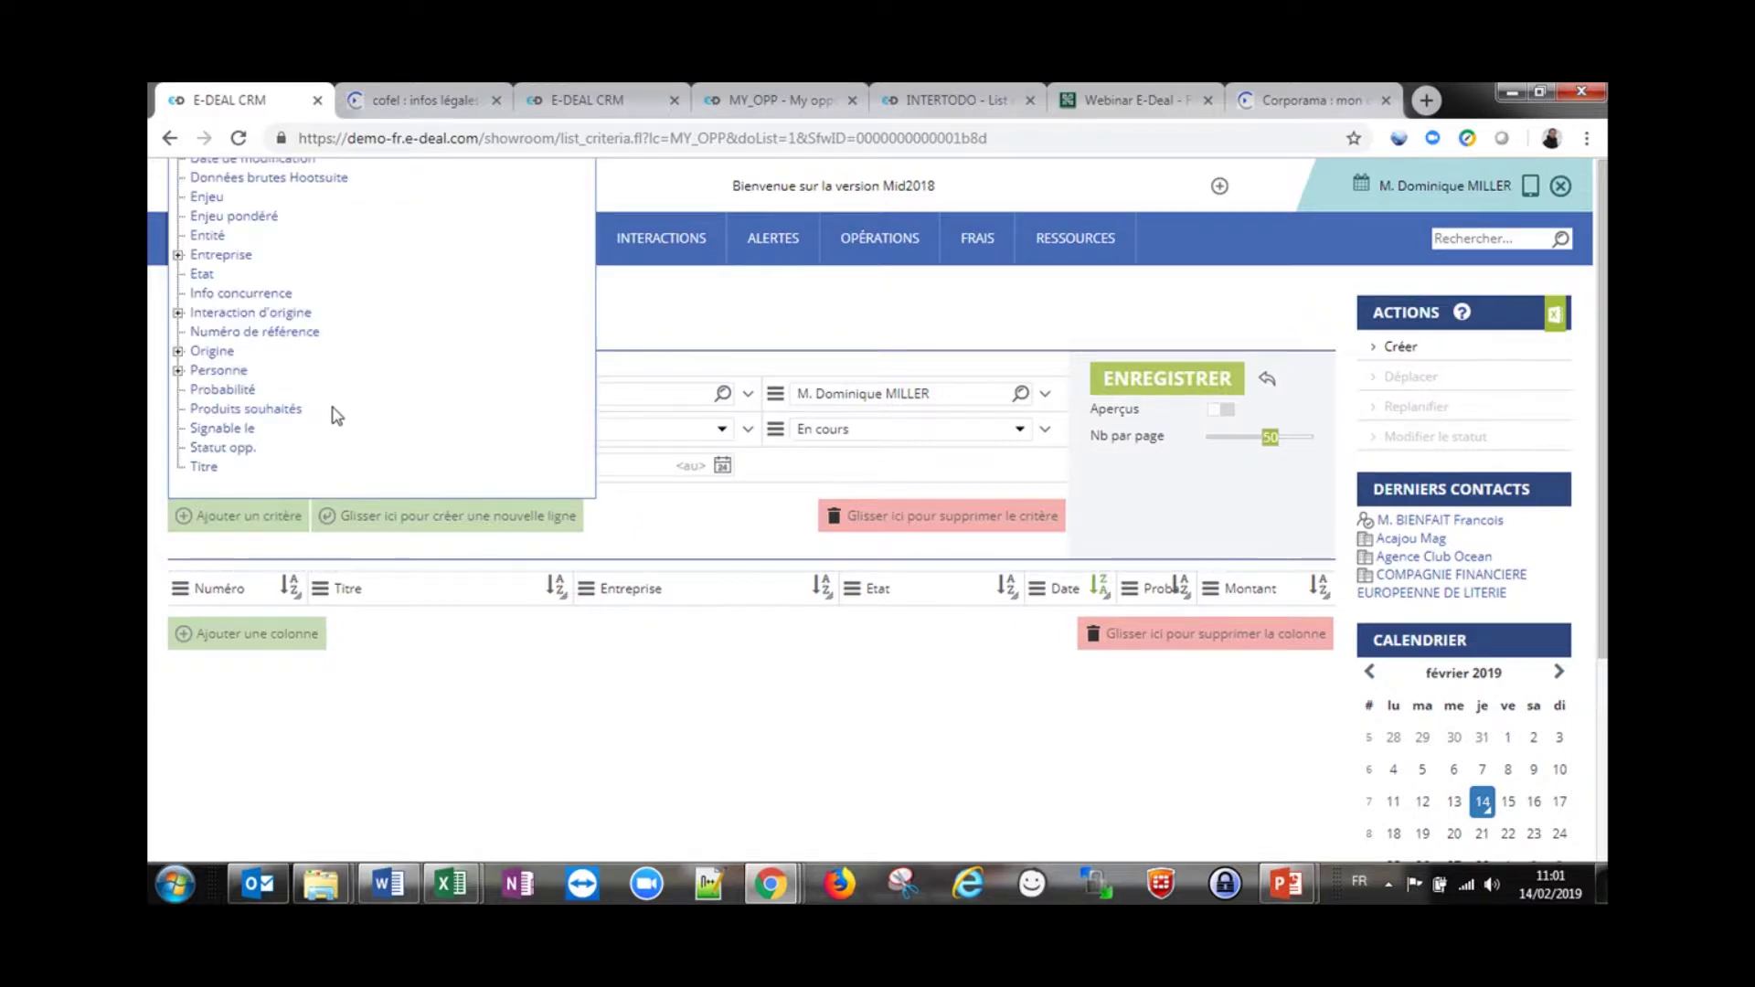
left_click(206, 197)
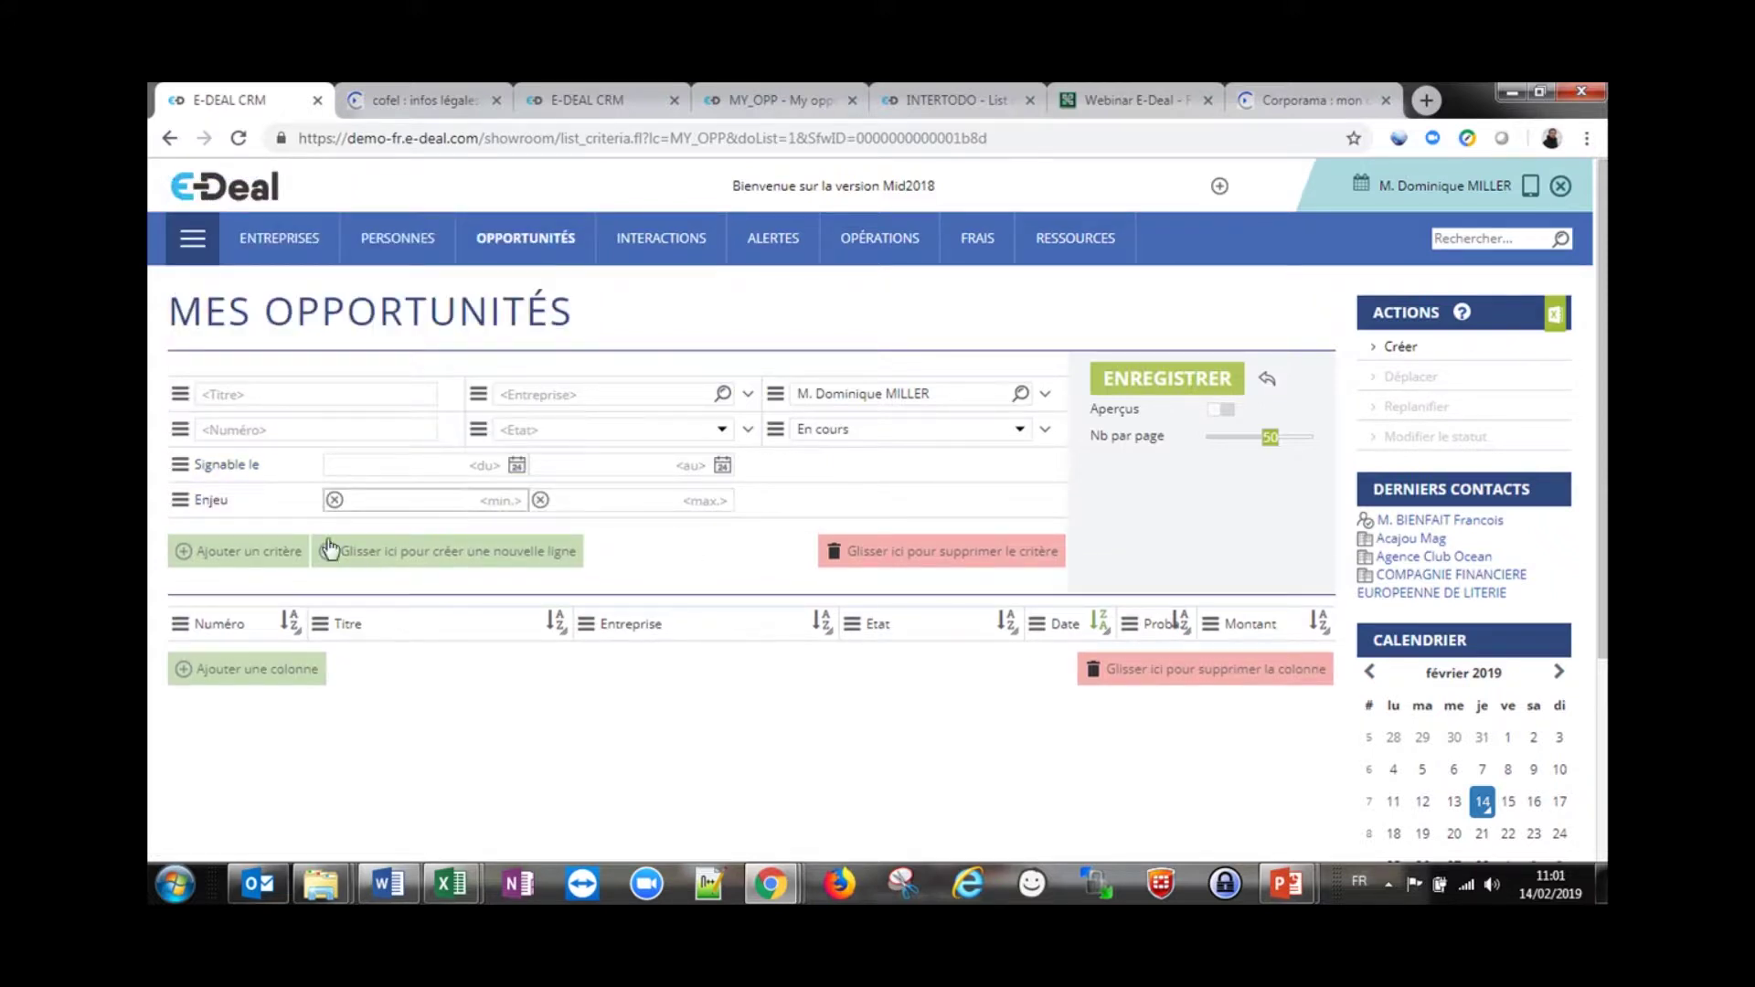
left_click(293, 554)
left_click(224, 617)
left_click(286, 593)
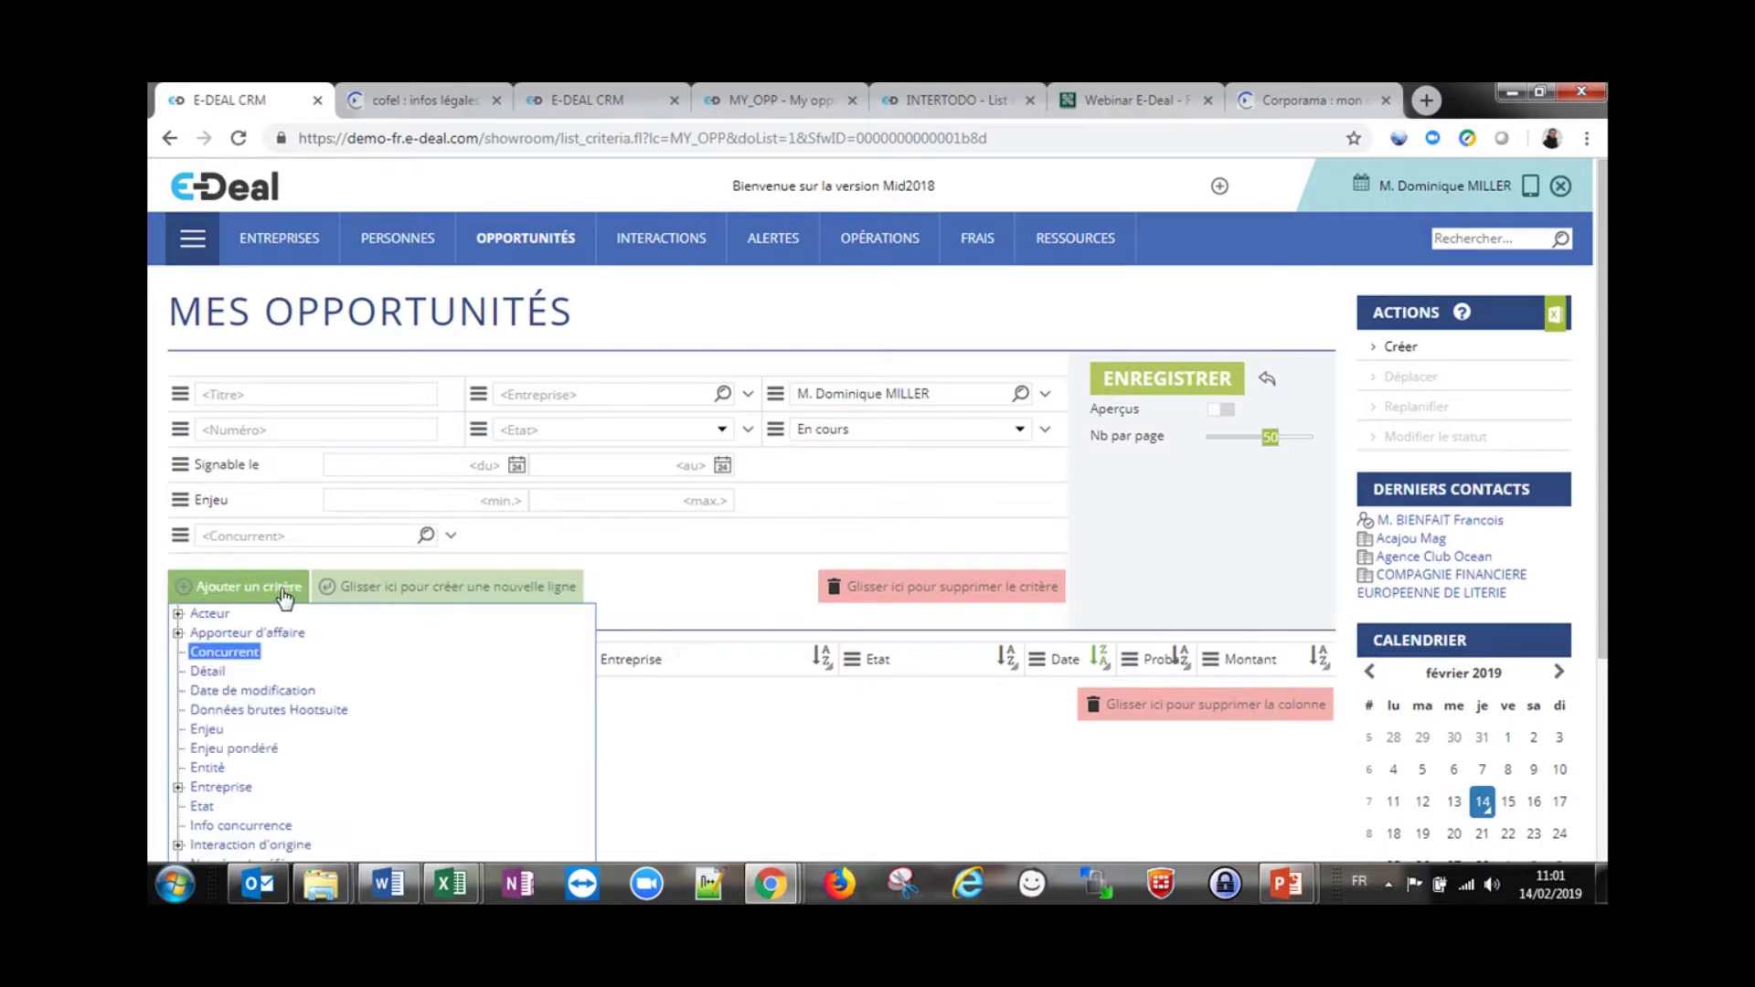
scroll(274, 710, "down", 3)
left_click(219, 669)
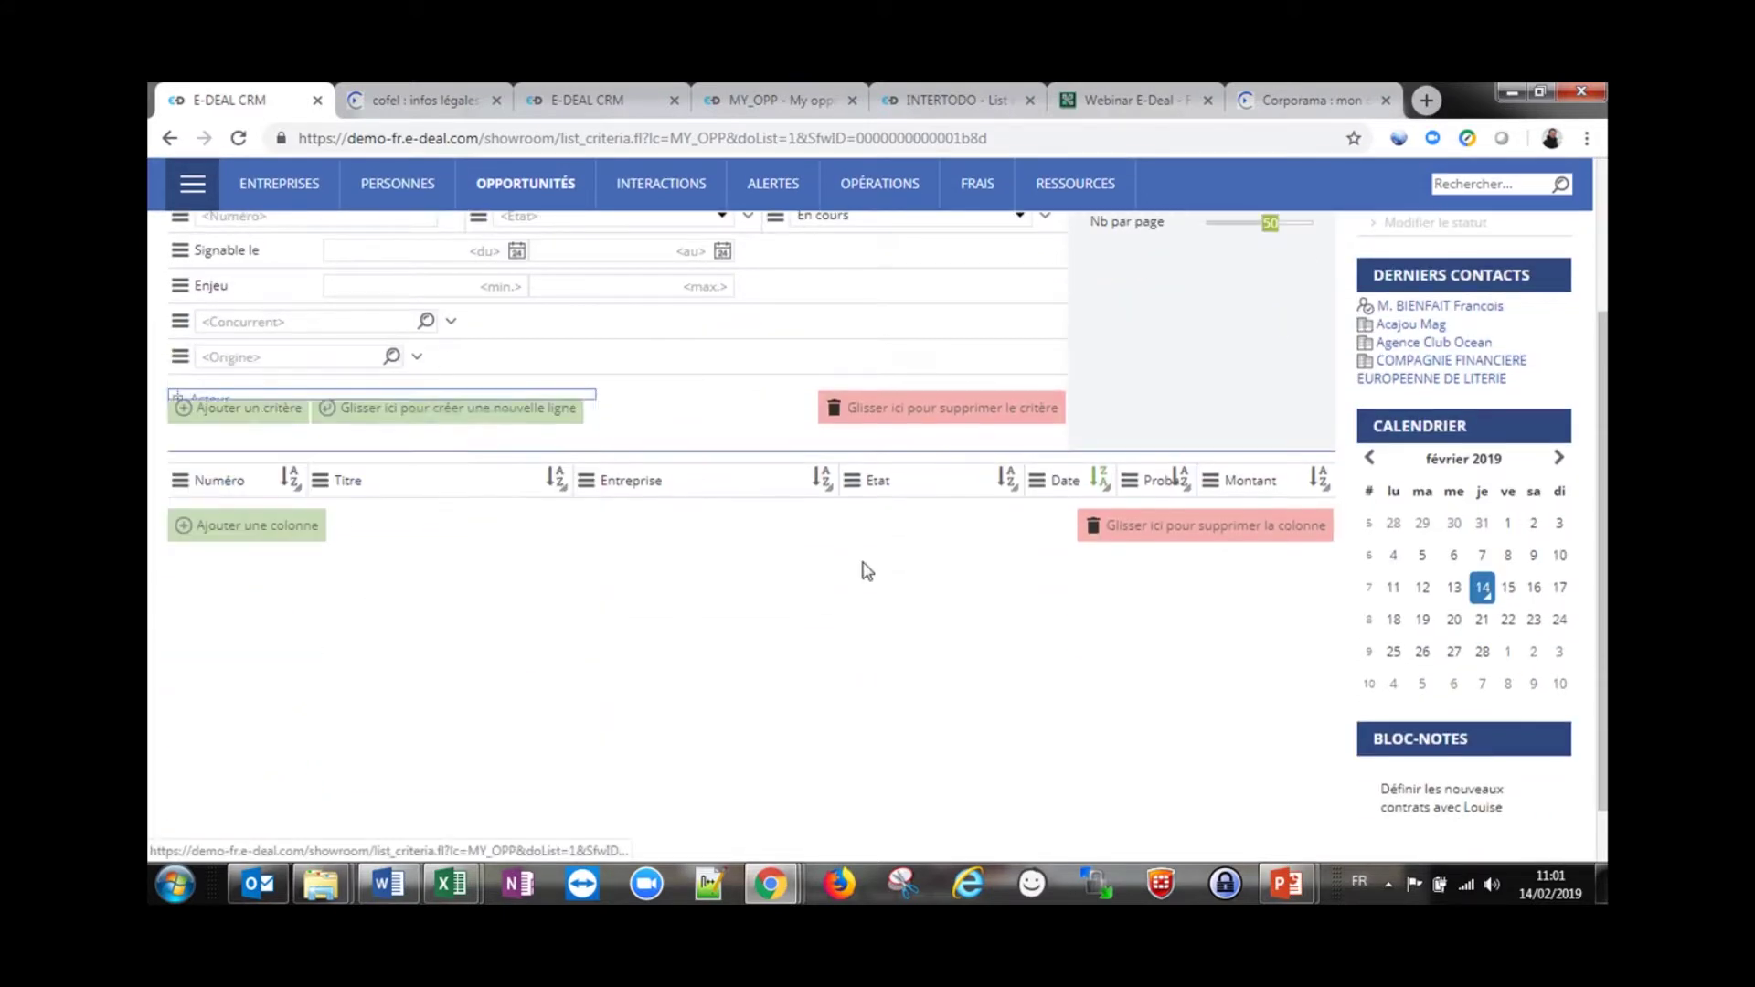
Remove the Numéro criterion from the list and place the Origine criterion after En cours on the second row
scroll(366, 562, "up", 3)
left_click_drag(180, 570, 484, 535)
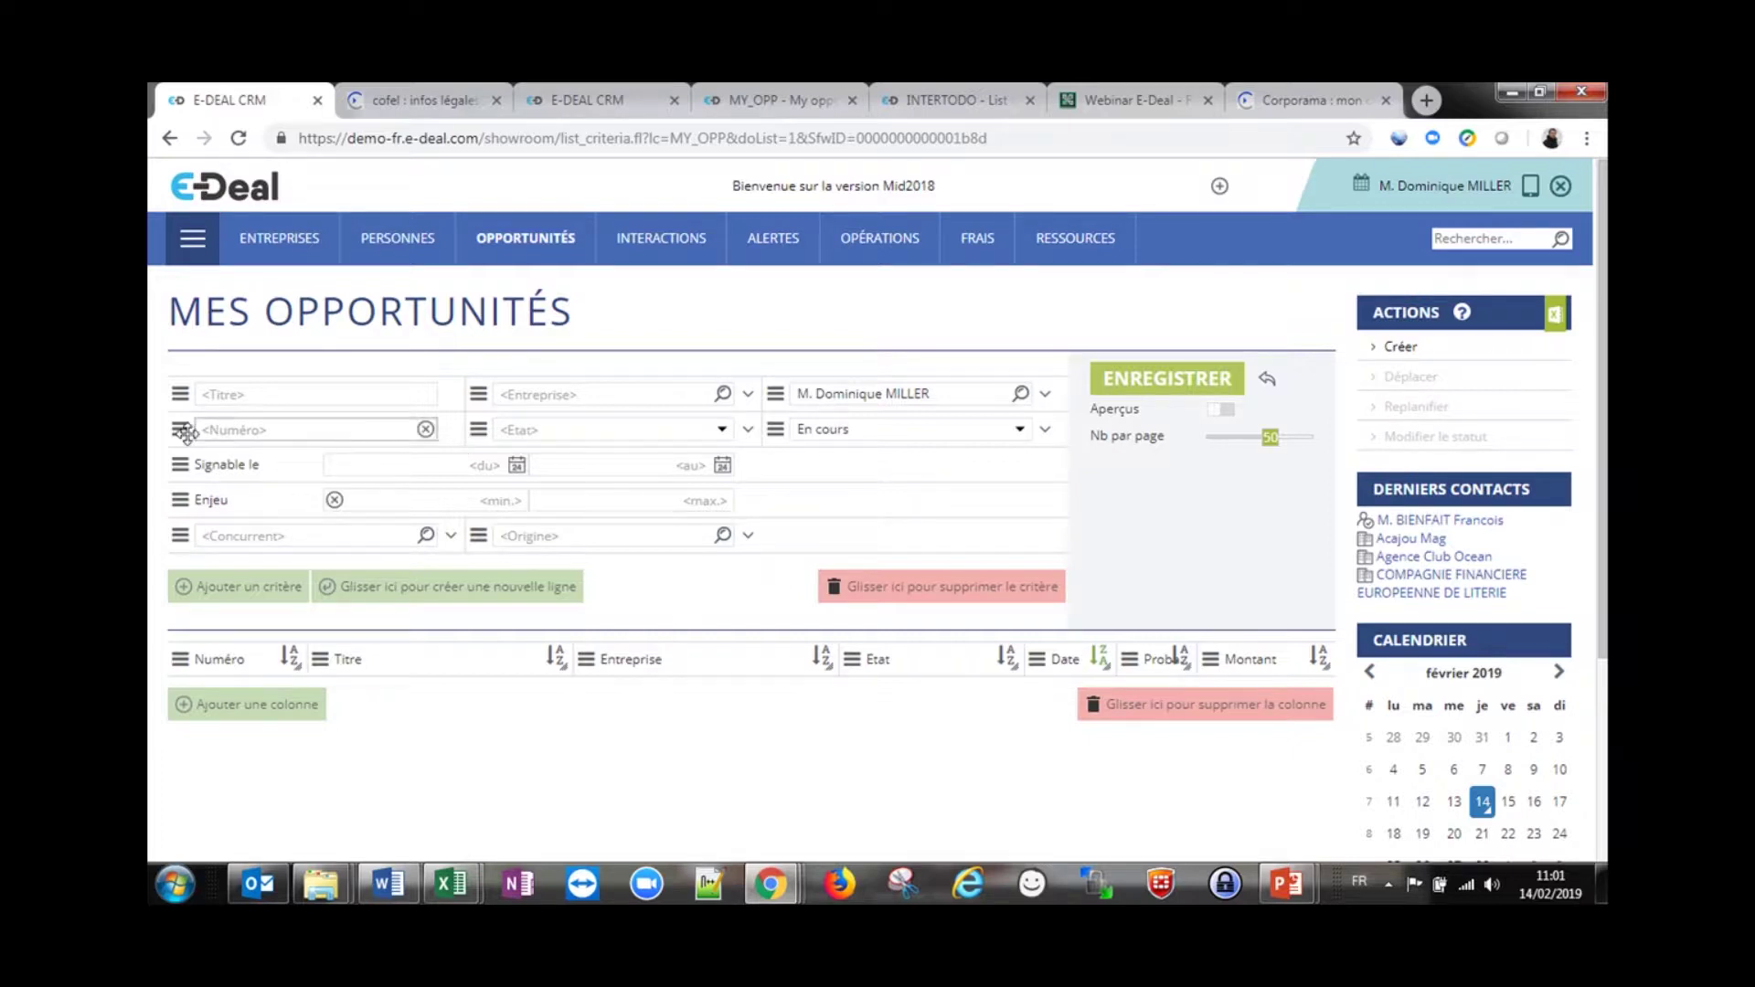
left_click_drag(180, 430, 832, 588)
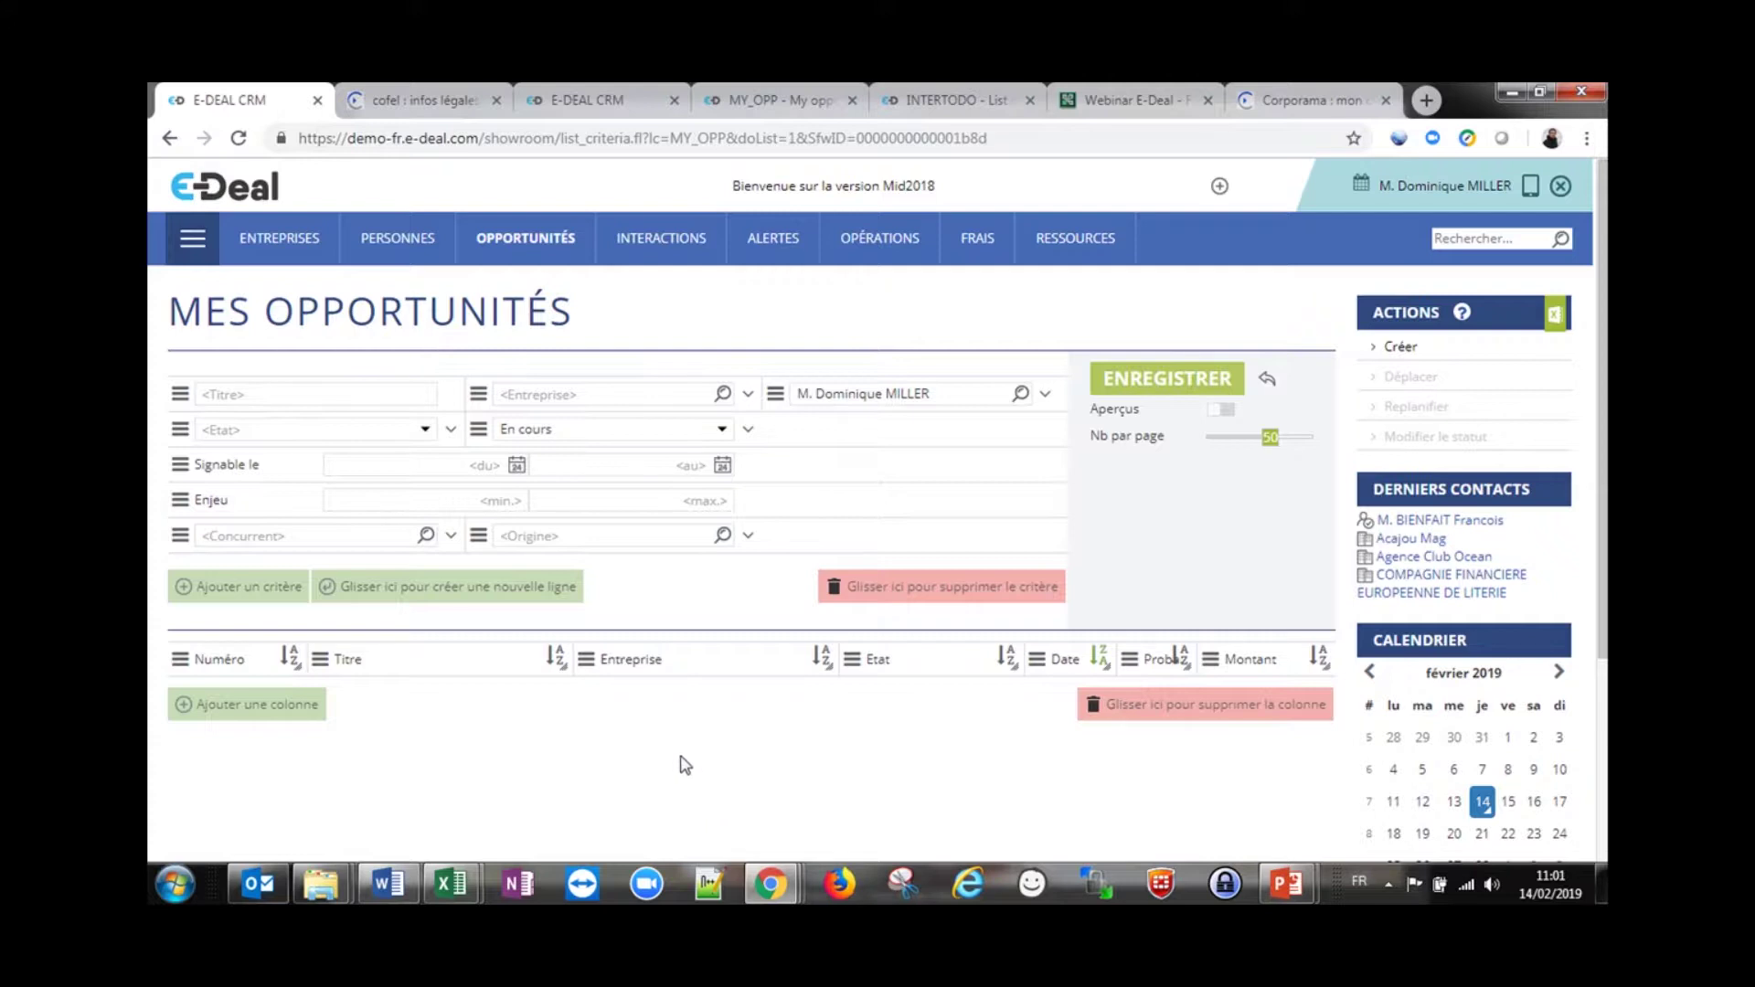
left_click_drag(478, 536, 804, 433)
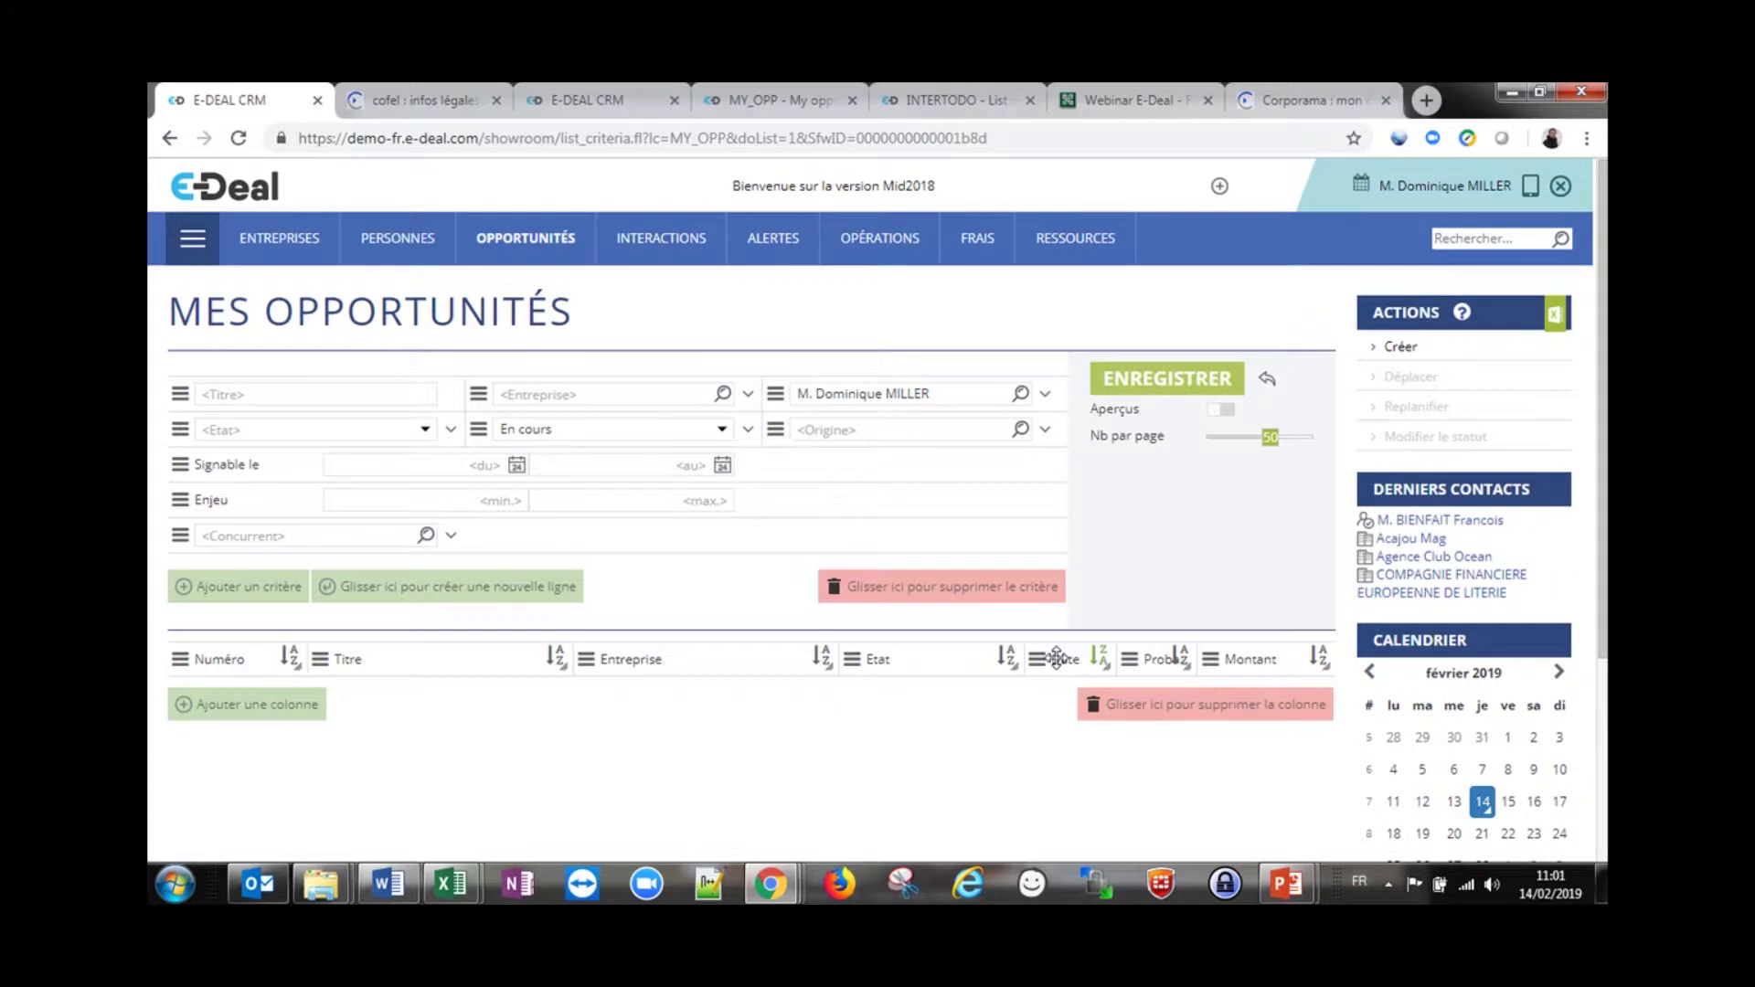
Remove the Proba. column and add an Info concurrence column between Entreprise and Etat
left_click_drag(1165, 665, 1159, 715)
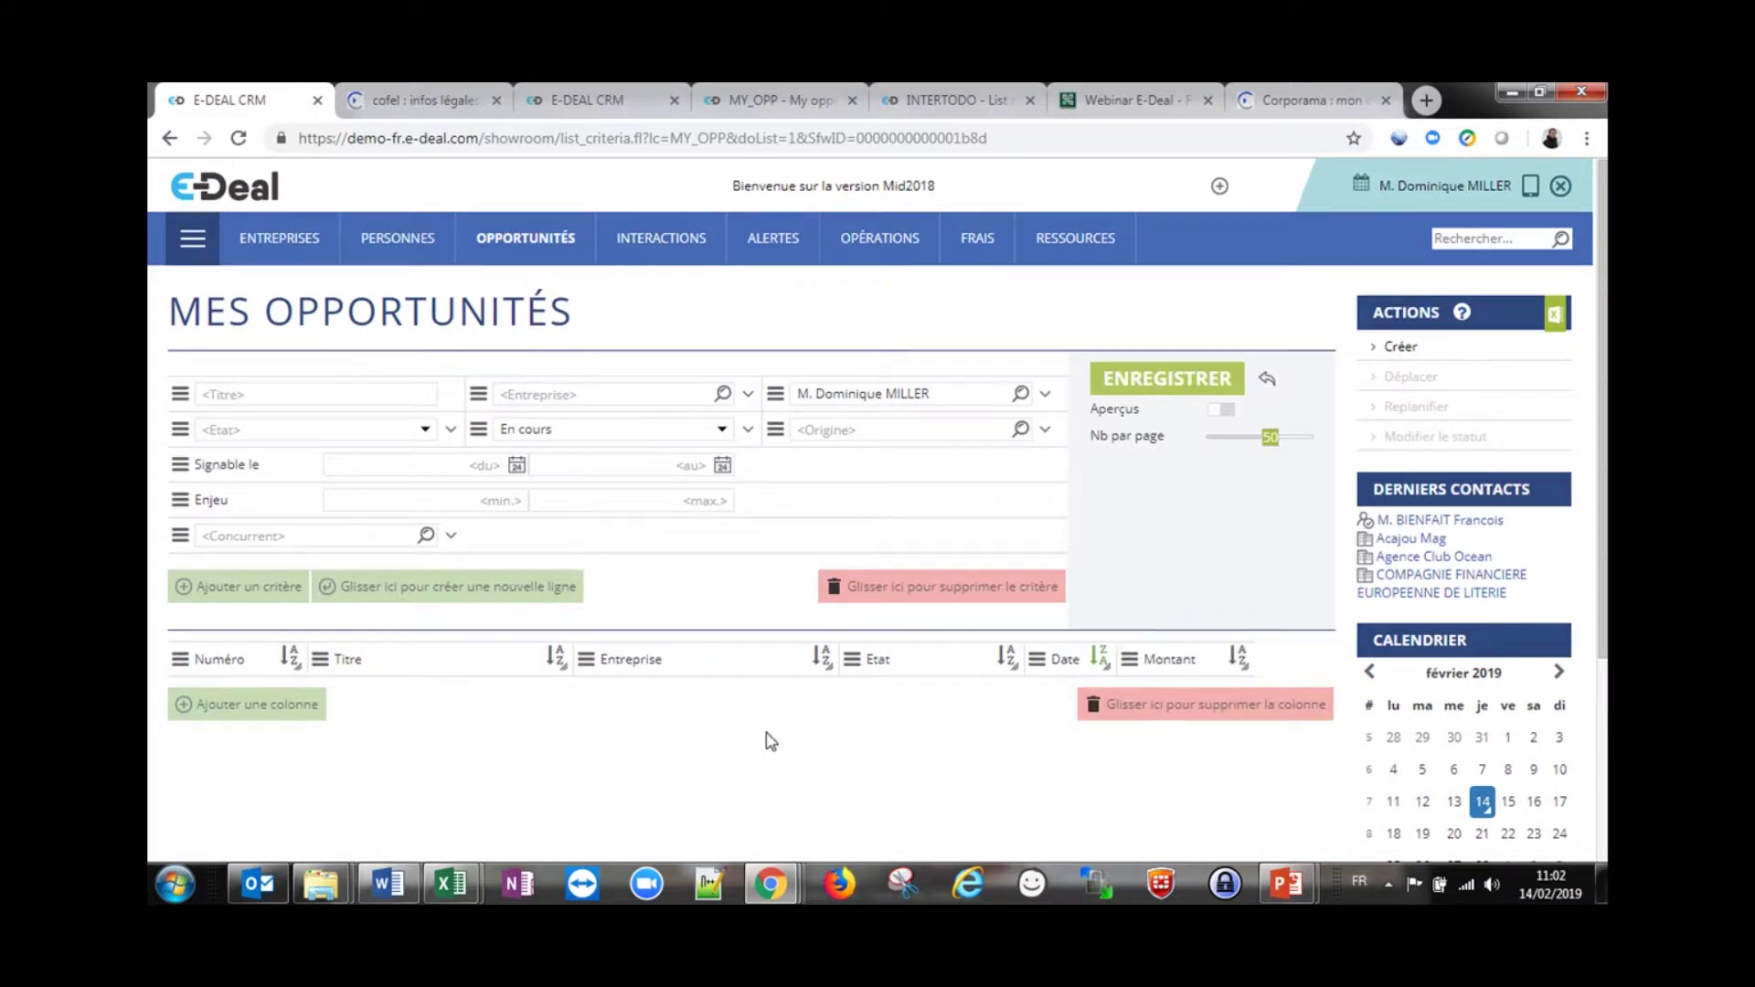
left_click(293, 719)
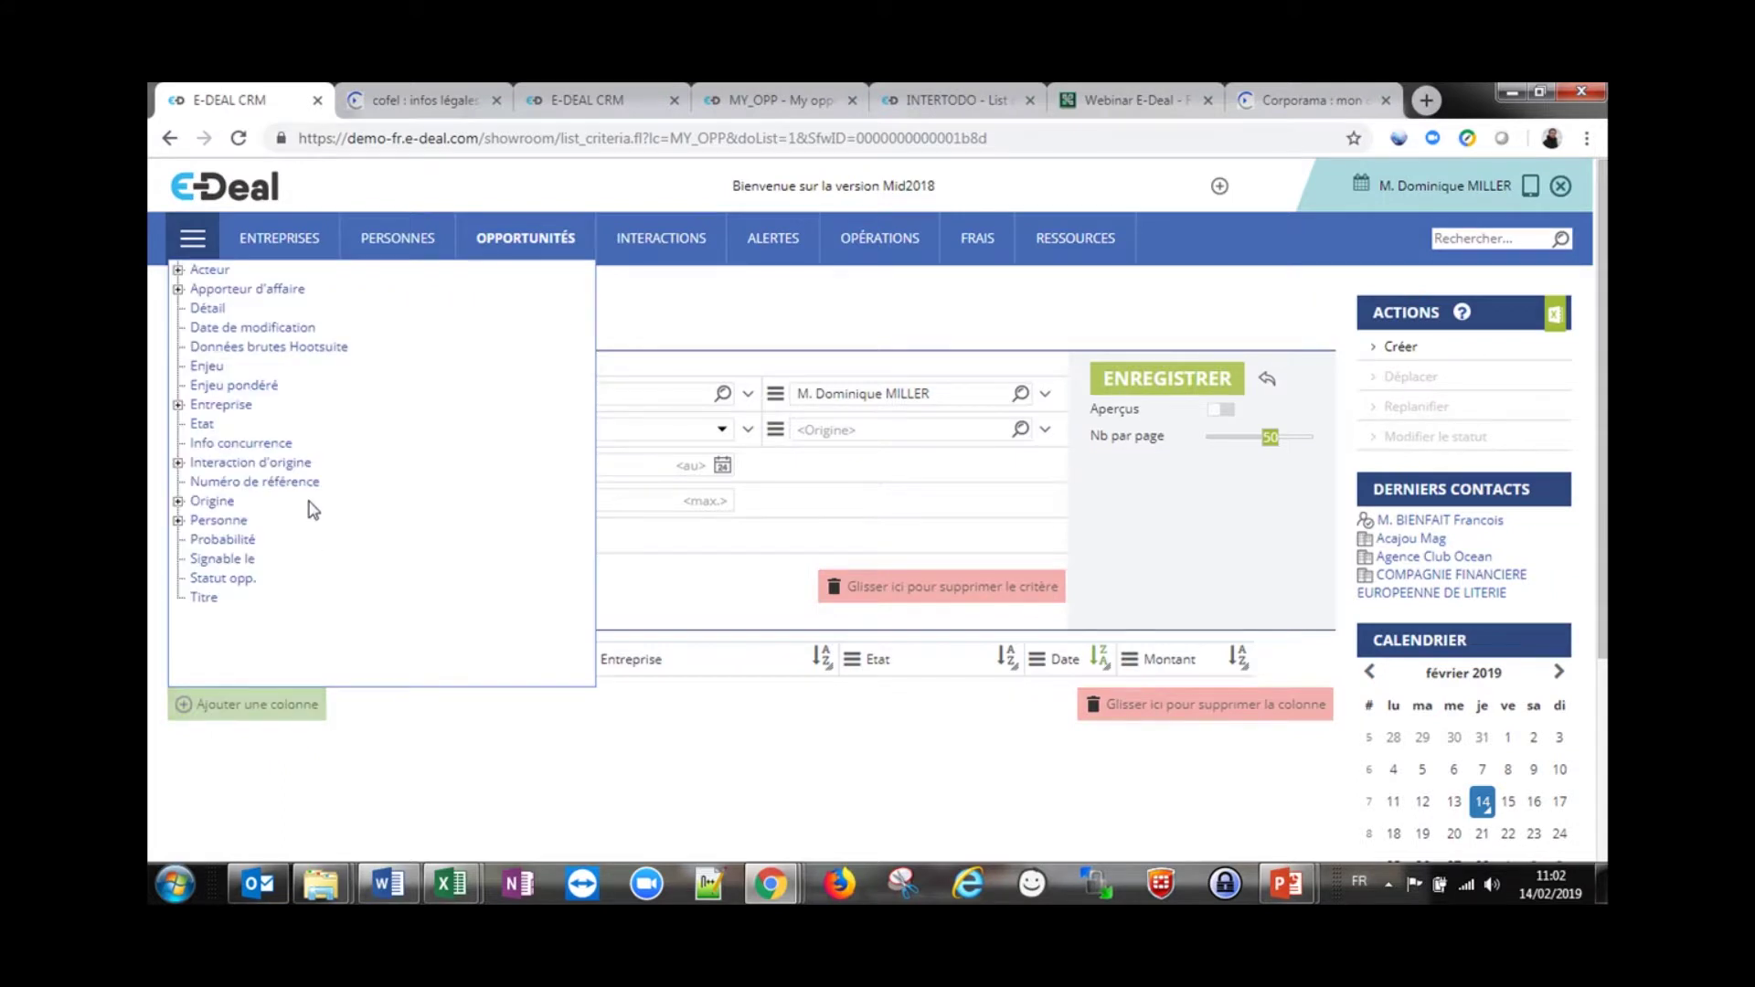
left_click(261, 444)
left_click_drag(1268, 662, 868, 651)
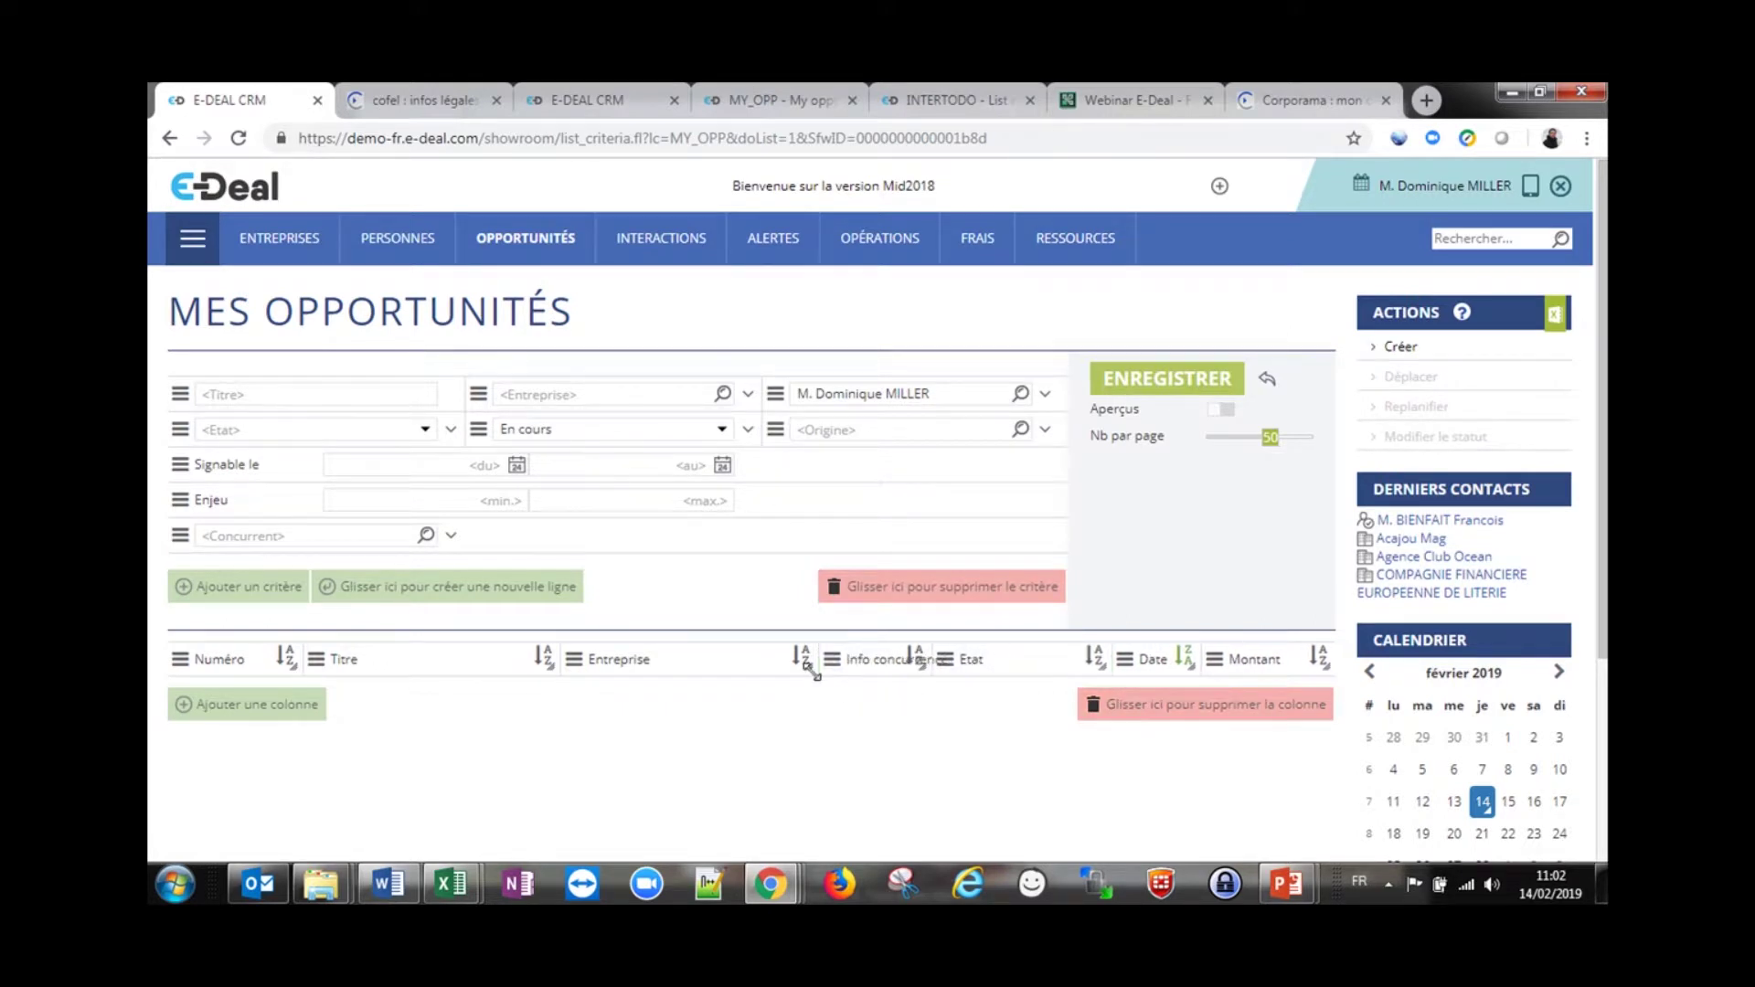
Narrow the Entreprise and Titre columns and widen the Info concurrence column
left_click_drag(810, 668, 736, 668)
left_click_drag(560, 668, 501, 668)
left_click_drag(797, 670, 938, 672)
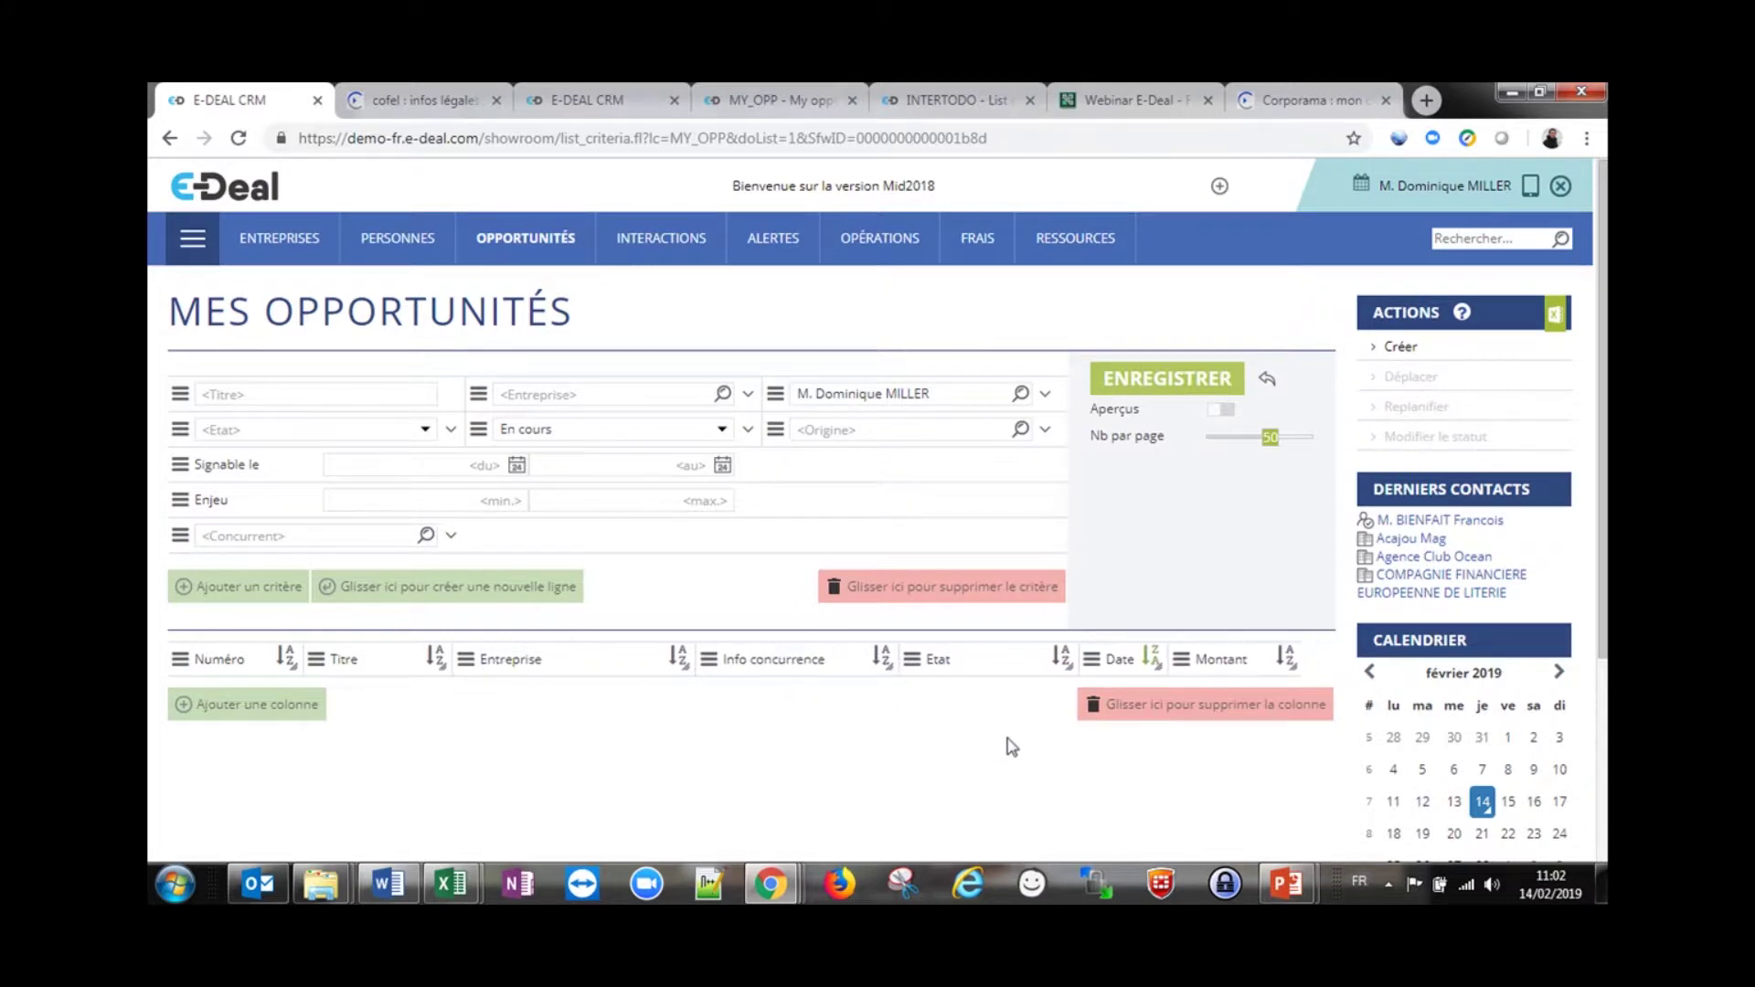
Save the customized list as a personal list named "Mes opportunités par concurrent" and run its search to review the results
left_click(1170, 380)
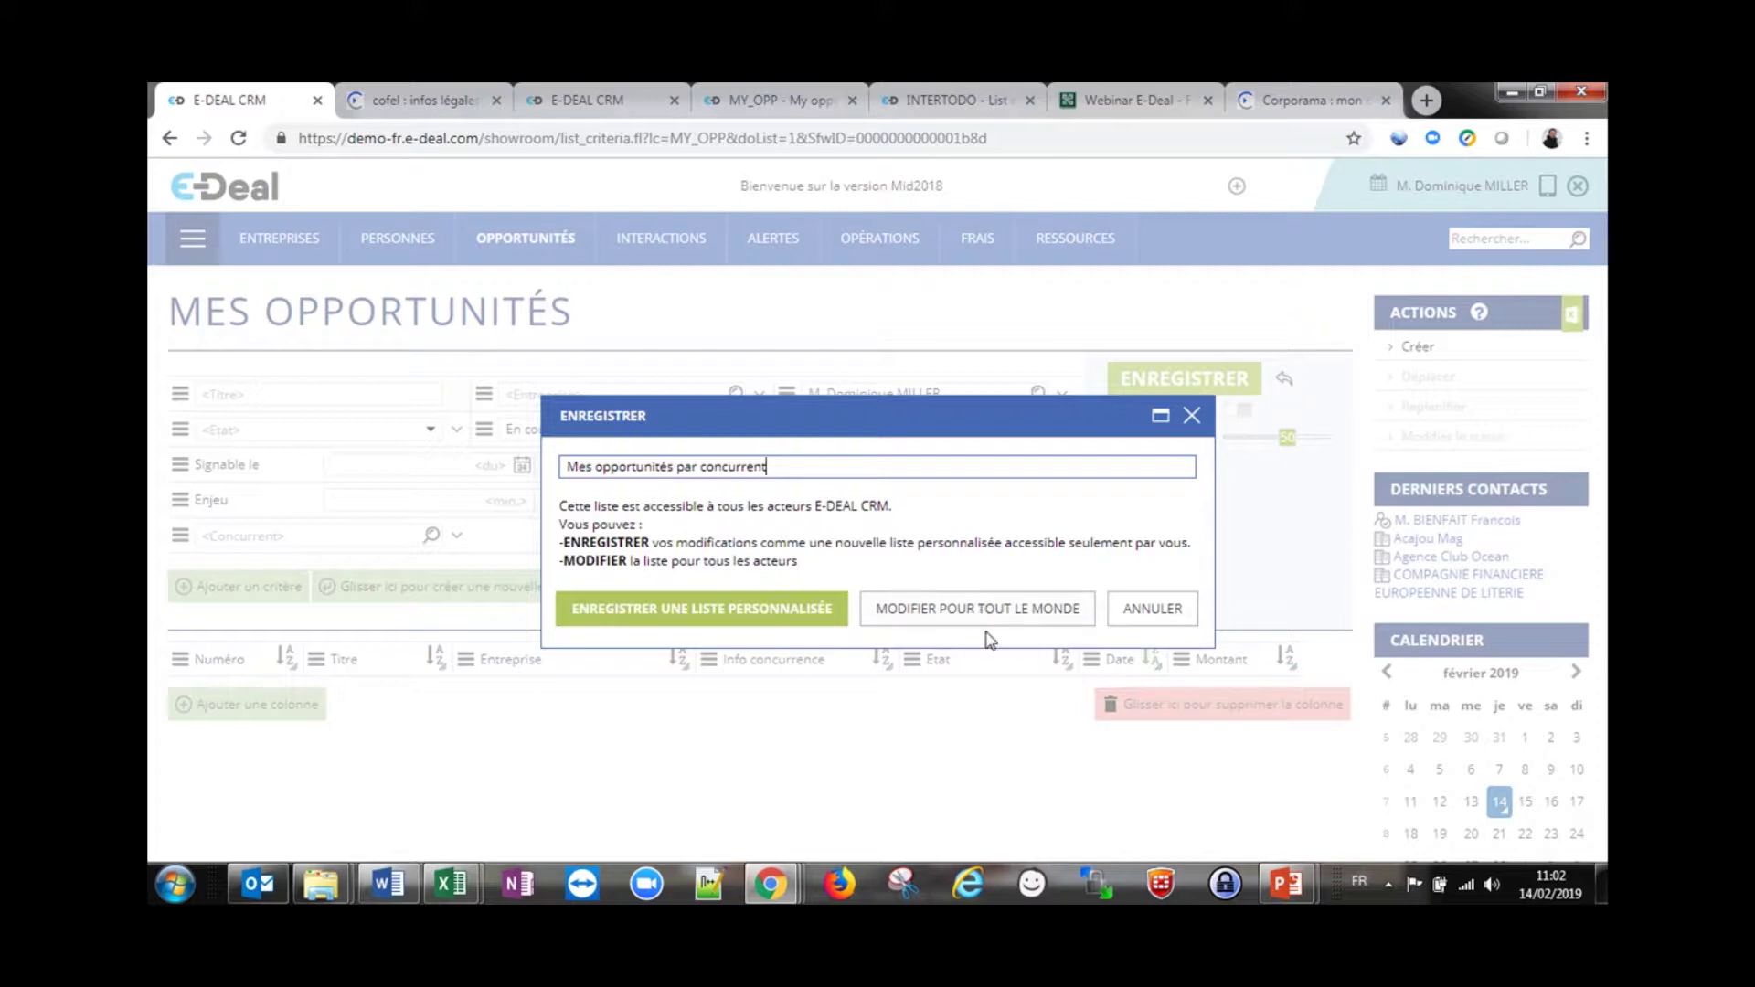
left_click(754, 611)
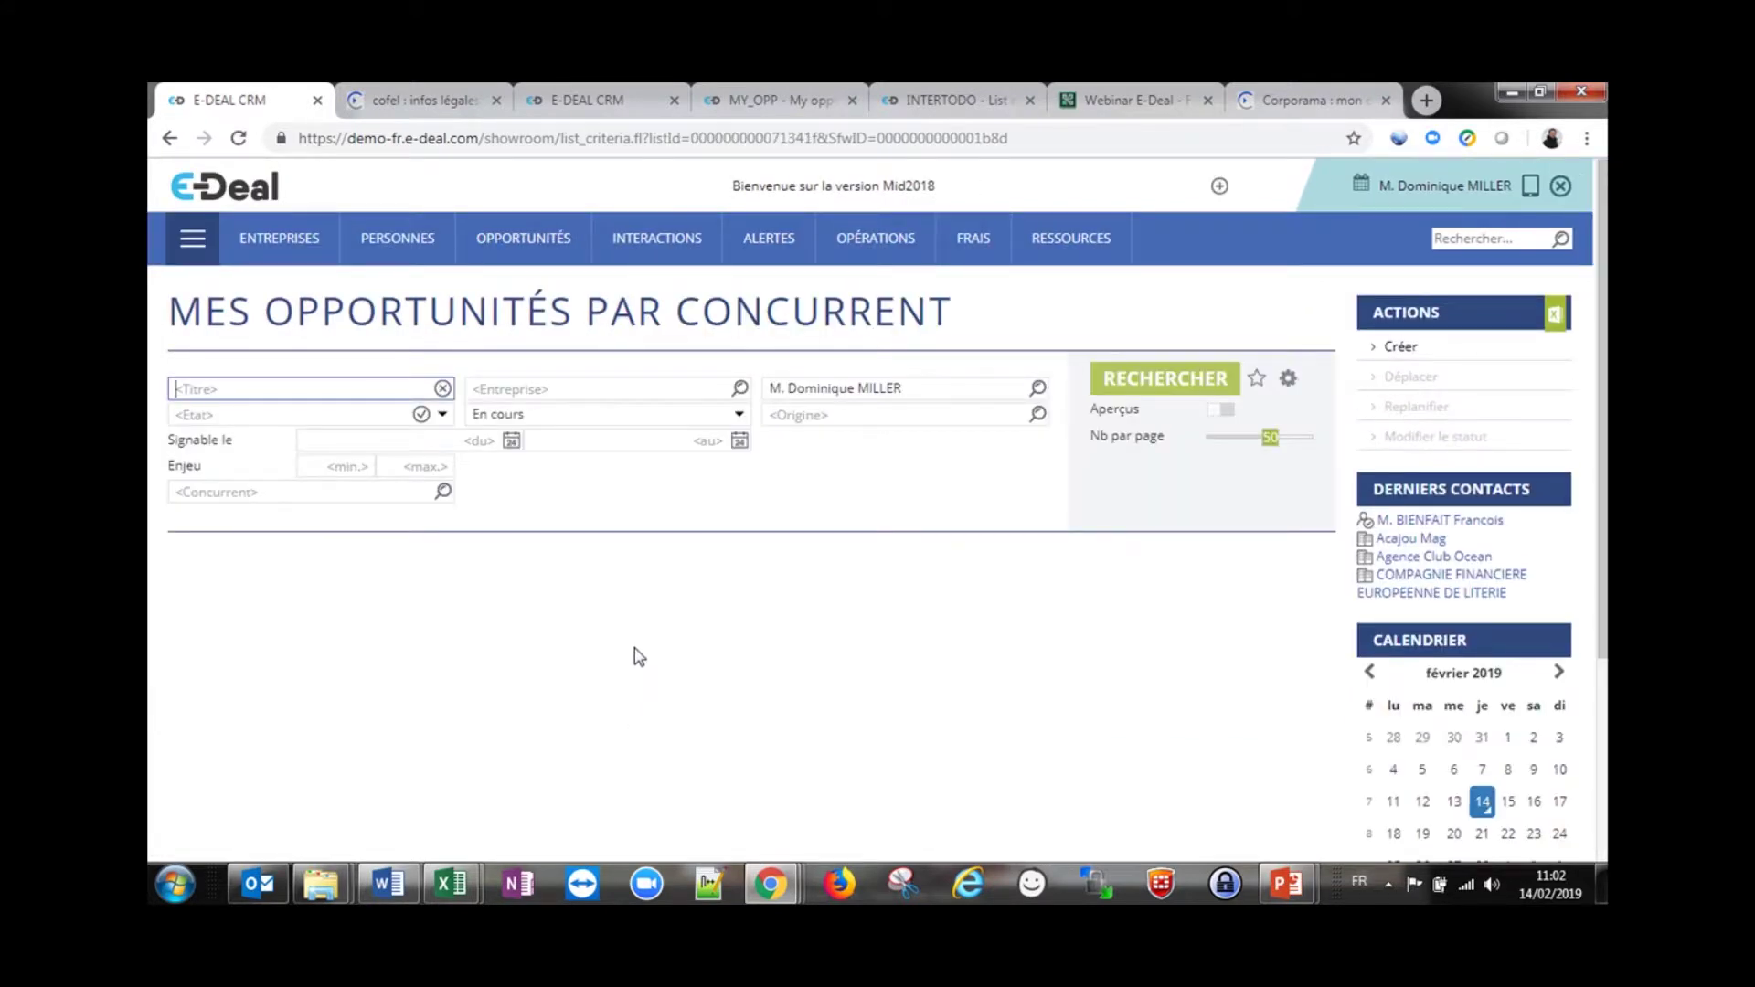
left_click(1184, 379)
left_click(366, 494)
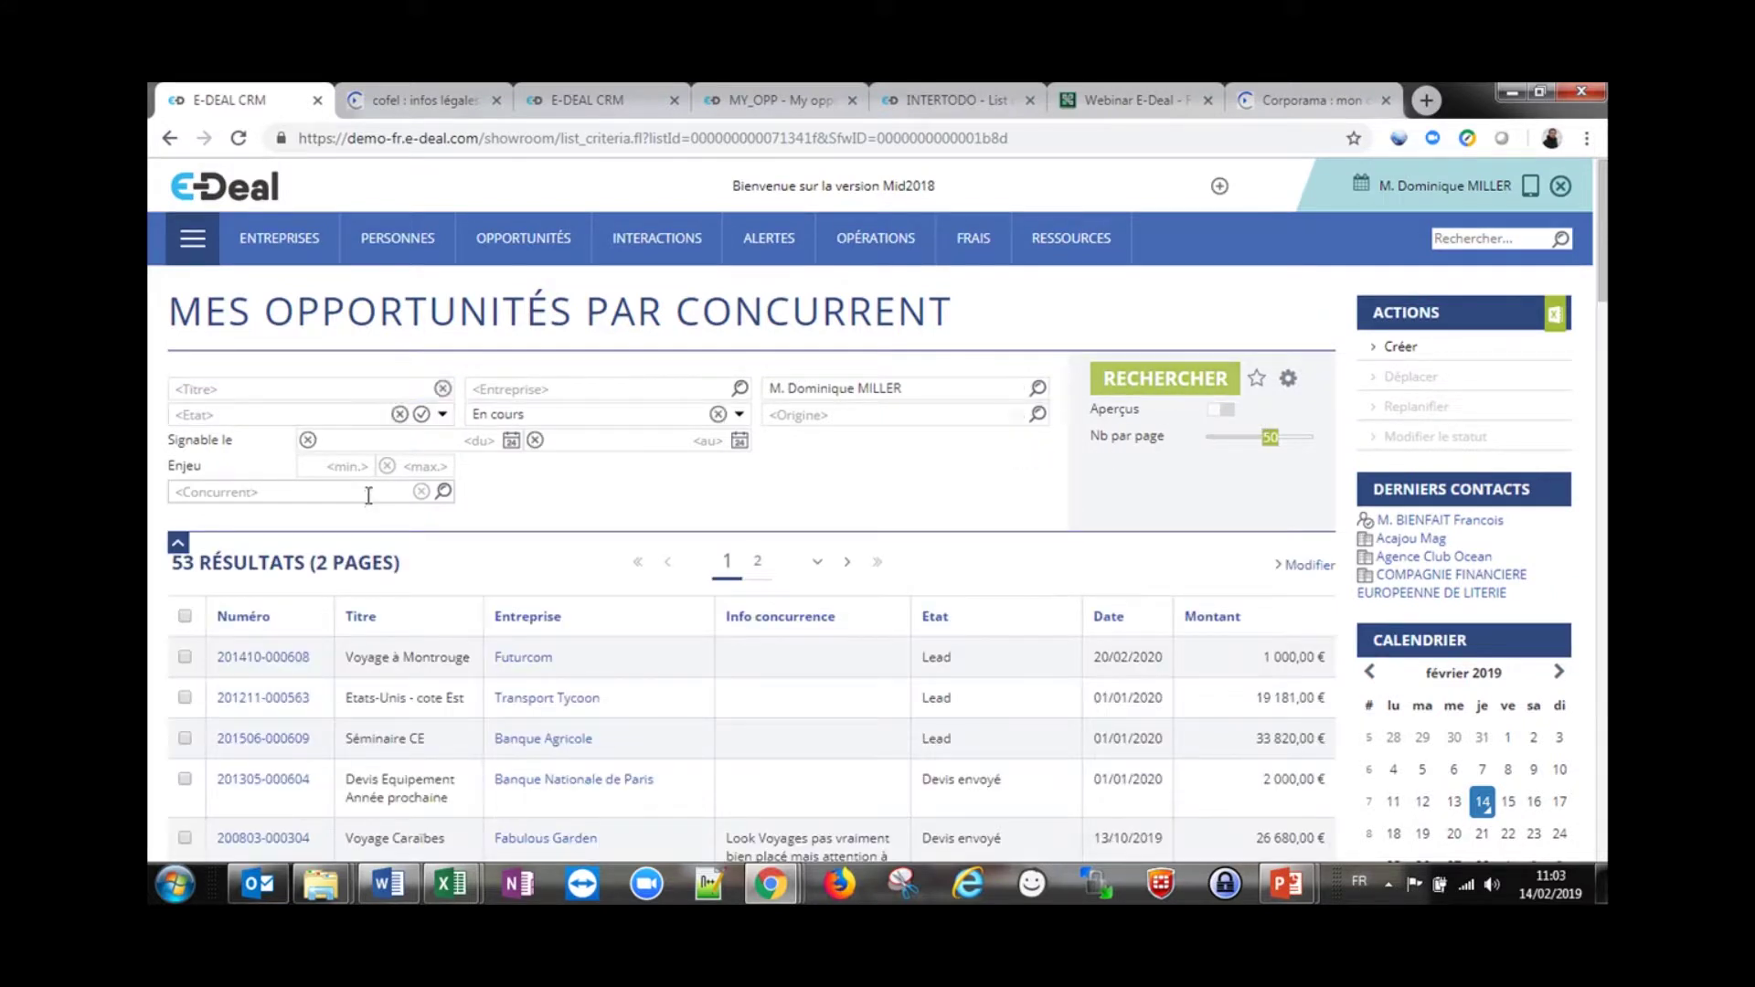
scroll(827, 631, "down", 7)
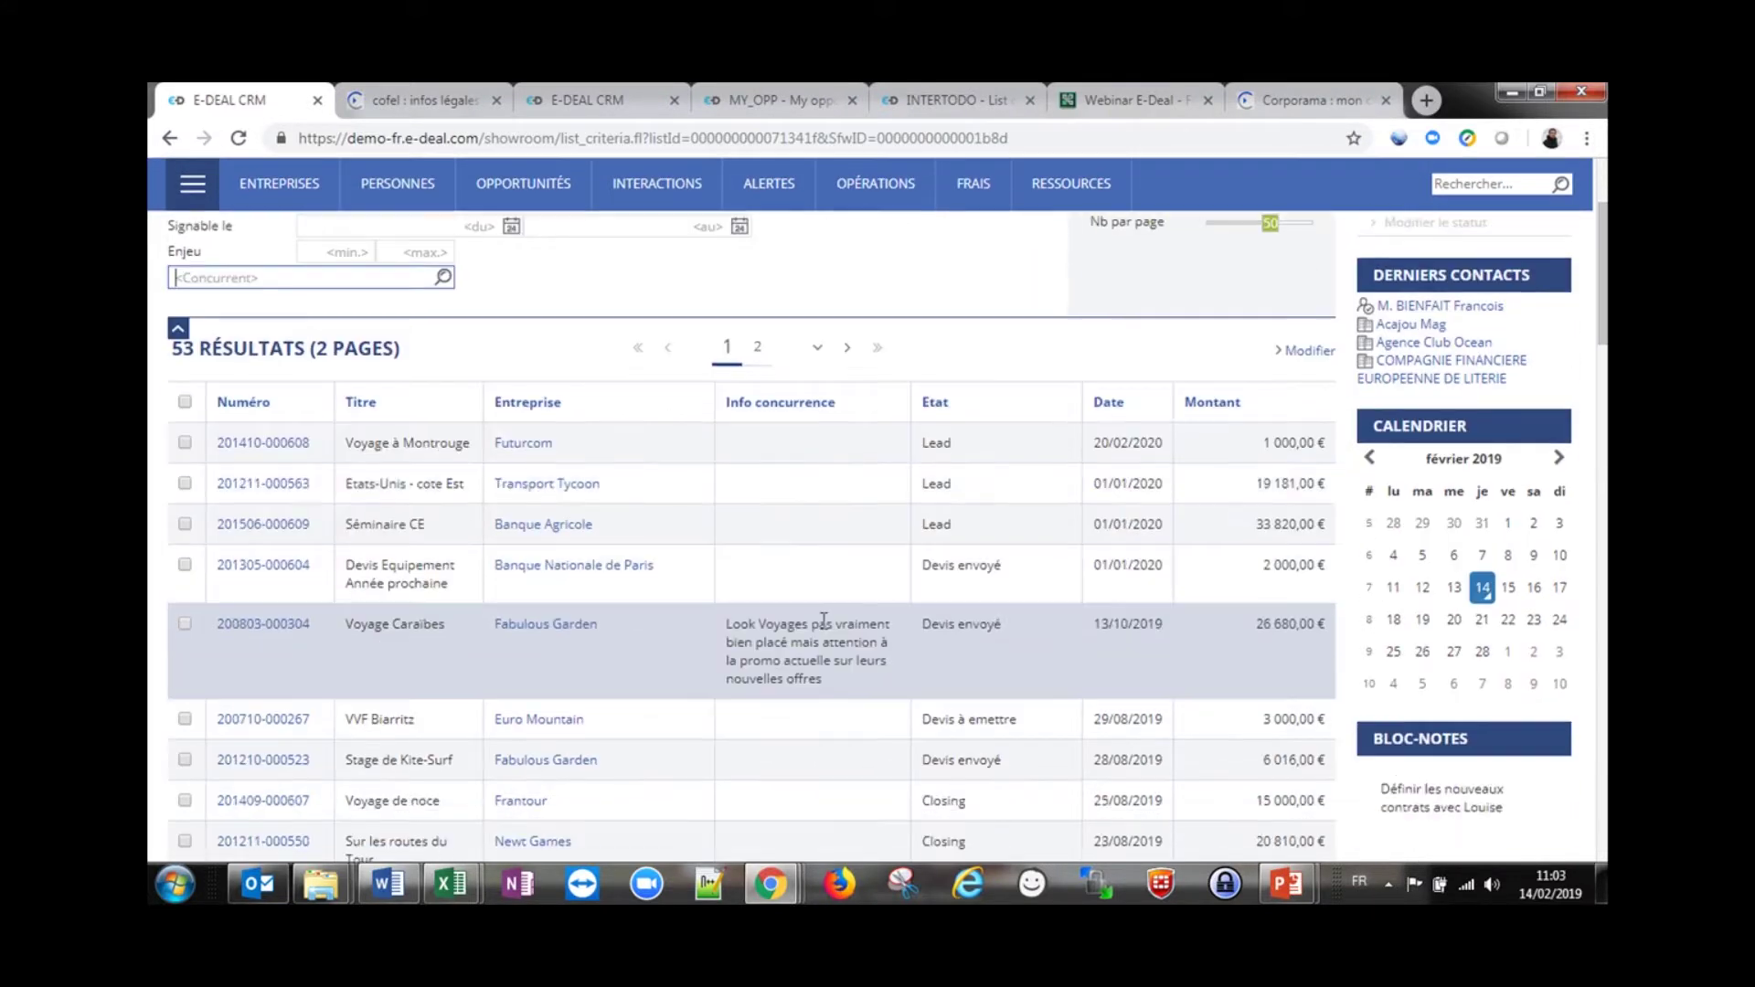
scroll(824, 620, "up", 7)
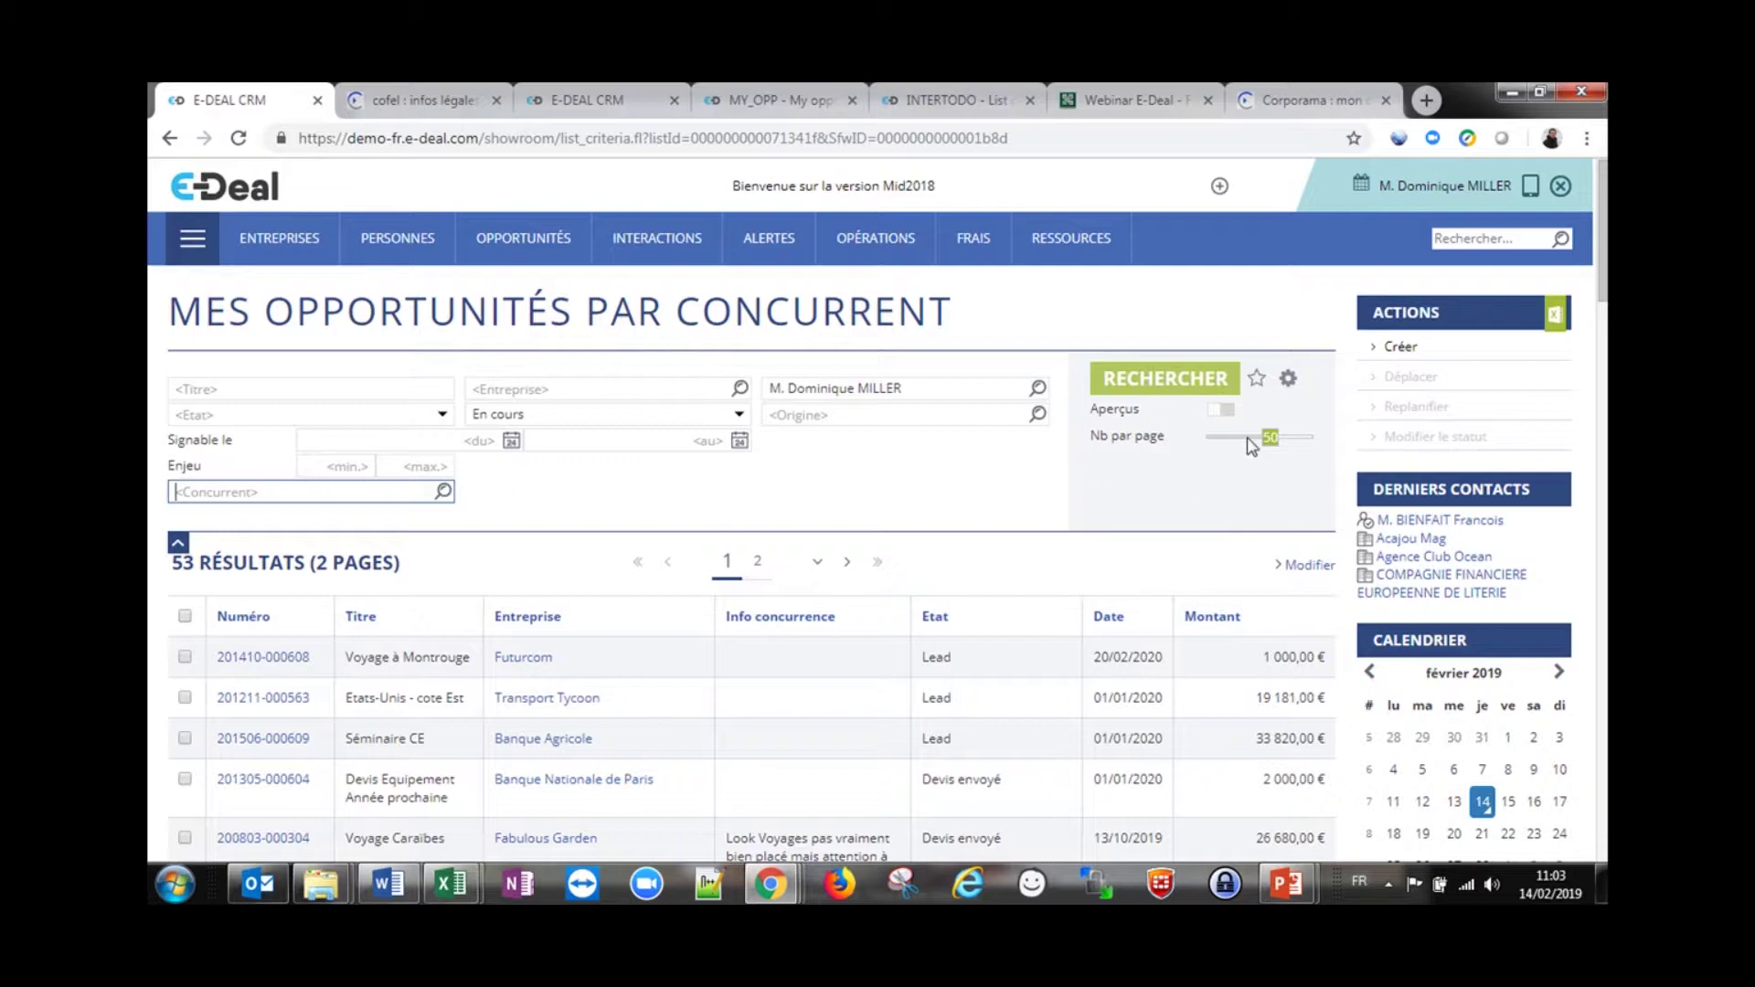
Mark the personal list as favourite and reopen Mes opportunités from the home page
left_click(1257, 377)
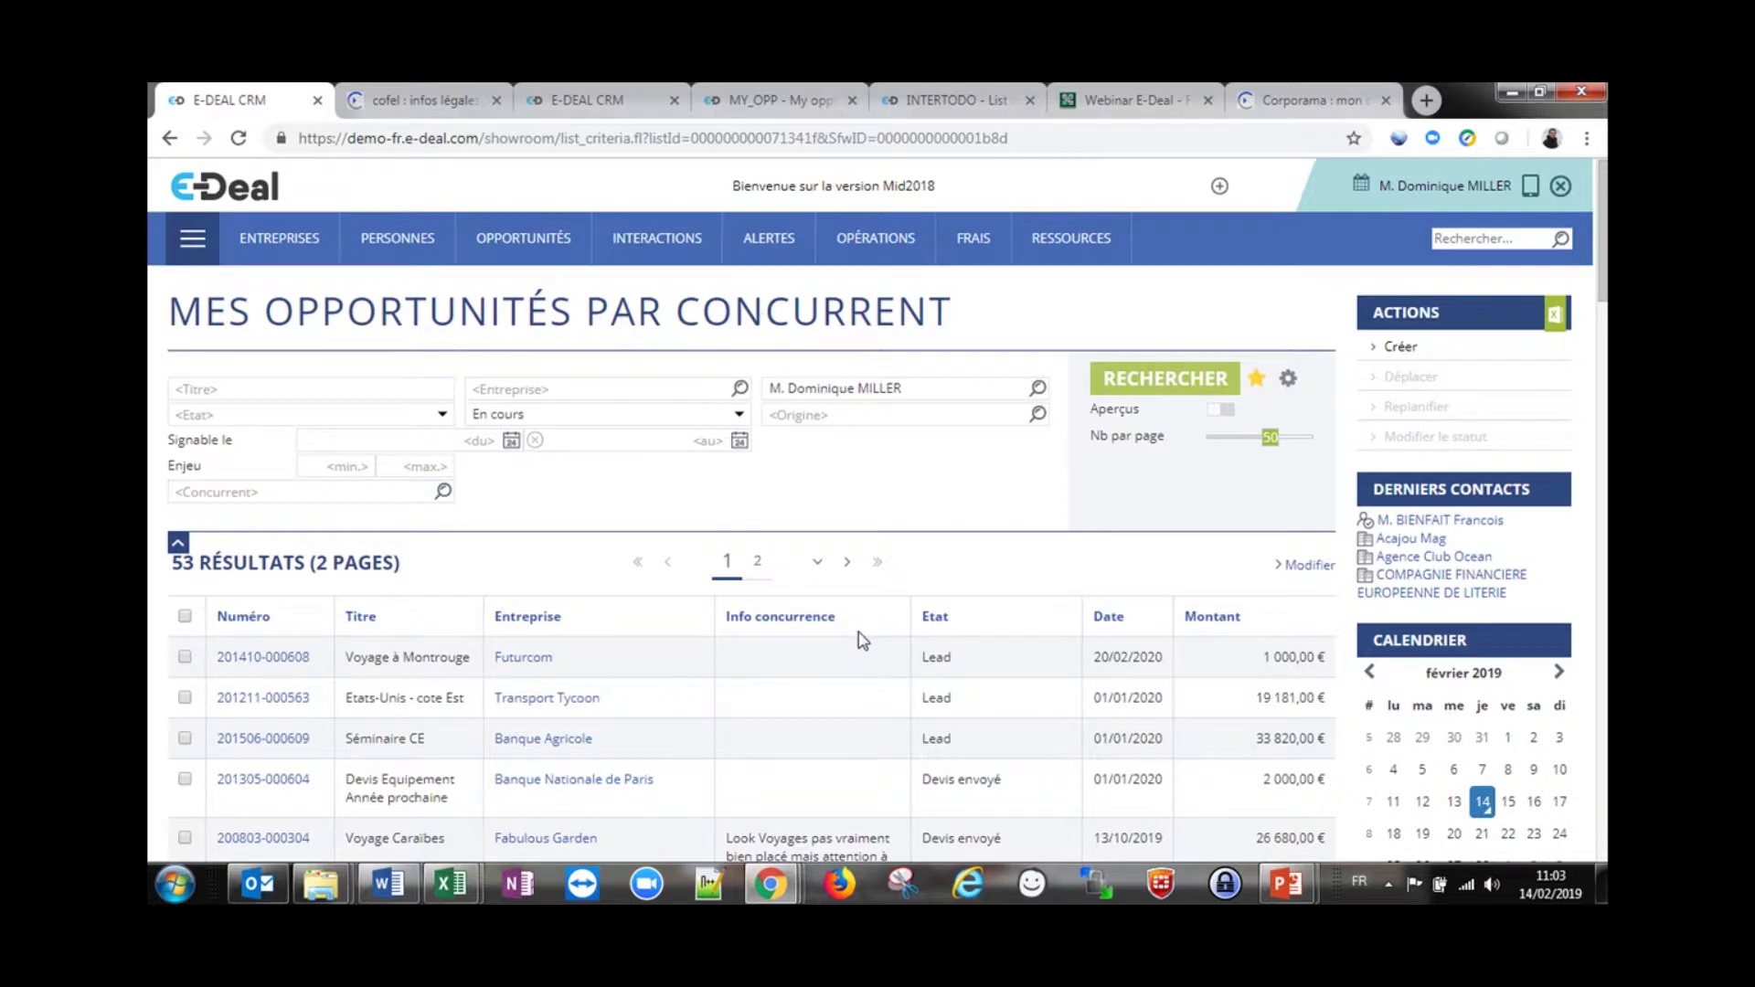
mouse_move(560, 259)
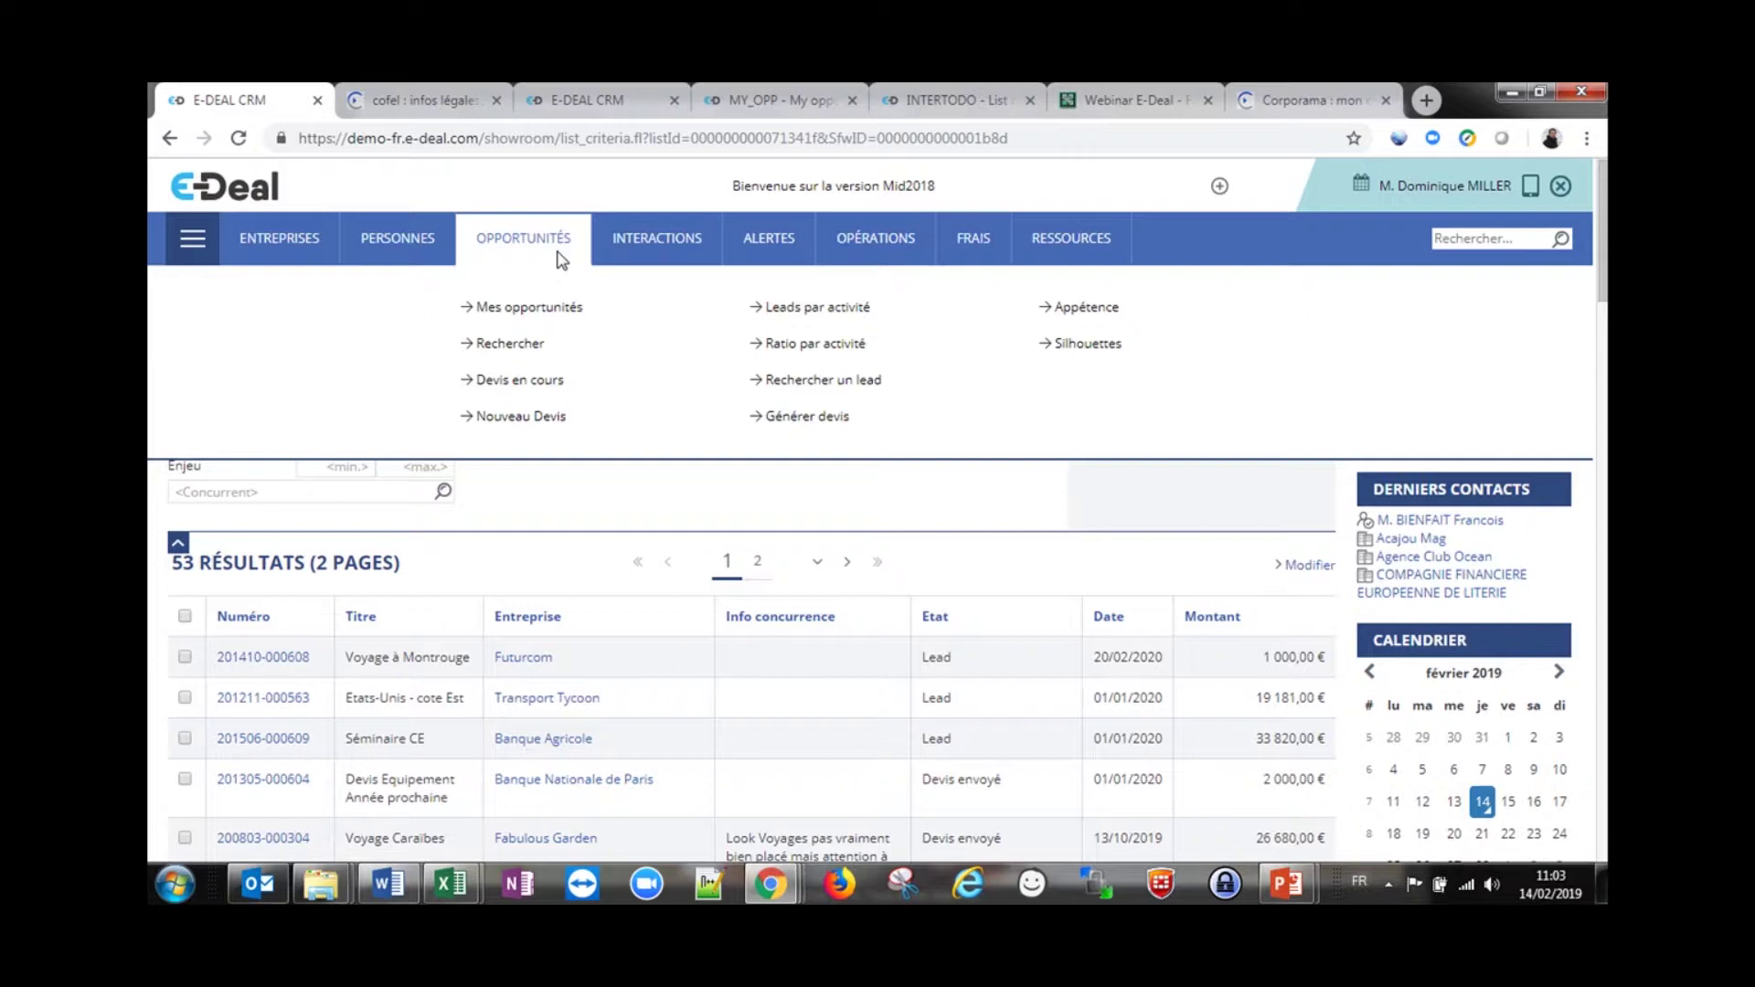
left_click(234, 192)
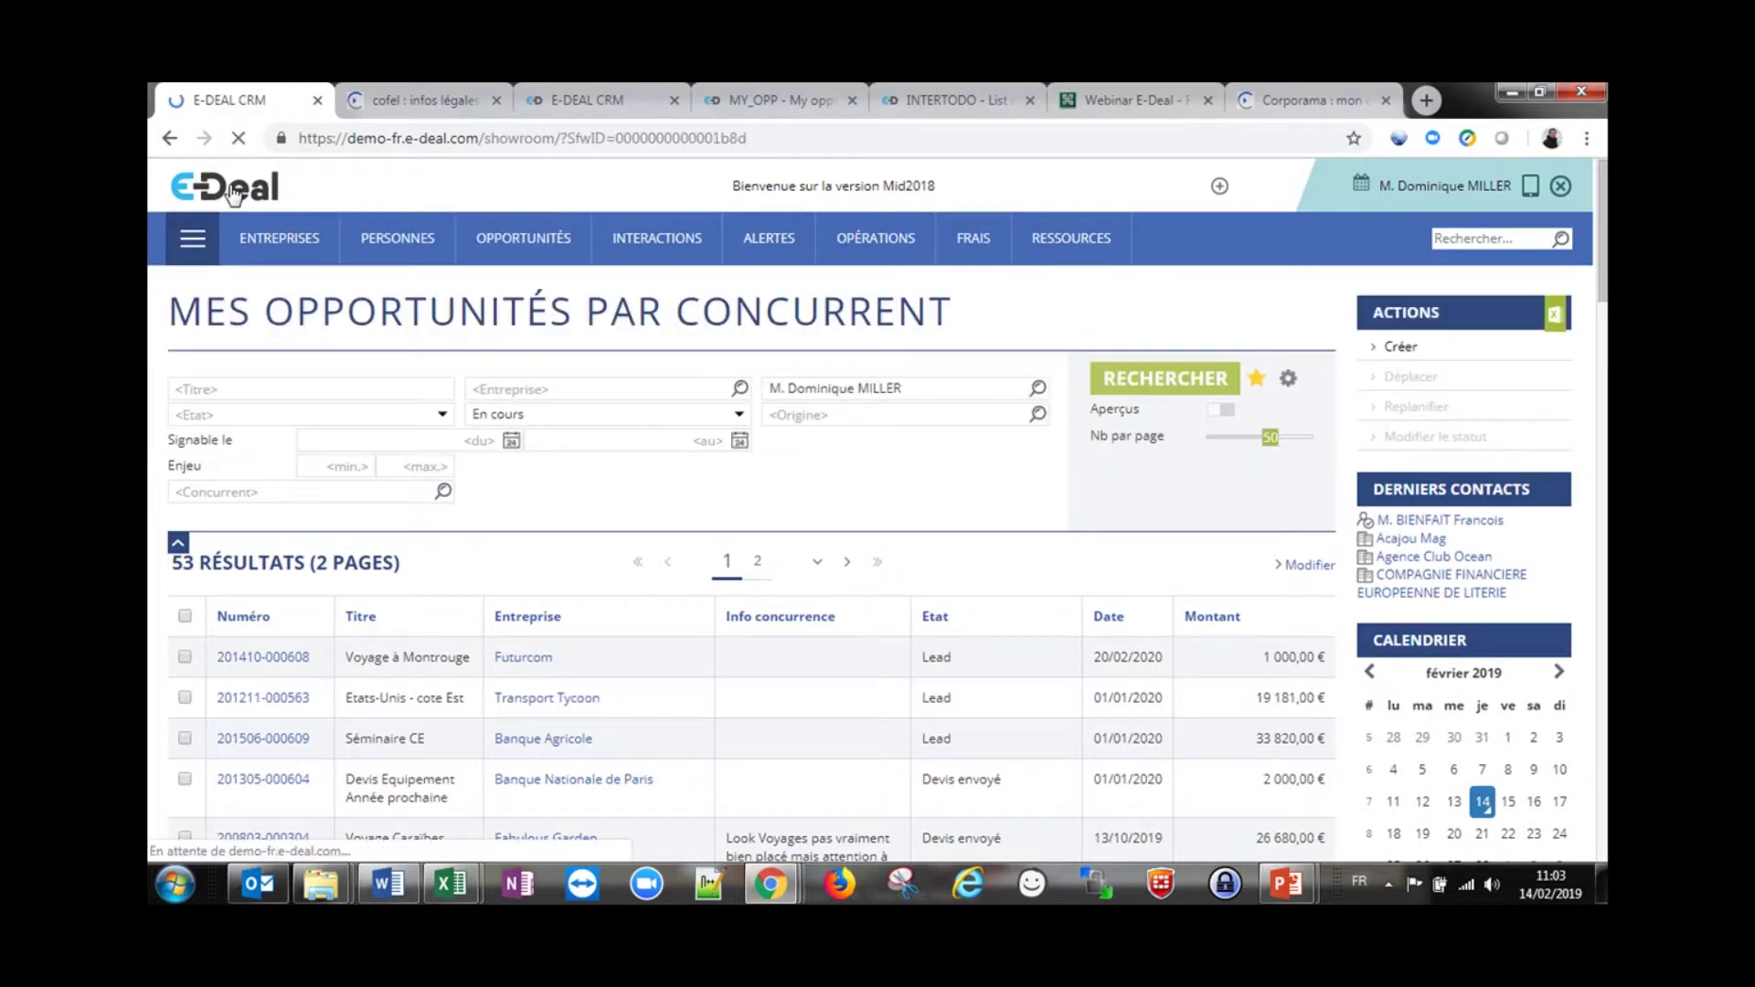
mouse_move(524, 243)
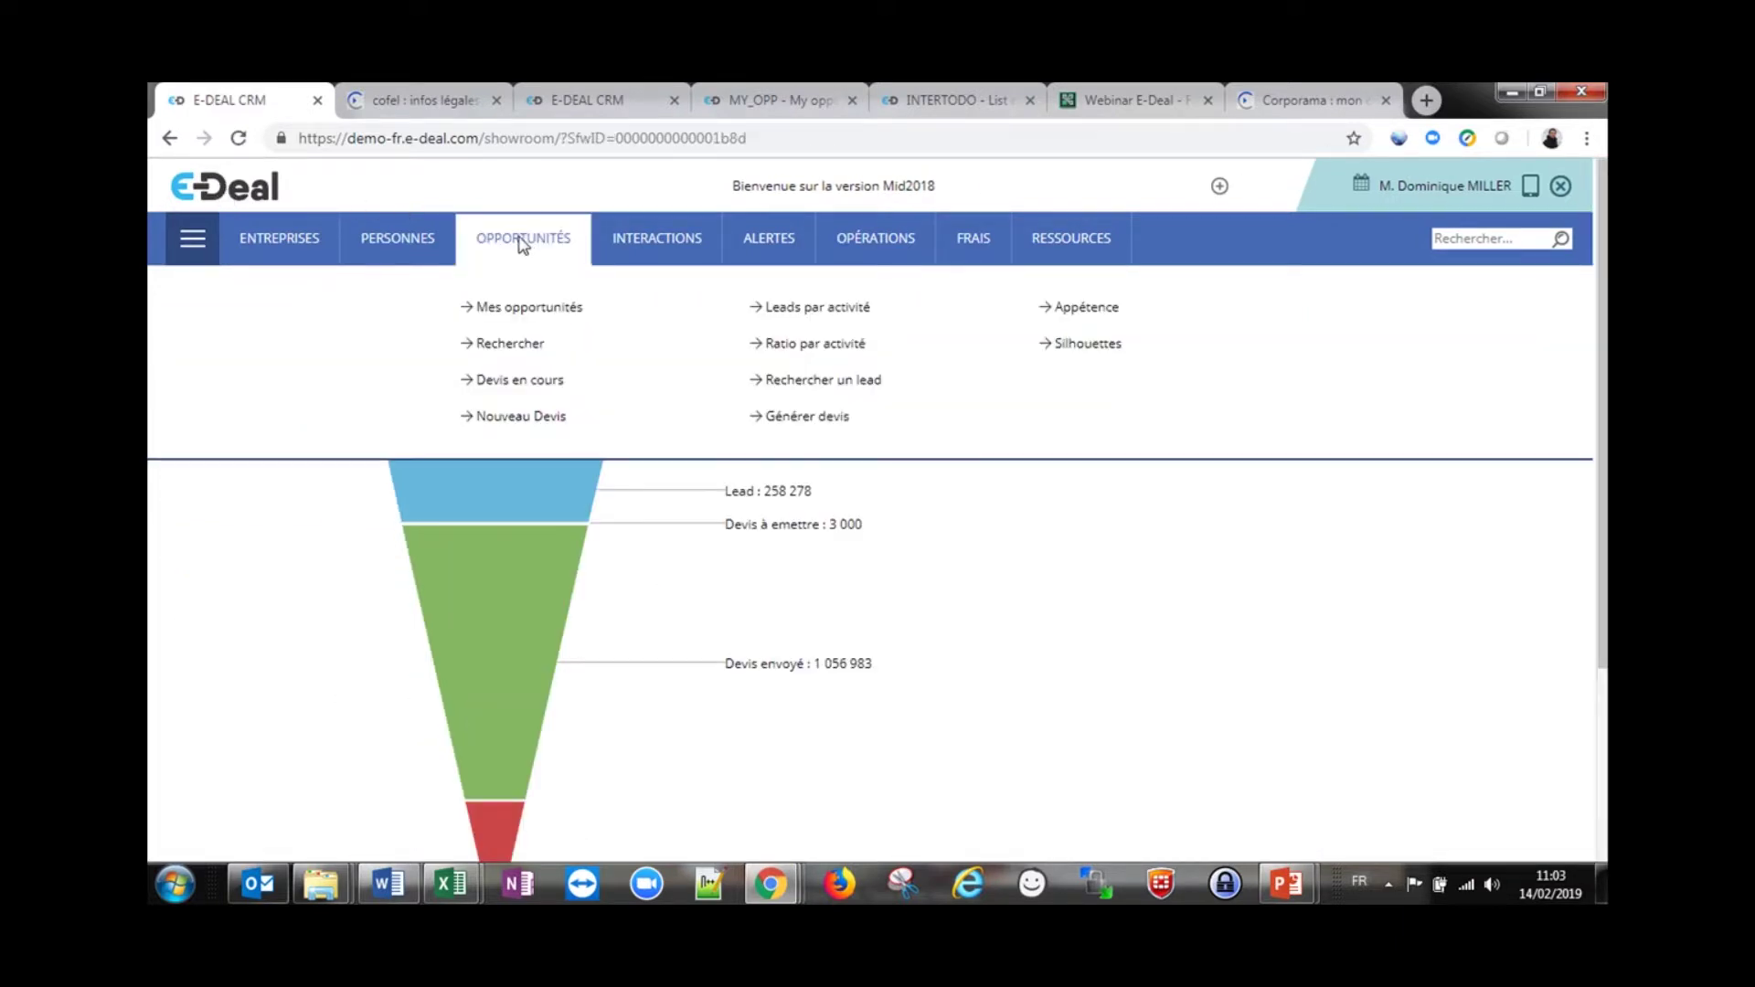
left_click(536, 312)
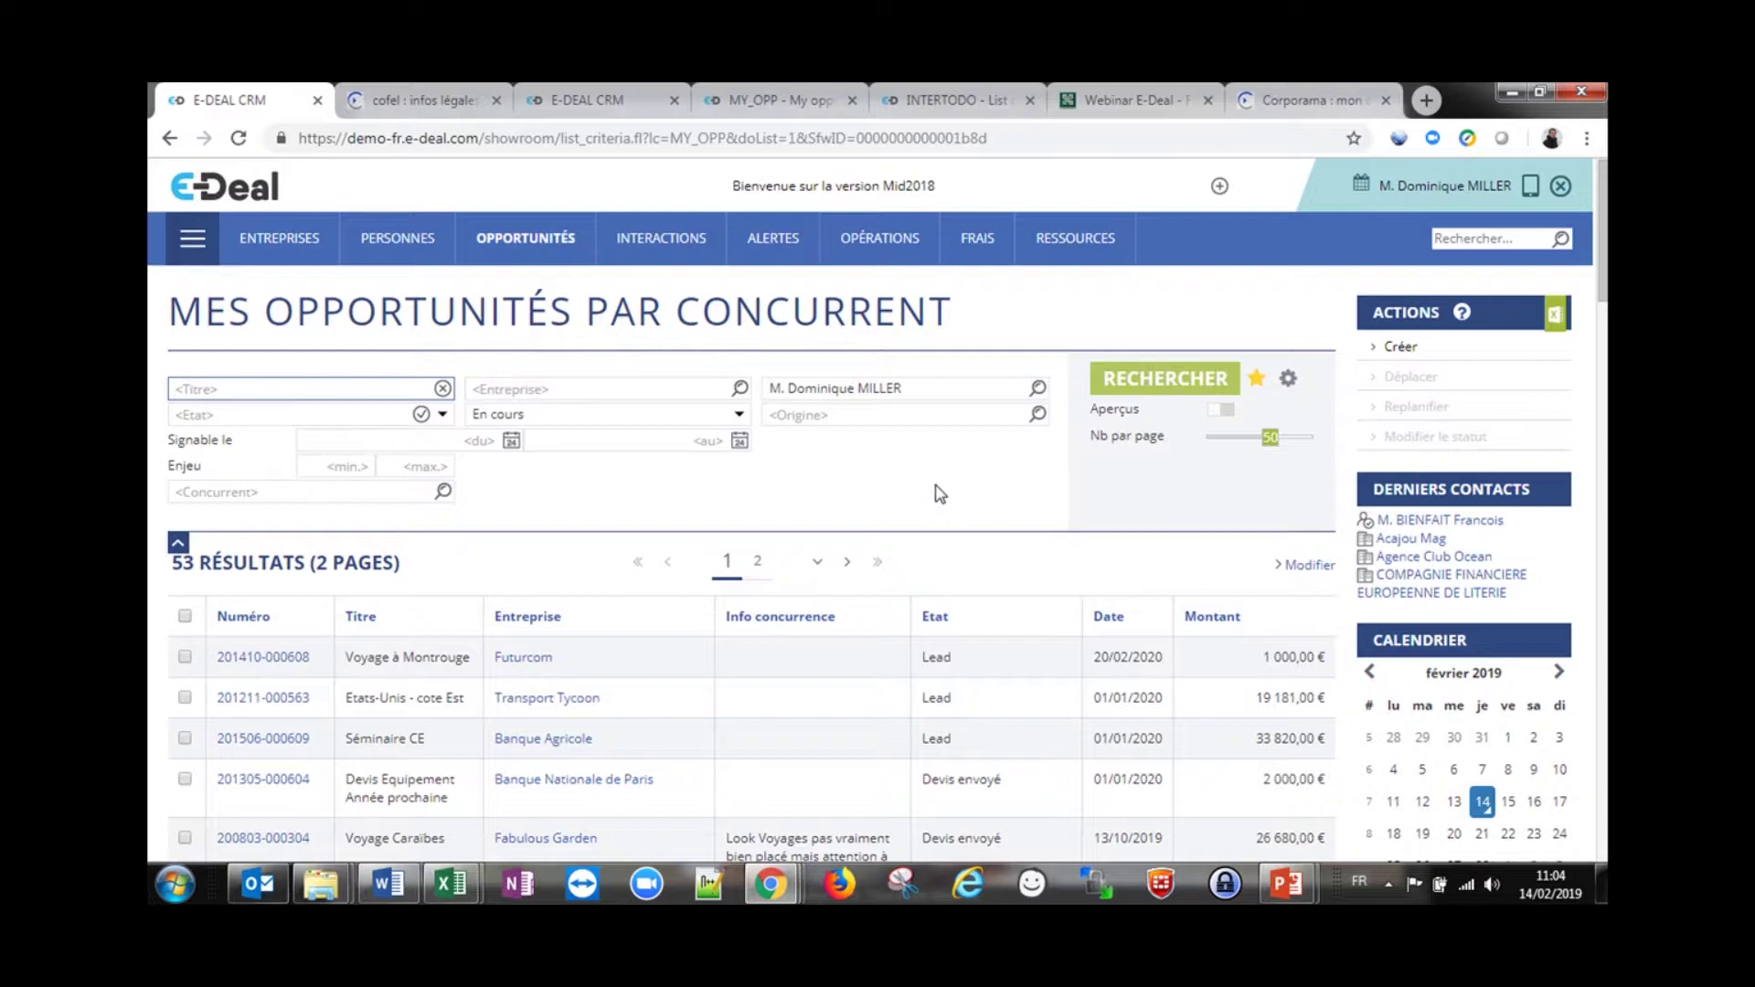
Customize the list again and set its Etat criterion to Lead and Devis à emettre
left_click(1288, 377)
left_click(1257, 448)
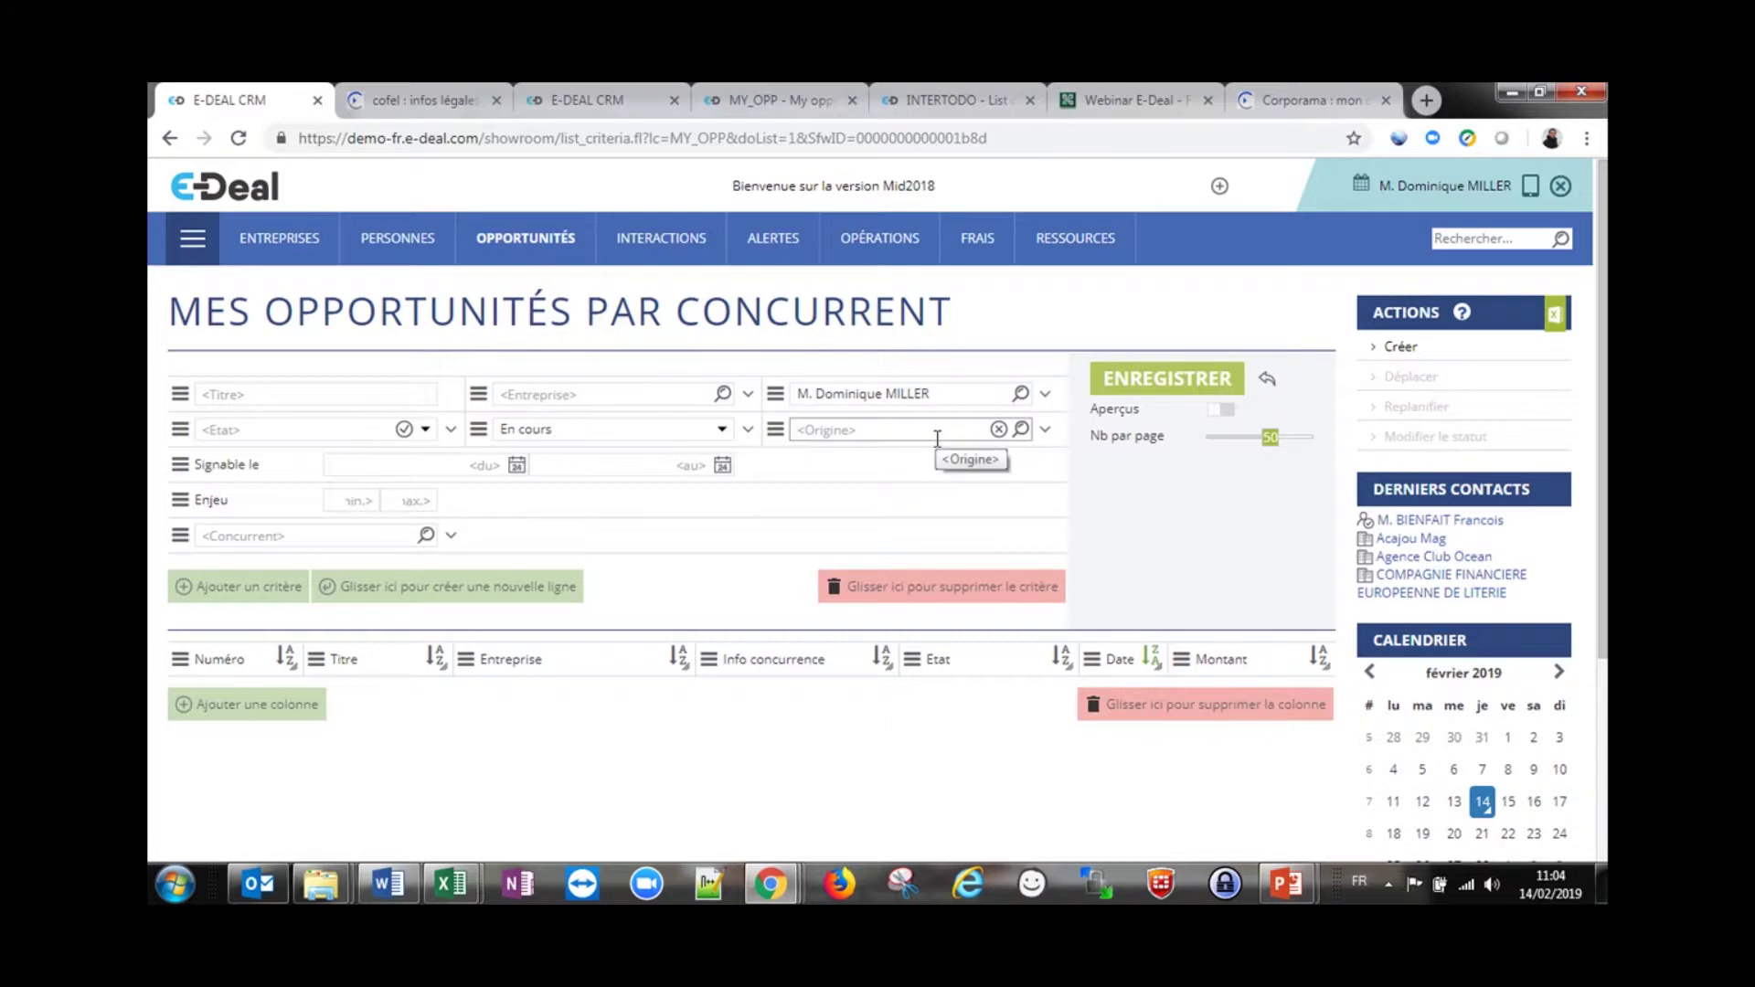
left_click(425, 428)
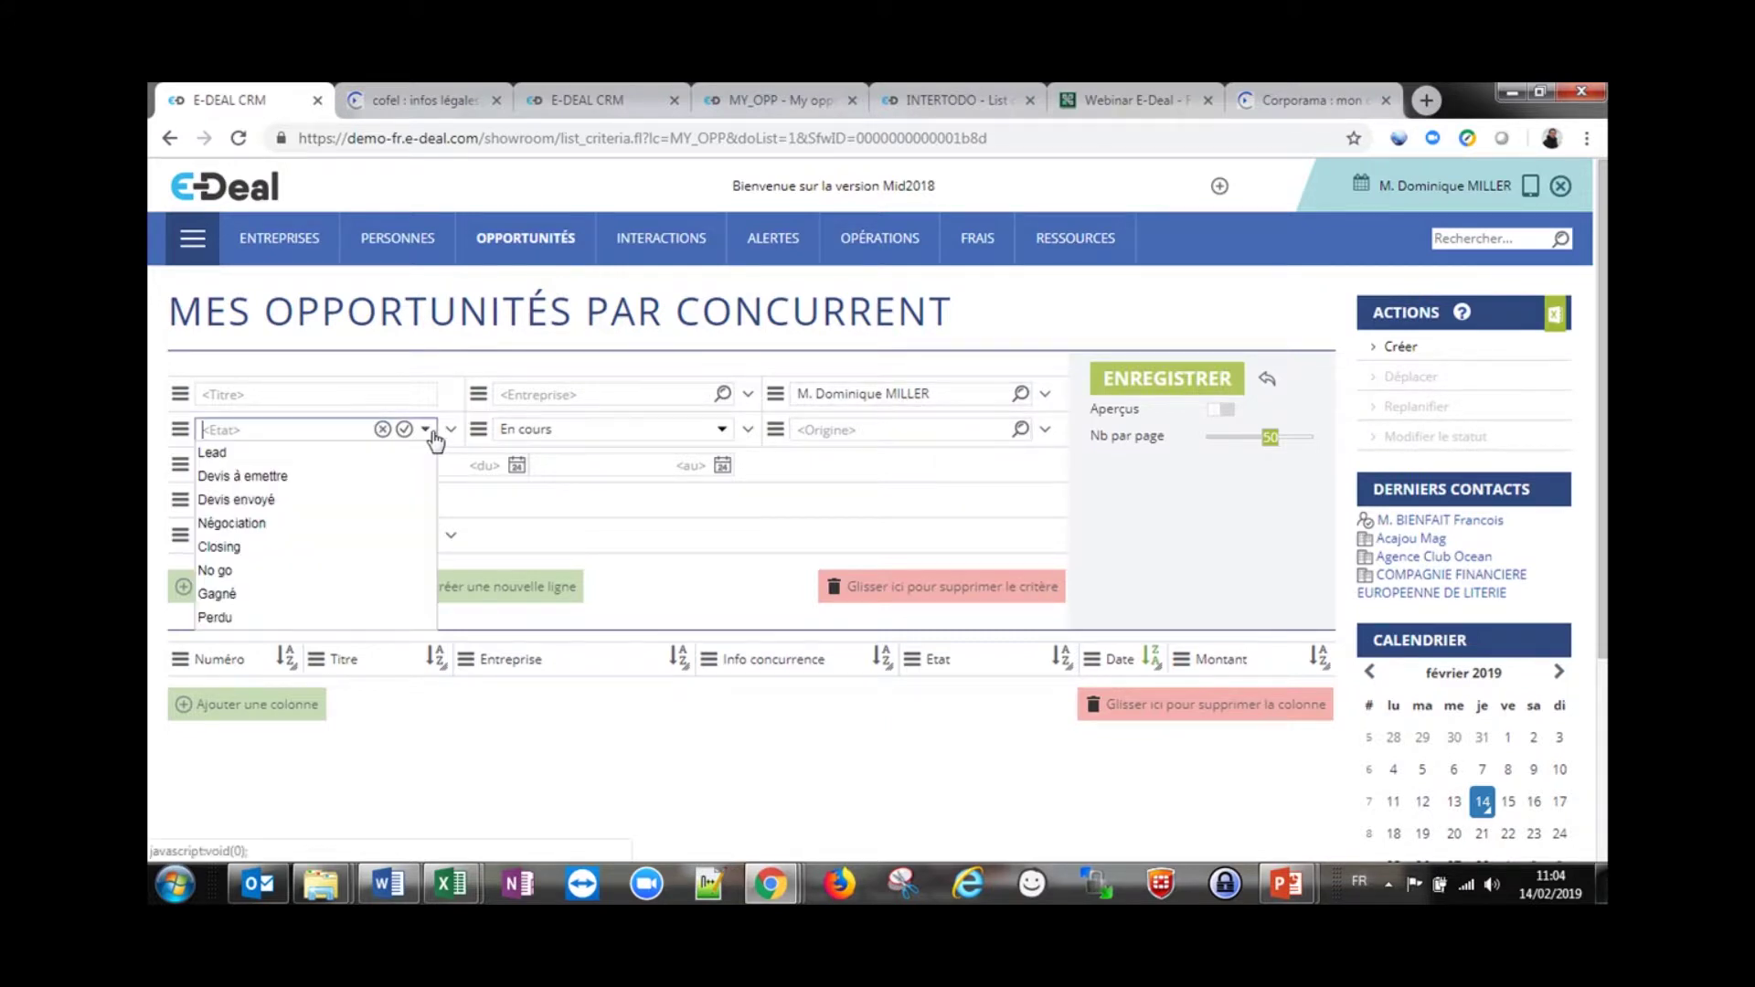
left_click(383, 454)
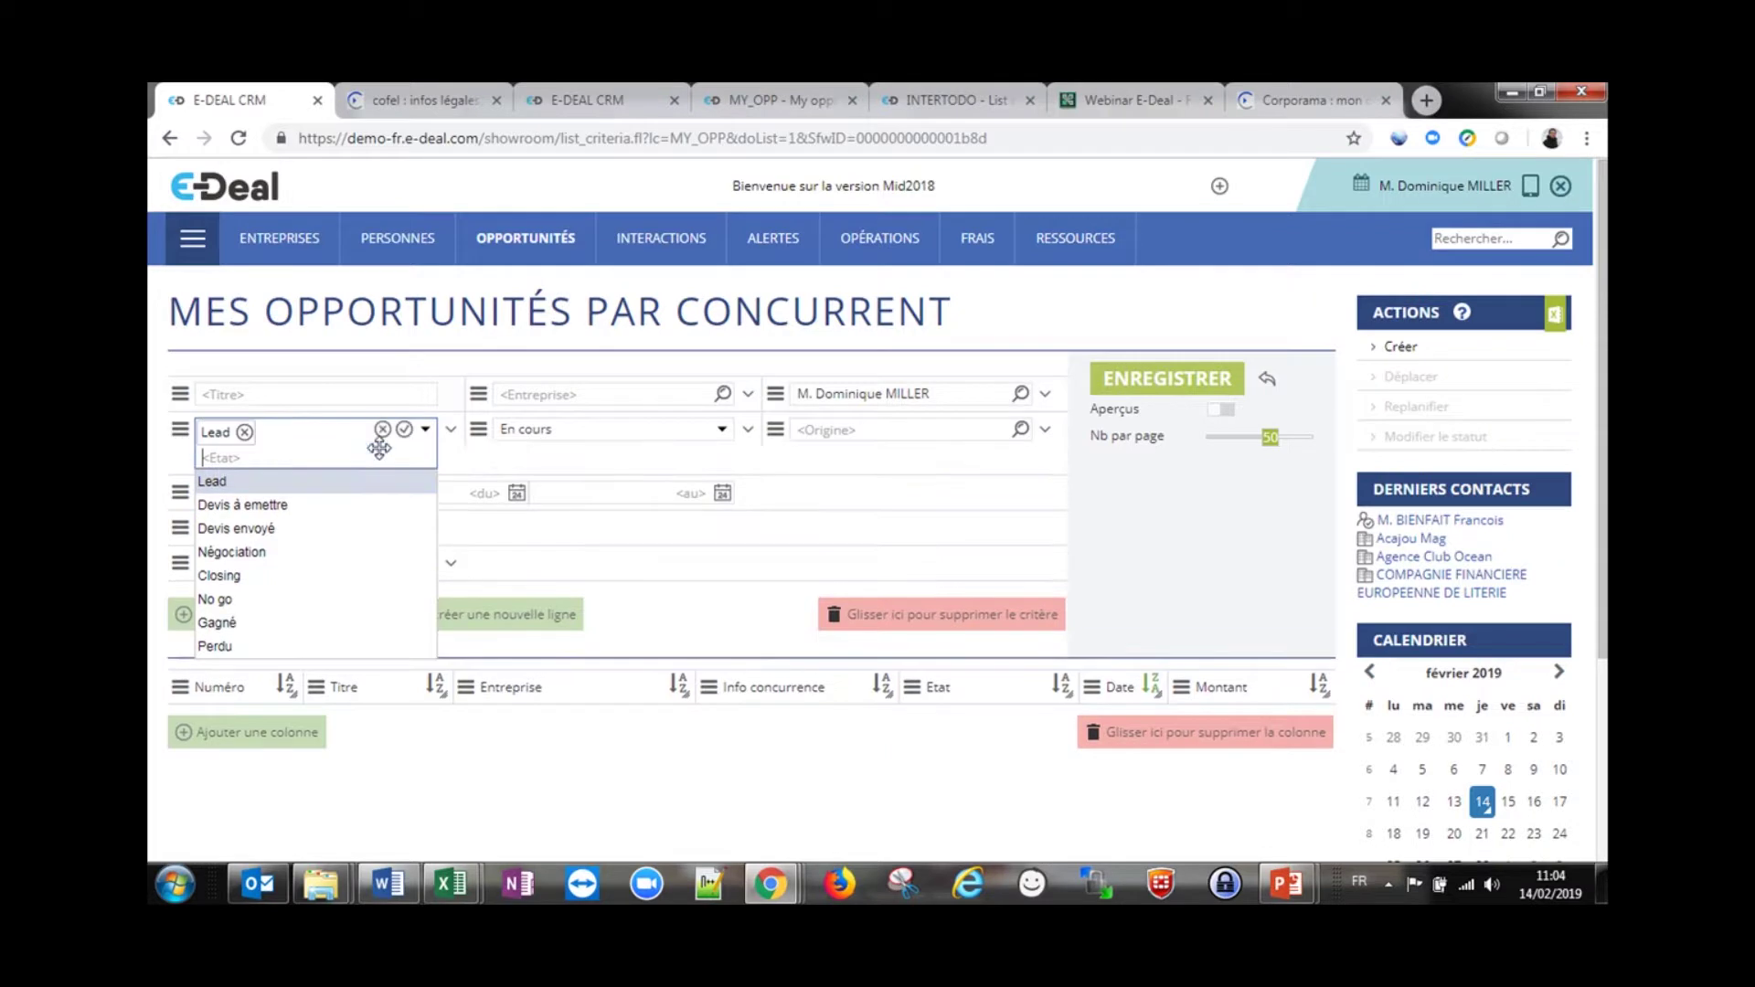
left_click(311, 518)
left_click(890, 448)
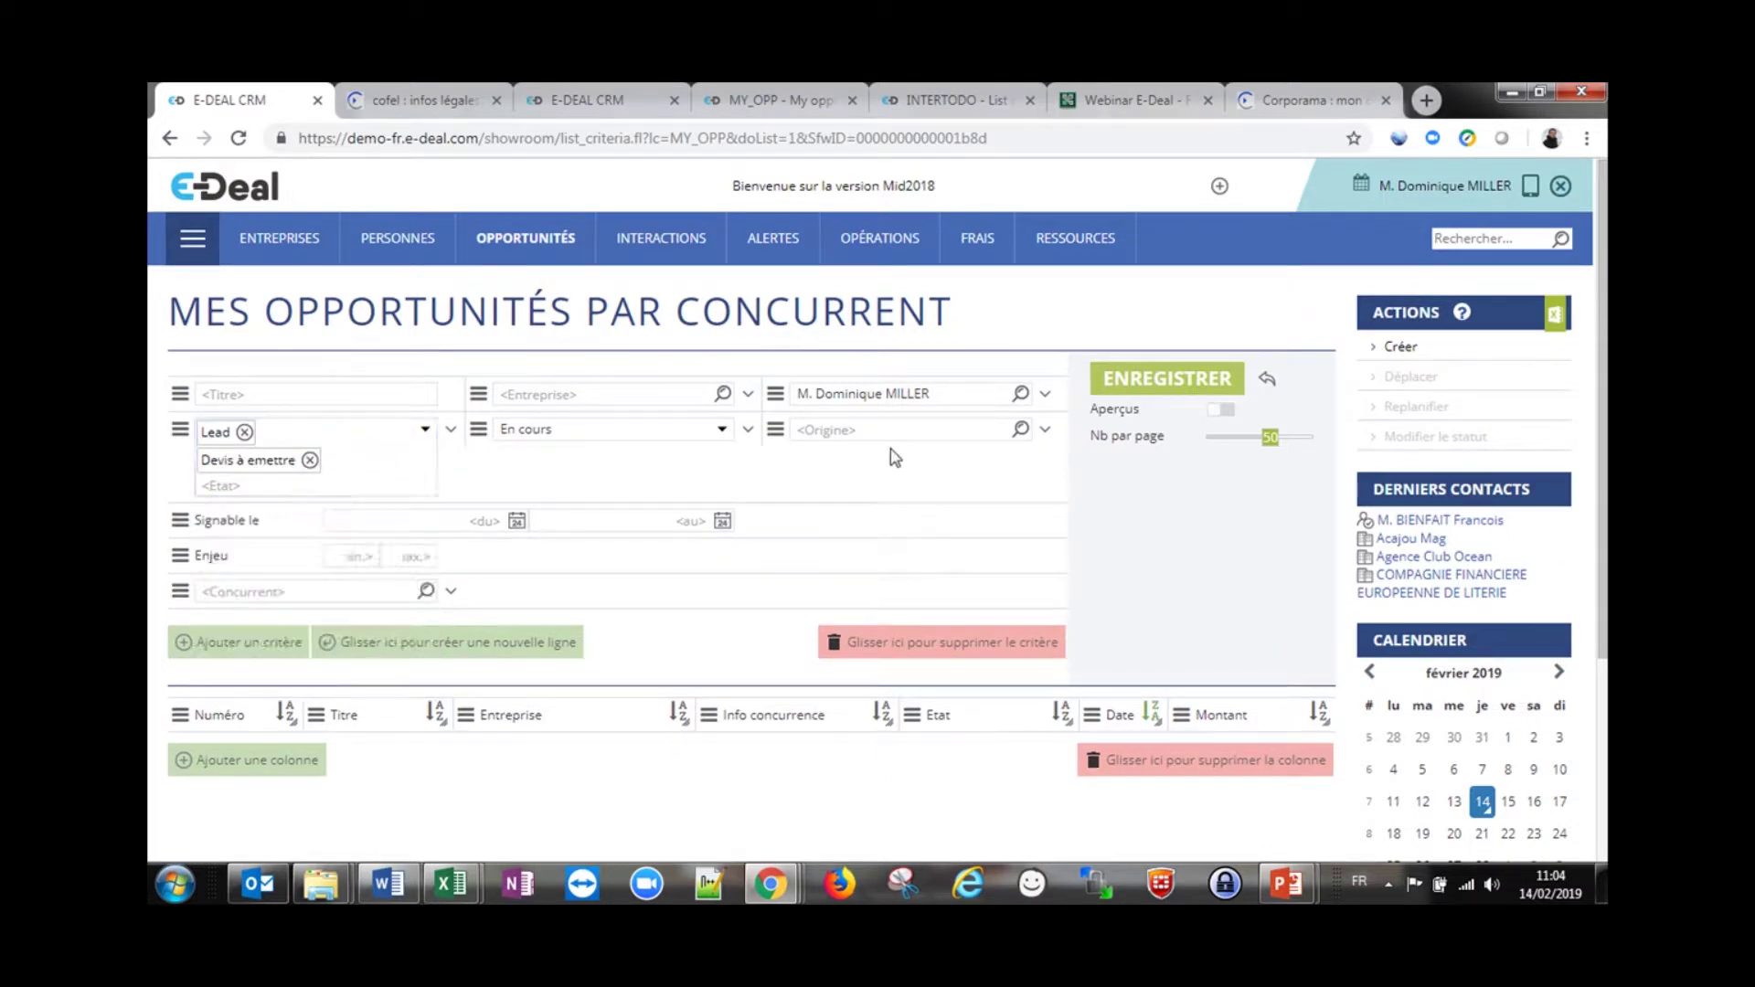
Save the modified list as a personal list named "Mes opportunités par concurrent" and open its list options
left_click(1177, 379)
left_click(776, 505)
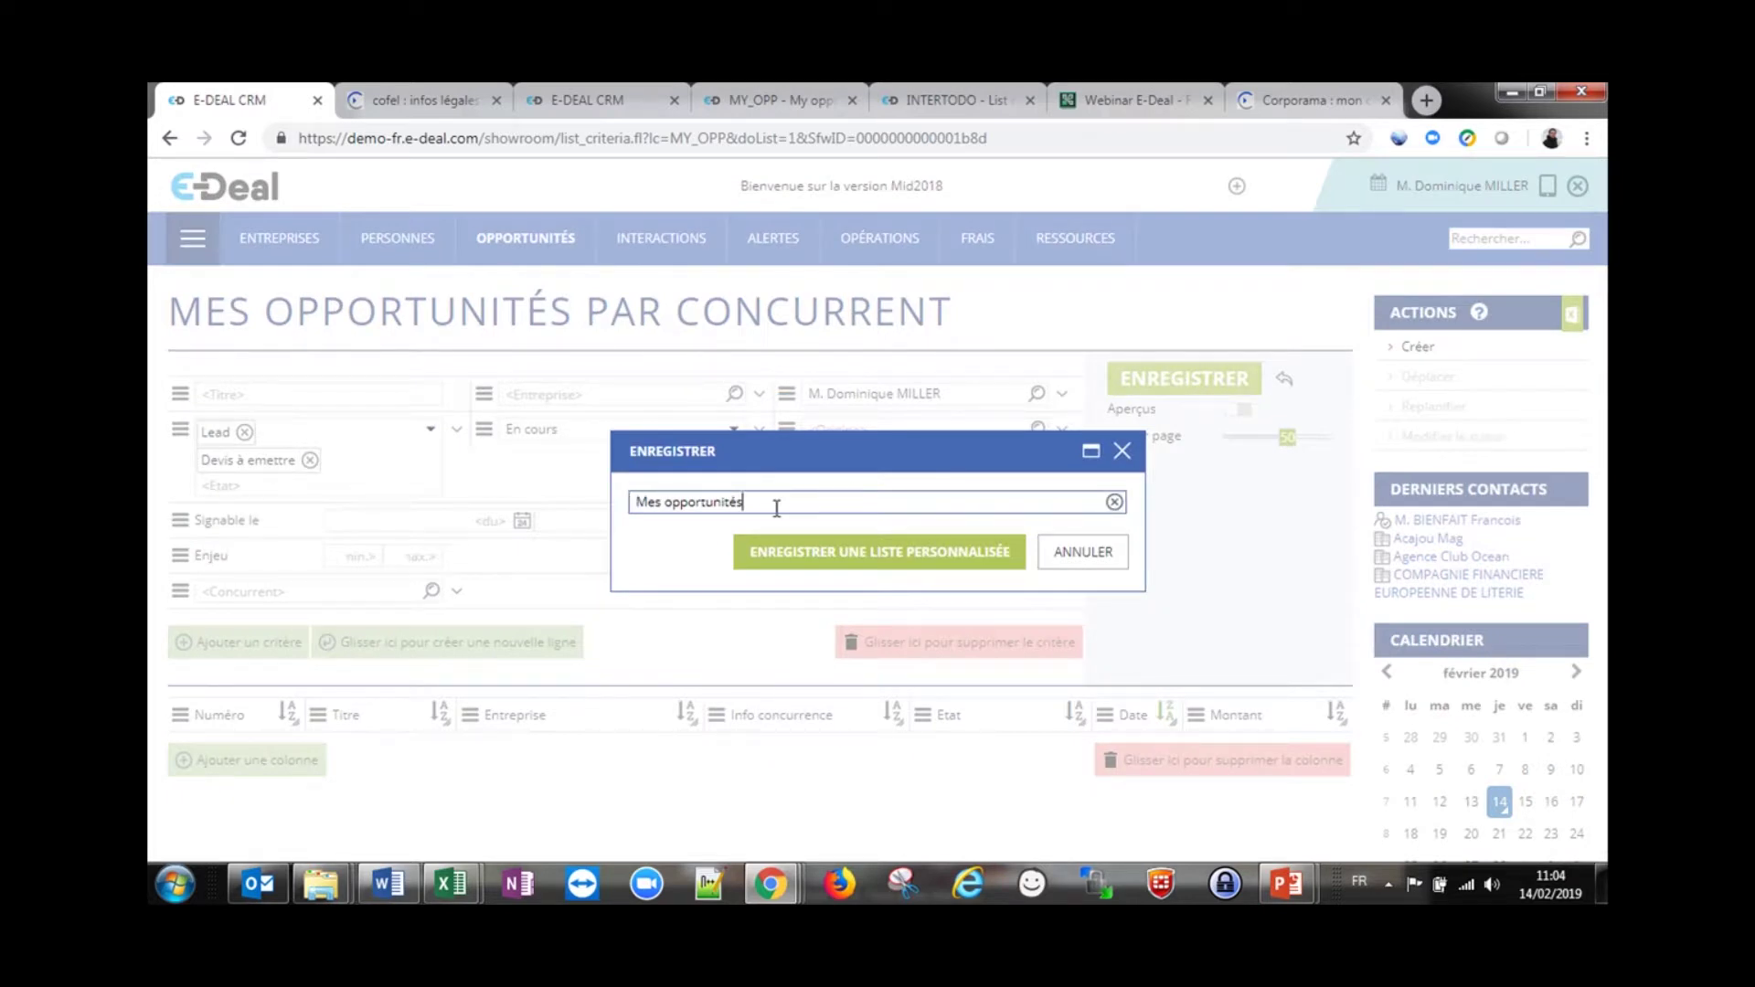
type("par cuncurrent")
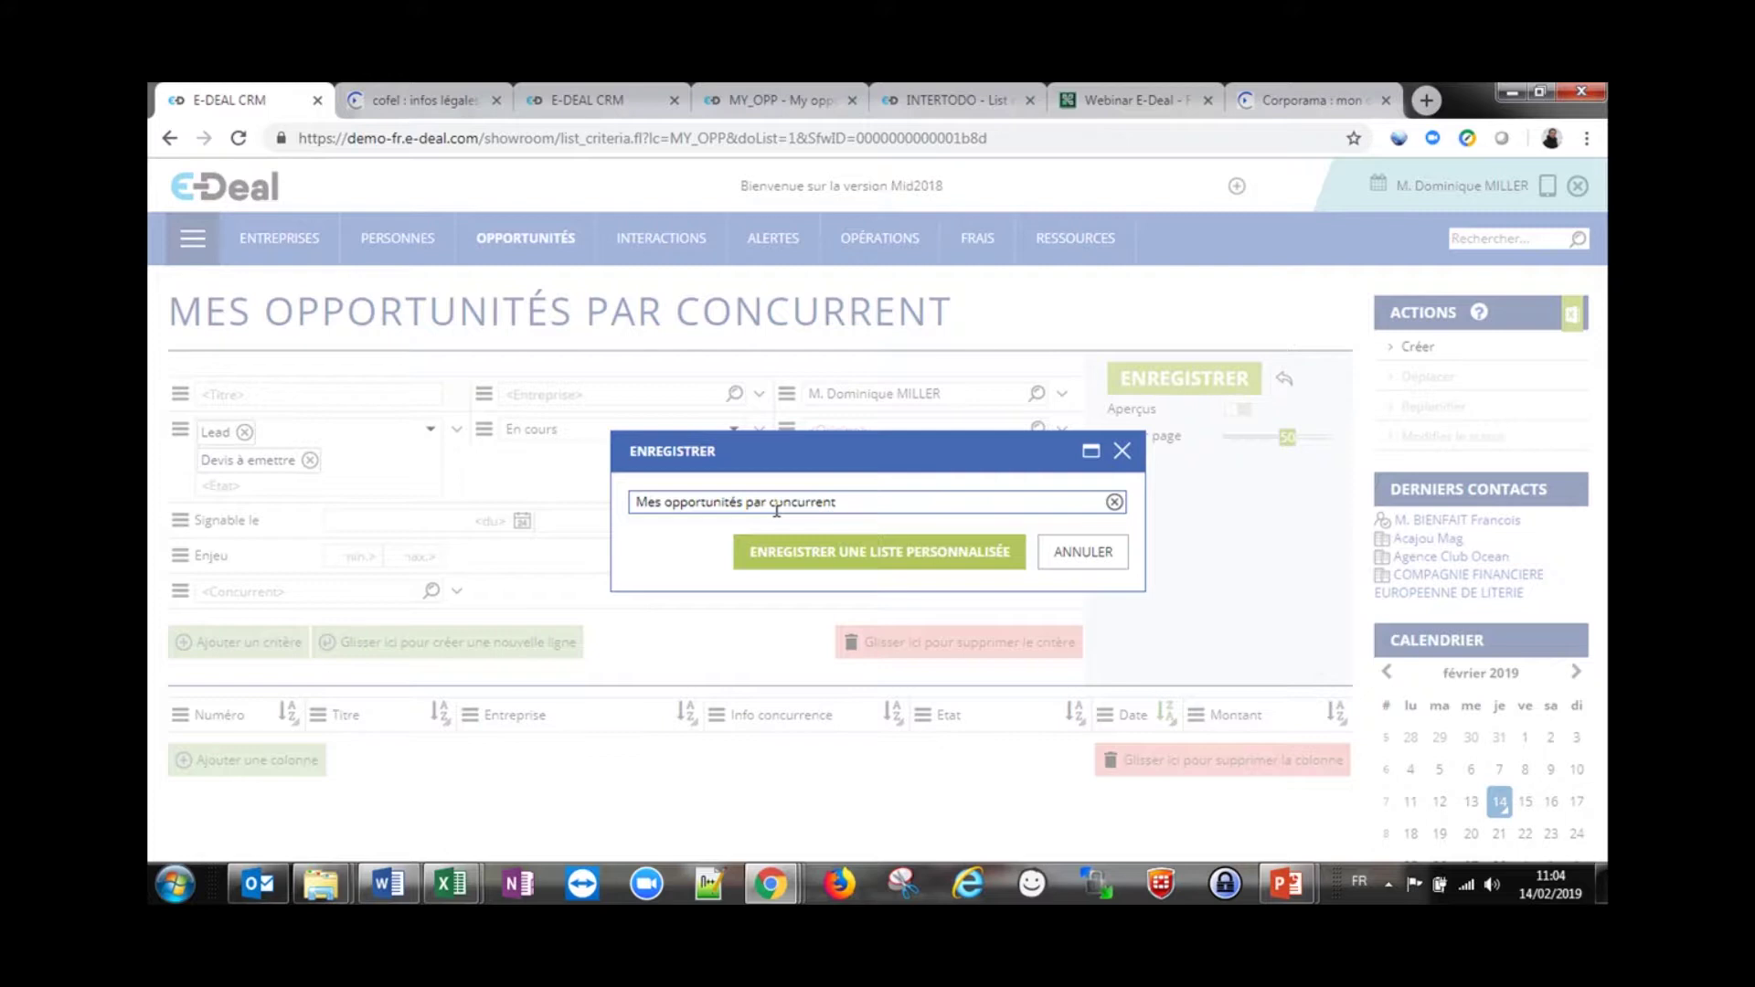
left_click(854, 557)
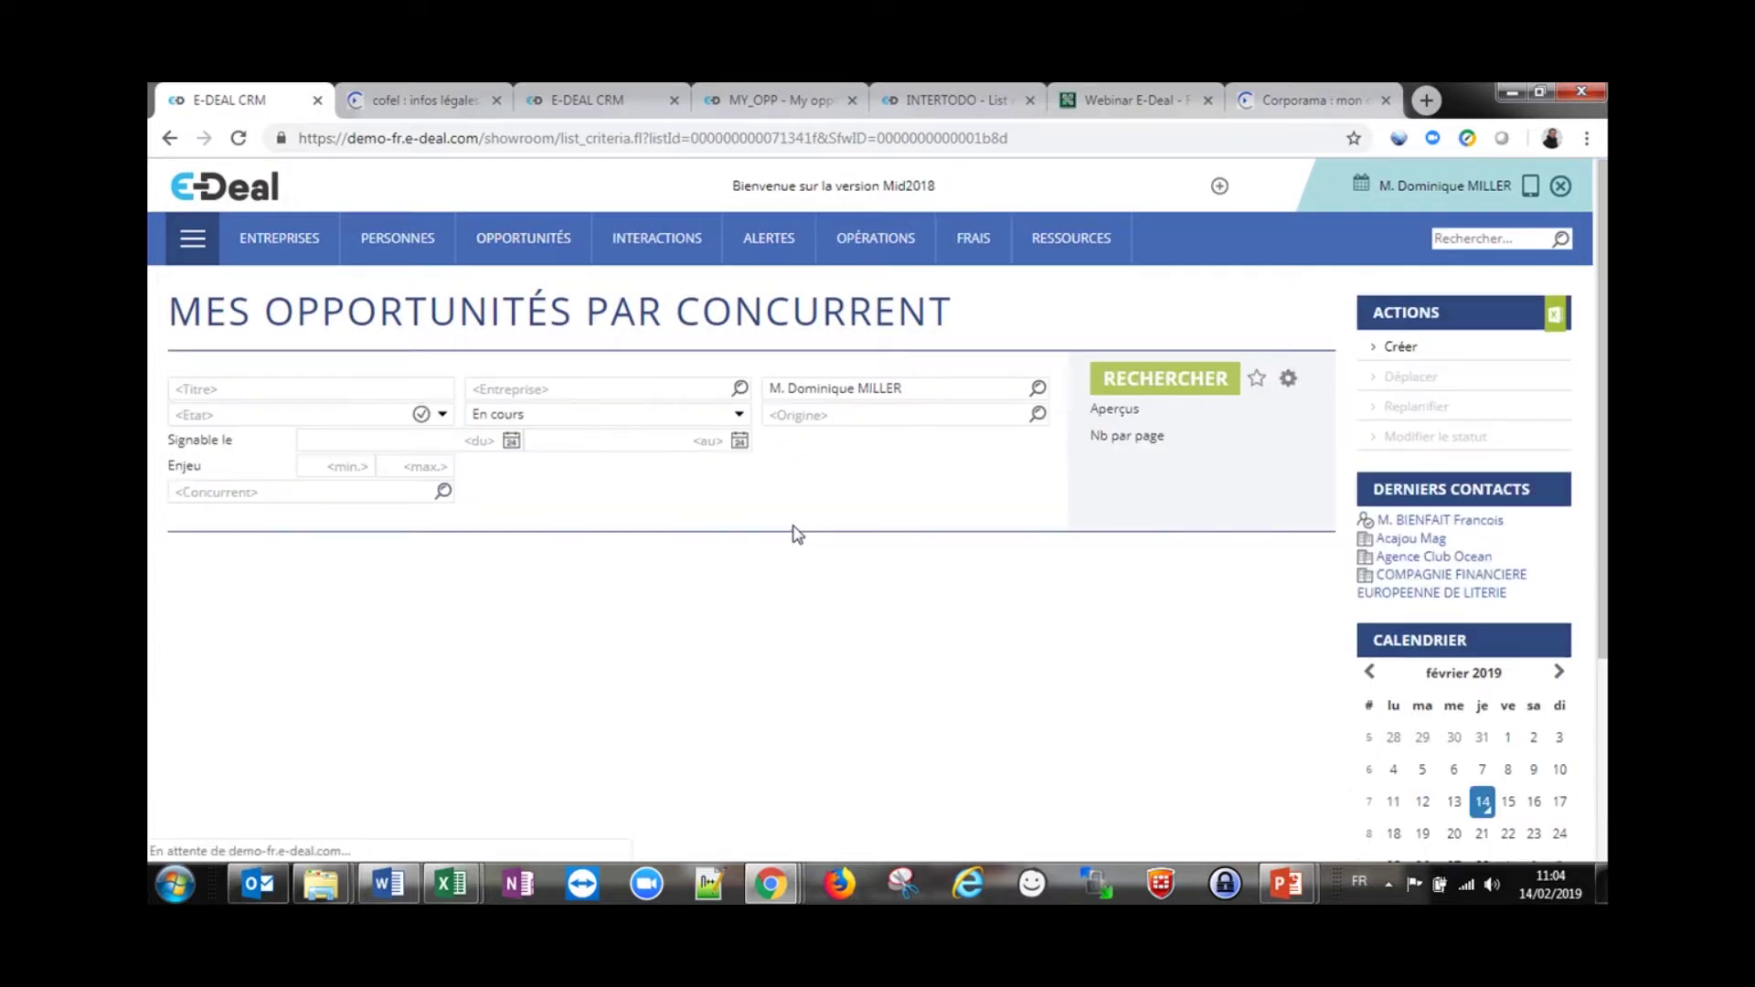
left_click(1288, 381)
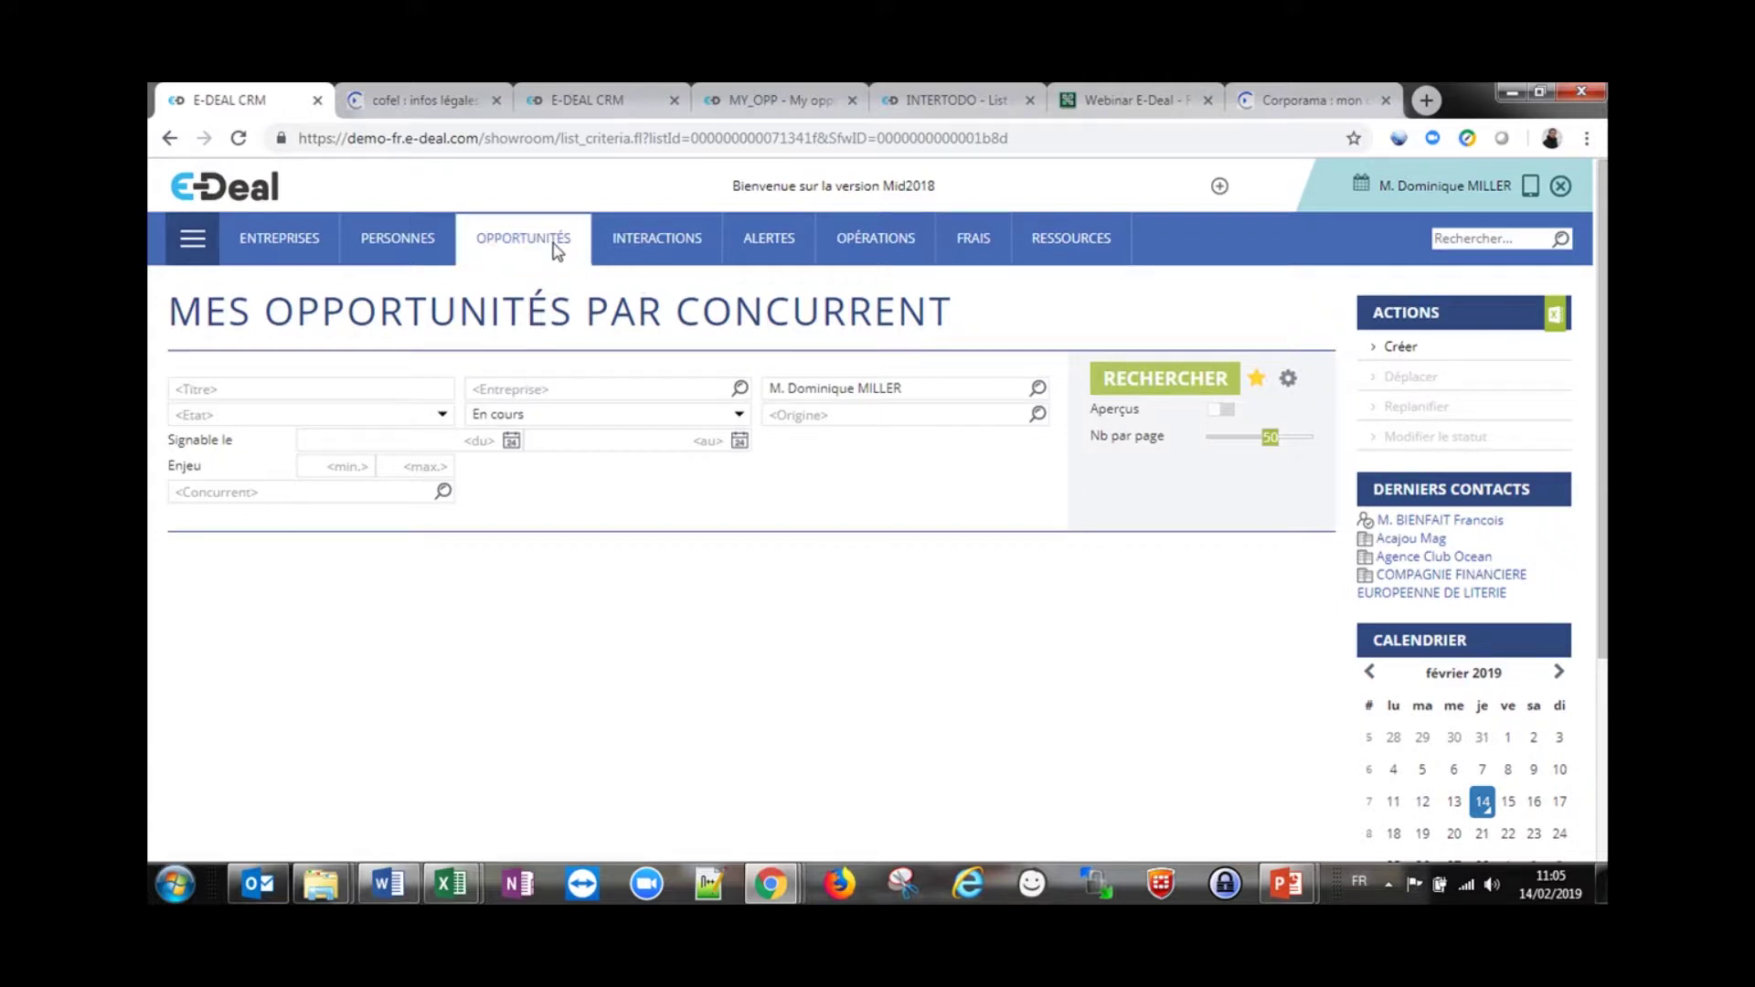
Open the general opportunity search list and look through its entries
mouse_move(556, 249)
left_click(534, 348)
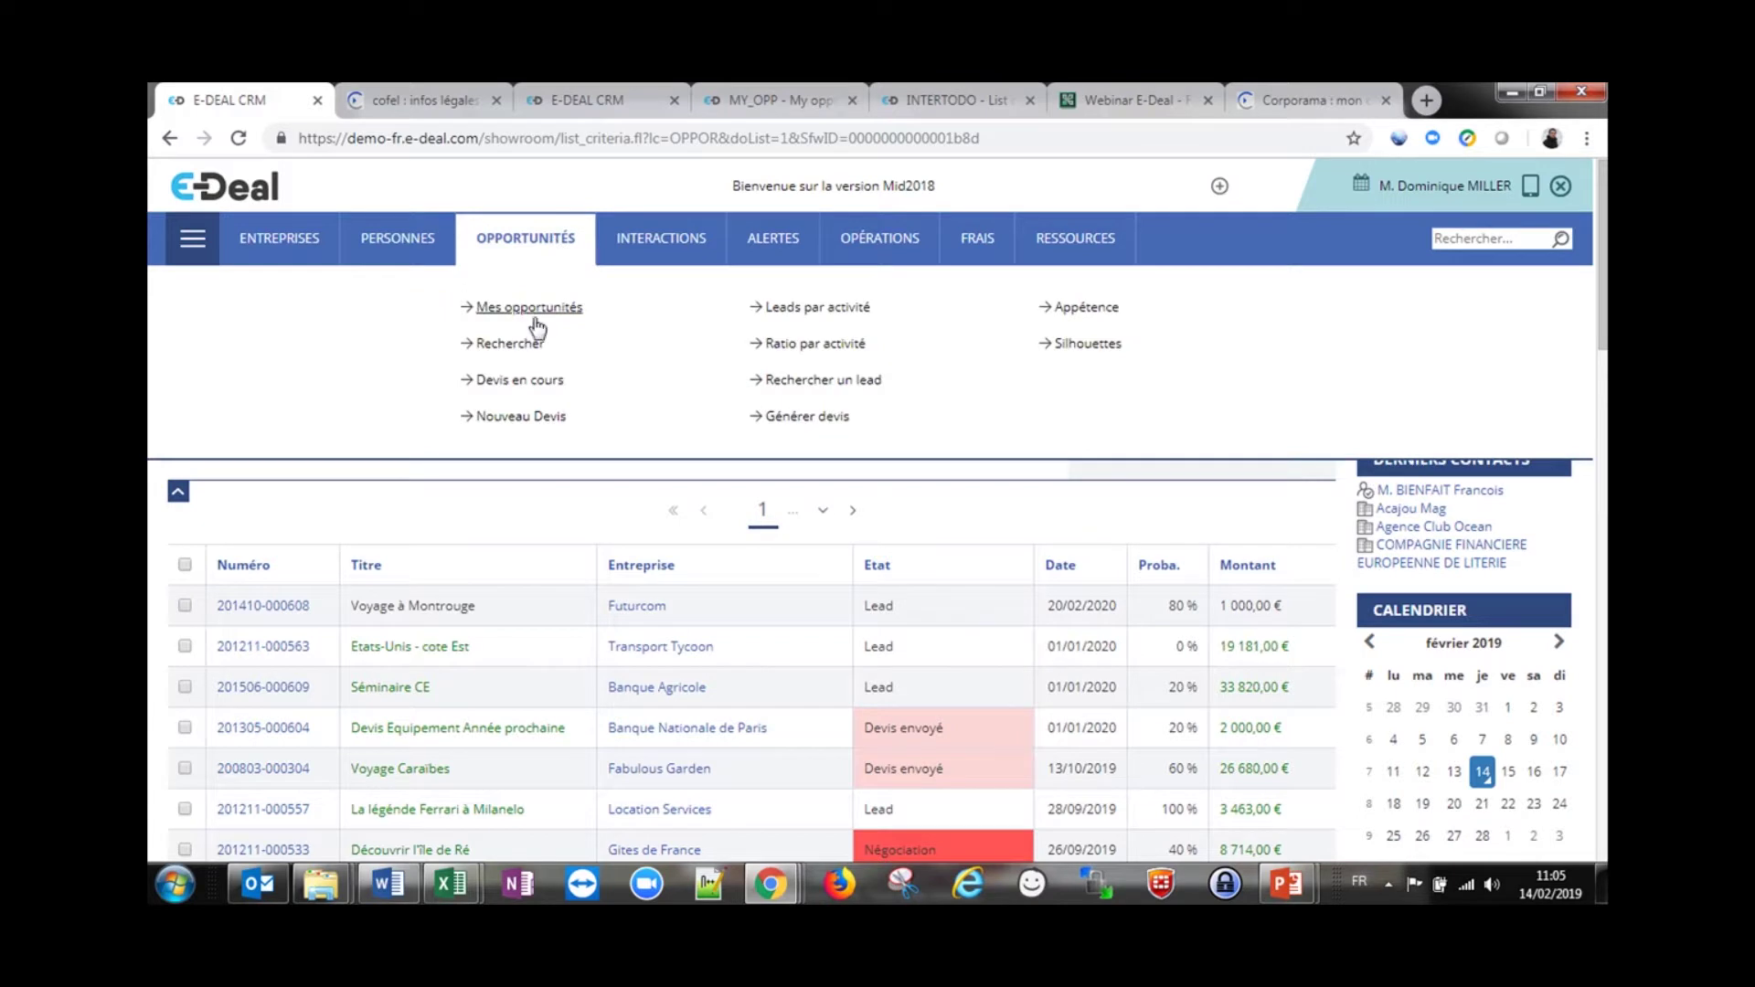
scroll(996, 492, "down", 1)
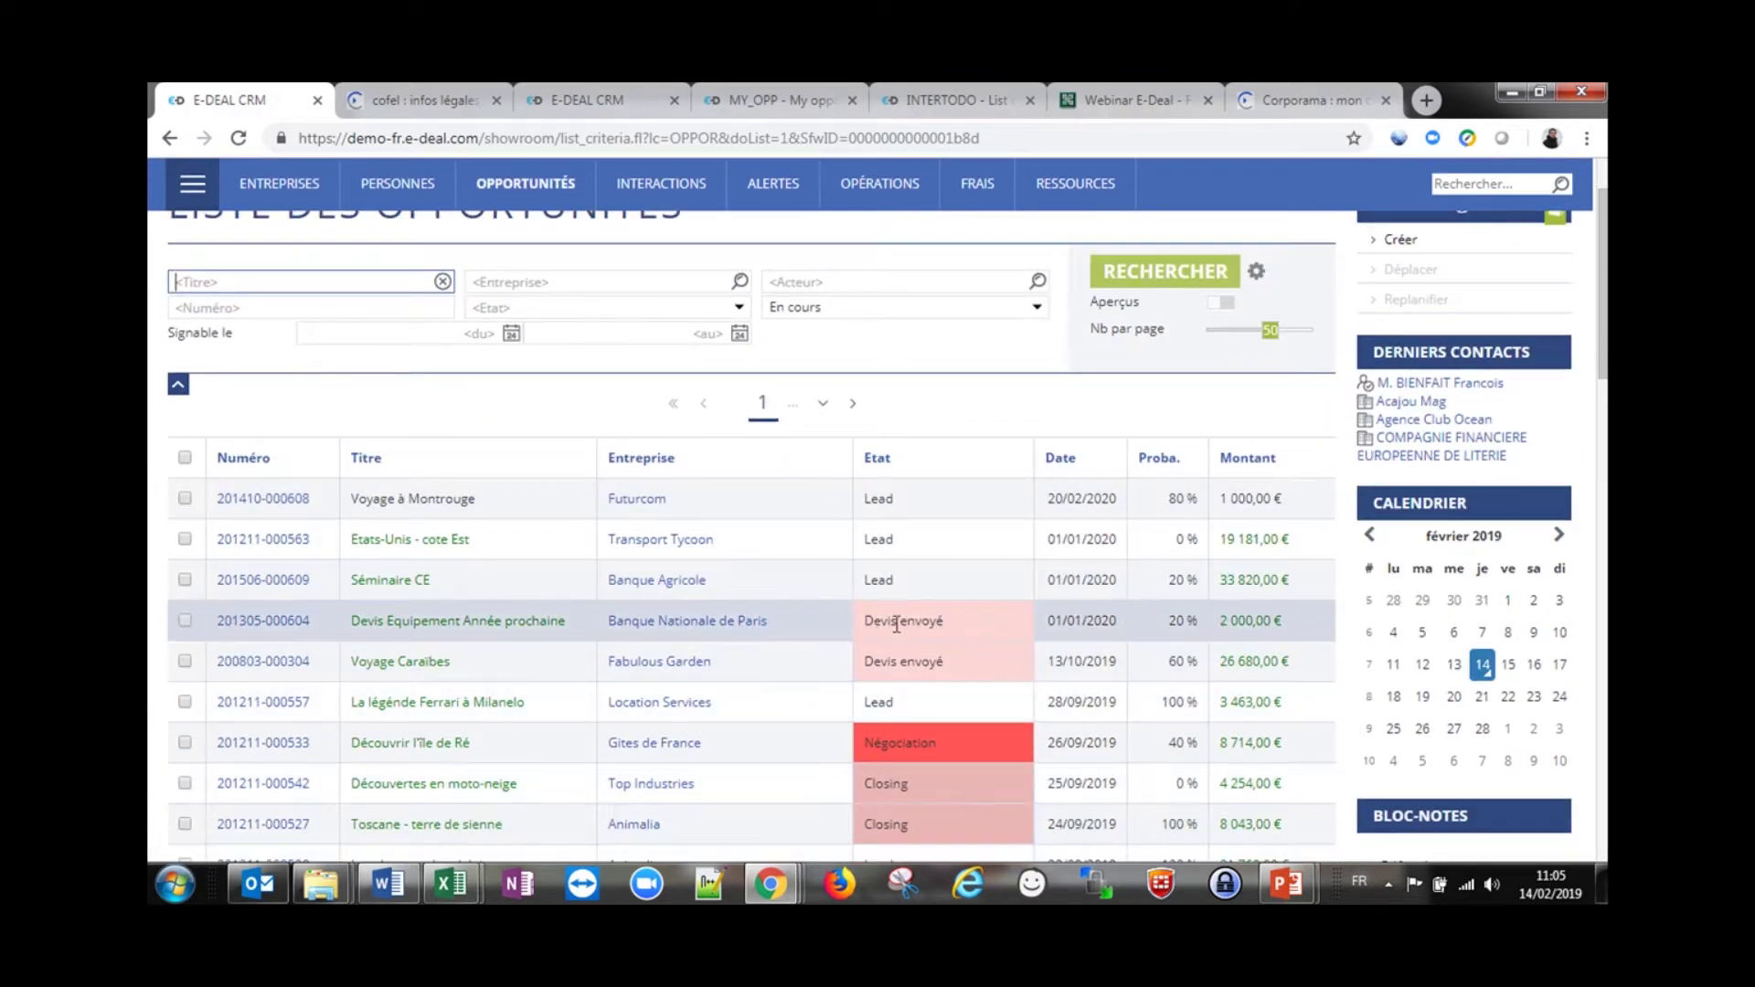
scroll(502, 463, "up", 1)
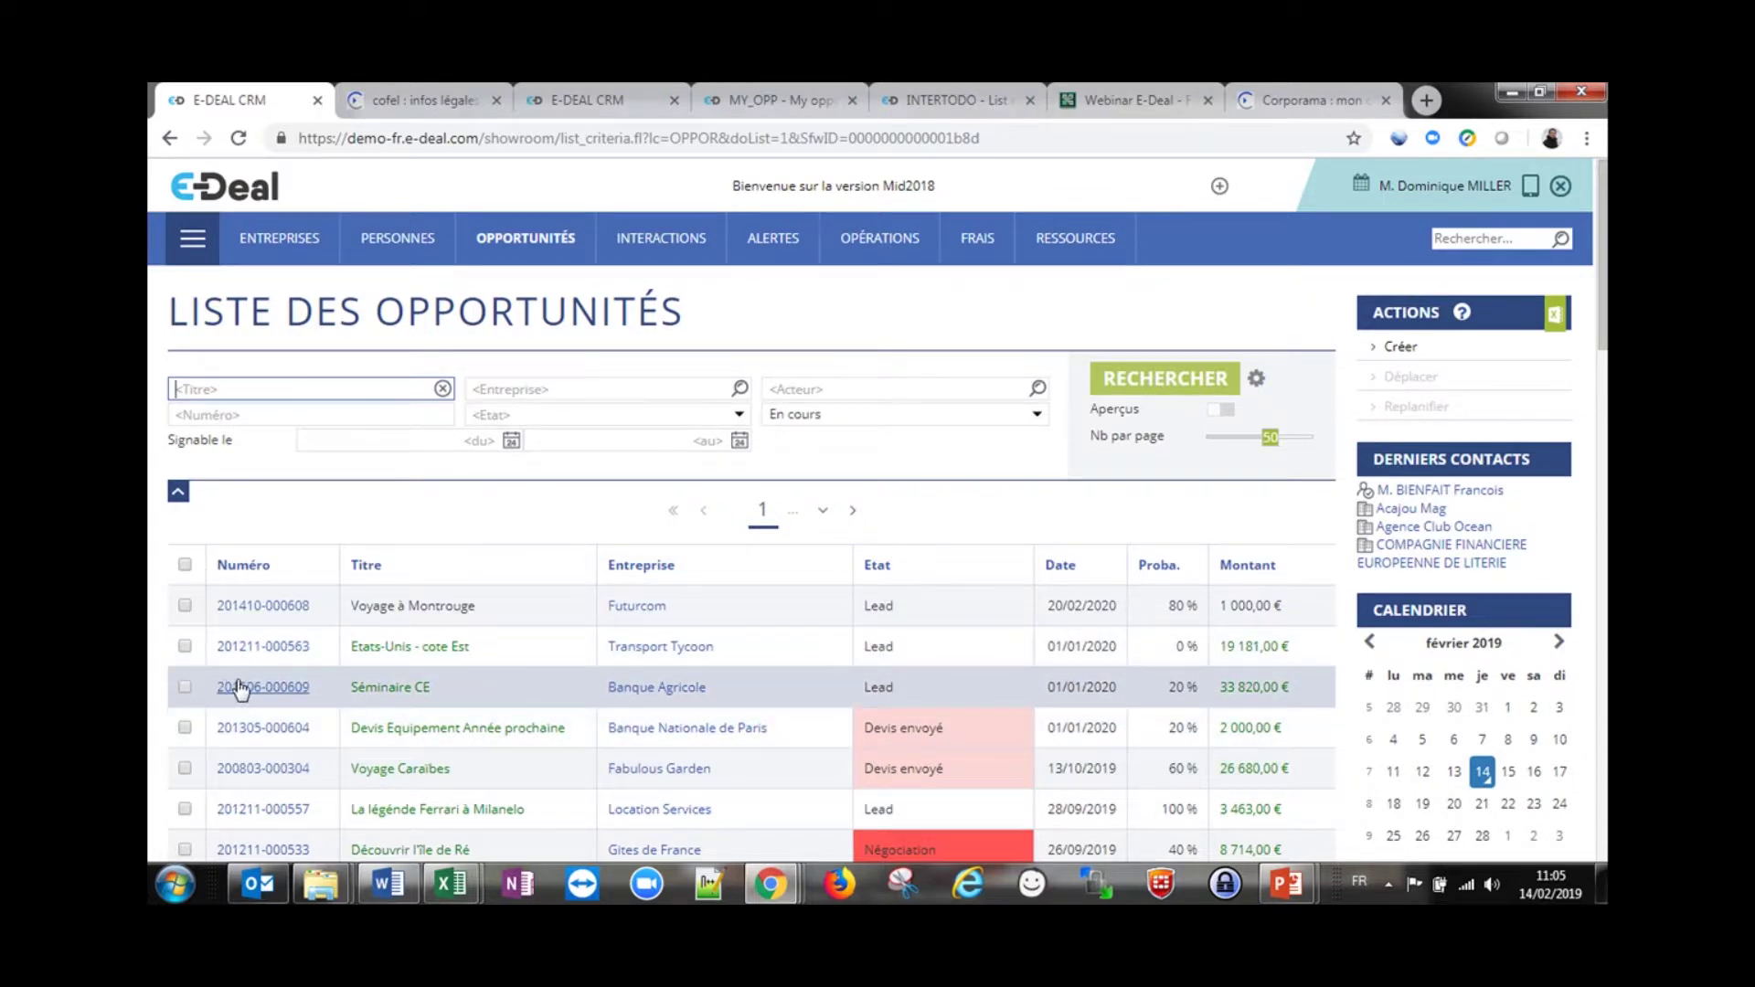
mouse_move(240, 687)
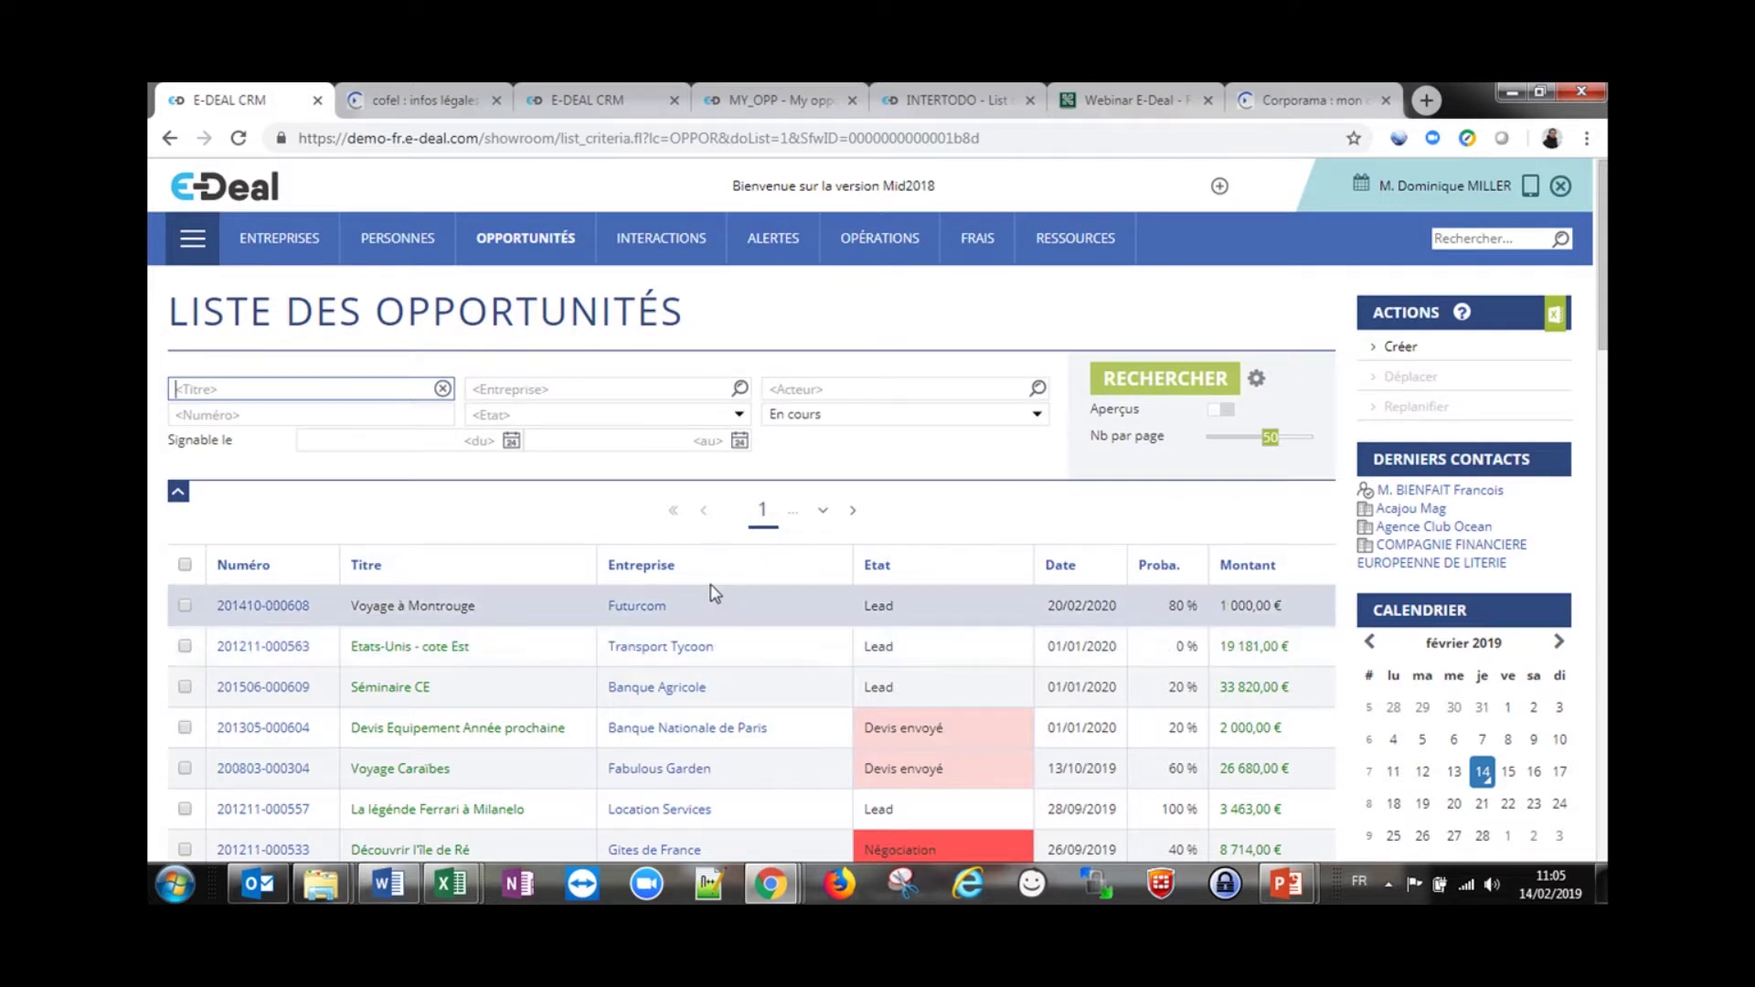
Select the opportunities Etats-Unis - cote Est, Séminaire CE and Voyage Caraïbes, and move their dates by a delay of 31 days
left_click(184, 646)
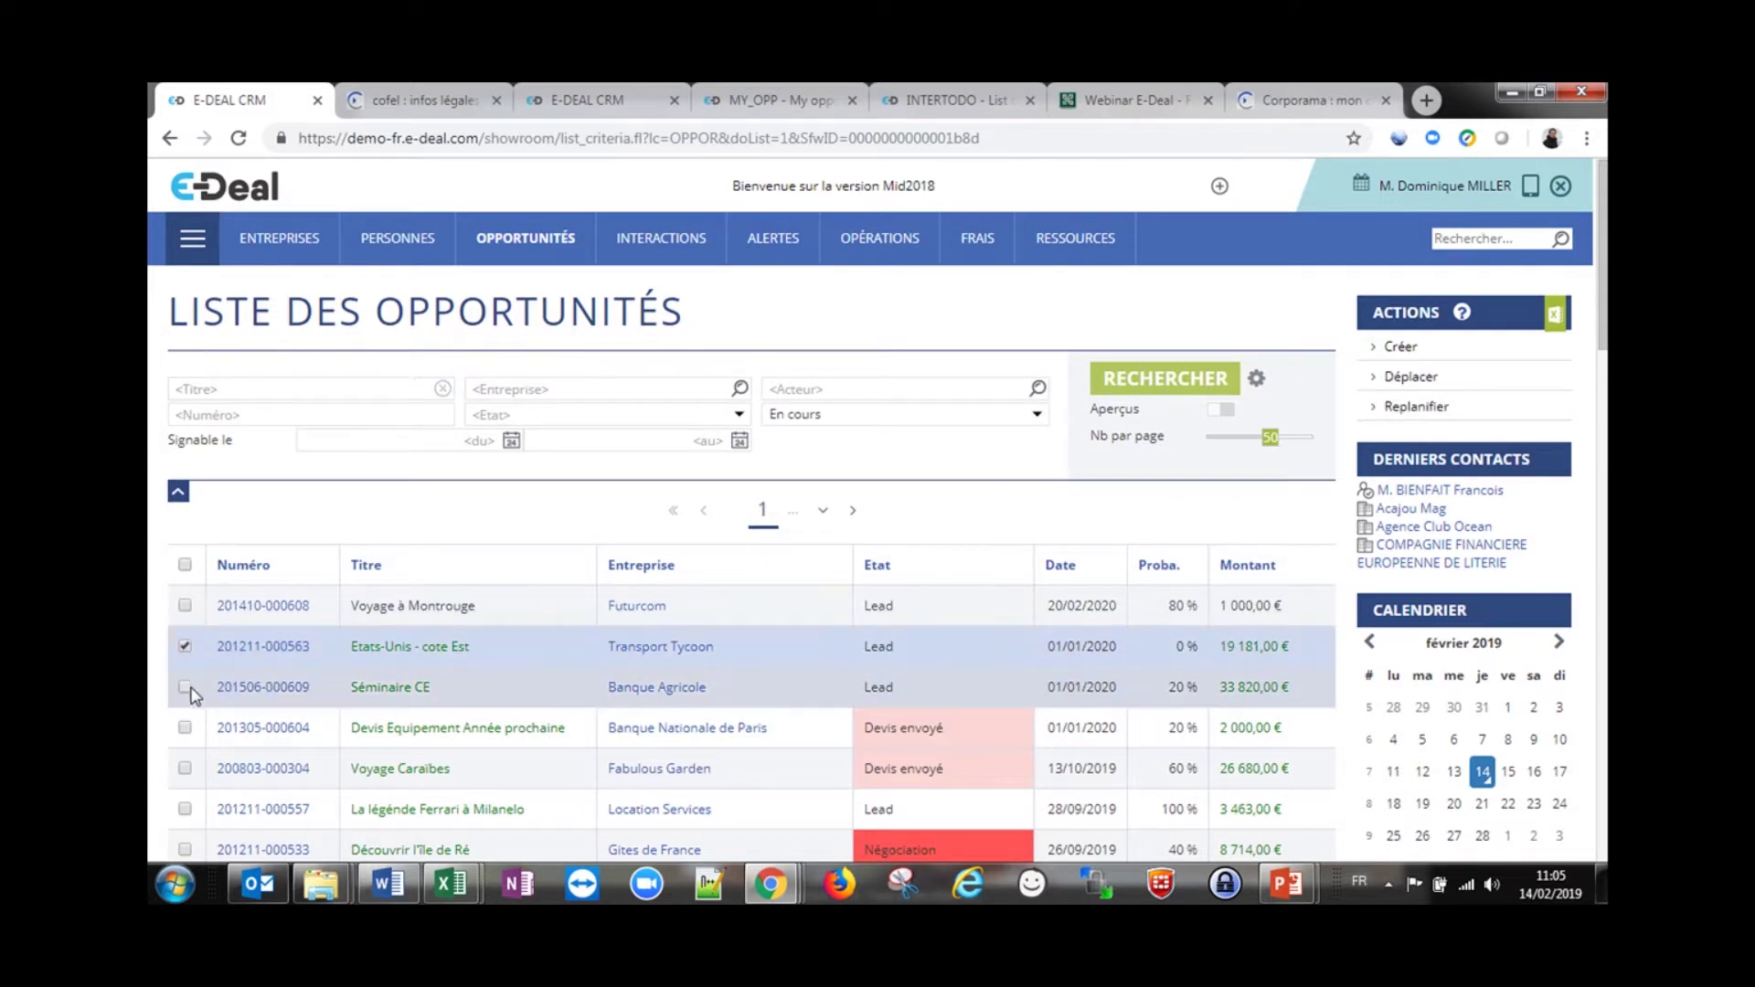
left_click(184, 686)
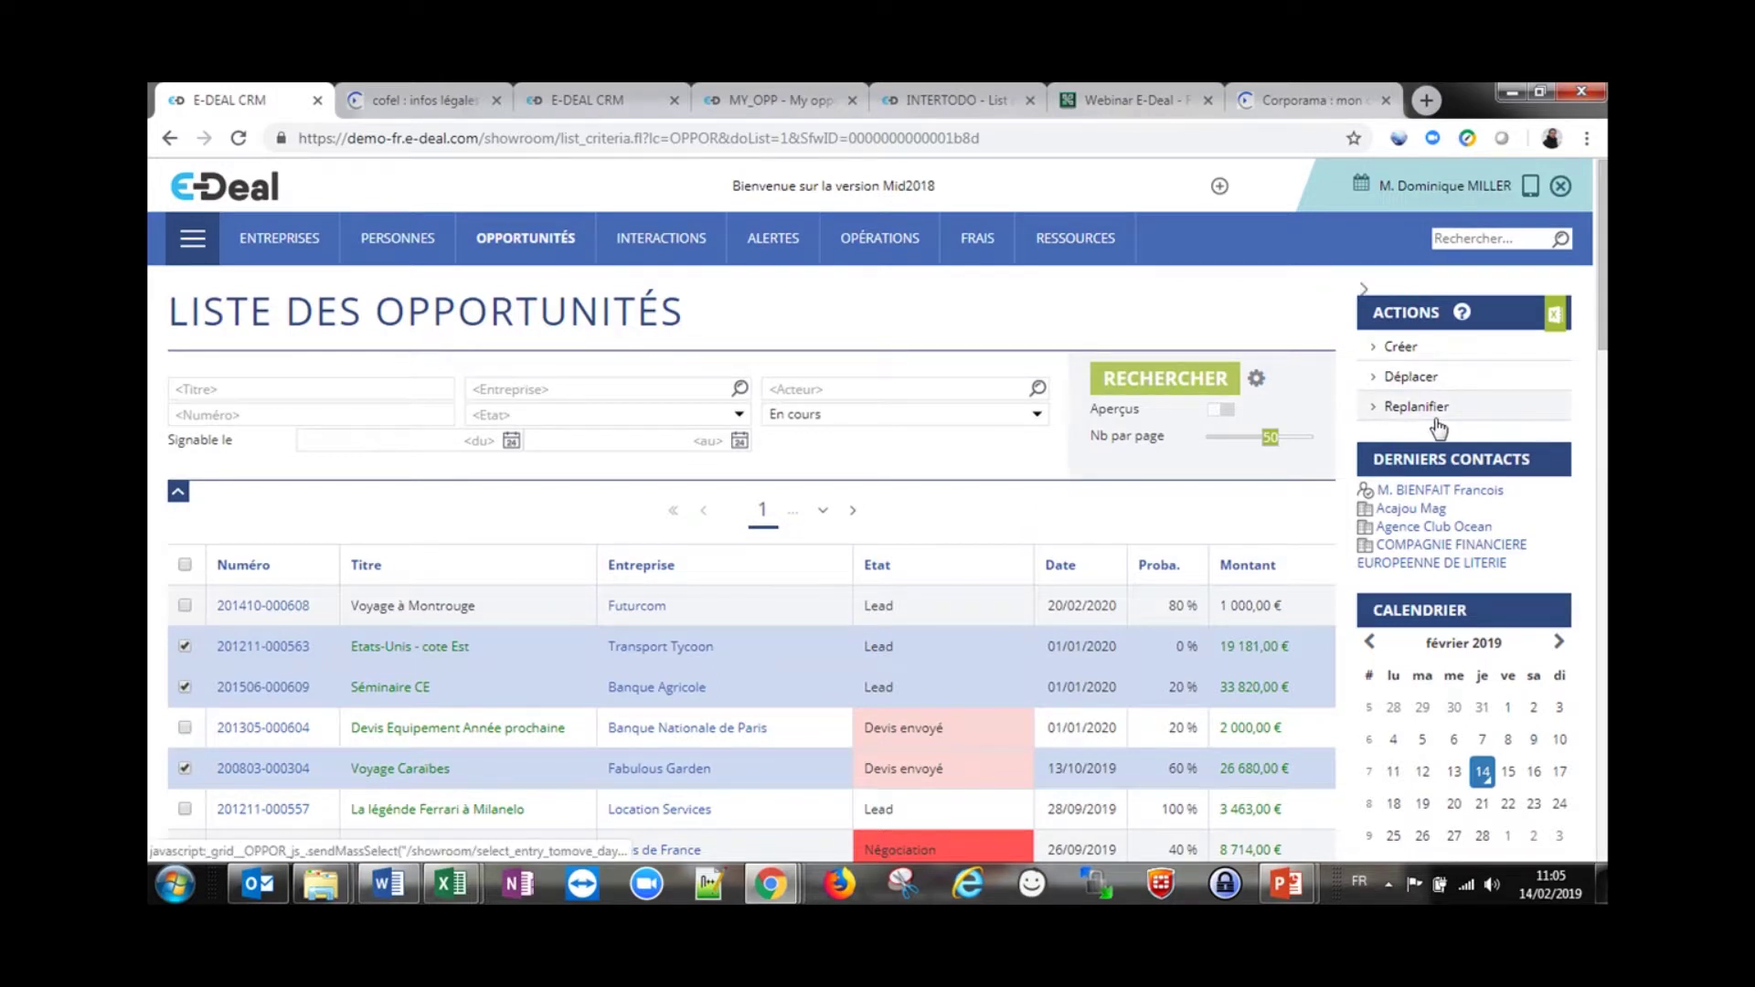
left_click(1424, 377)
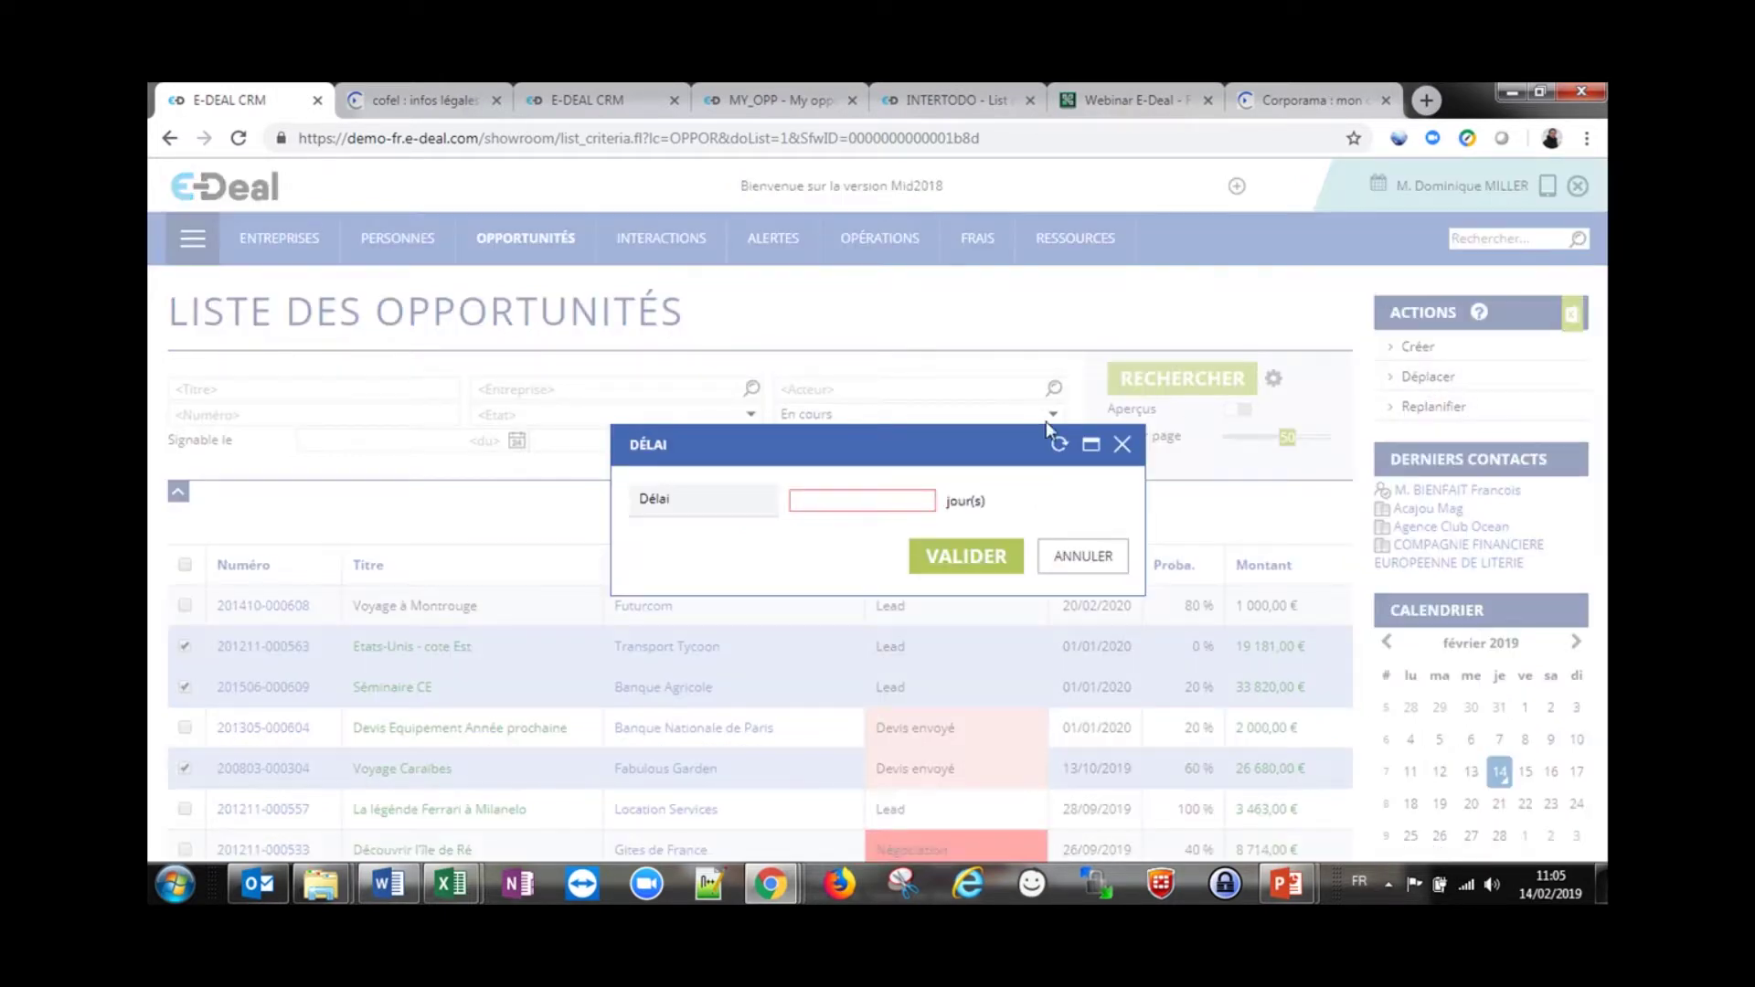
type("31")
left_click(966, 560)
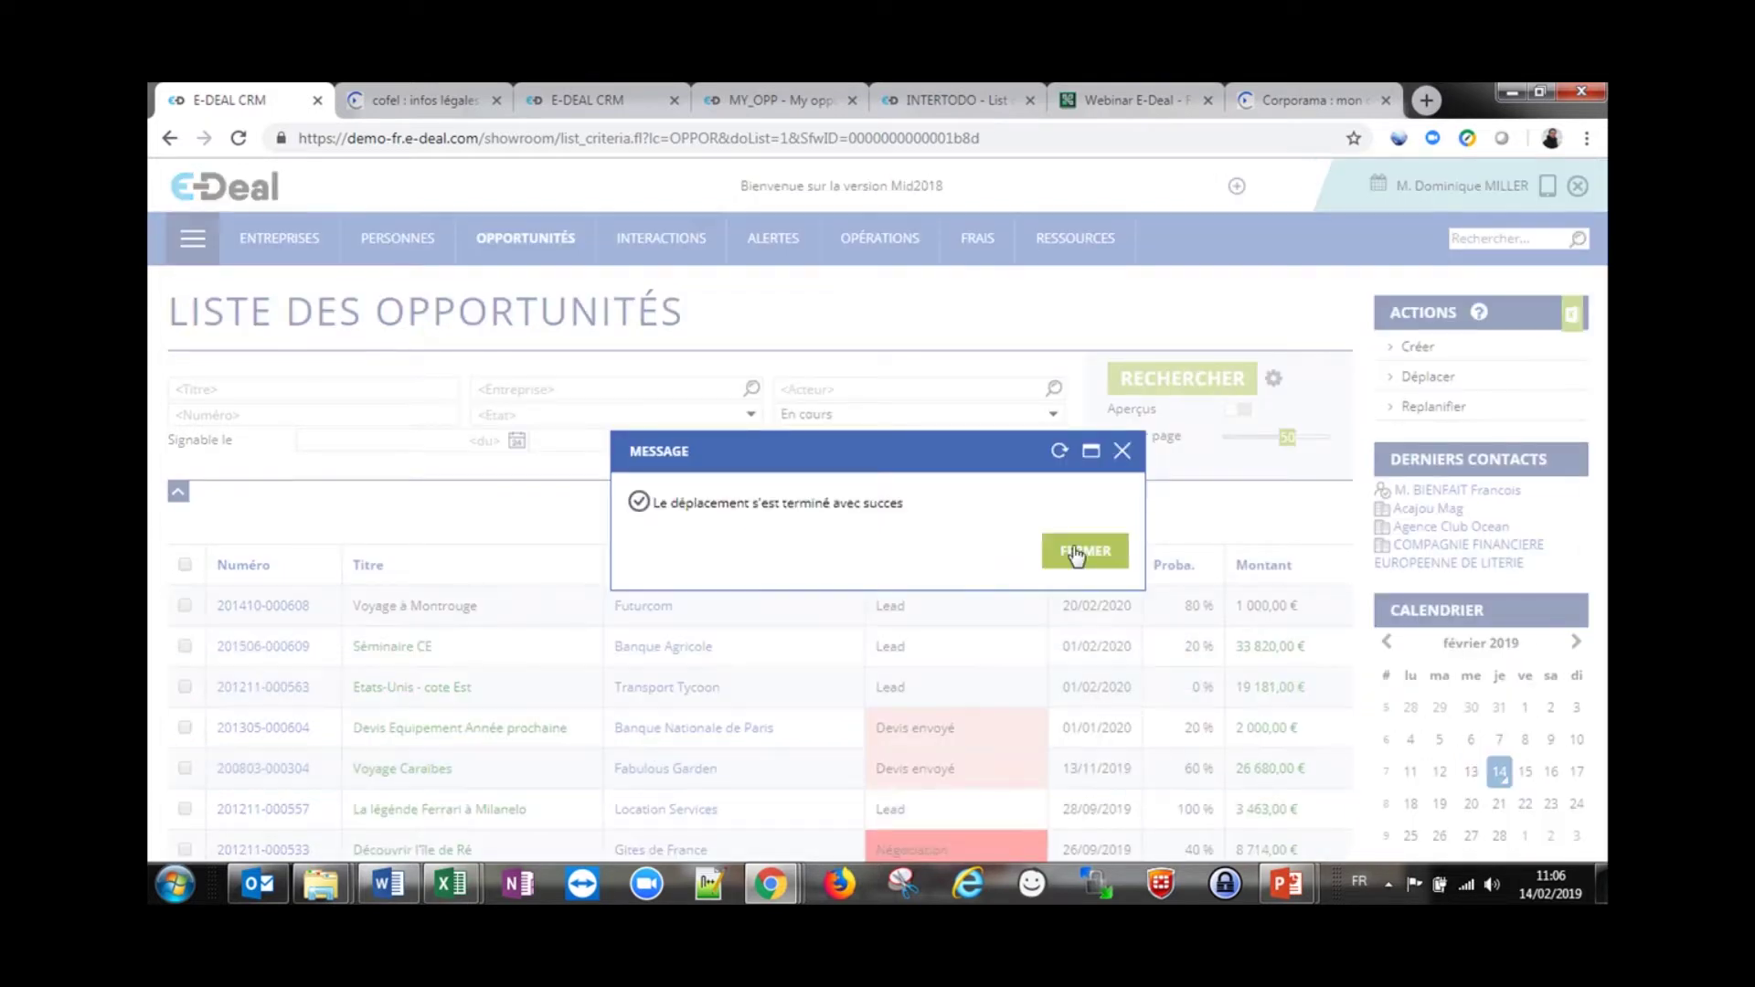
left_click(1081, 552)
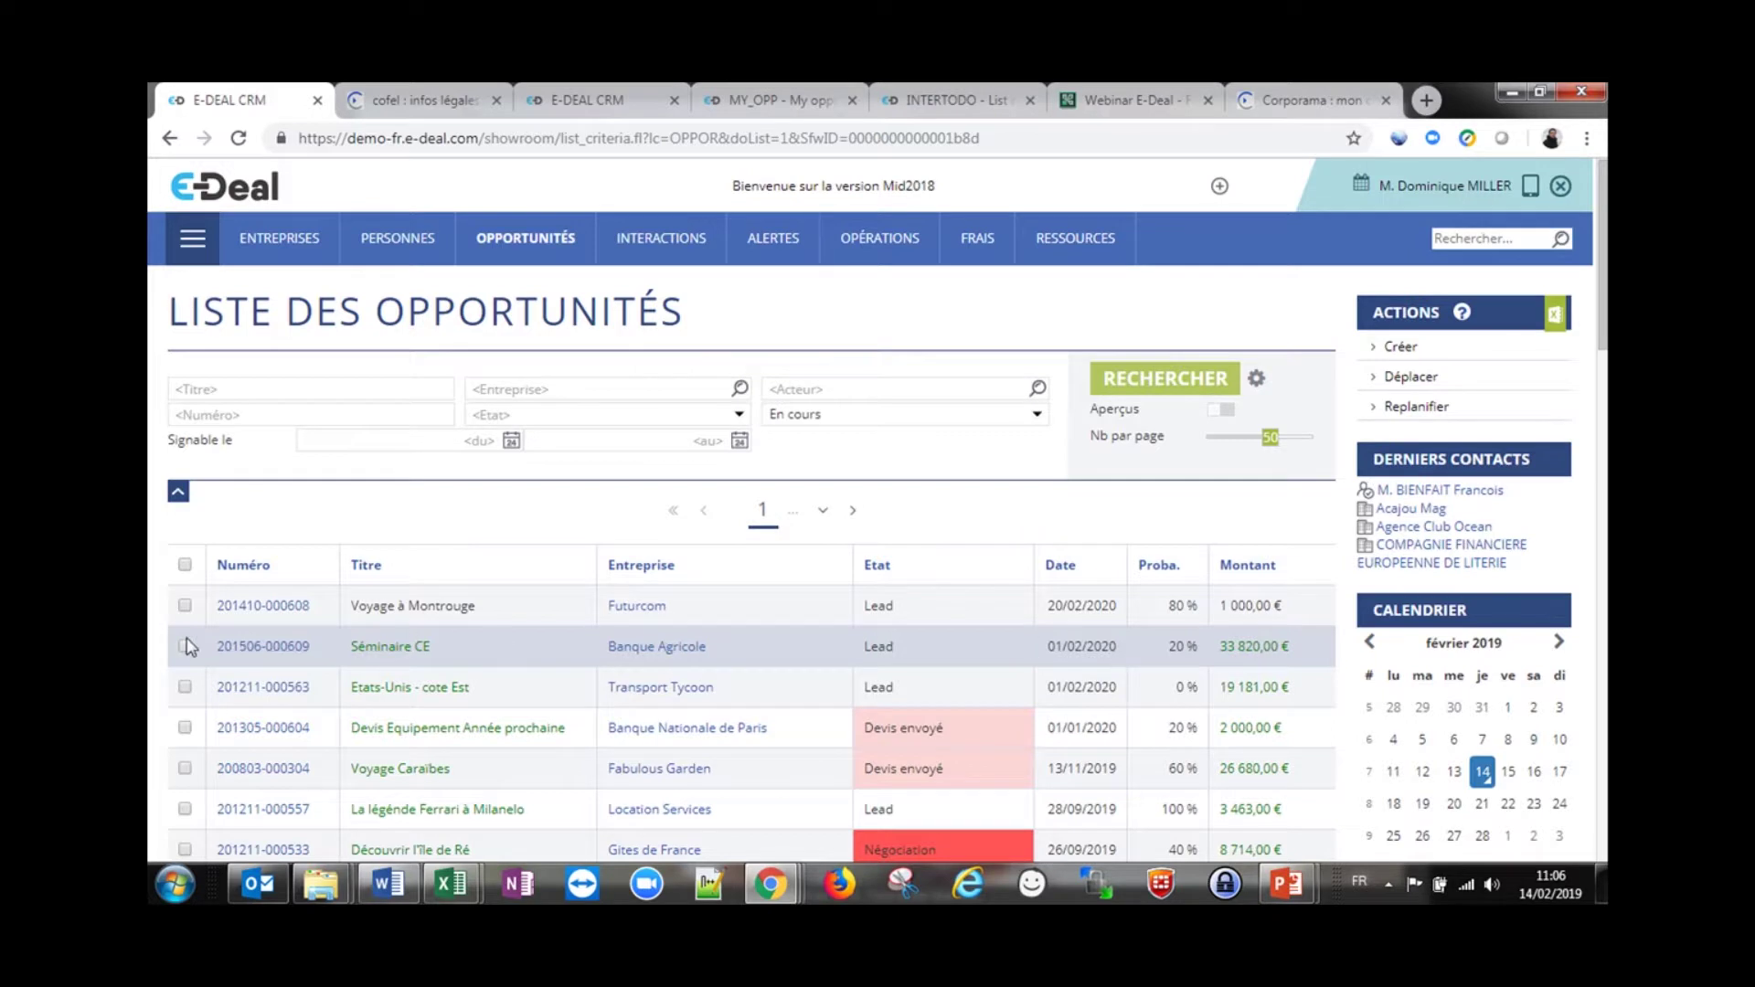
mouse_move(239, 664)
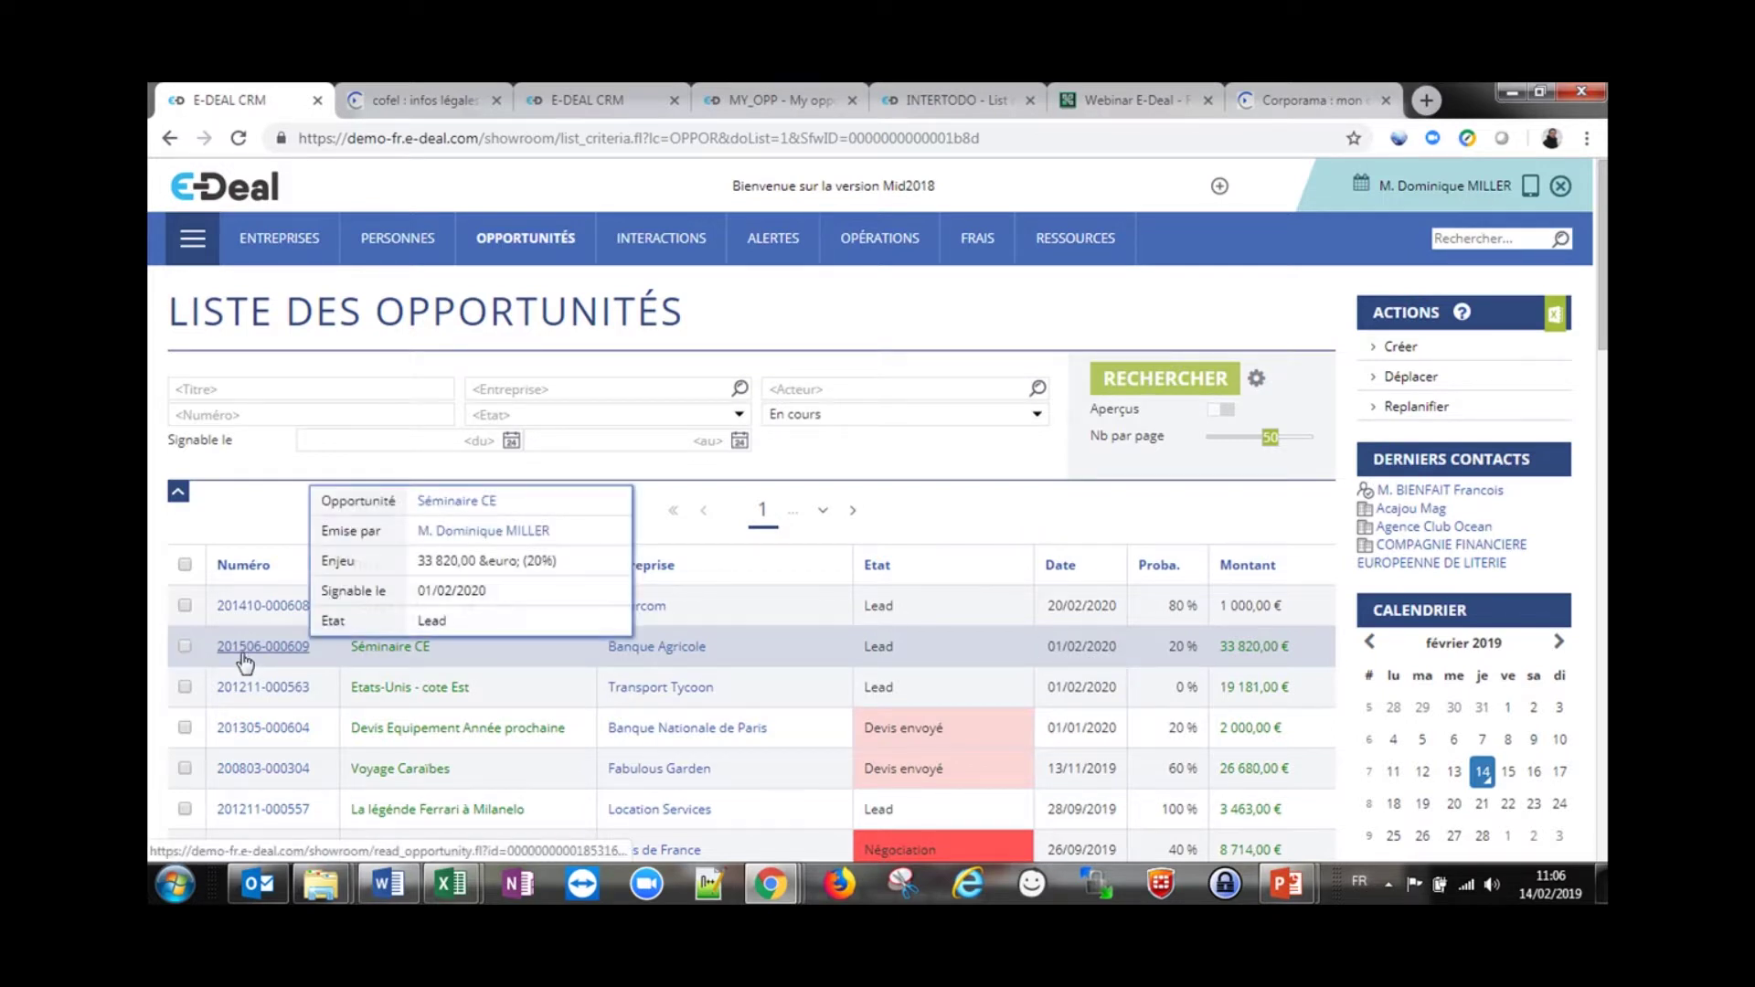
Open the list of companies and run an unfiltered search to look through the entries
mouse_move(278, 245)
left_click(290, 307)
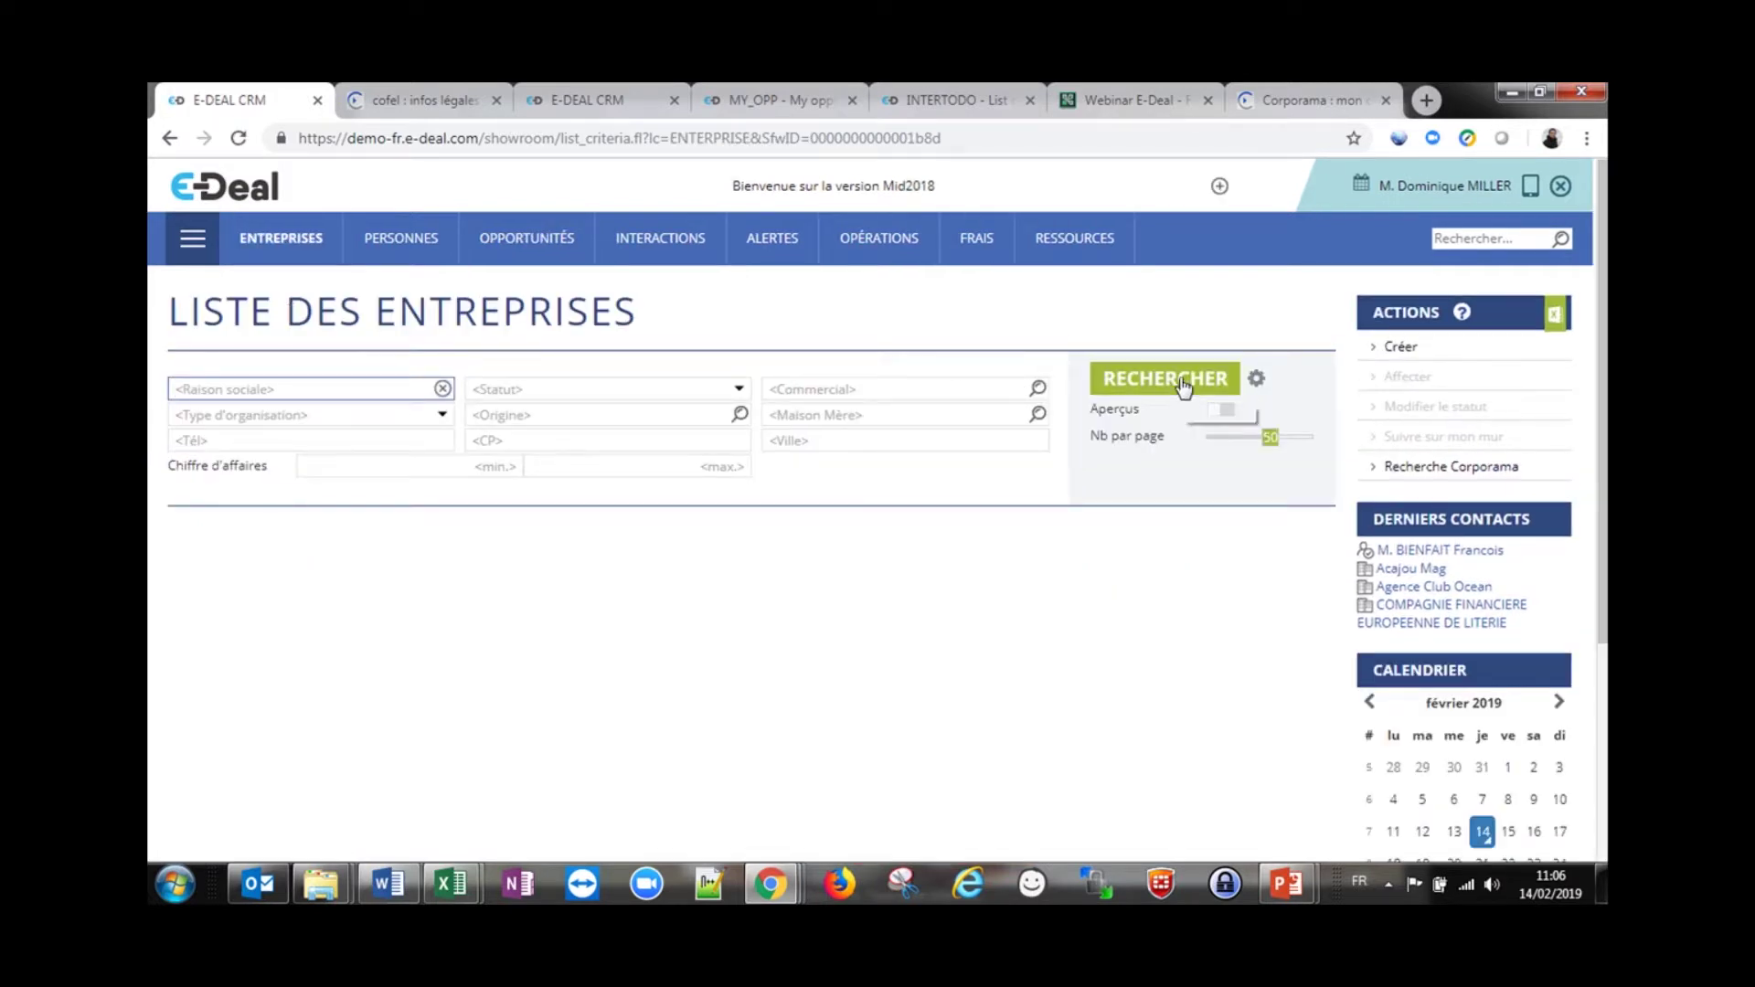
left_click(1196, 388)
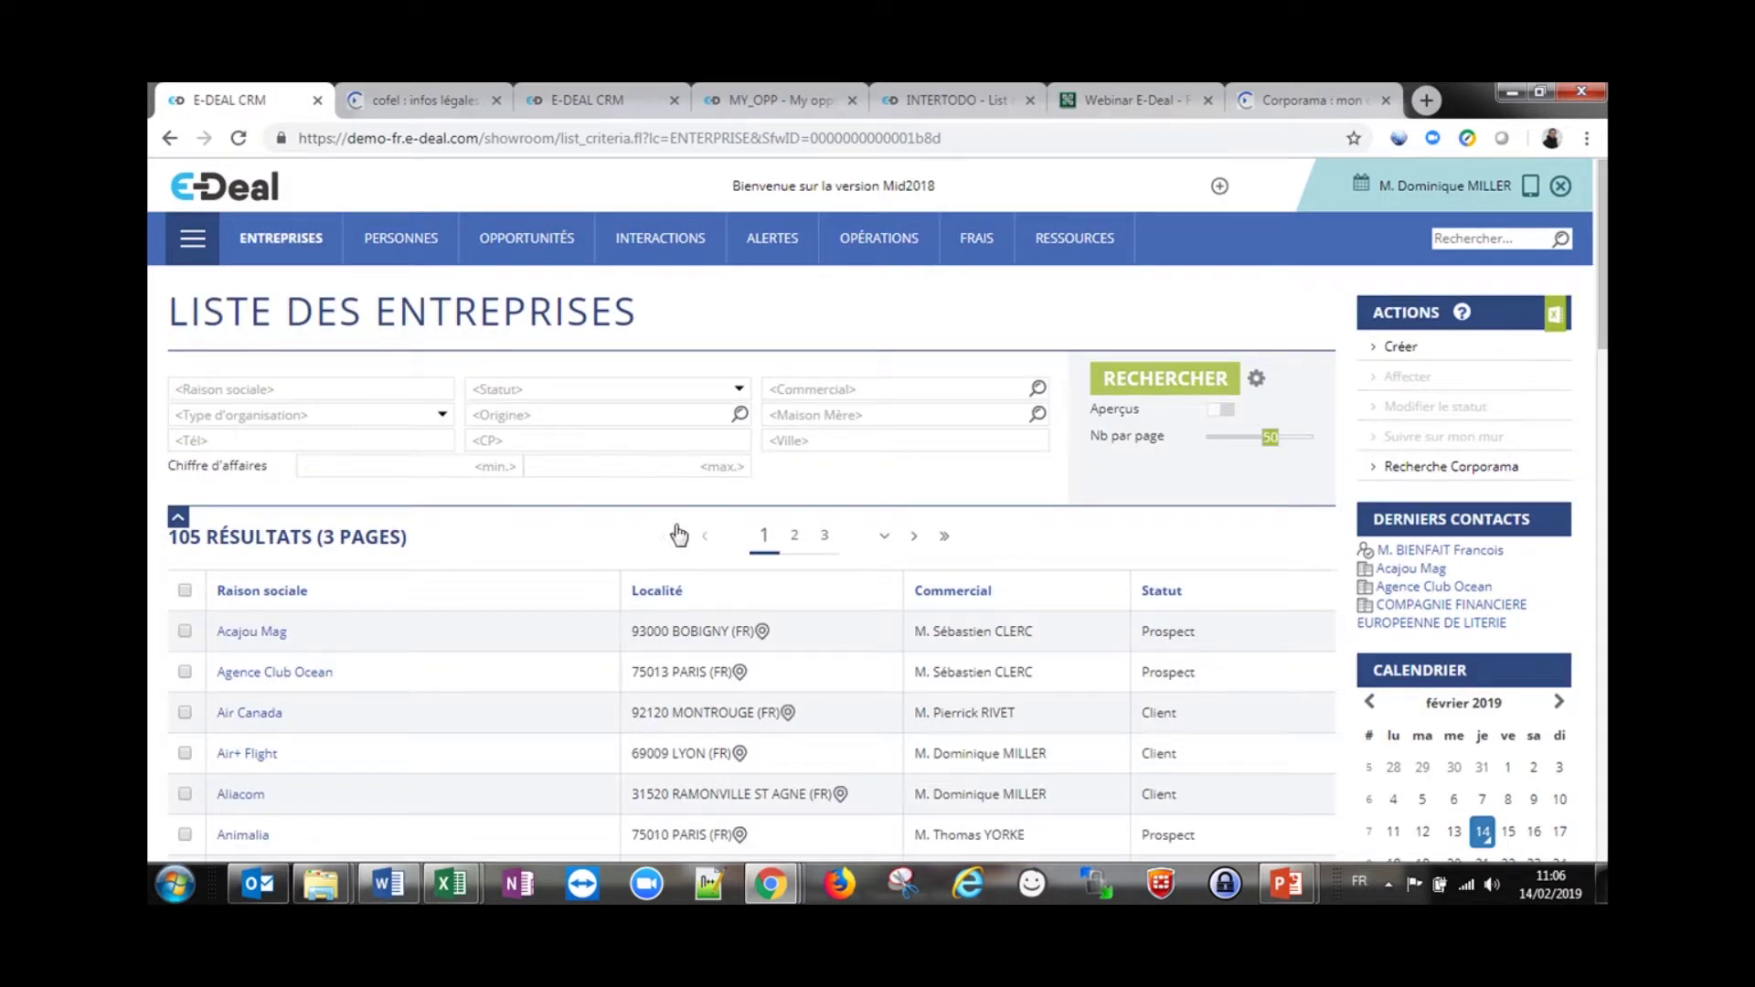
scroll(640, 587, "down", 1)
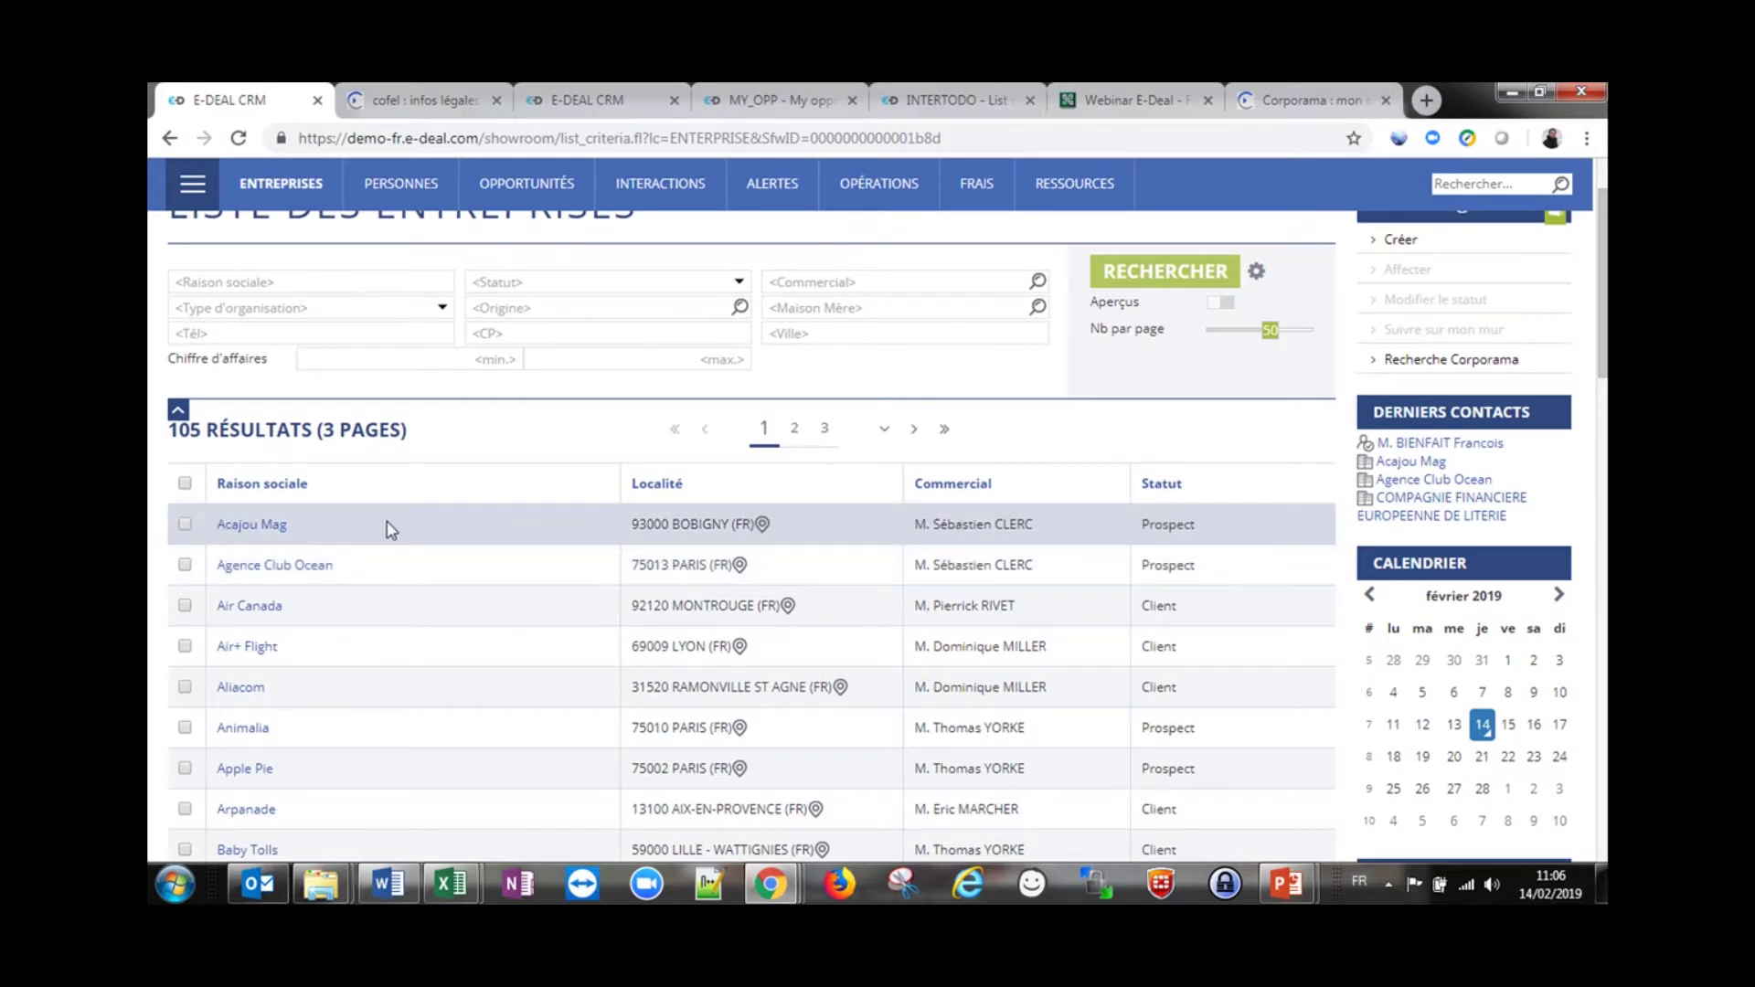
scroll(585, 466, "up", 1)
Filter the company list on the current sales representative's name in the Commercial criterion and run the search
left_click(788, 391)
type("clerc")
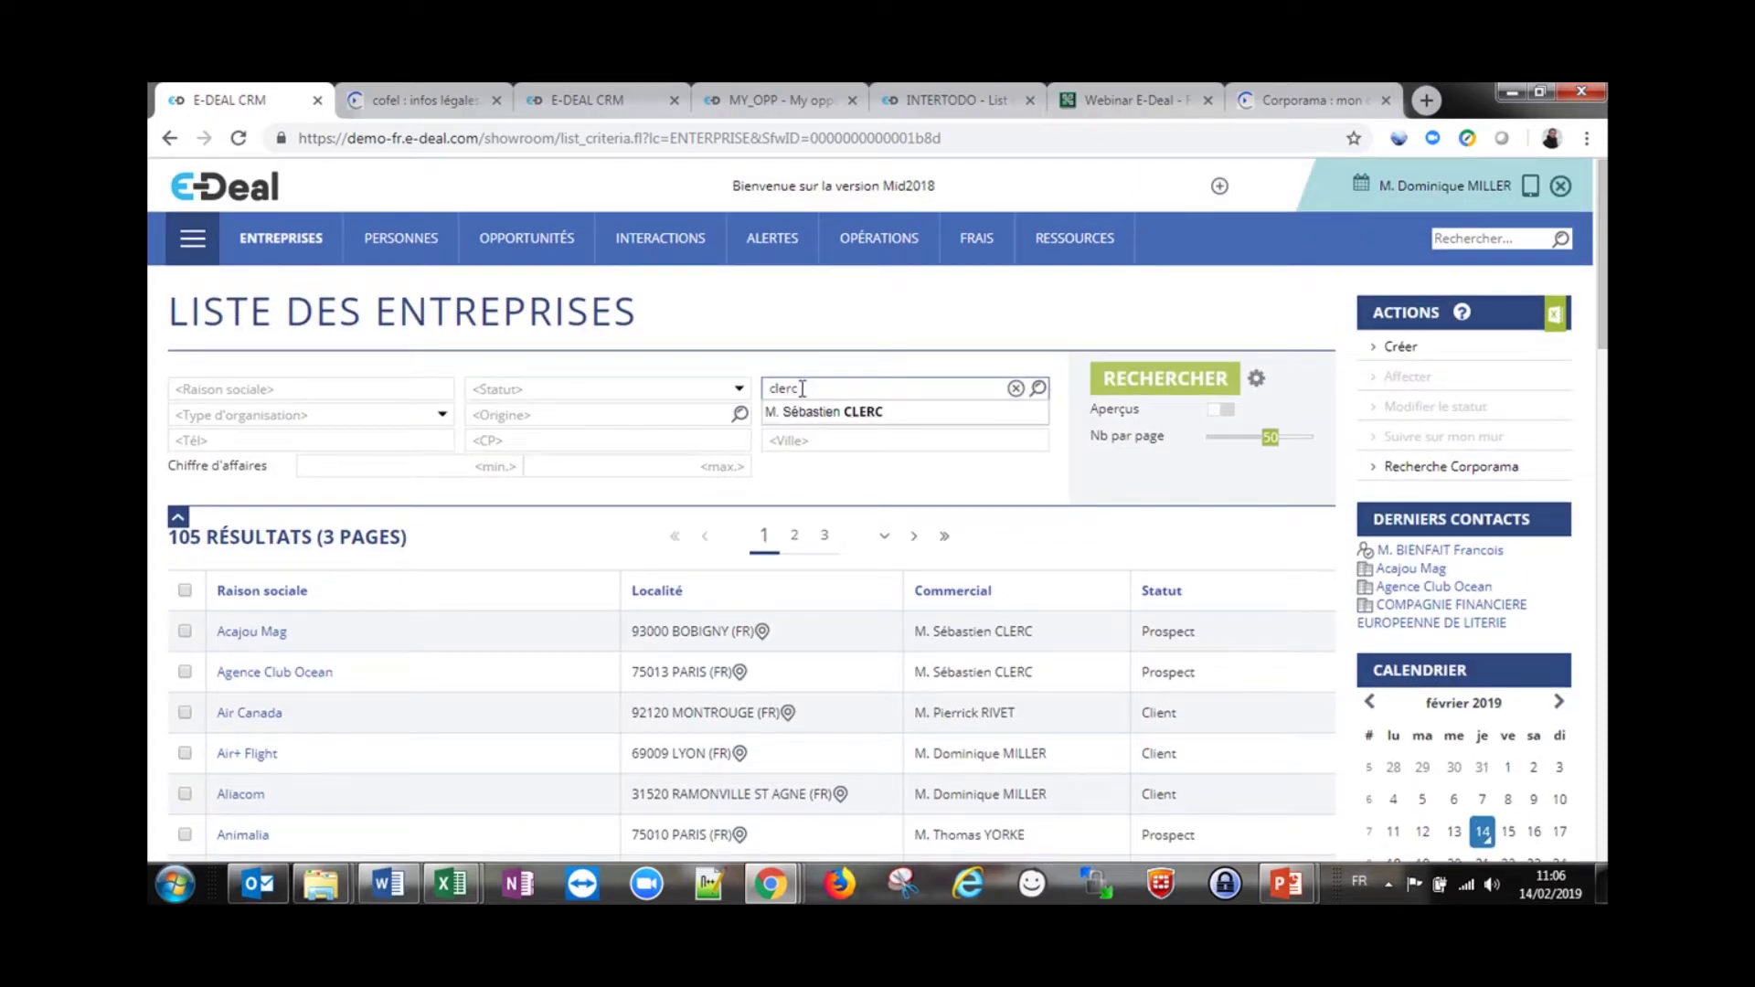
left_click(827, 410)
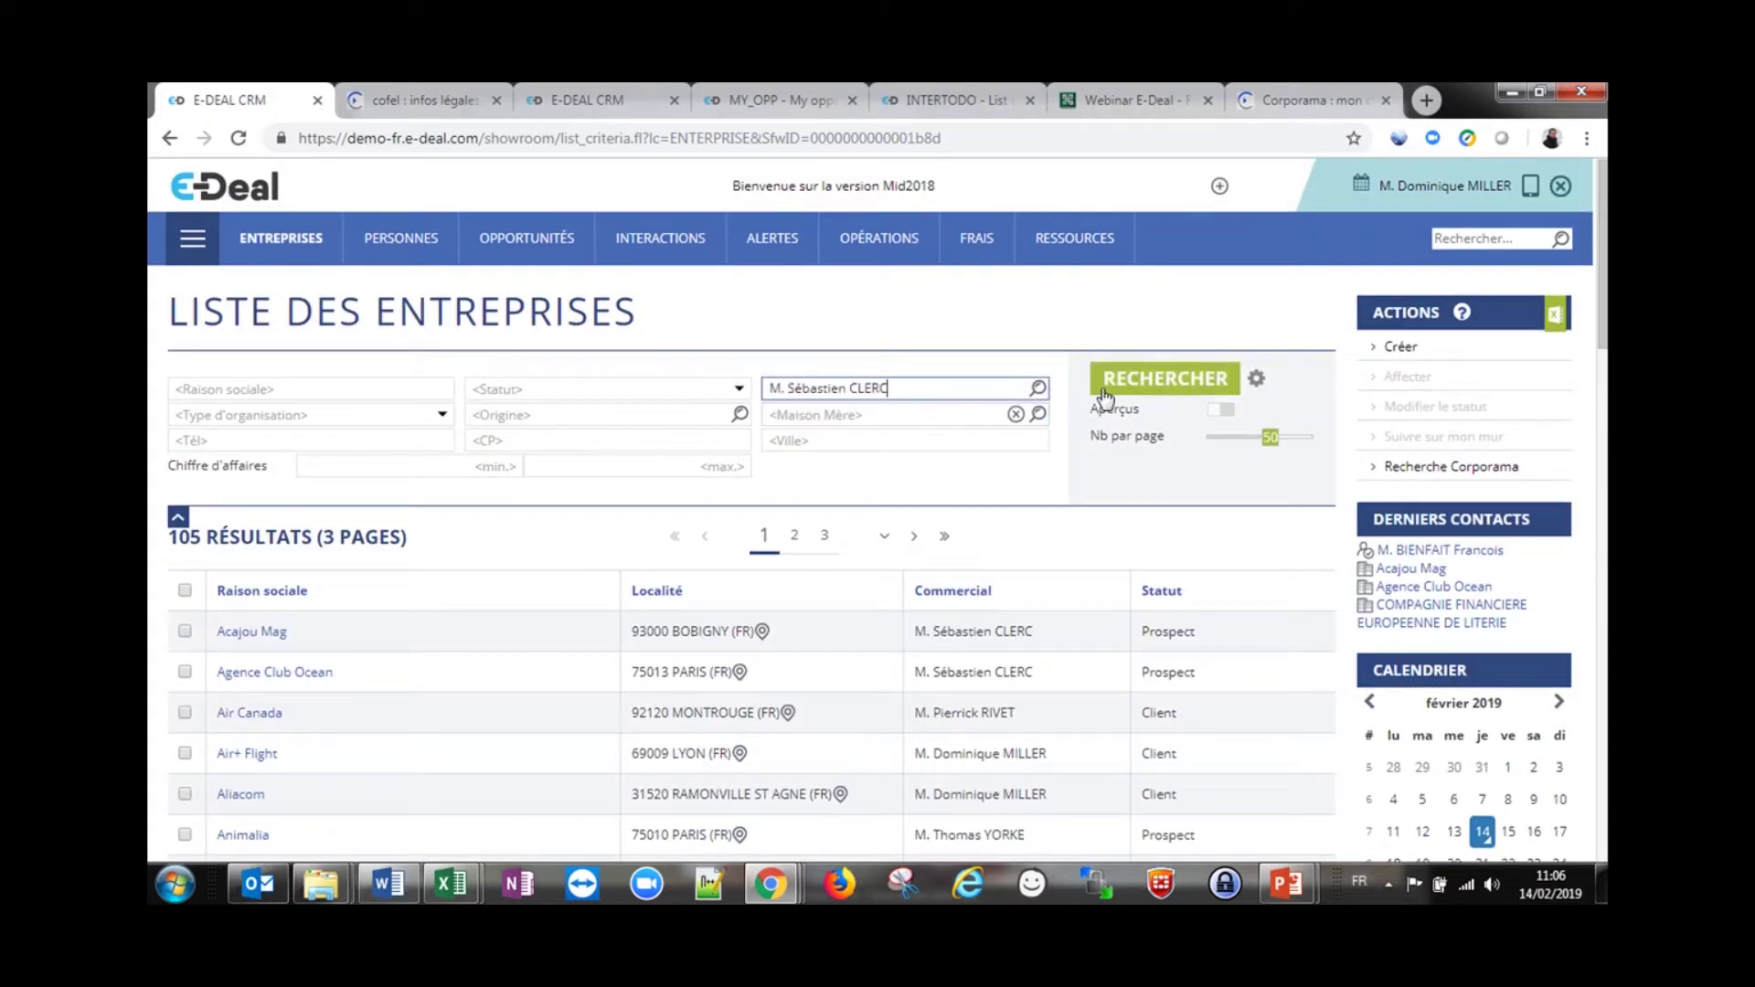
left_click(1182, 392)
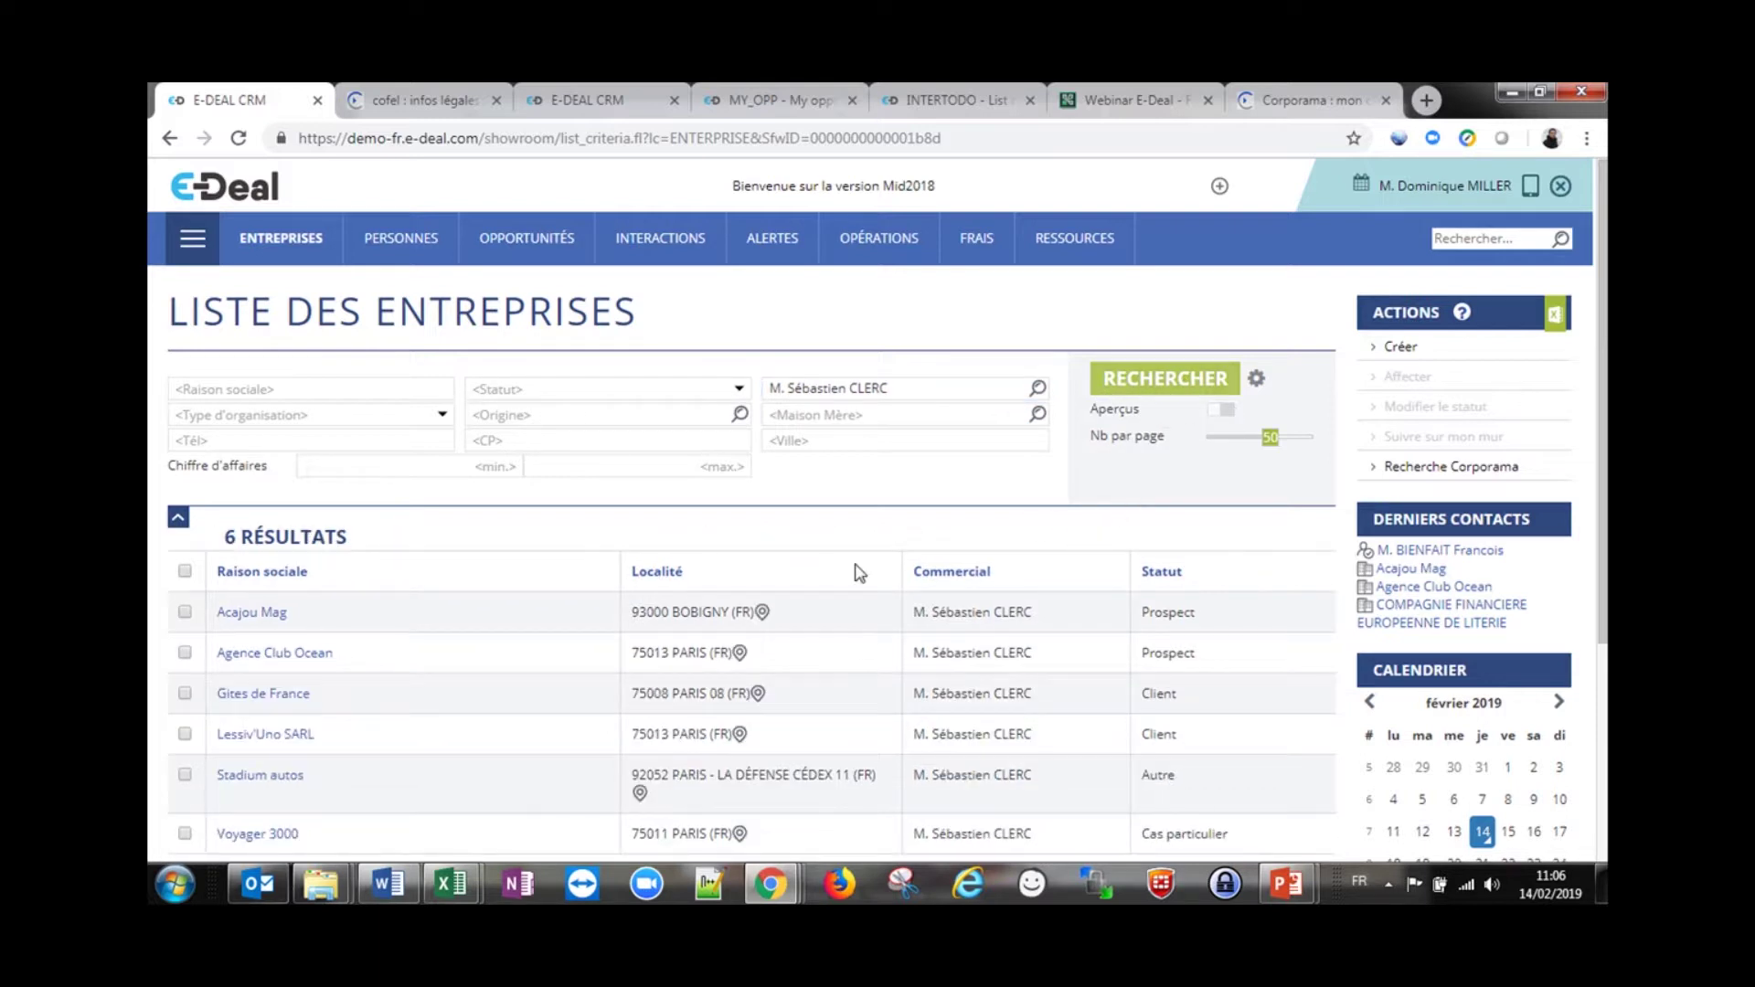
Select all the listed companies and assign them to a different Commercial, found by searching for the new sales representative's first name
scroll(582, 614, "down", 1)
scroll(582, 615, "down", 1)
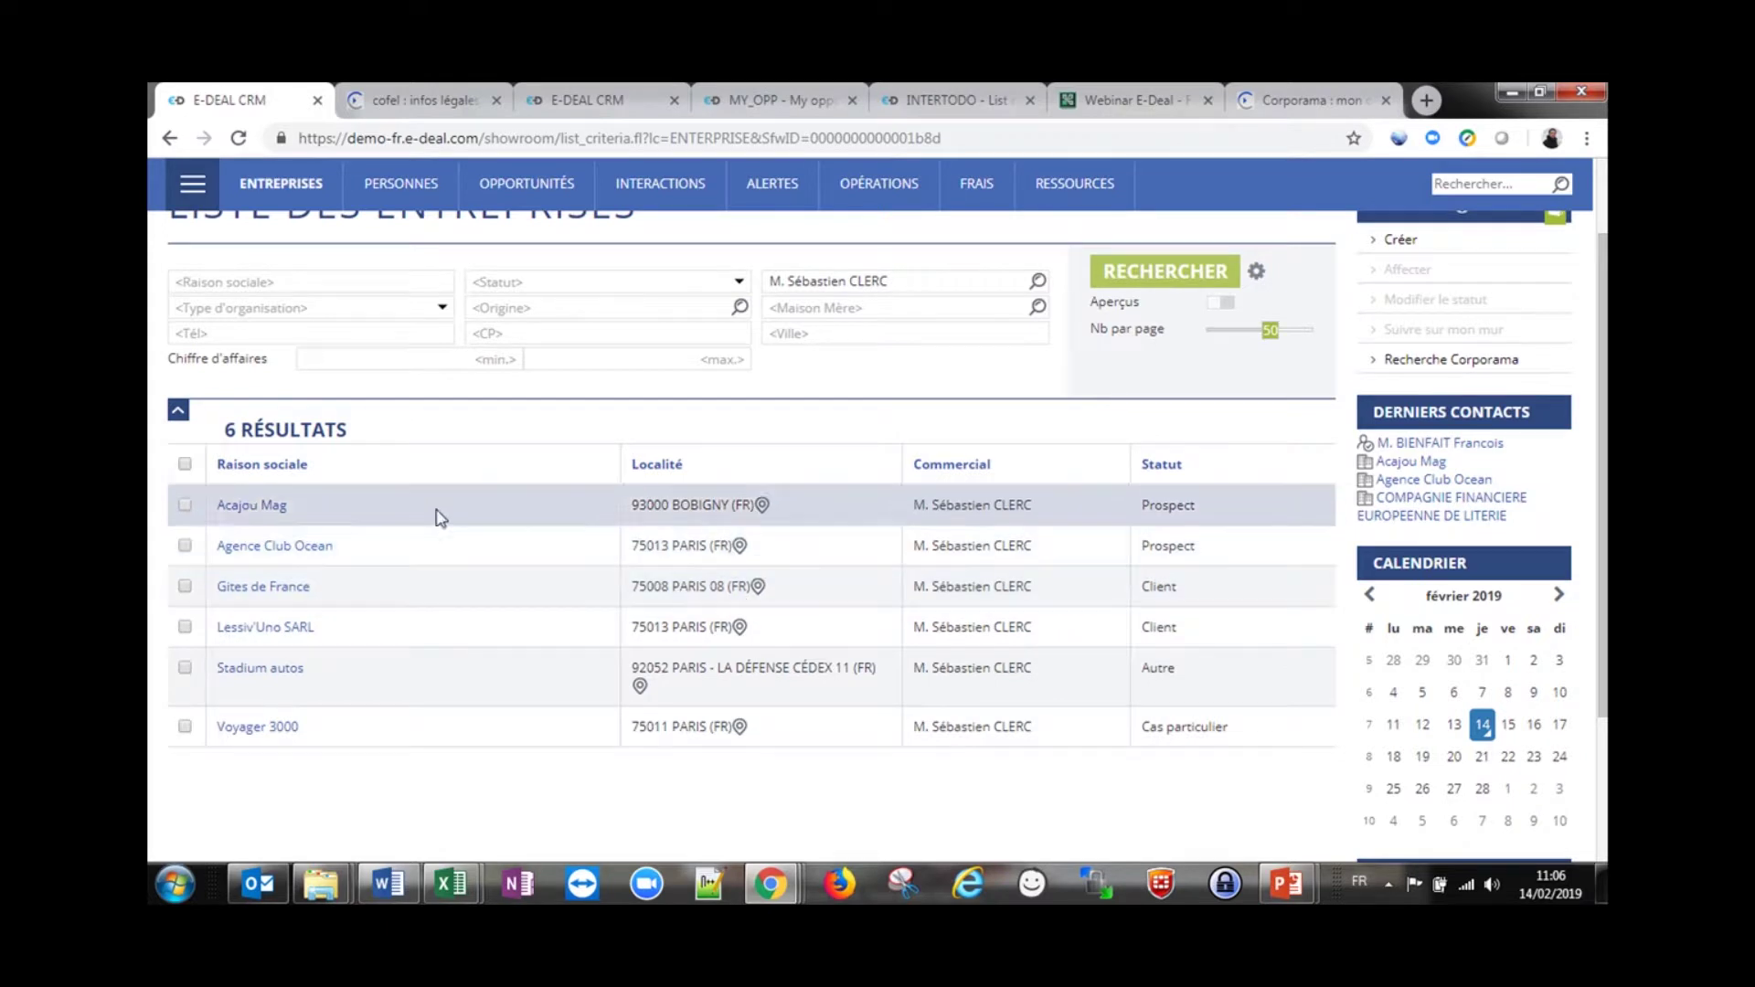
left_click(186, 463)
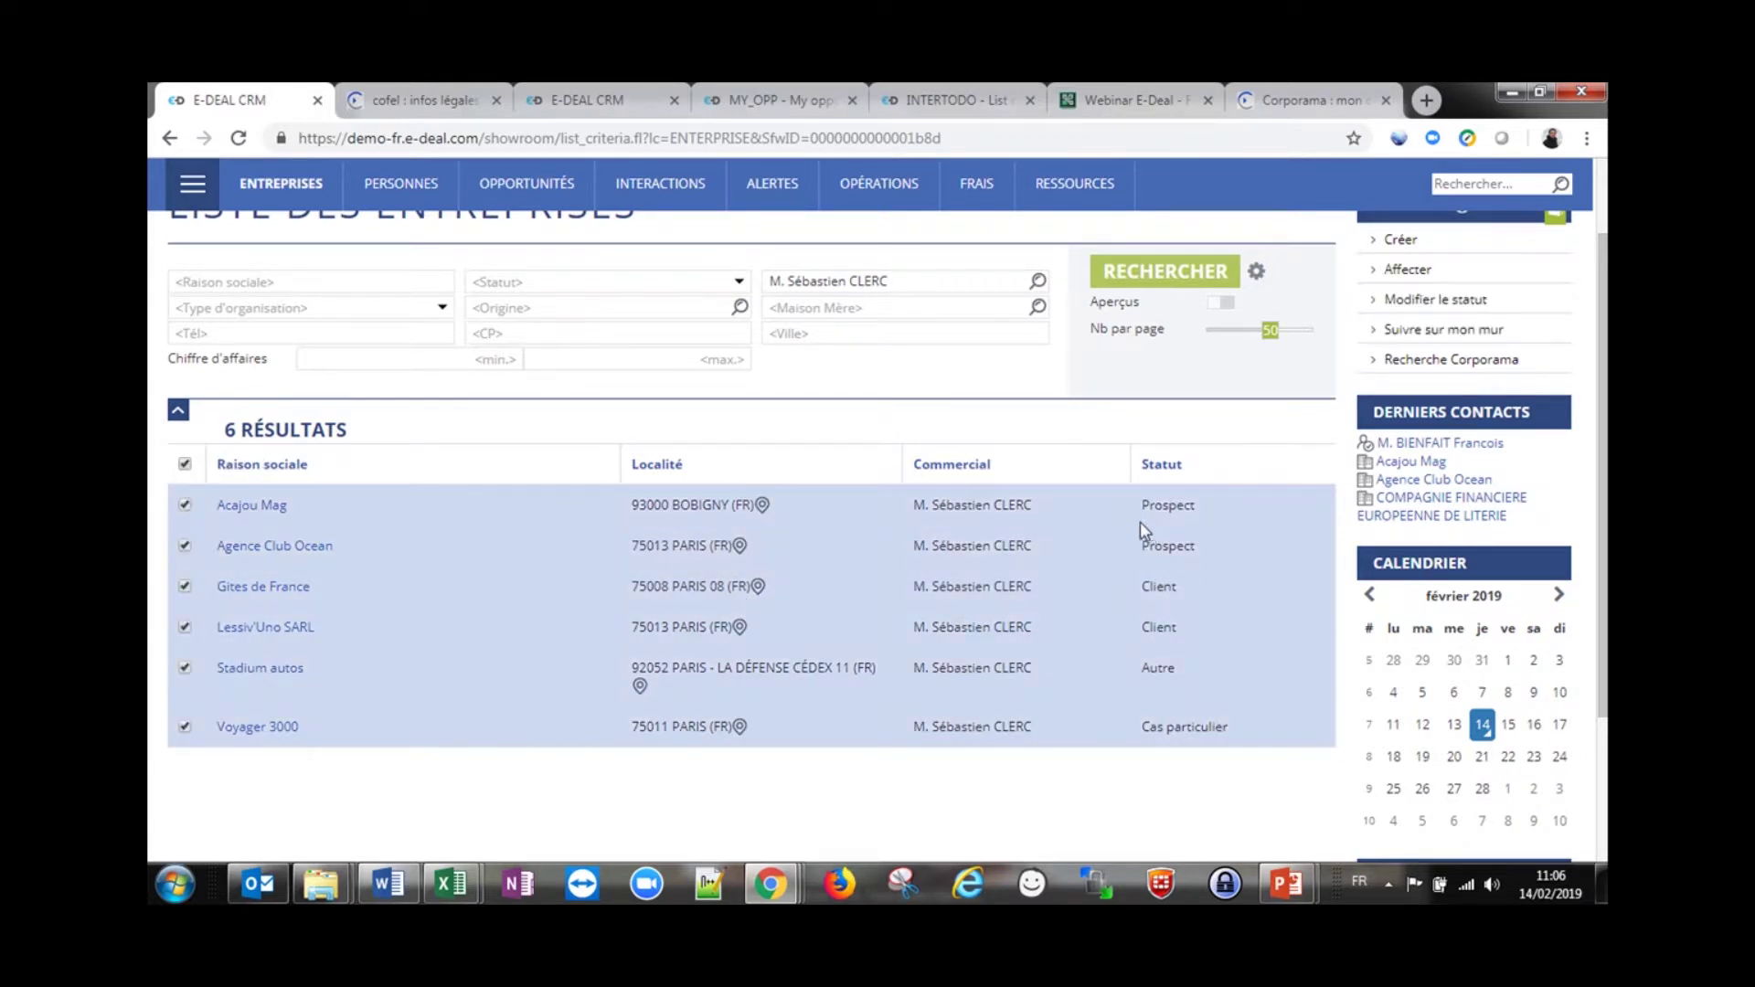
scroll(1214, 595, "up", 2)
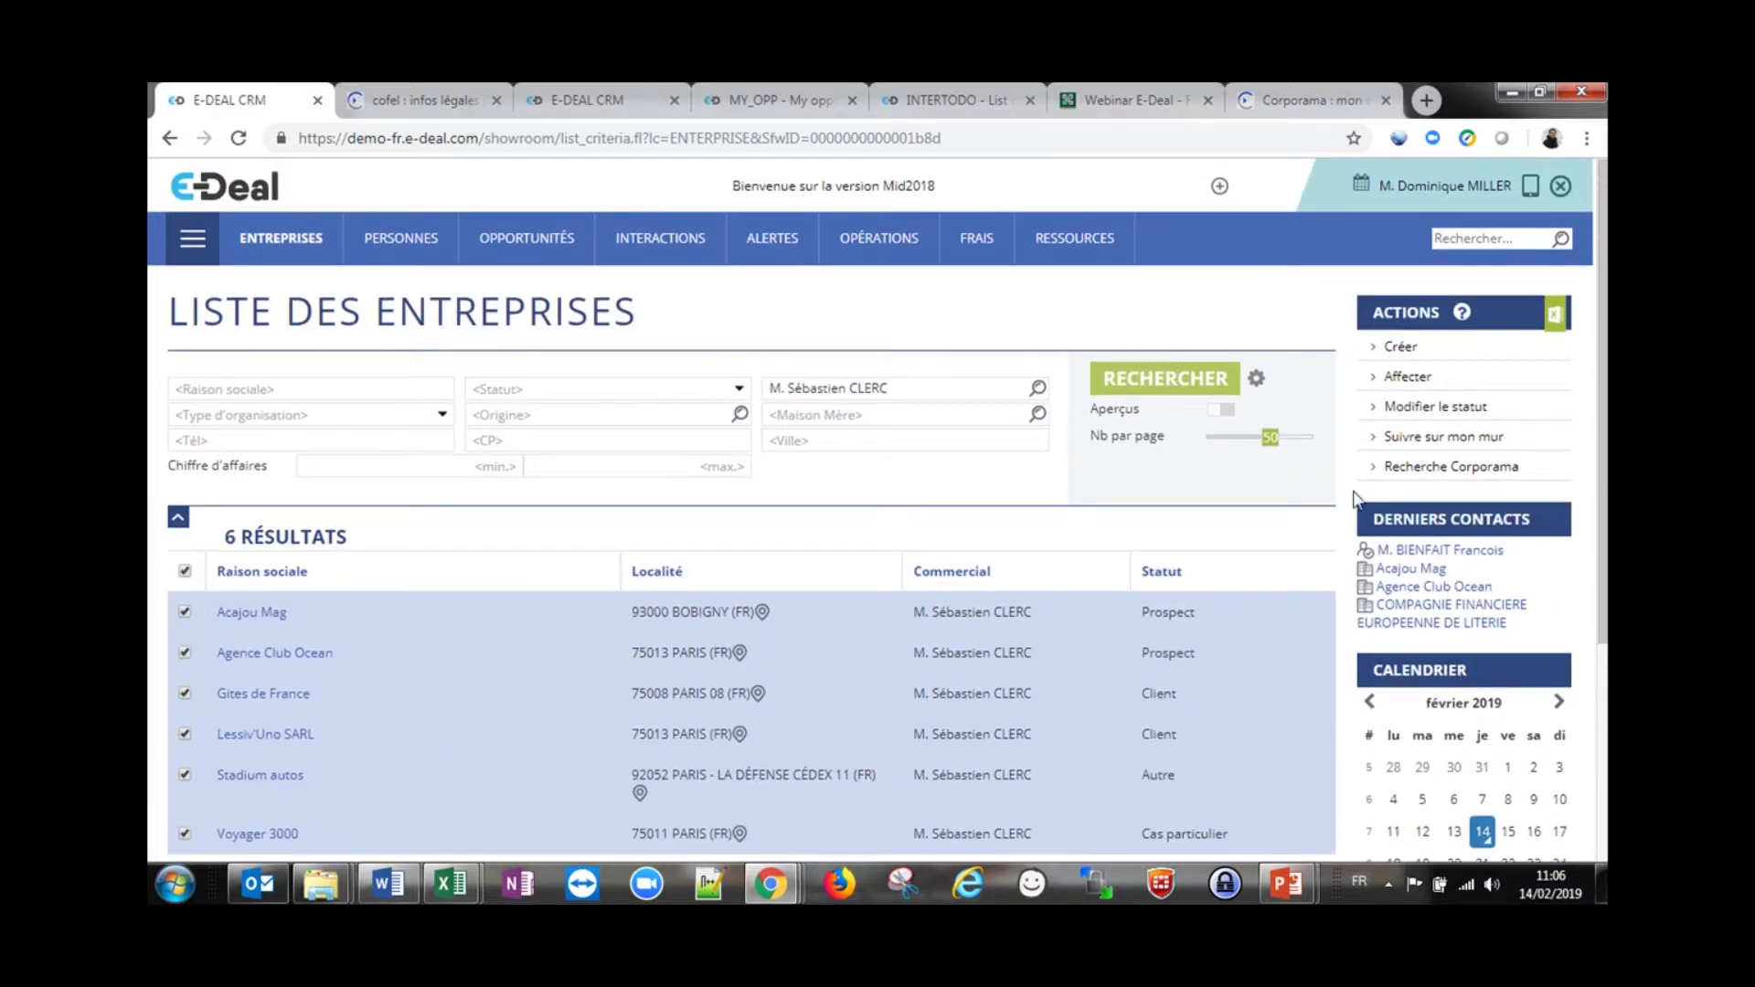
left_click(1398, 379)
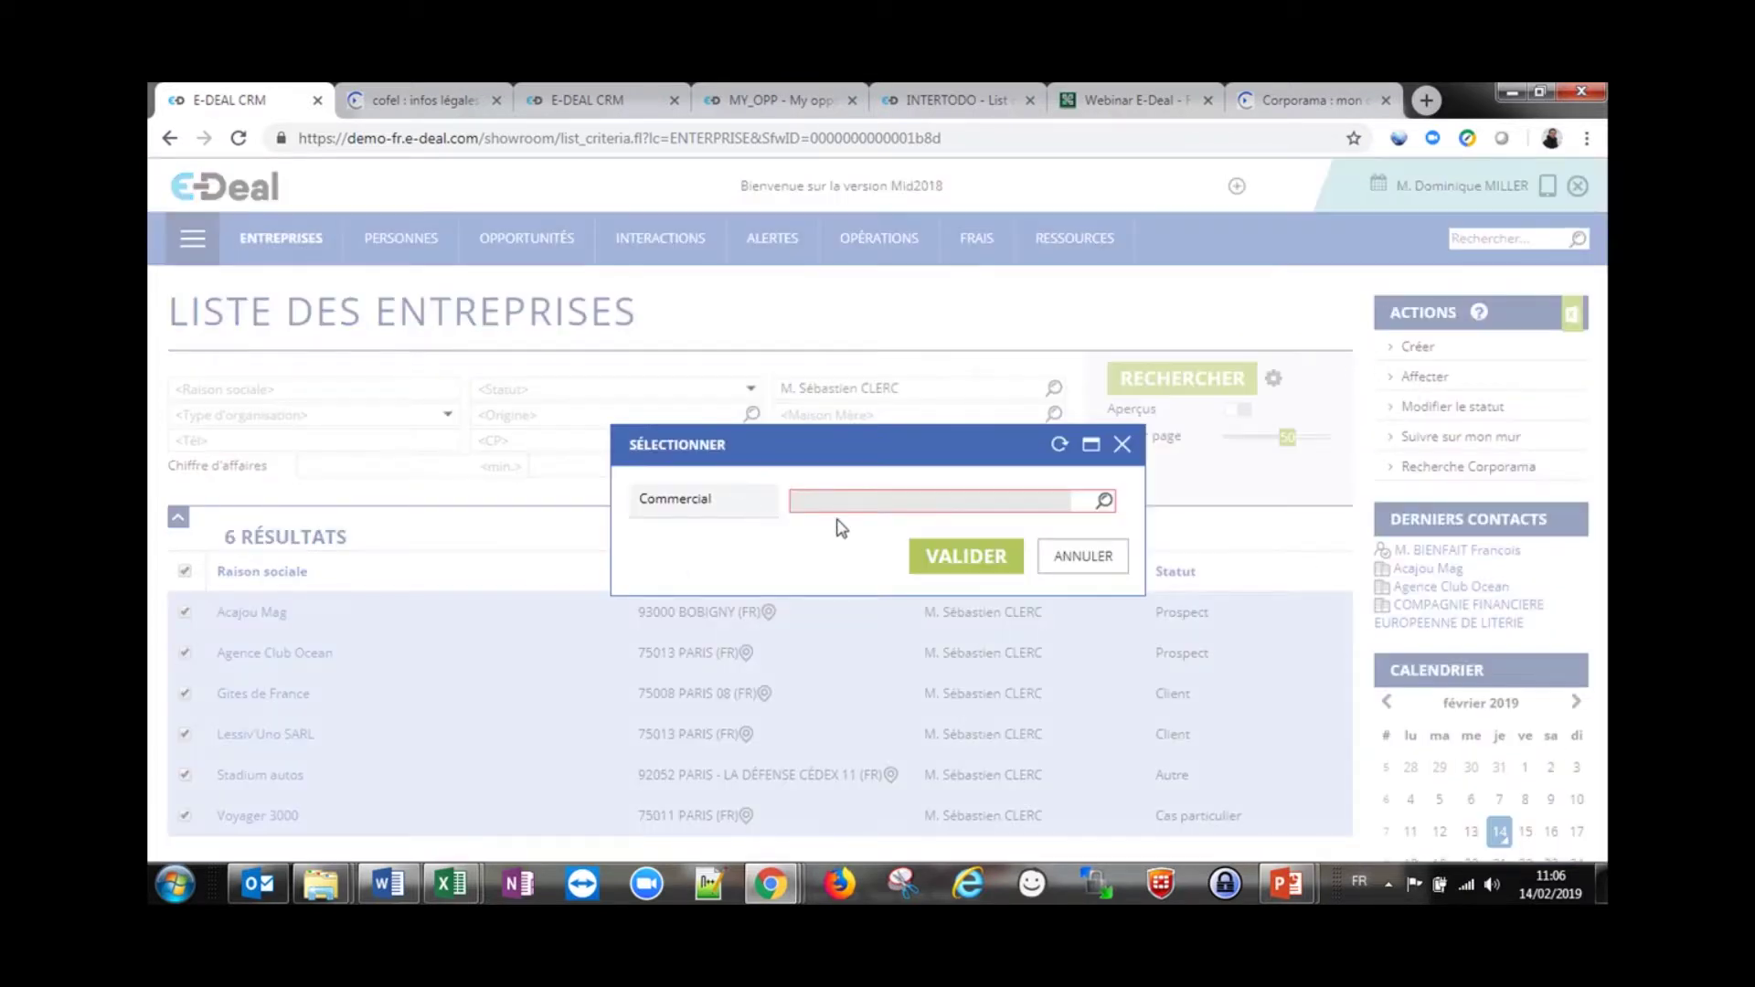
left_click(1105, 502)
type("louise")
key("Return")
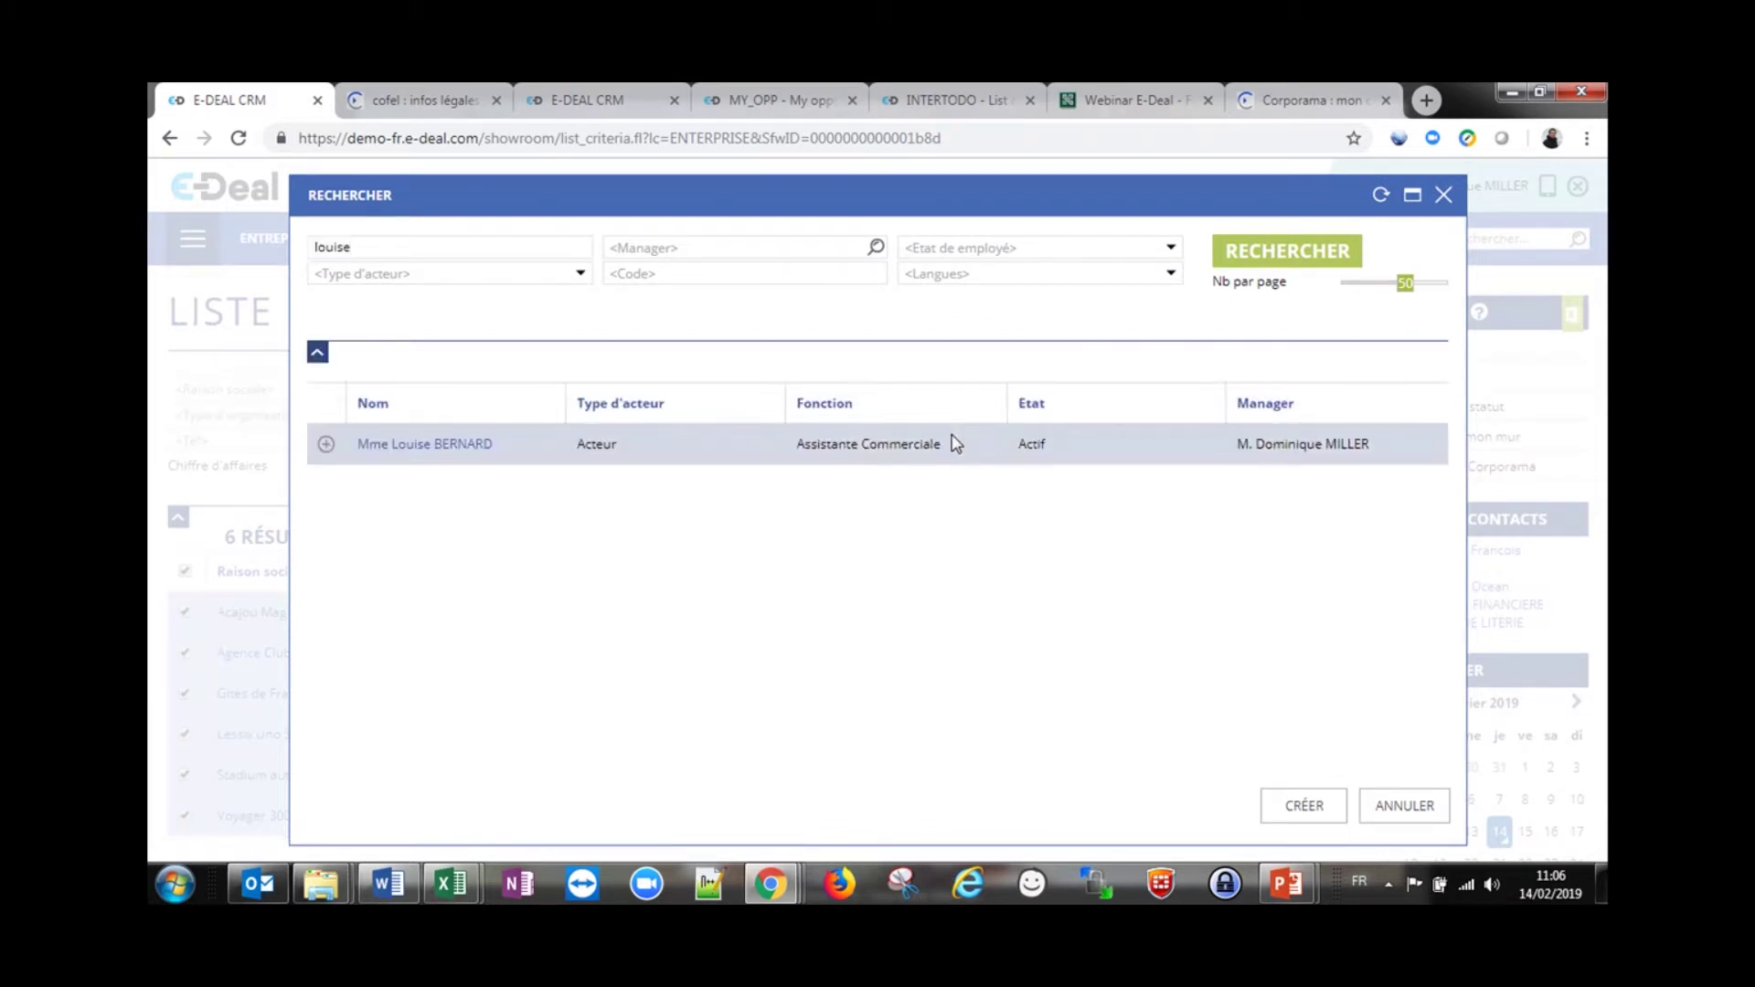
left_click(324, 444)
left_click(967, 553)
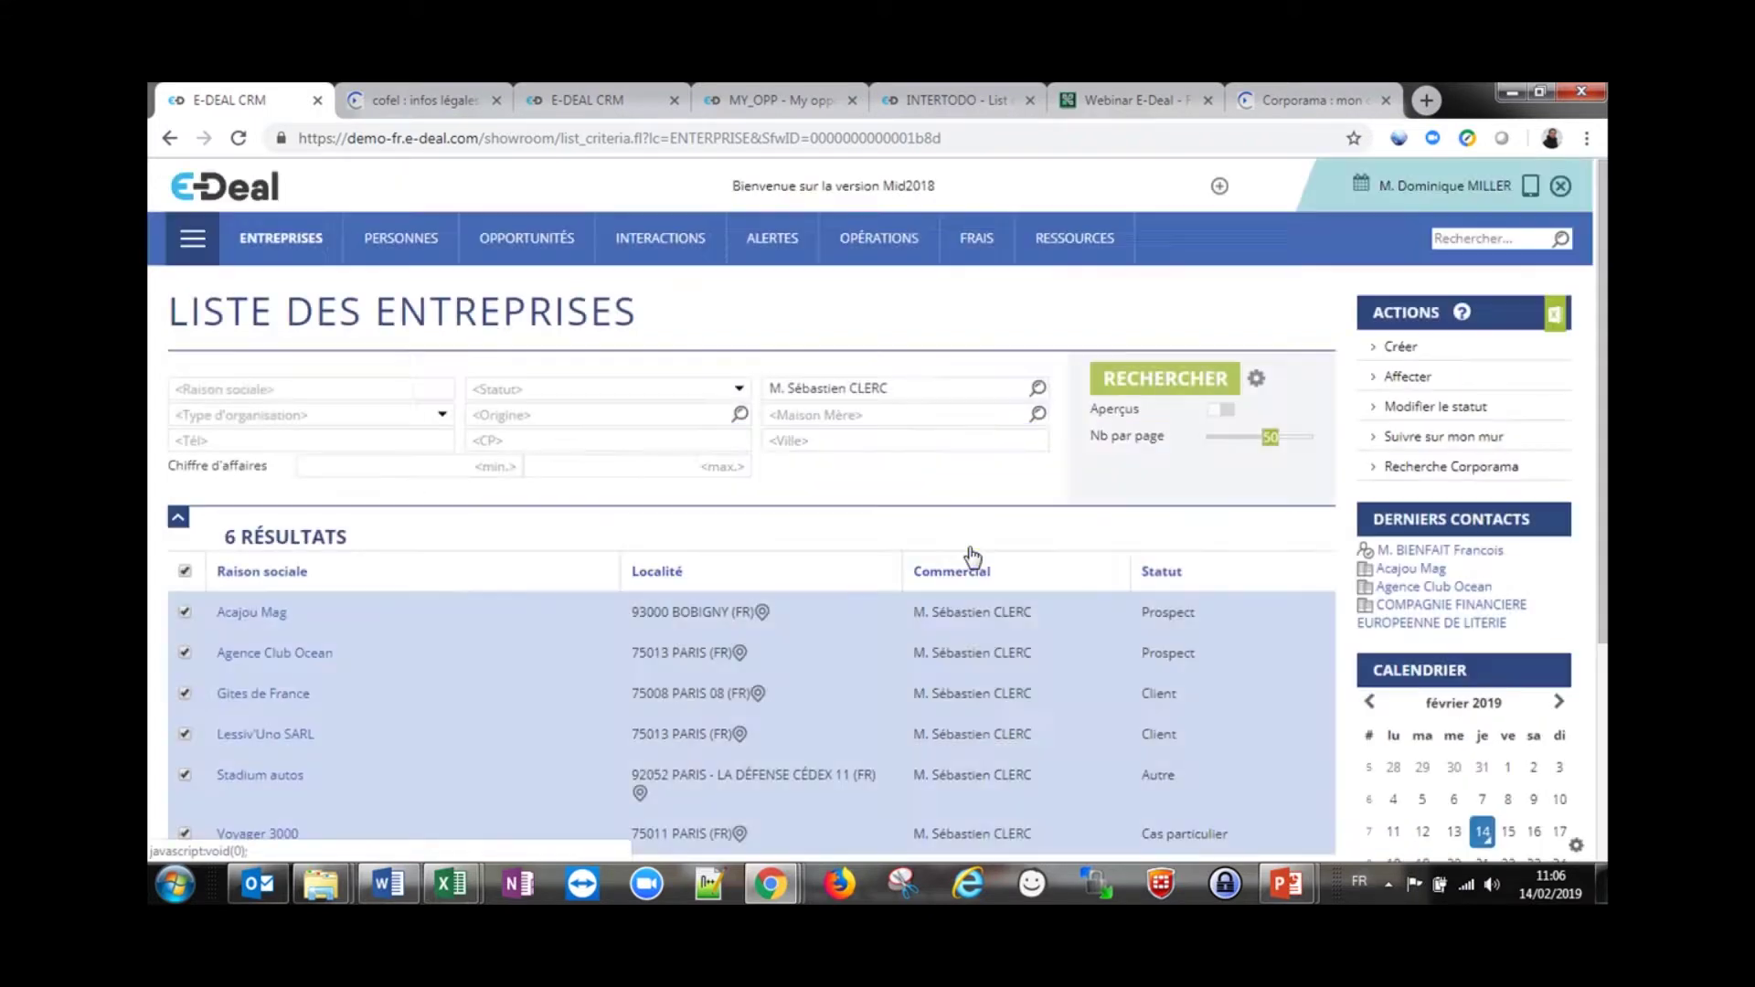
left_click(1050, 560)
left_click(1051, 572)
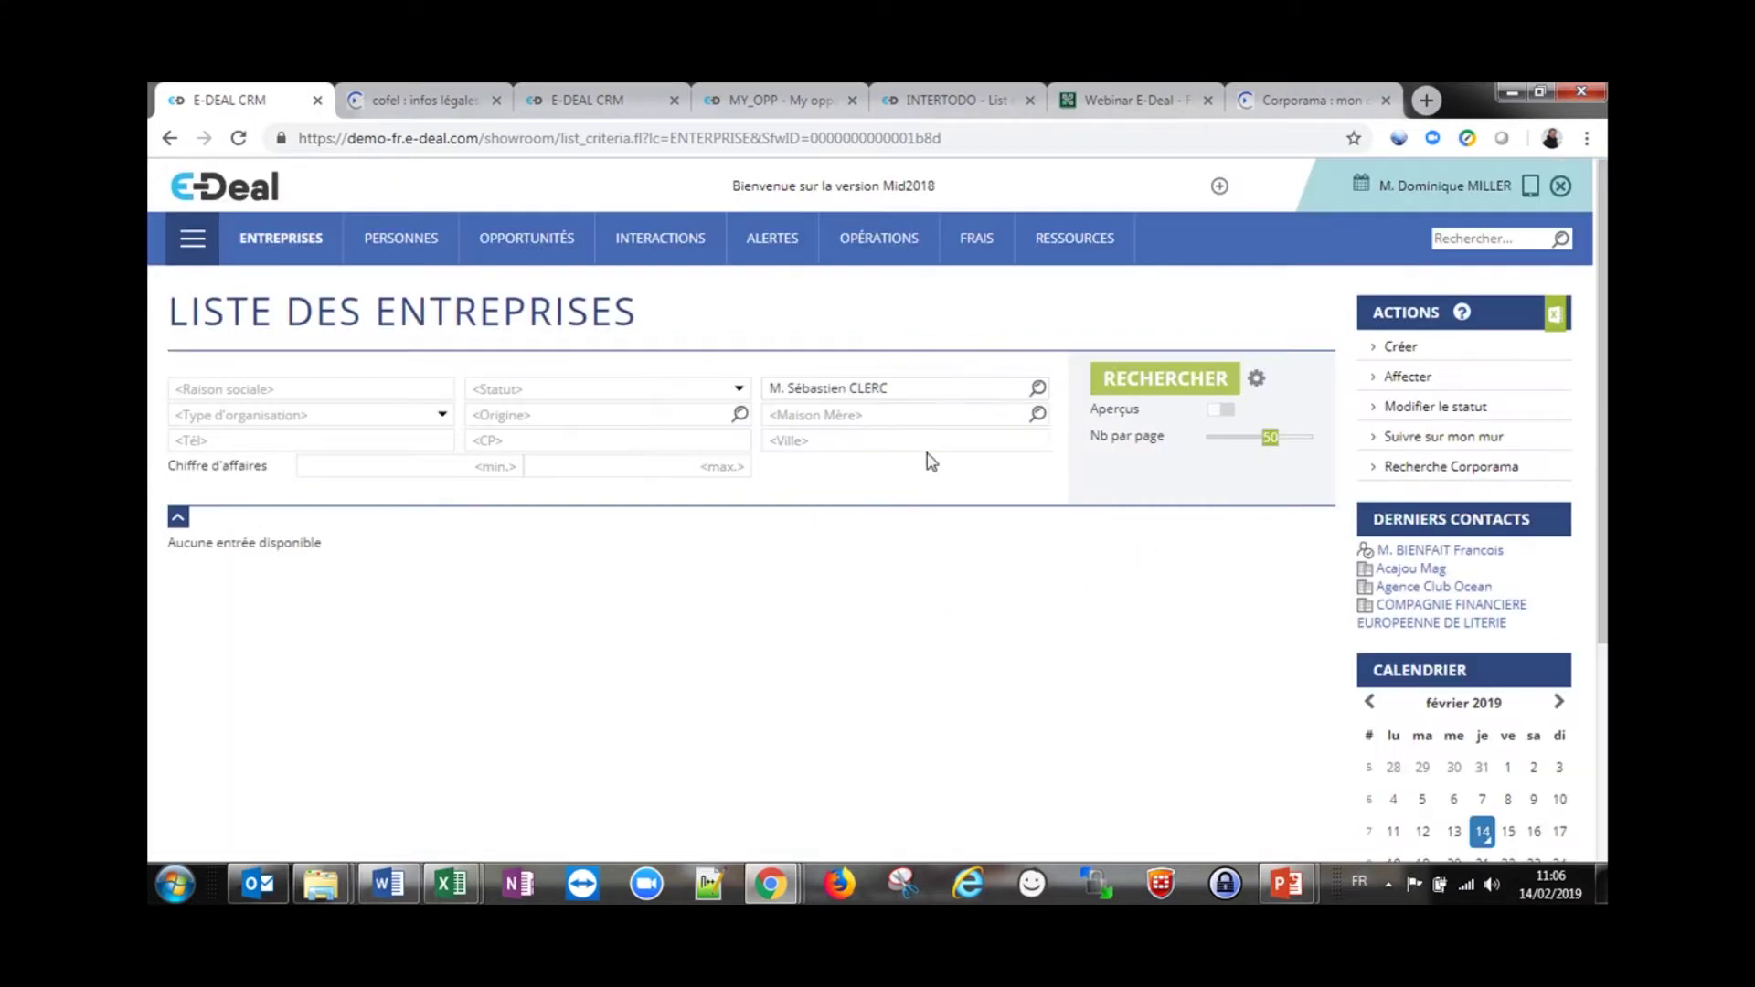
Replace the Commercial criterion with the newly assigned sales representative, run the search and check the reassigned companies
left_click(1016, 389)
type("louis")
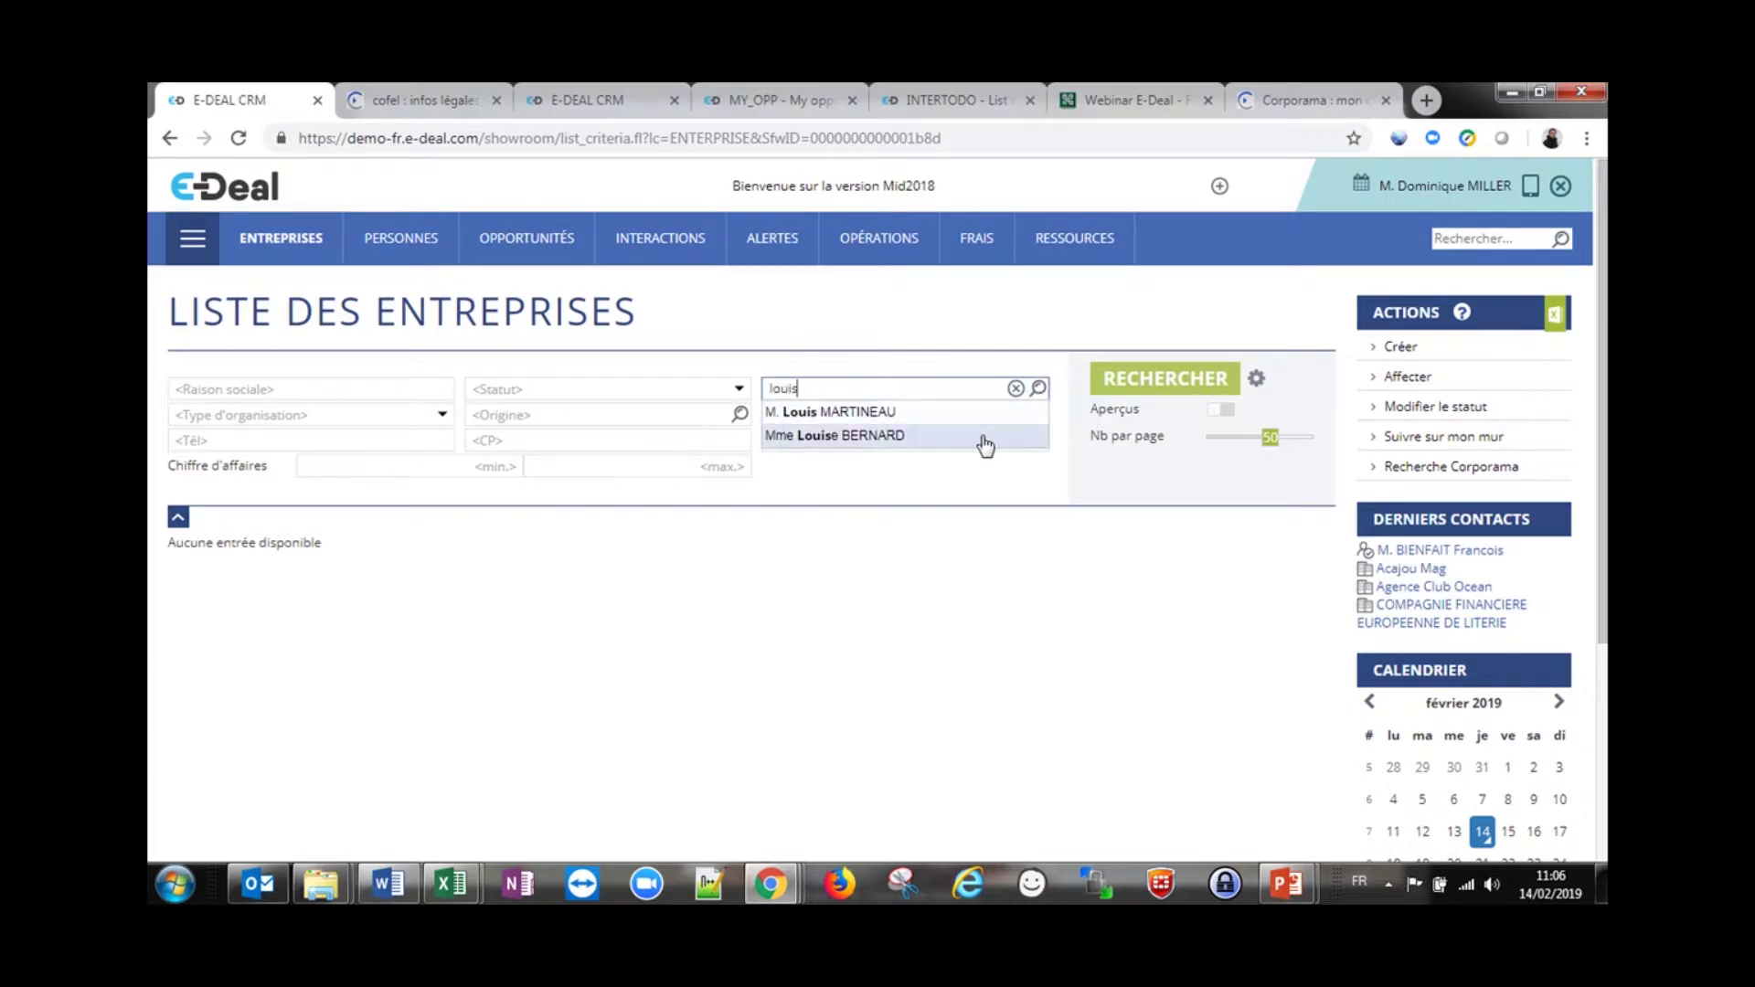
left_click(985, 445)
left_click(1164, 384)
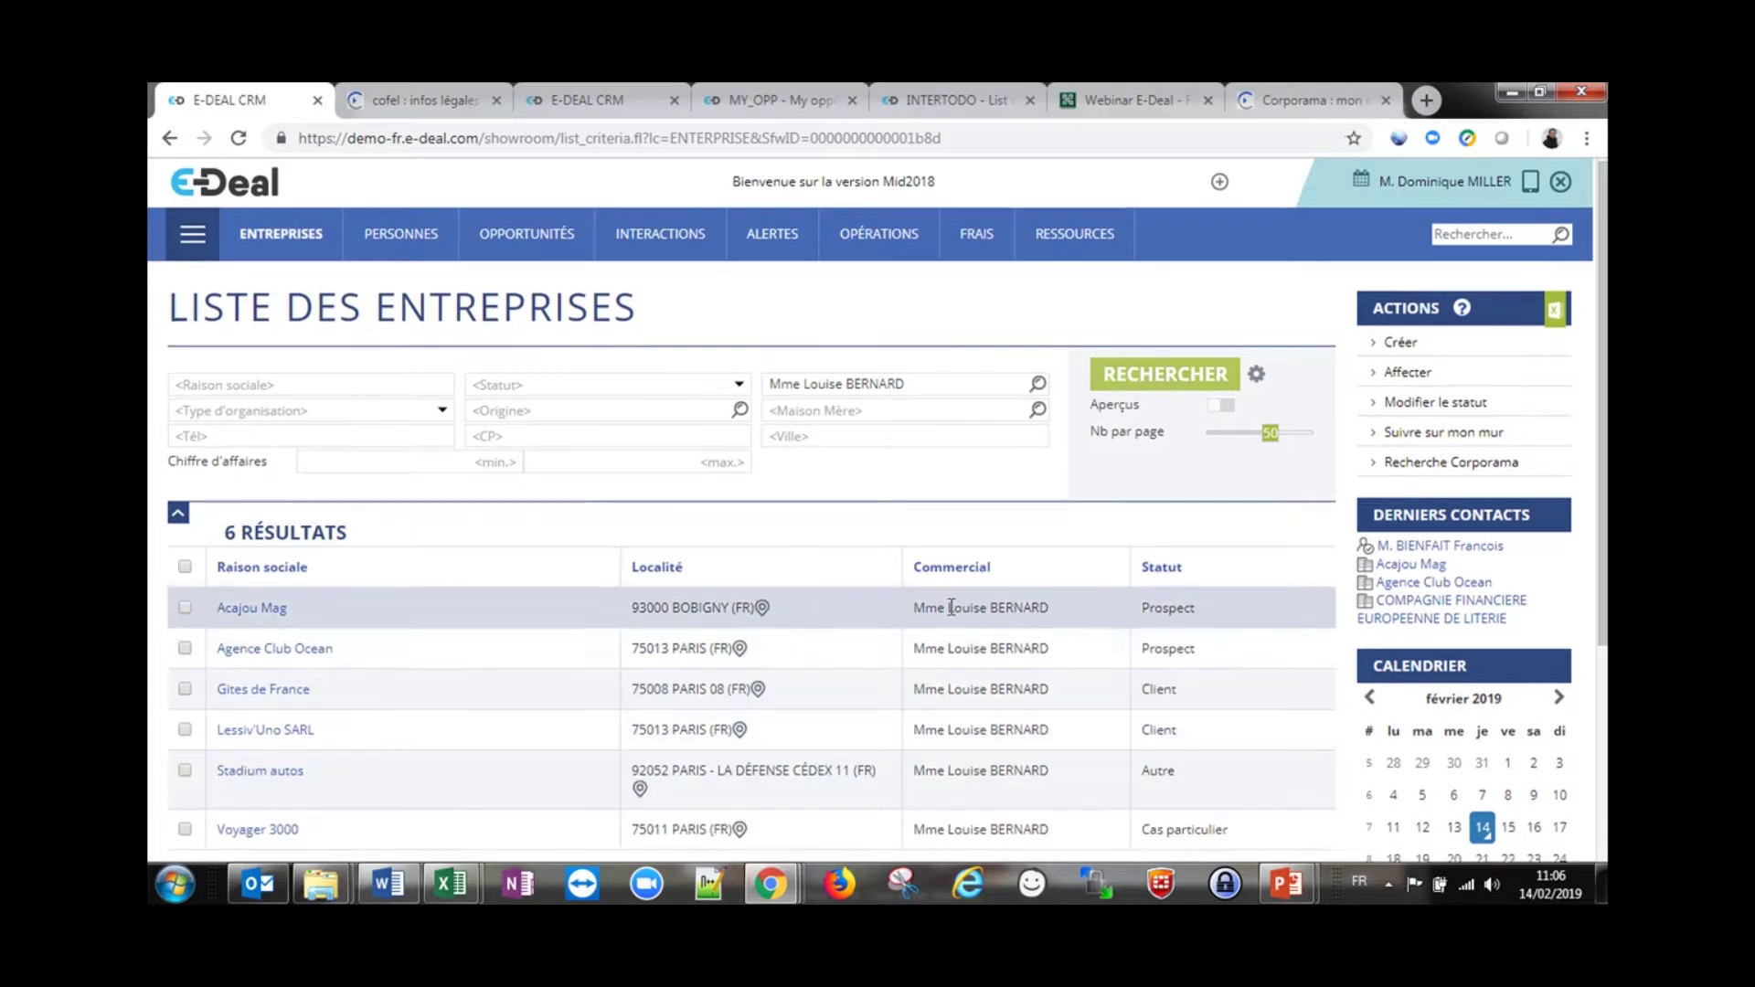
scroll(951, 607, "down", 2)
scroll(921, 529, "up", 1)
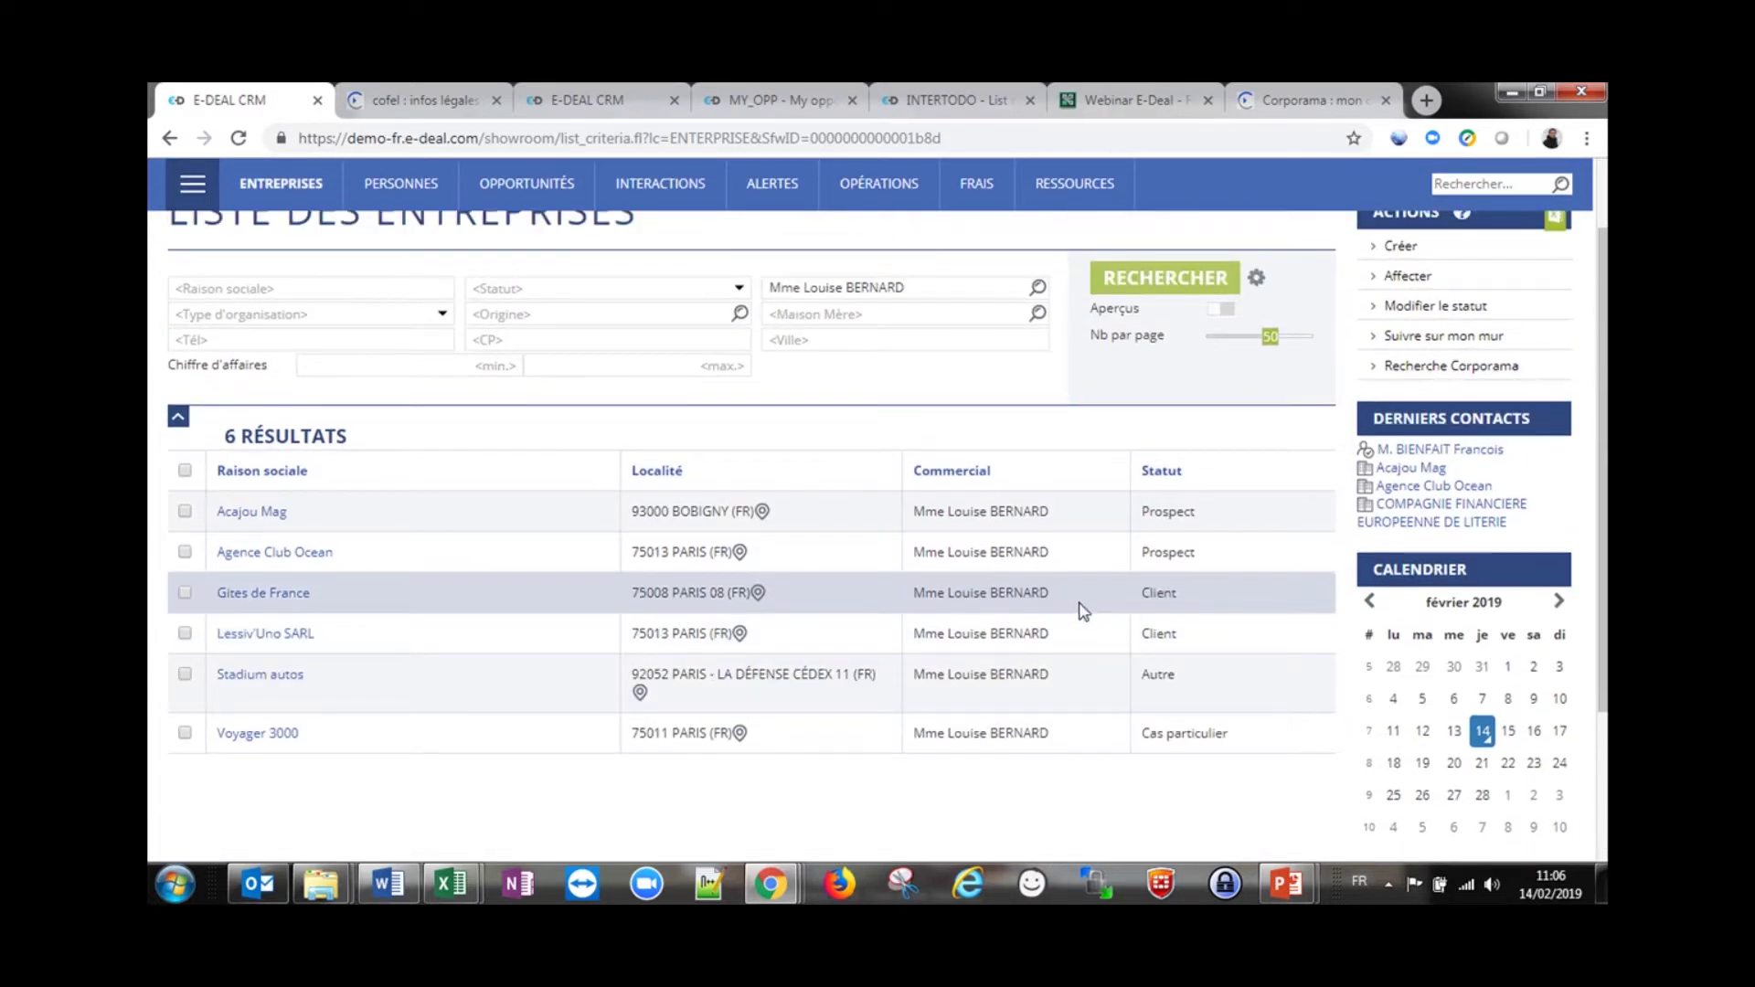
scroll(1284, 512, "up", 1)
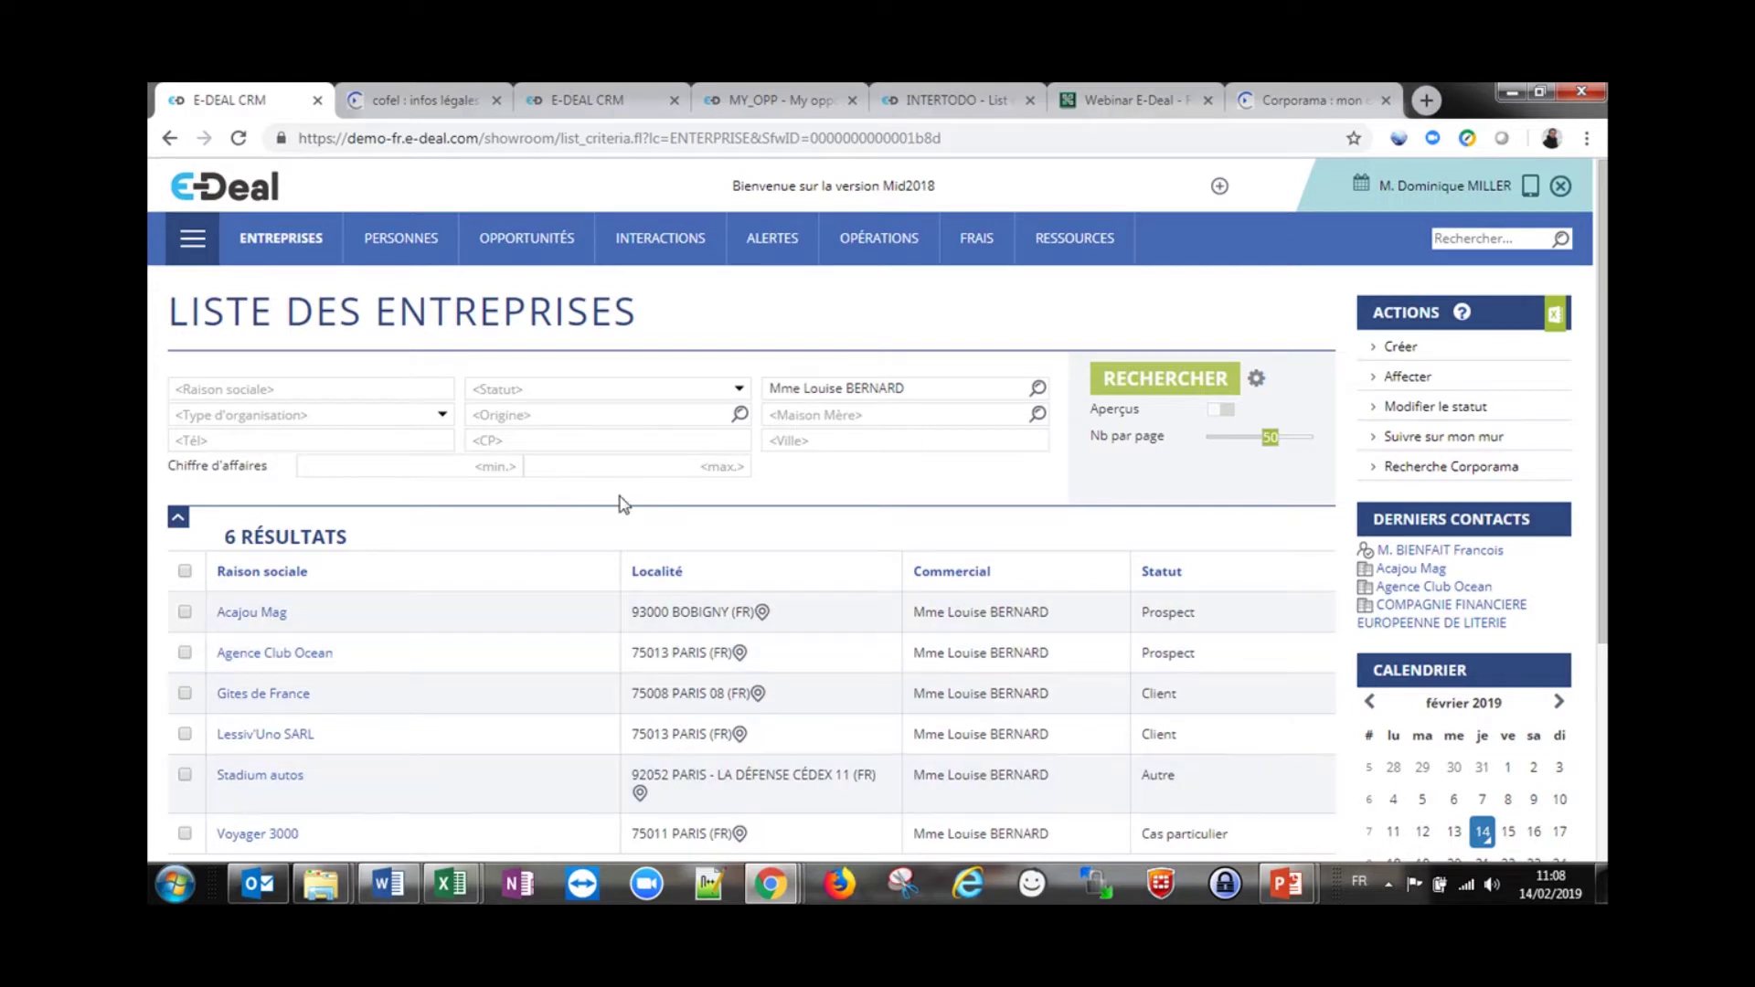
Open the list of interactions to do, replace the Acteur criterion with another colleague's name and run the search
mouse_move(673, 259)
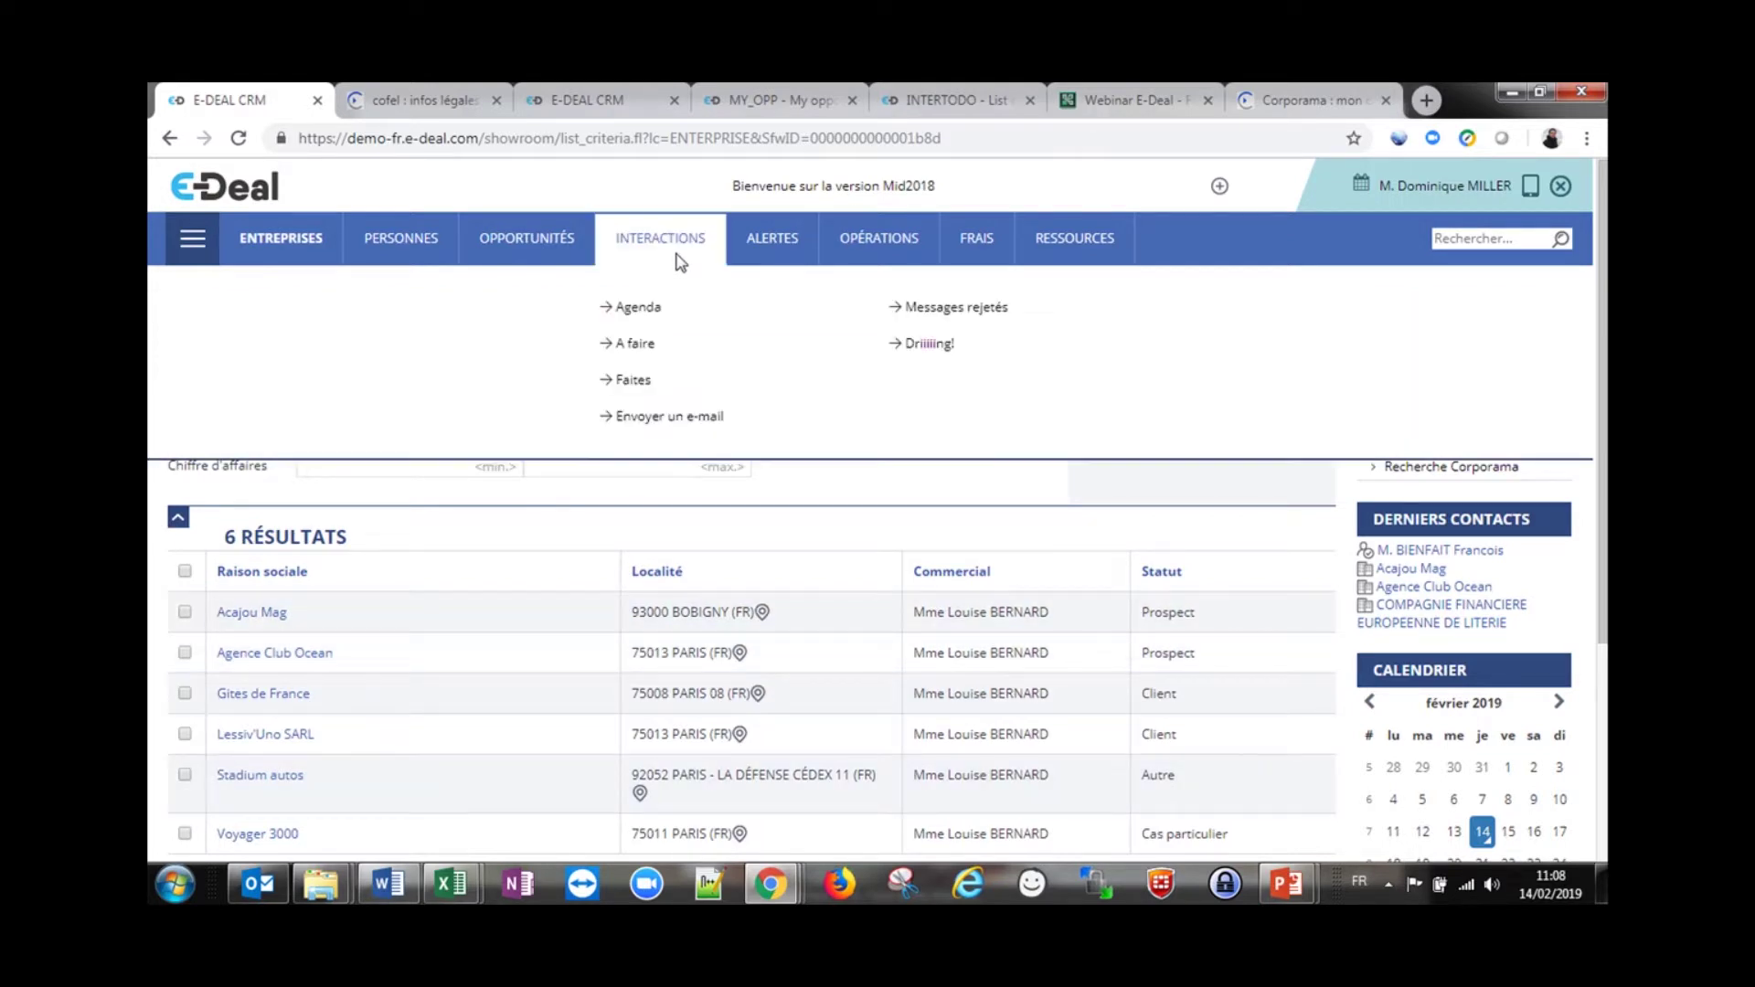
left_click(648, 348)
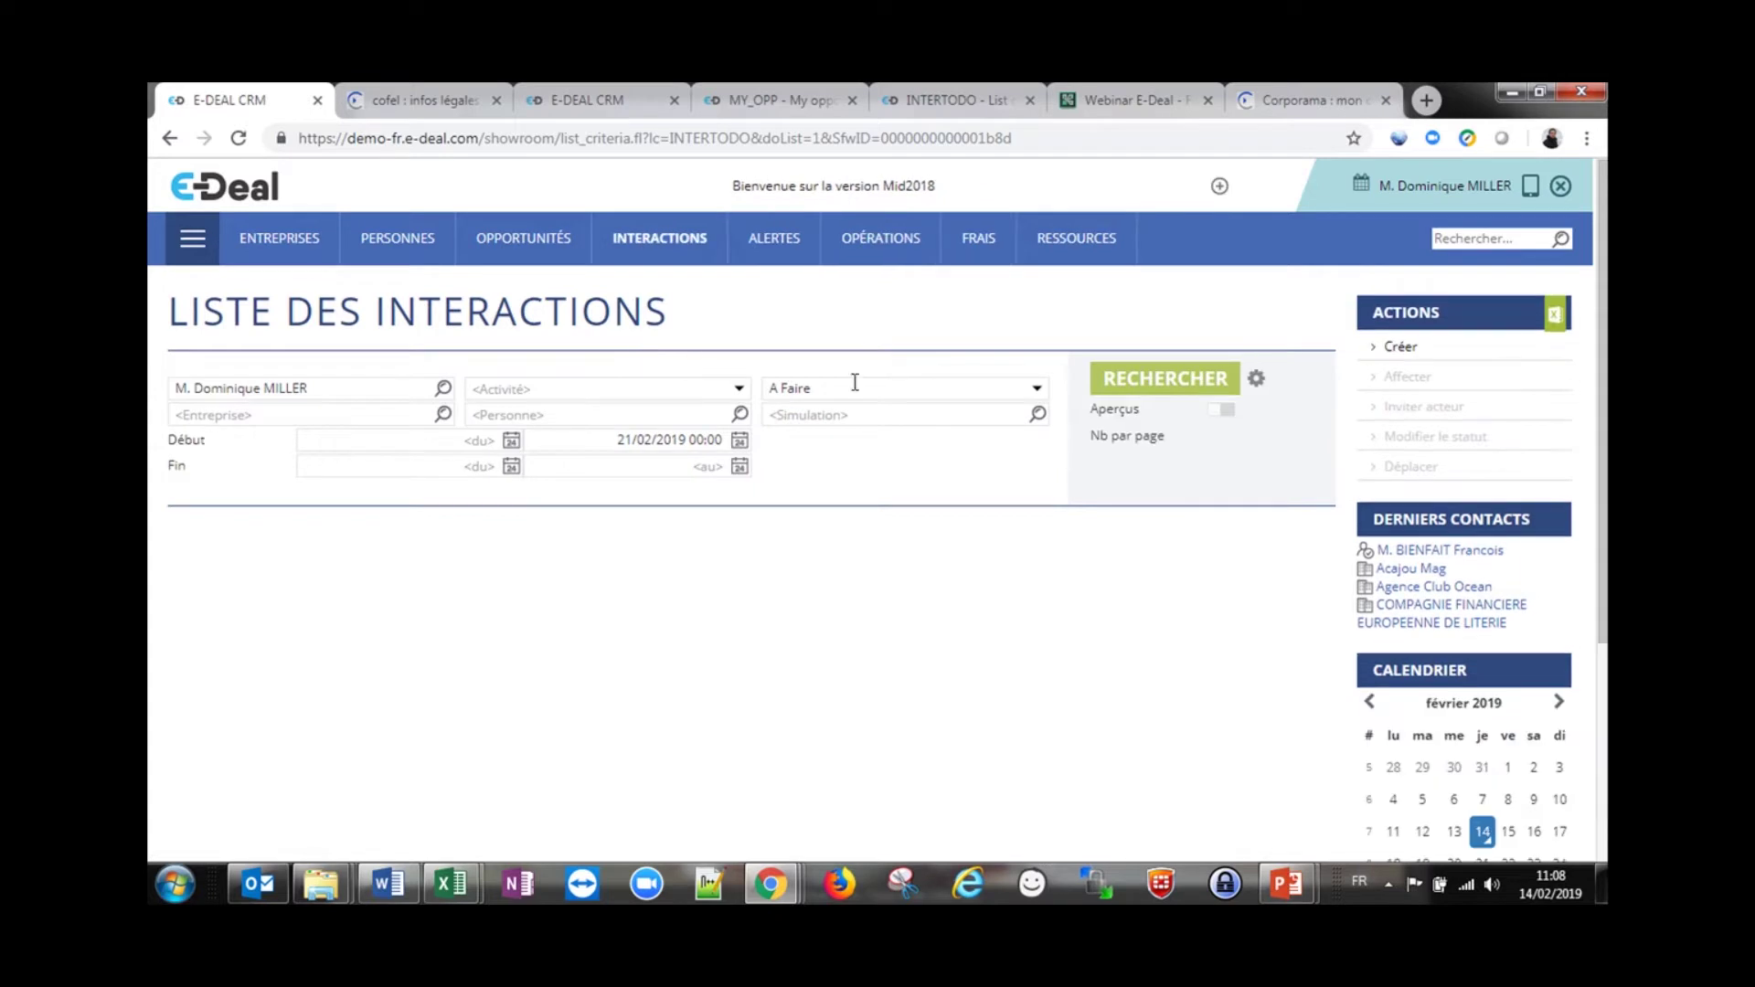
left_click(422, 390)
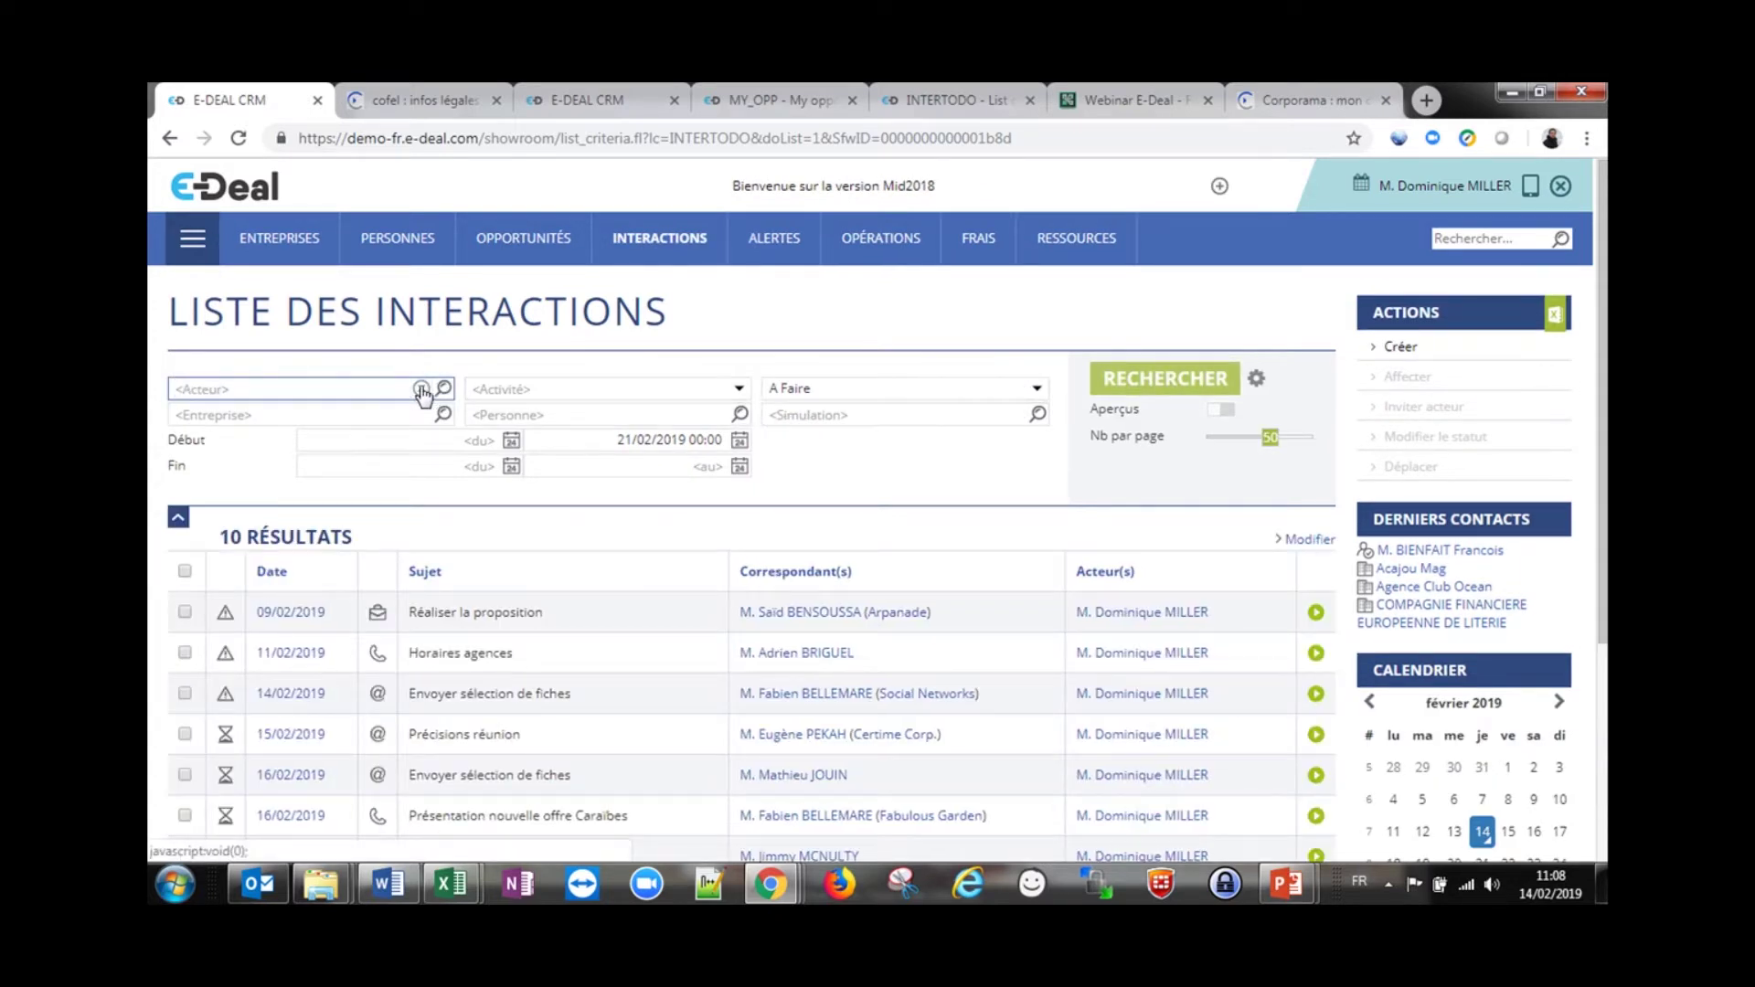
type("clerc")
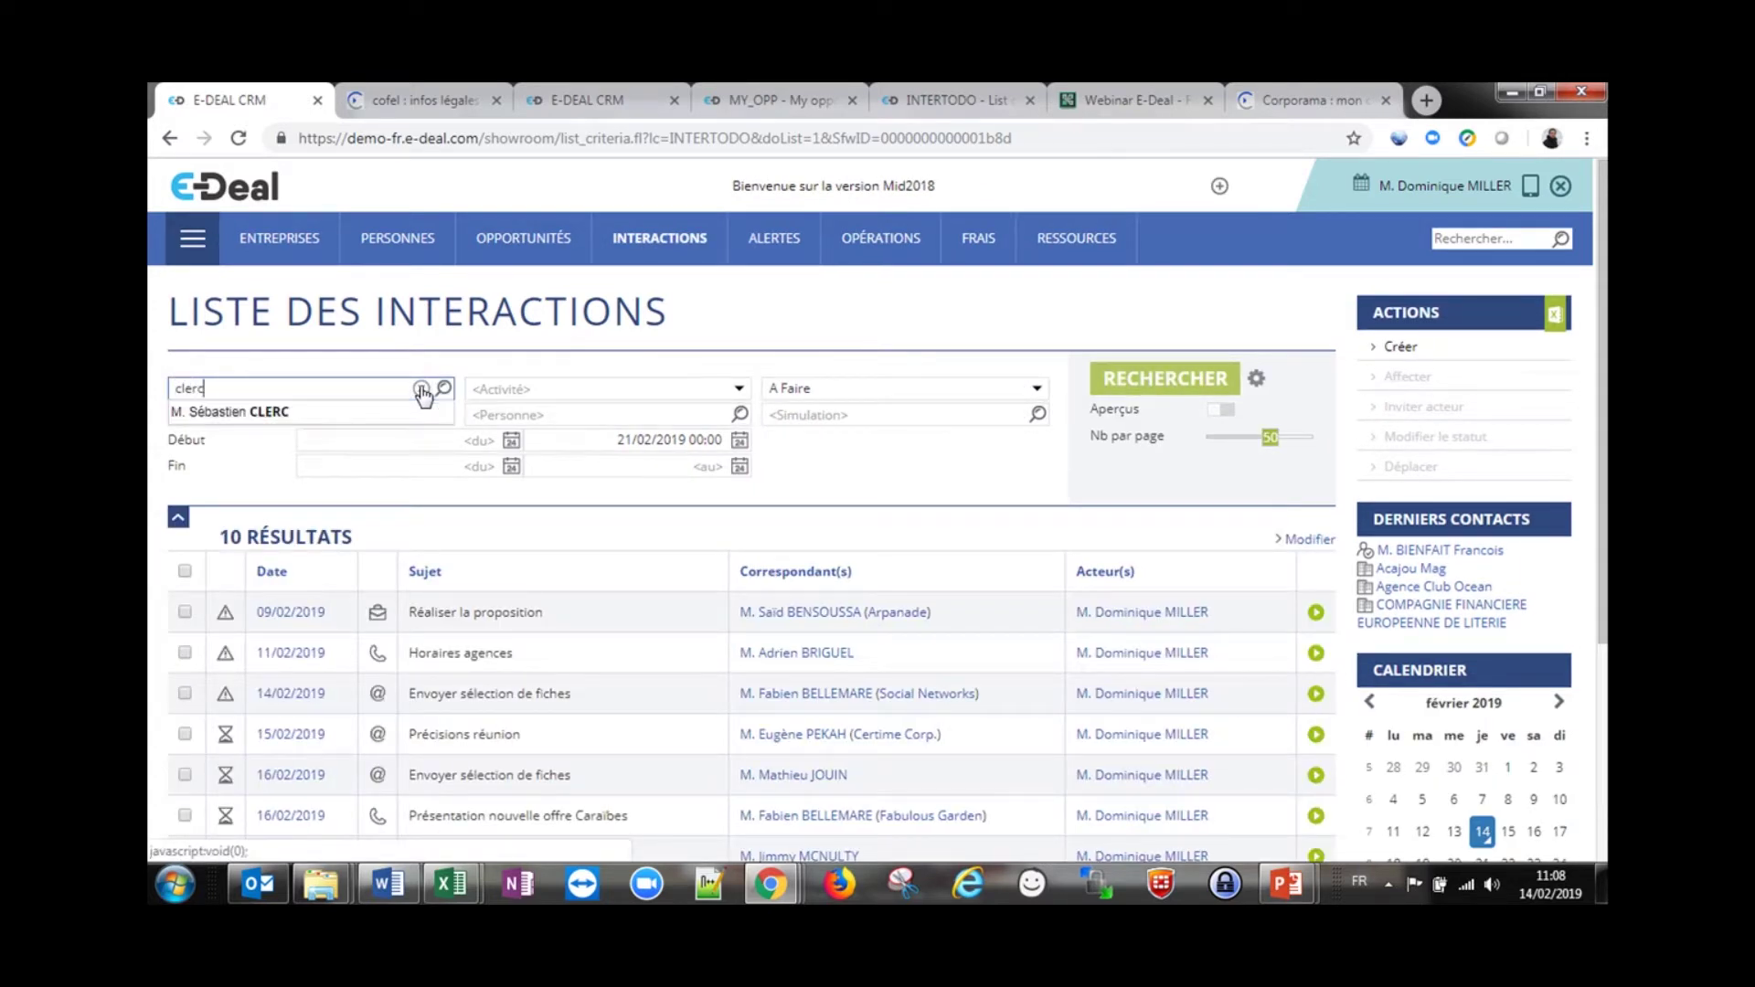
left_click(412, 417)
left_click(1185, 380)
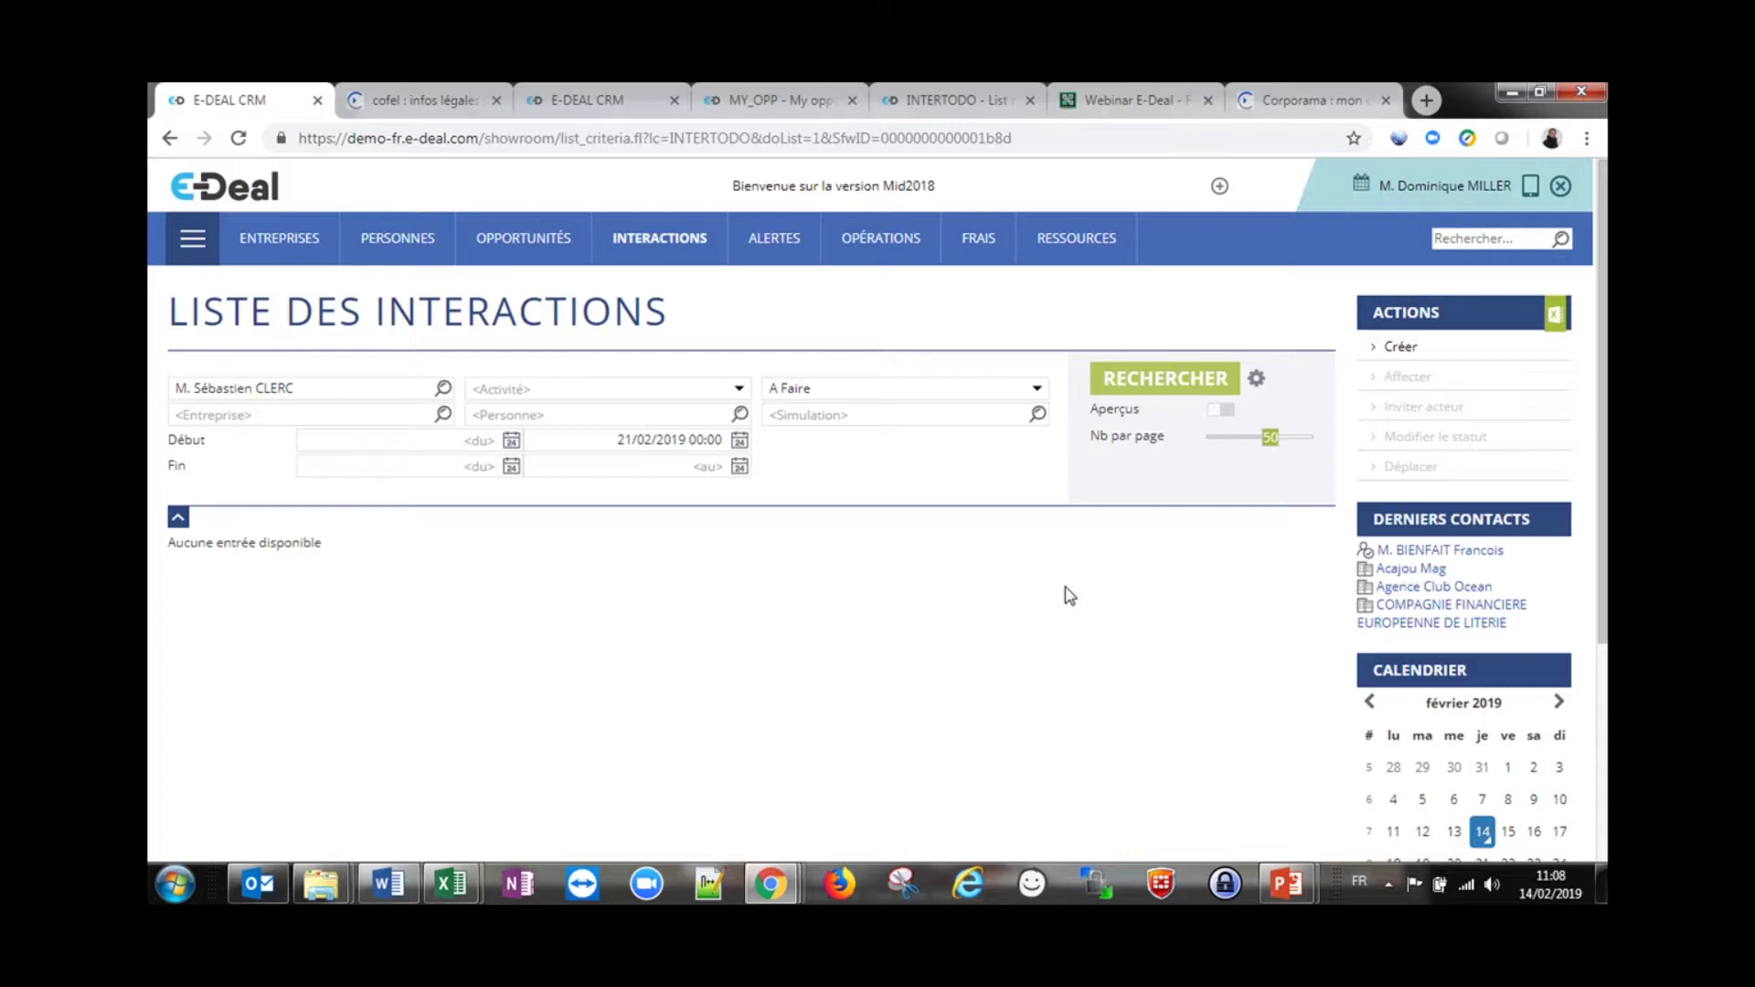
Open Mes opportunités and look through the favourite list by competitor
mouse_move(548, 256)
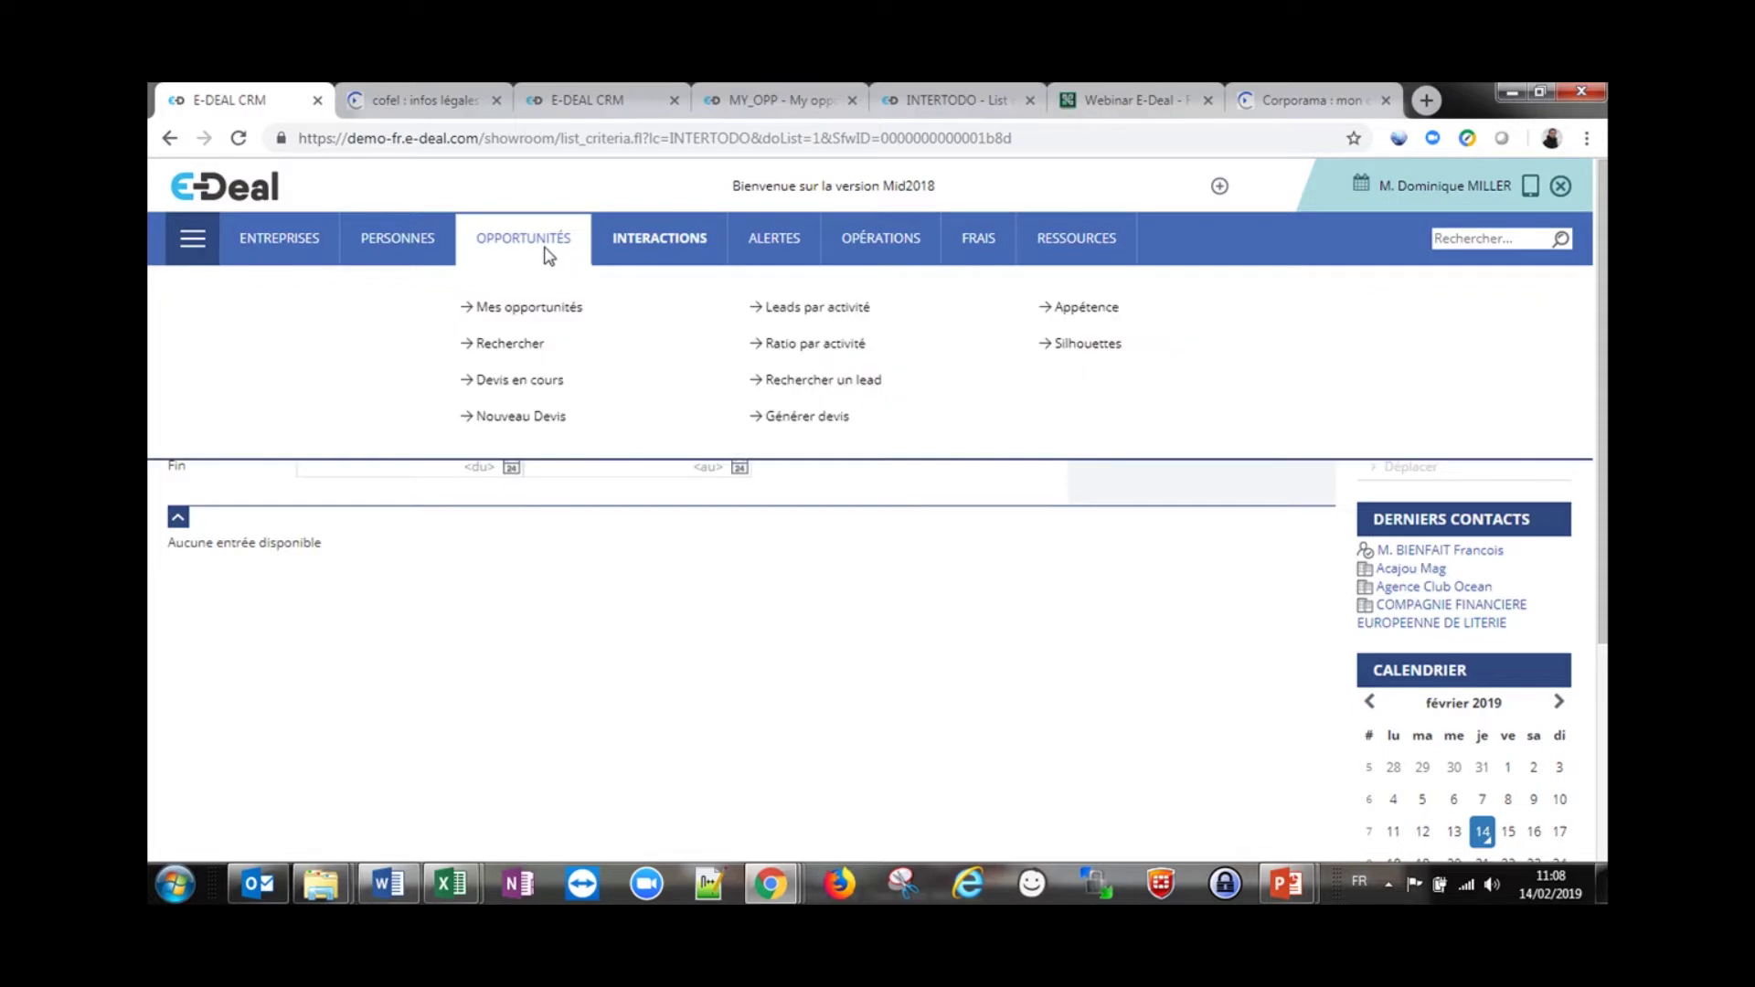
left_click(536, 310)
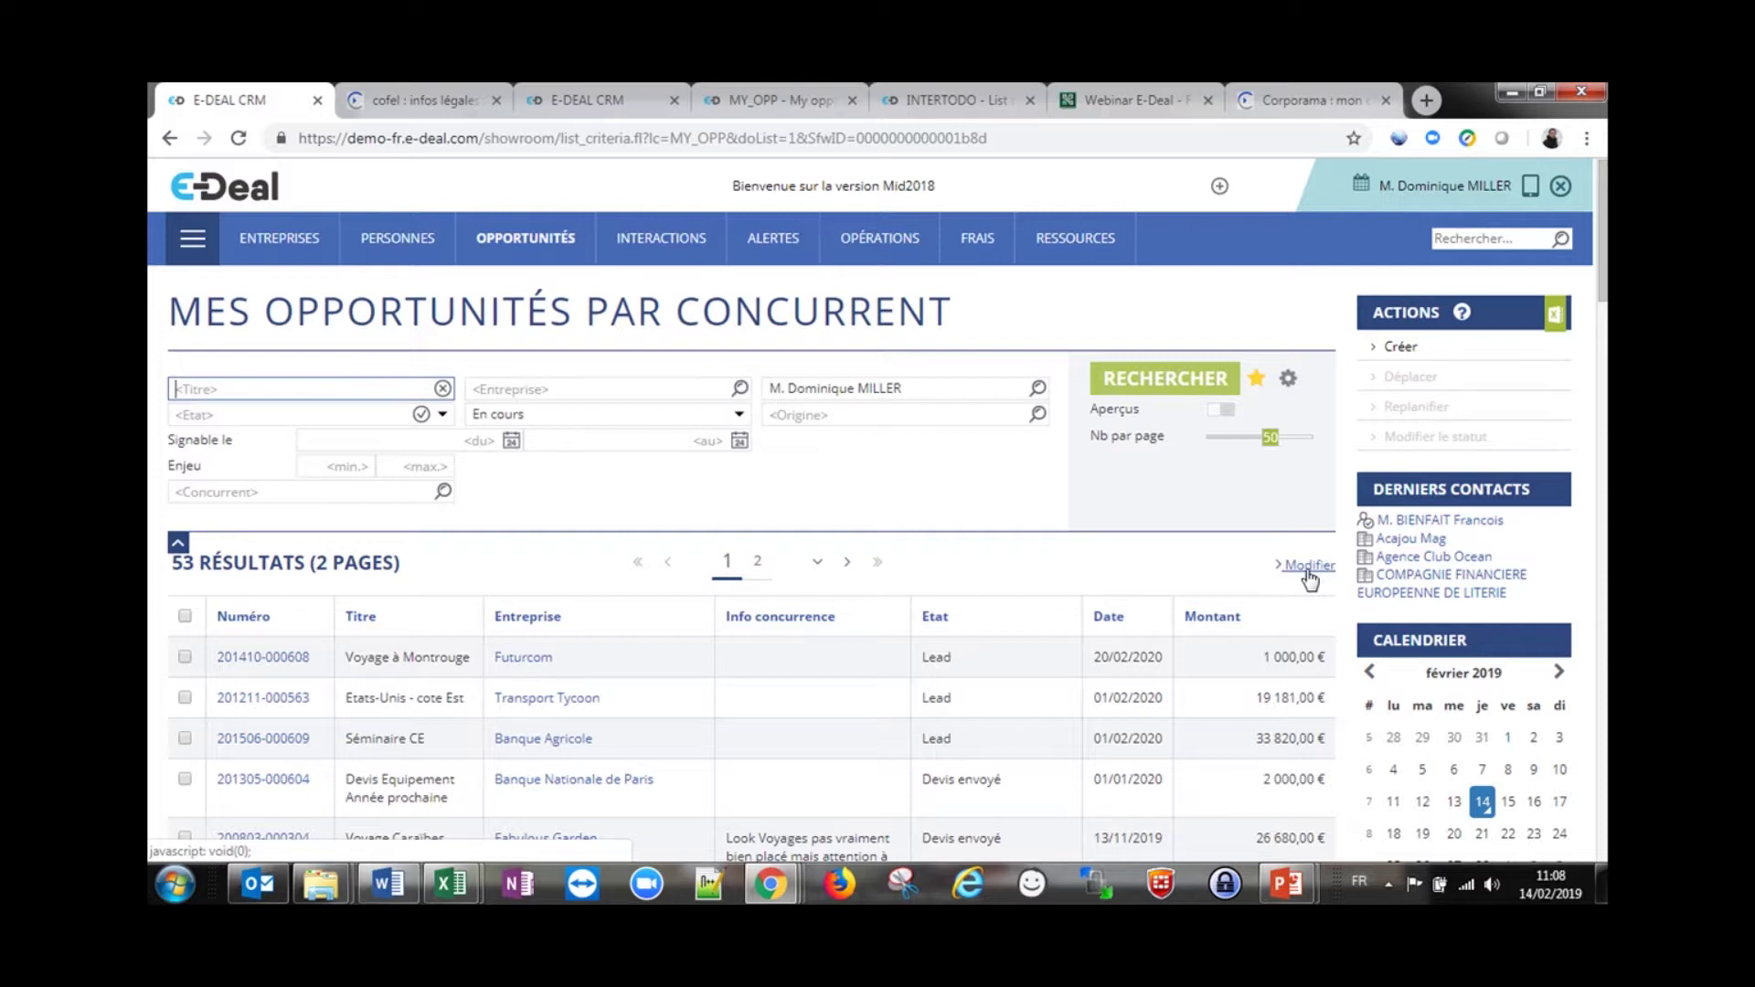
scroll(1028, 577, "down", 2)
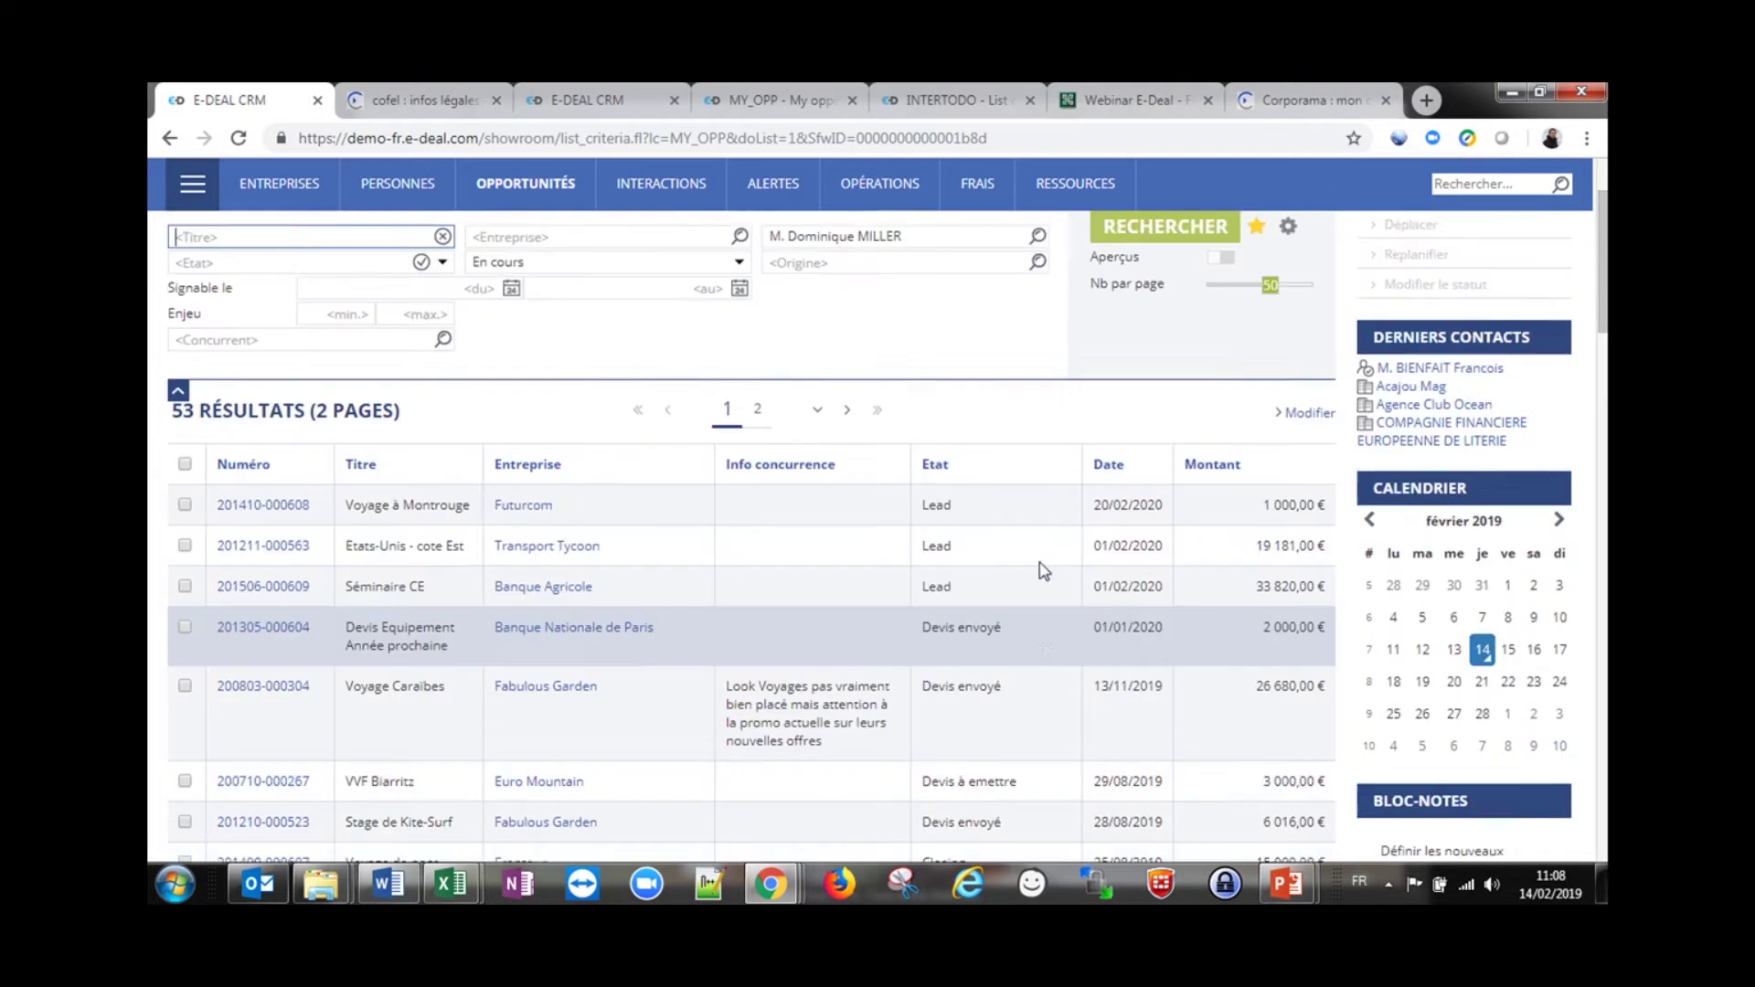
Edit the opportunity list inline, change the Etat of Banque Agricole's Séminaire CE opportunity to Devis à emettre and save the list
scroll(1042, 568, "up", 2)
left_click(1308, 566)
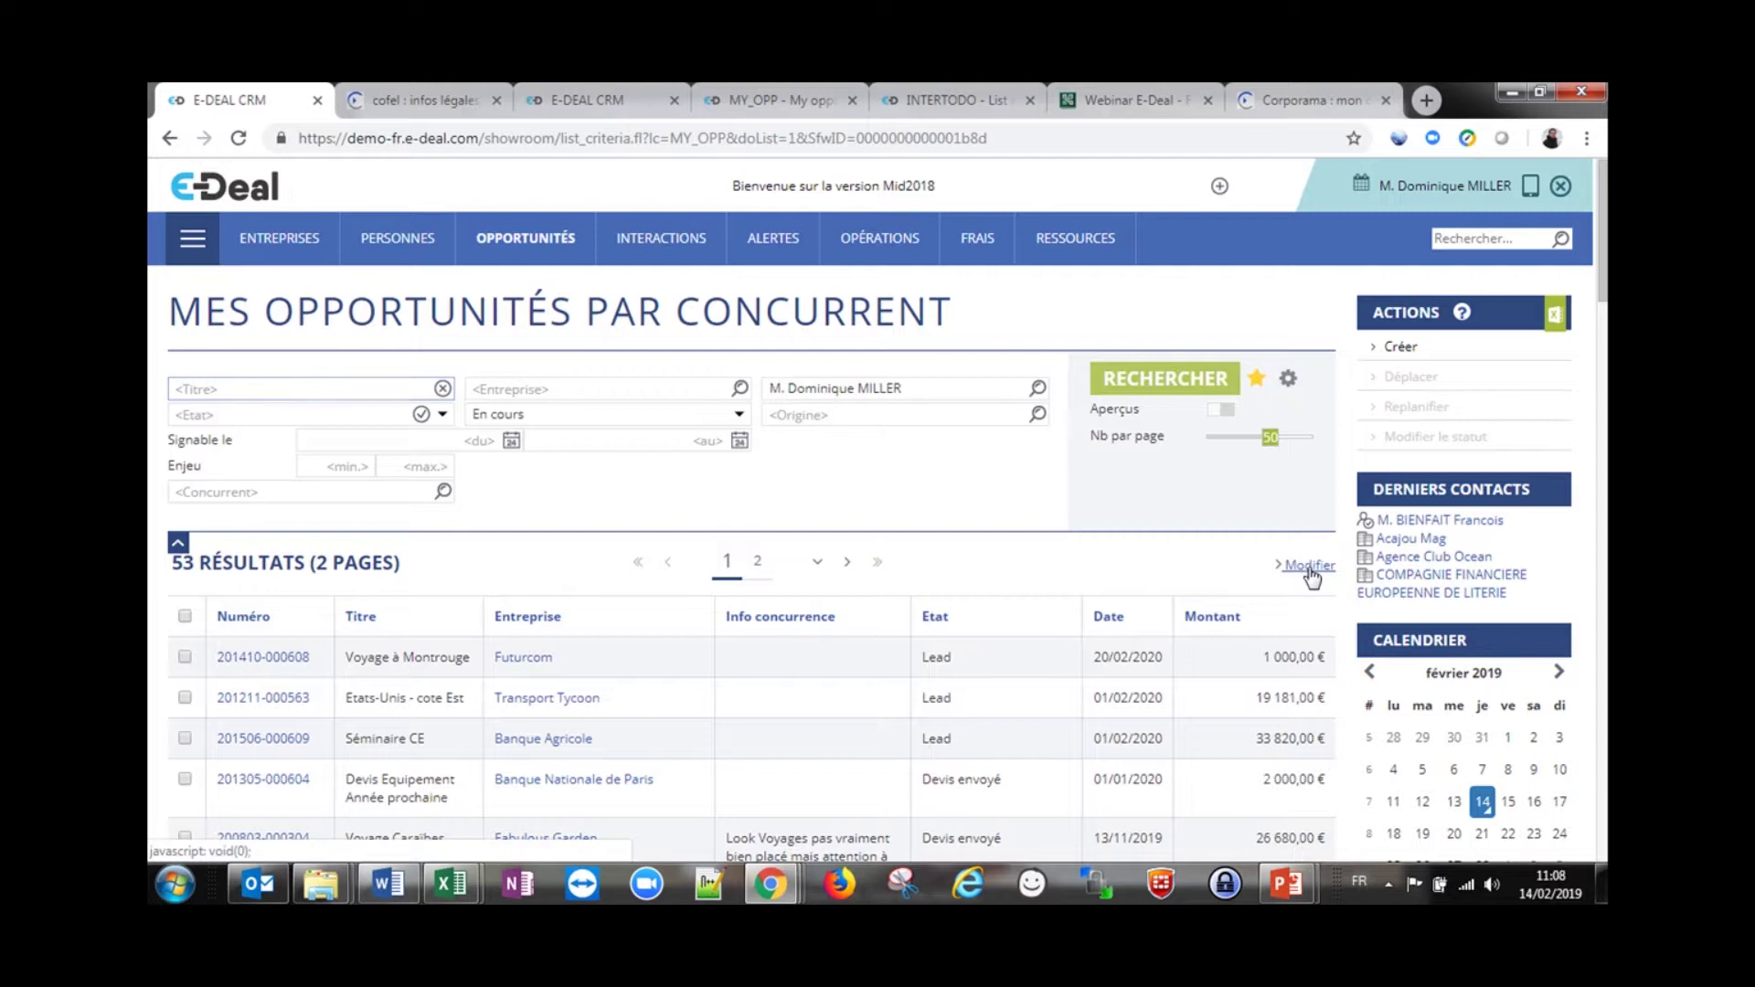
scroll(1079, 566, "down", 1)
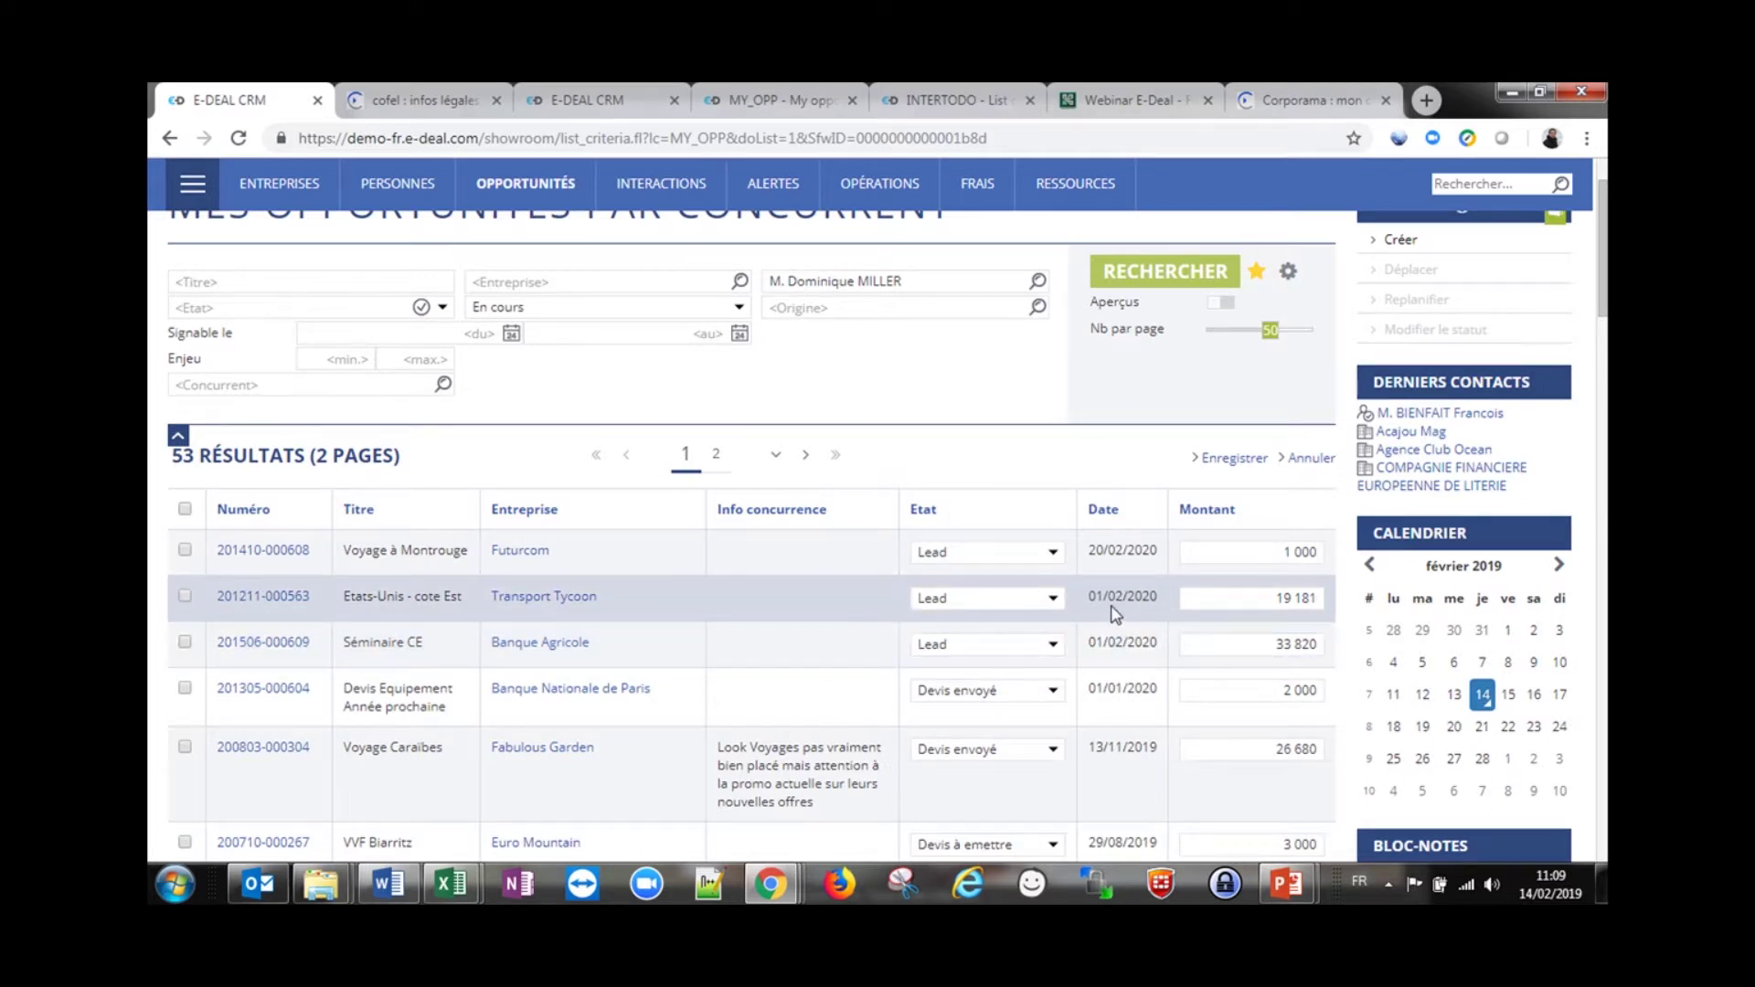
scroll(1115, 615, "down", 1)
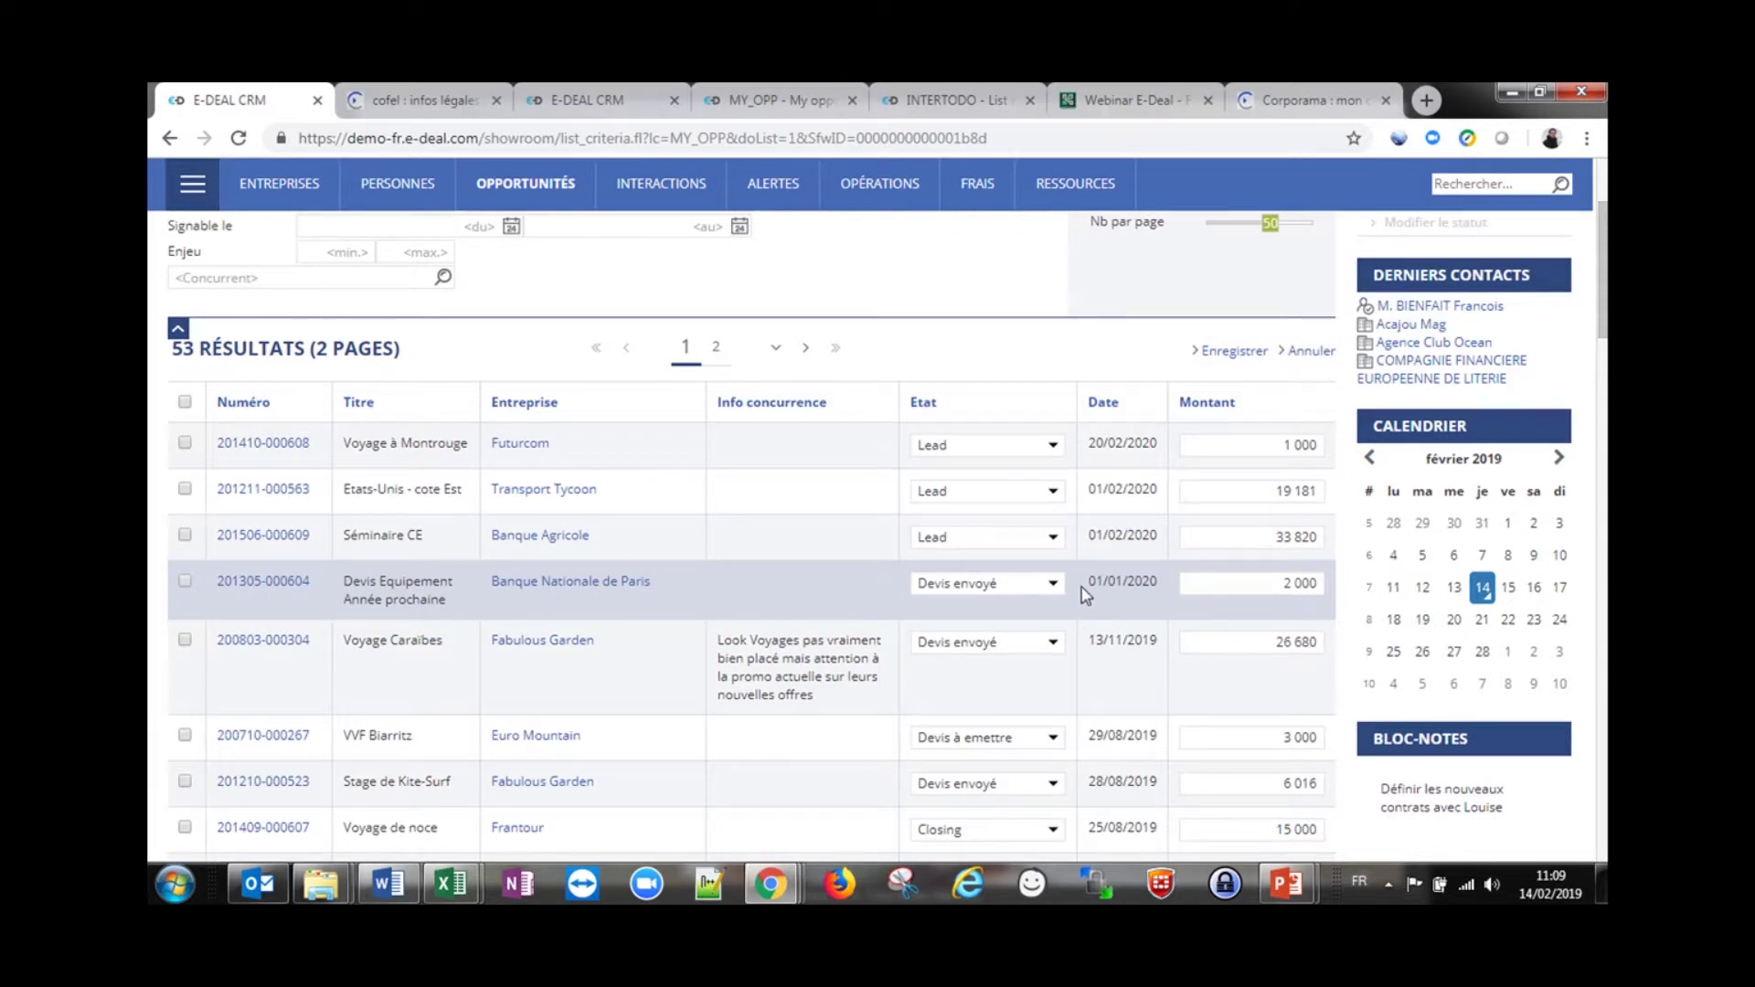
left_click(1051, 539)
left_click(968, 584)
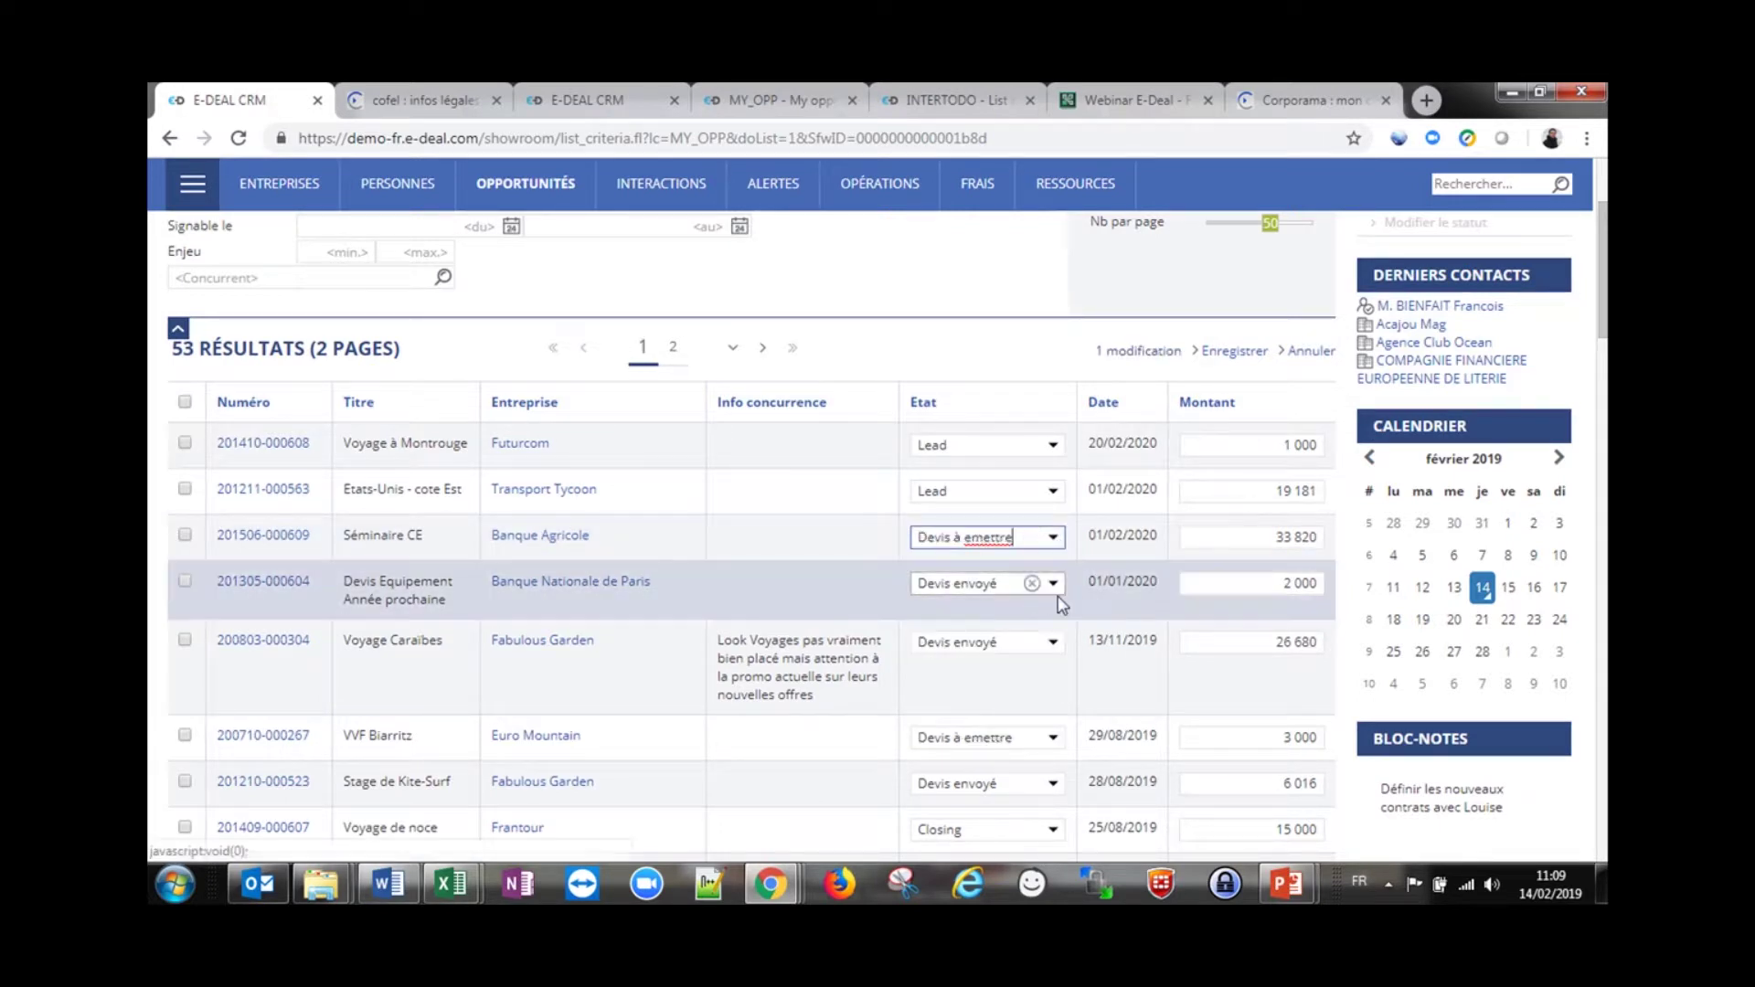
left_click(1293, 537)
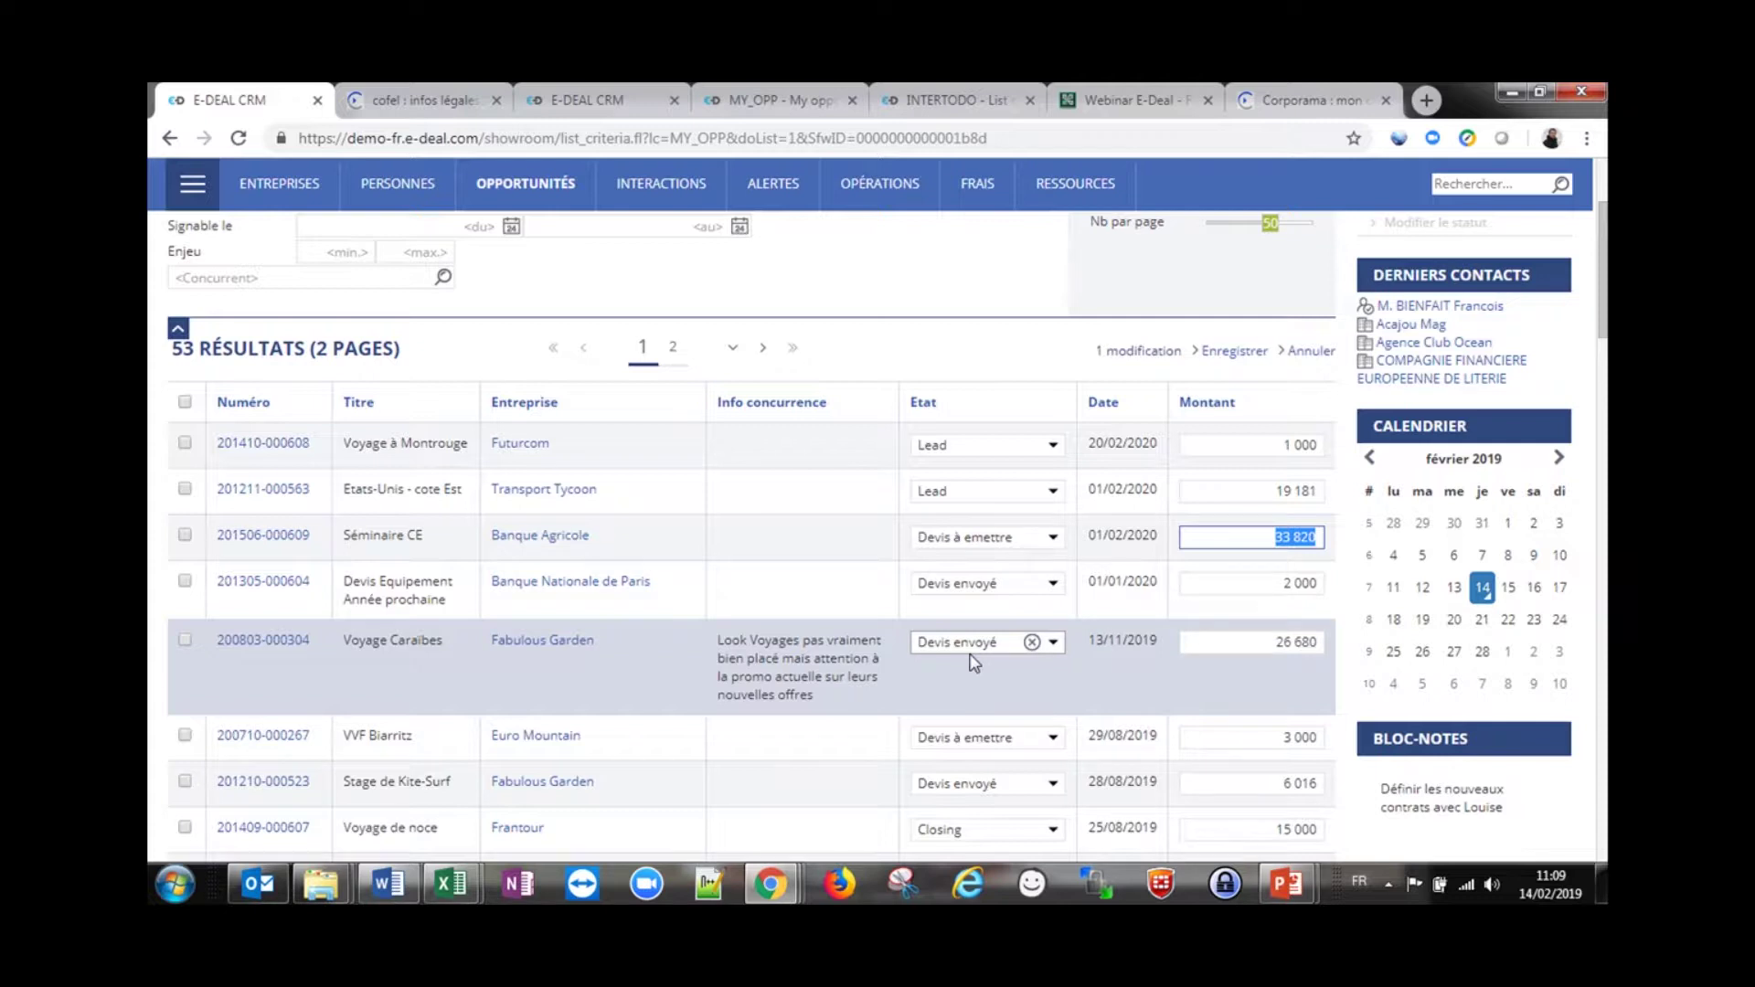
scroll(1042, 645, "up", 3)
left_click(1225, 566)
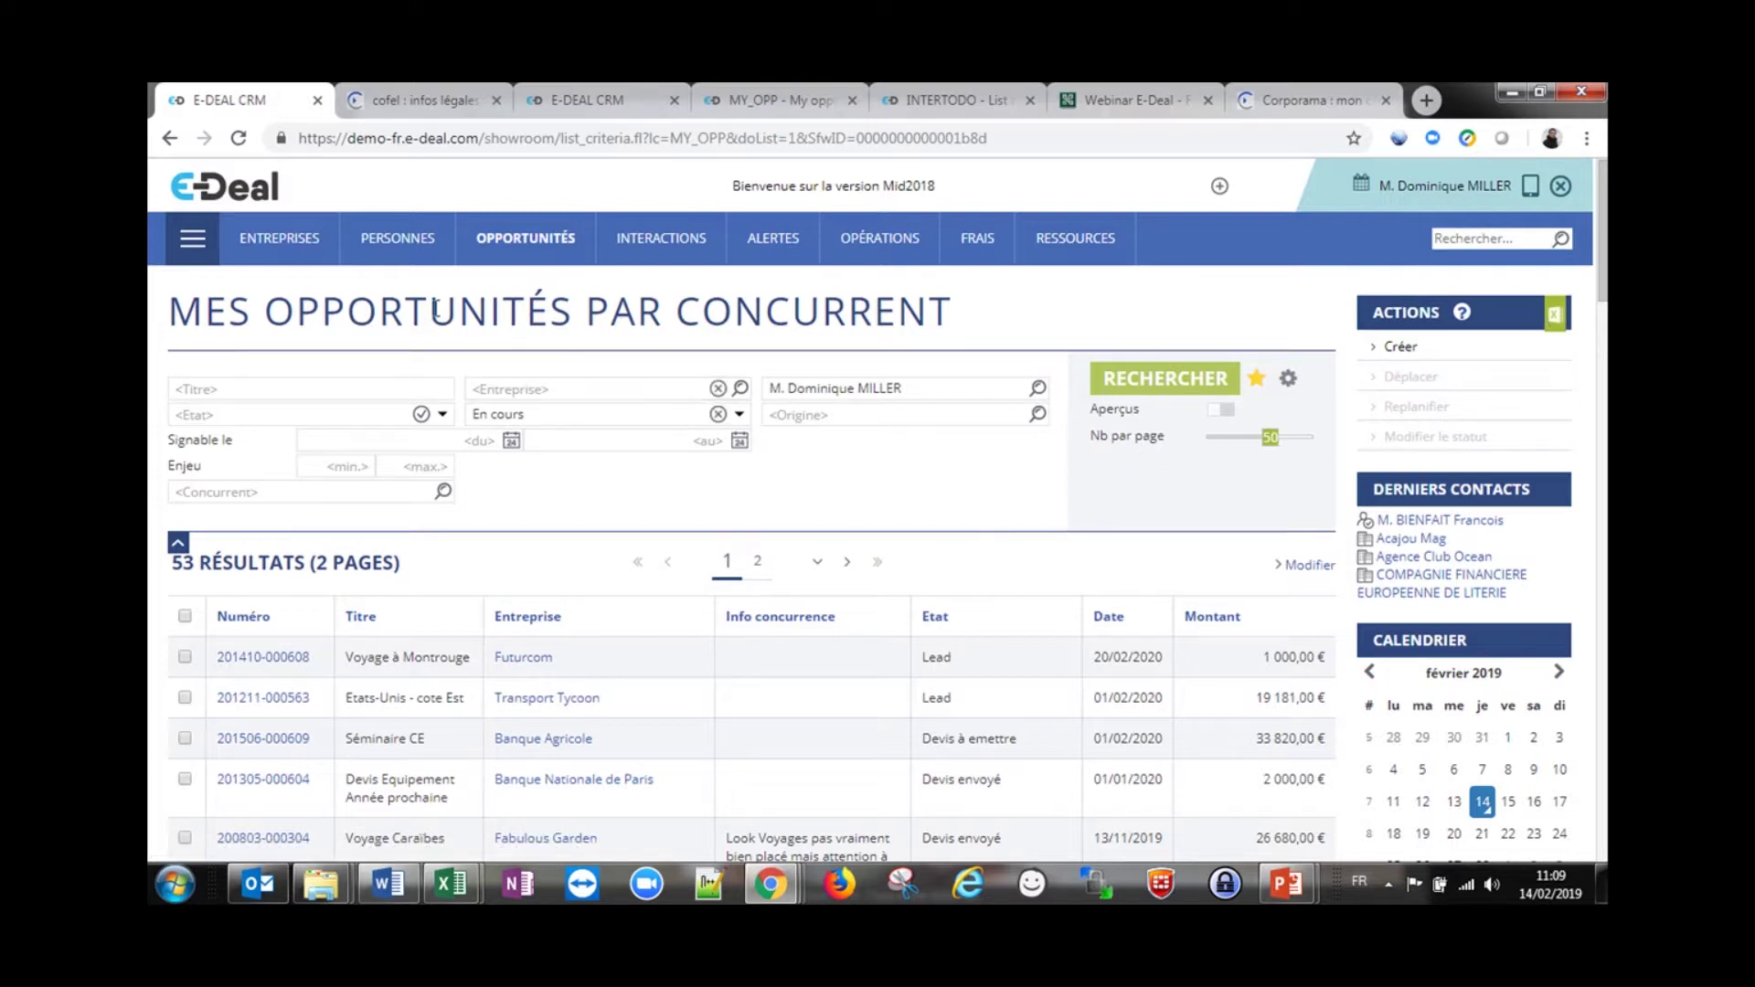
Open the company search and list all companies without any criteria
mouse_move(398, 239)
left_click(393, 307)
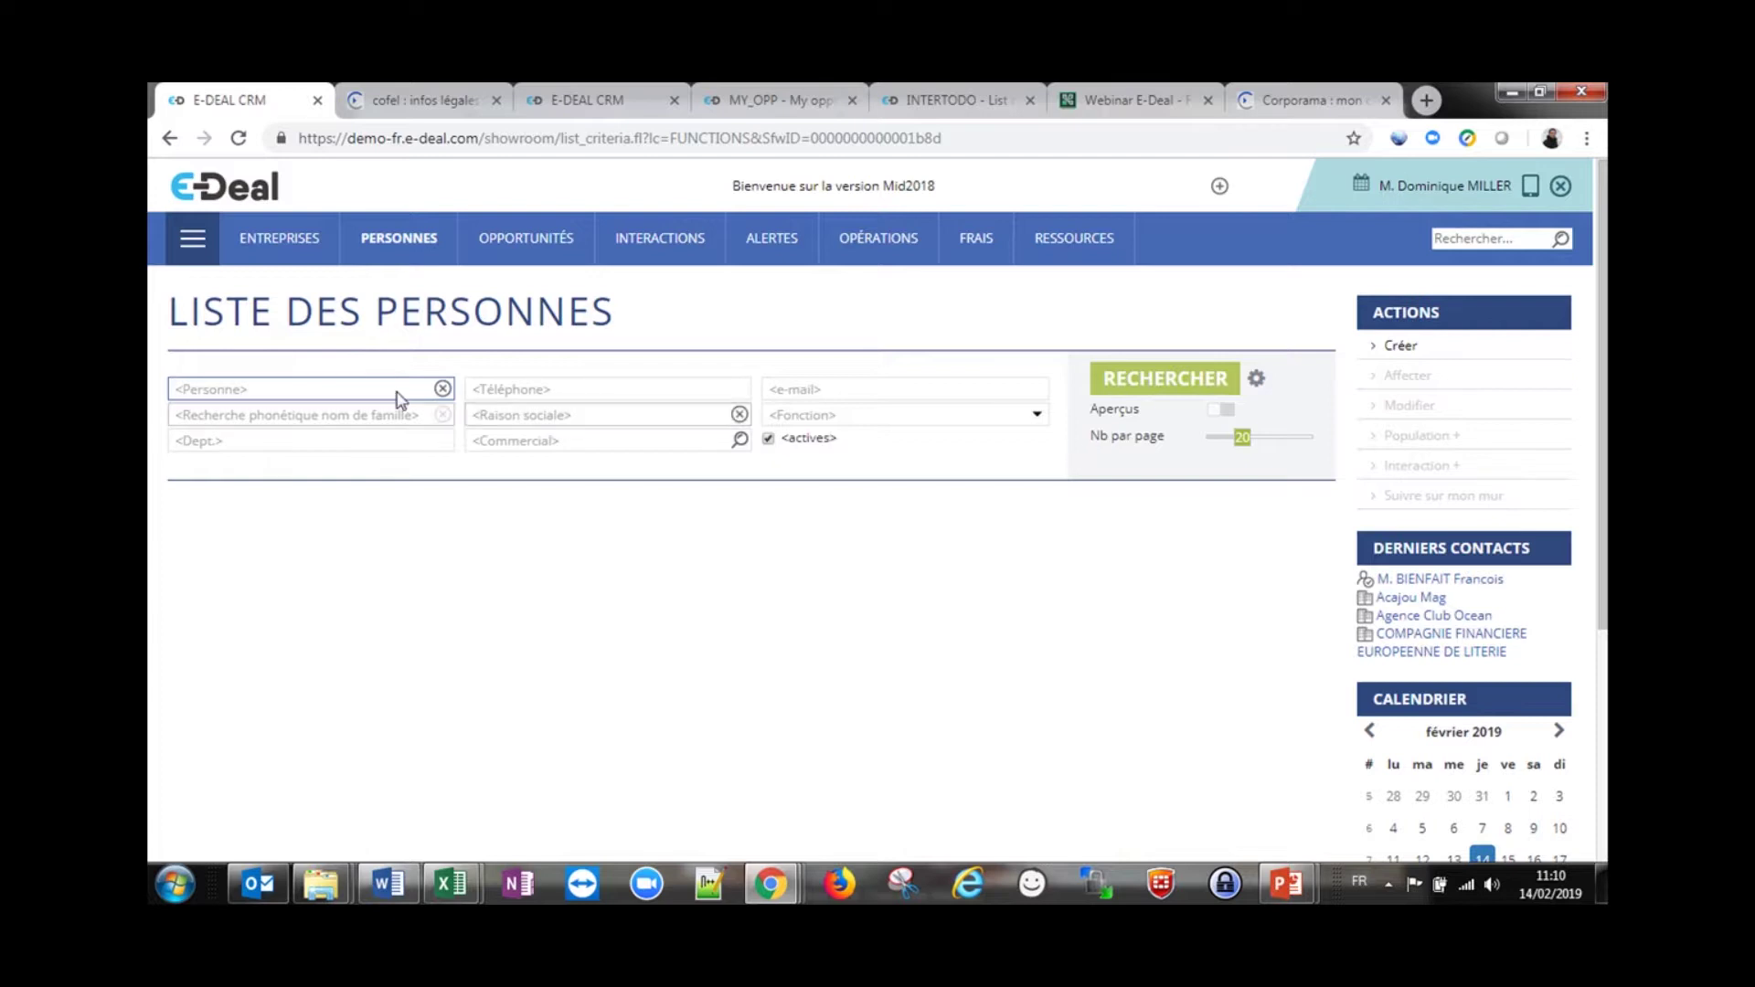
mouse_move(297, 240)
left_click(286, 315)
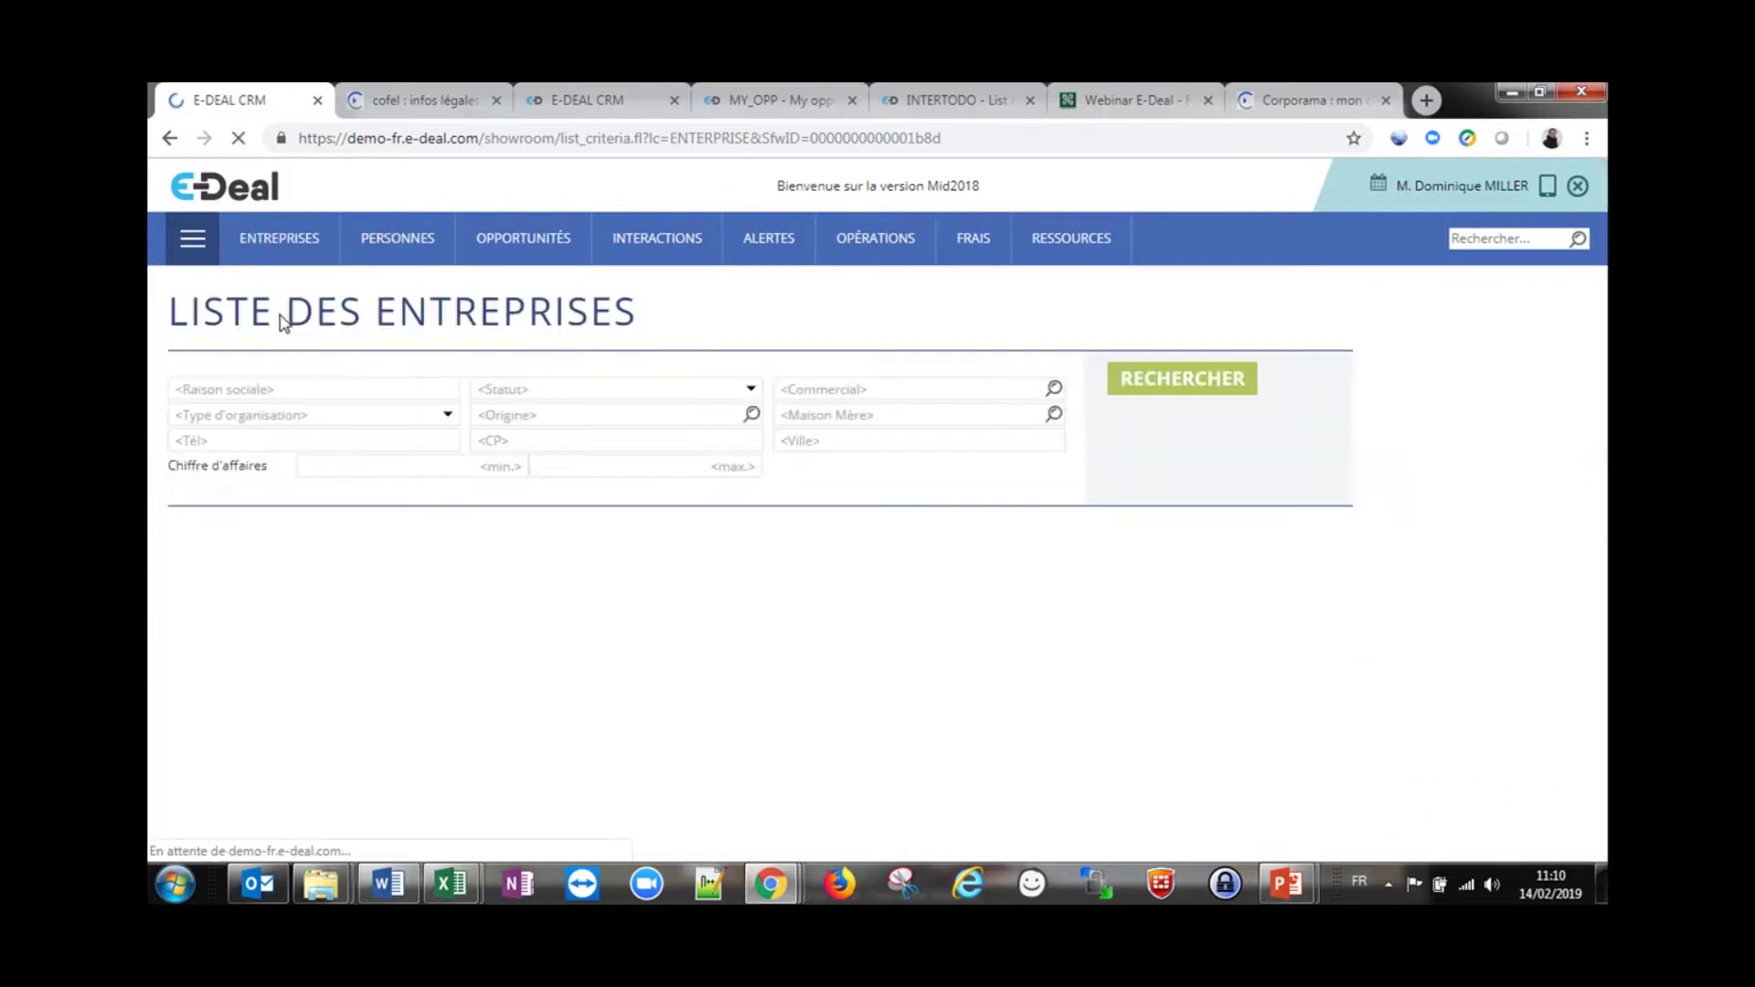
left_click(1163, 379)
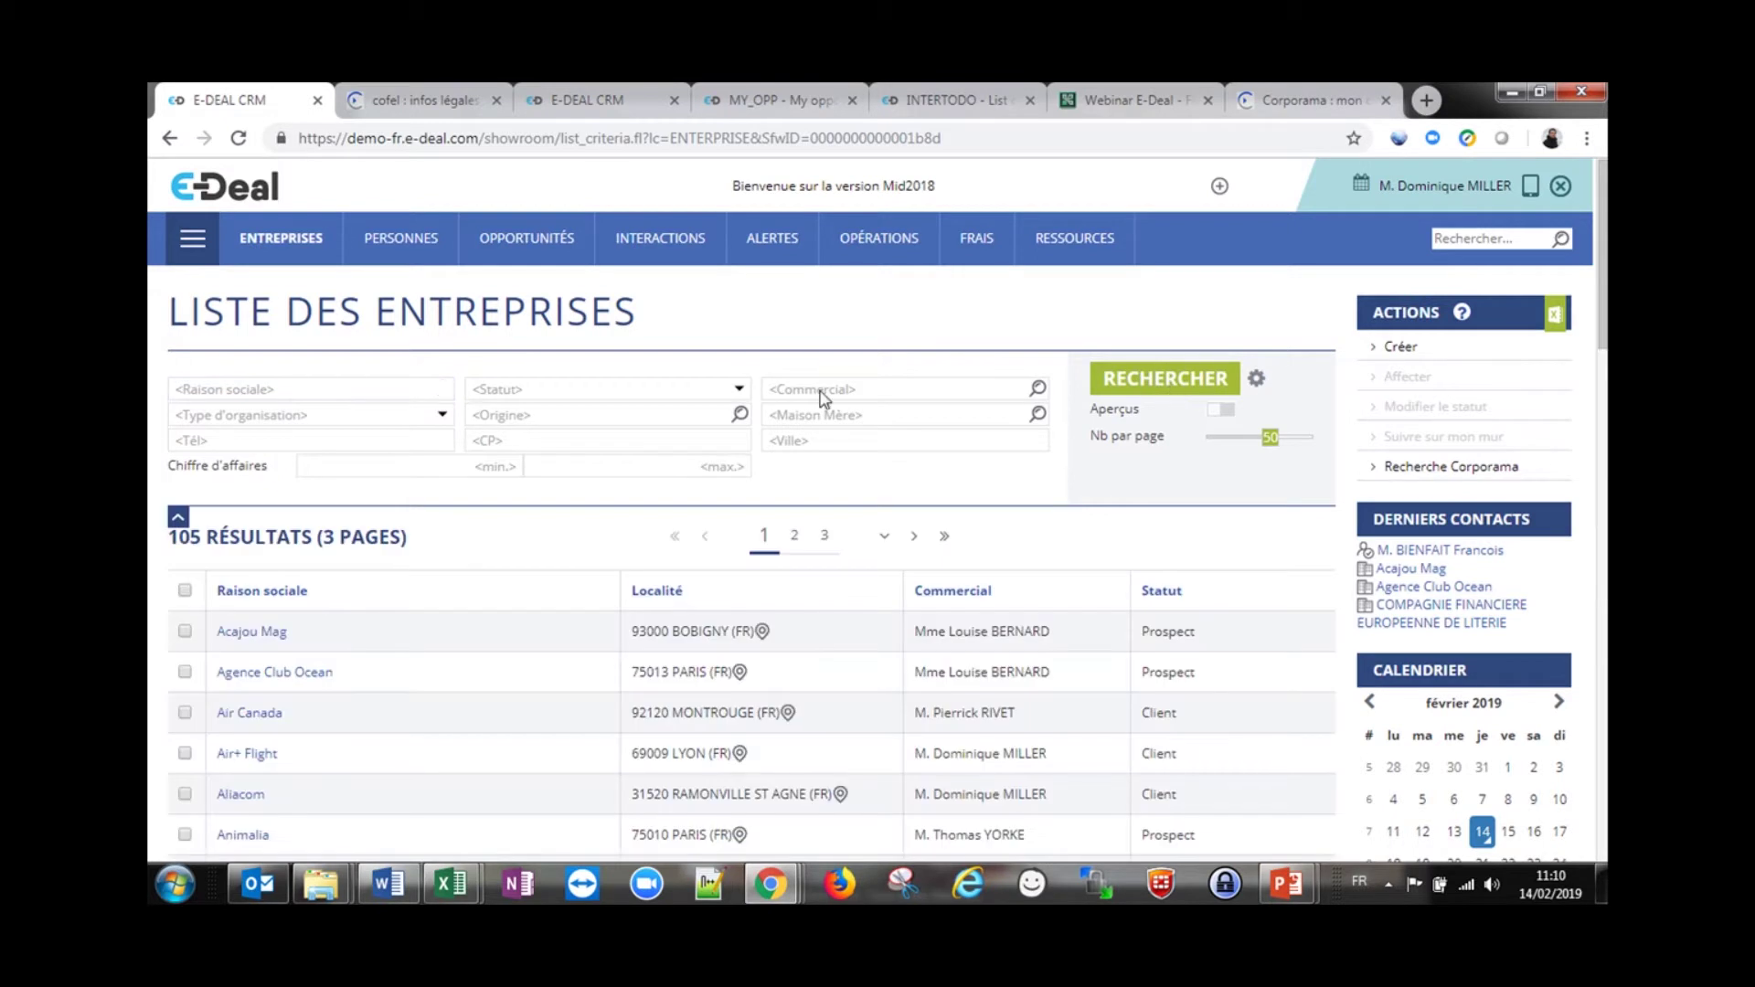
Export the company list to Excel, view the exported workbook and return to the CRM in the browser
left_click(1554, 314)
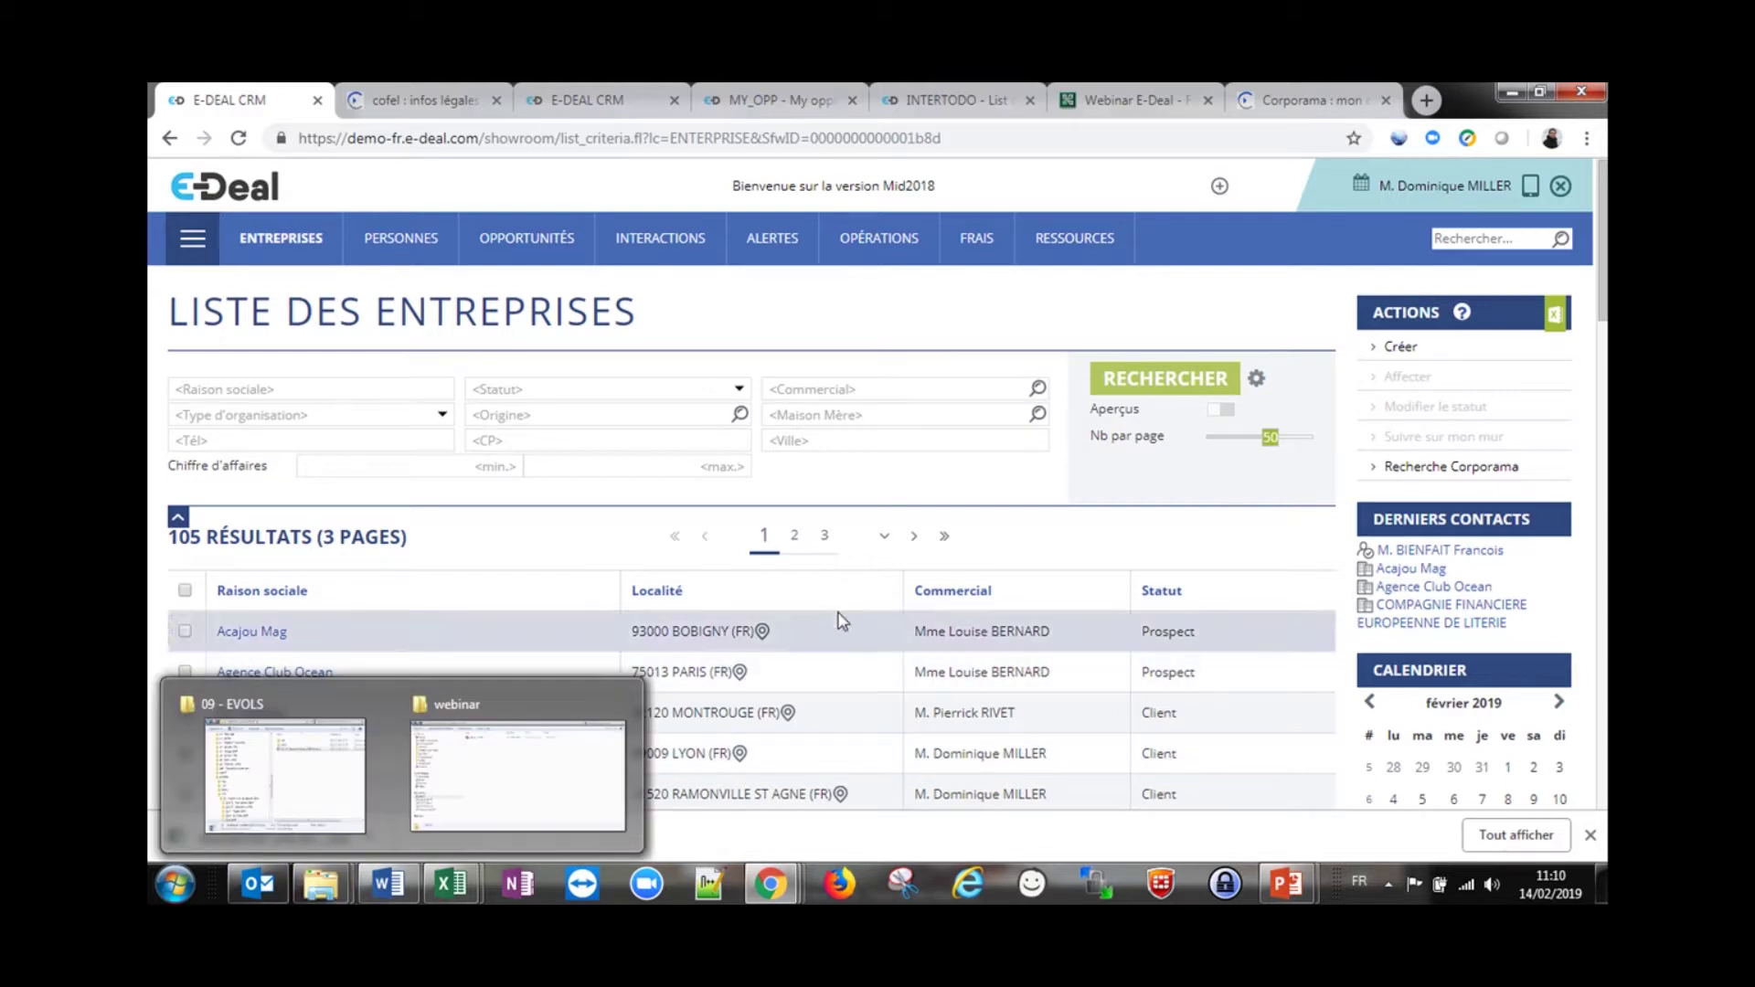
left_click(274, 838)
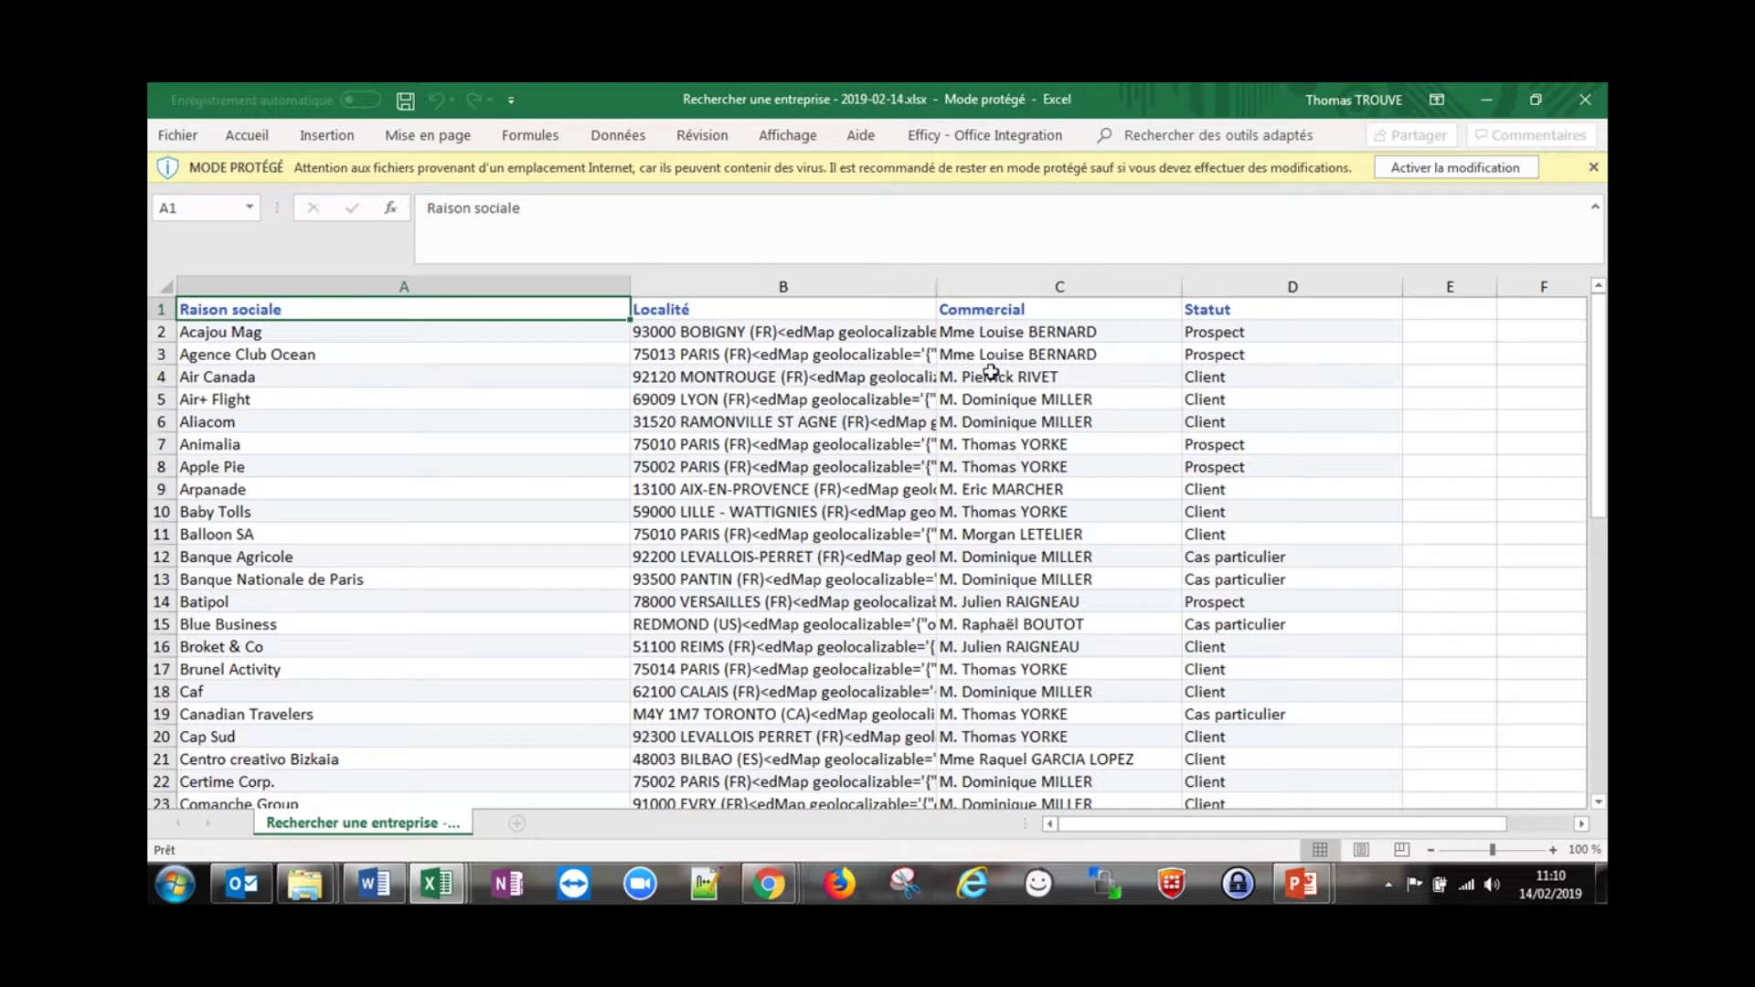
left_click(1486, 98)
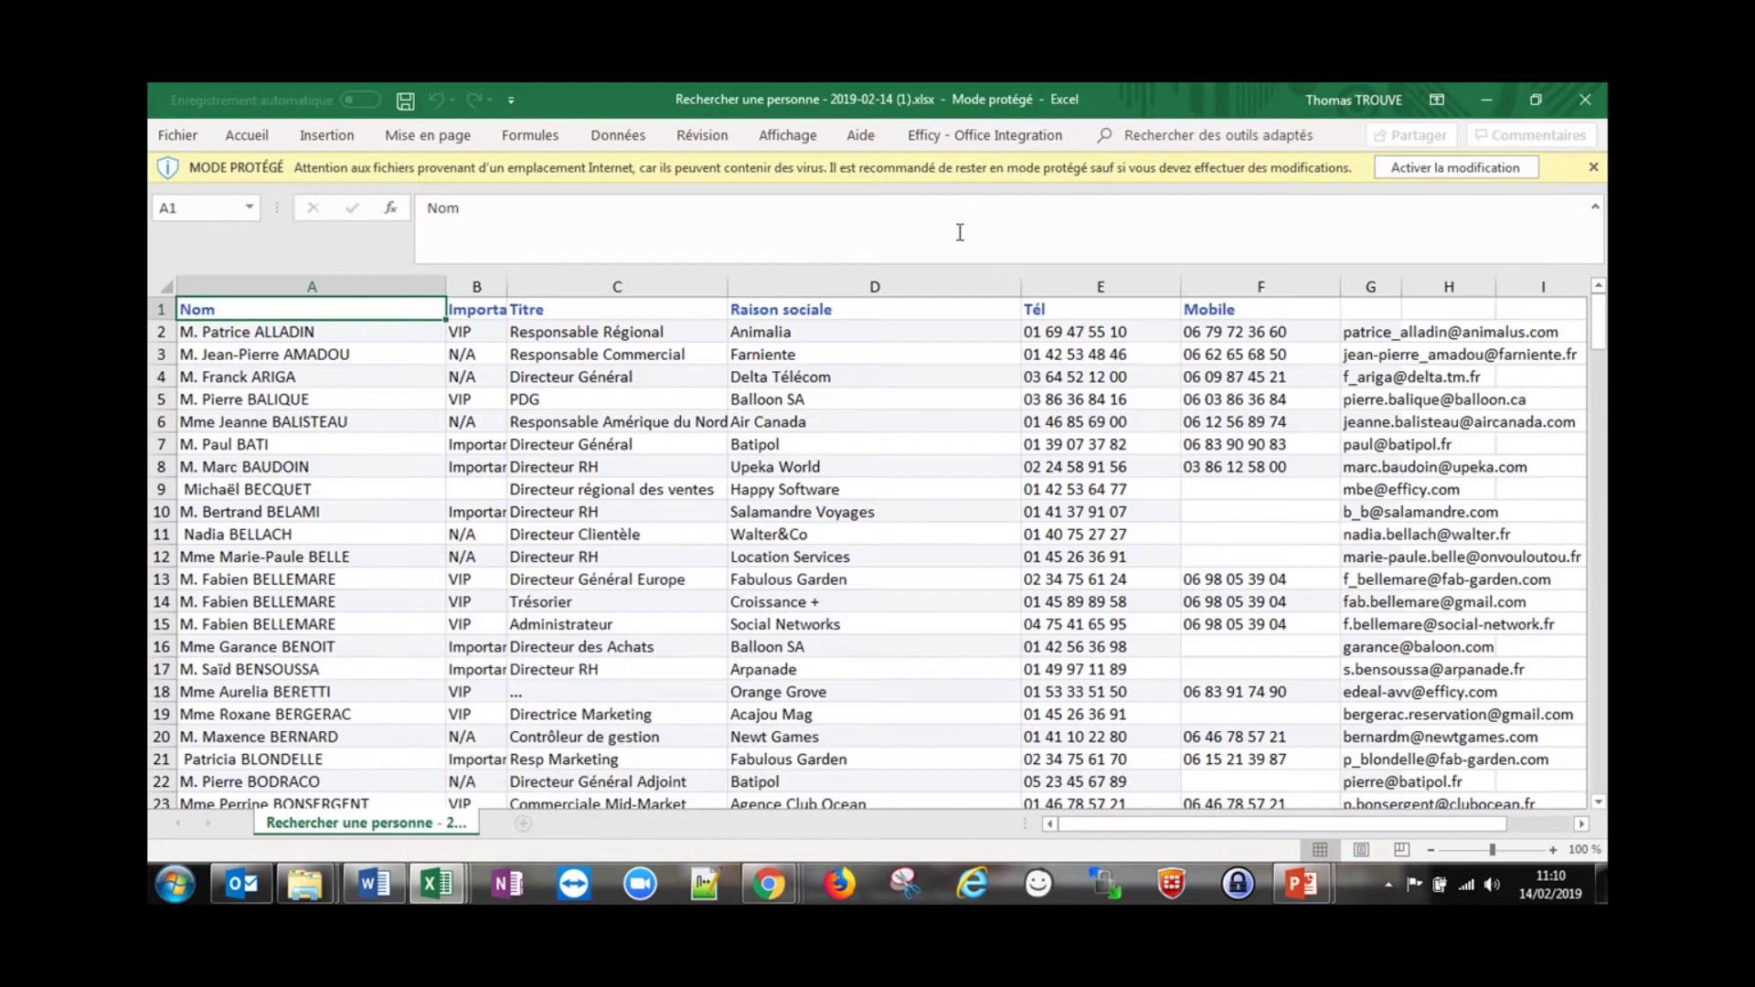
key("alt+Tab")
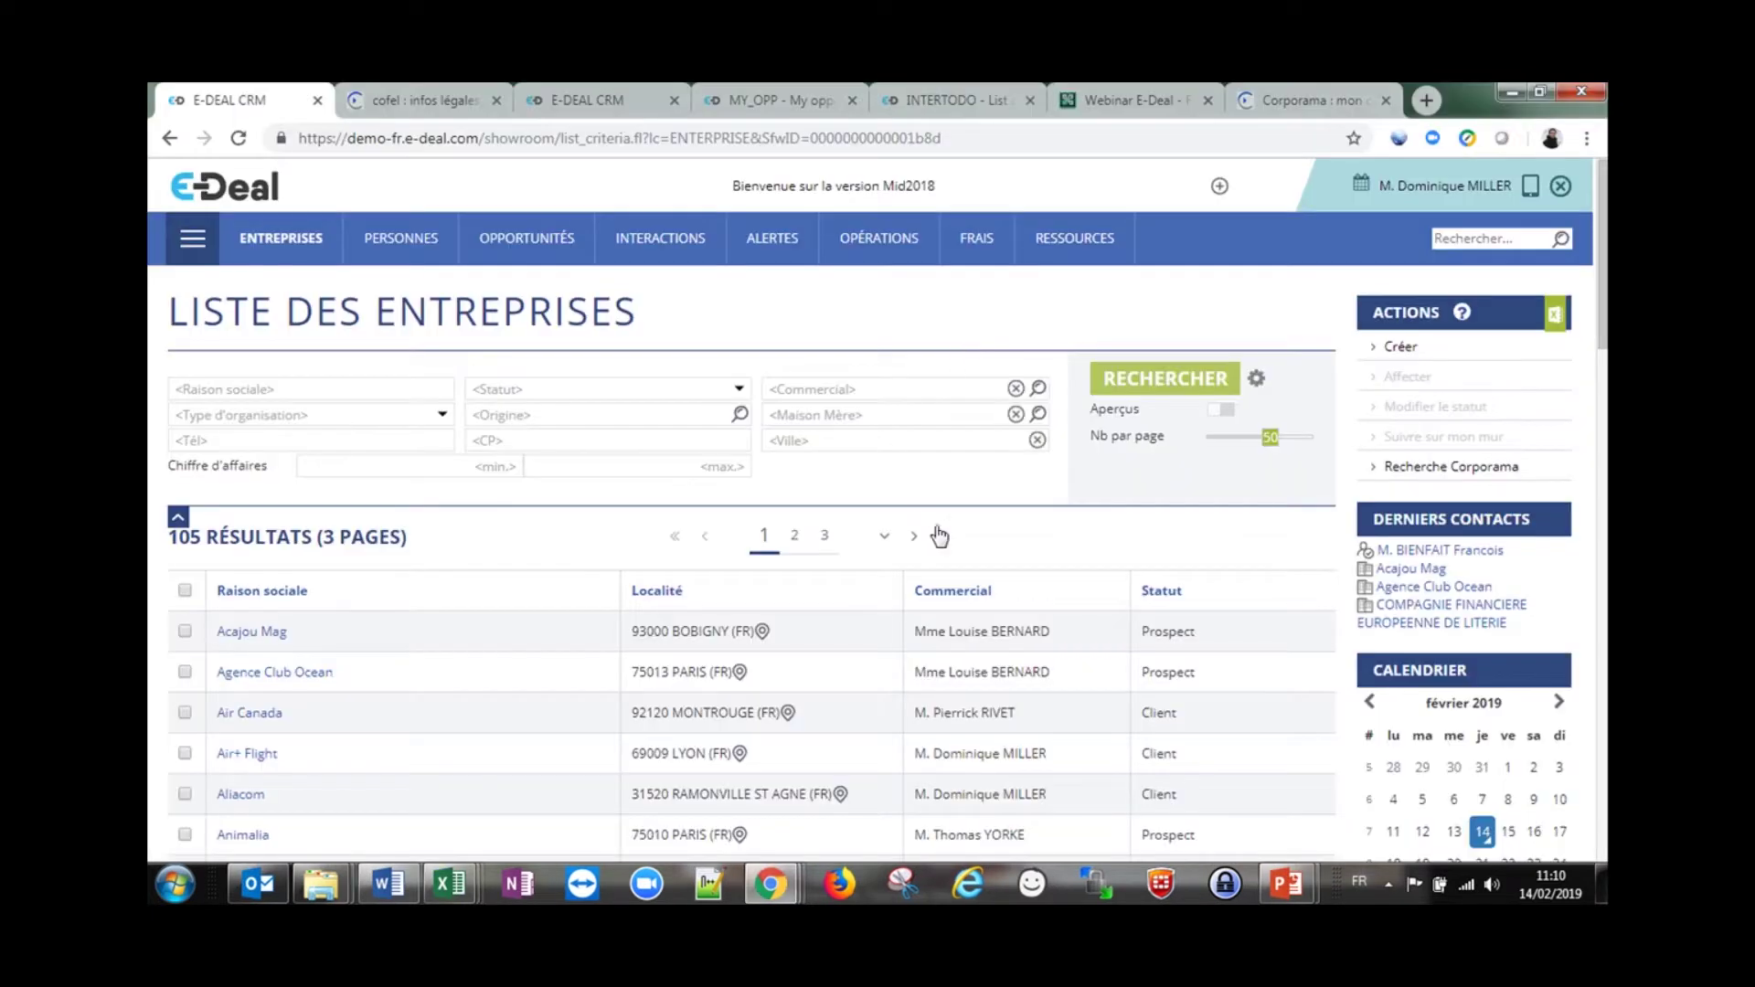
Set the number of companies shown per page to 100
scroll(1136, 581, "down", 3)
scroll(1179, 548, "up", 3)
left_click_drag(1270, 437, 1313, 437)
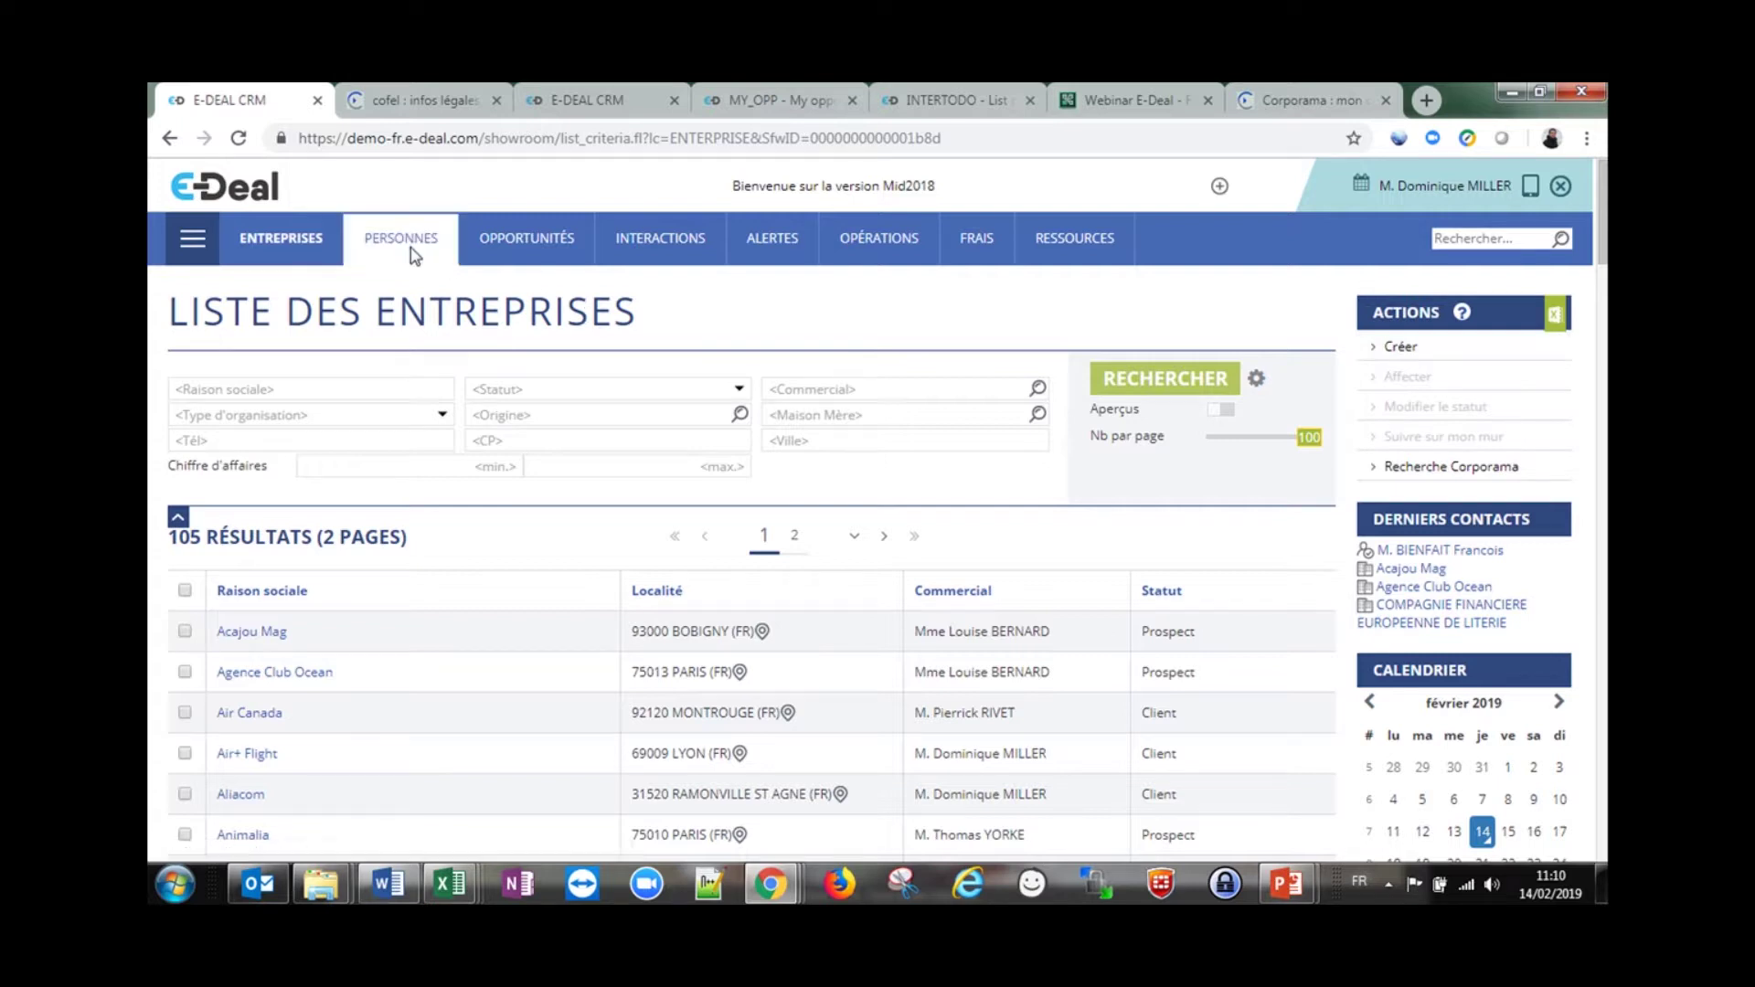
Open the people search, inspect the excelExport attribute in the list's XML definition and close the definition
mouse_move(411, 256)
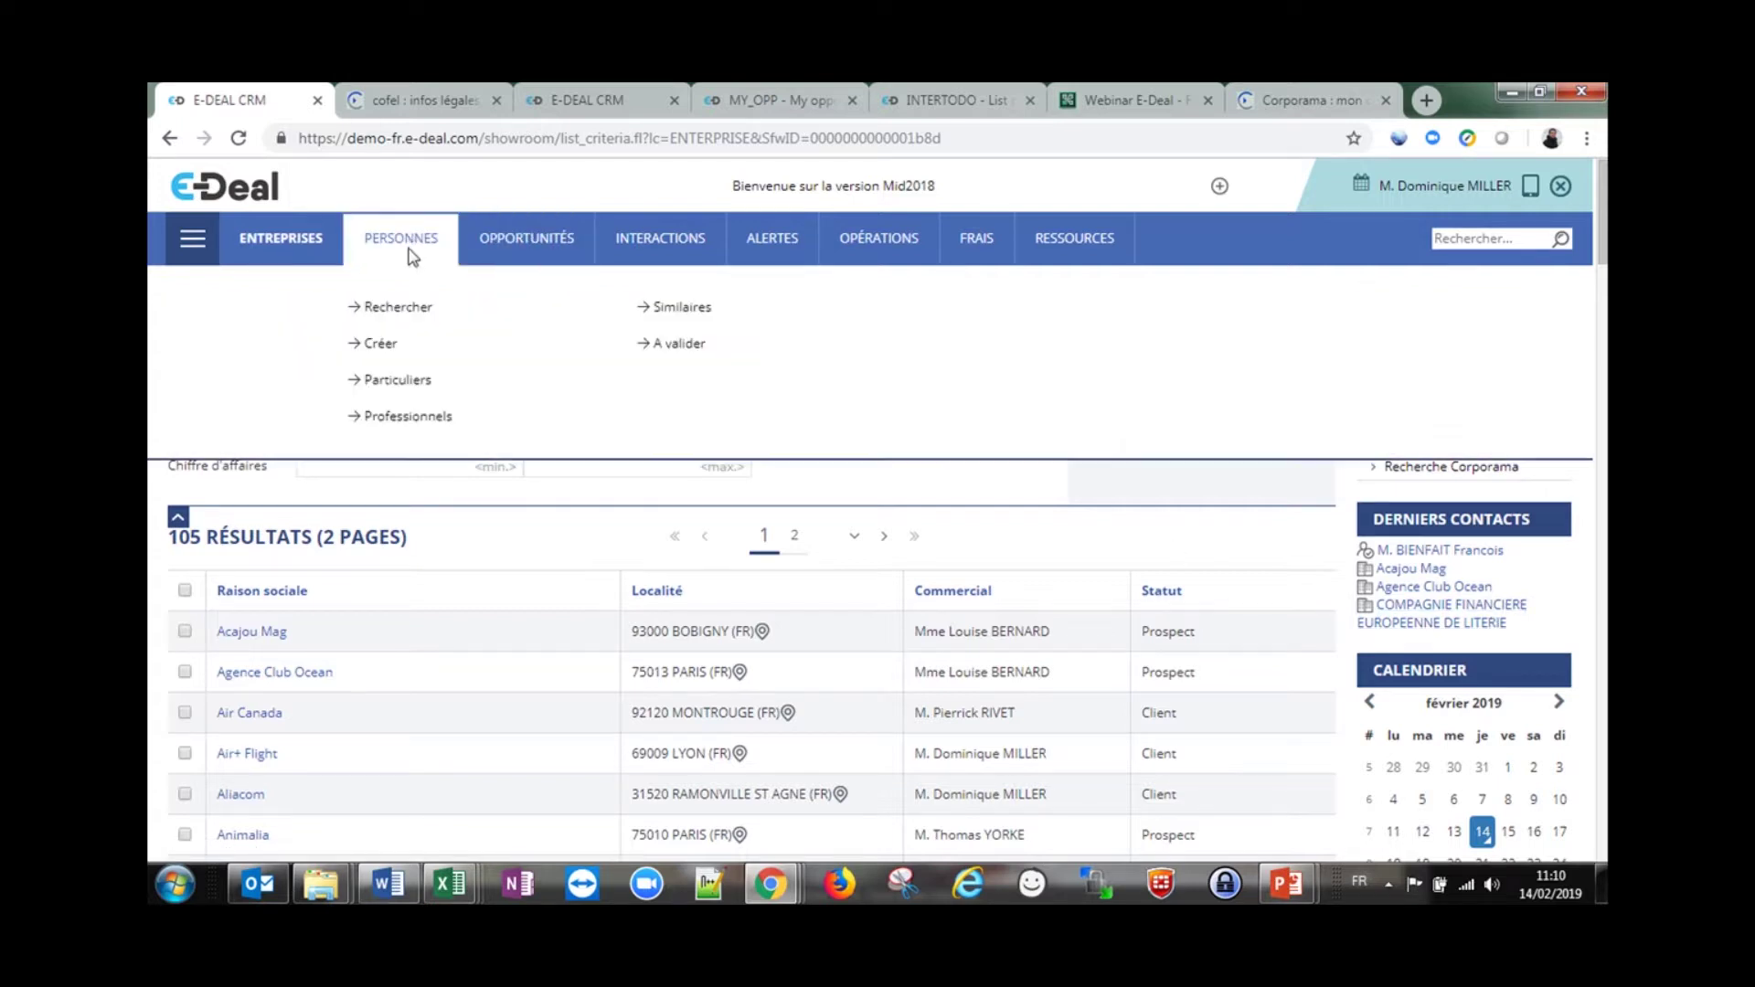
left_click(413, 309)
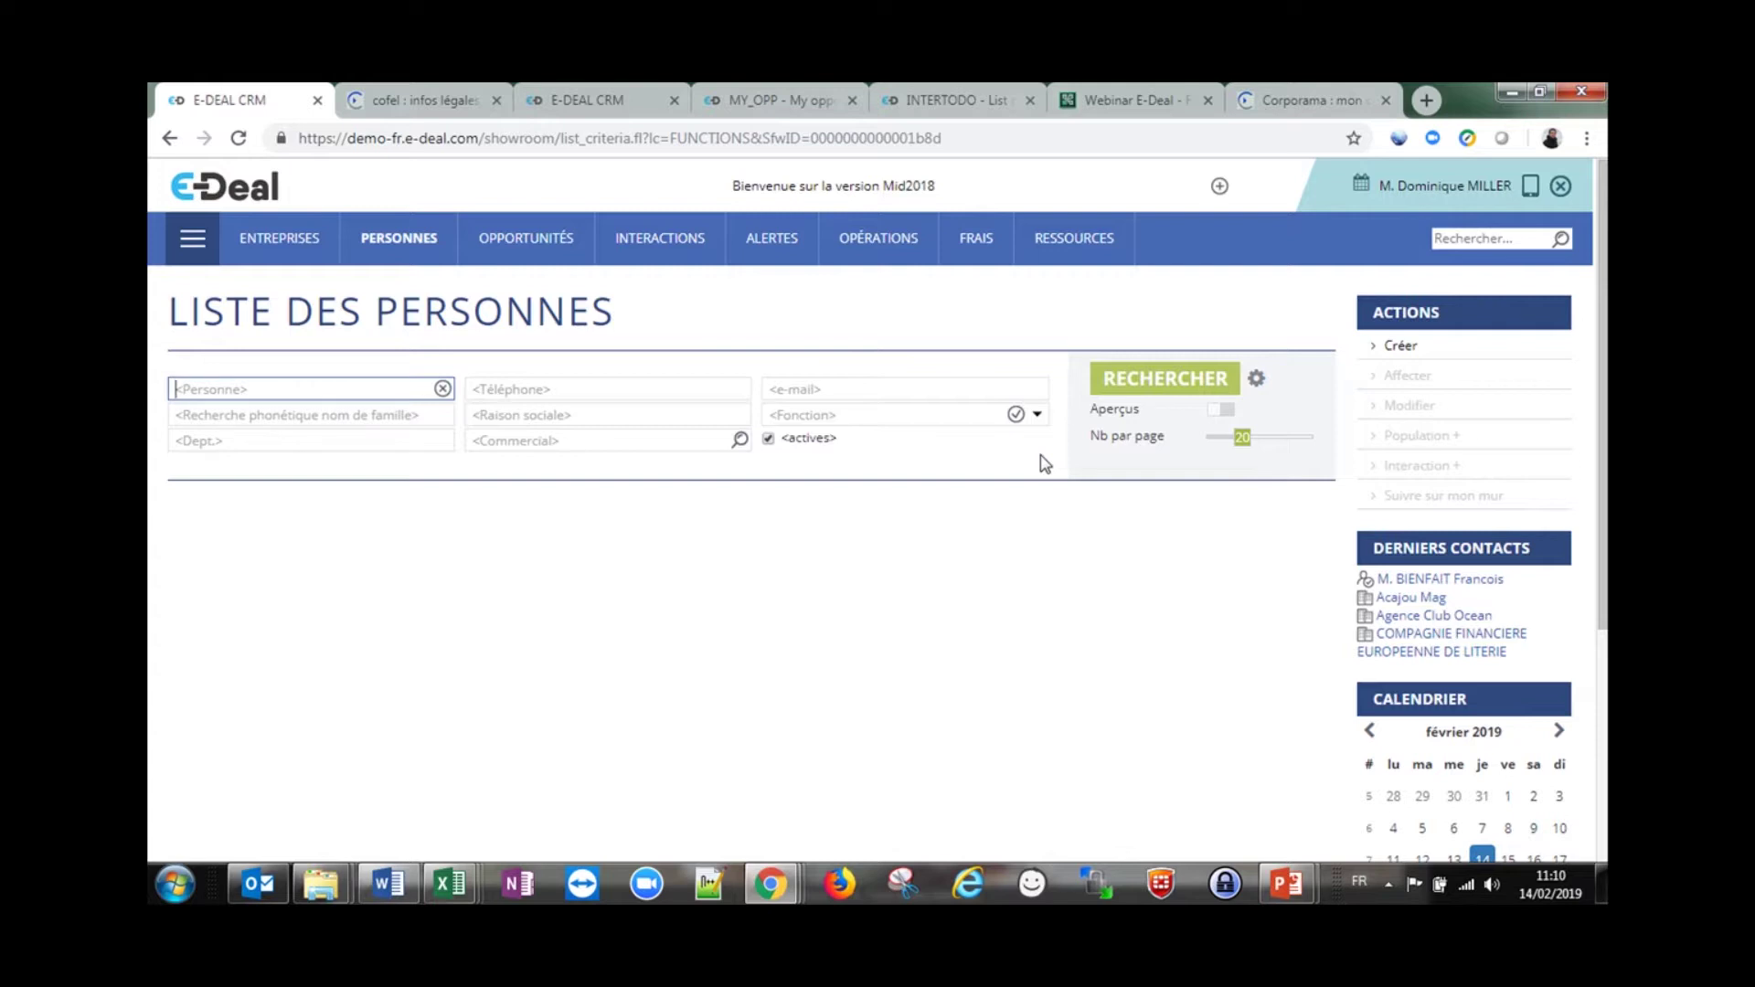
left_click(1256, 377)
left_click(1211, 470)
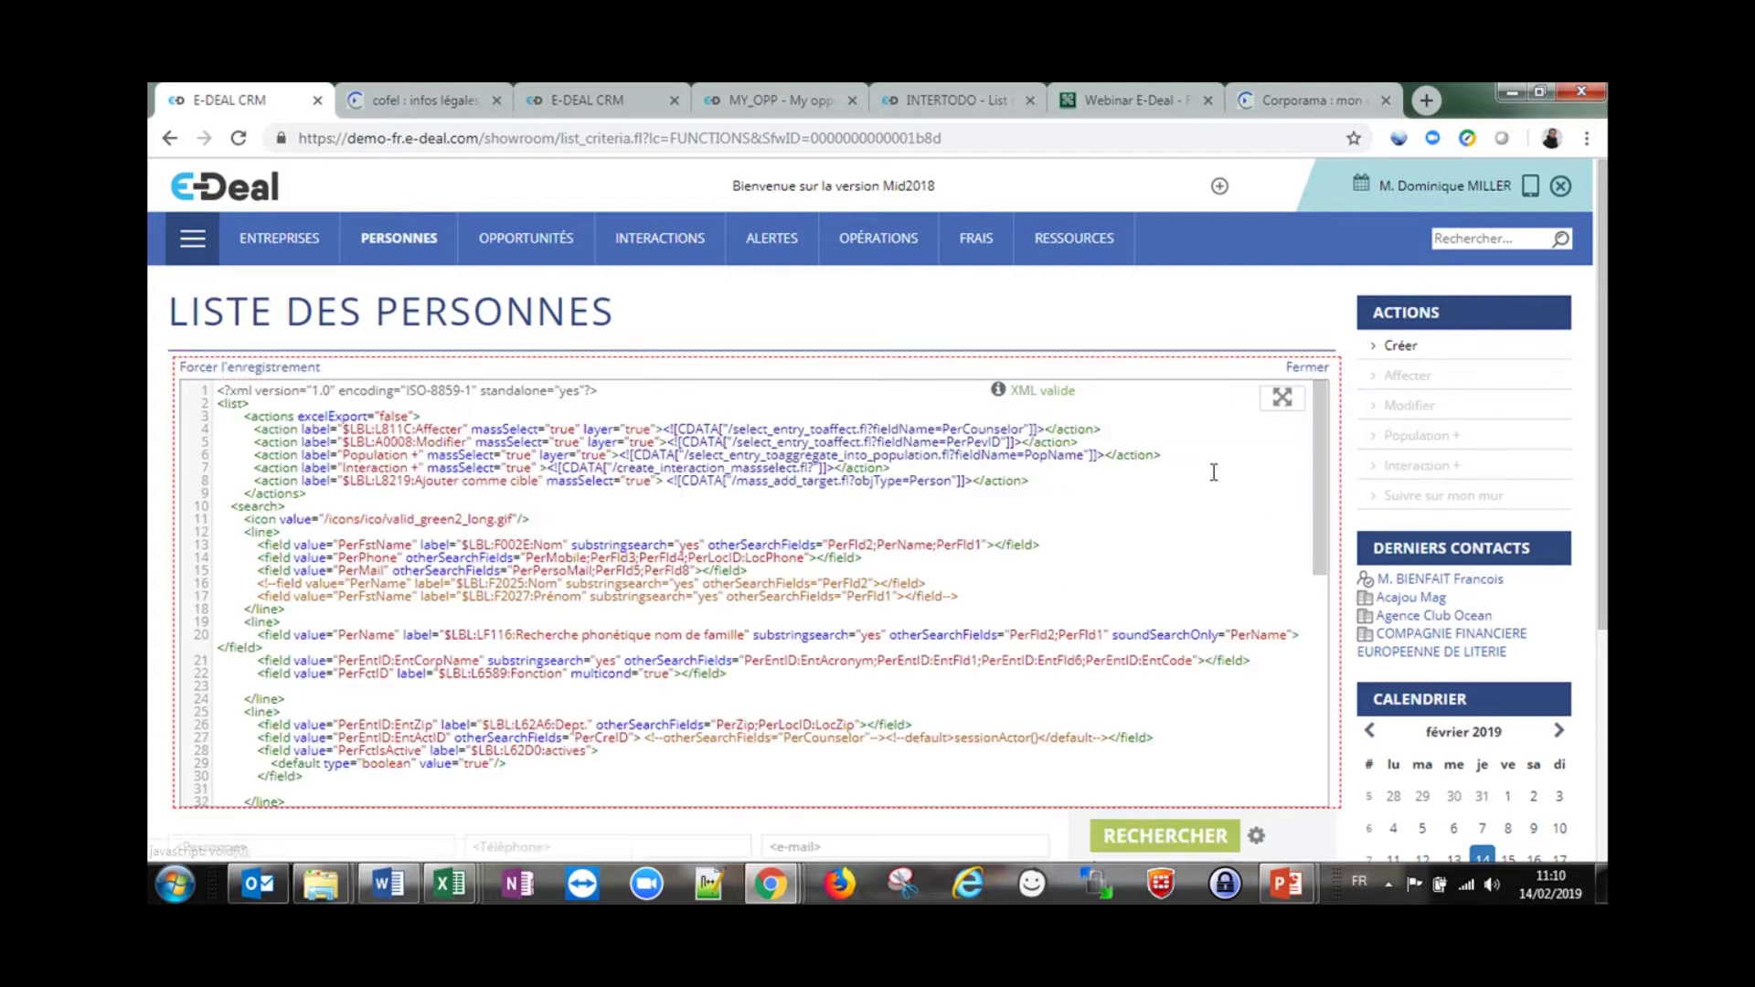
double_click(331, 418)
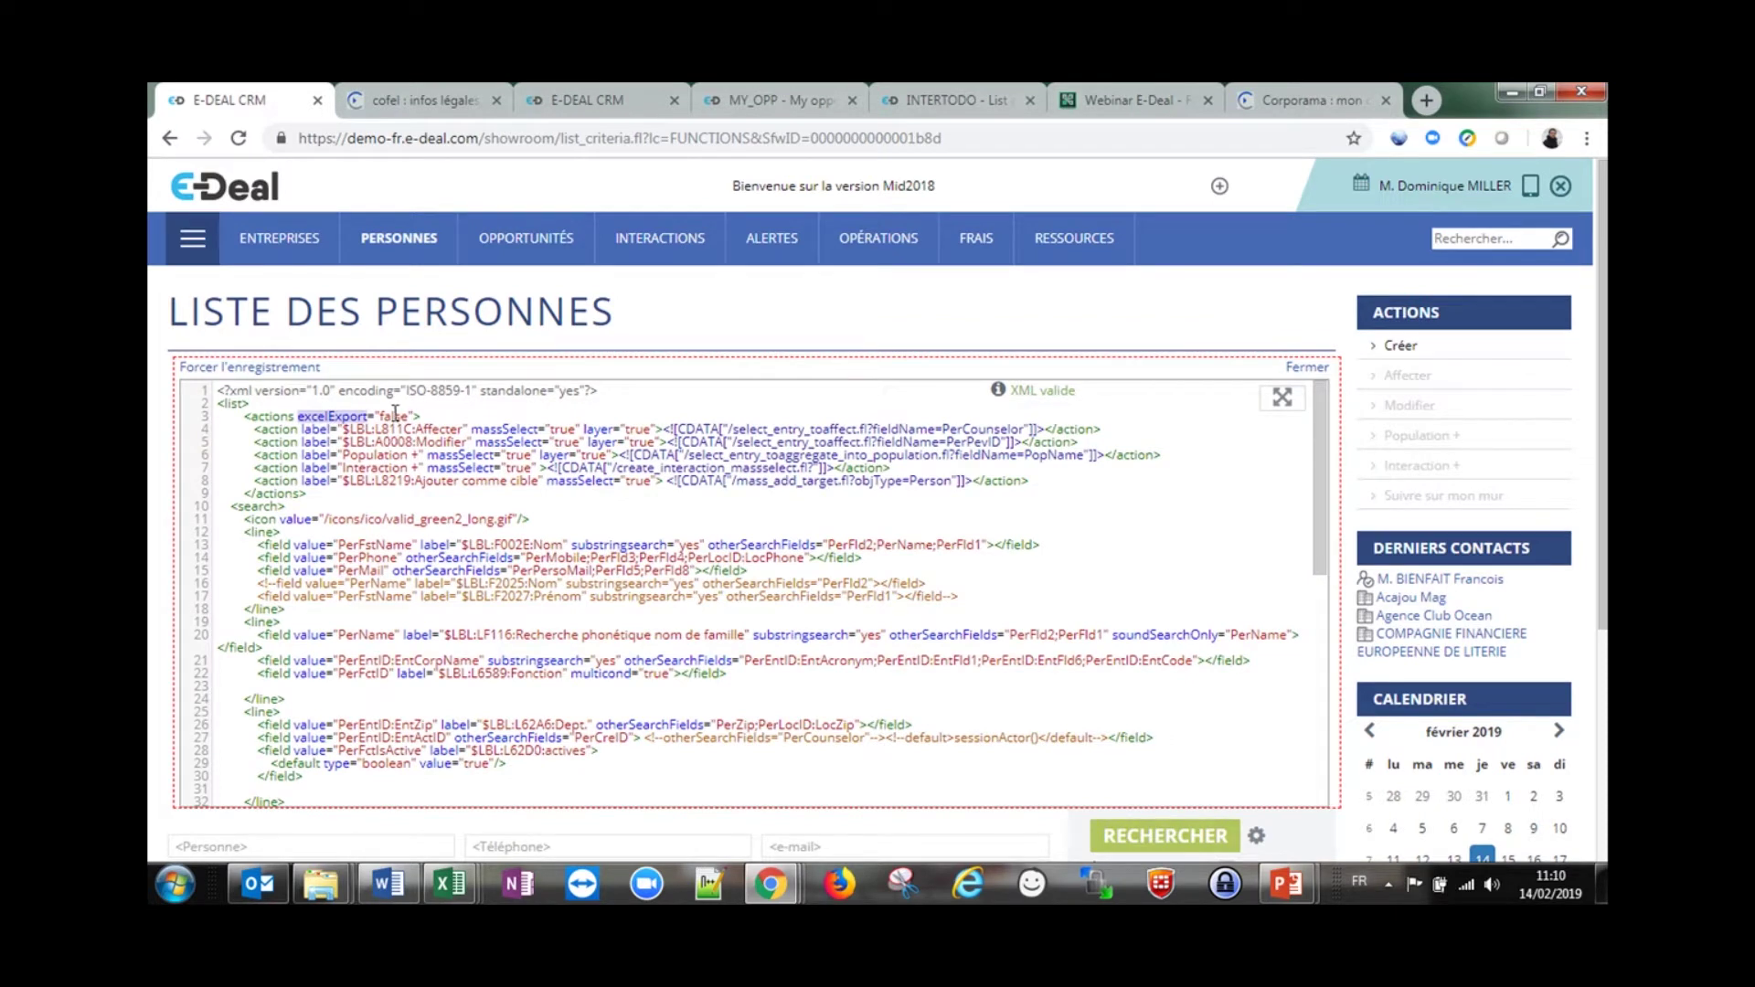
left_click(1323, 367)
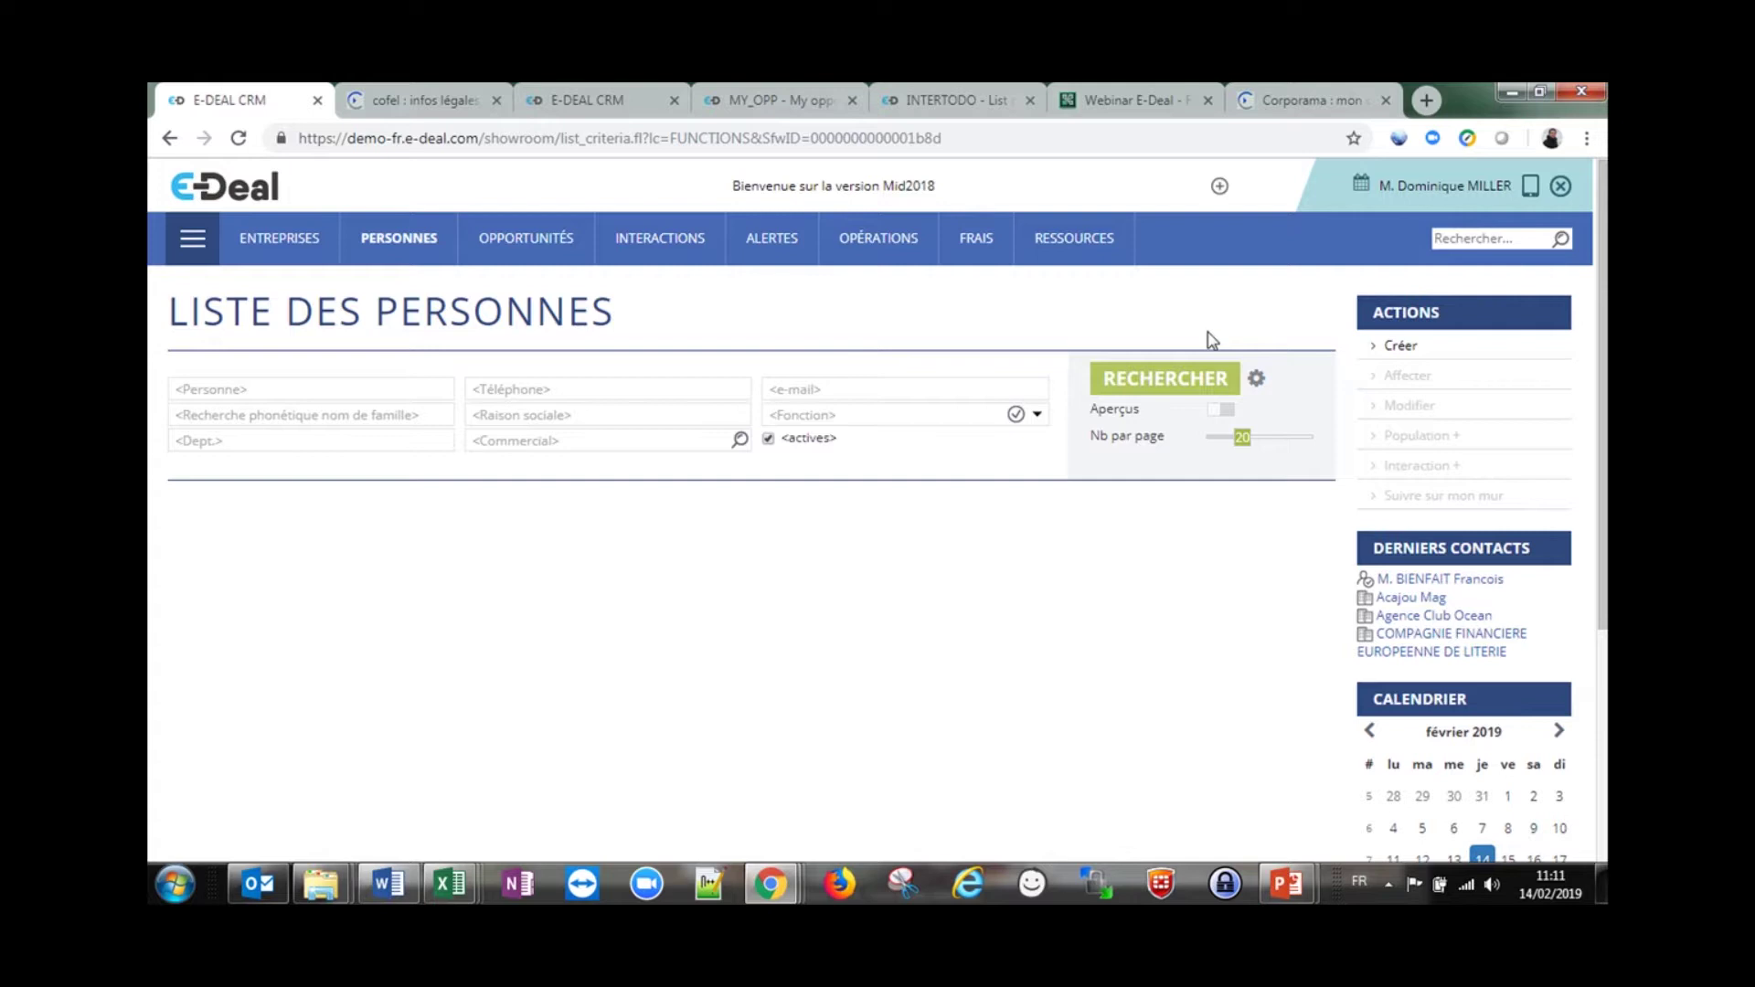
Return to the home page, switch its dashboard to editing and remove the Mon pipeline commercial panel from the Commercial tab
left_click(206, 192)
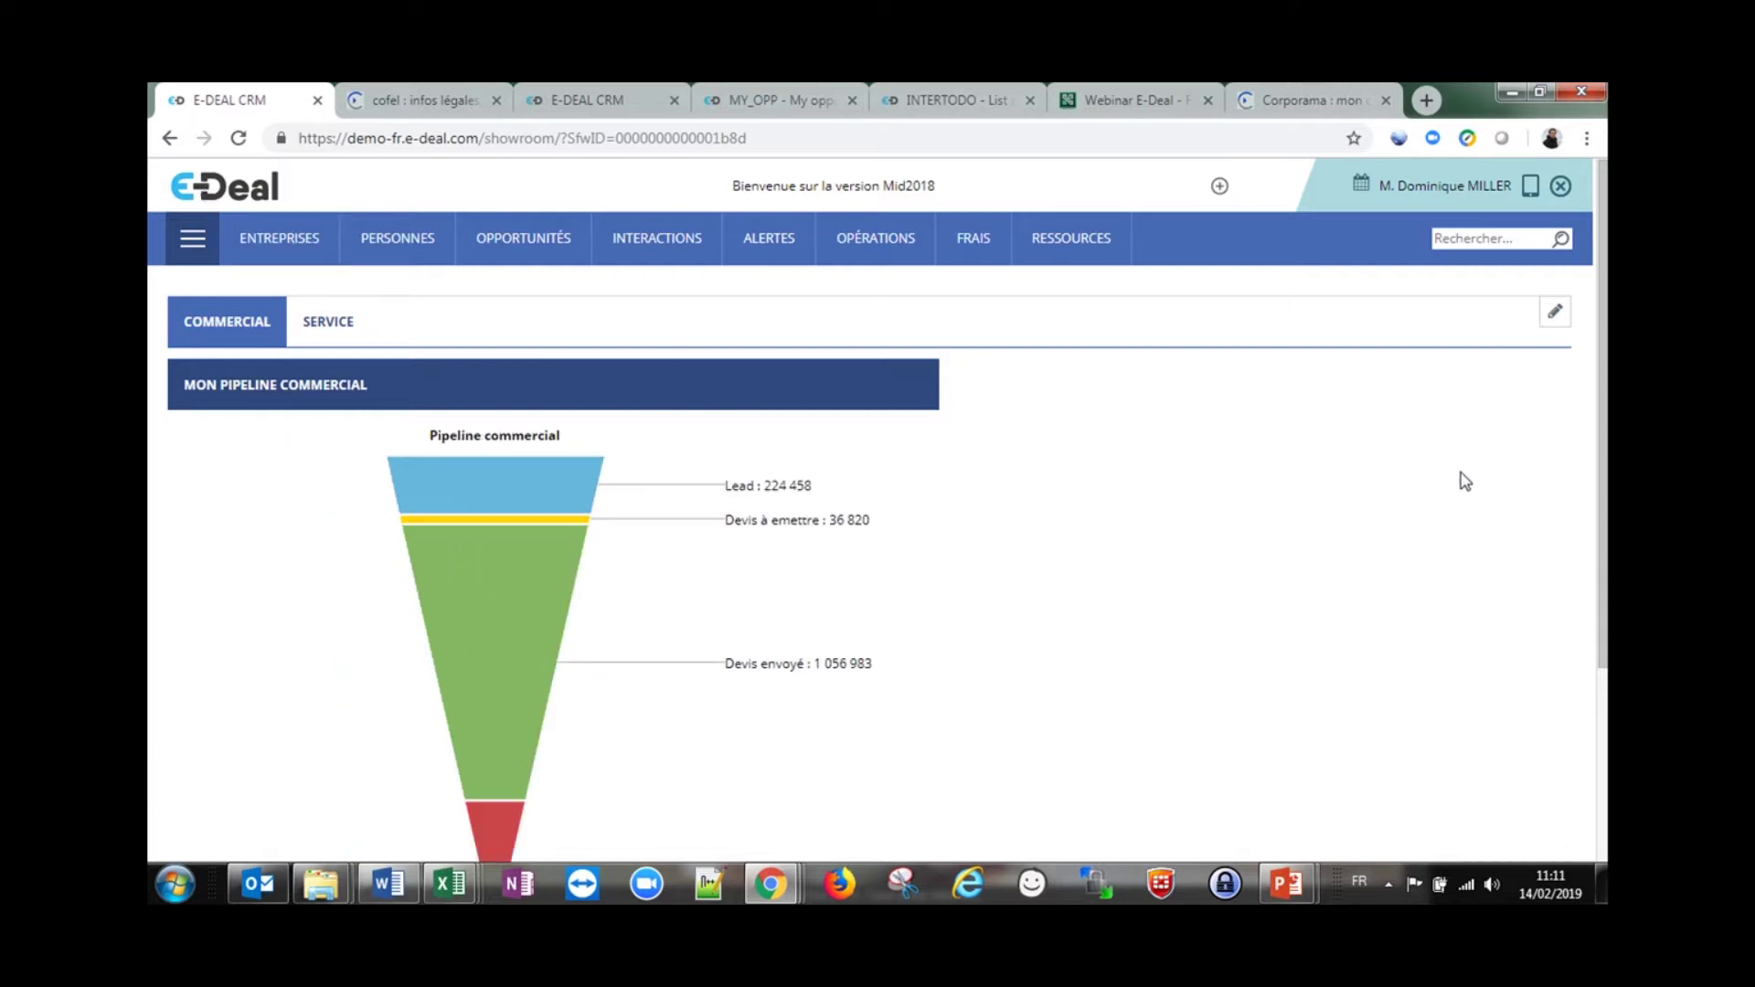
scroll(1051, 530, "down", 2)
scroll(1133, 541, "up", 2)
left_click(1557, 310)
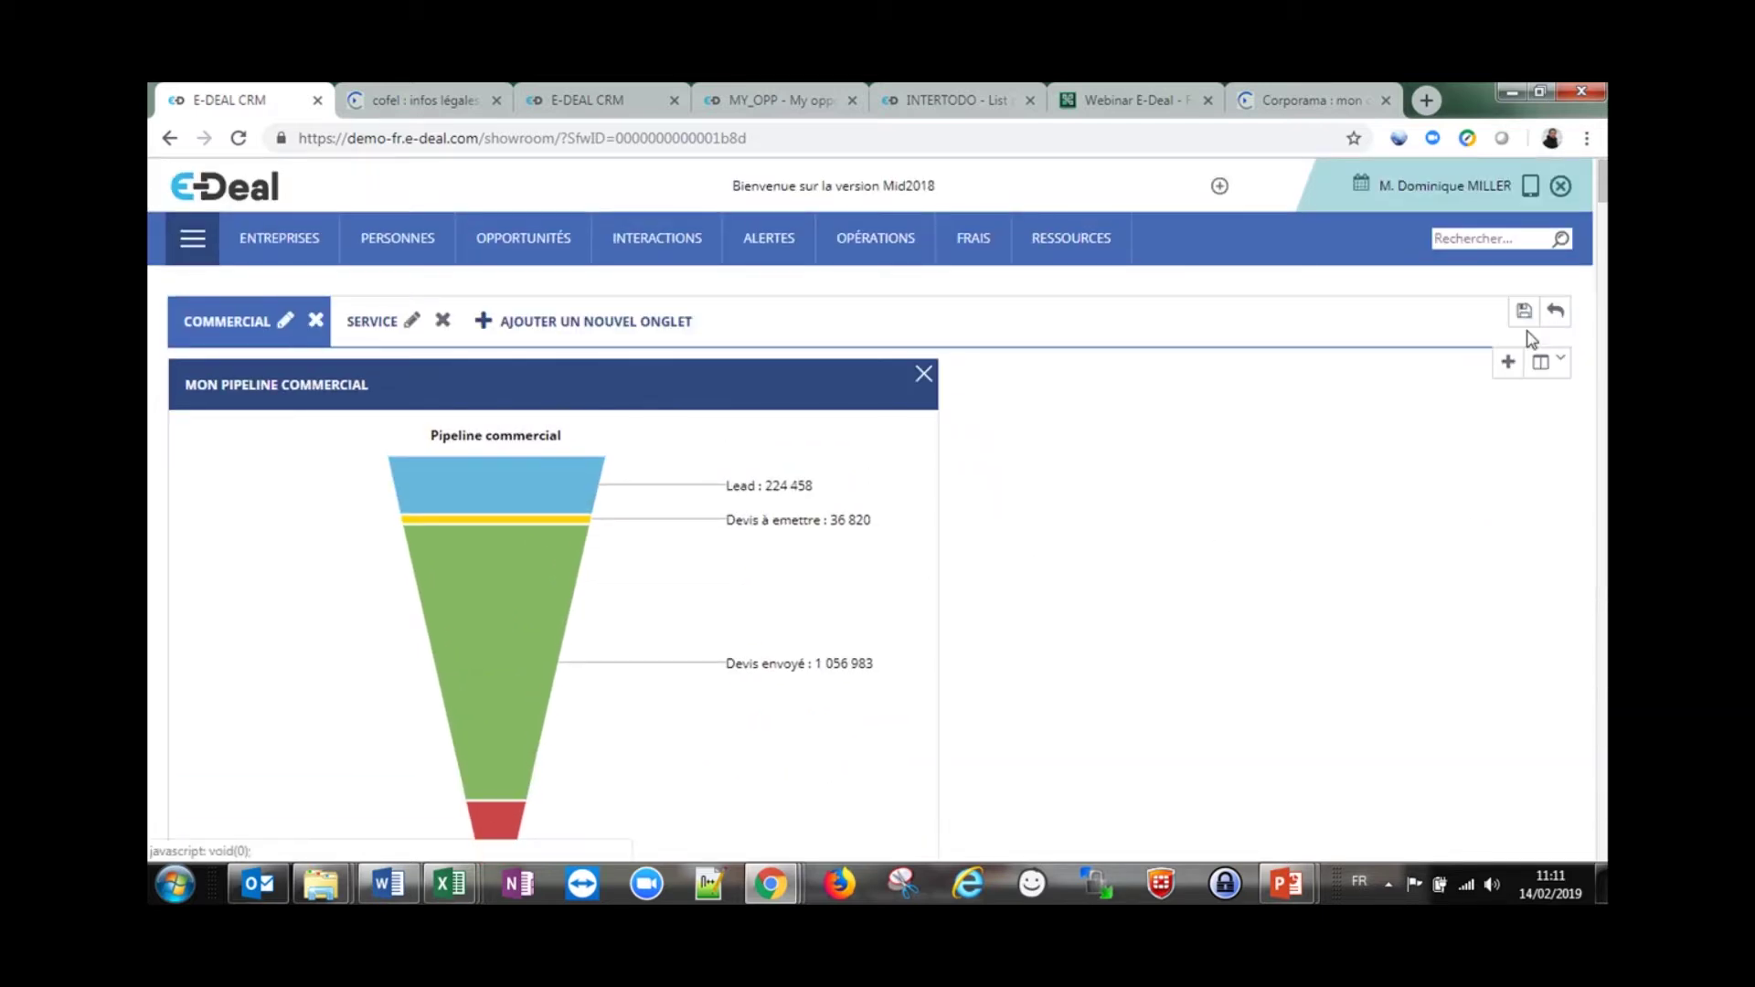
left_click(922, 372)
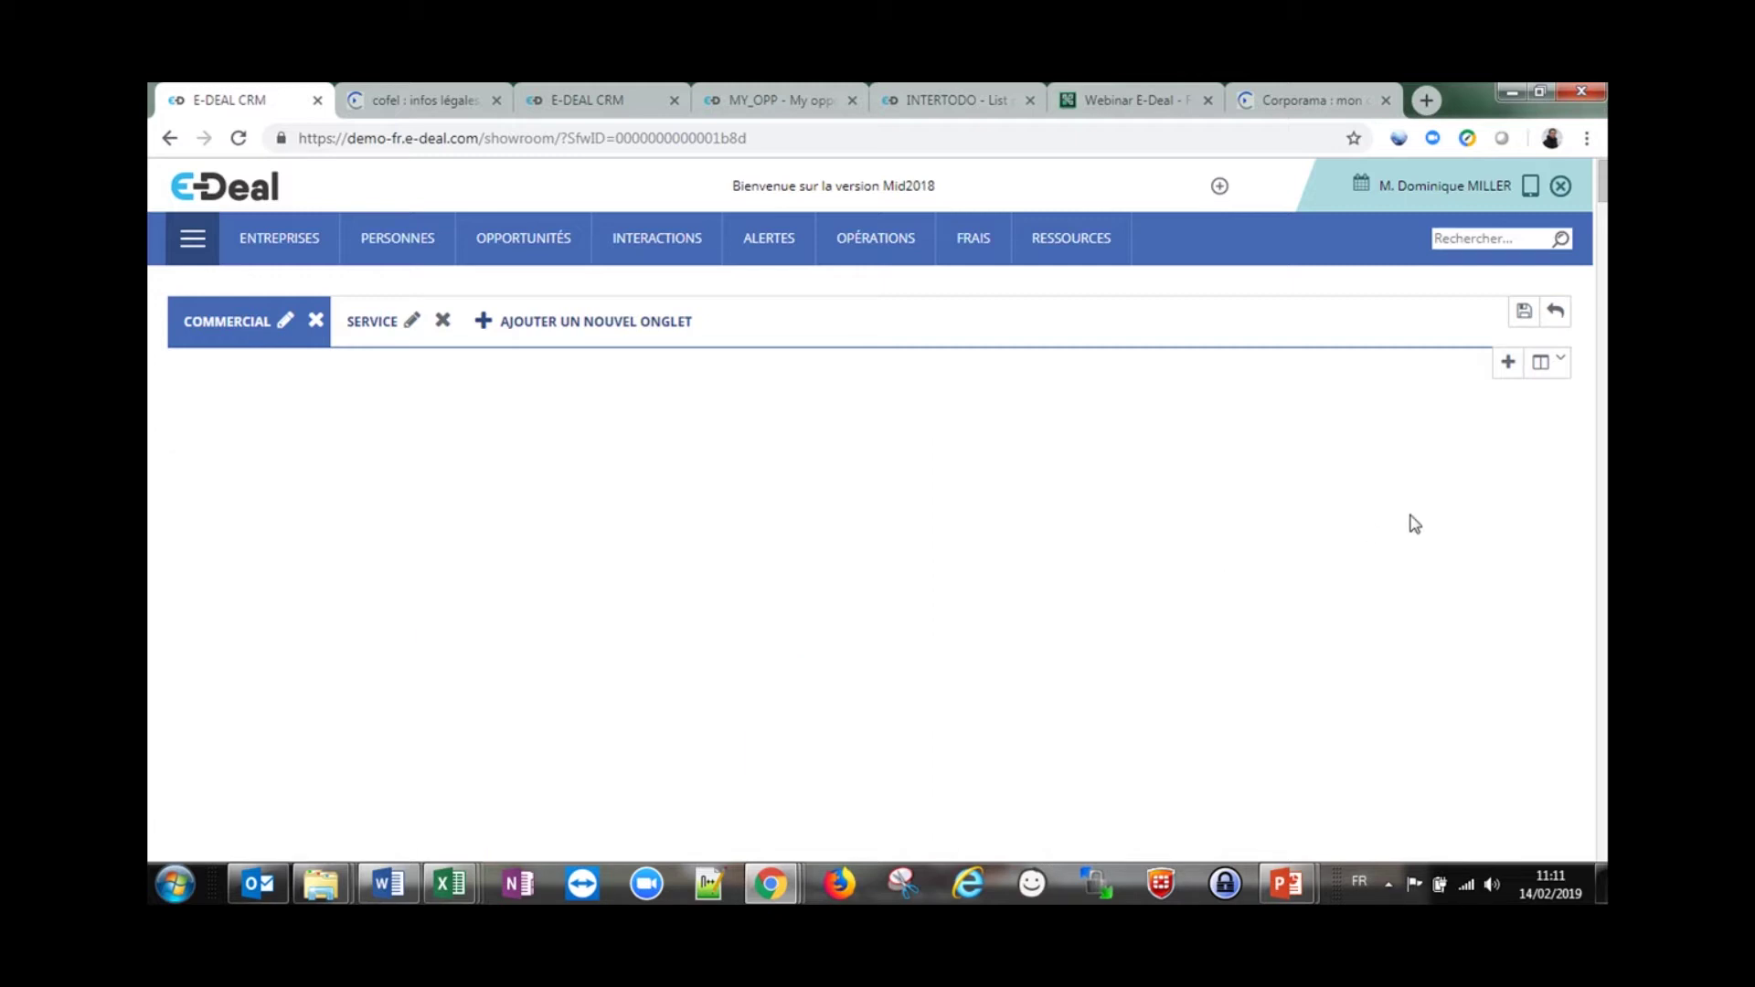
Add a personalized list panel, search the lists for the object Opportunité and choose Mes opportunités par concurrent
left_click(1506, 364)
left_click(1116, 468)
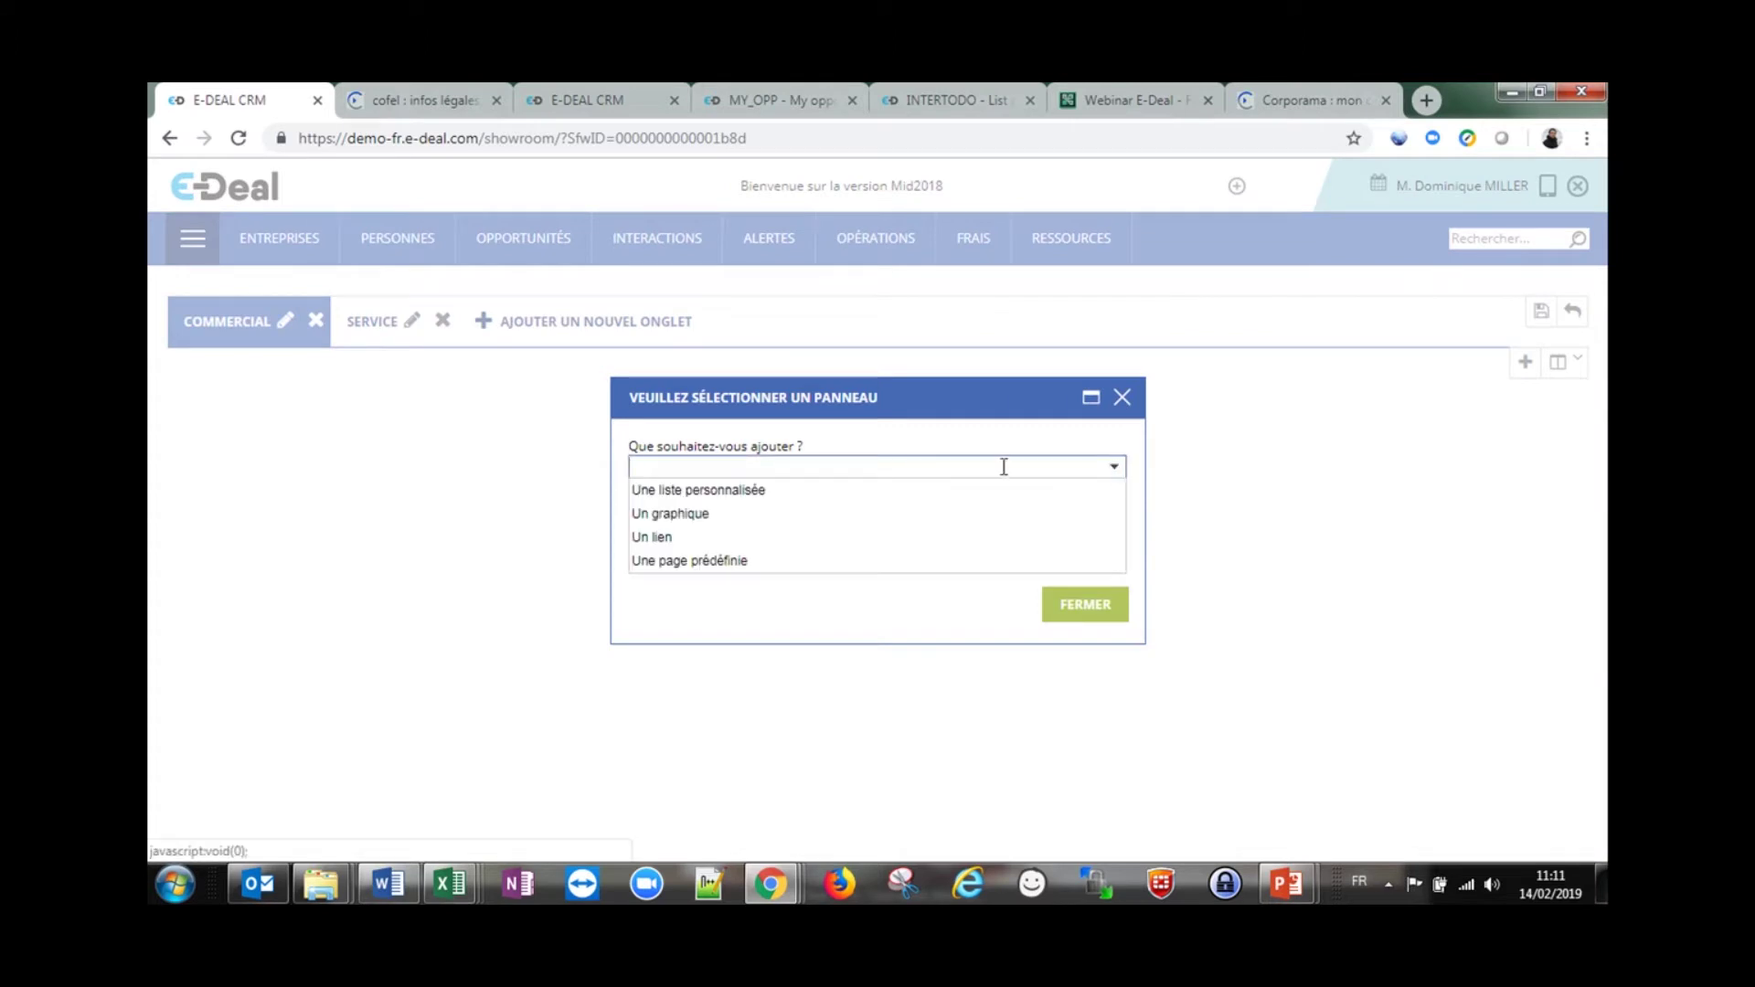
left_click(950, 491)
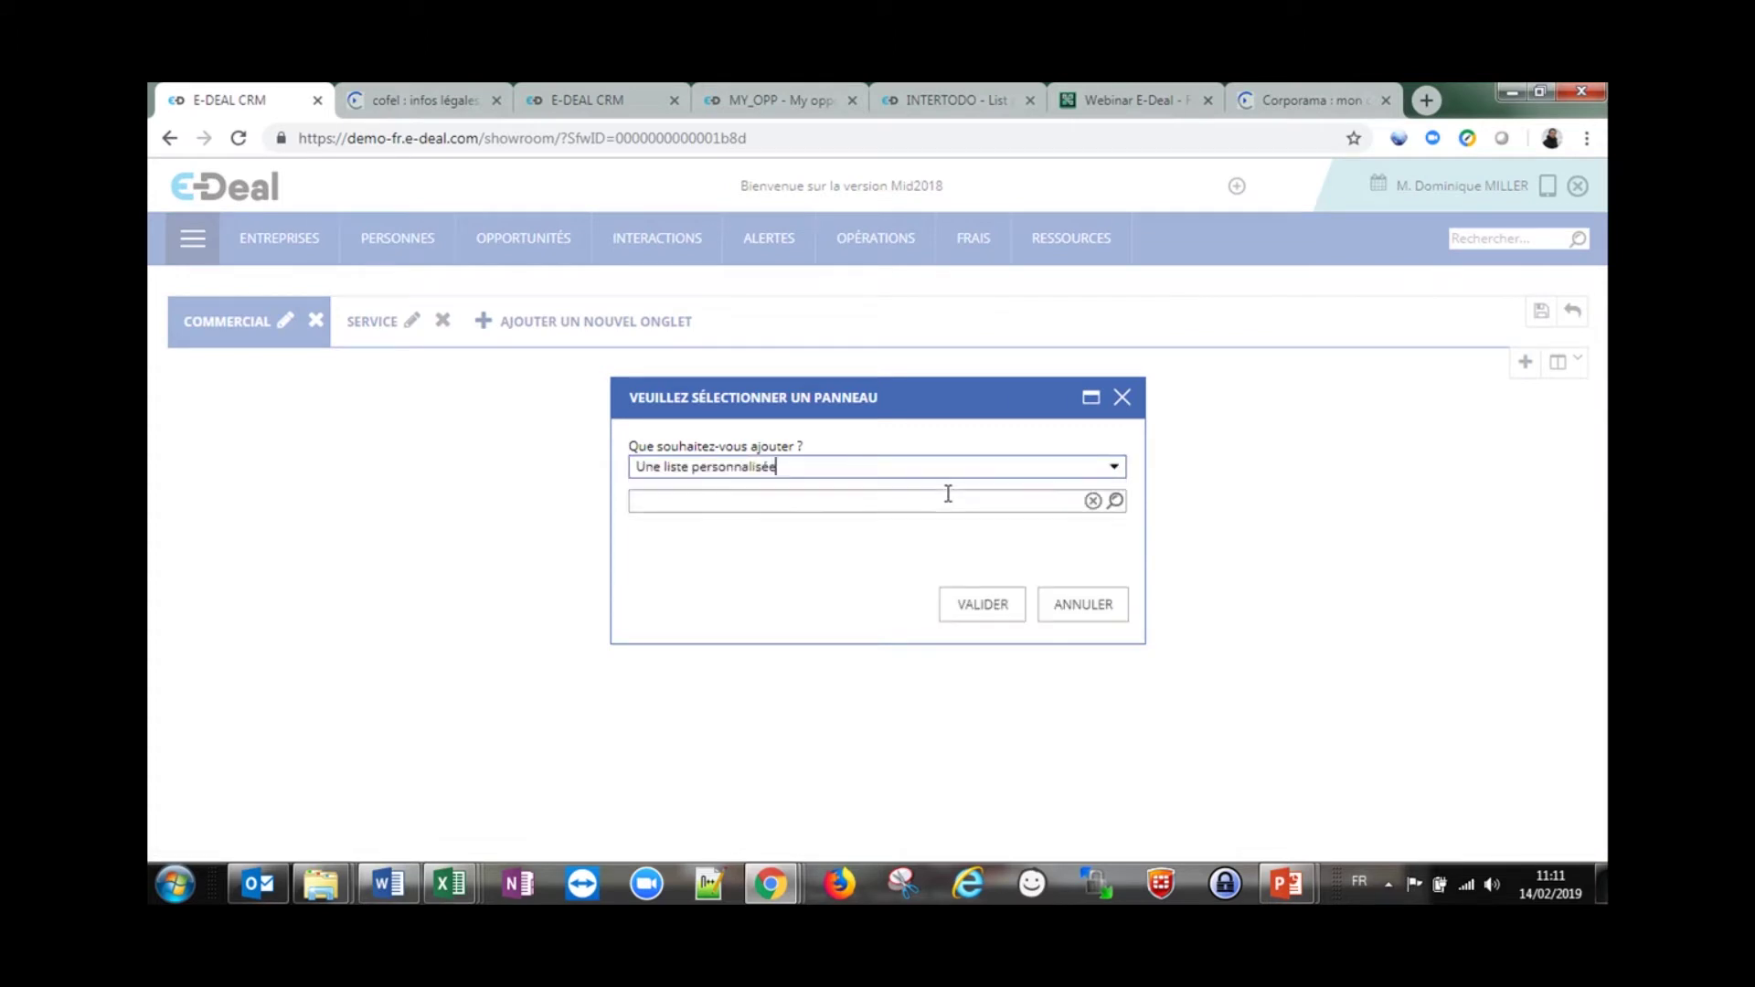
left_click(1116, 501)
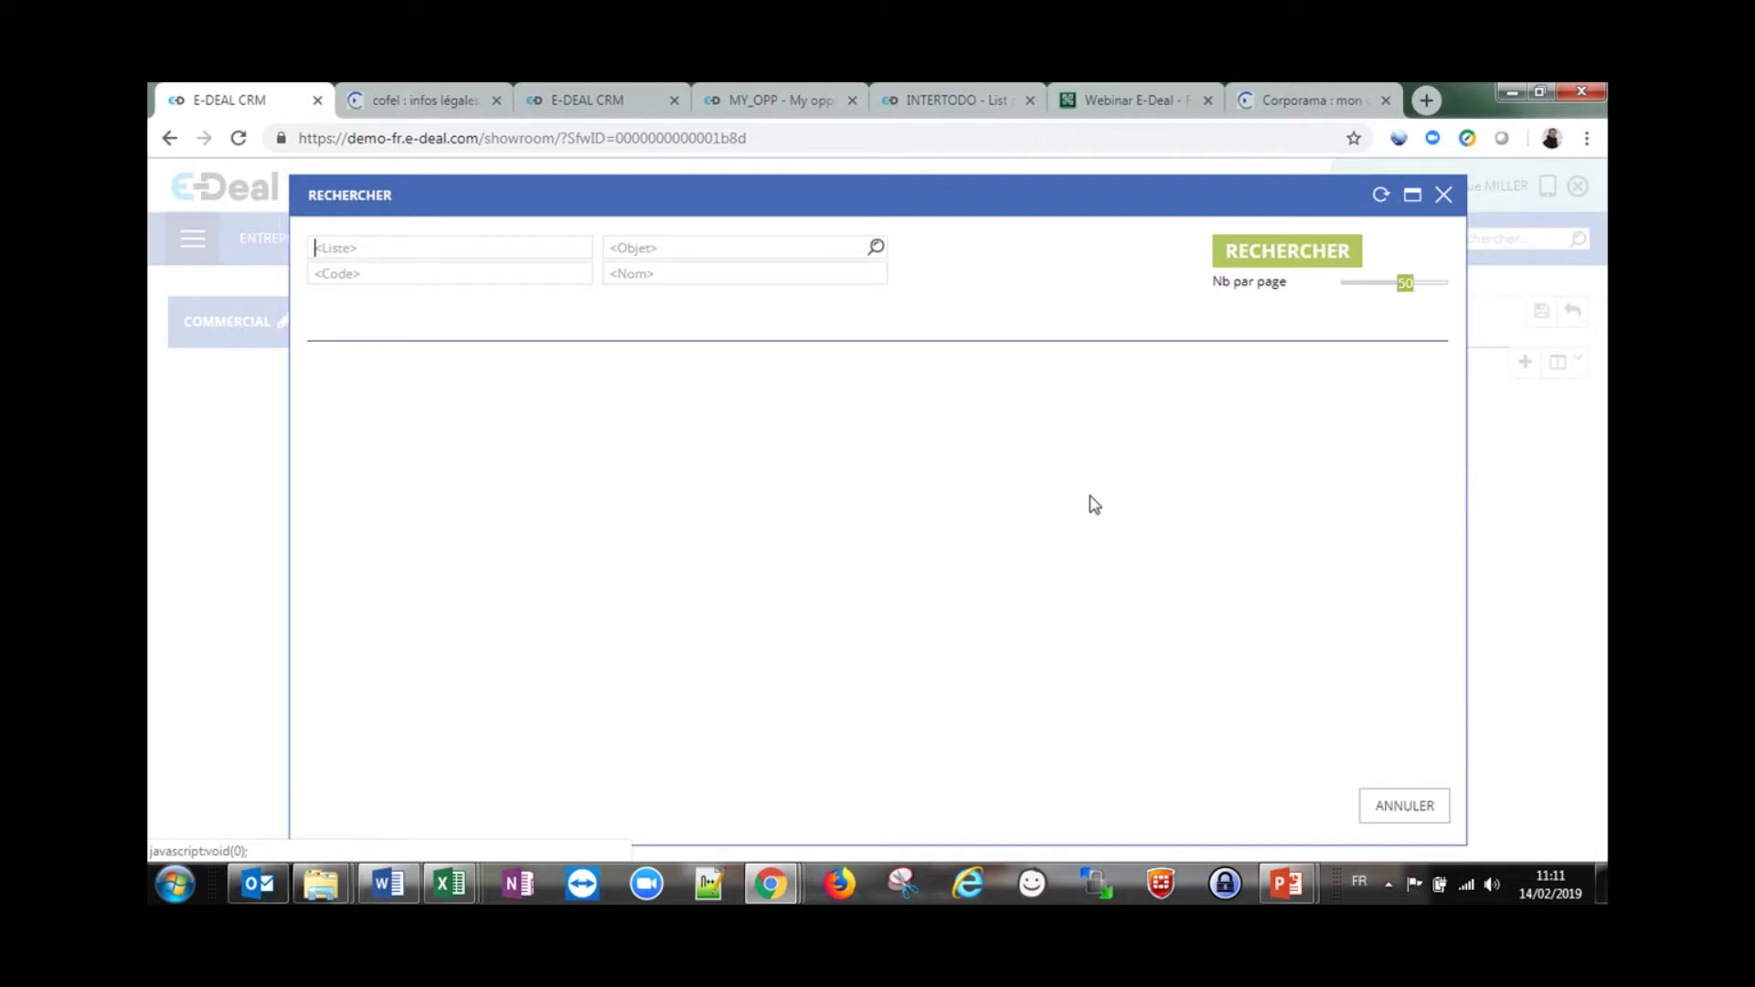
left_click(638, 246)
type("opp")
left_click(670, 273)
left_click(1270, 258)
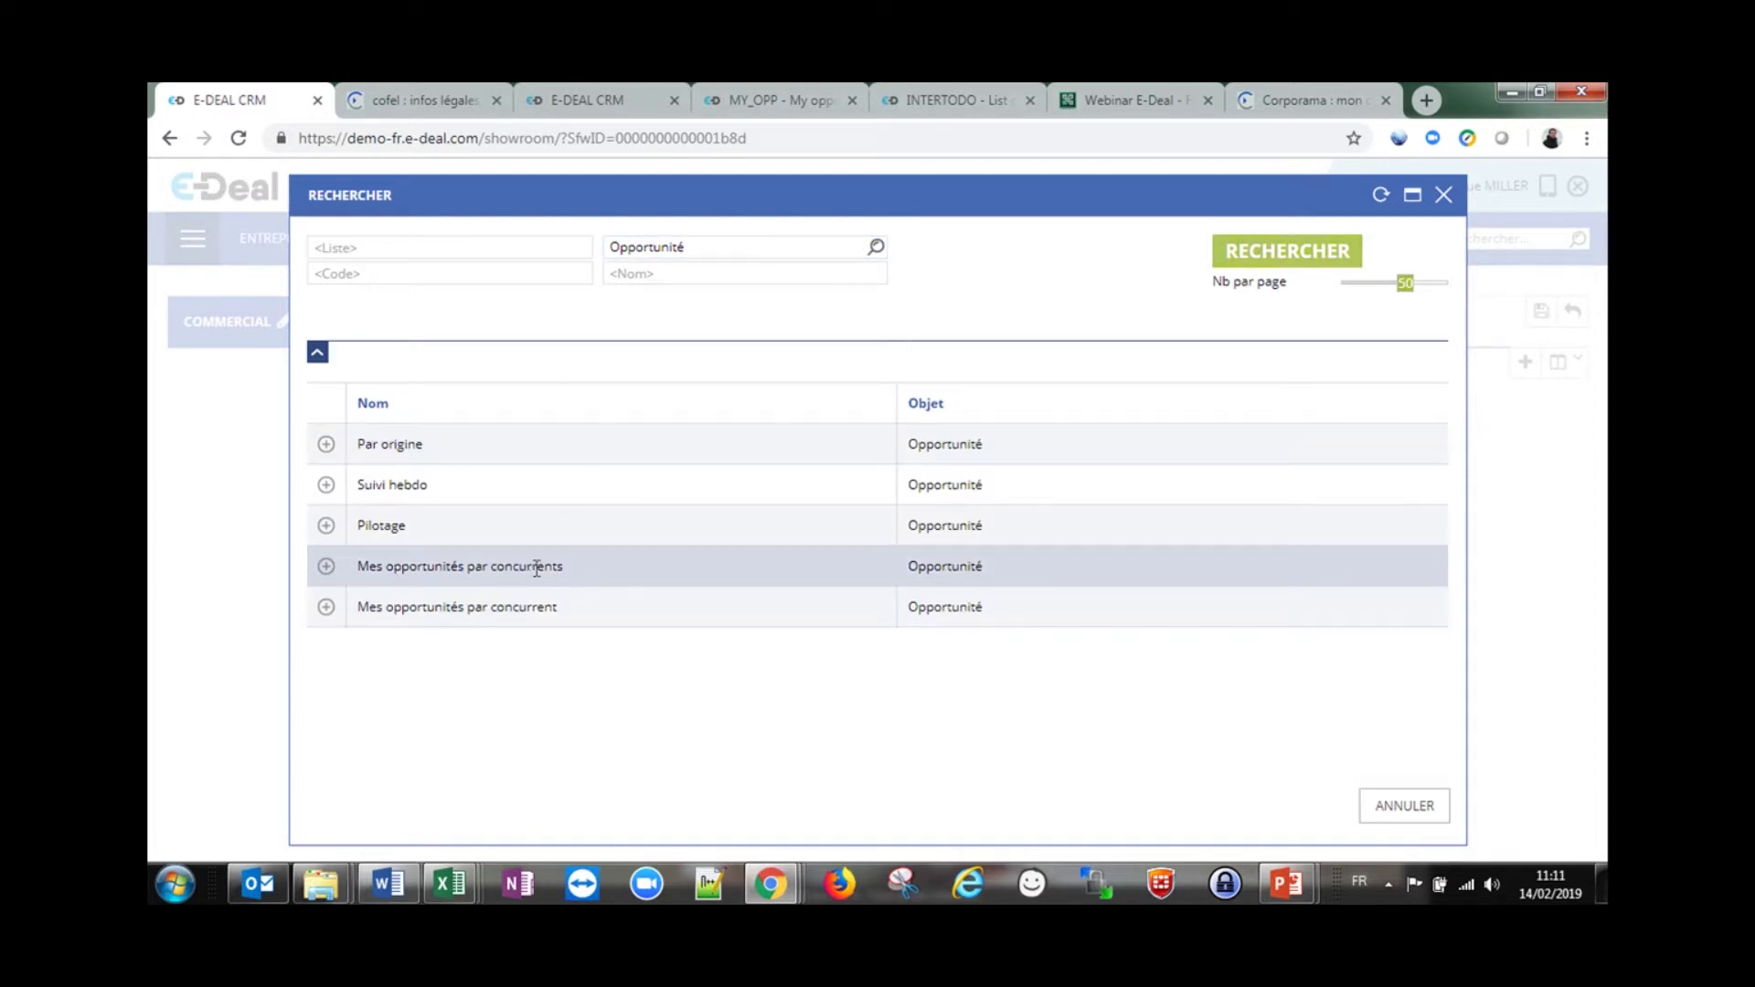
left_click(325, 608)
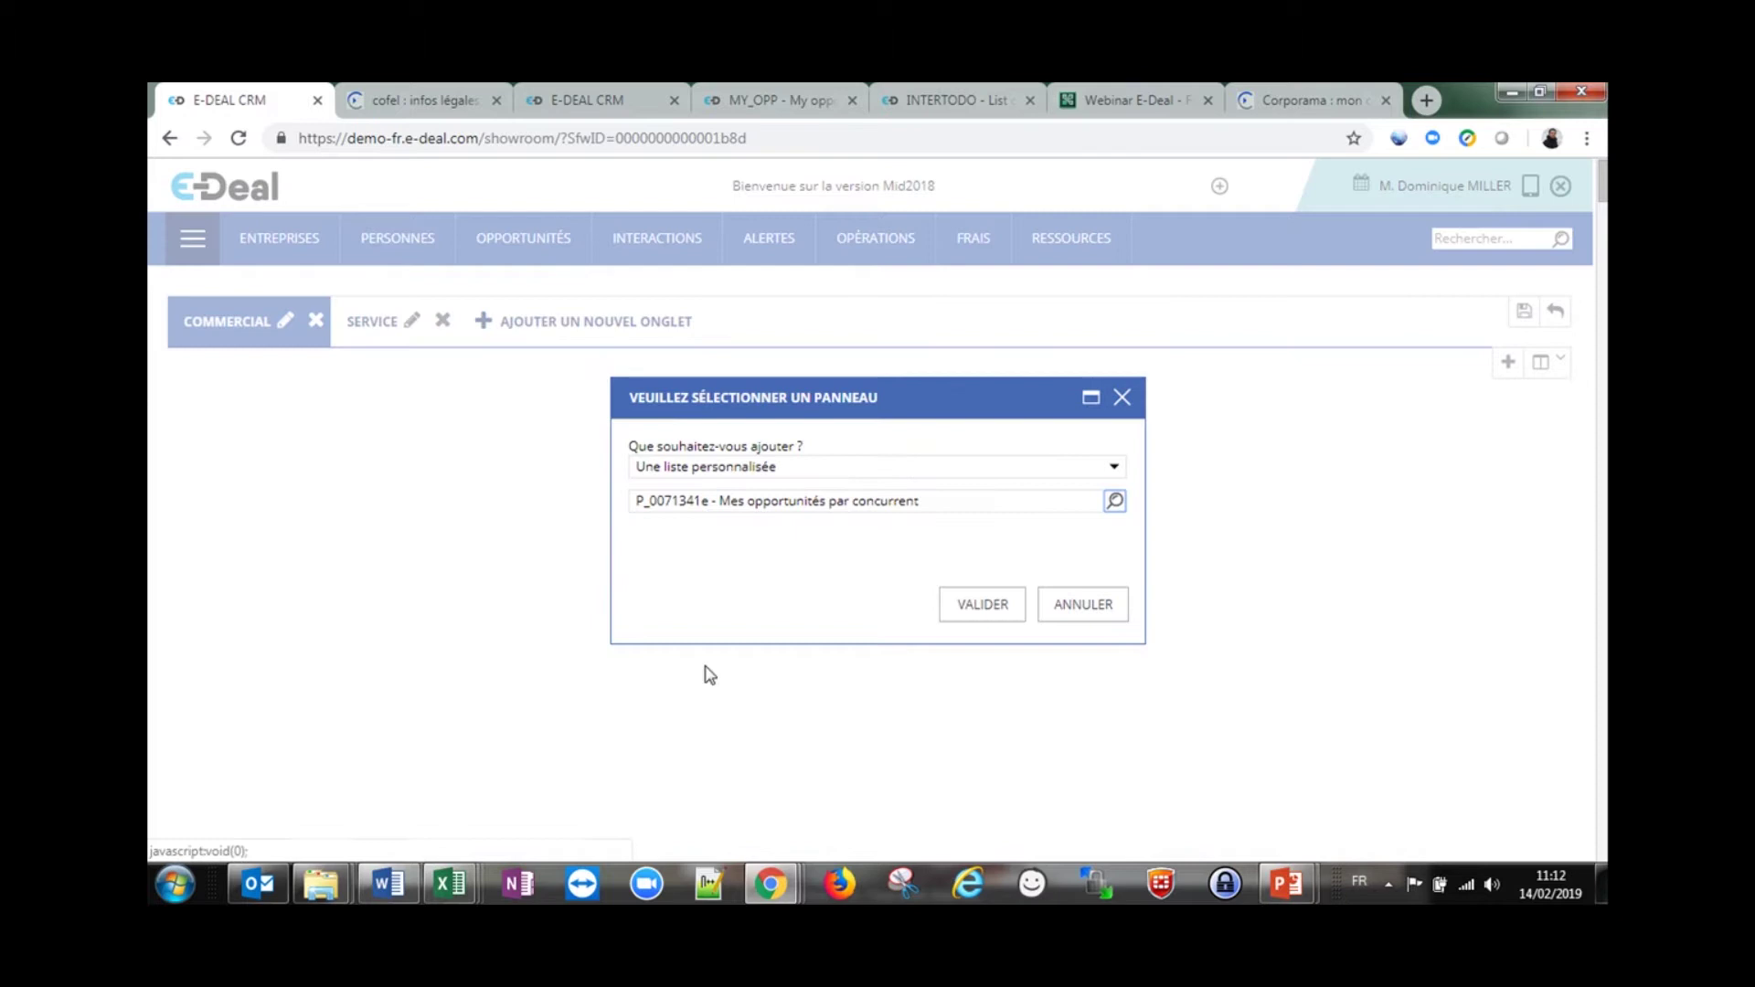
Confirm the chosen list and title its panel Par concurrent
left_click(943, 601)
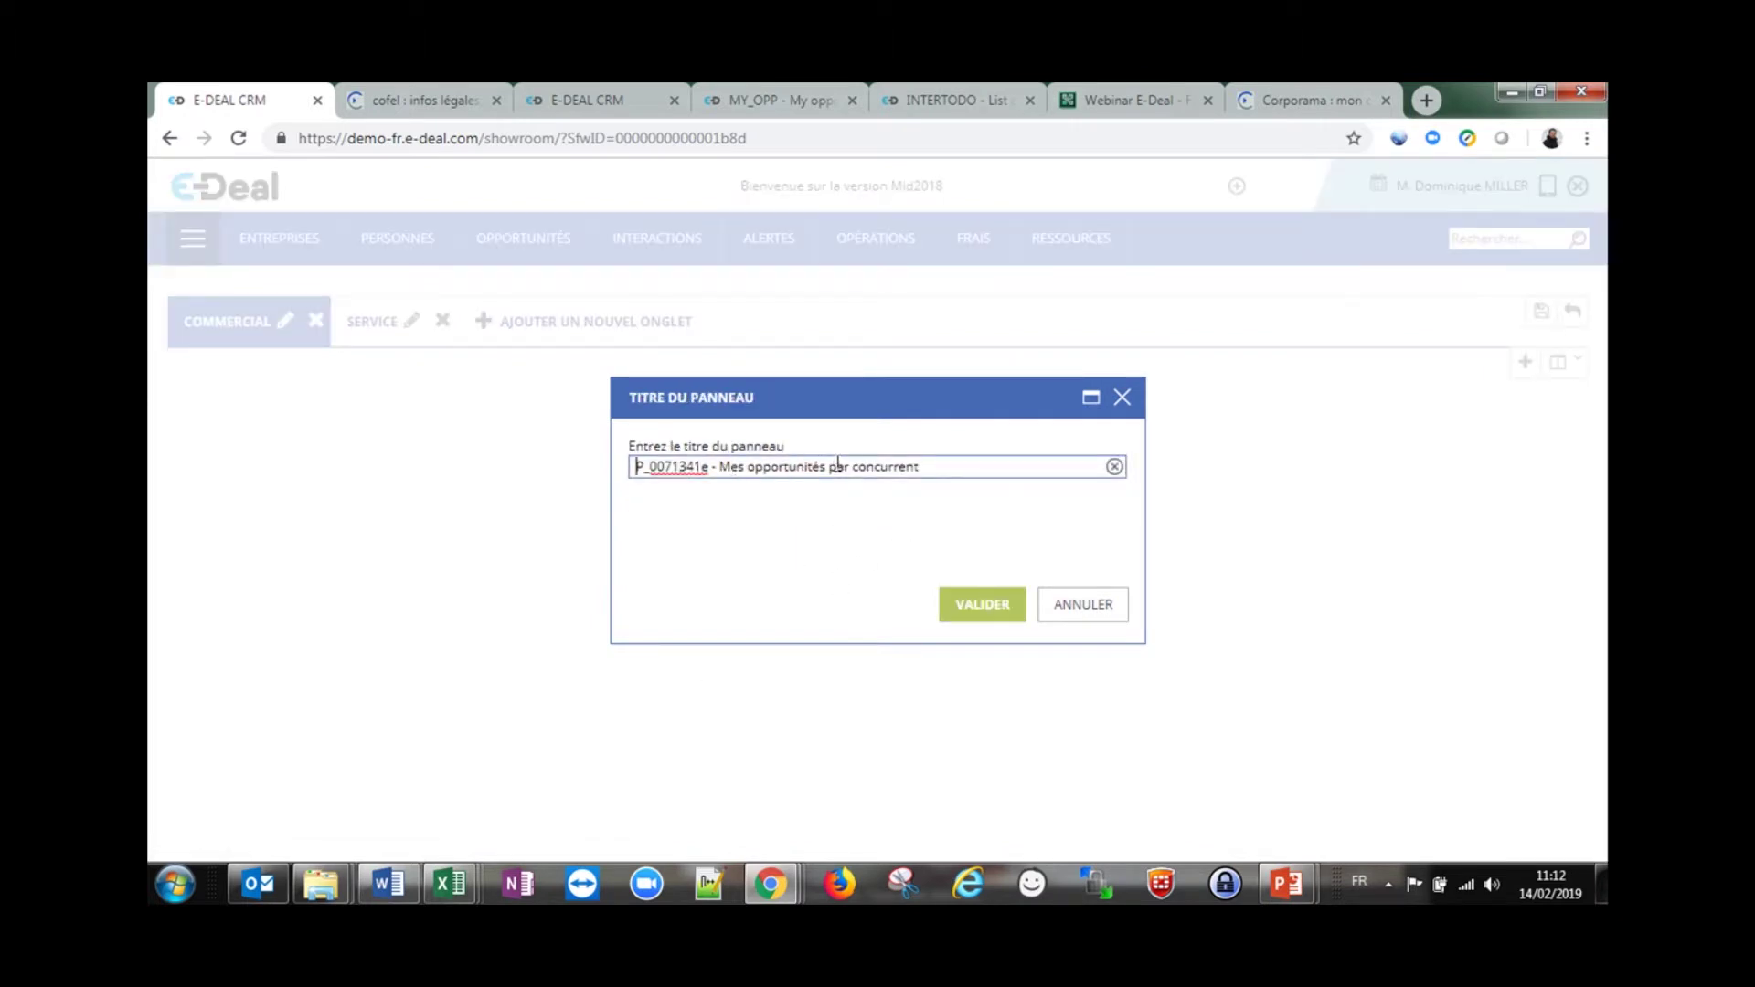
left_click_drag(836, 467, 474, 445)
type("P")
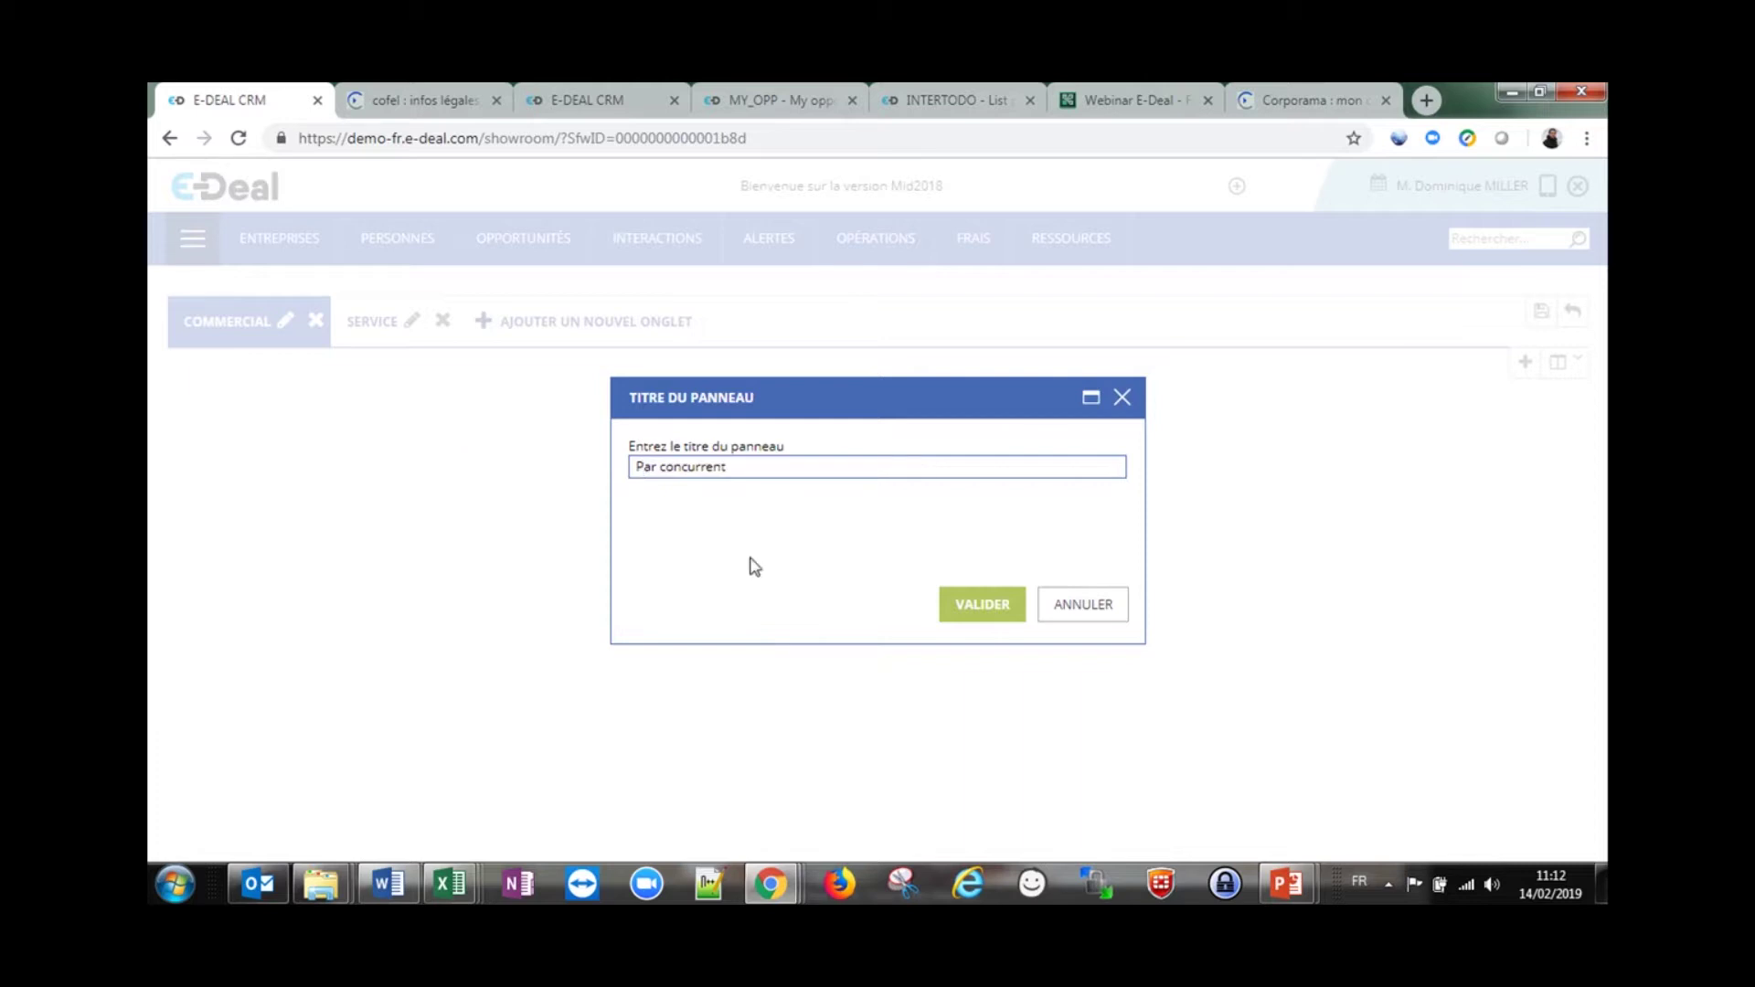
left_click(971, 618)
Widen the Par concurrent panel so all its columns fit and save the dashboard
scroll(866, 627, "down", 5)
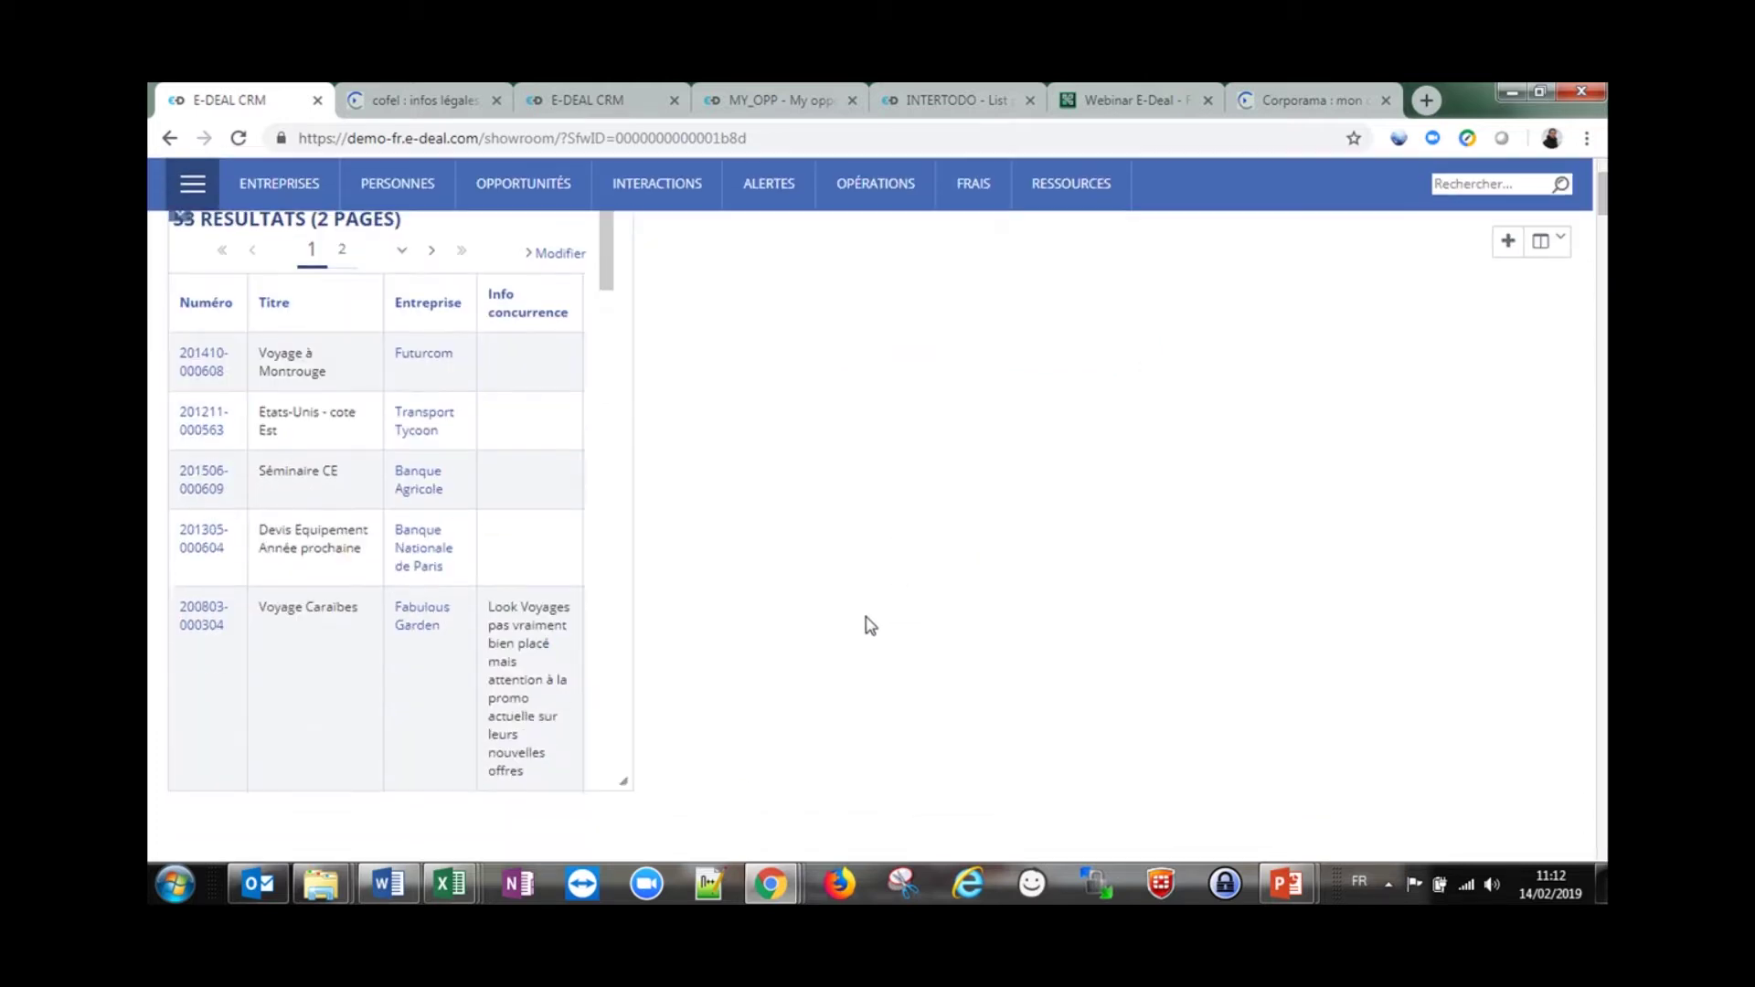
left_click_drag(619, 674, 1245, 591)
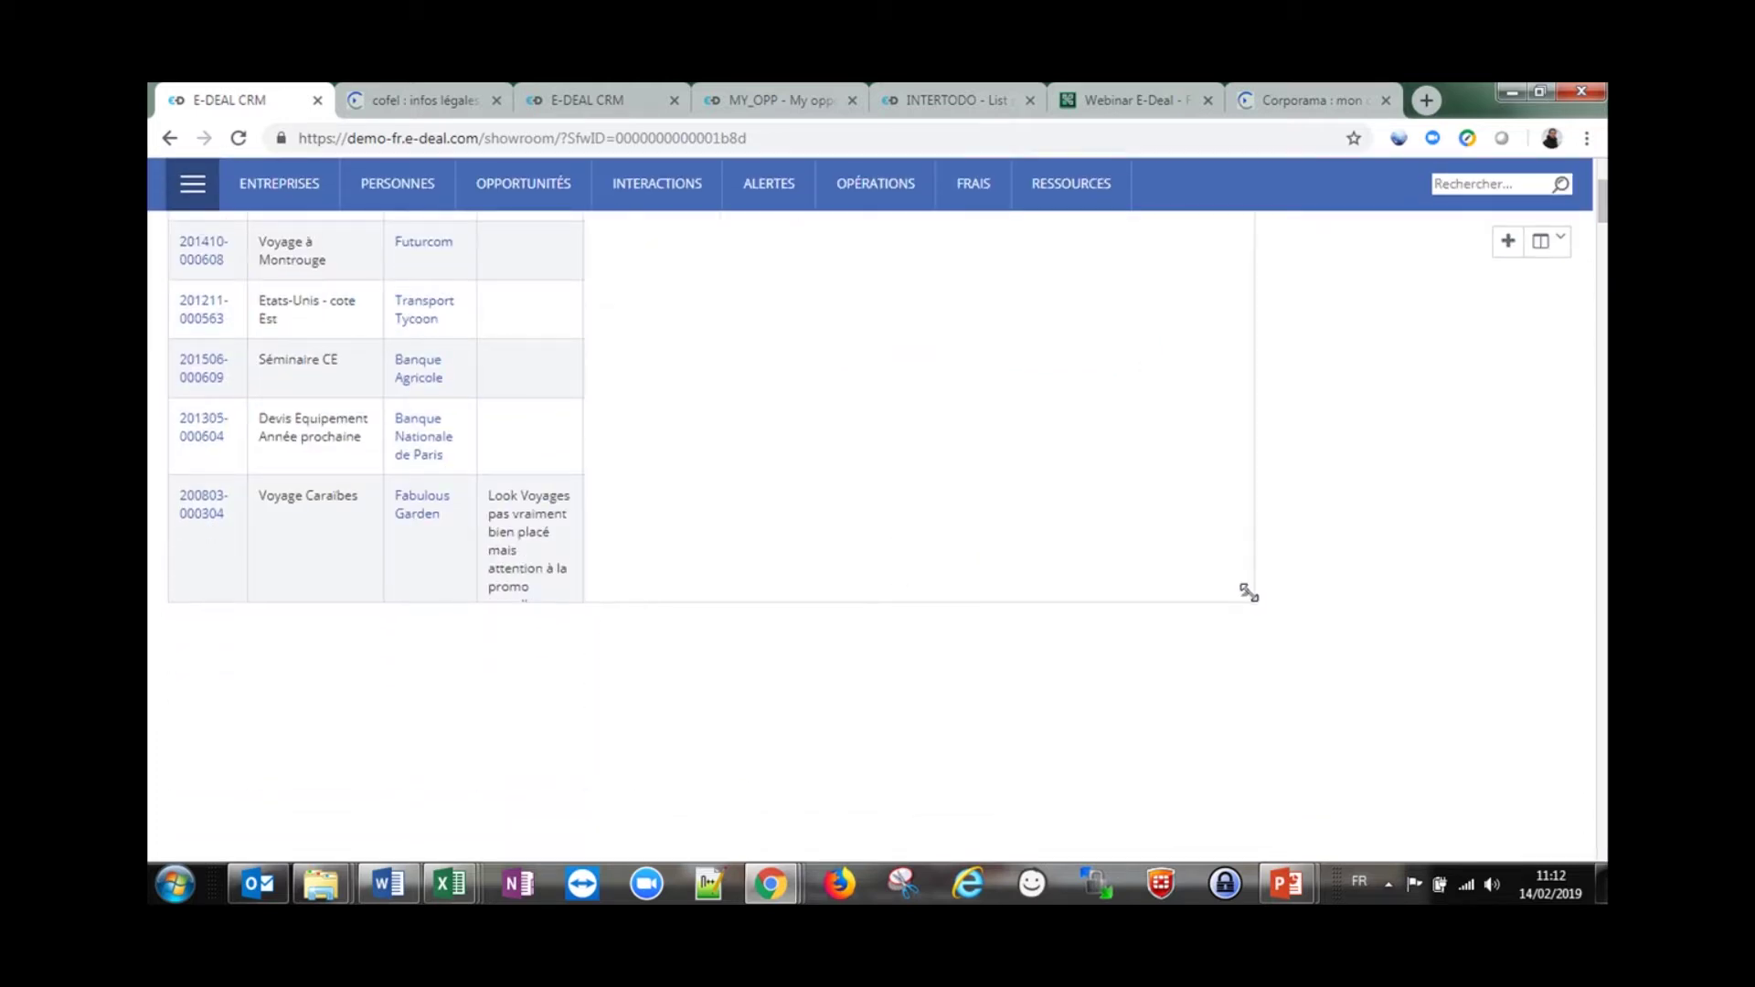
scroll(1436, 626, "up", 4)
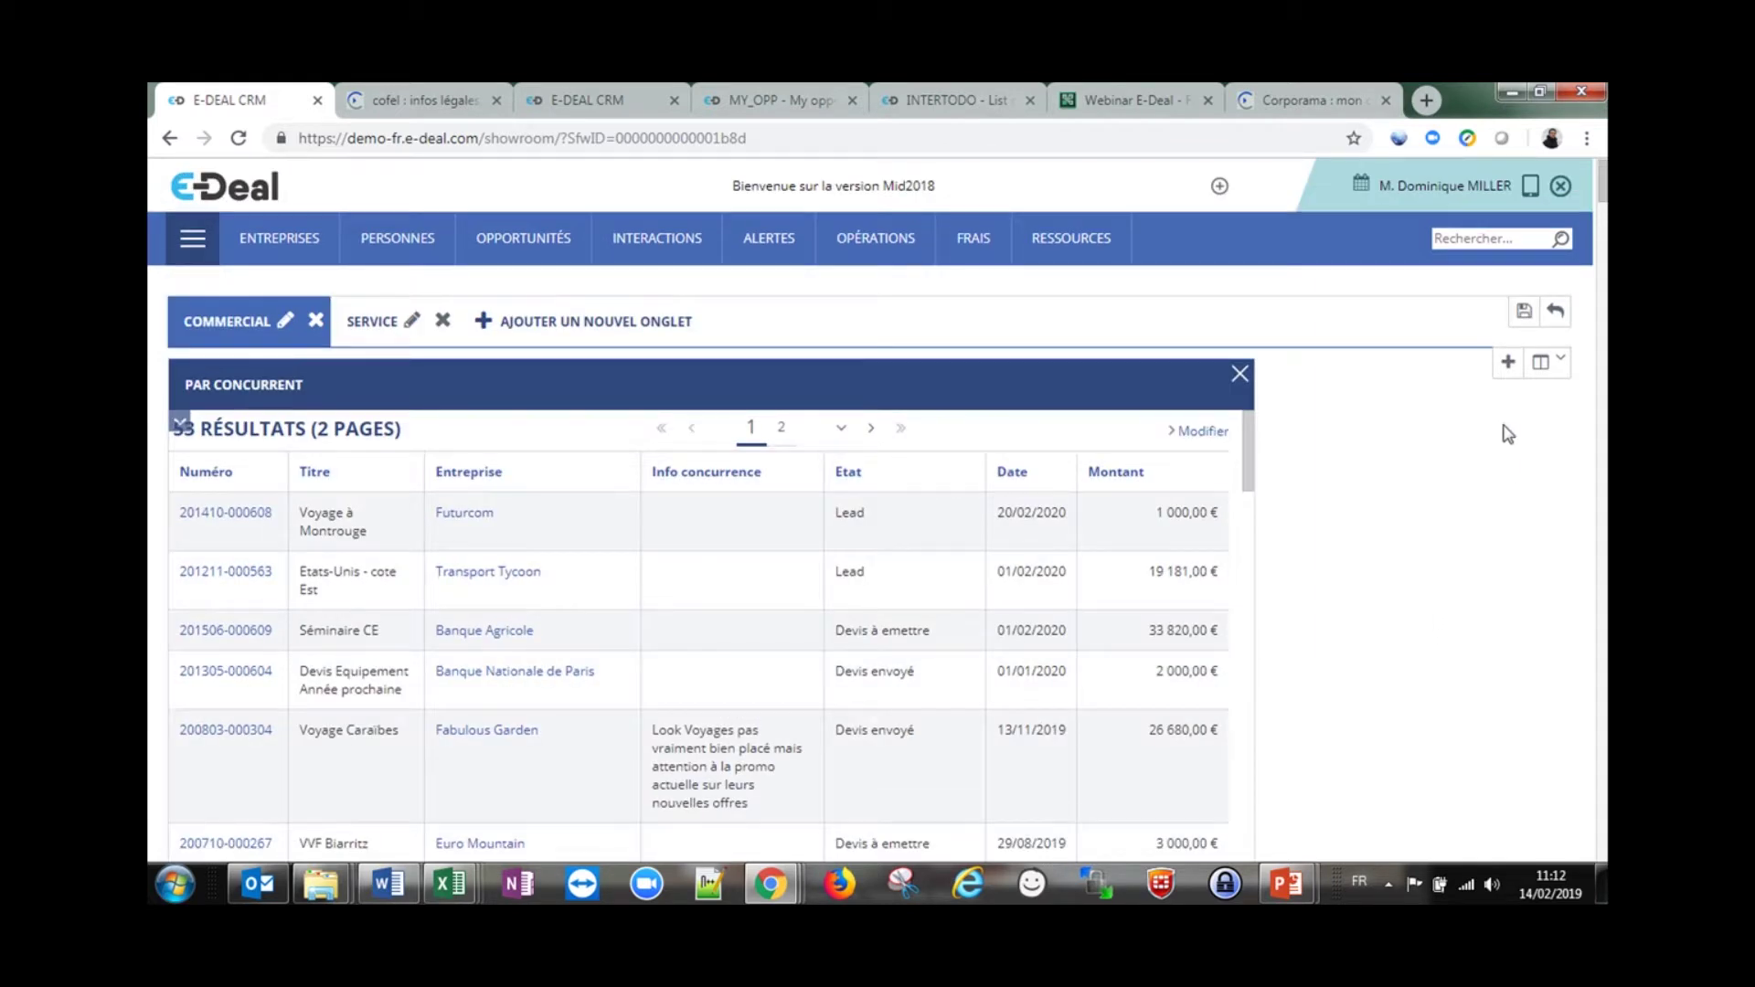
left_click(1523, 310)
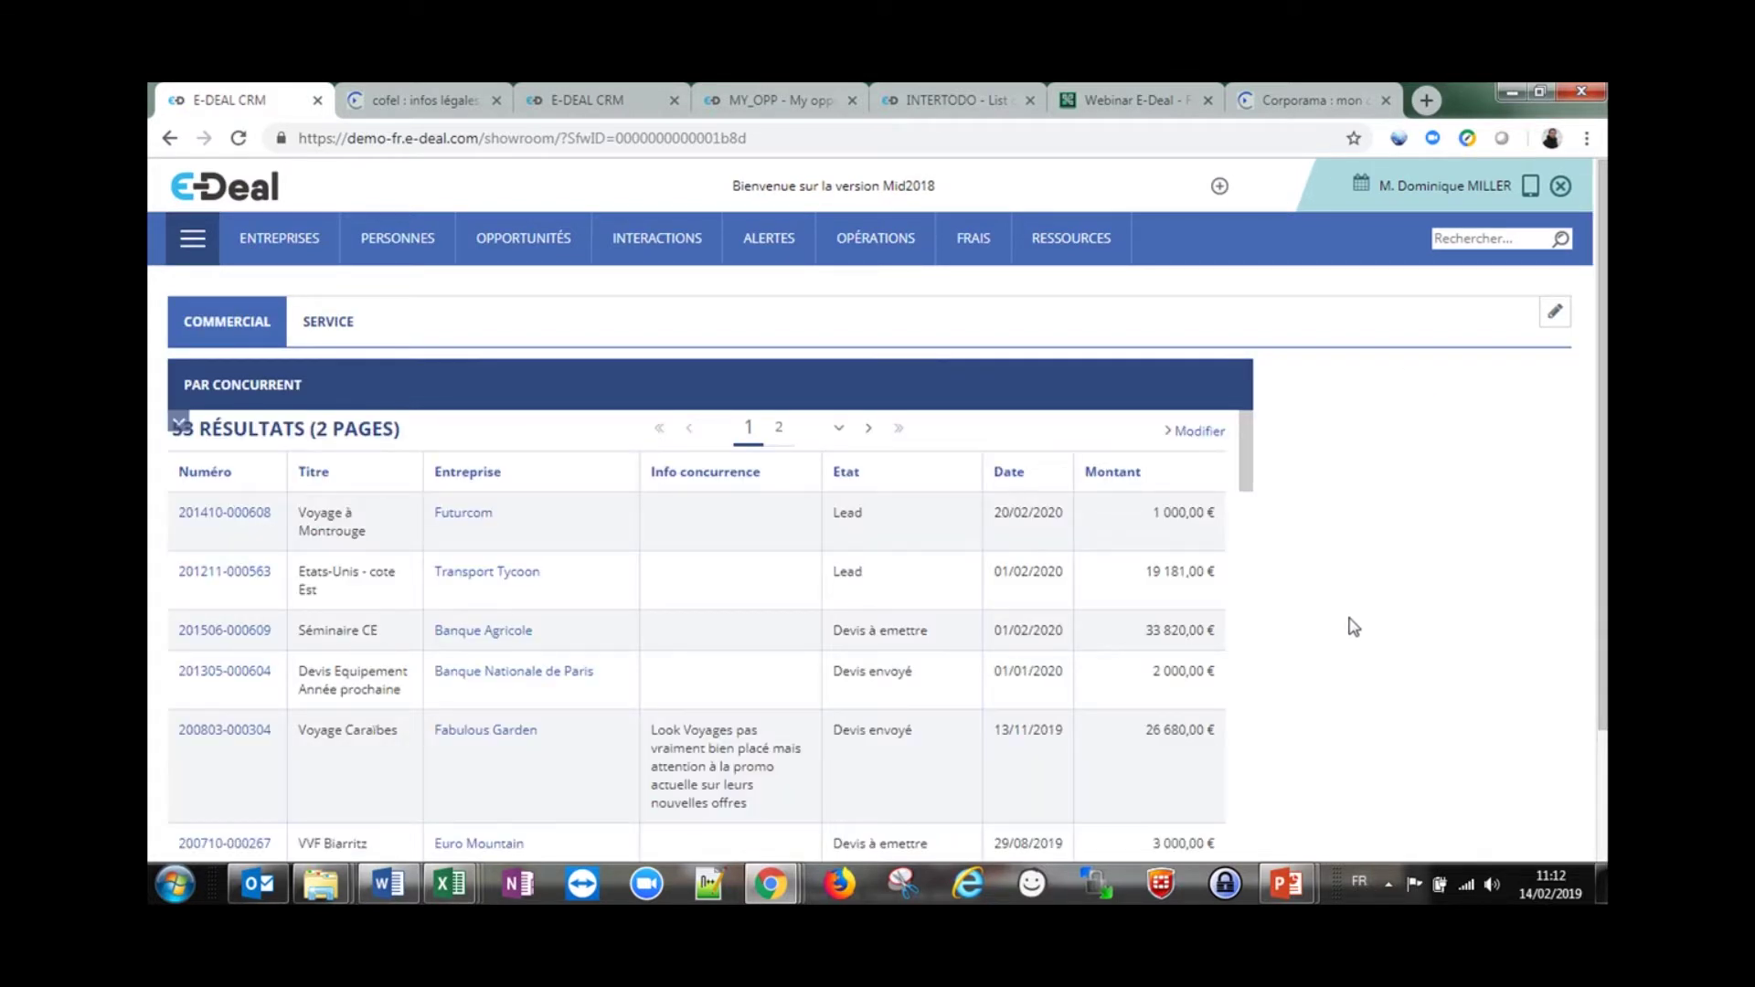
scroll(1142, 512, "down", 1)
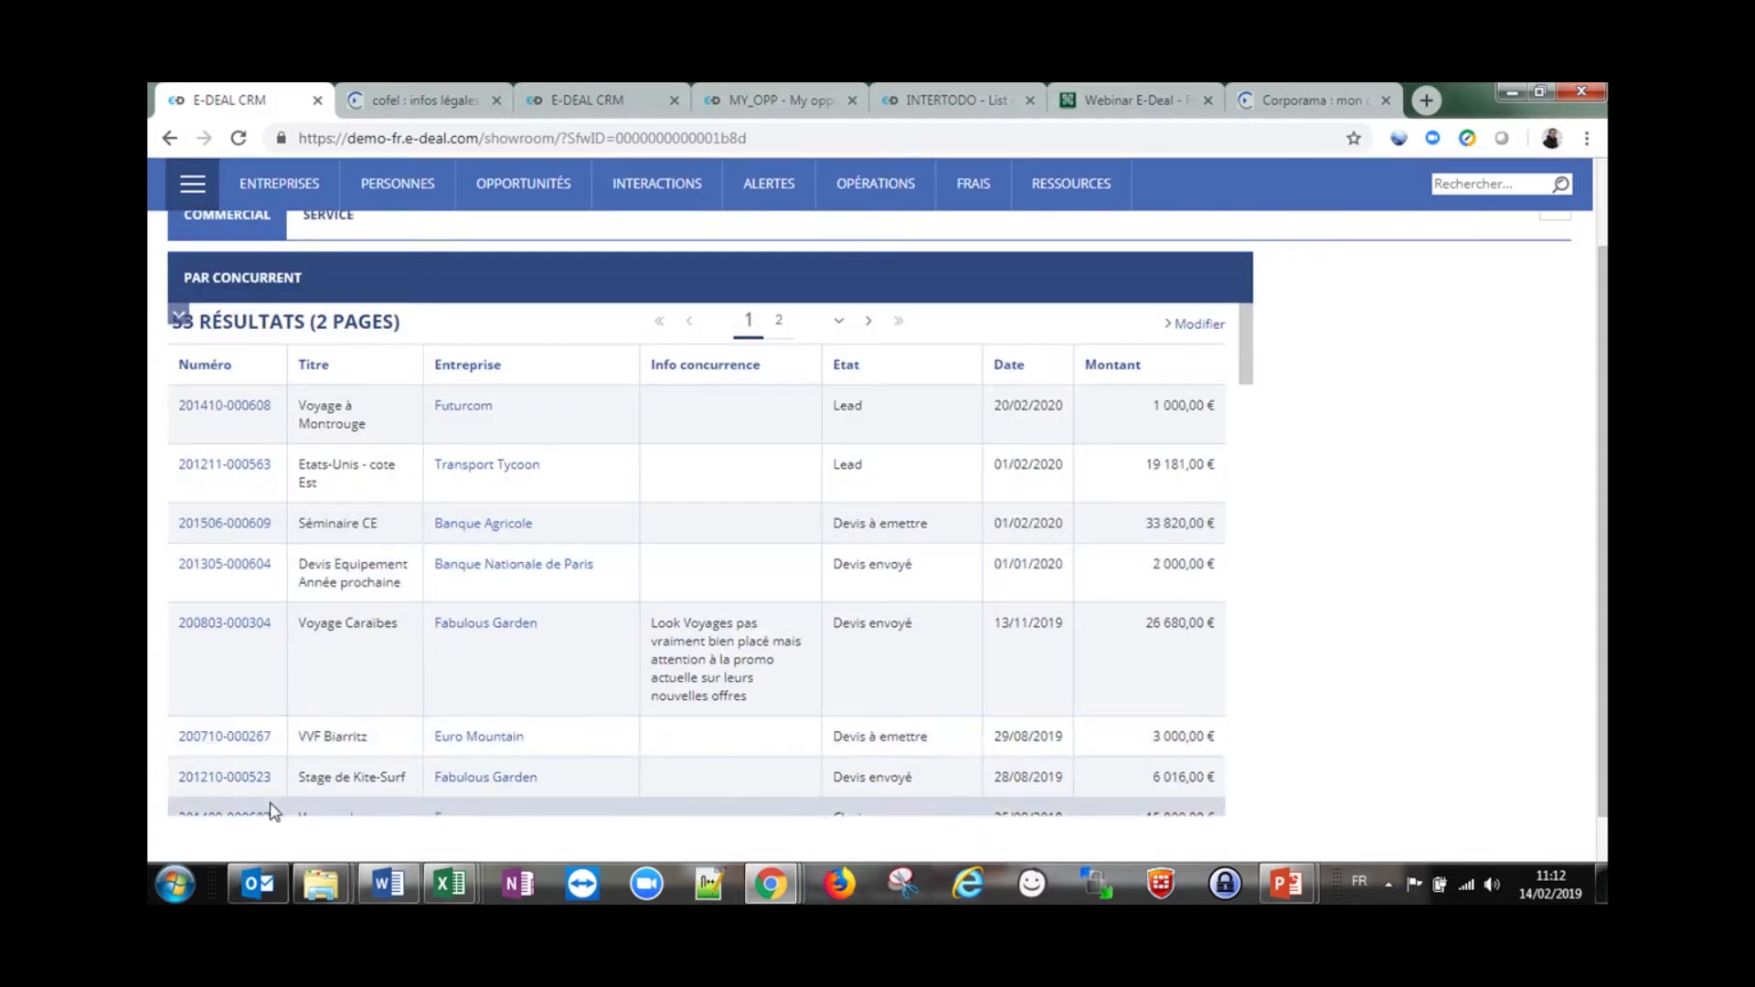
scroll(1207, 567, "down", 1)
scroll(1195, 613, "up", 1)
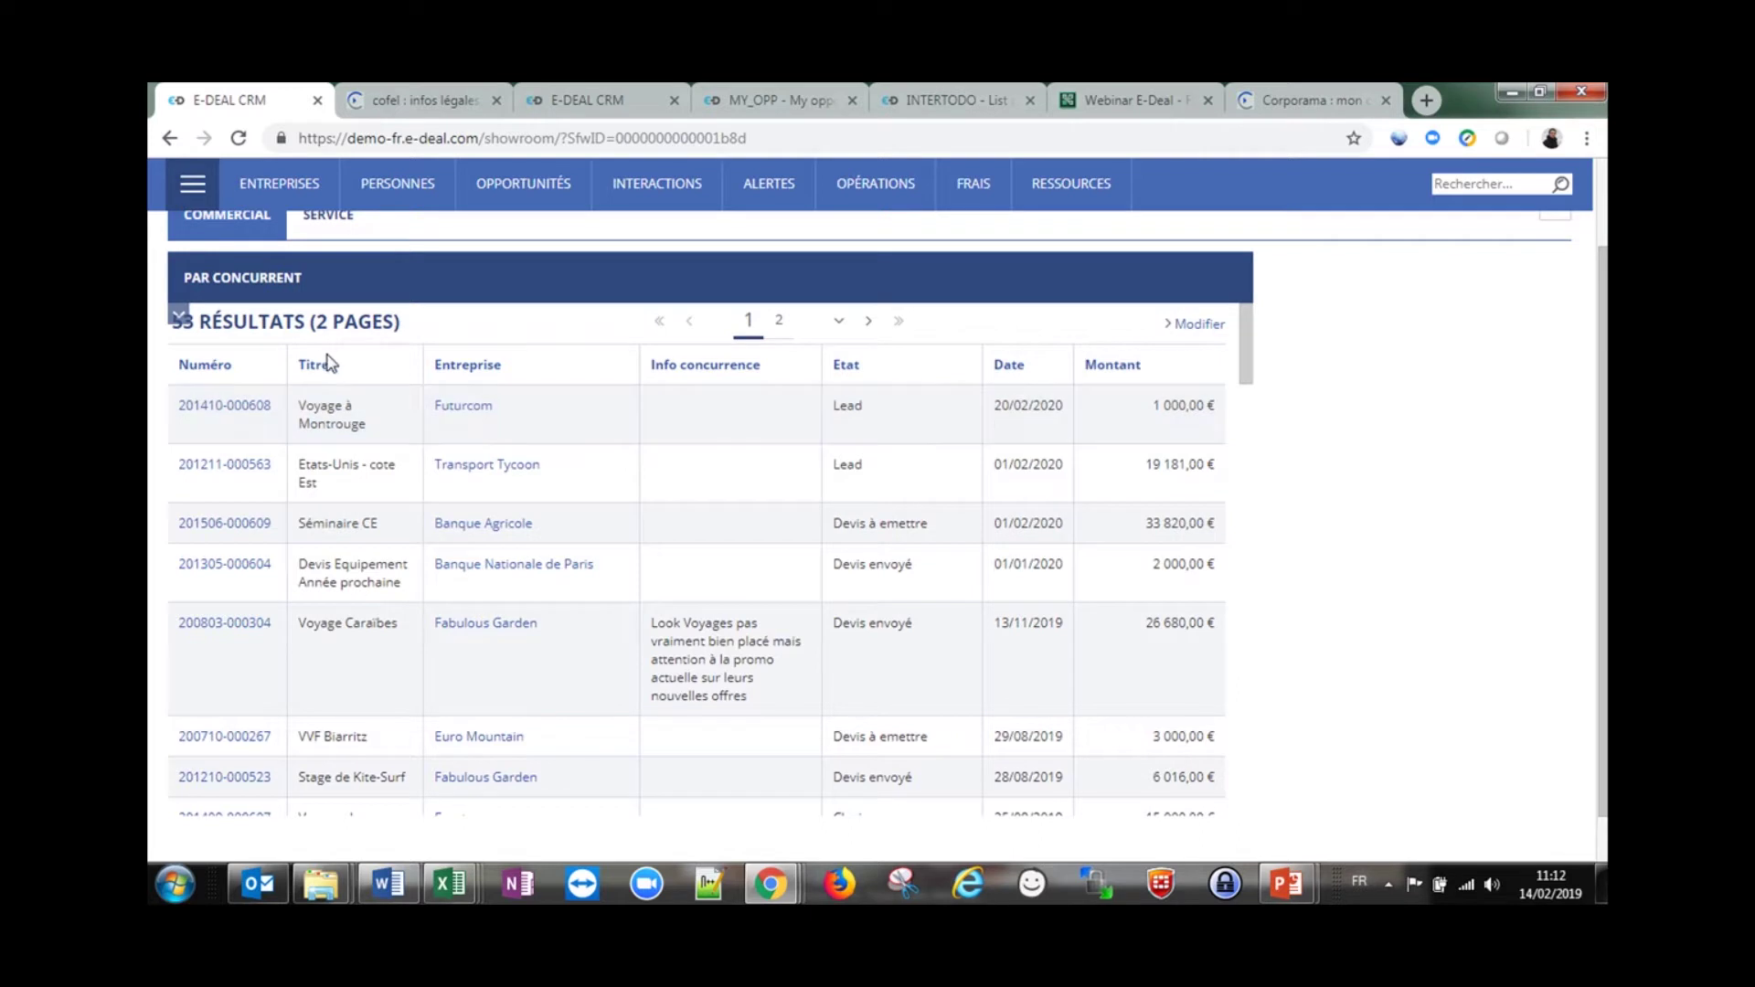
Expand the search criteria of the Par concurrent panel and collapse them again
left_click(179, 315)
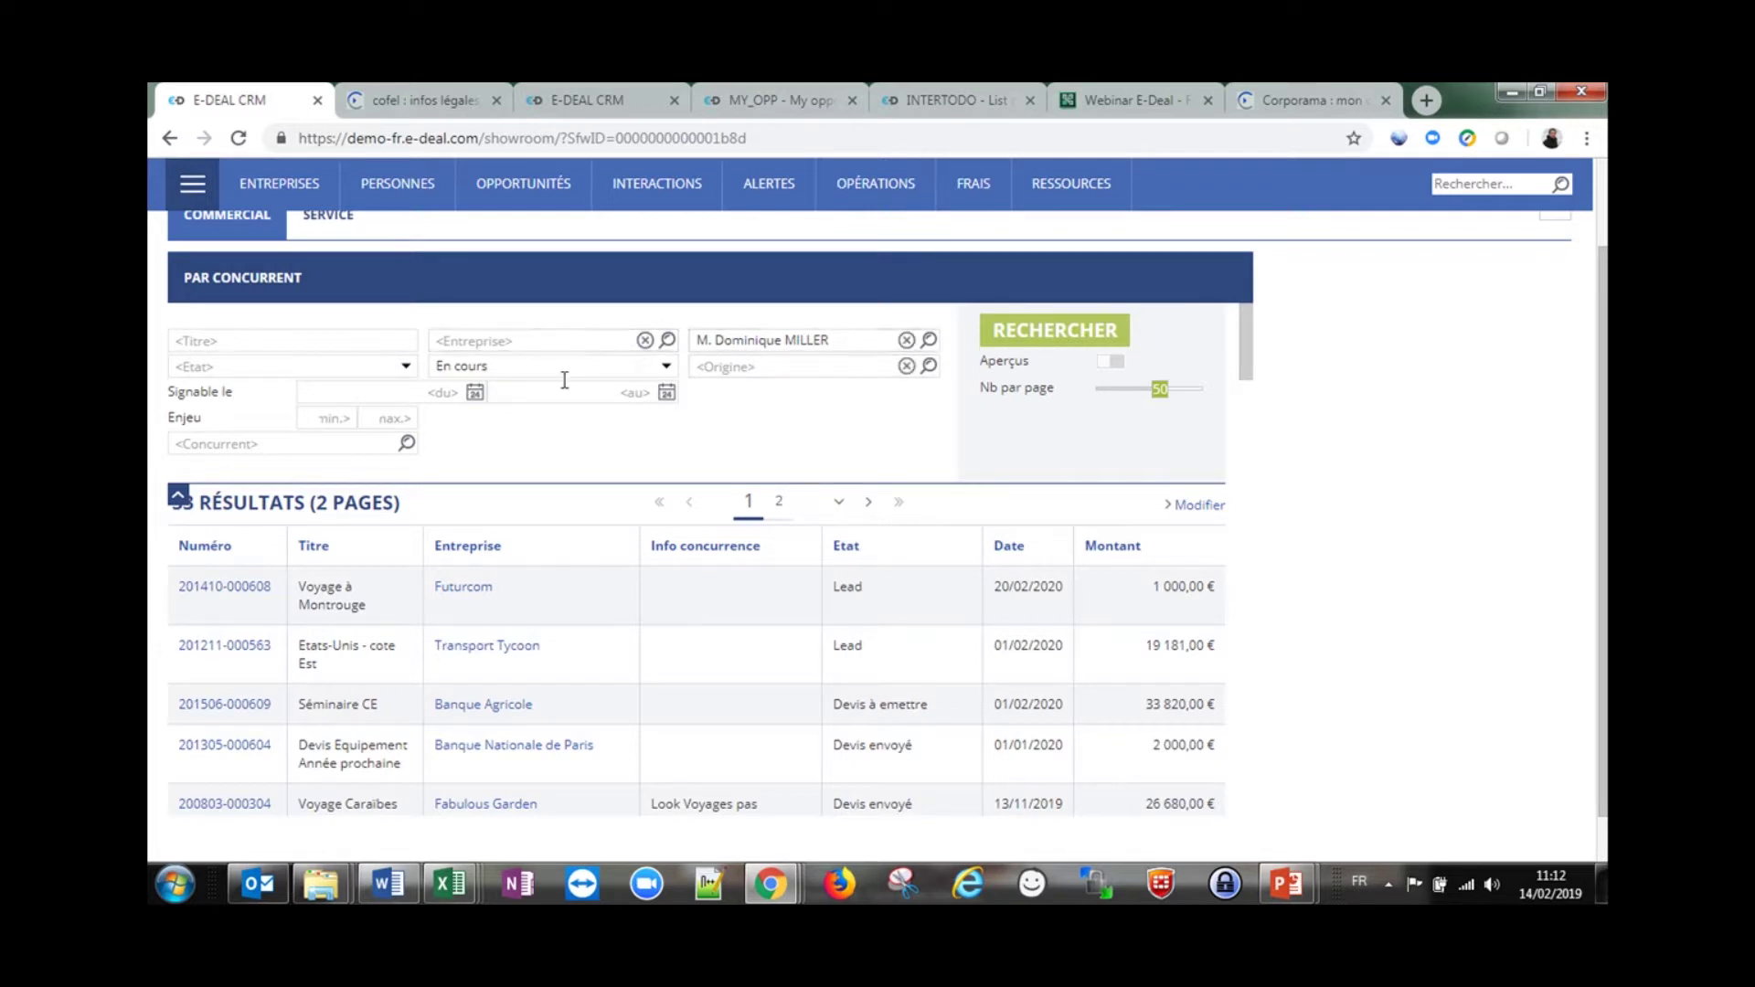
scroll(581, 475, "up", 1)
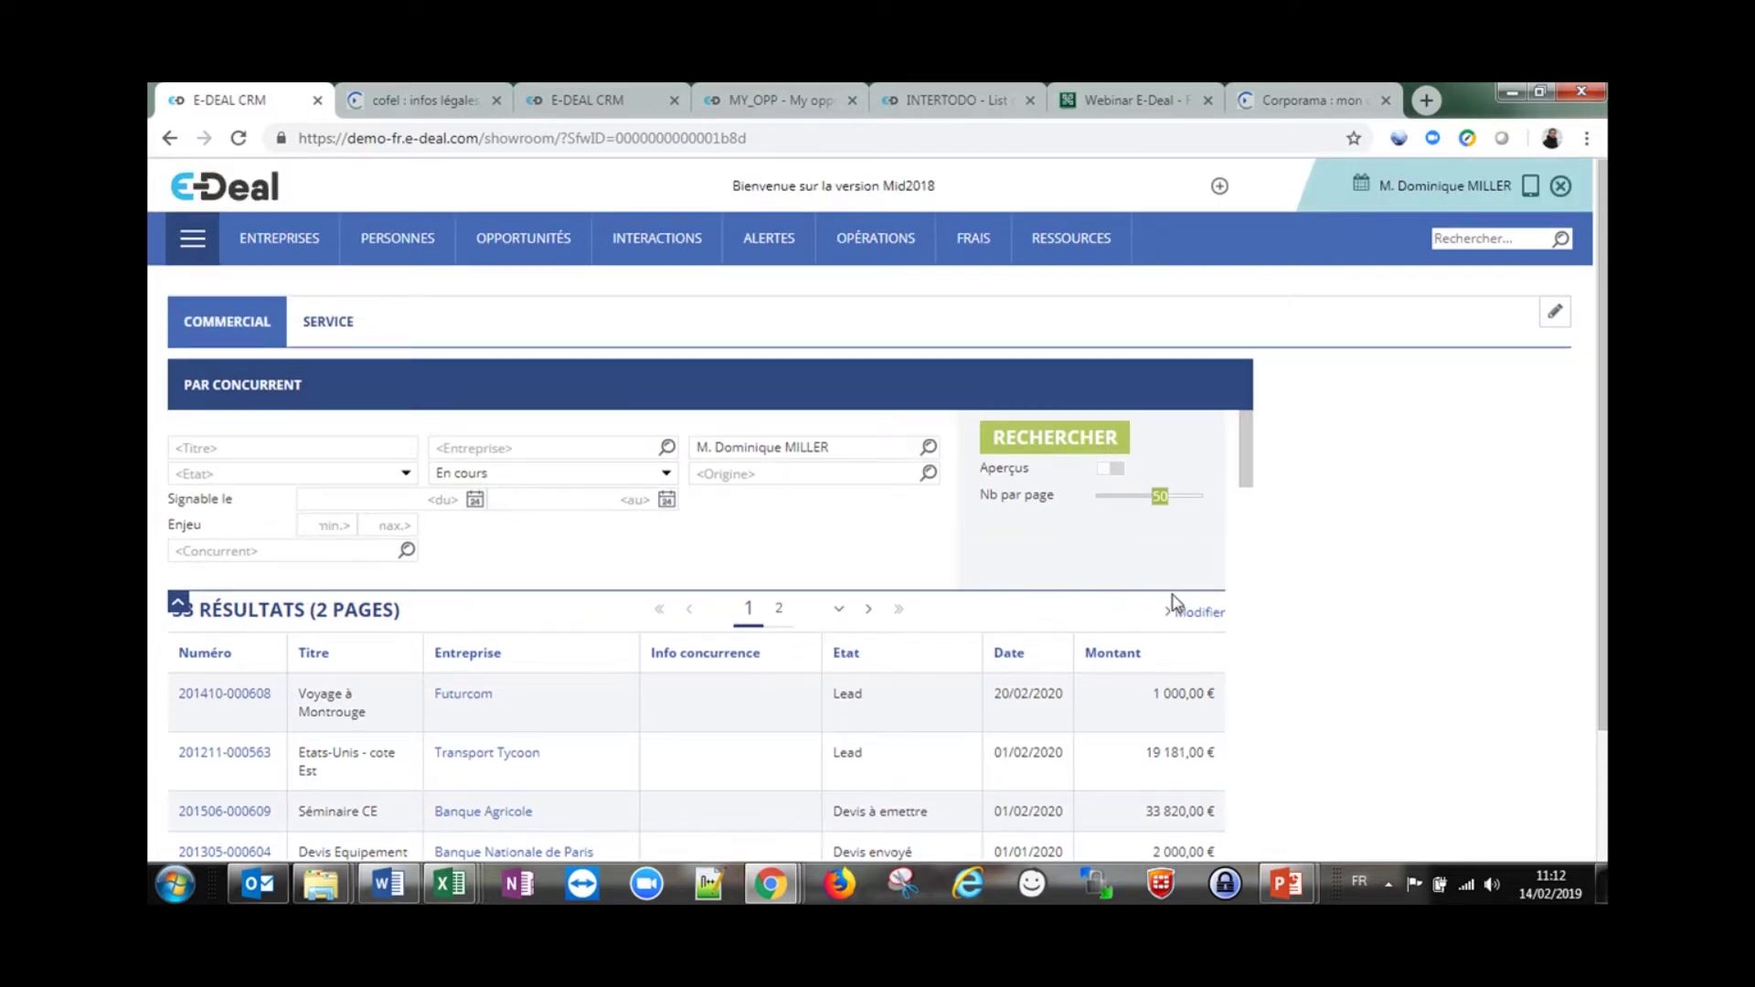
left_click(178, 602)
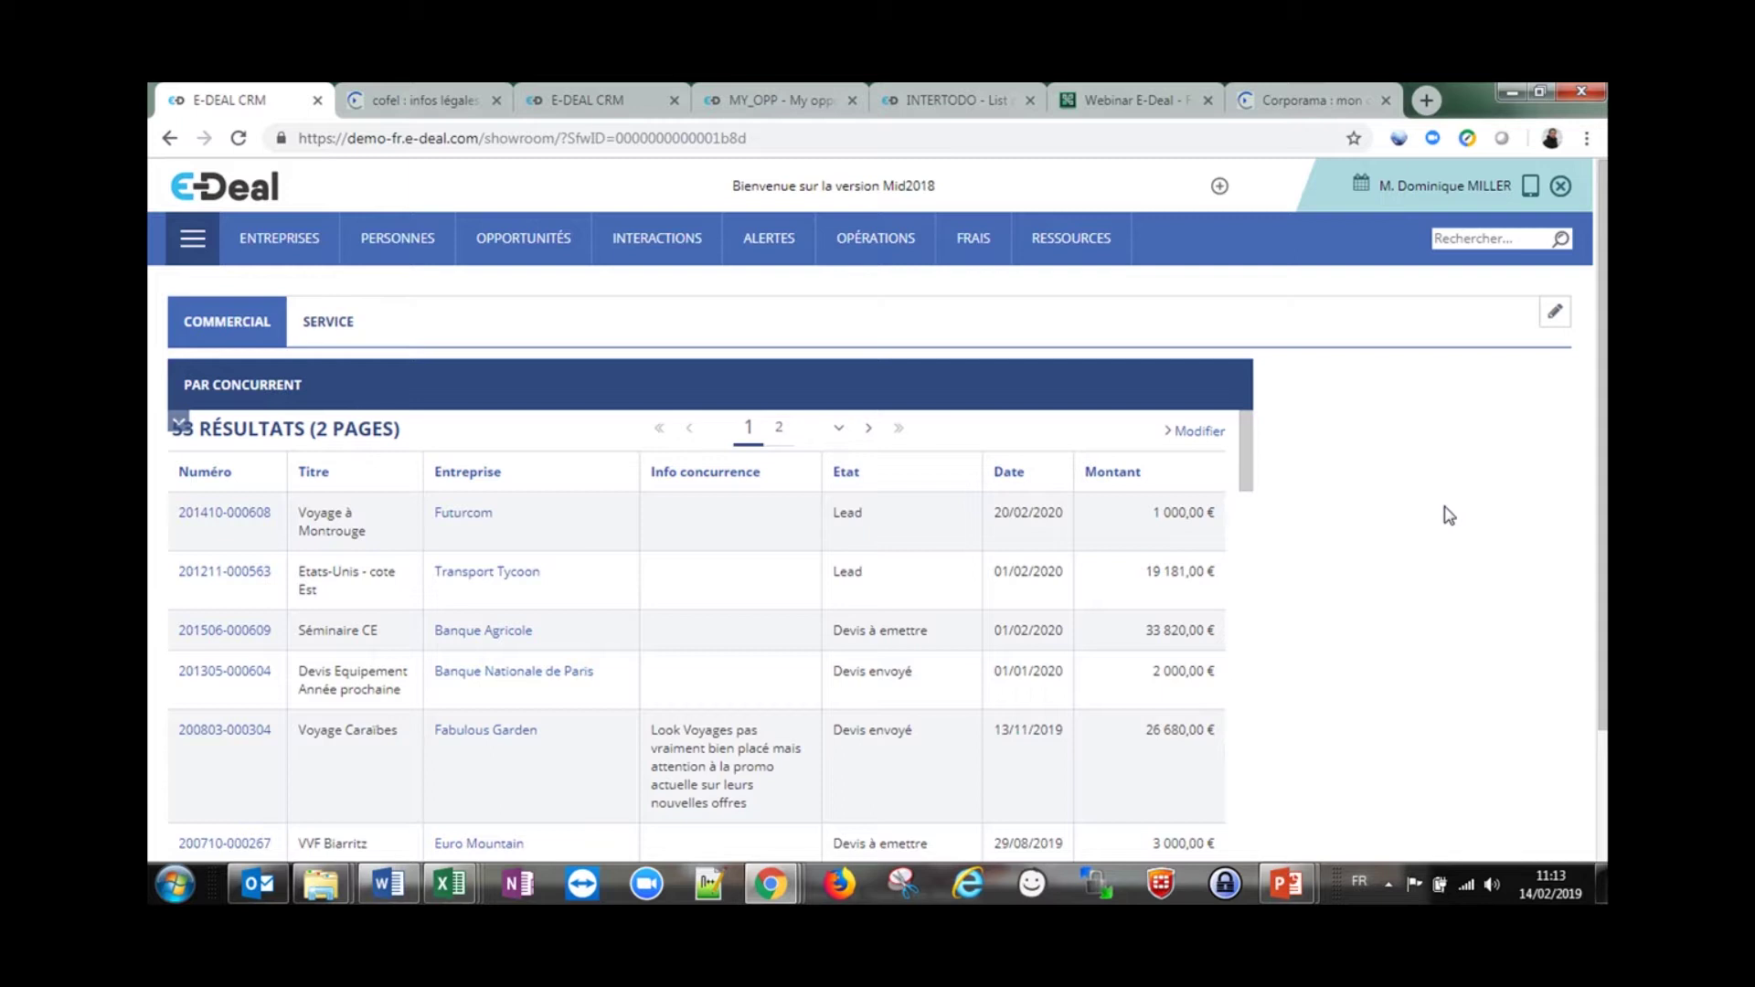
Search the company list for the company name banque and clear that criterion
mouse_move(247, 256)
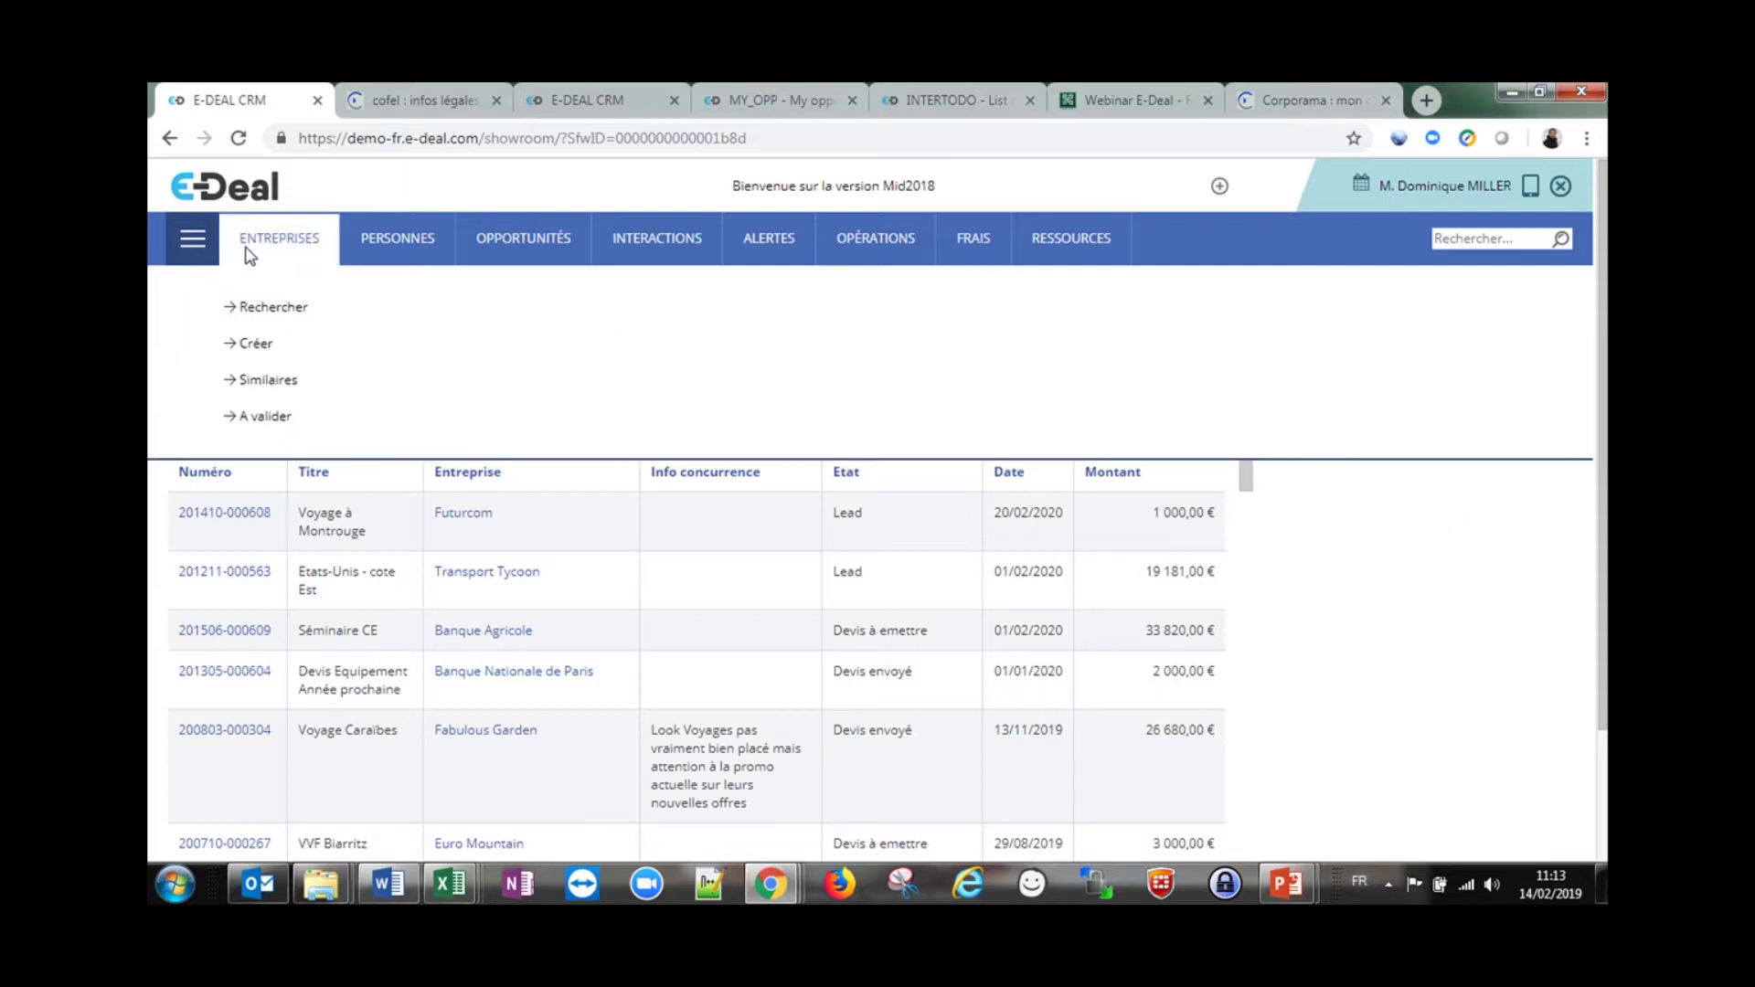
left_click(266, 308)
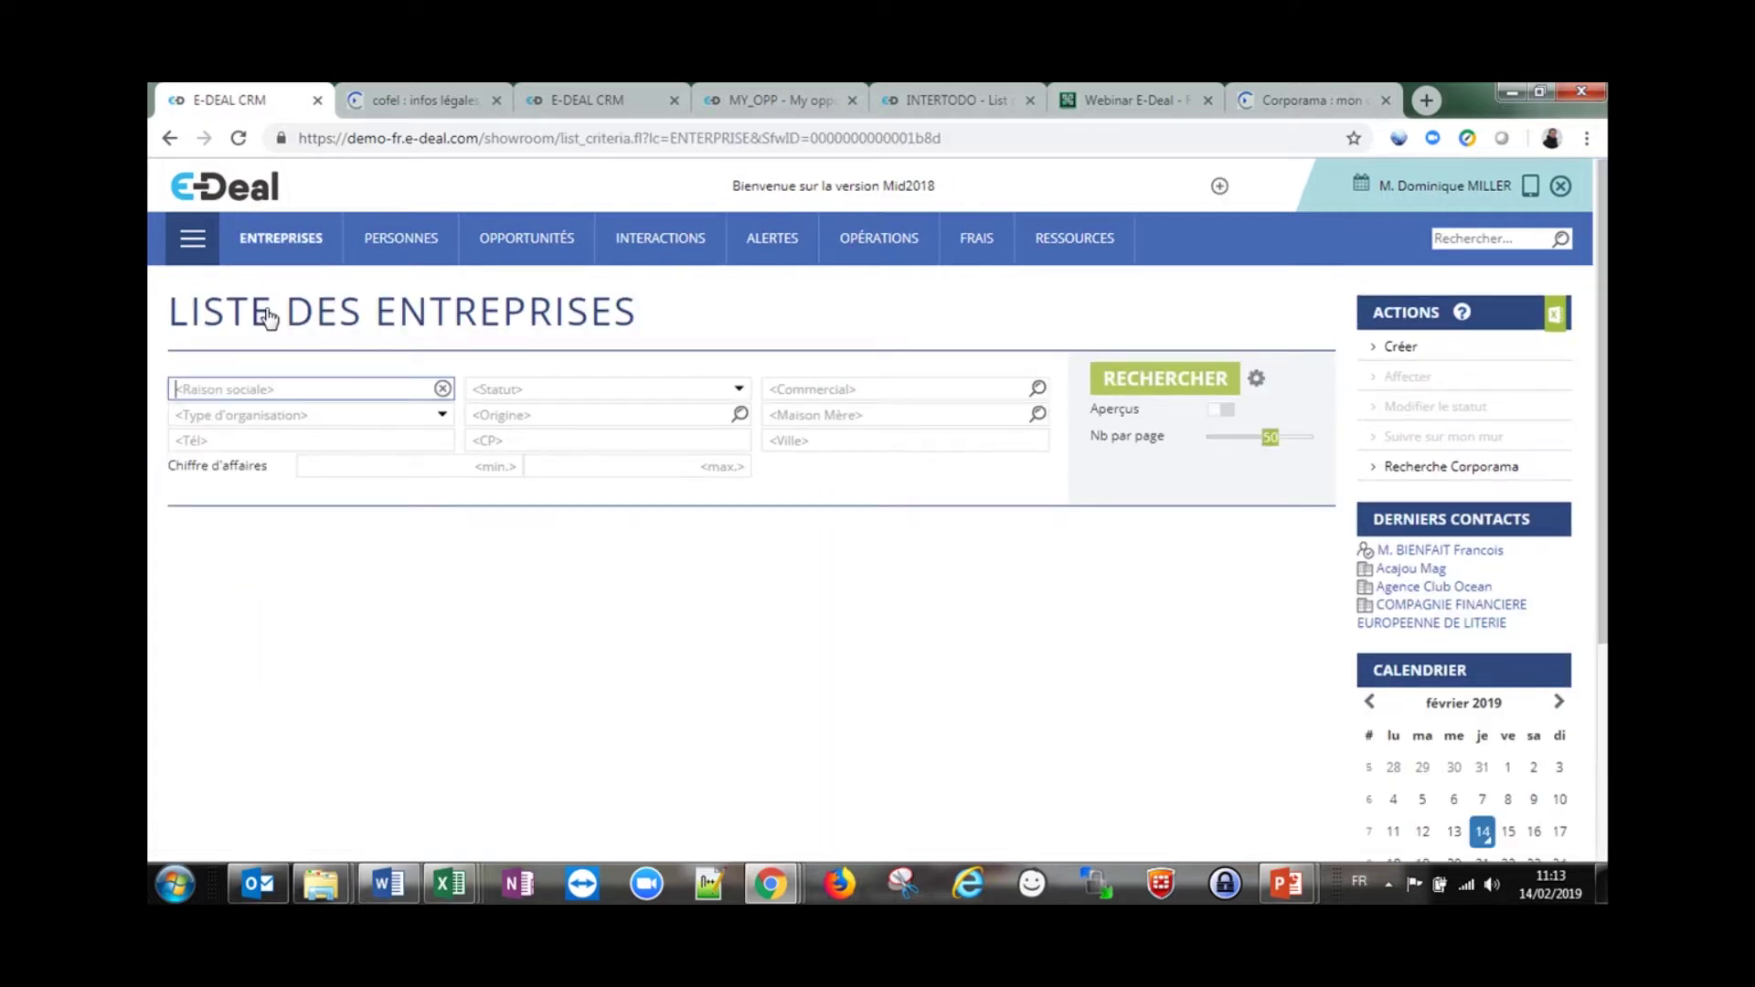
type("banque")
key("Return")
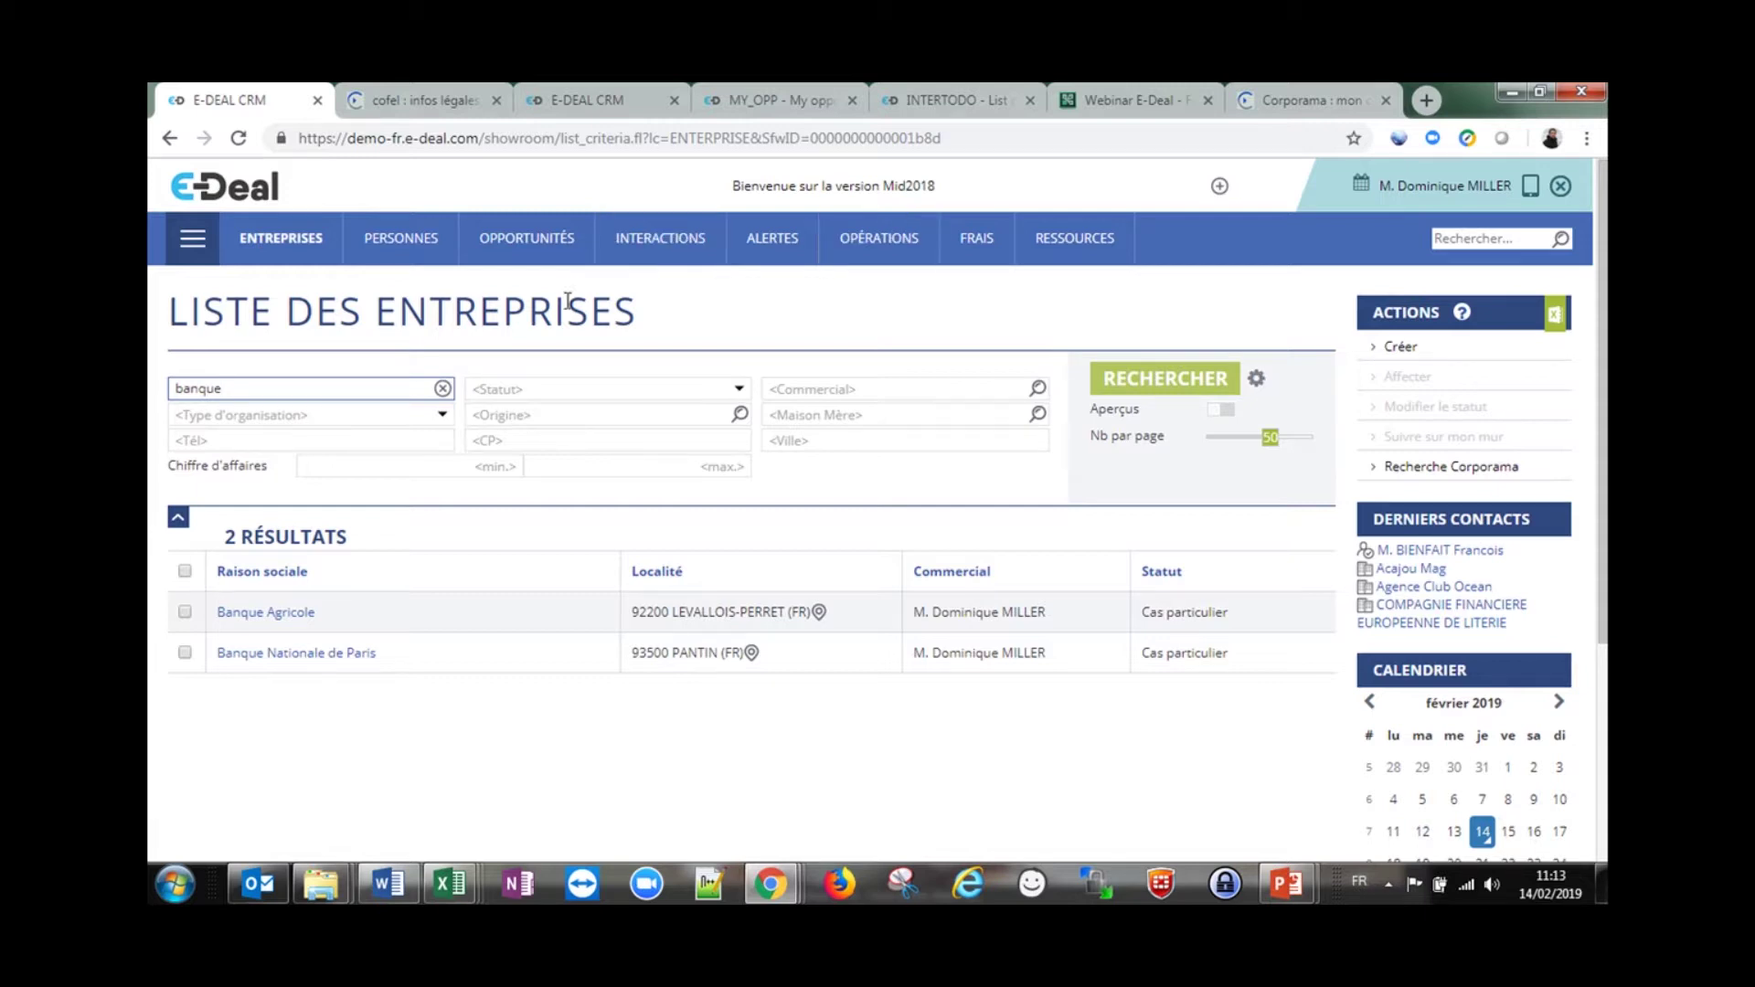
left_click(443, 390)
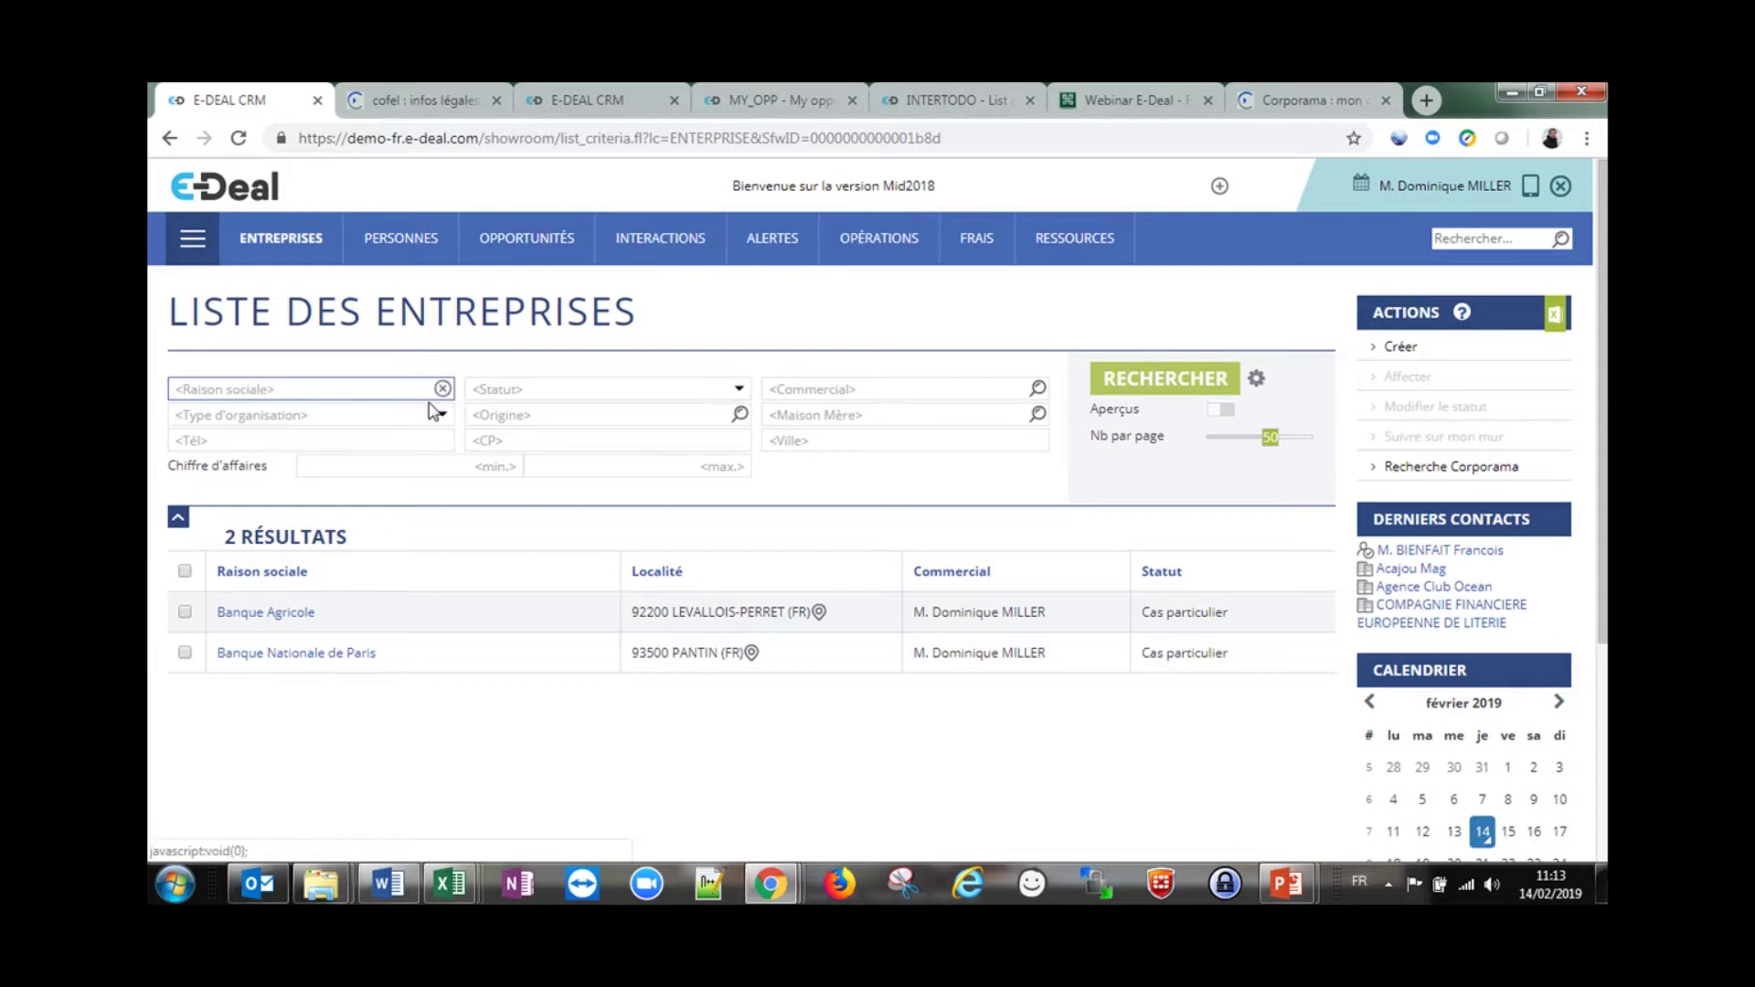
Start a fresh company search for bnp and preview the details of Banque Nationale de Paris
mouse_move(291, 256)
left_click(290, 311)
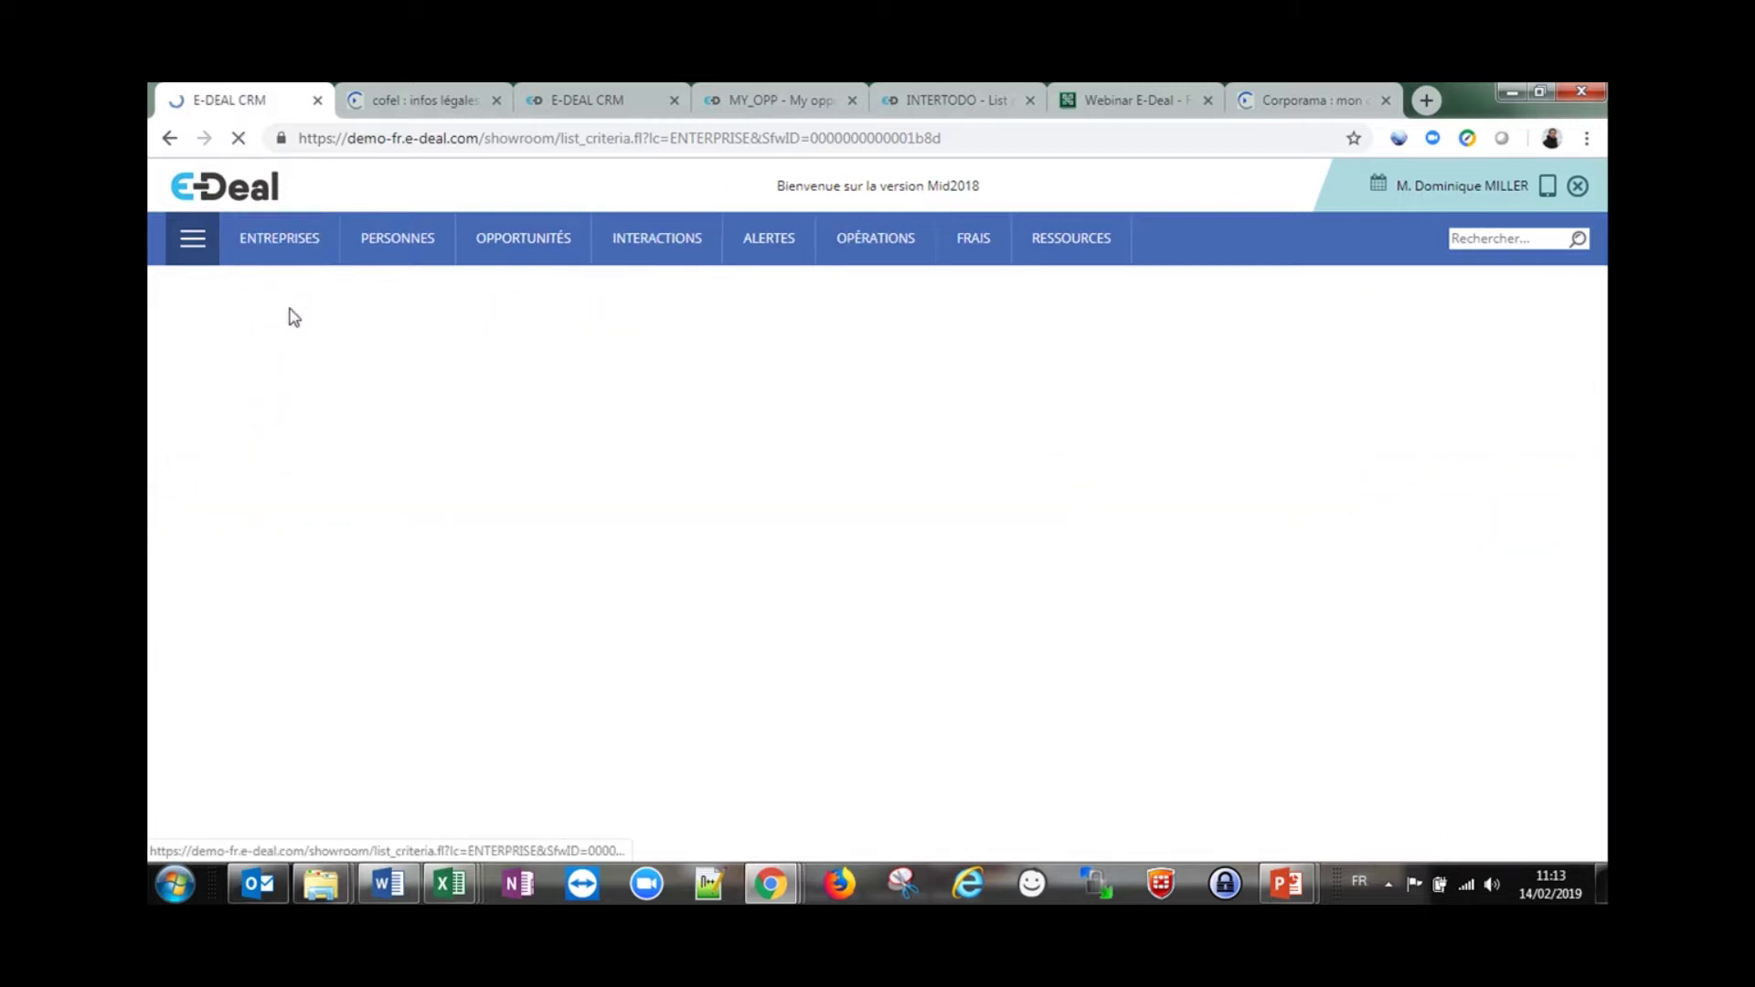
type("bnbp")
key("BackSpace")
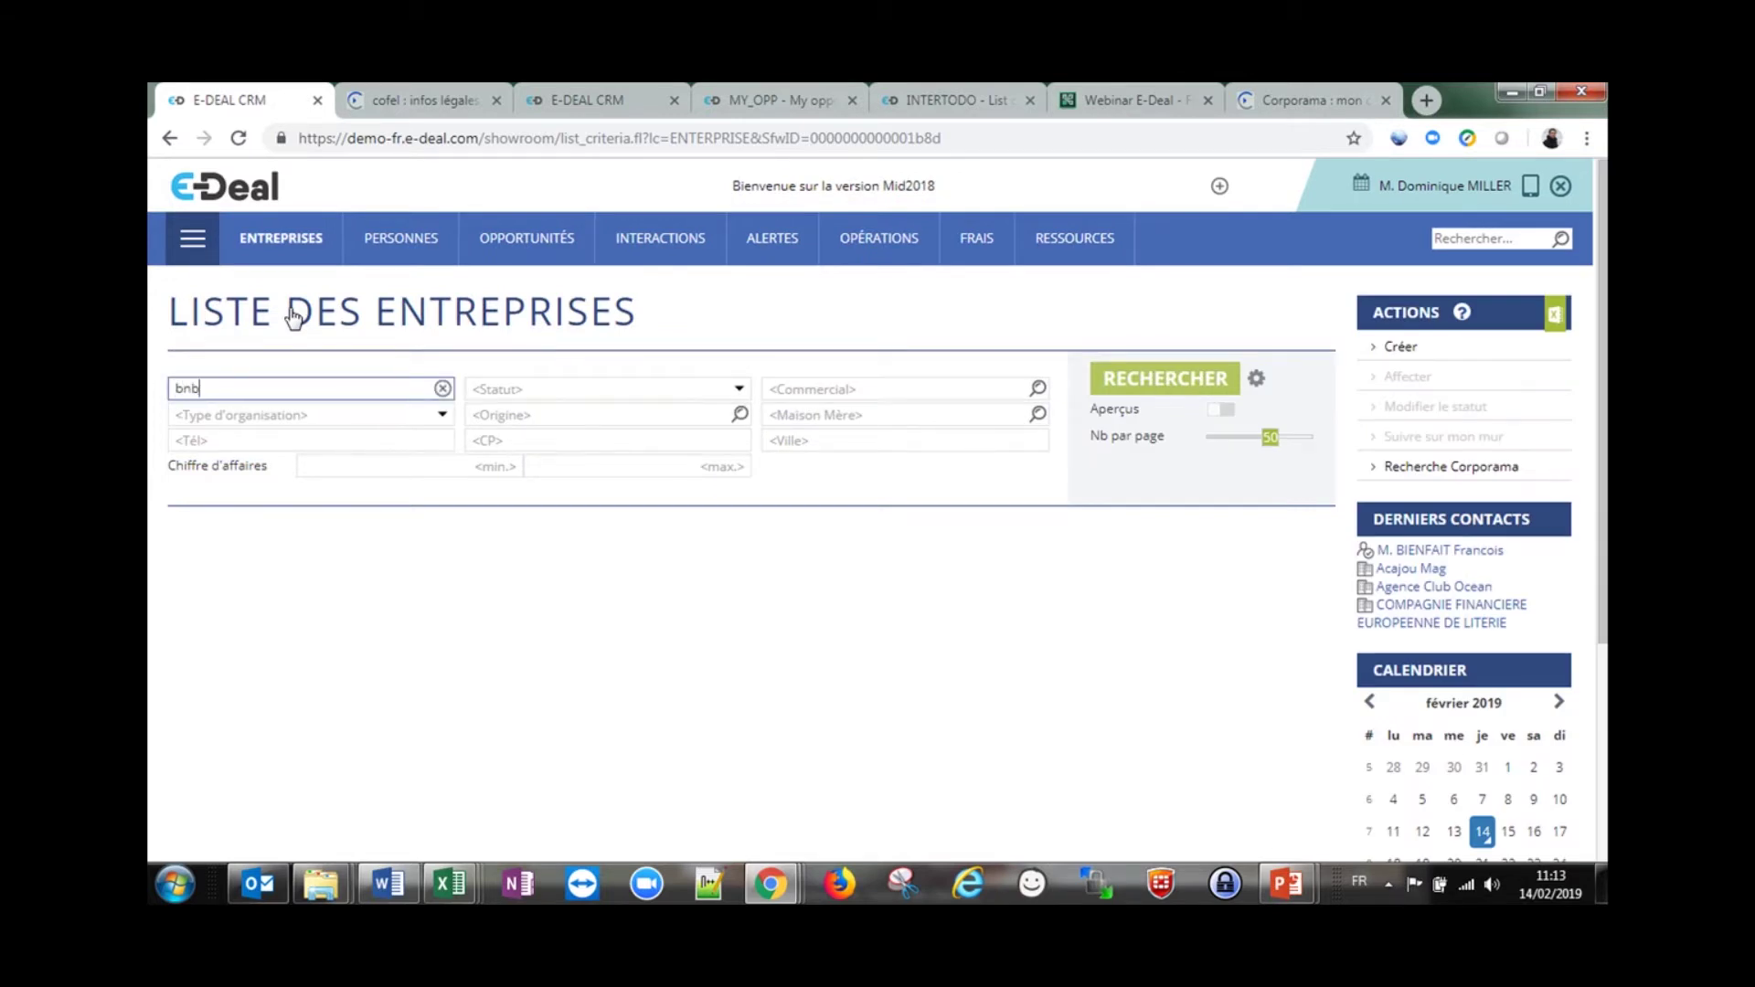
key("BackSpace")
type("p")
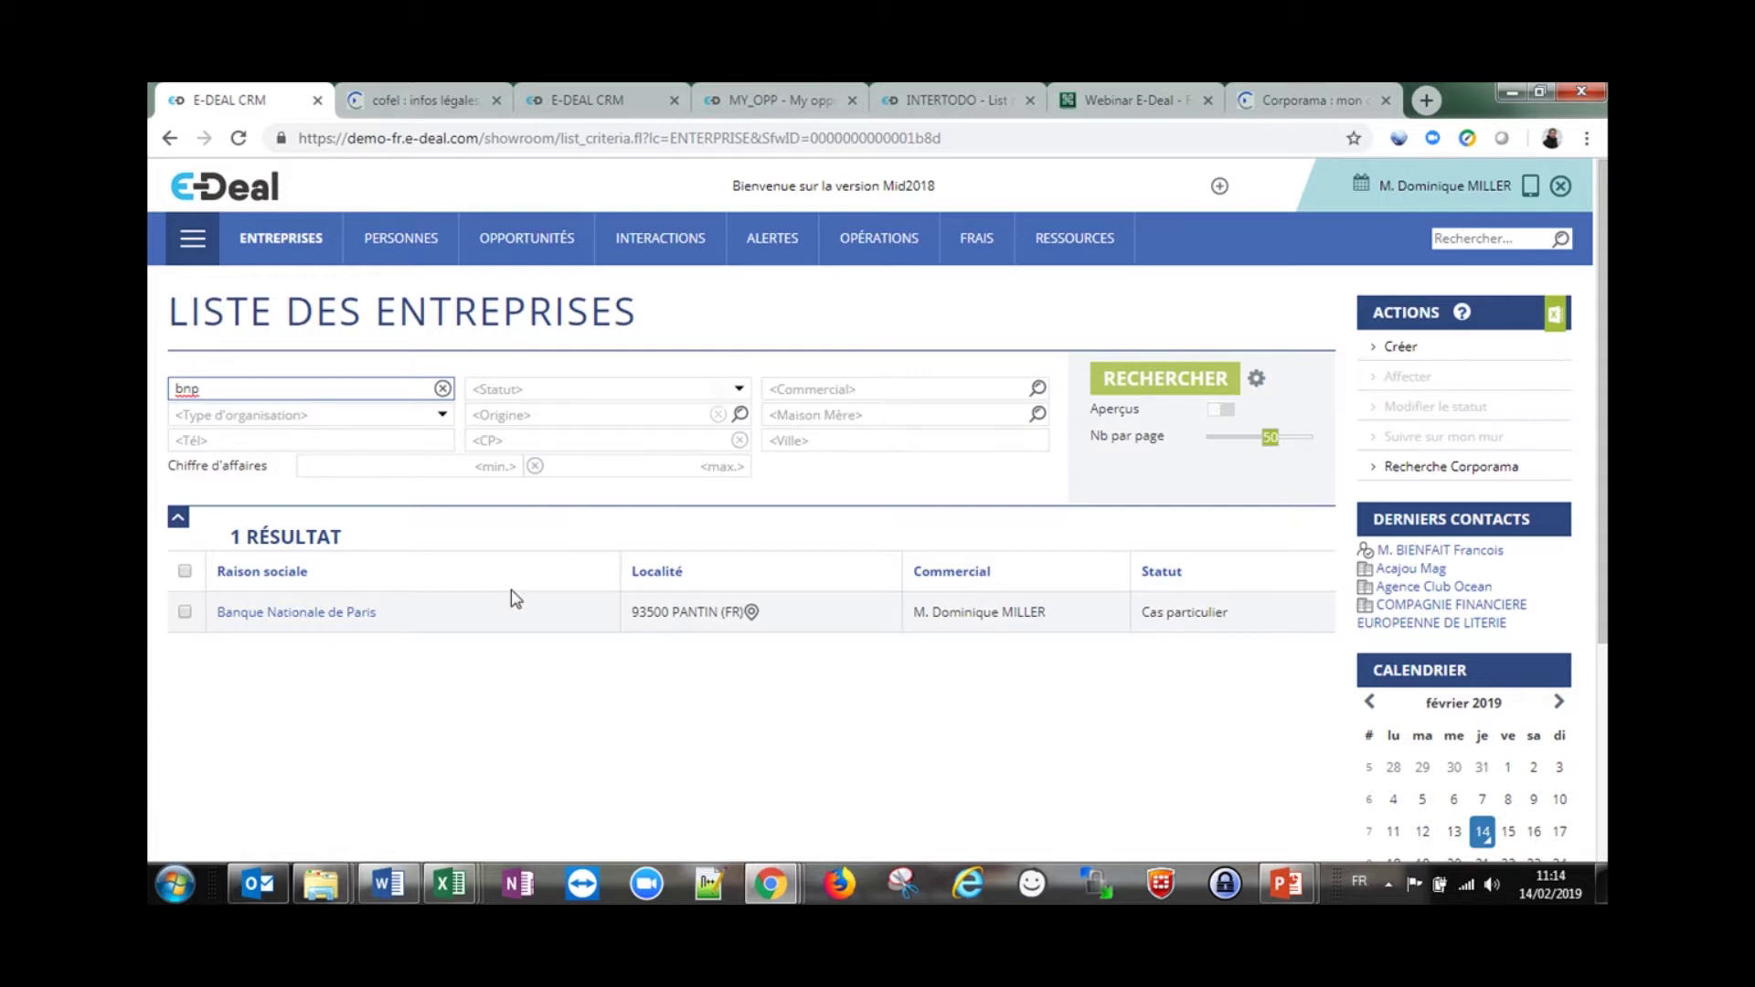
mouse_move(356, 622)
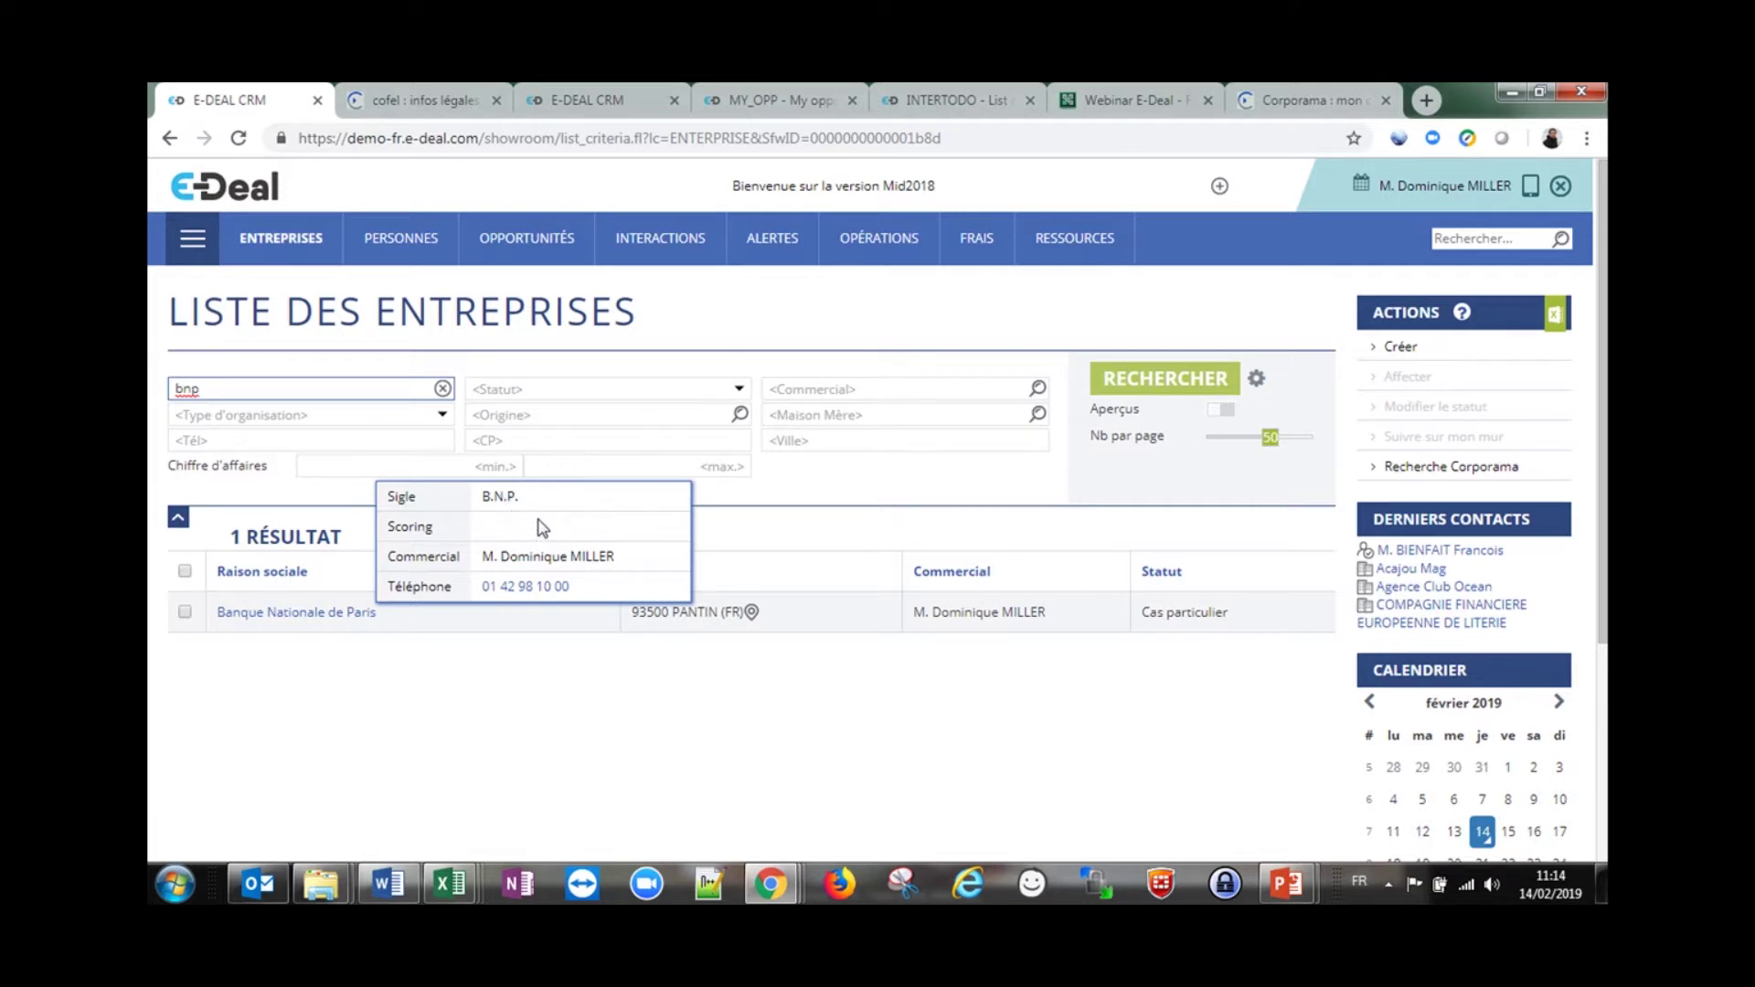
left_click(800, 545)
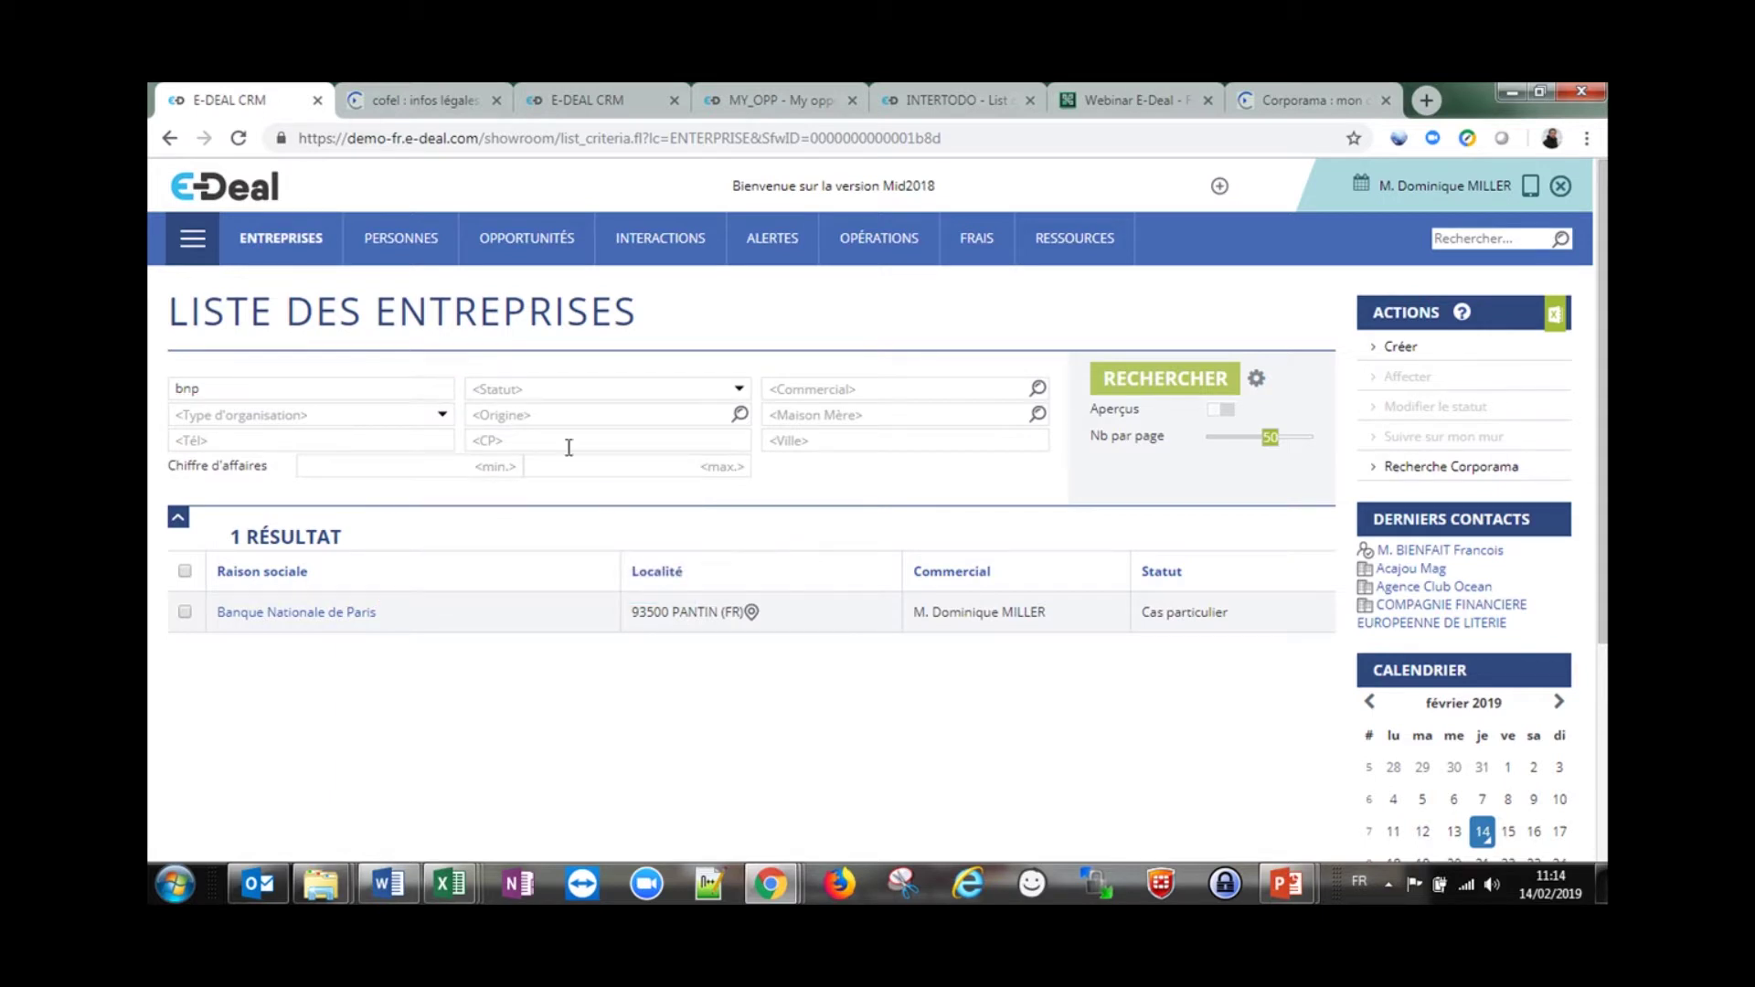
Clear the company name criterion and display the XML source of the company list
left_click(443, 389)
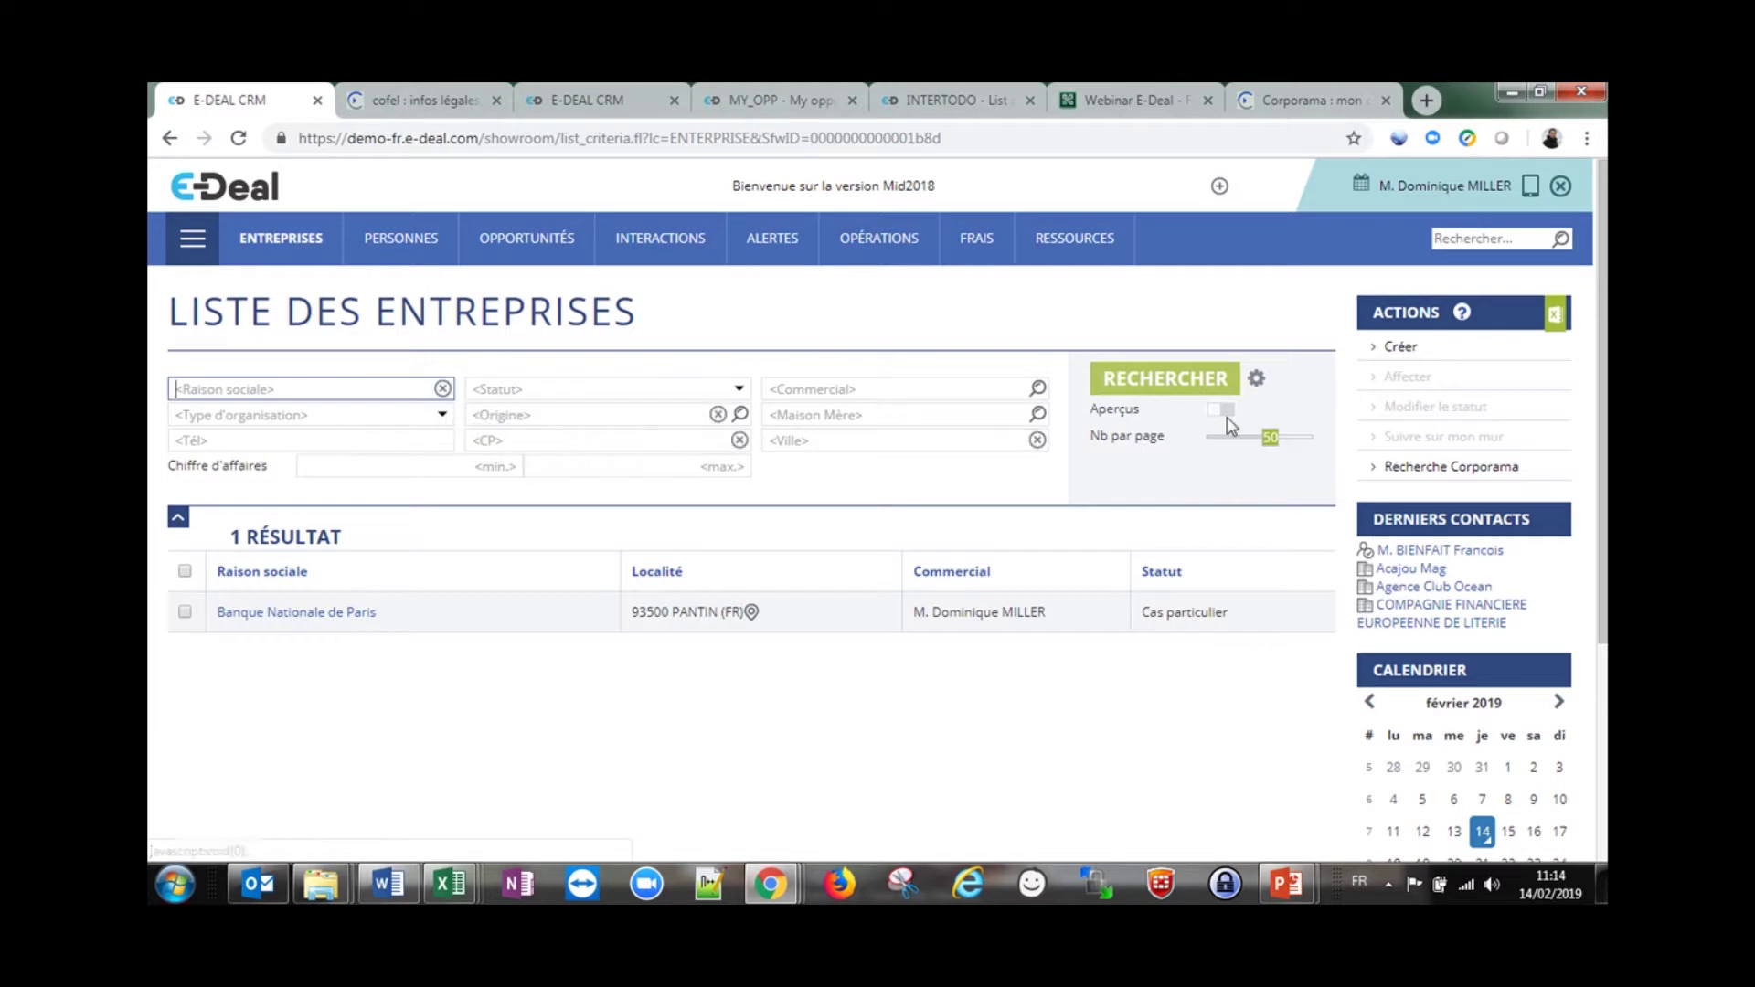
left_click(1256, 380)
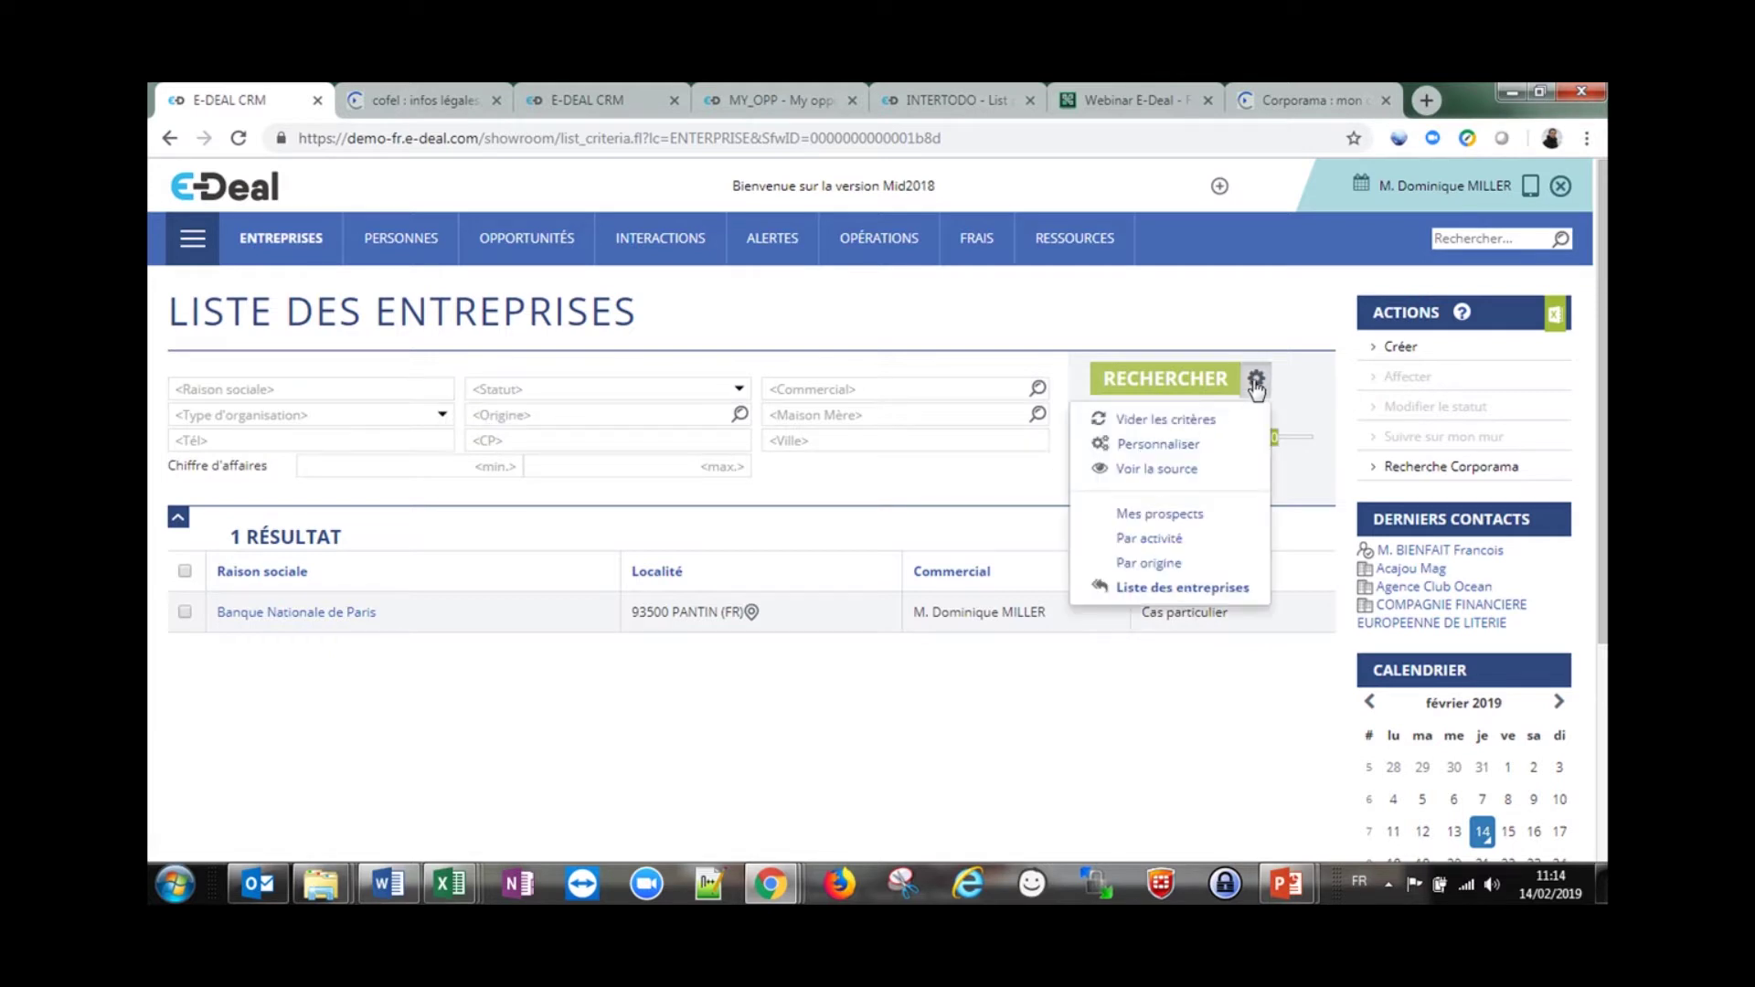
left_click(1175, 468)
scroll(705, 503, "down", 2)
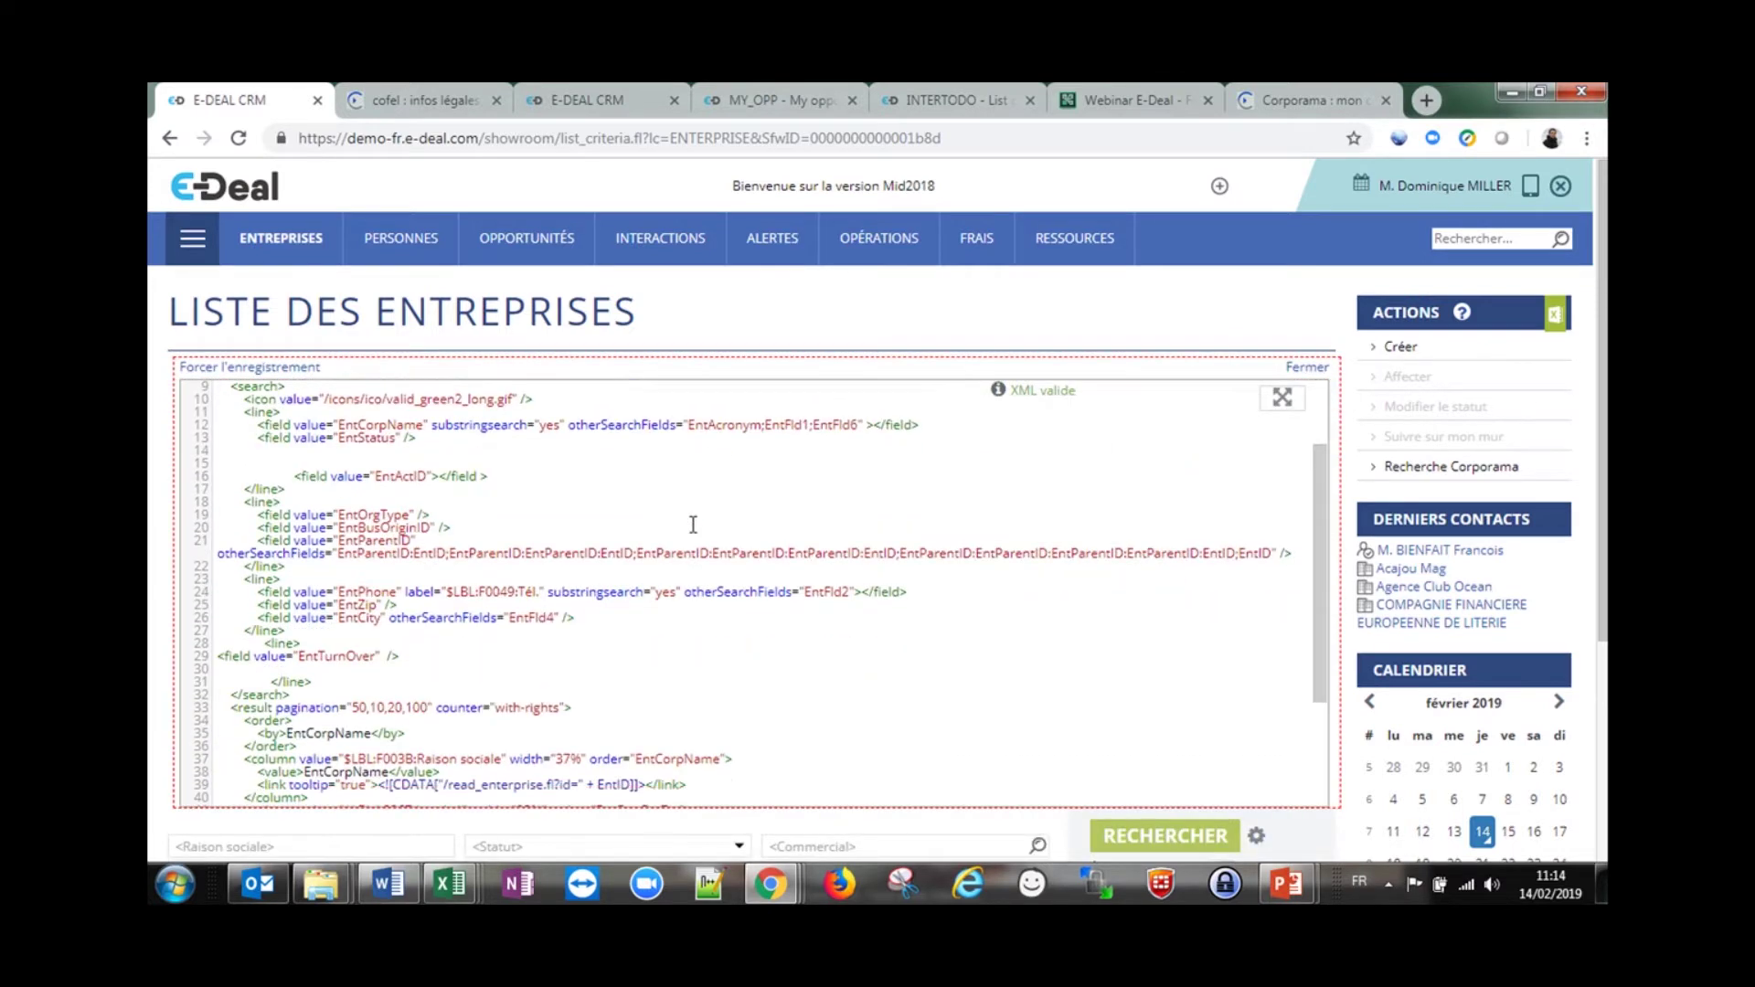
scroll(676, 508, "up", 2)
Examine the EntCorpName search field and its otherSearchFields EntAcronym, EntFld1 and EntFld6 in the source, and close it
double_click(384, 533)
double_click(649, 532)
double_click(745, 532)
left_click(795, 533)
double_click(842, 534)
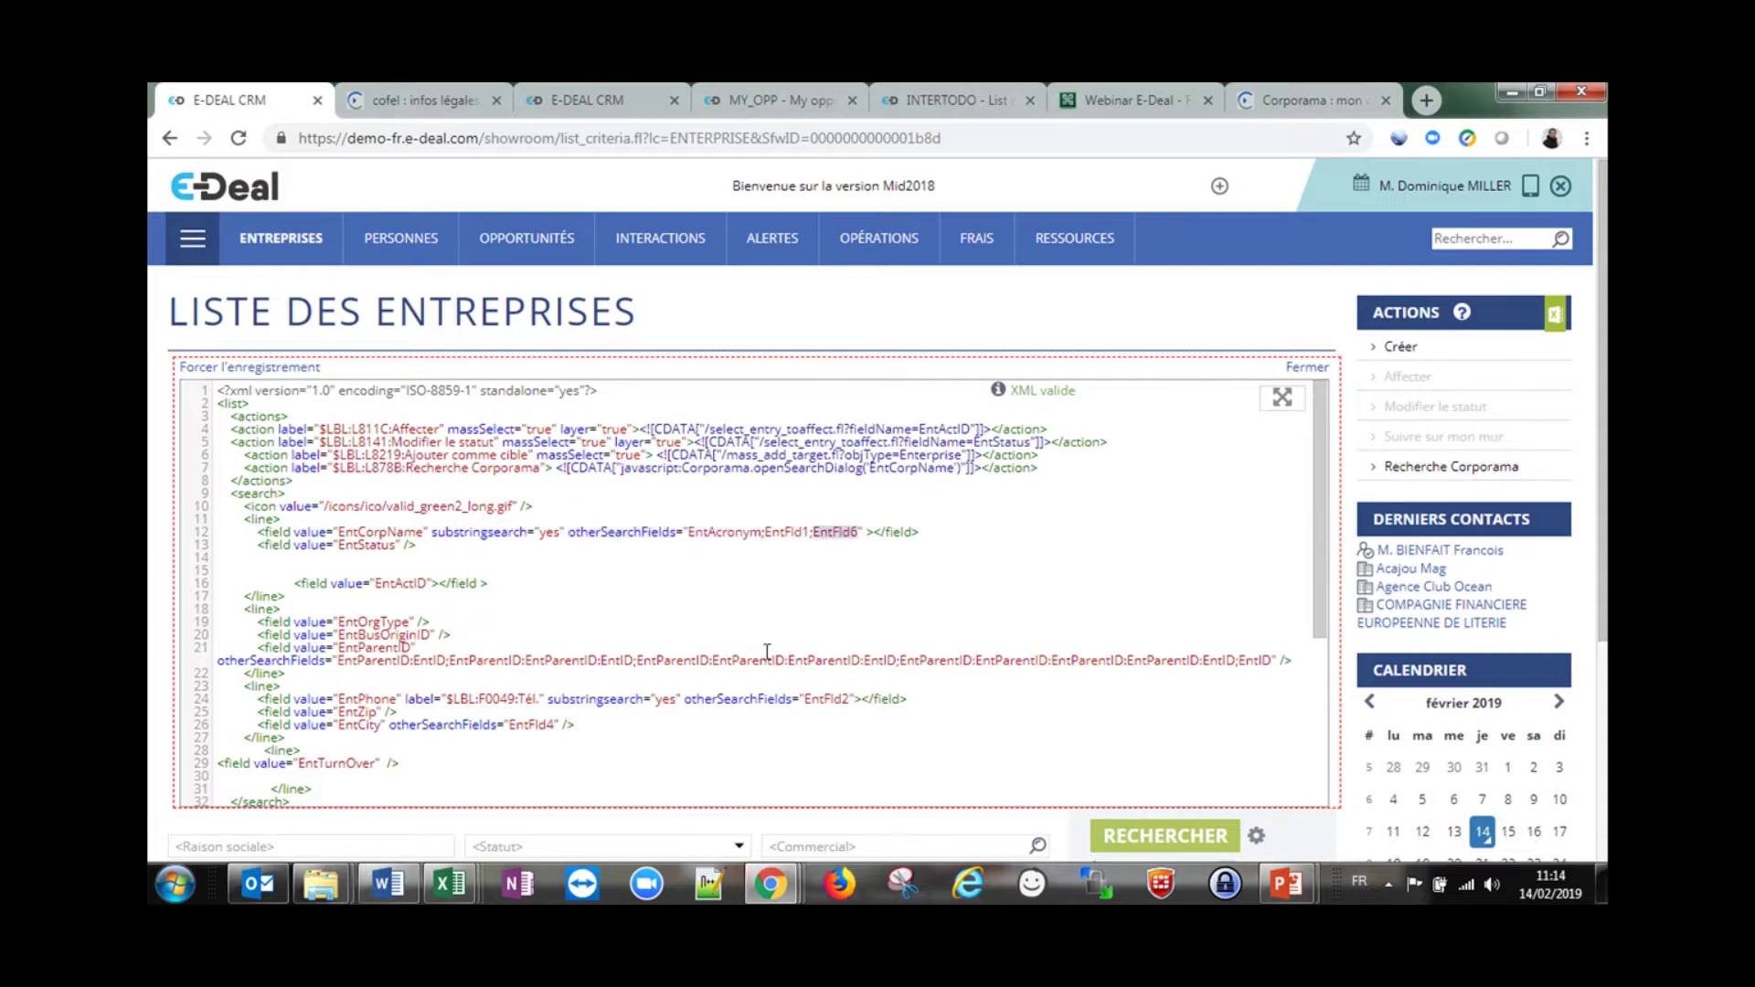
double_click(395, 532)
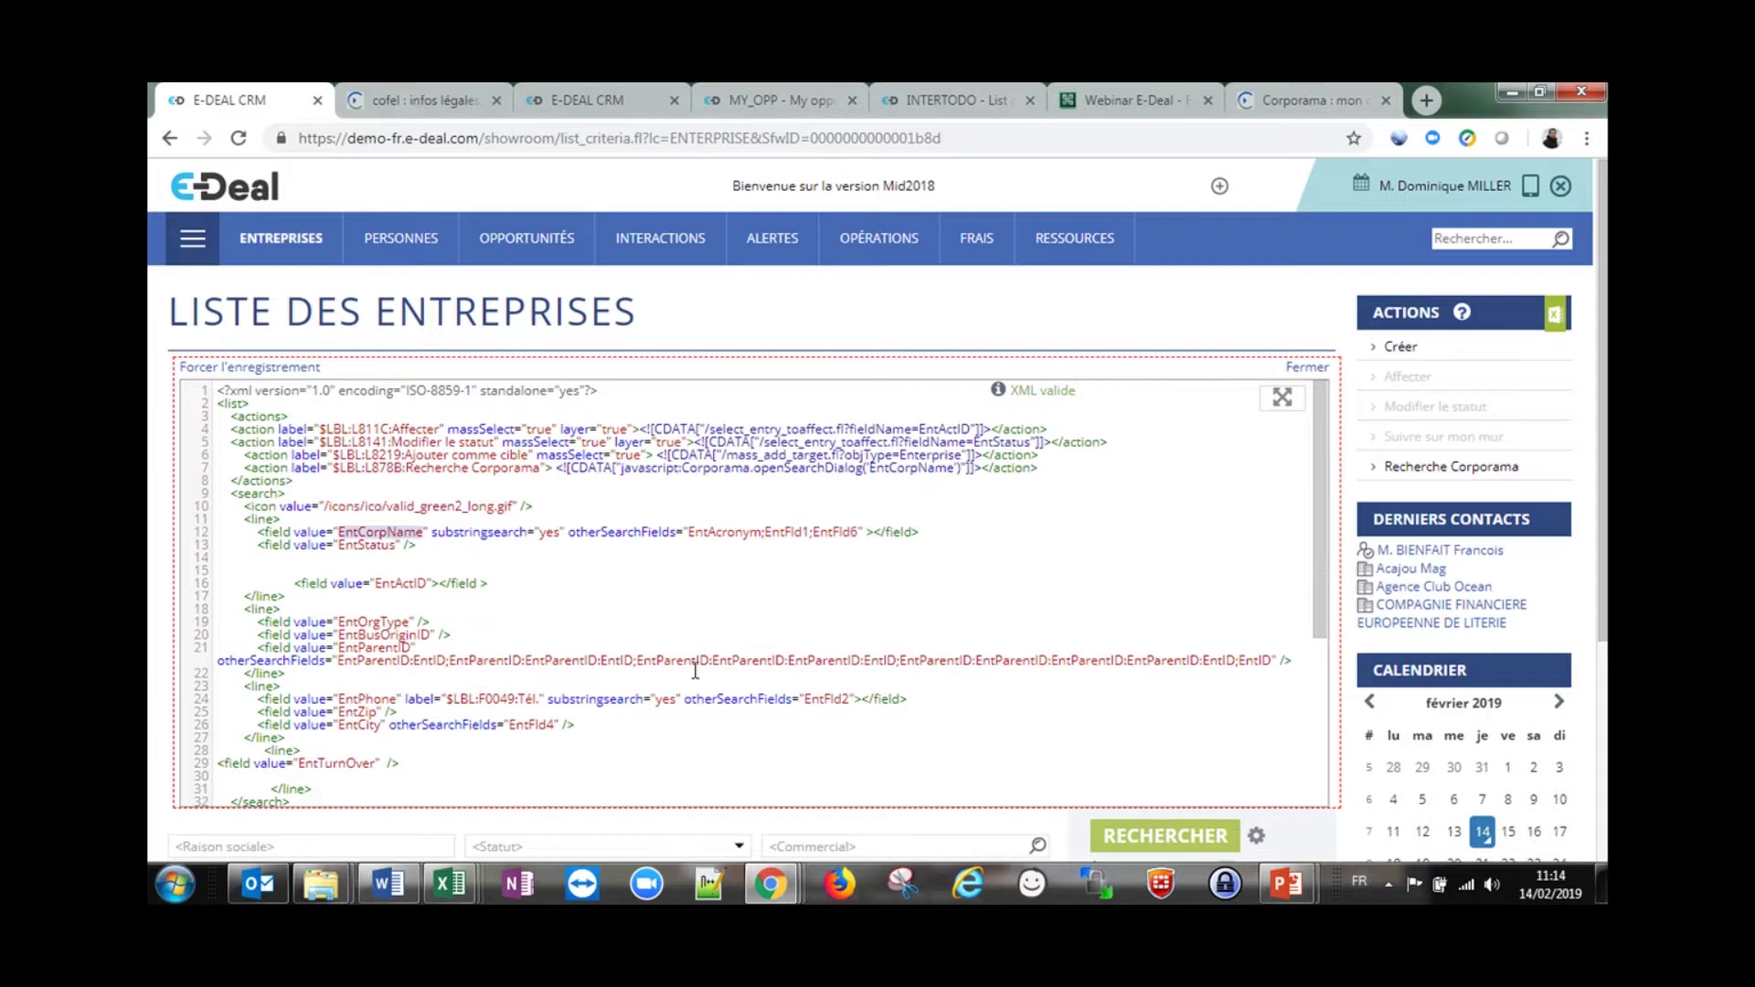
double_click(849, 533)
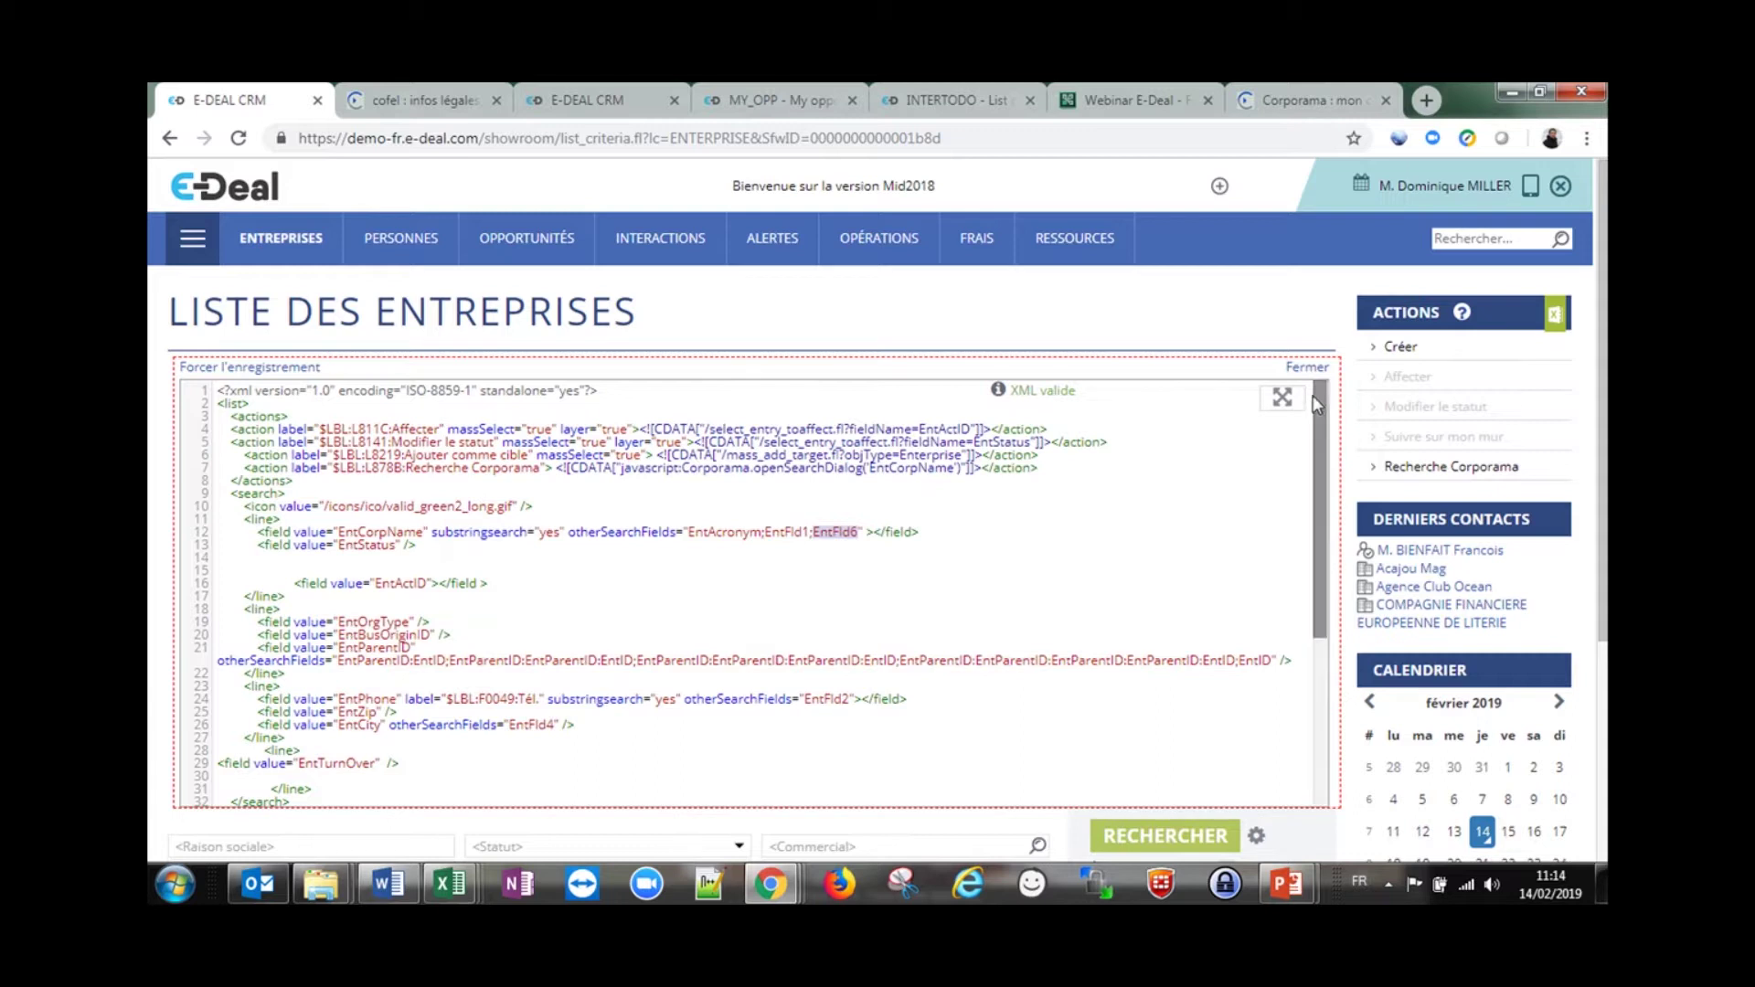
left_click(1307, 367)
left_click(365, 391)
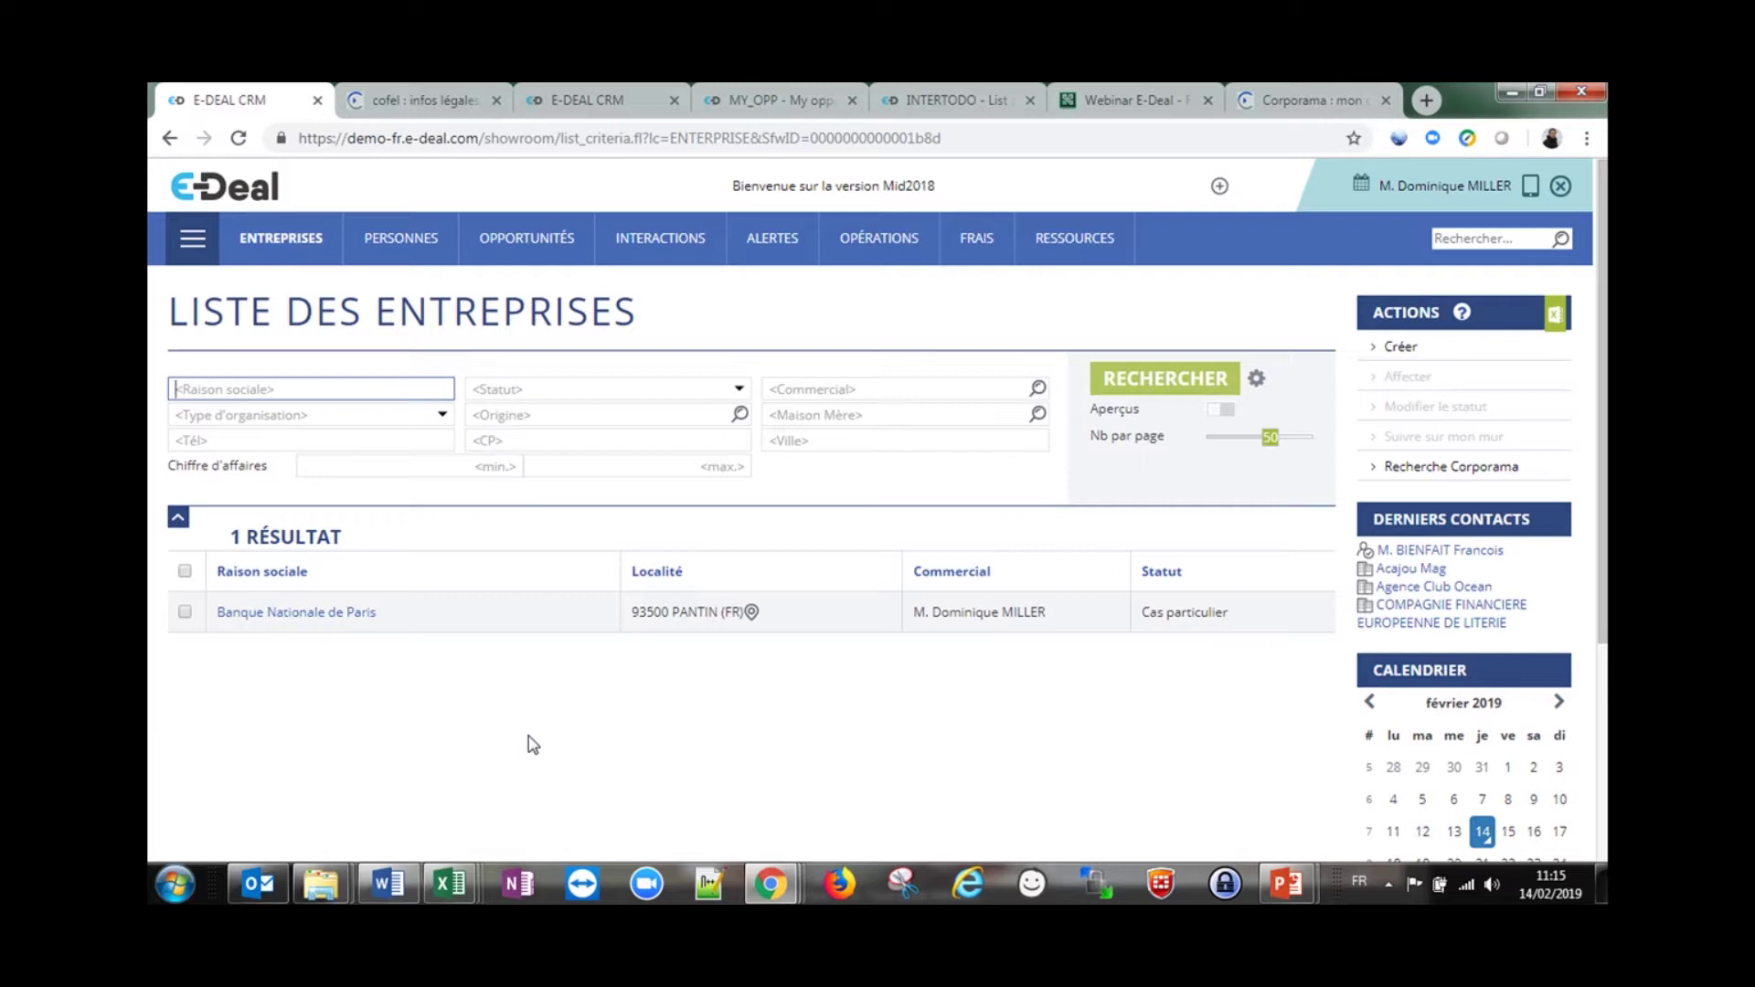
Open the people search and look up a contact by surname with the Personne criterion
mouse_move(398, 258)
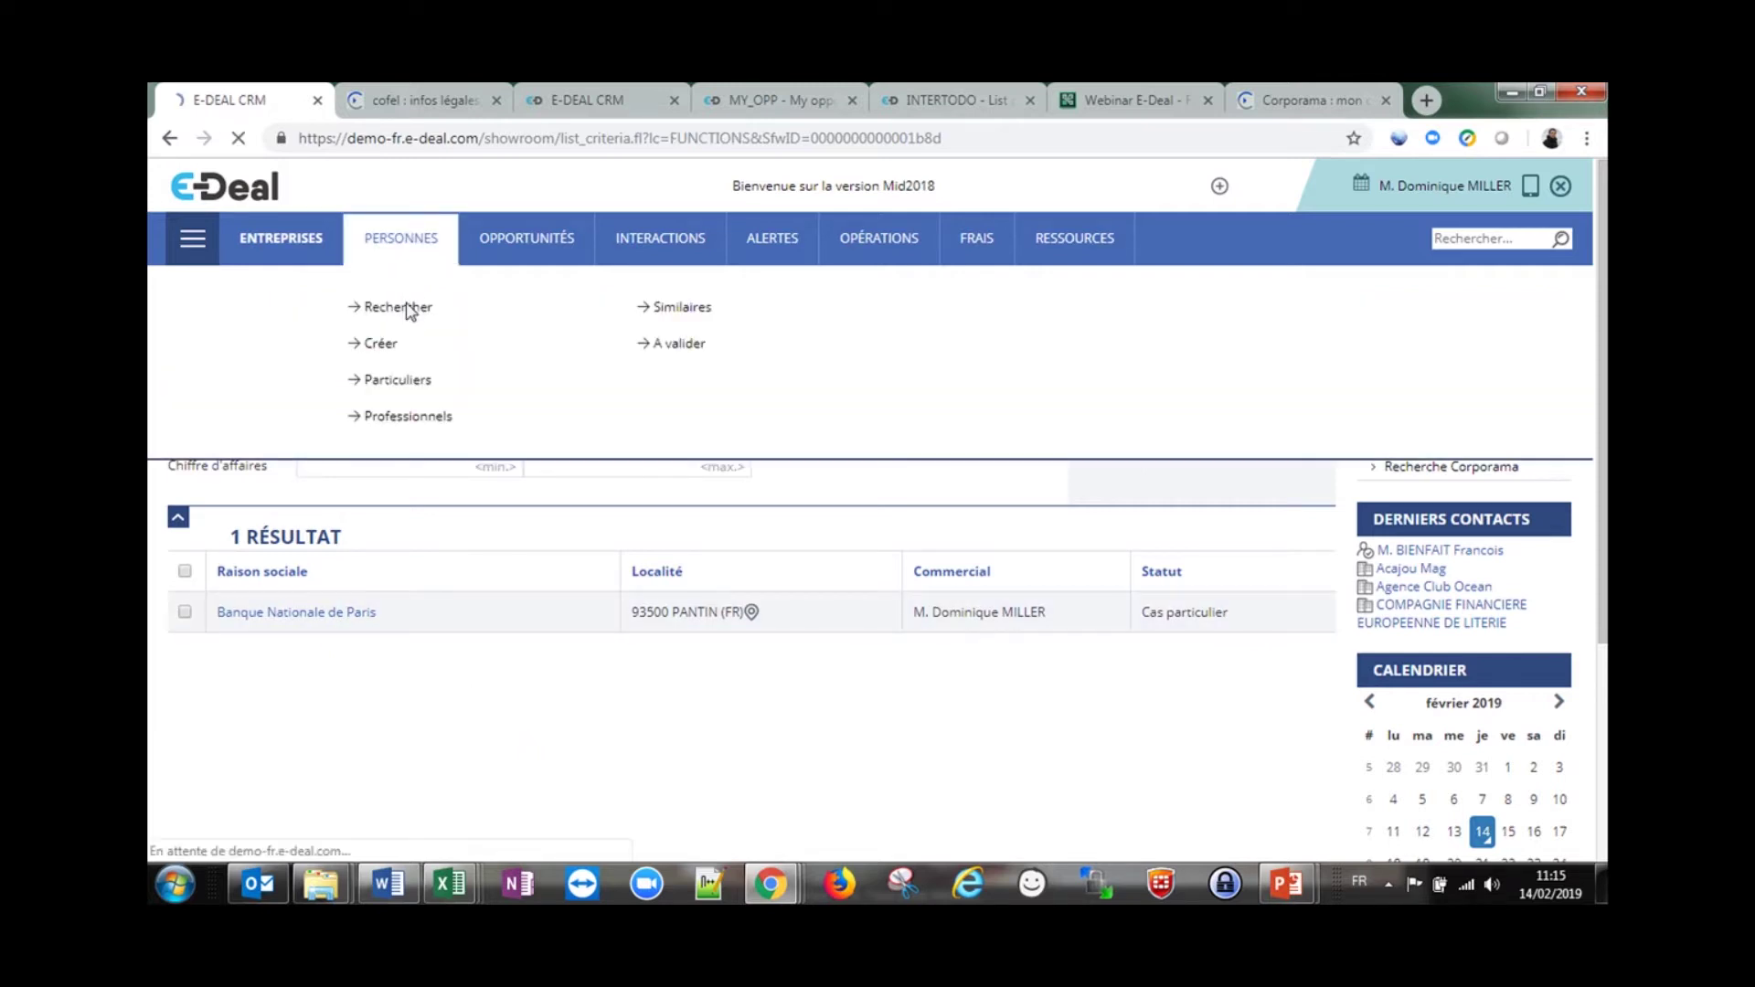
left_click(408, 313)
type("cas")
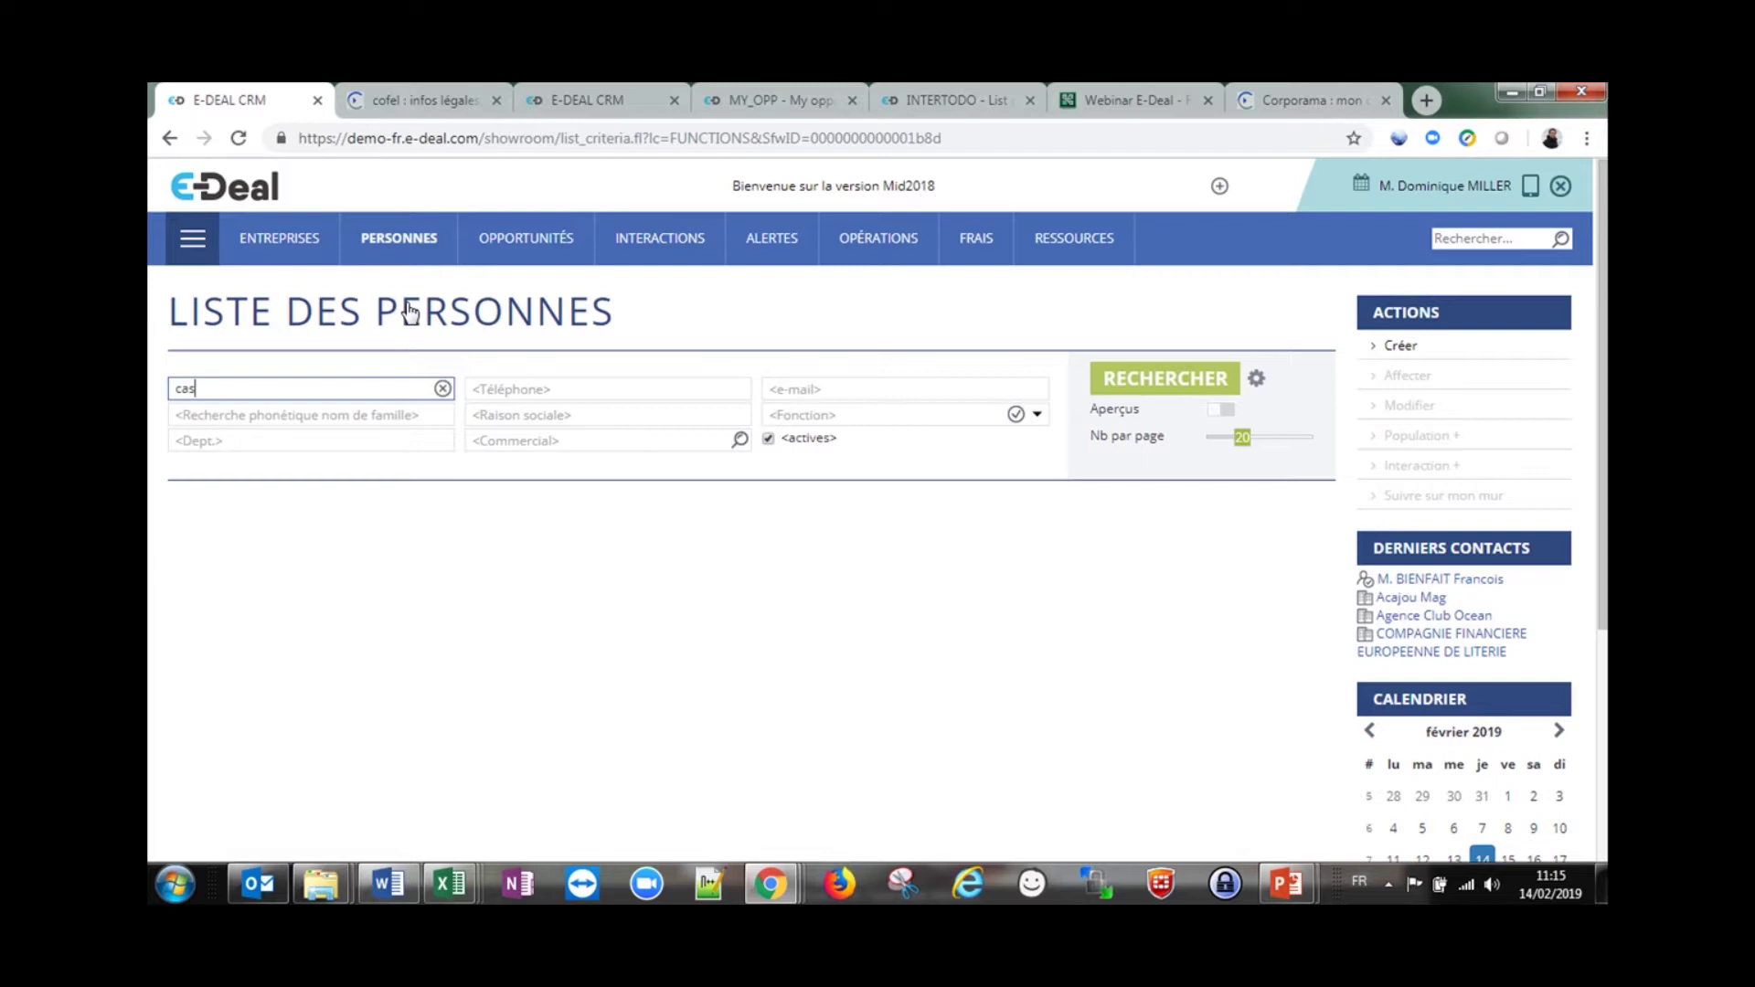
type("té")
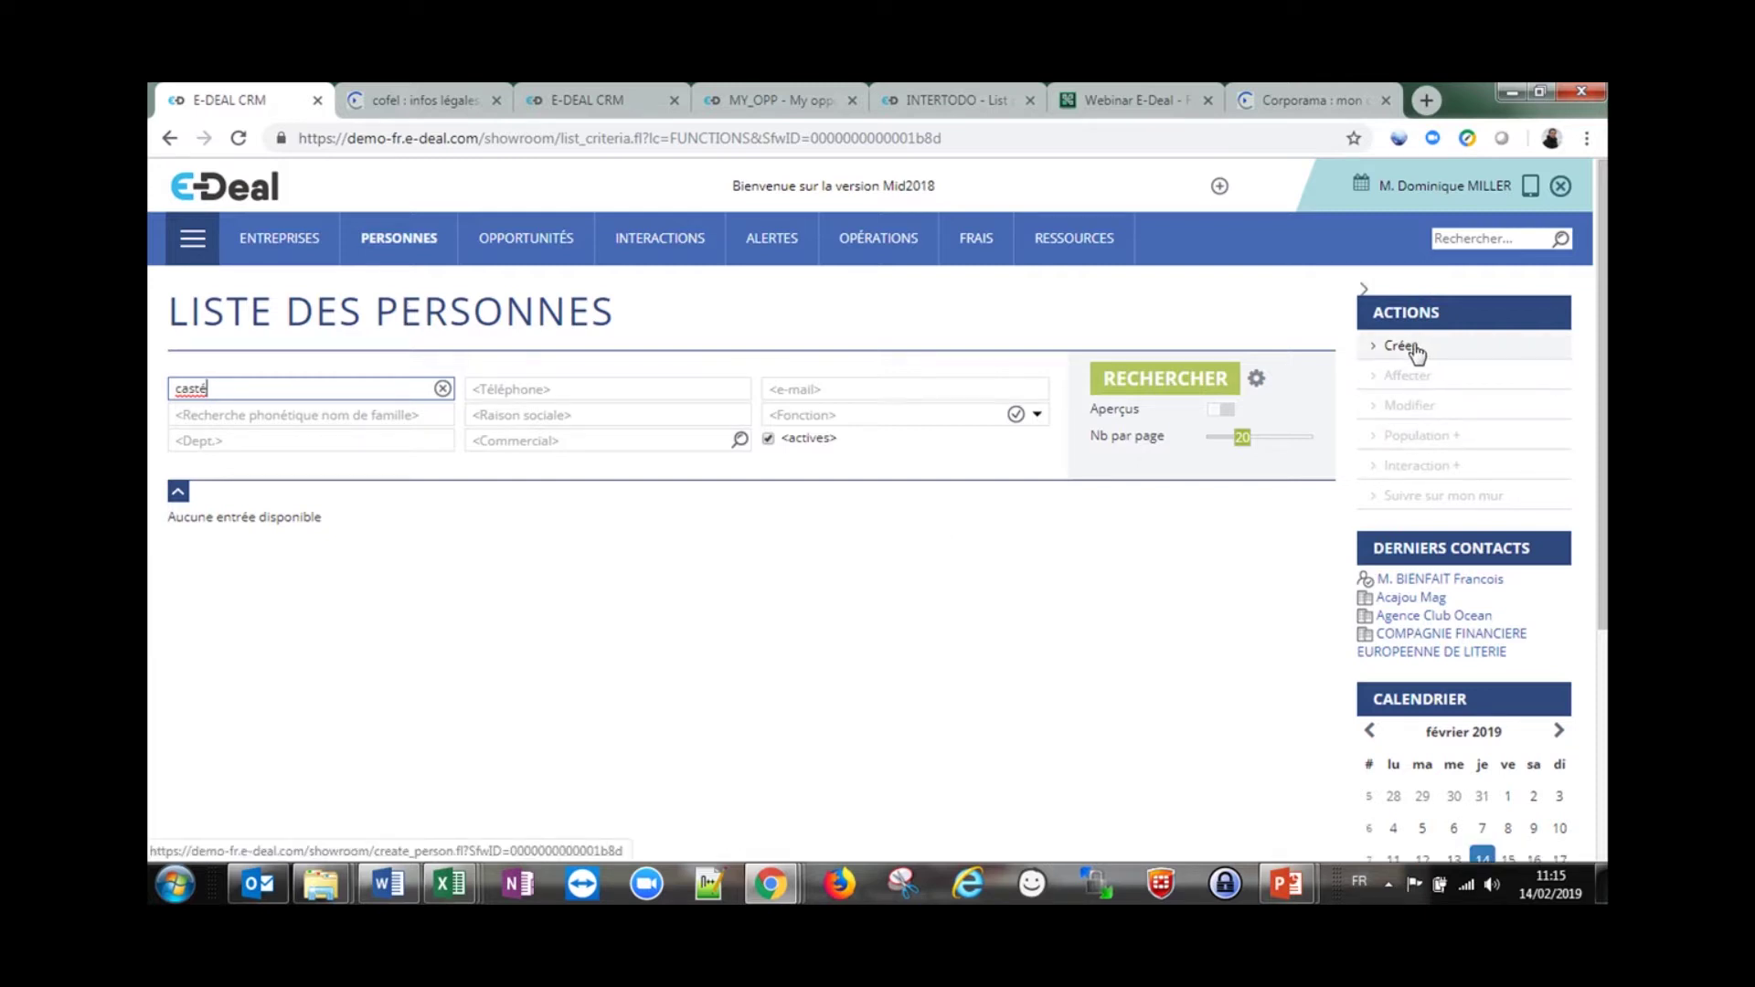
Clear the Personne criterion and search for the same surname with the phonetic family name criterion
left_click(443, 390)
left_click(395, 417)
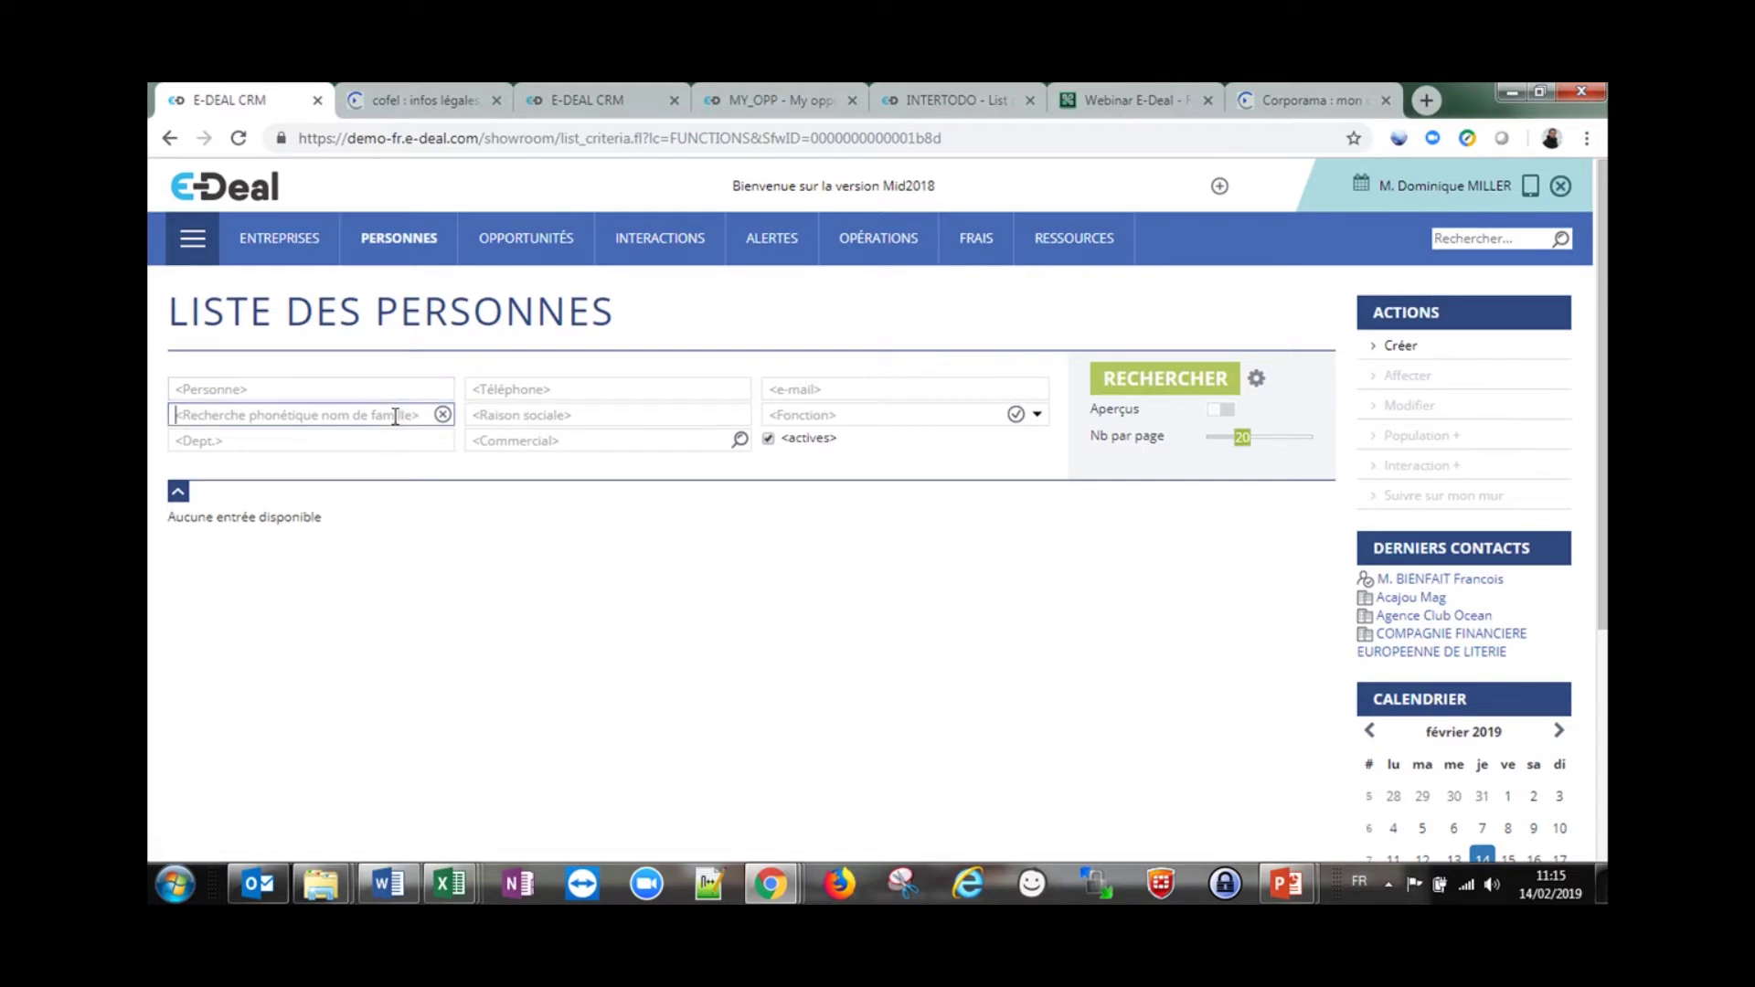
type("casté")
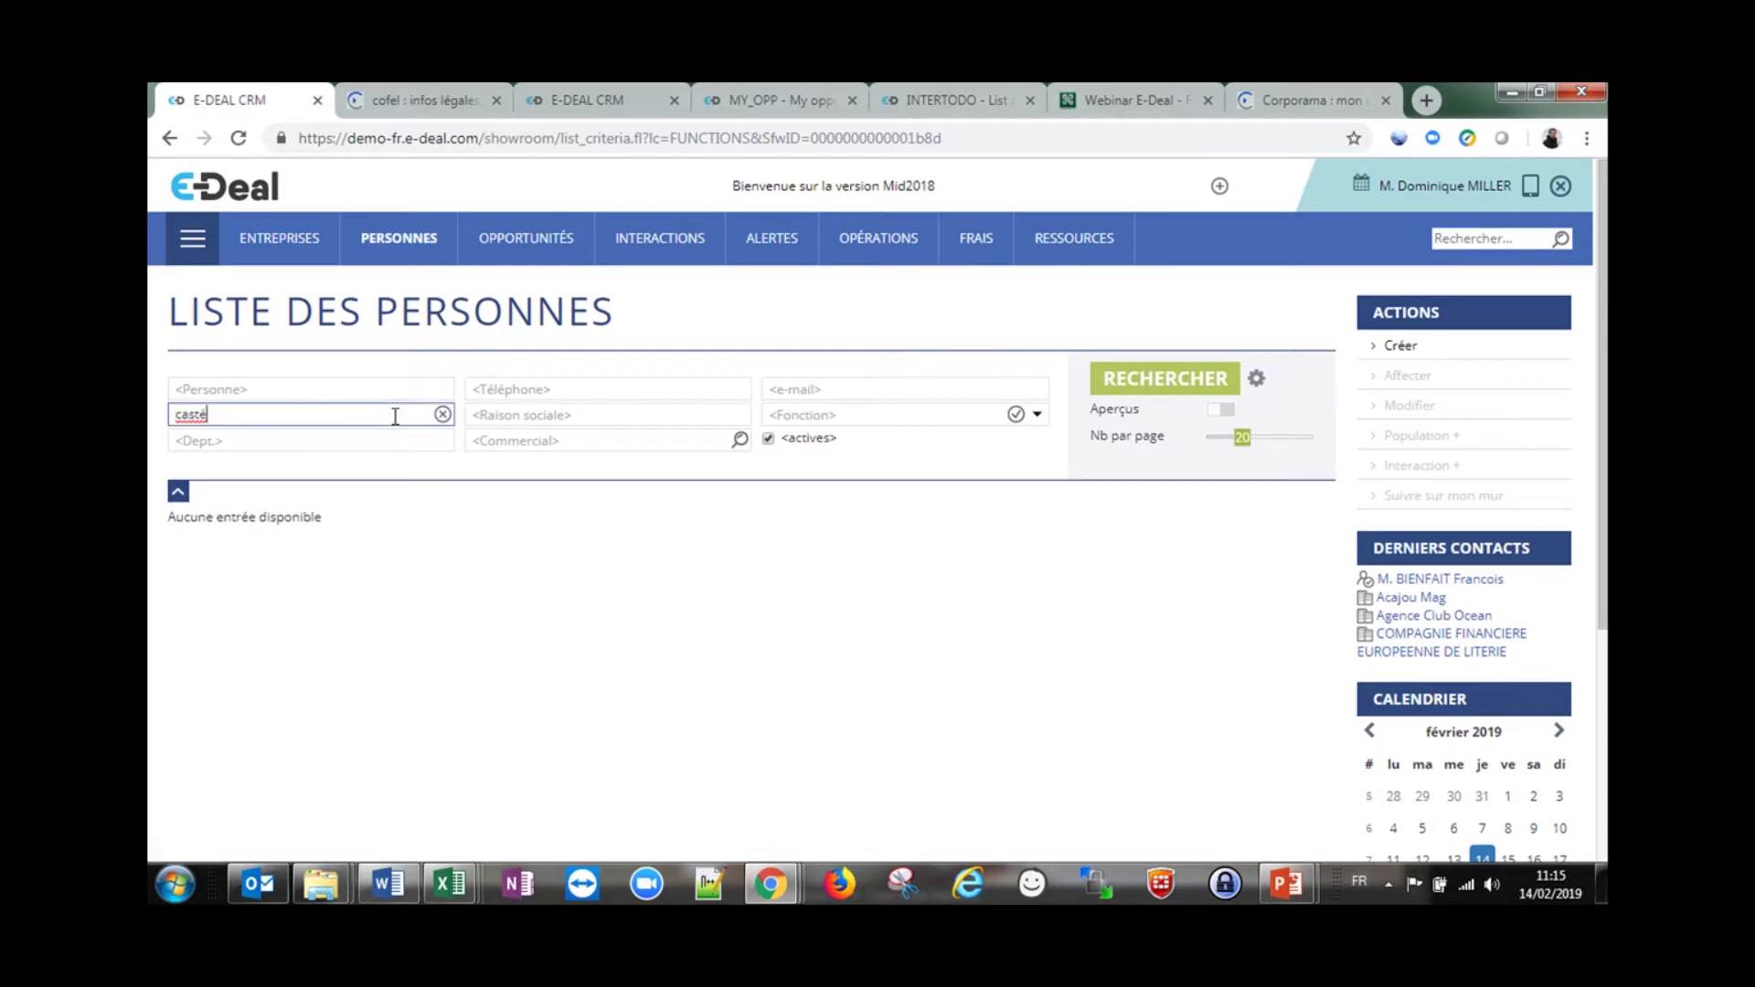
key("ctrl+a")
key("BackSpace")
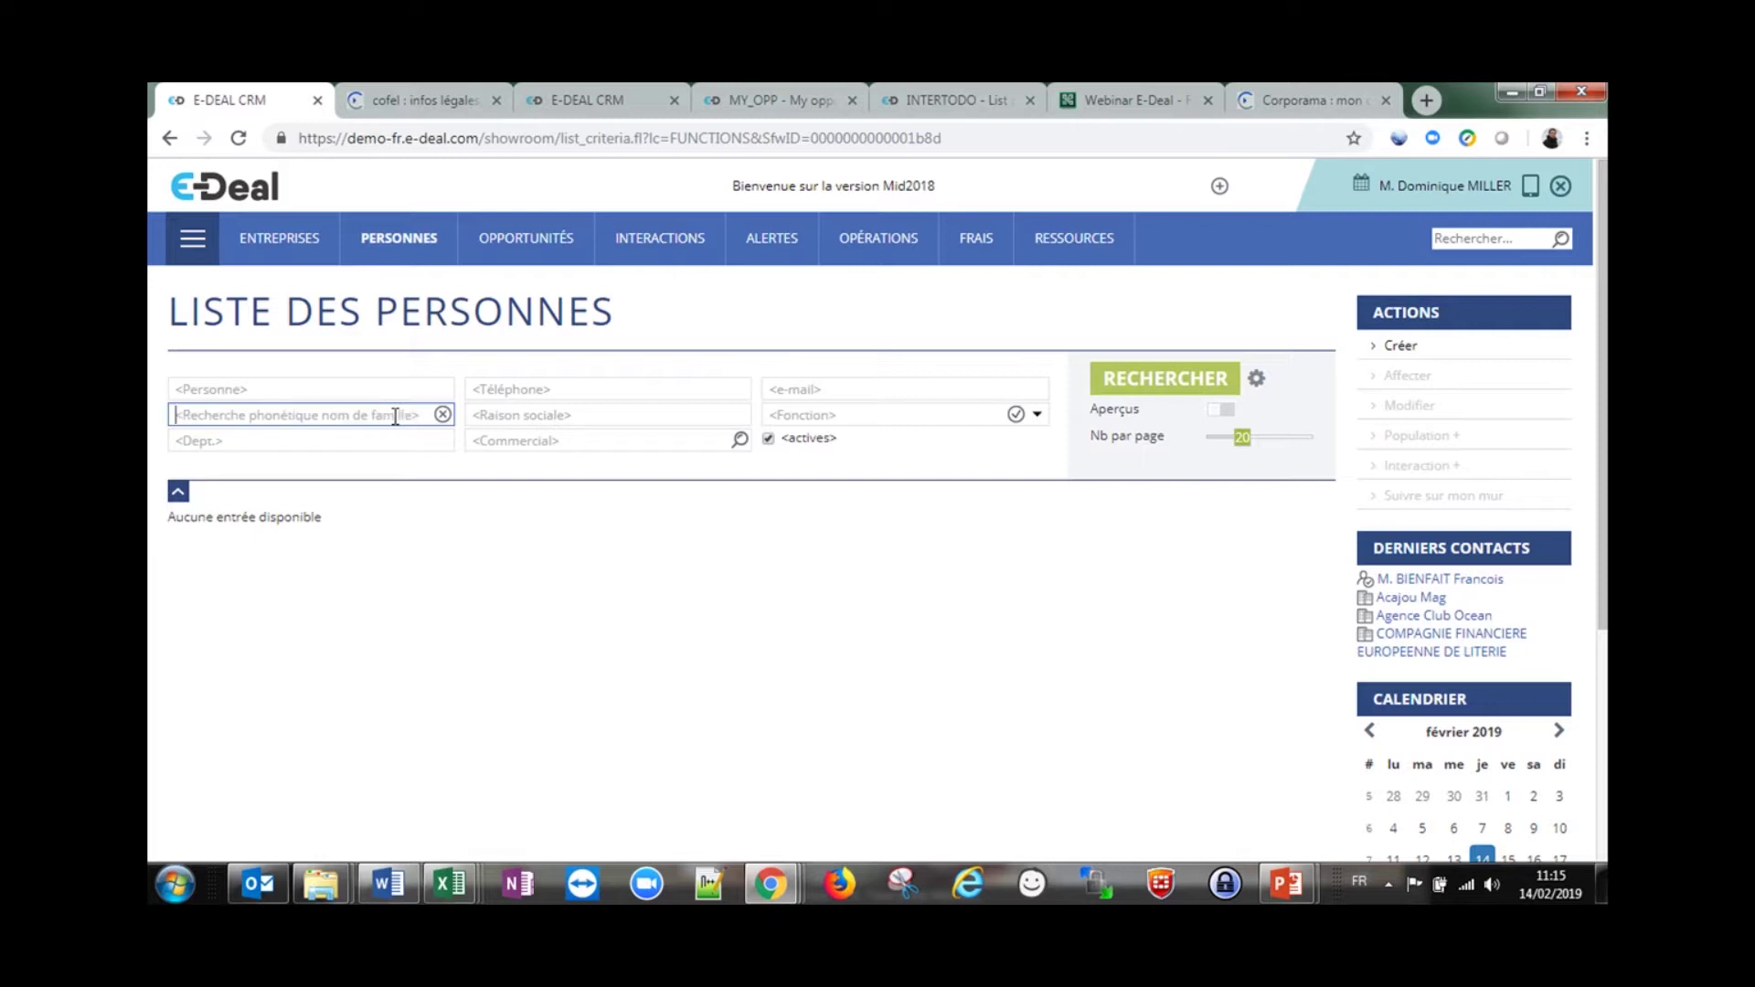
key("ctrl+z")
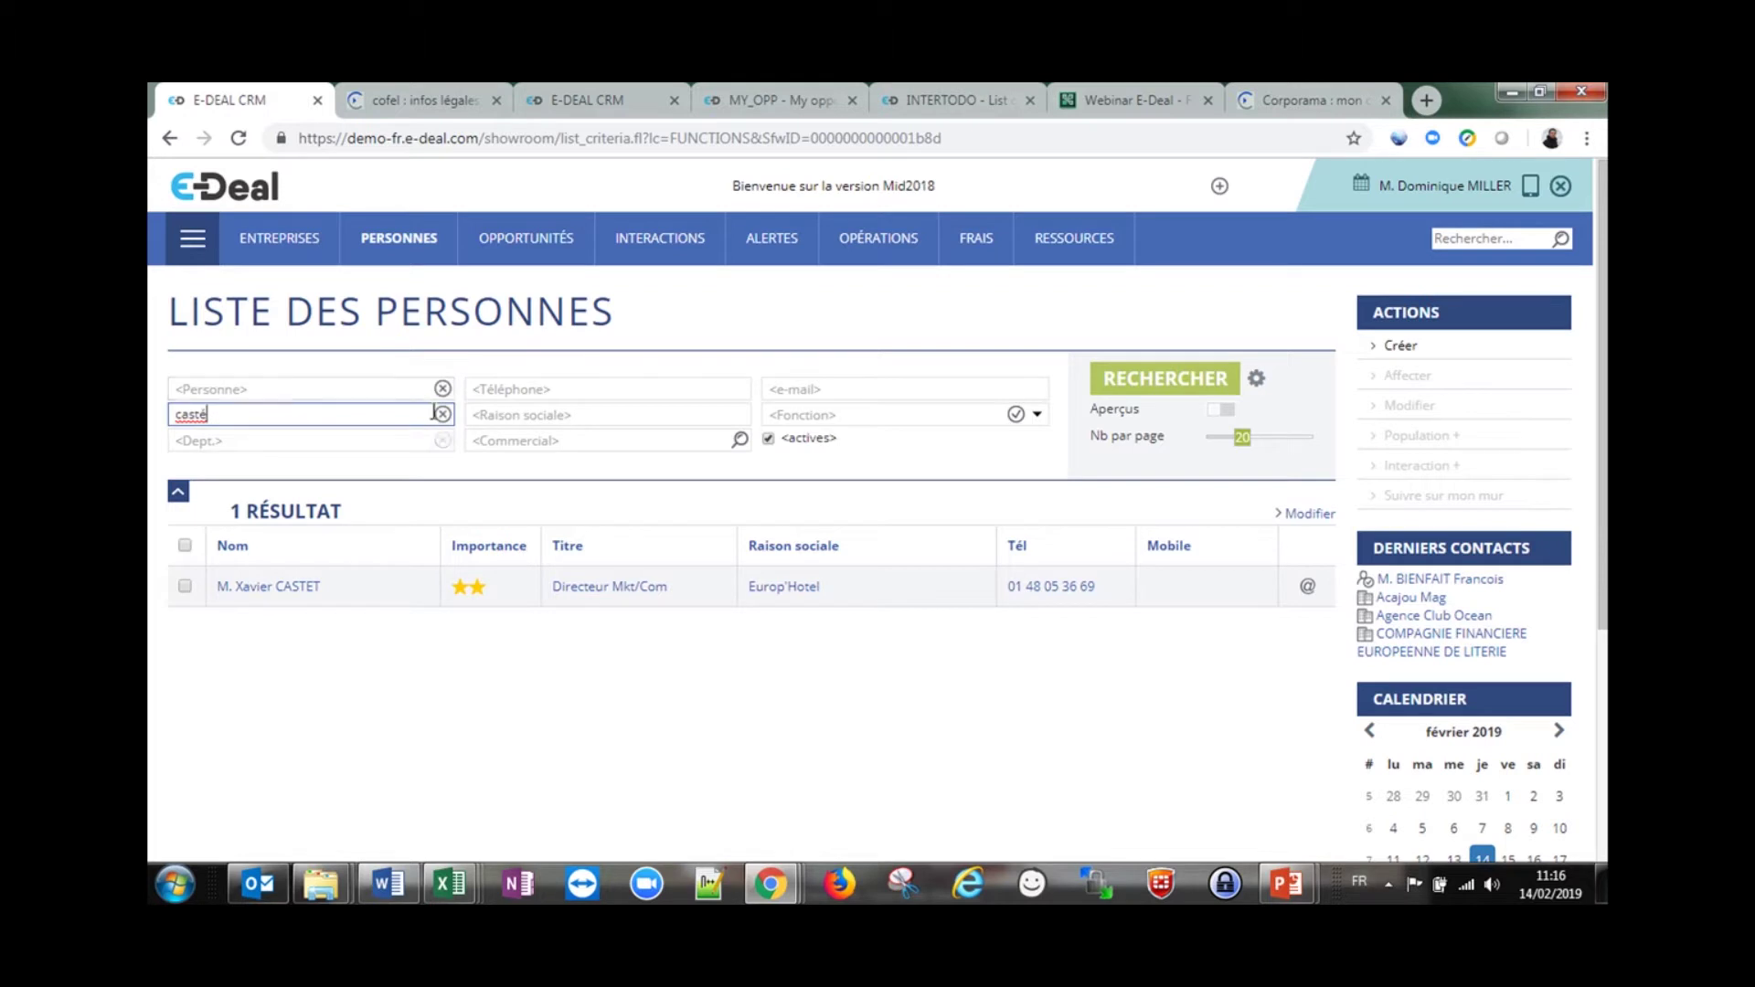
Empty all people search criteria and search the Personne criterion for the last part of a compound surname
left_click(1256, 378)
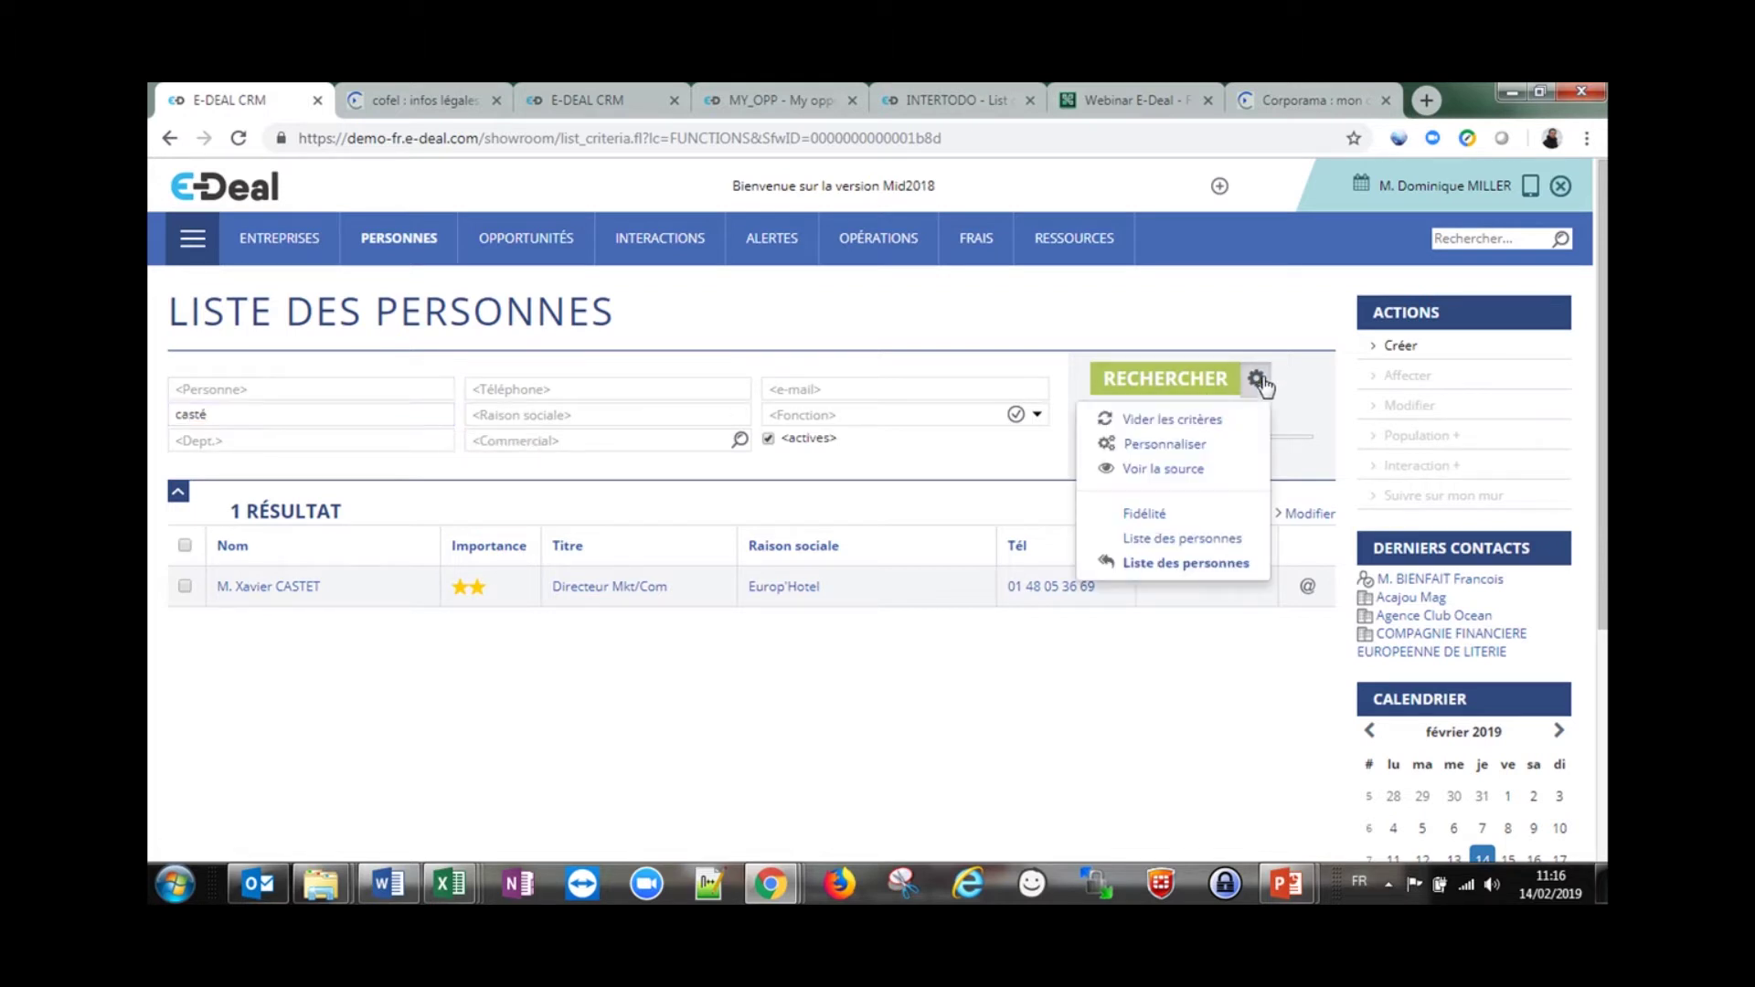
left_click(1223, 421)
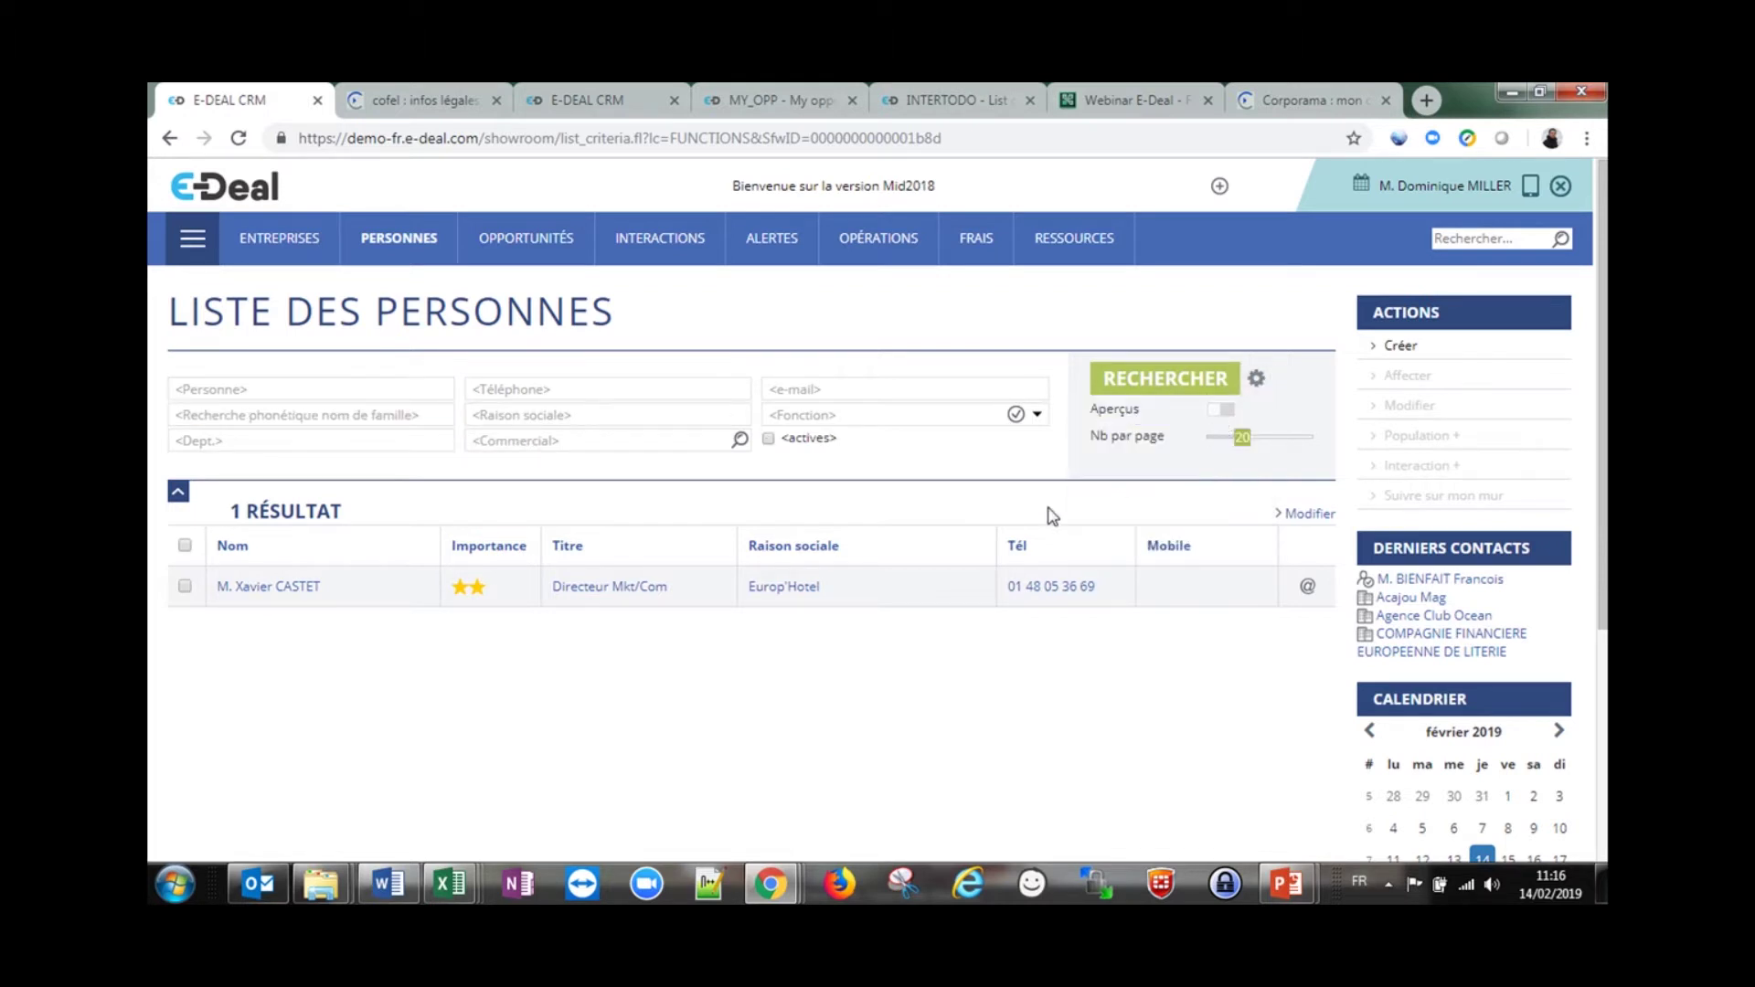
left_click(331, 389)
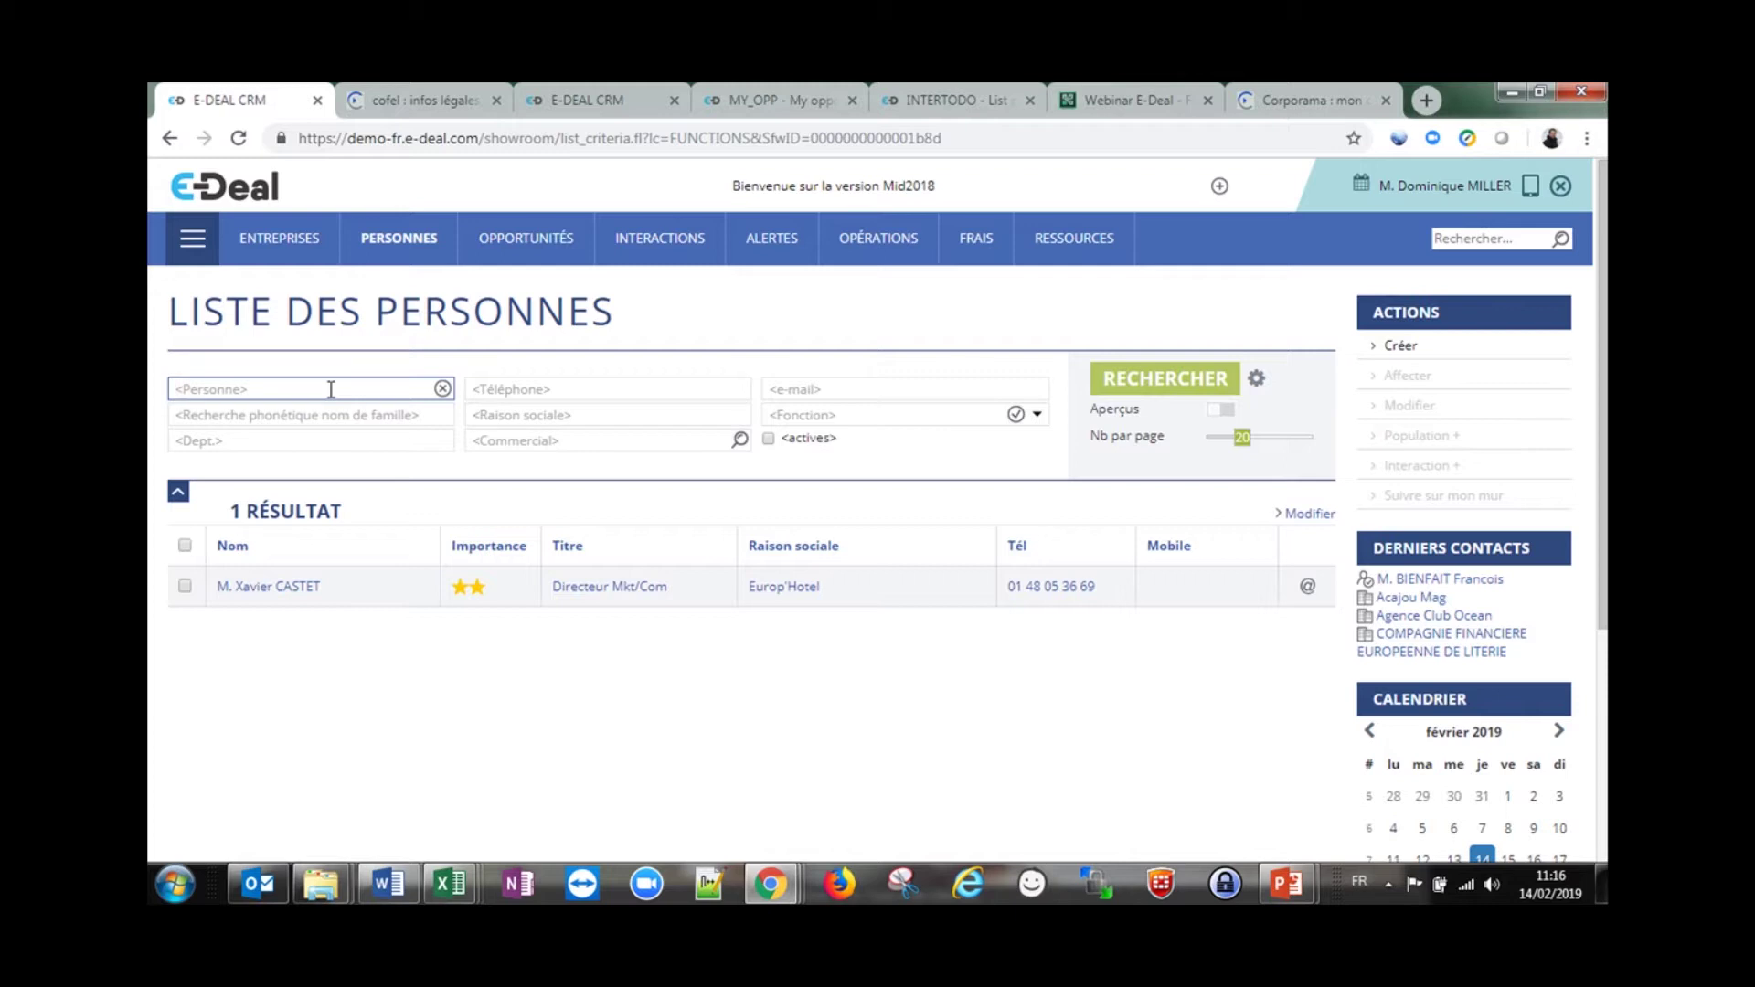
type("berro")
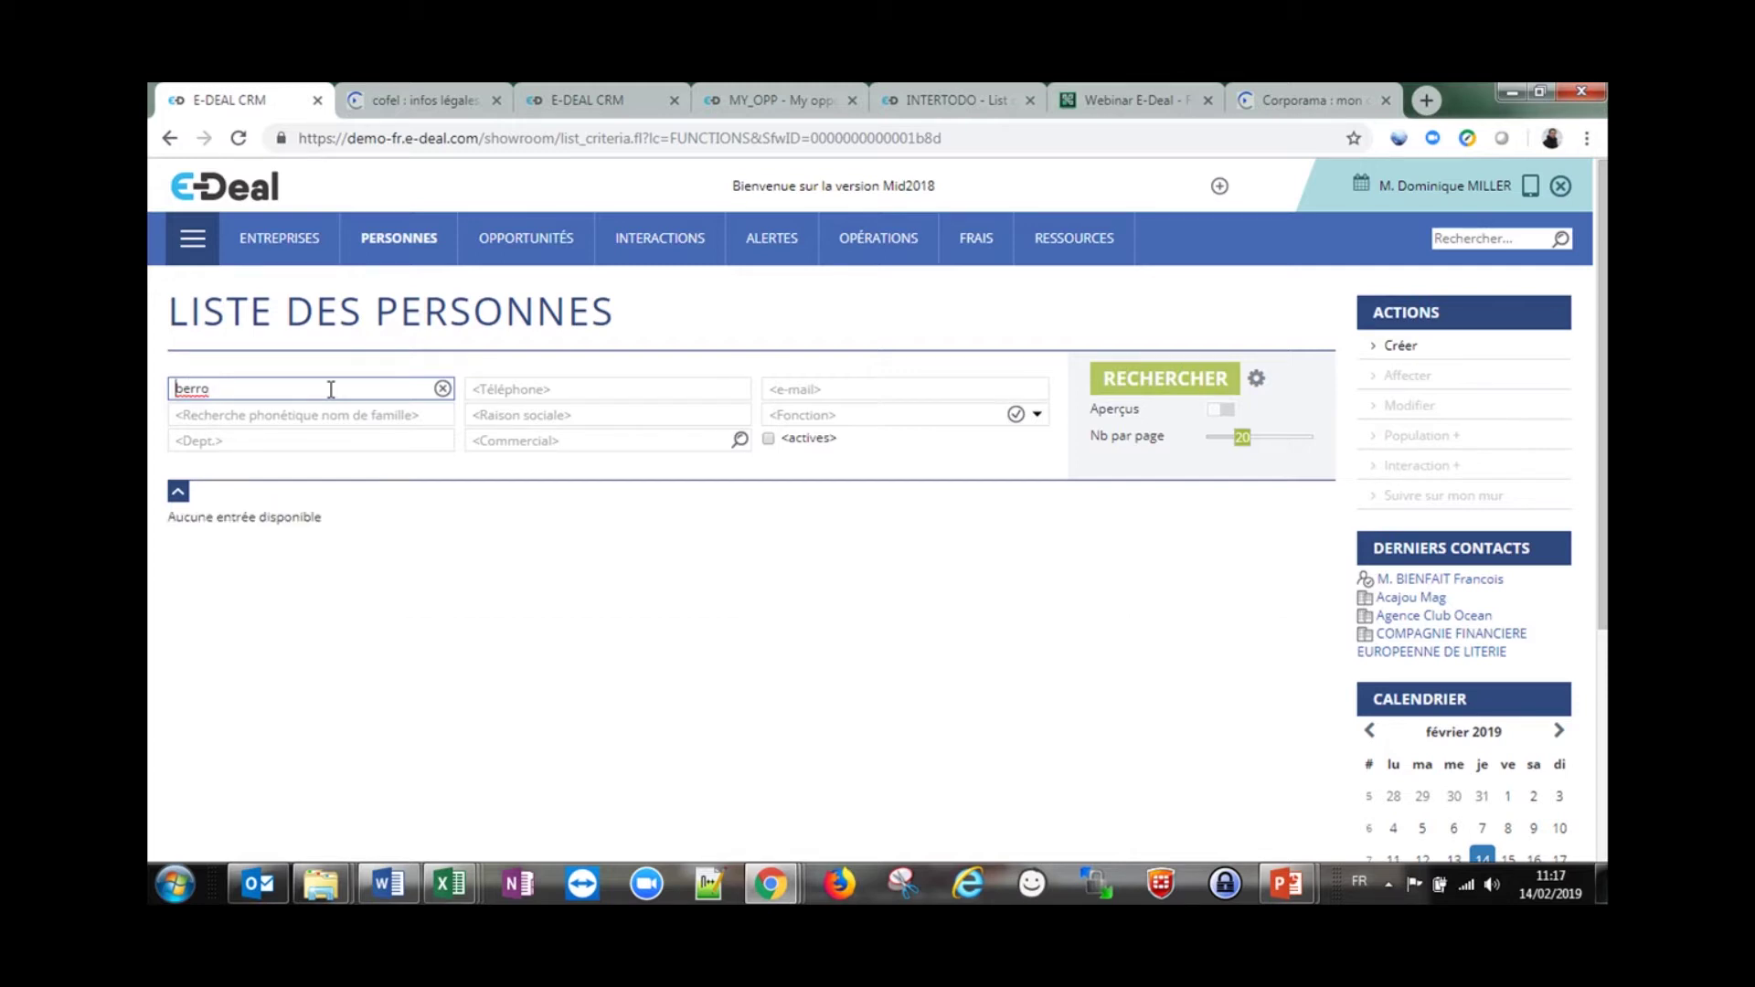
Add a leading % wildcard to the surname in the Personne criterion and replace its fourth letter with the _ wildcard
key("Home")
type("%")
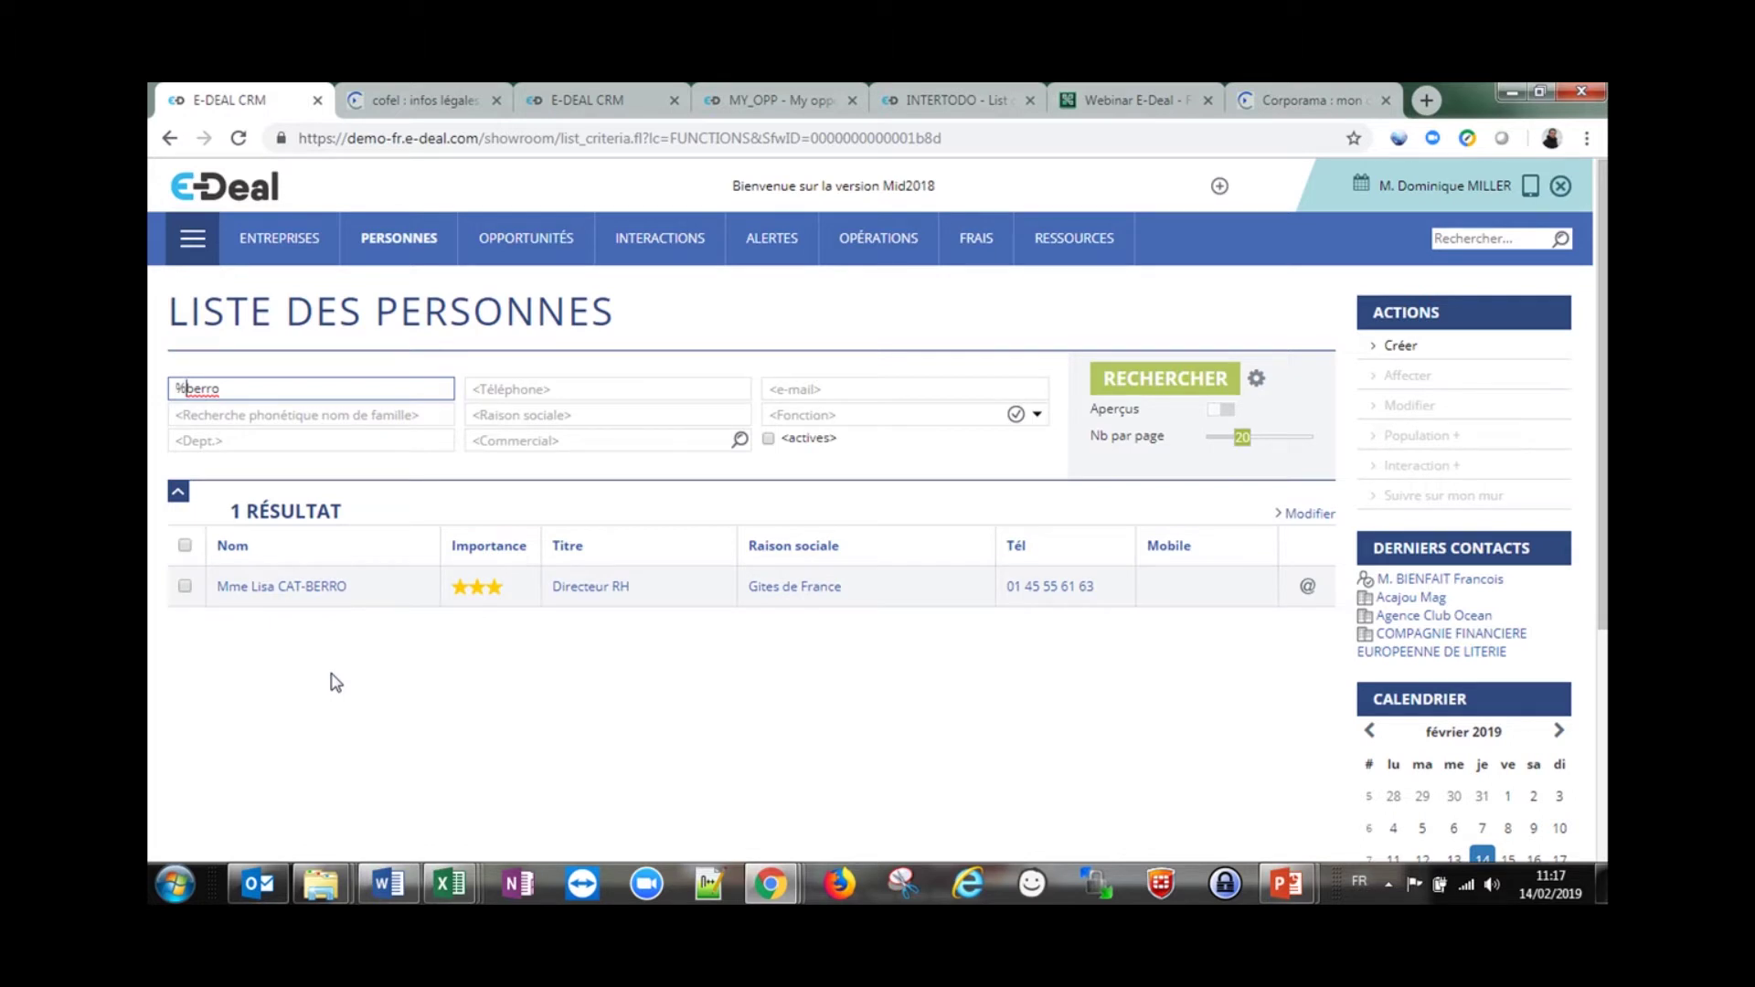
key("shift+Right")
type("_")
key("ctrl+a")
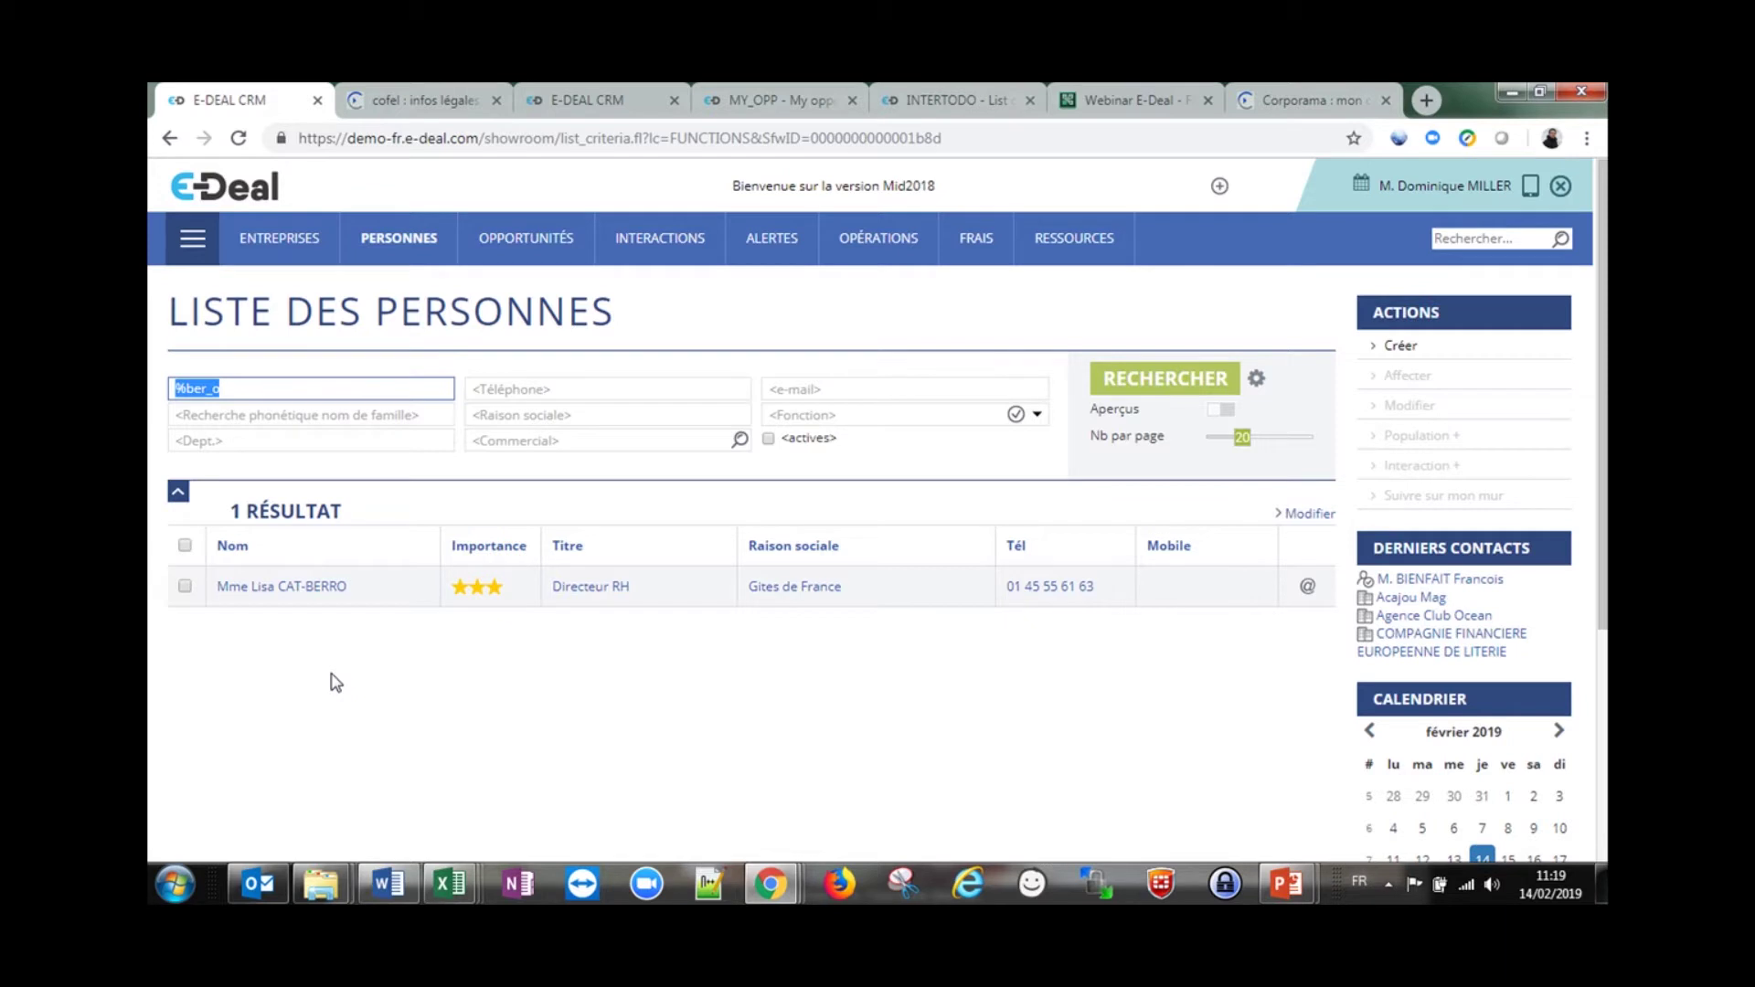
Open the company search, enter cofel as the company name and run a Corporama search on it
mouse_move(297, 252)
left_click(293, 308)
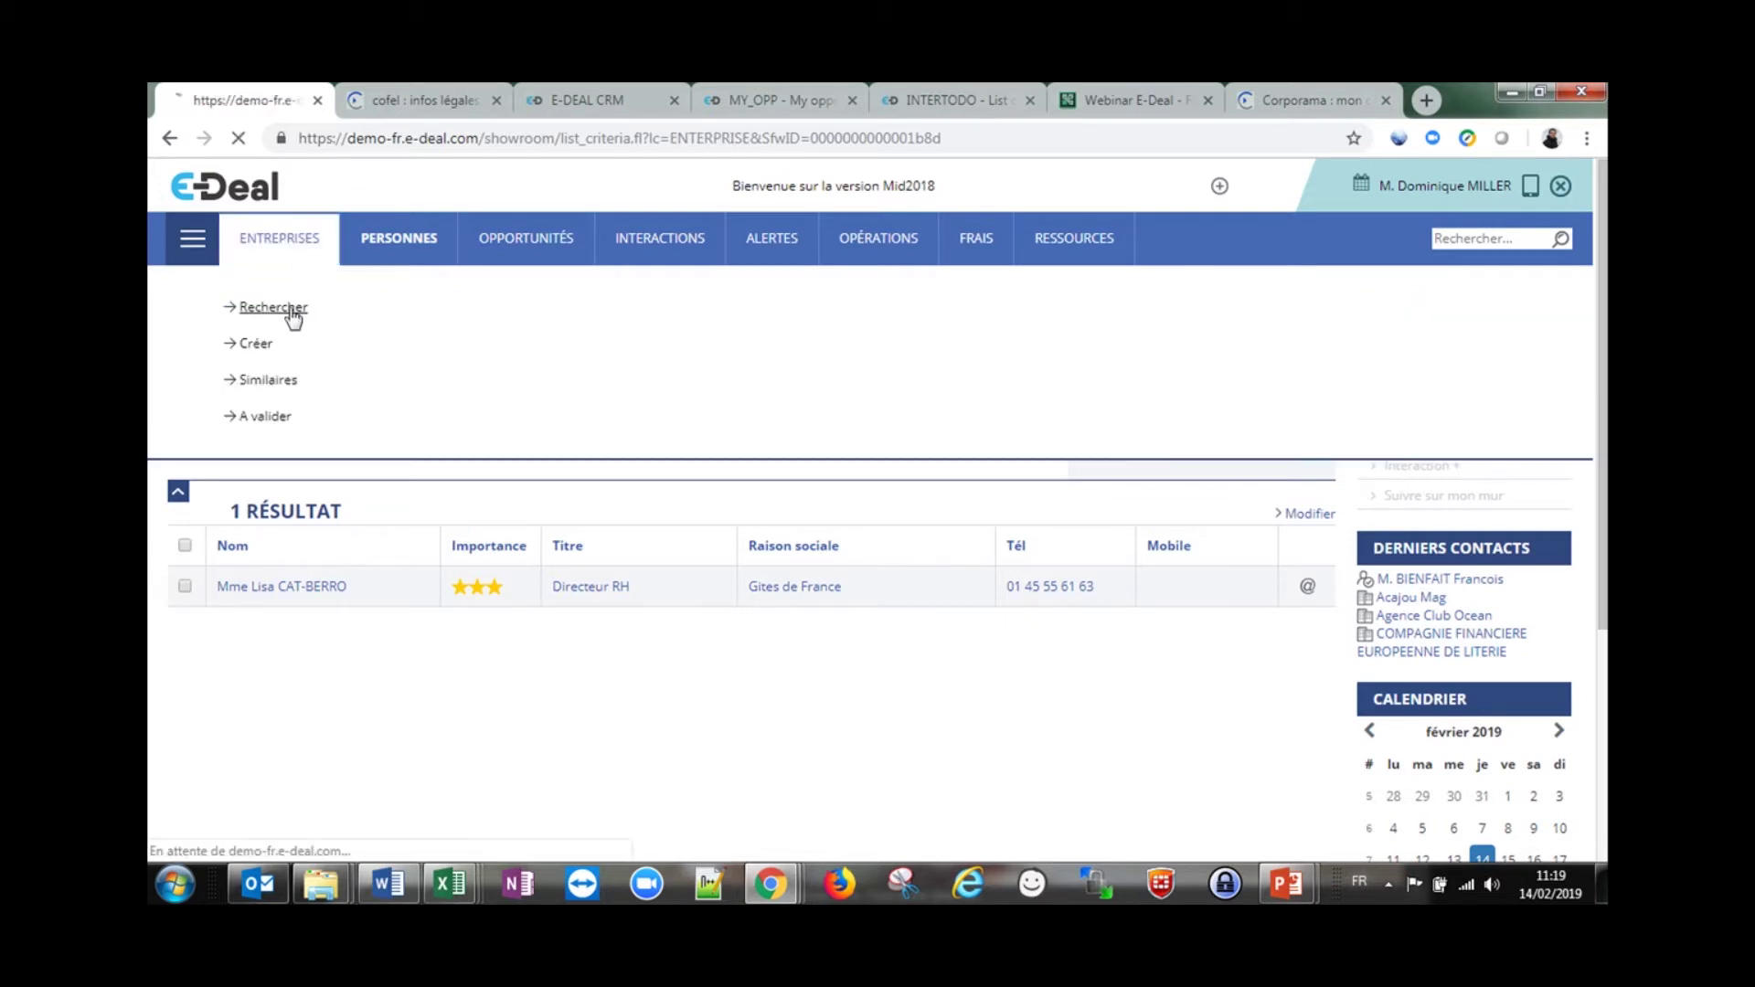
type("cofel")
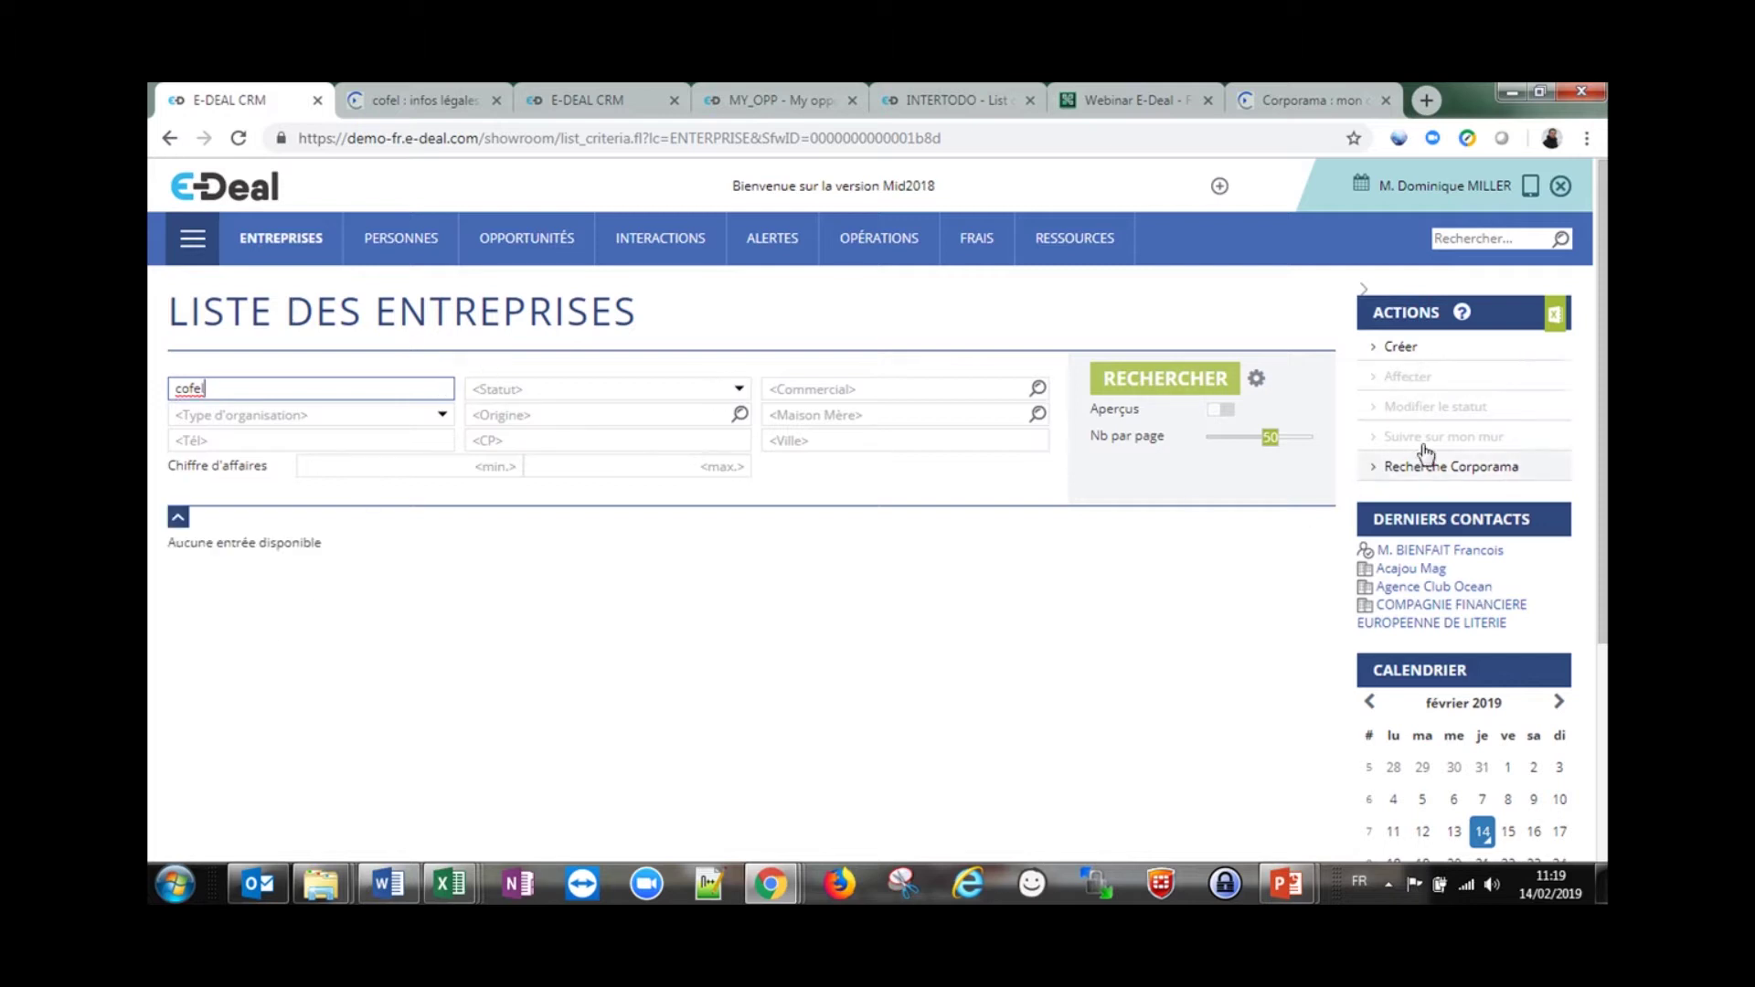
left_click(1439, 477)
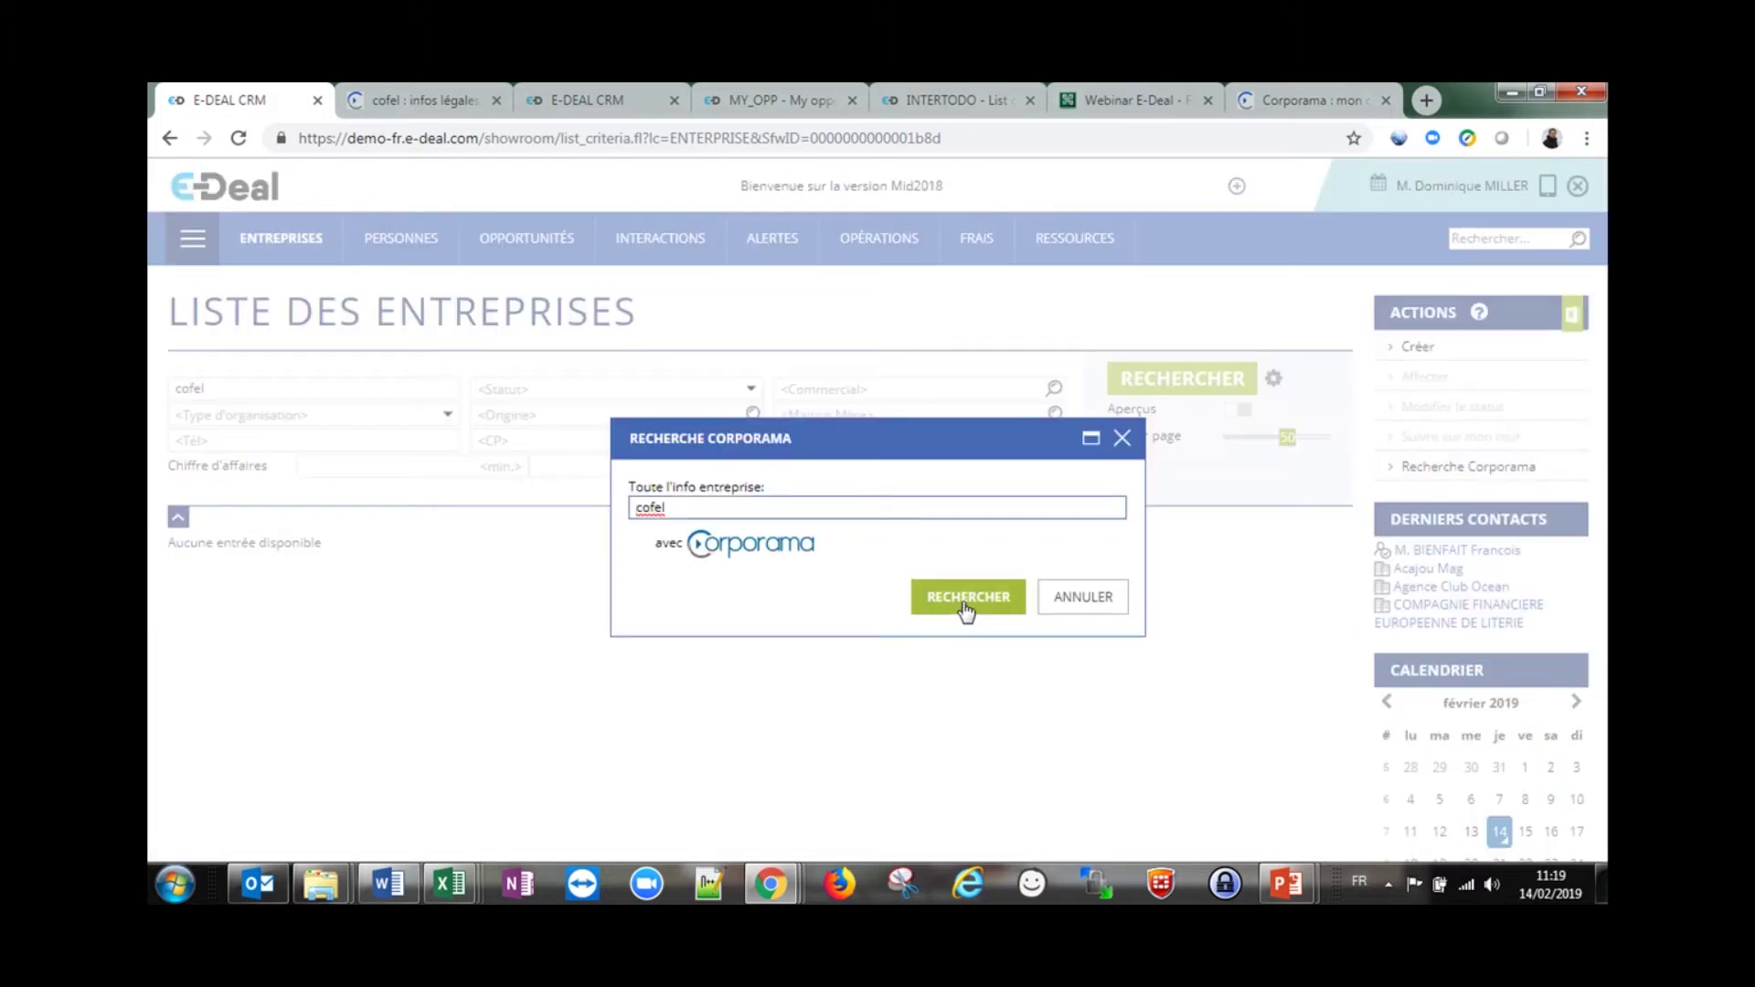
left_click(966, 605)
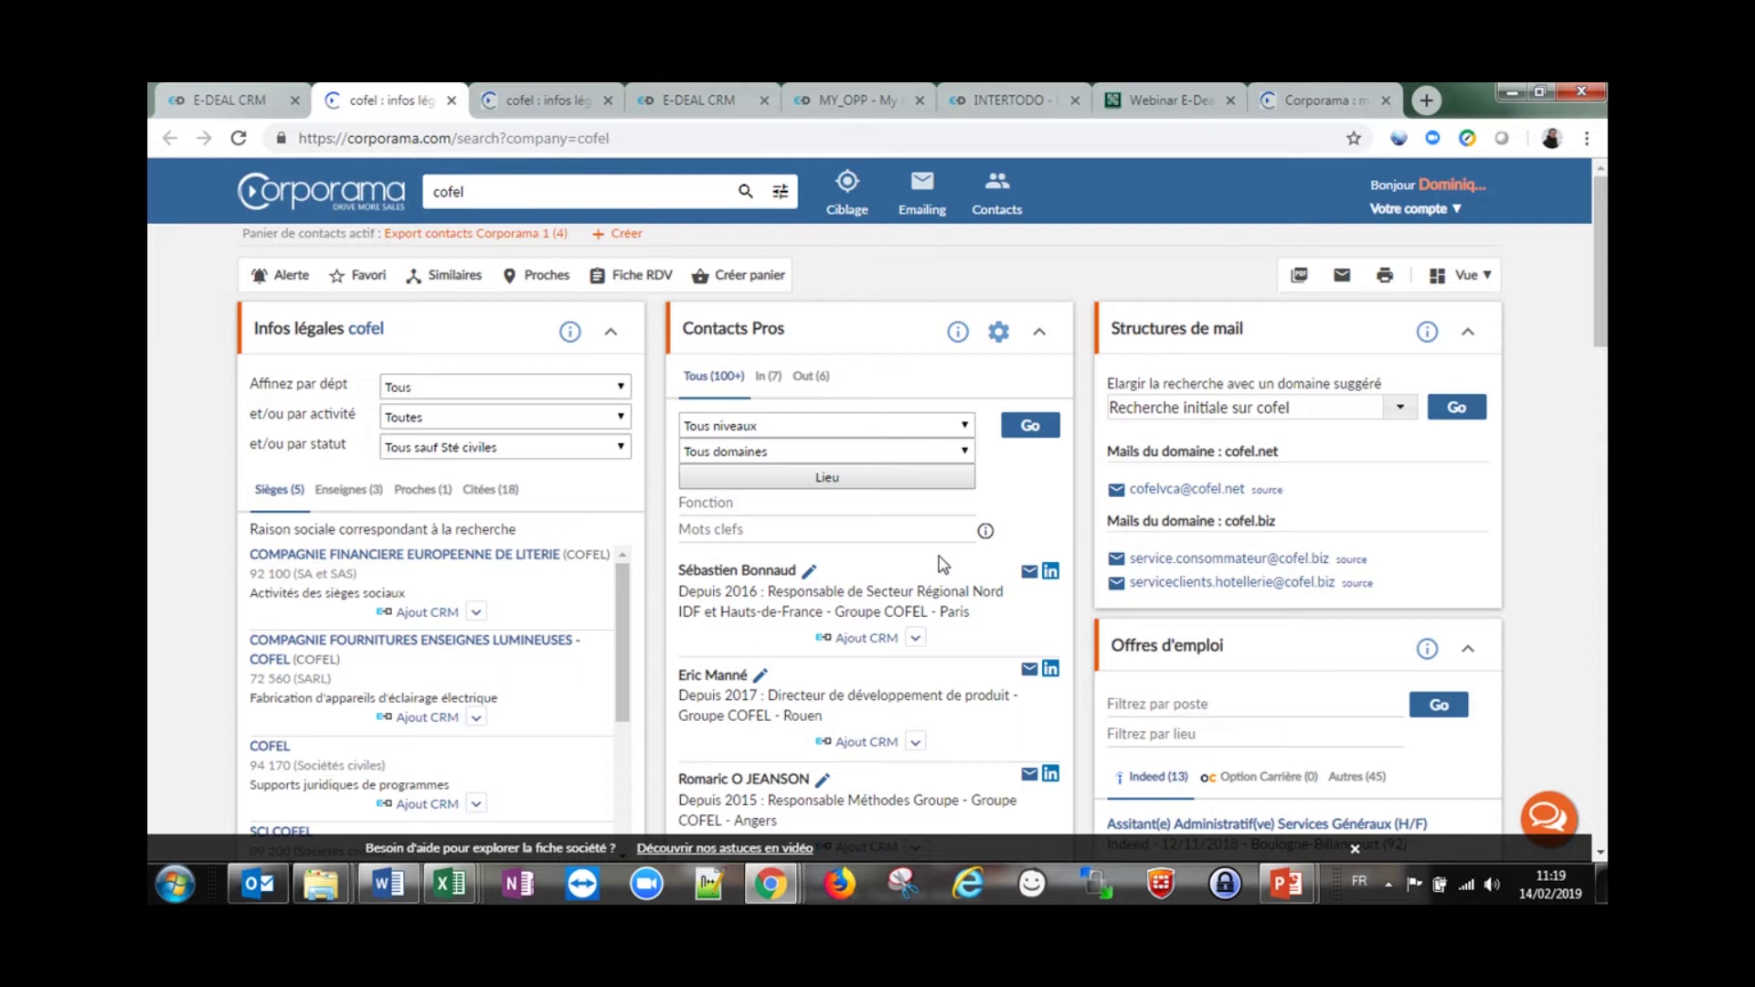
Open the legal details of COMPAGNIE FINANCIERE EUROPEENNE DE LITERIE and examine its finances, events, keywords, news and documents
left_click(512, 559)
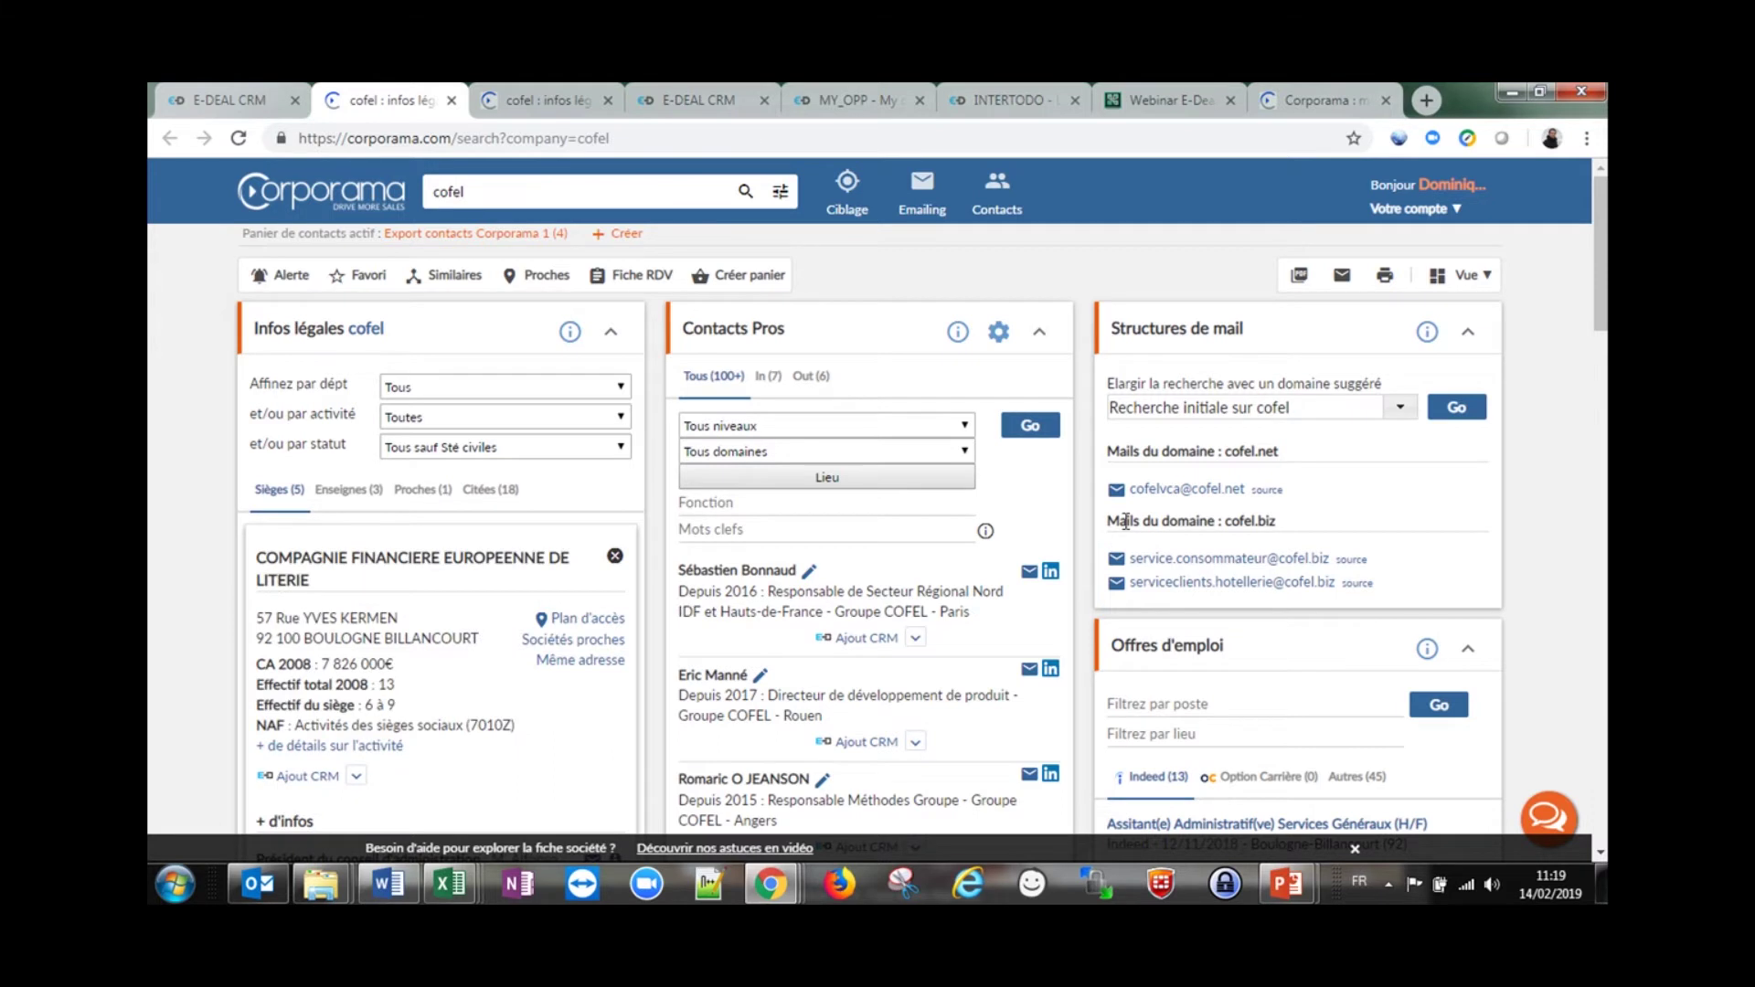
scroll(1107, 514, "down", 1)
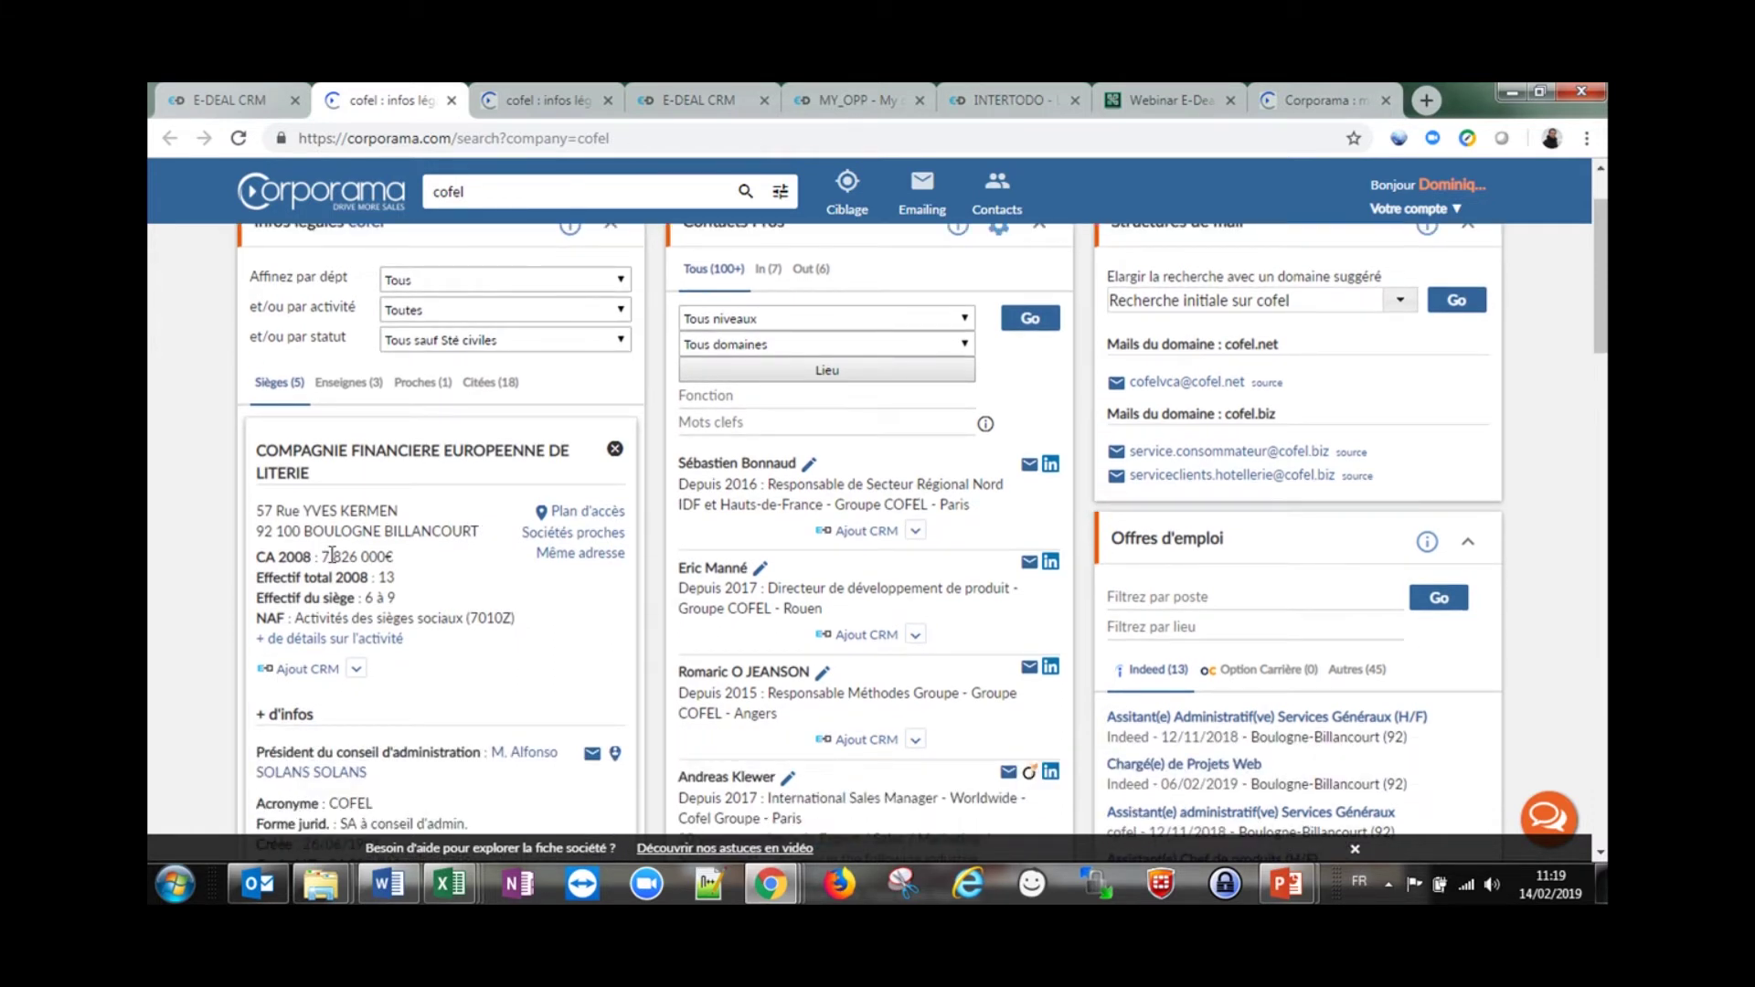
scroll(512, 607, "down", 3)
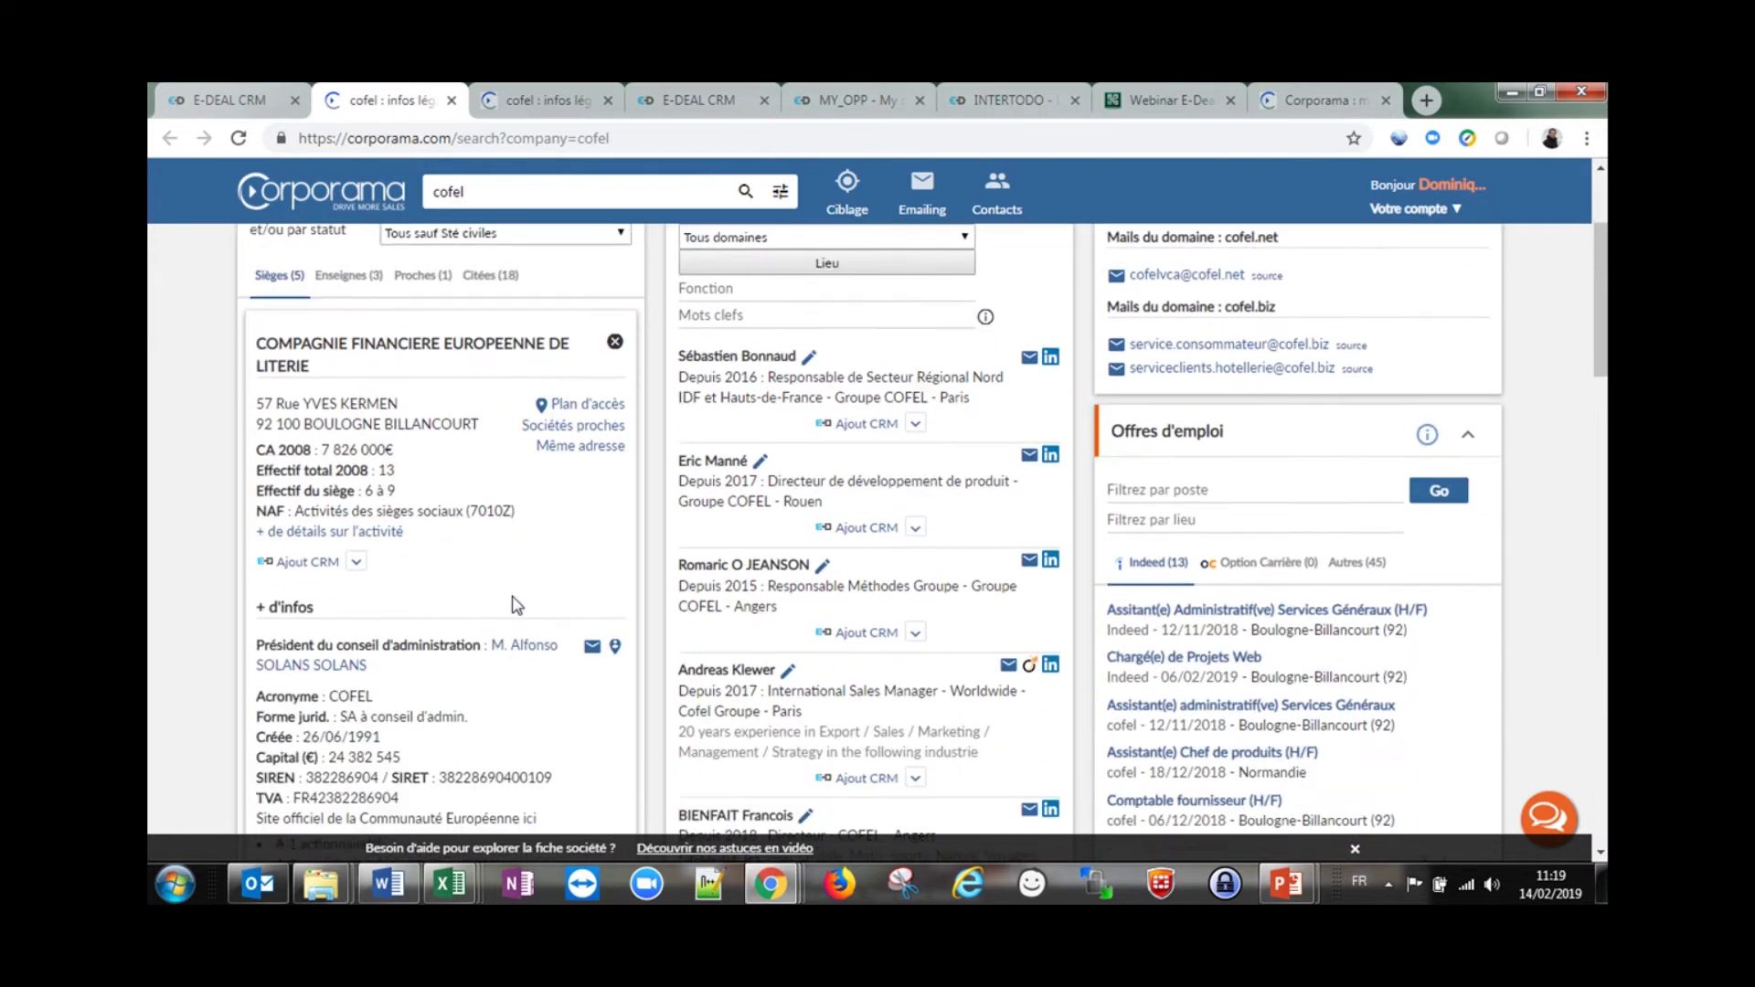
scroll(559, 572, "down", 1)
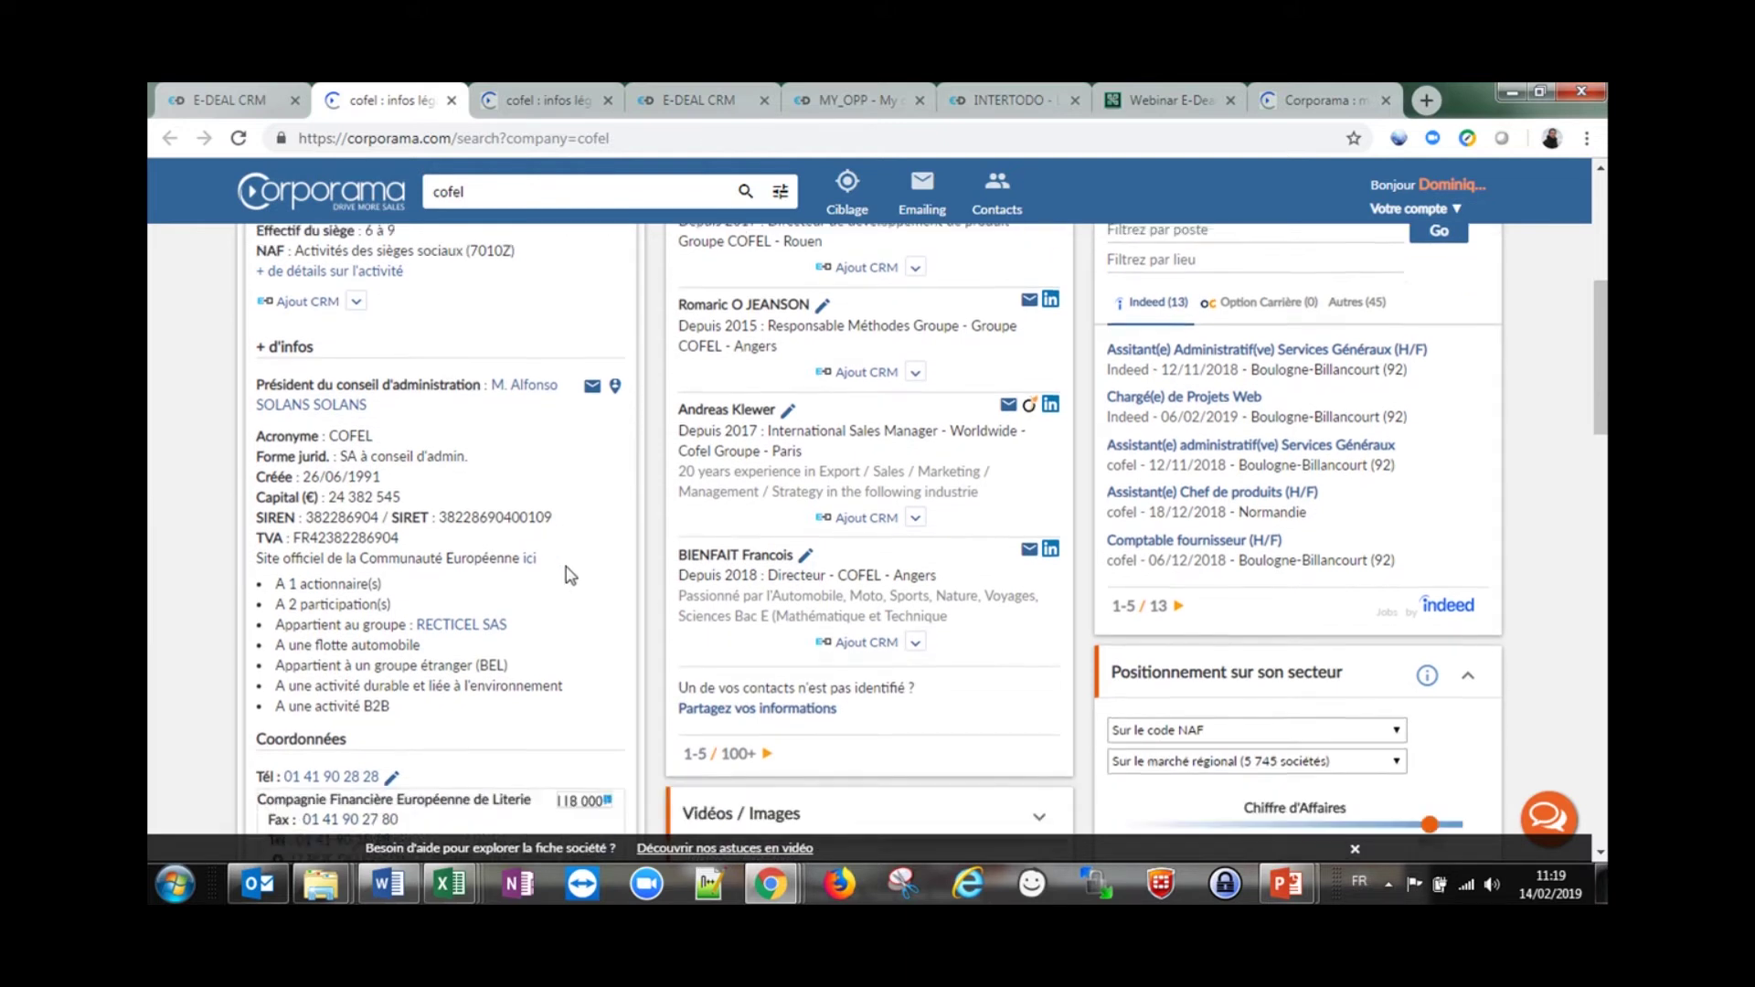
scroll(505, 552, "down", 3)
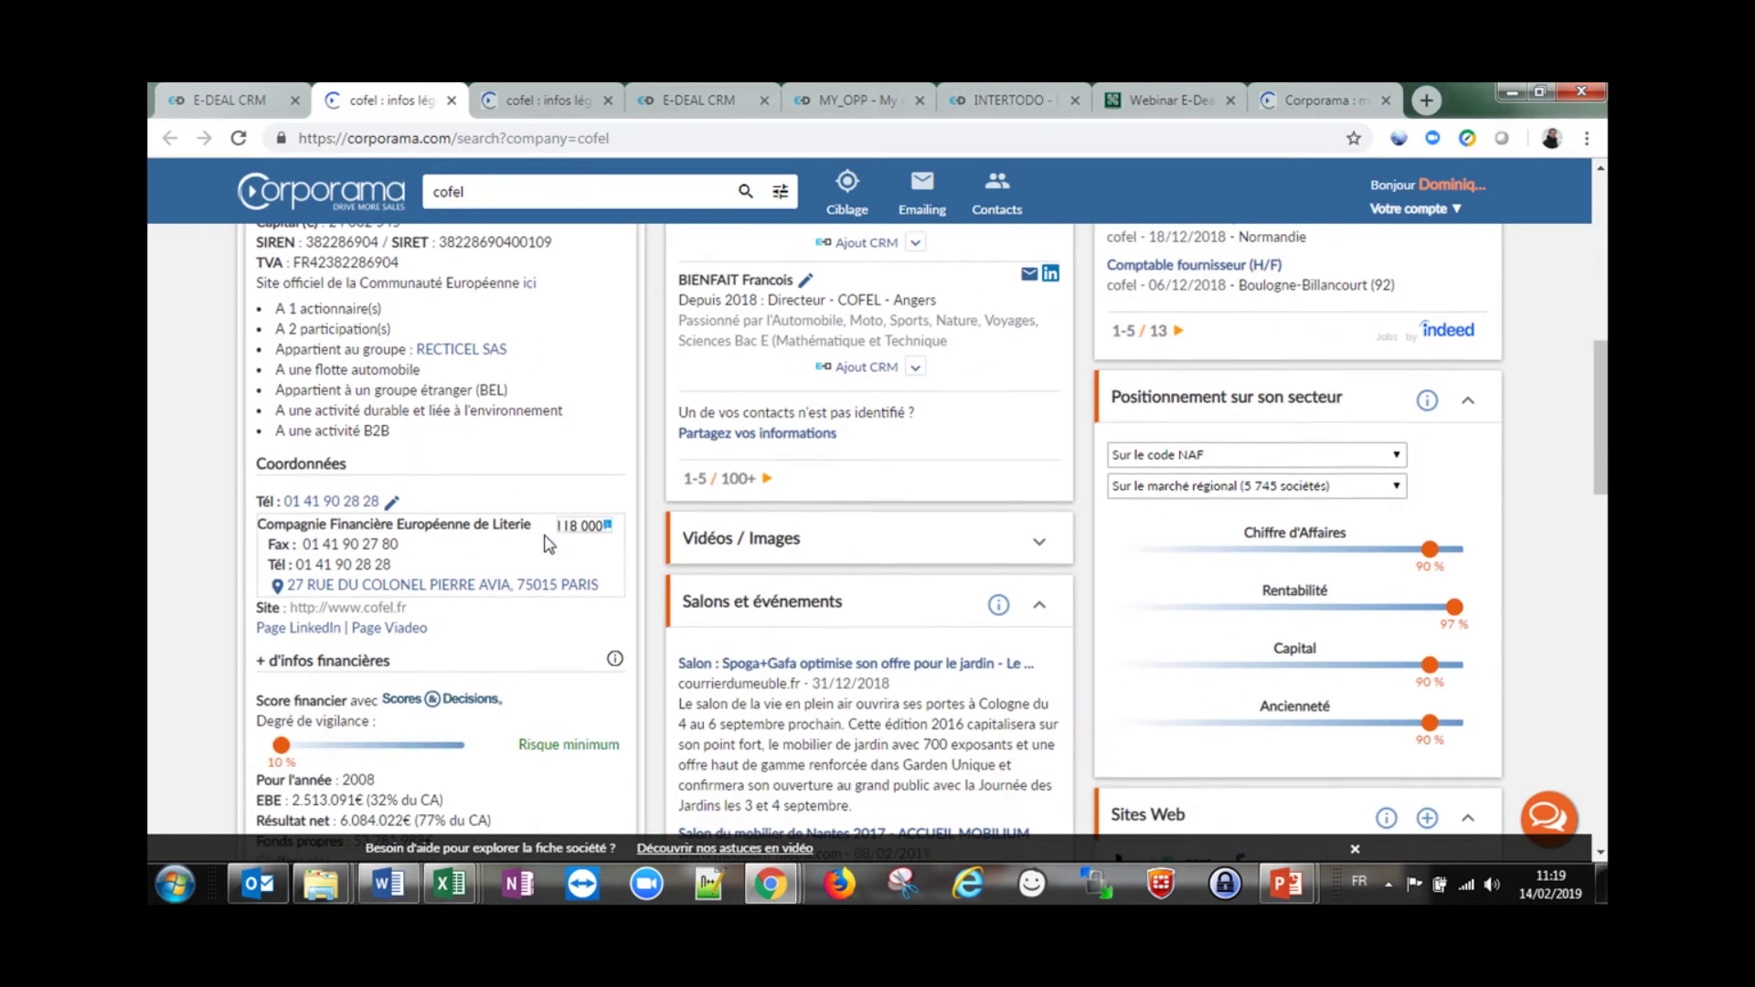
scroll(559, 539, "down", 1)
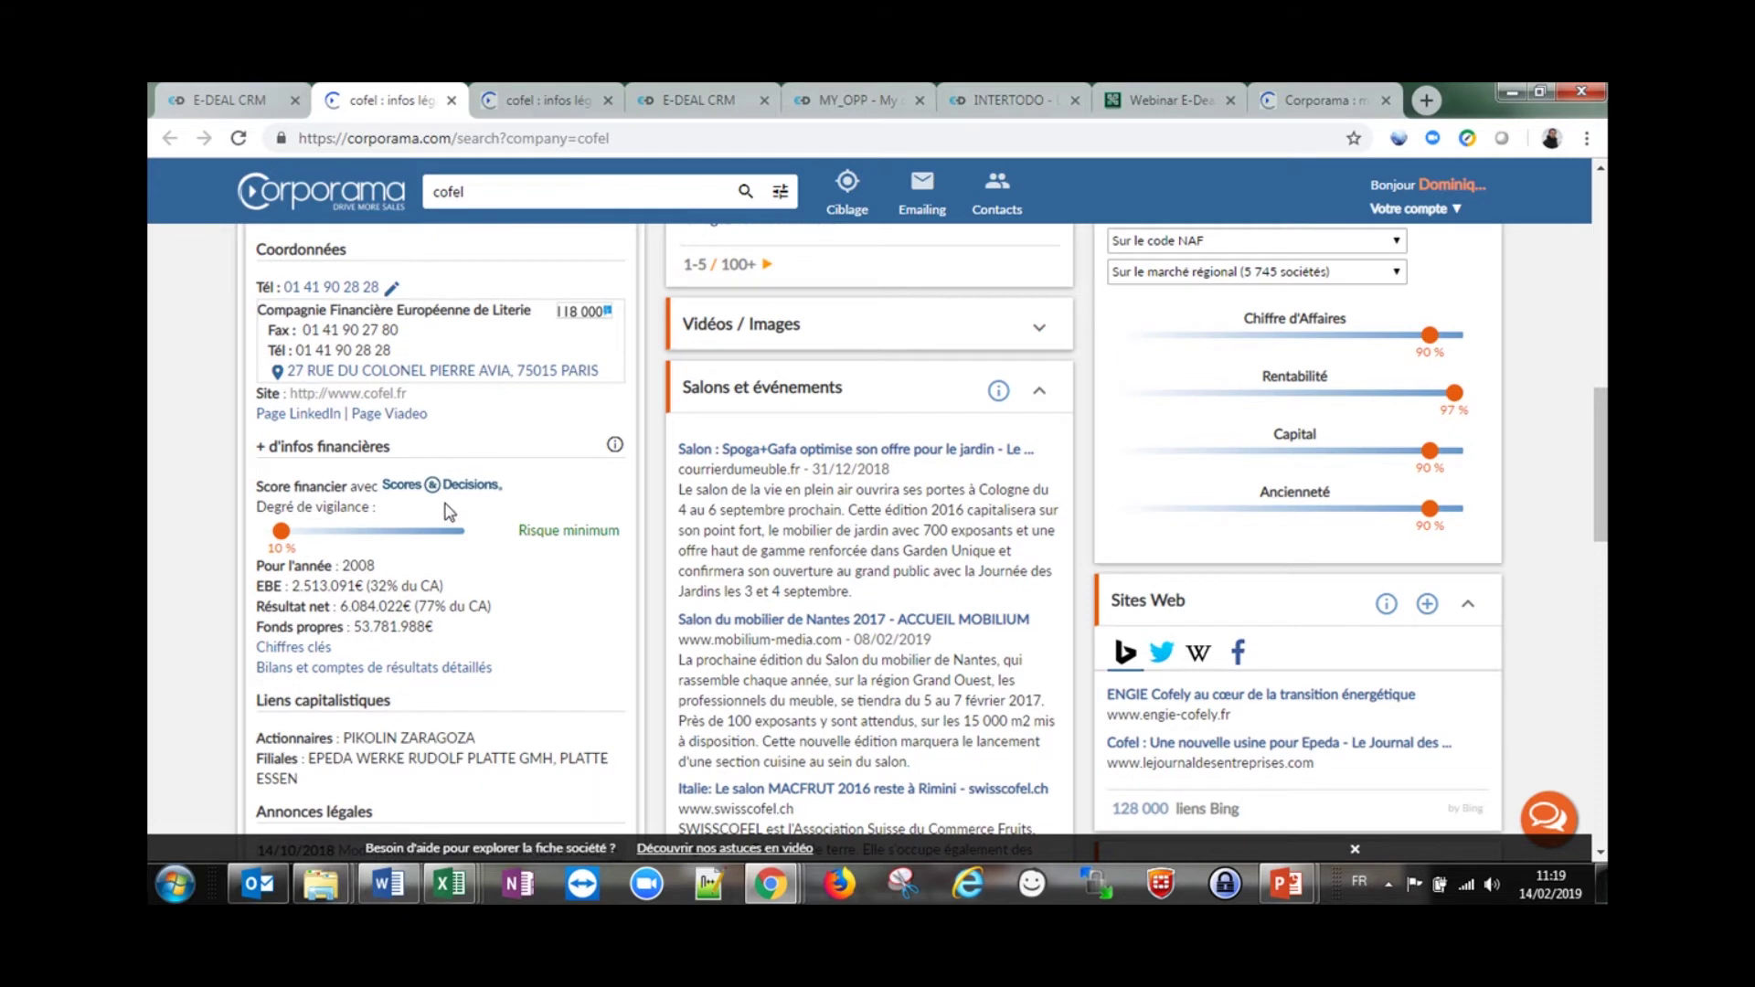
scroll(585, 610, "down", 3)
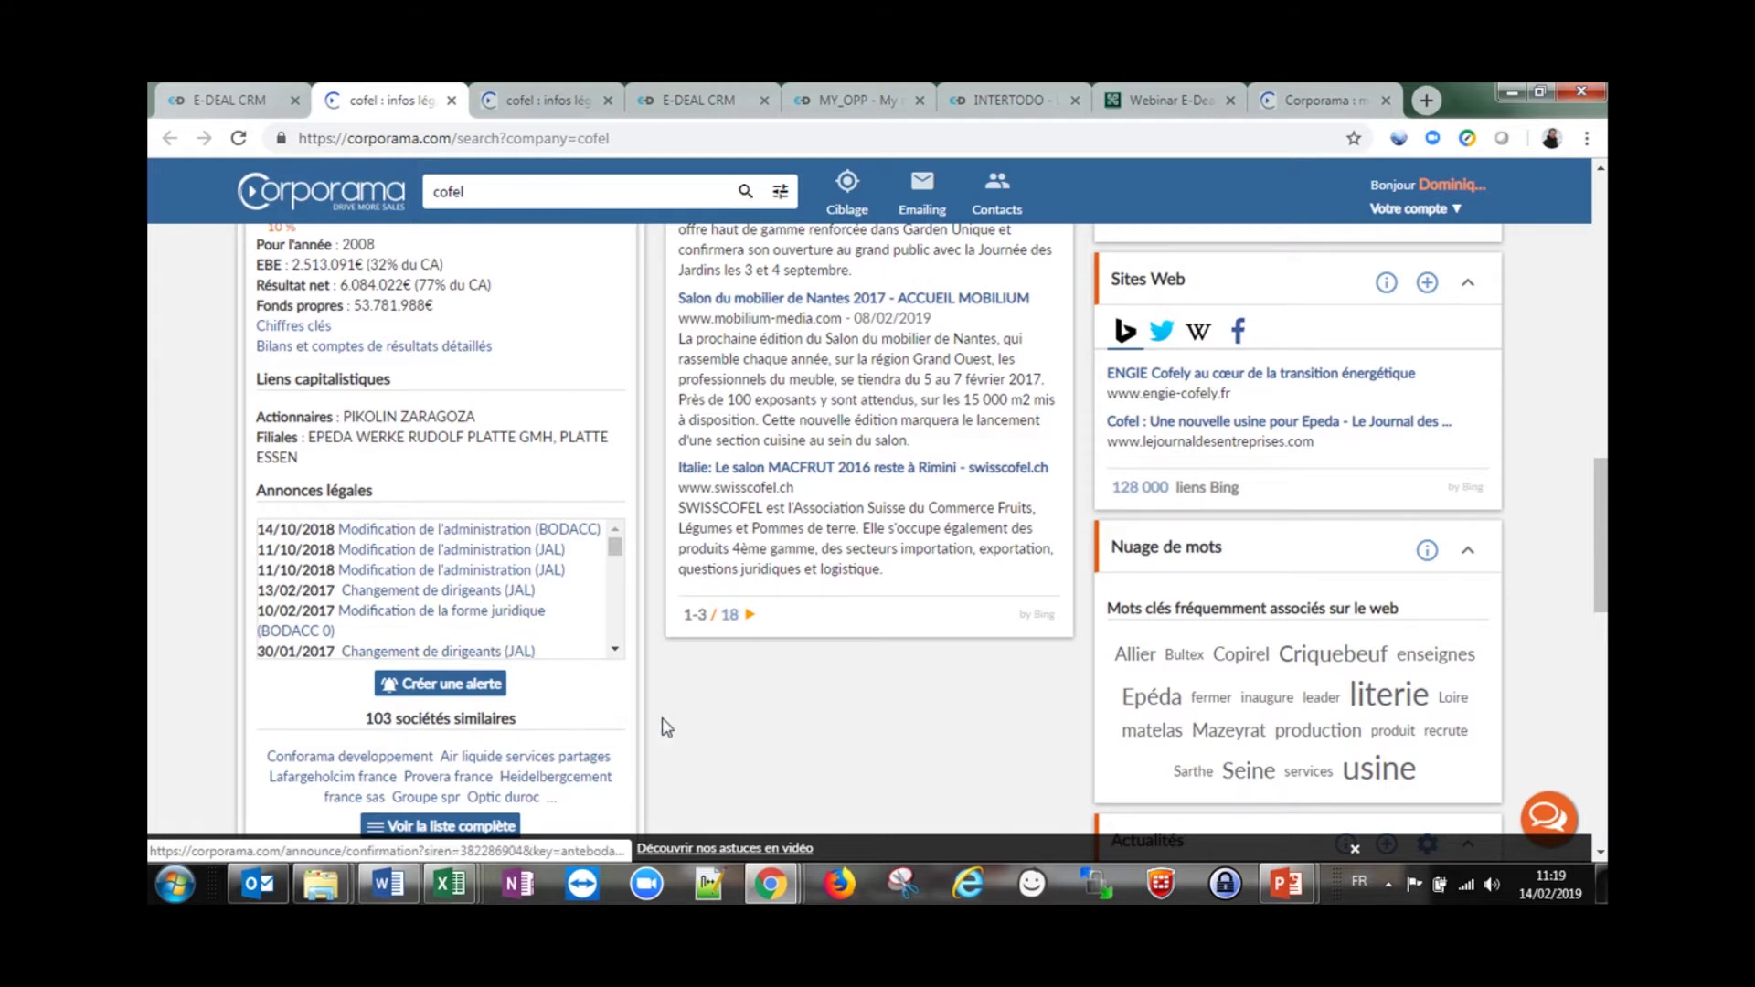
scroll(709, 685, "down", 2)
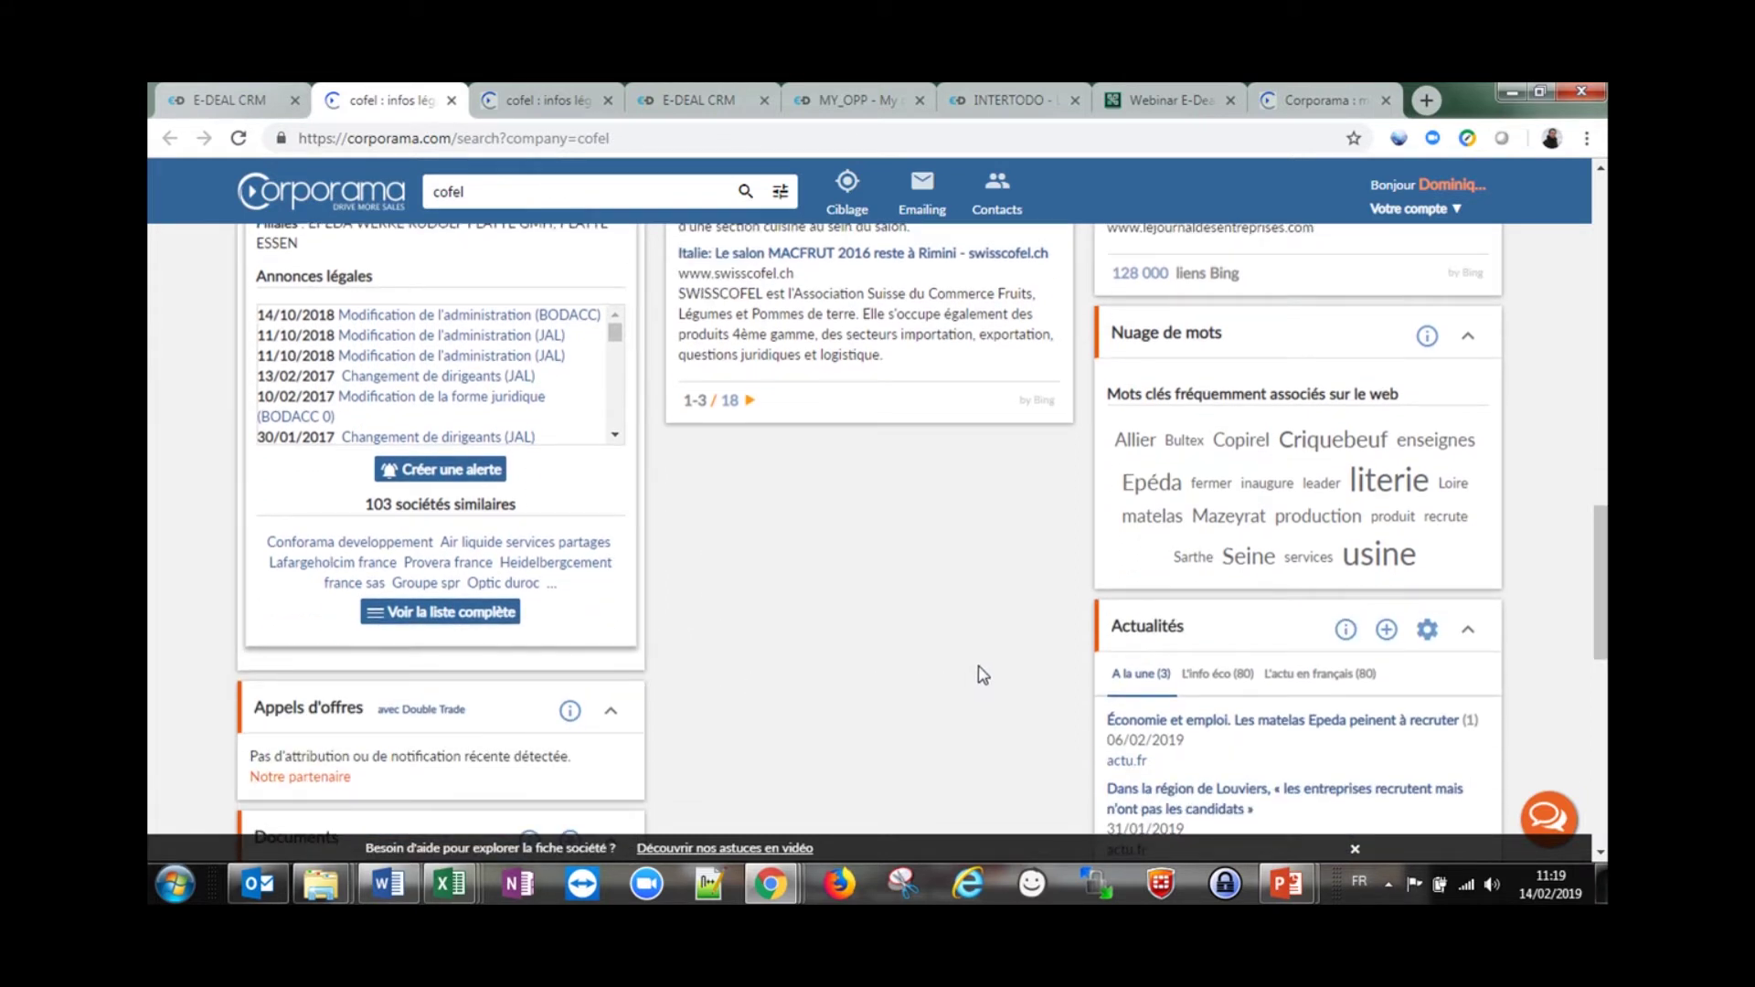
scroll(1030, 675, "down", 2)
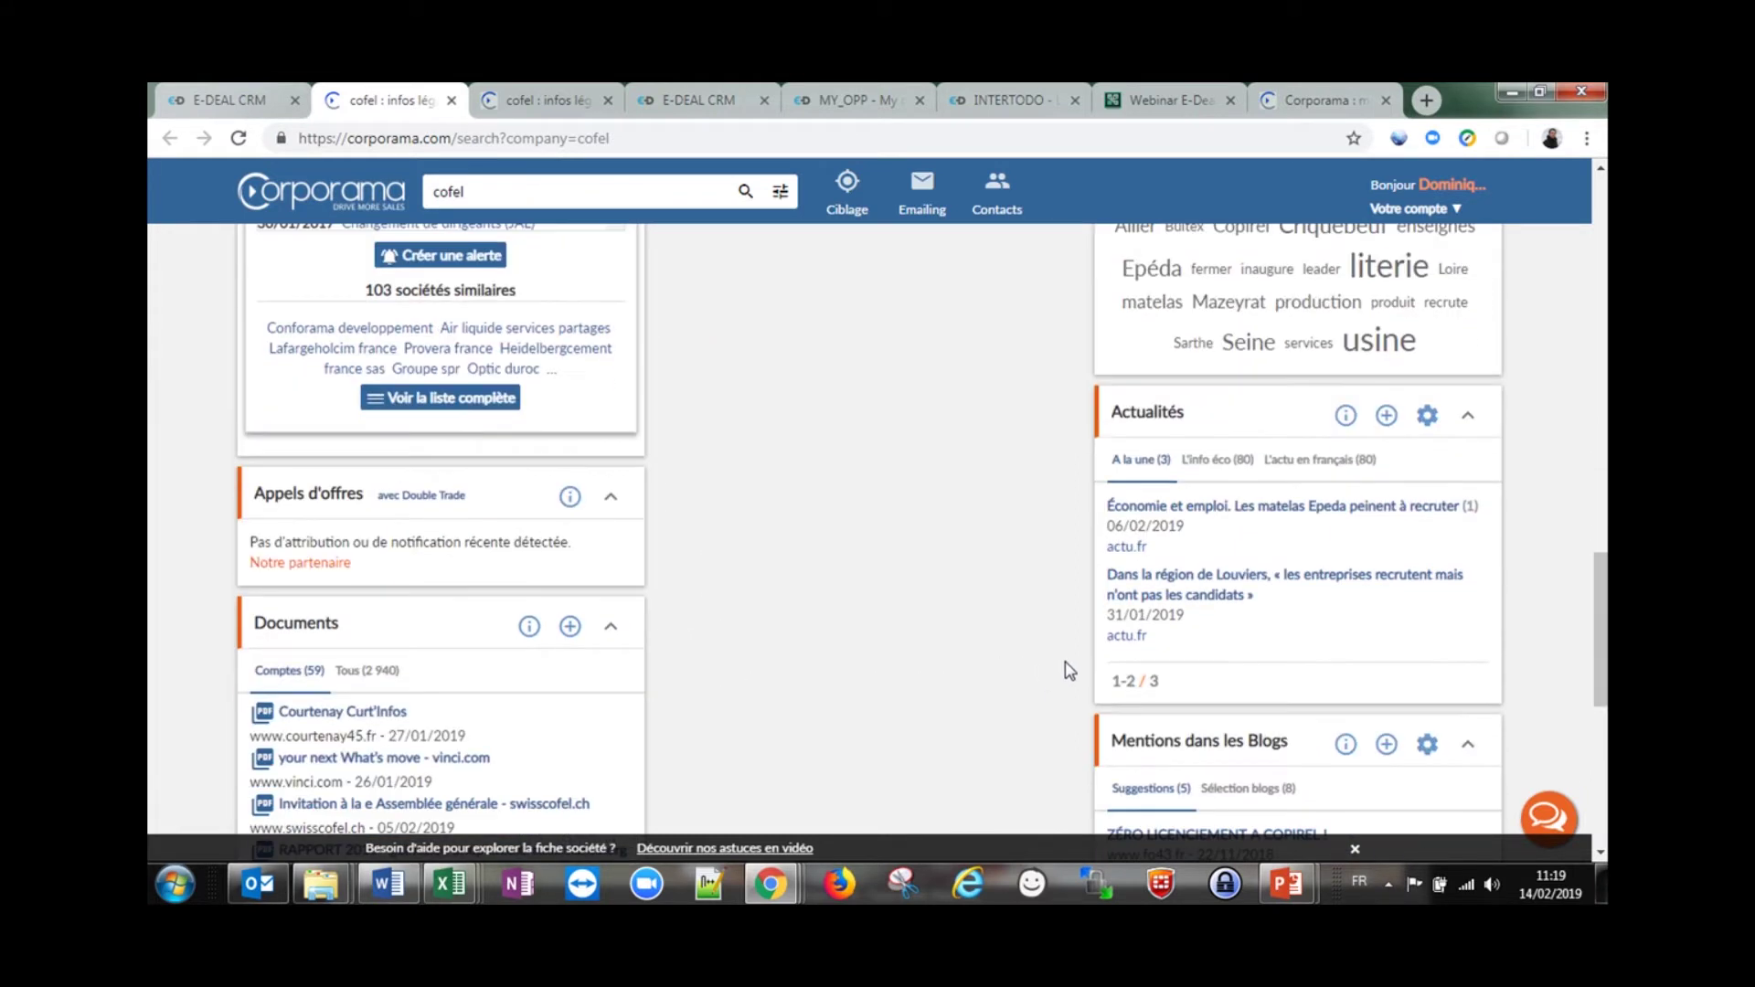
scroll(1380, 603, "up", 3)
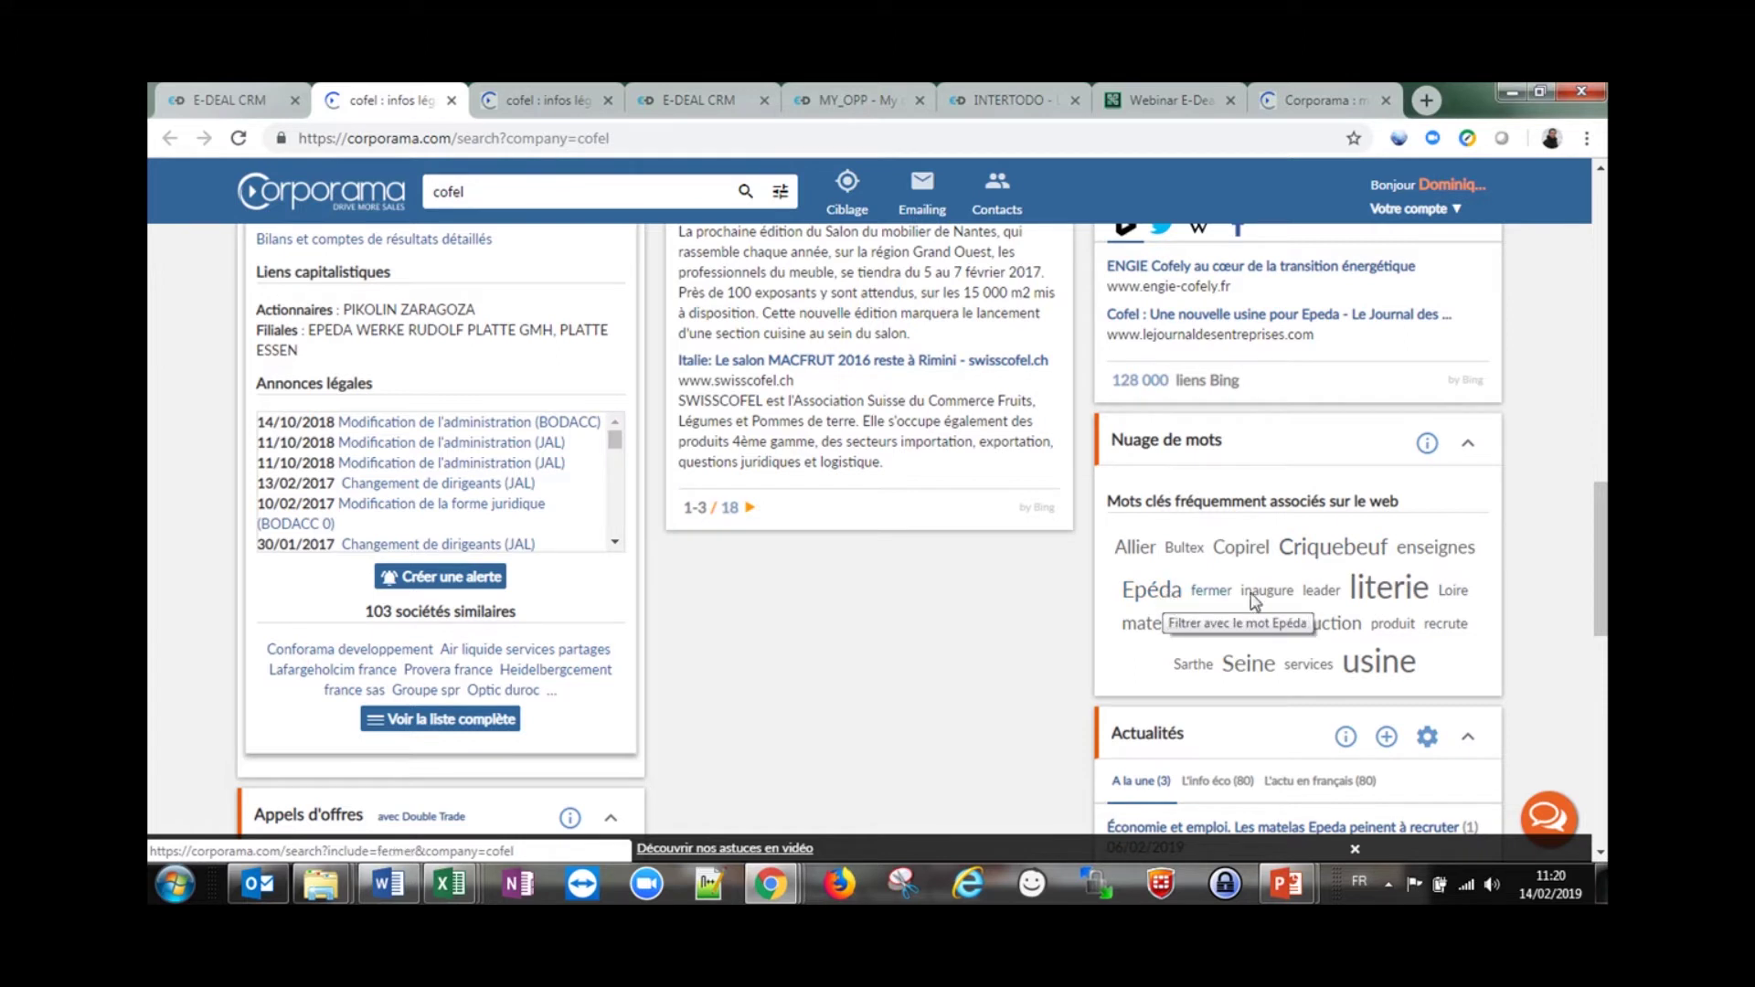
scroll(1423, 670, "down", 6)
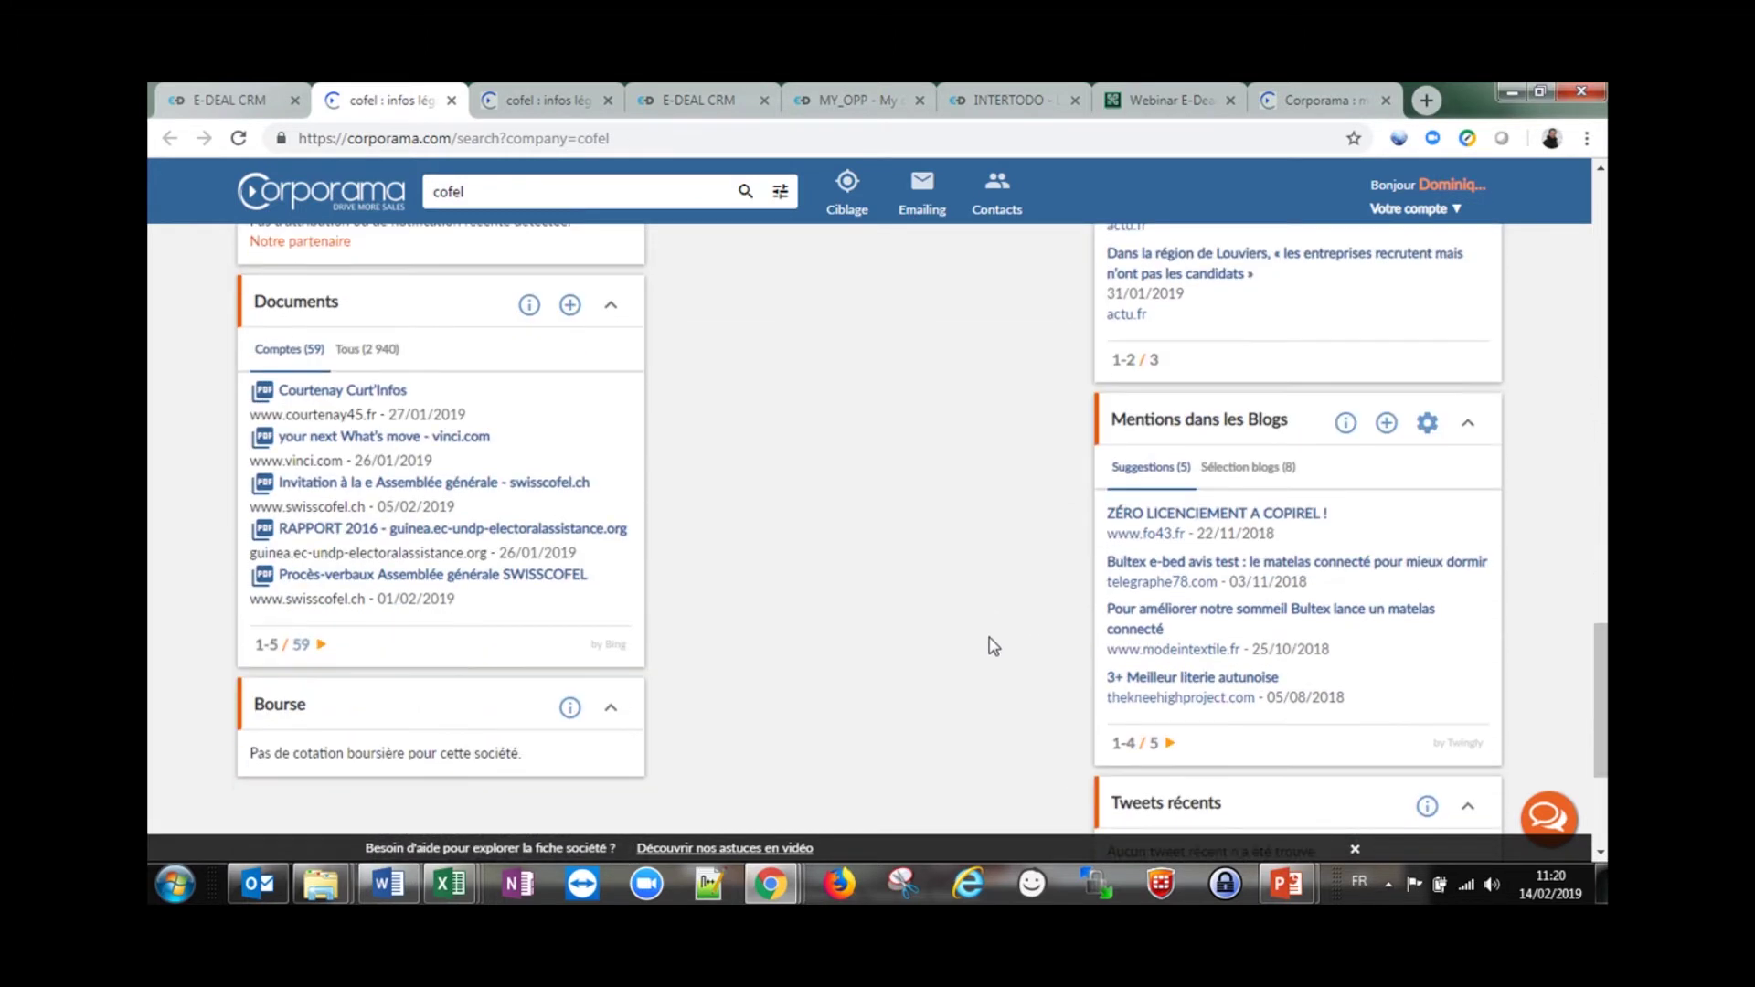
scroll(952, 607, "up", 10)
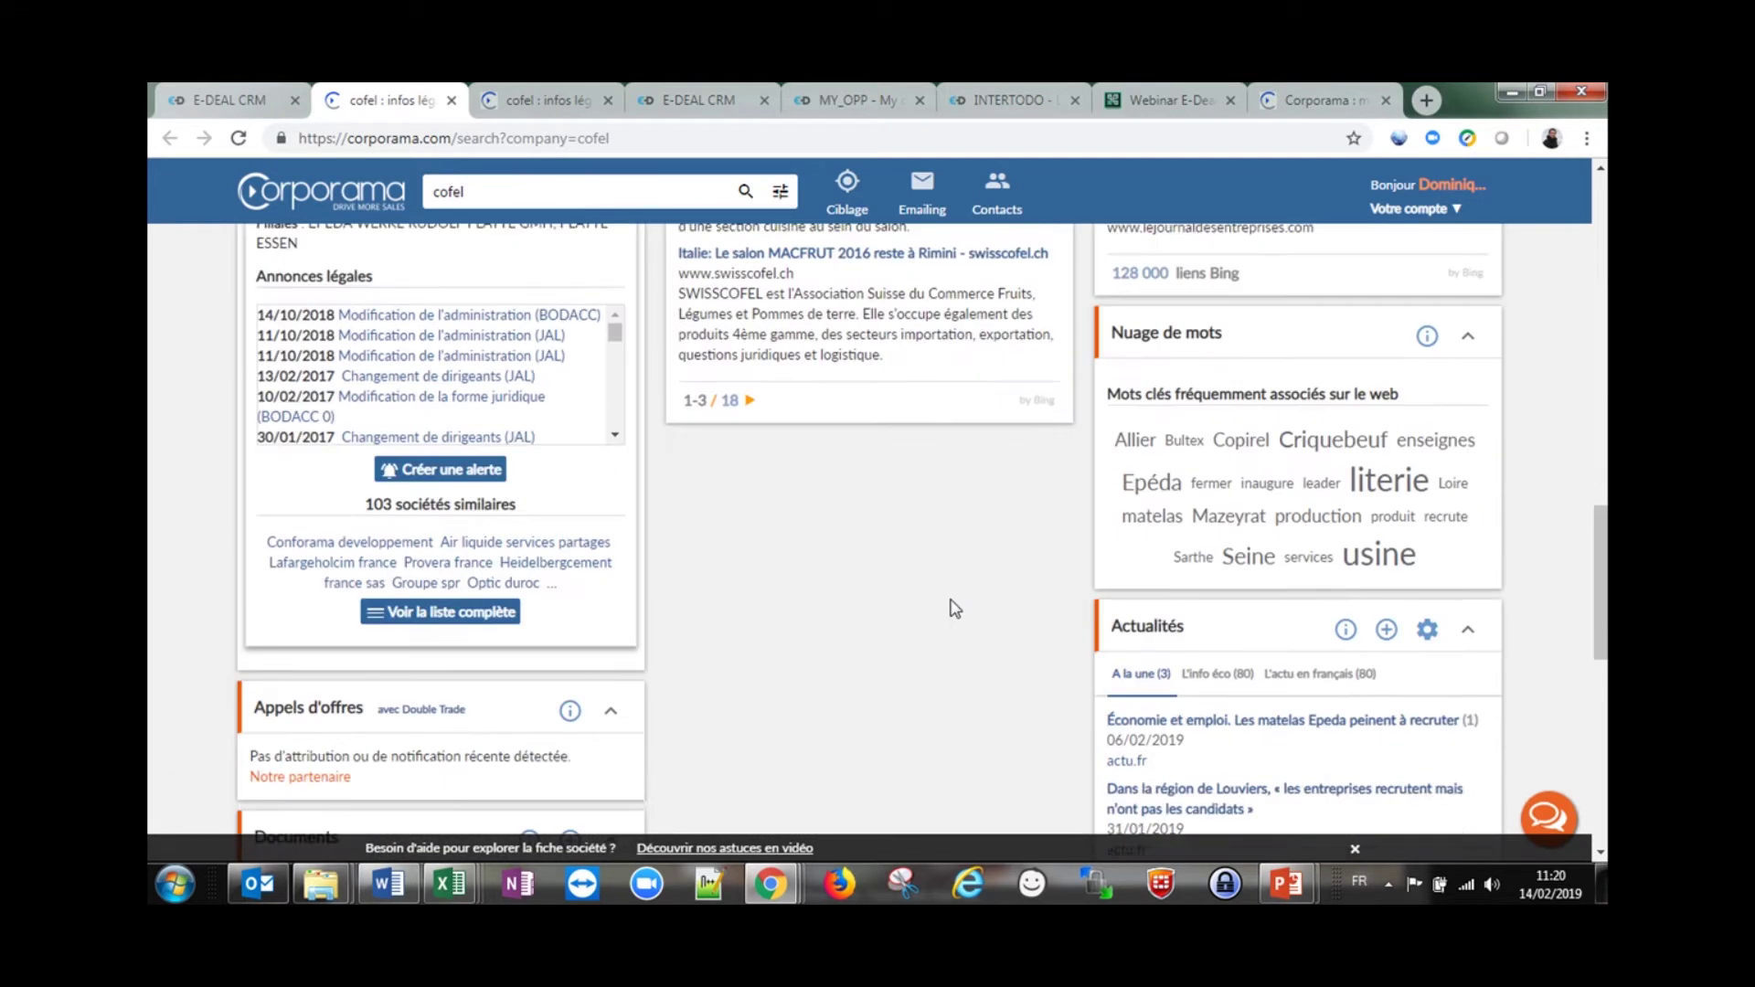
scroll(978, 617, "up", 8)
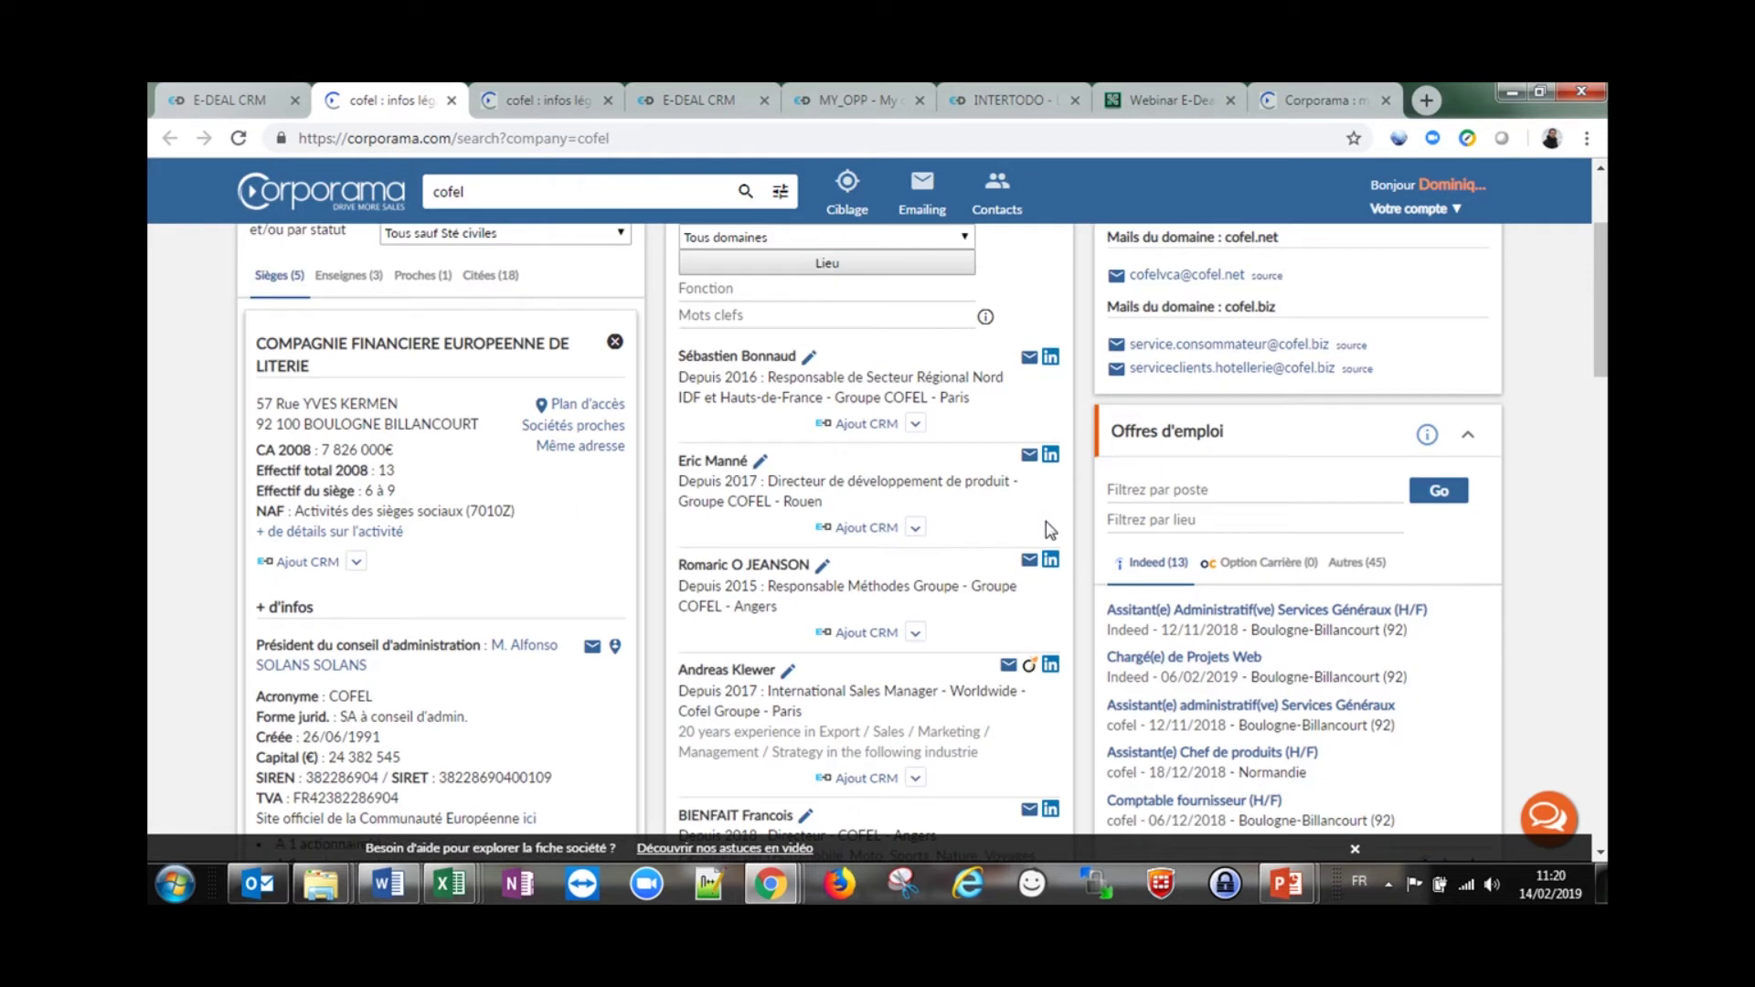
scroll(920, 624, "up", 3)
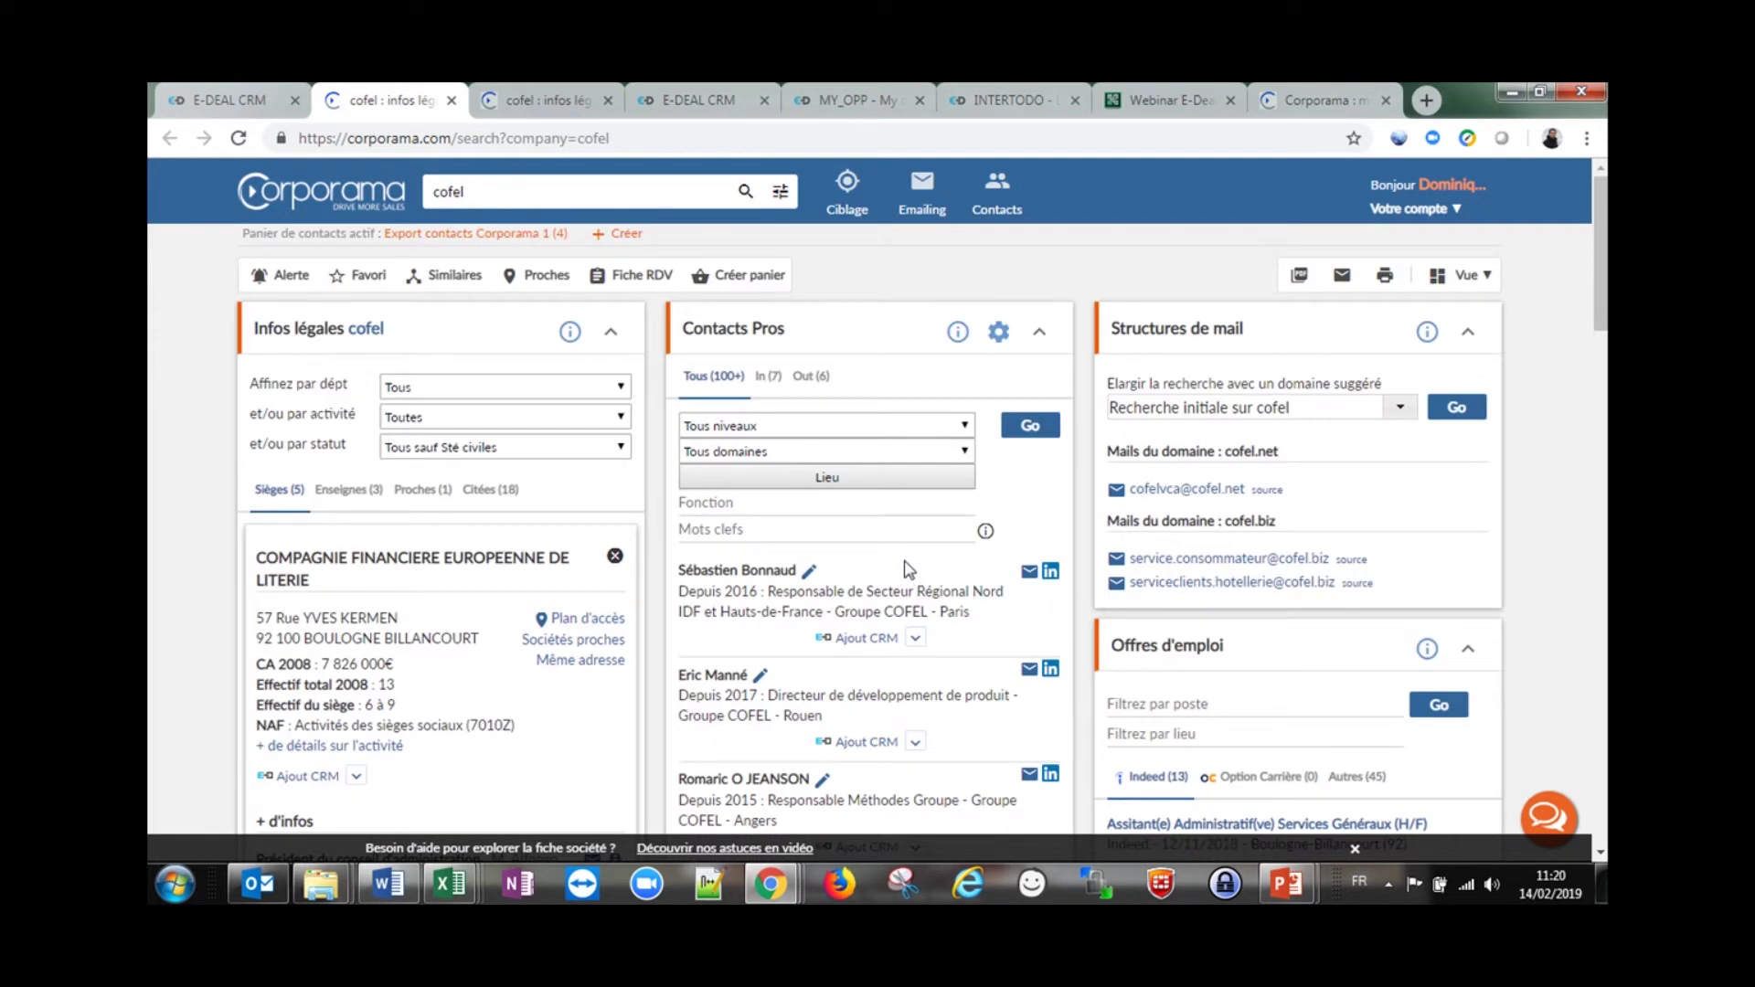
View the domains available for filtering the professional contacts
scroll(908, 570, "down", 1)
left_click(966, 346)
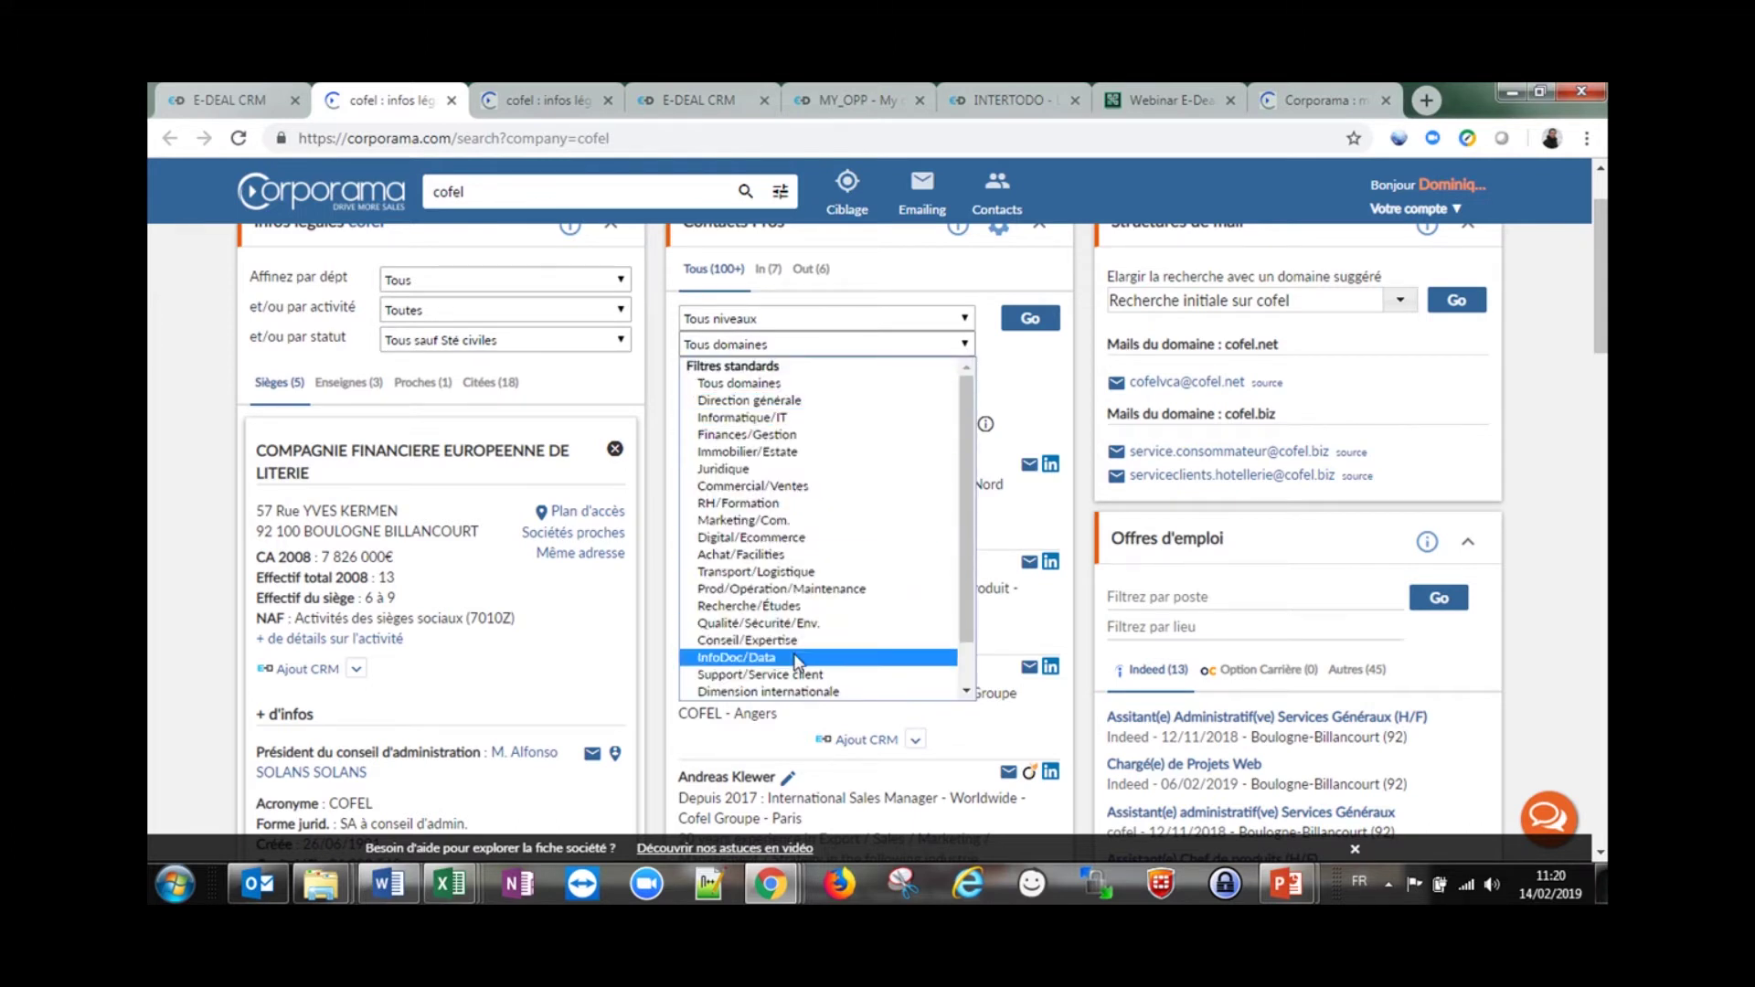
left_click(1024, 430)
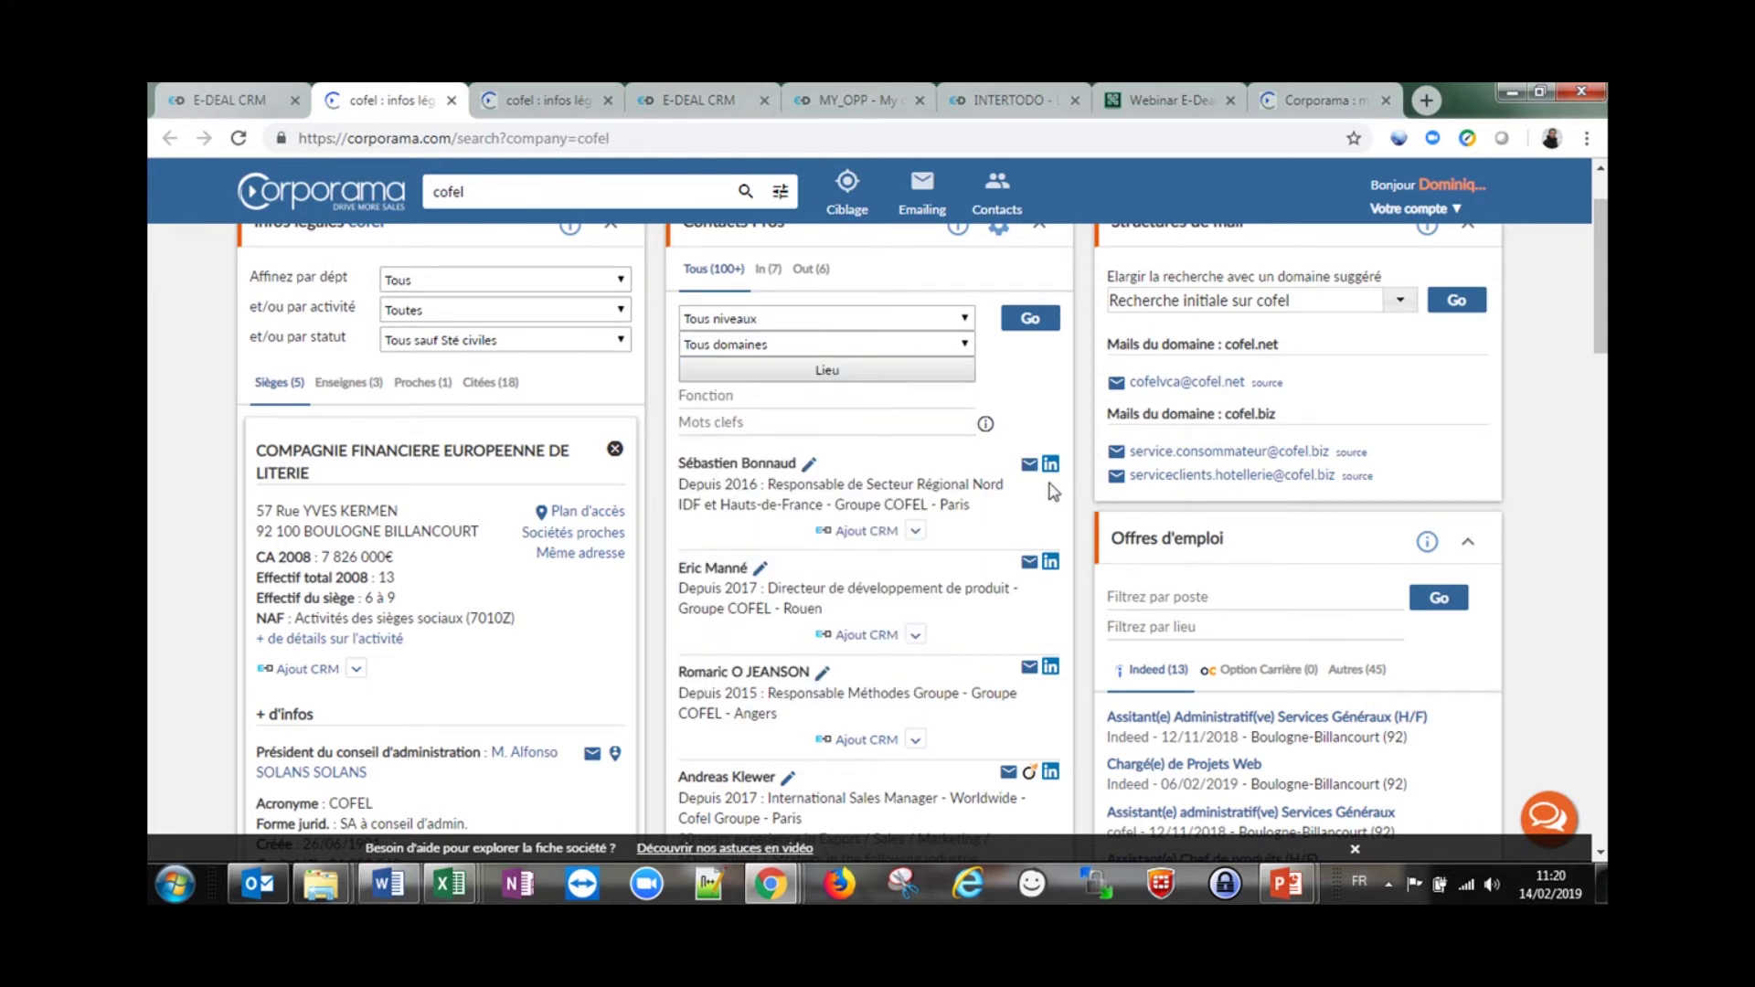
Add the professional contact listed as Directeur at COFEL in Angers to the CRM and confirm the addition
scroll(1051, 494, "down", 3)
scroll(1008, 645, "down", 1)
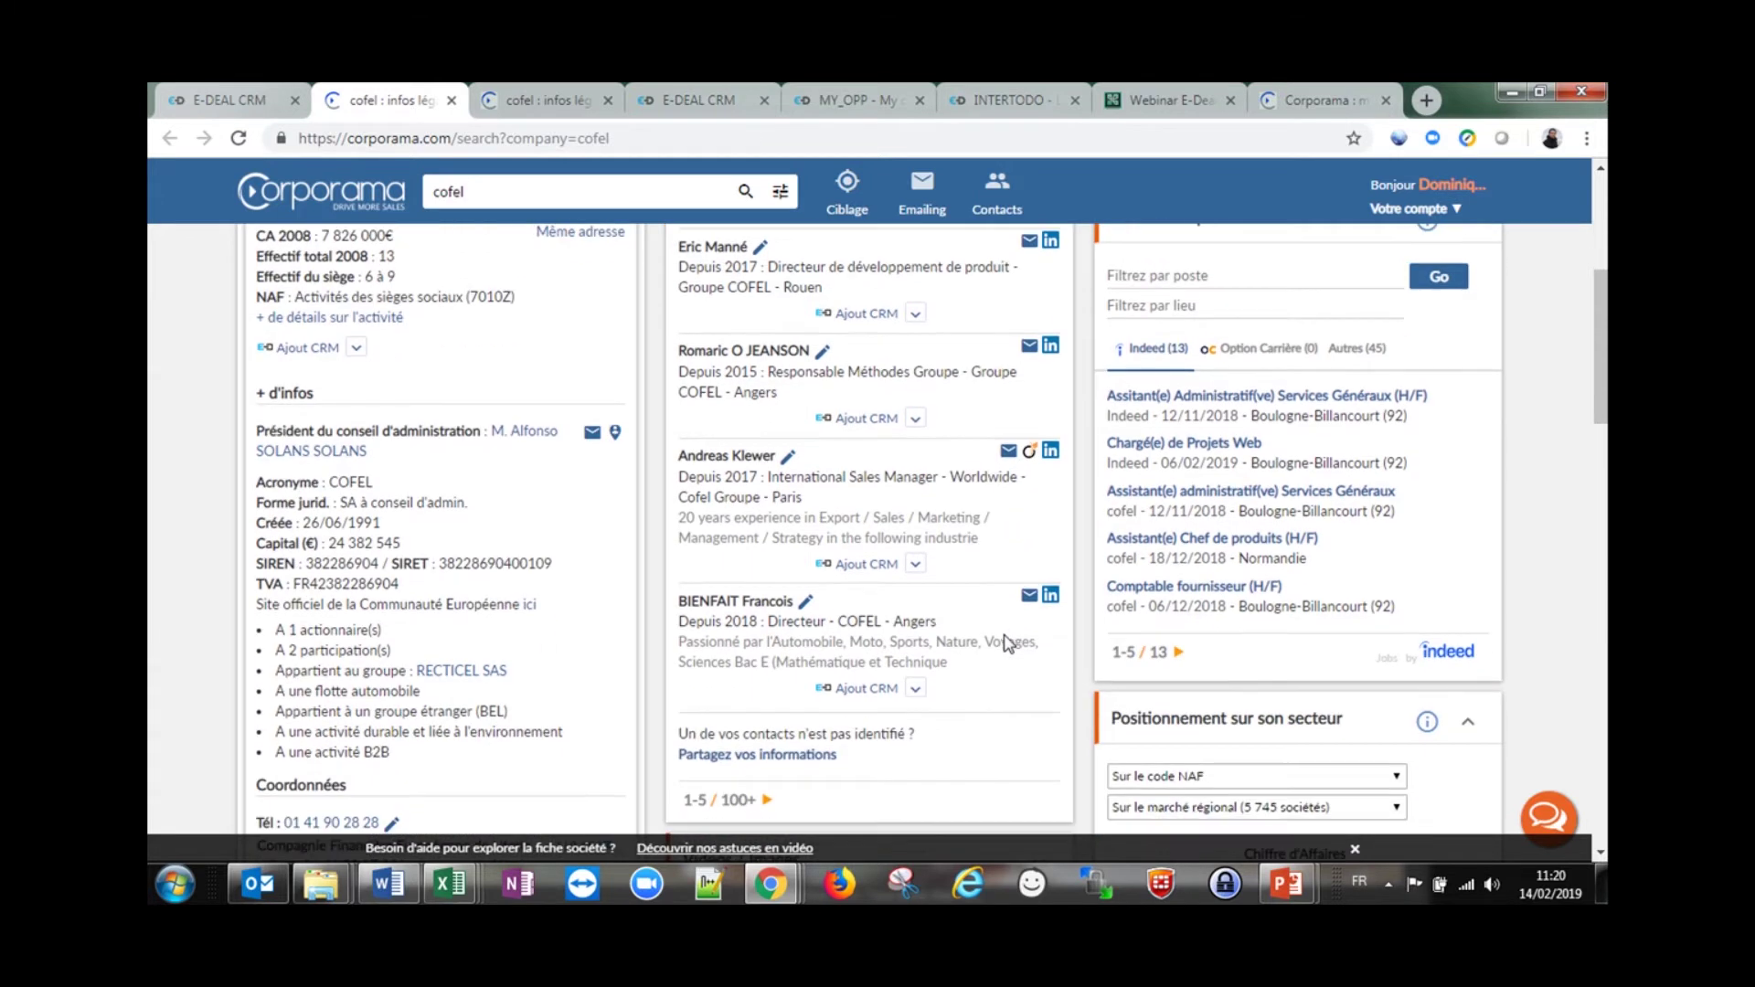
scroll(991, 642, "up", 1)
scroll(994, 651, "up", 1)
scroll(993, 645, "down", 2)
left_click(865, 688)
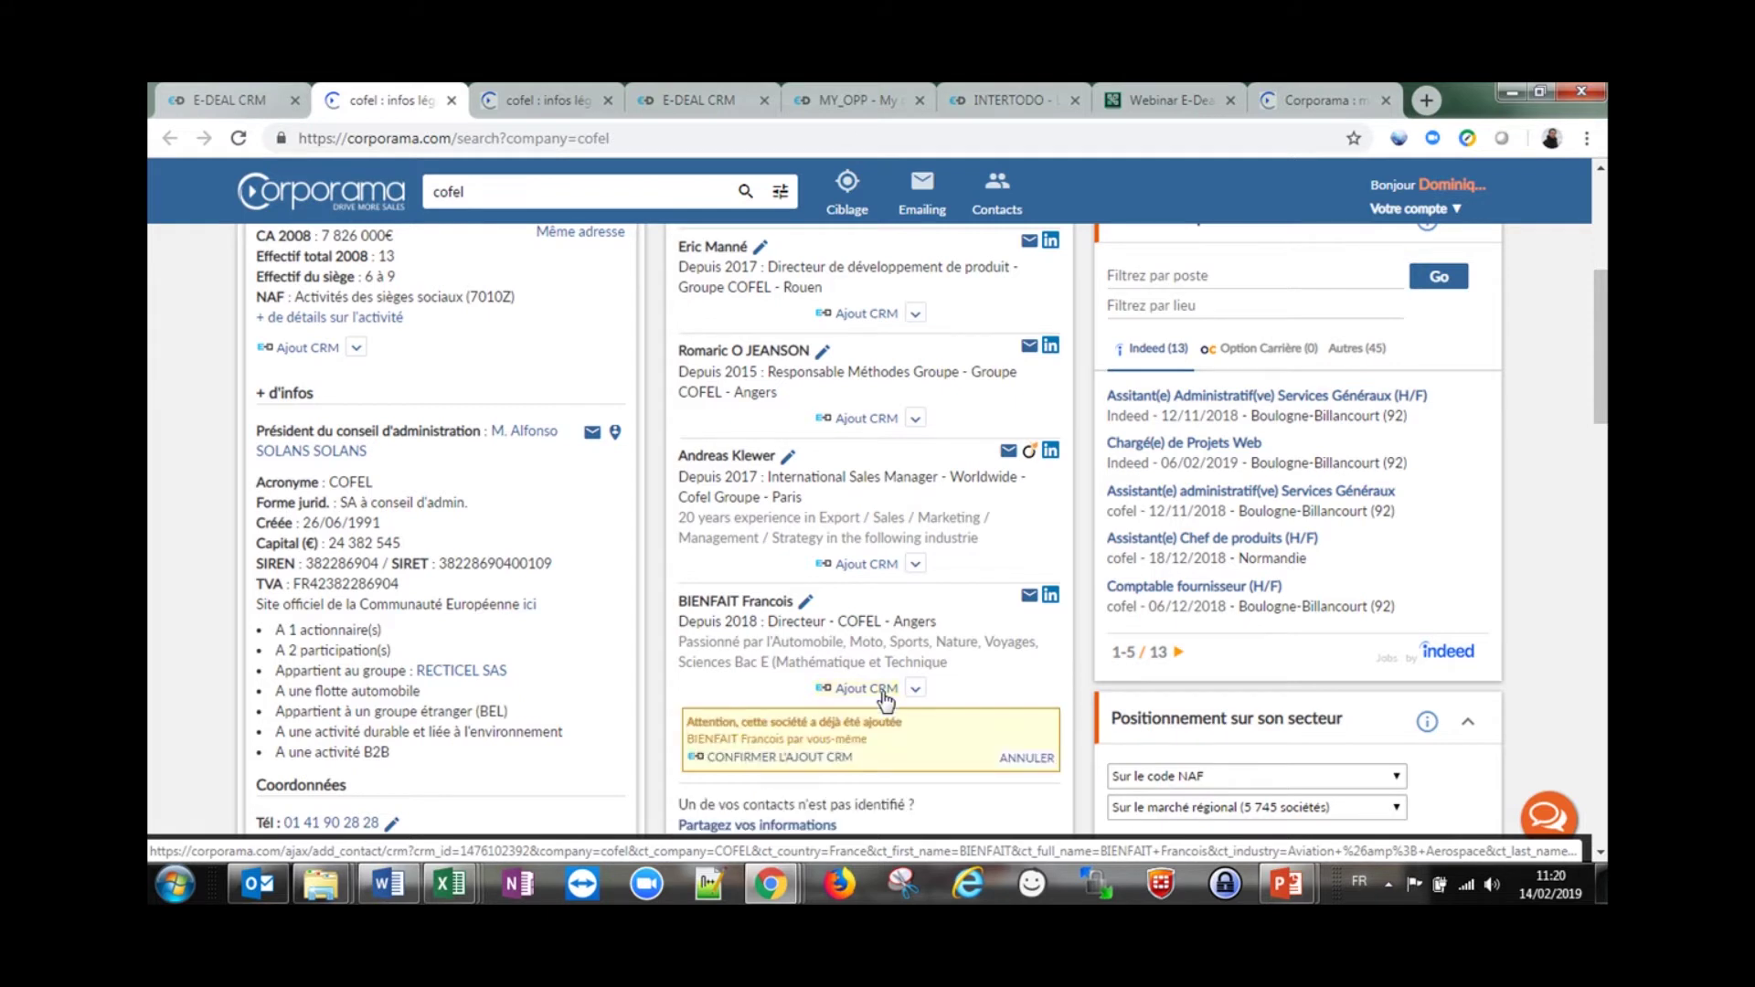
left_click(794, 764)
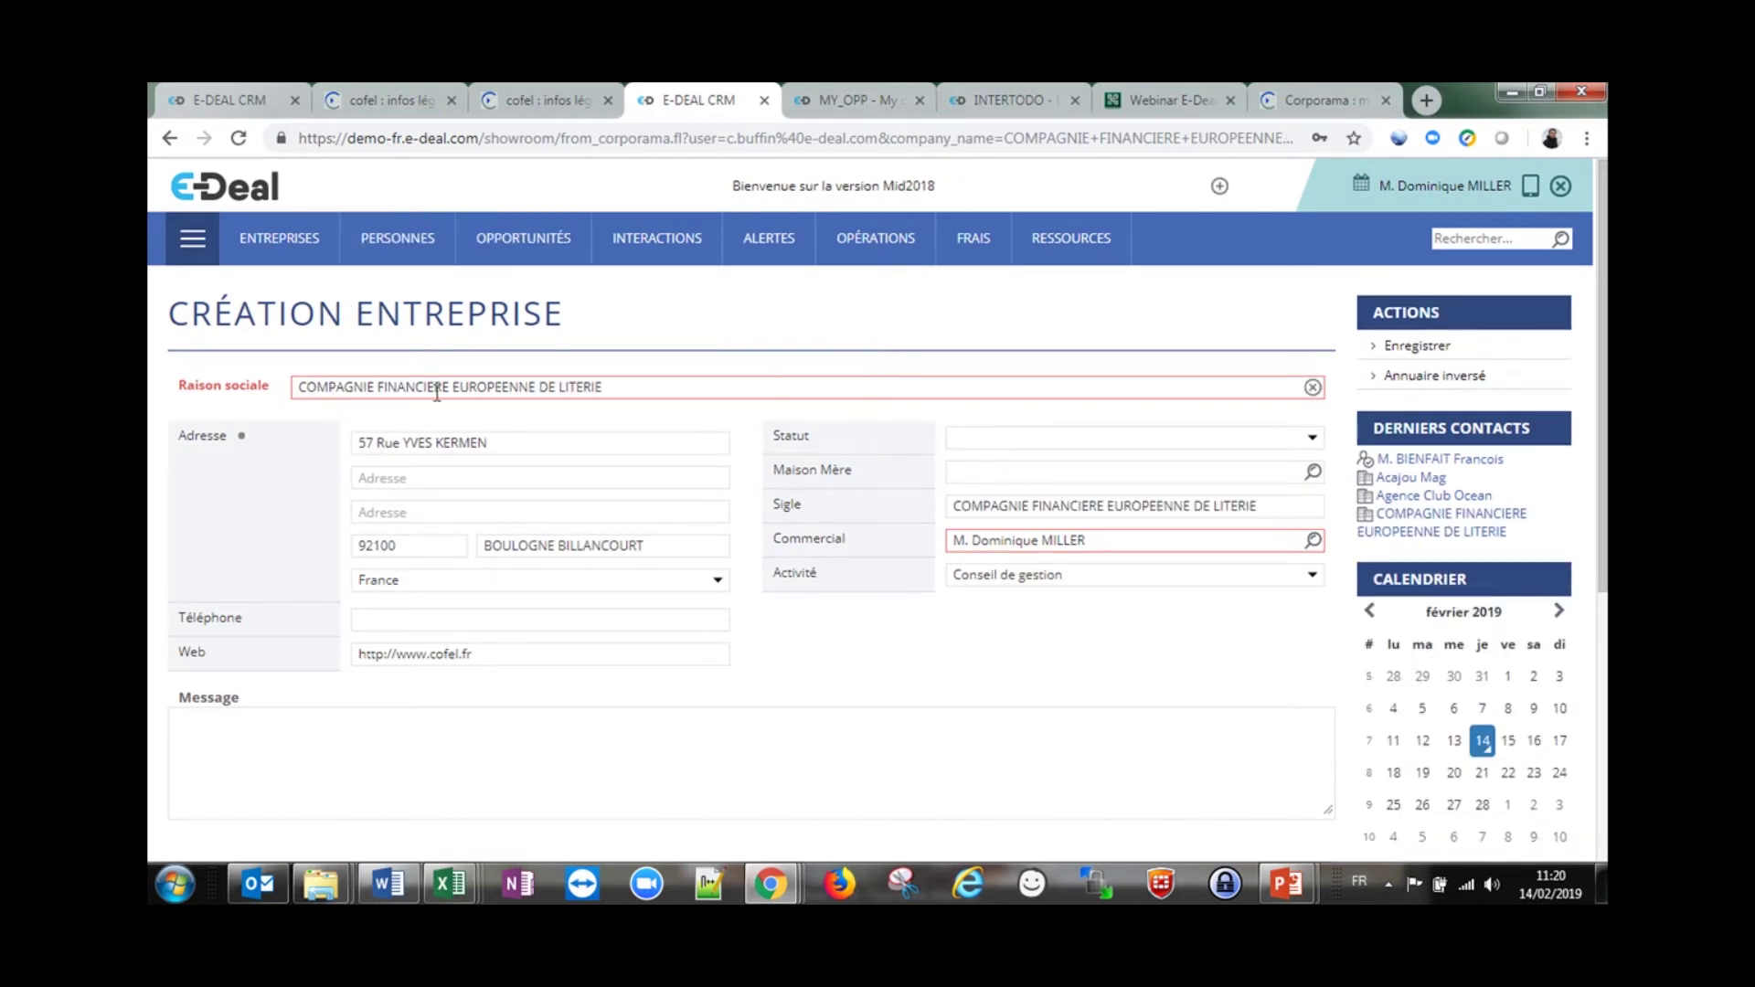
Set the new company's Sigle to COFEL and its Statut to Lead
left_click(1312, 508)
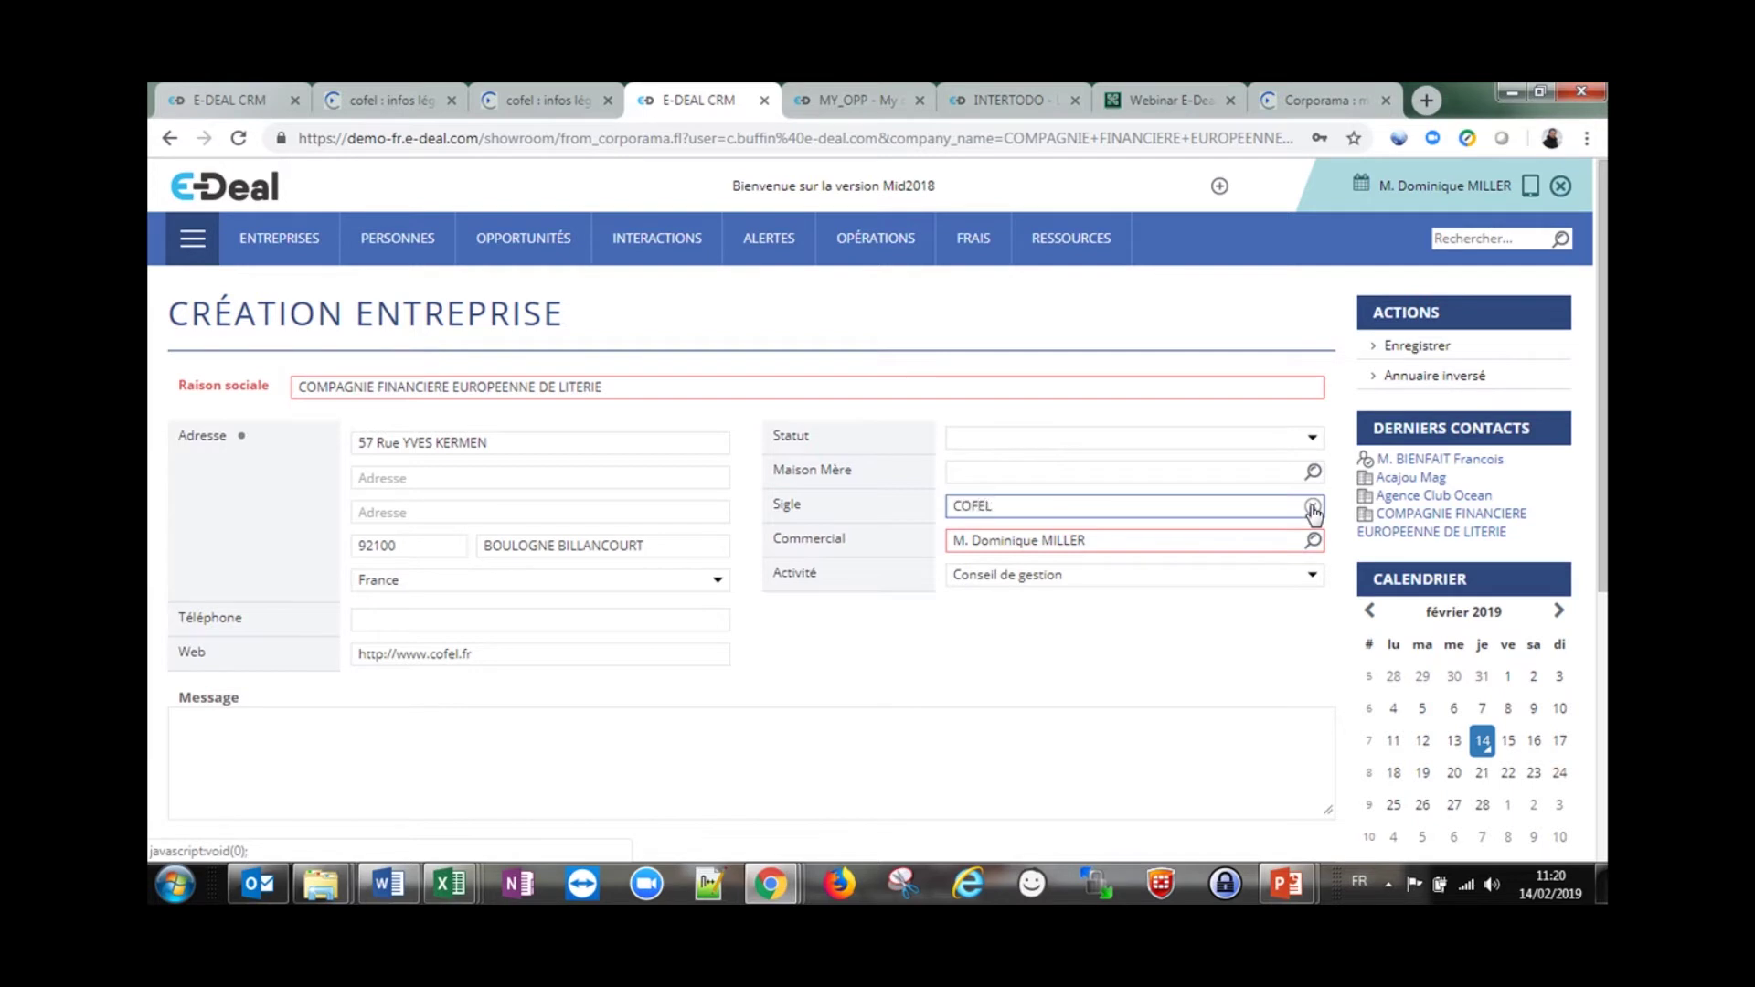
left_click(1180, 436)
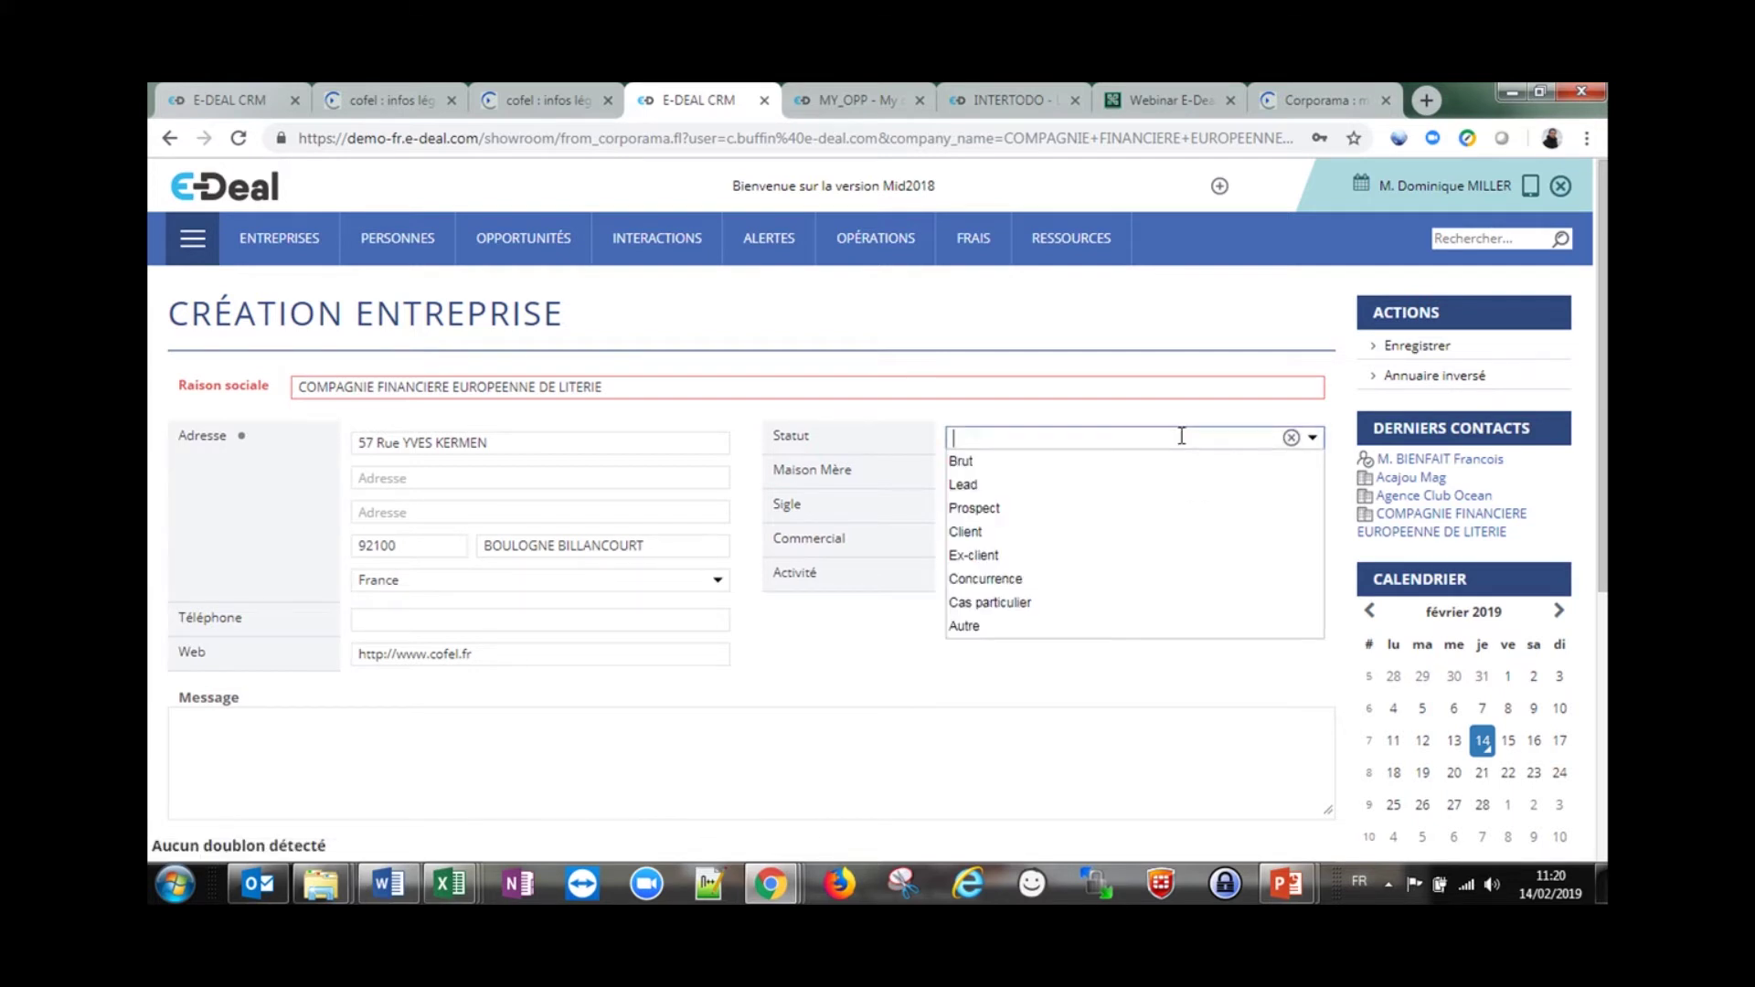
left_click(1179, 485)
left_click(1092, 649)
Check the prefilled profile and administrative data of the new company and save the record
scroll(1124, 628, "down", 1)
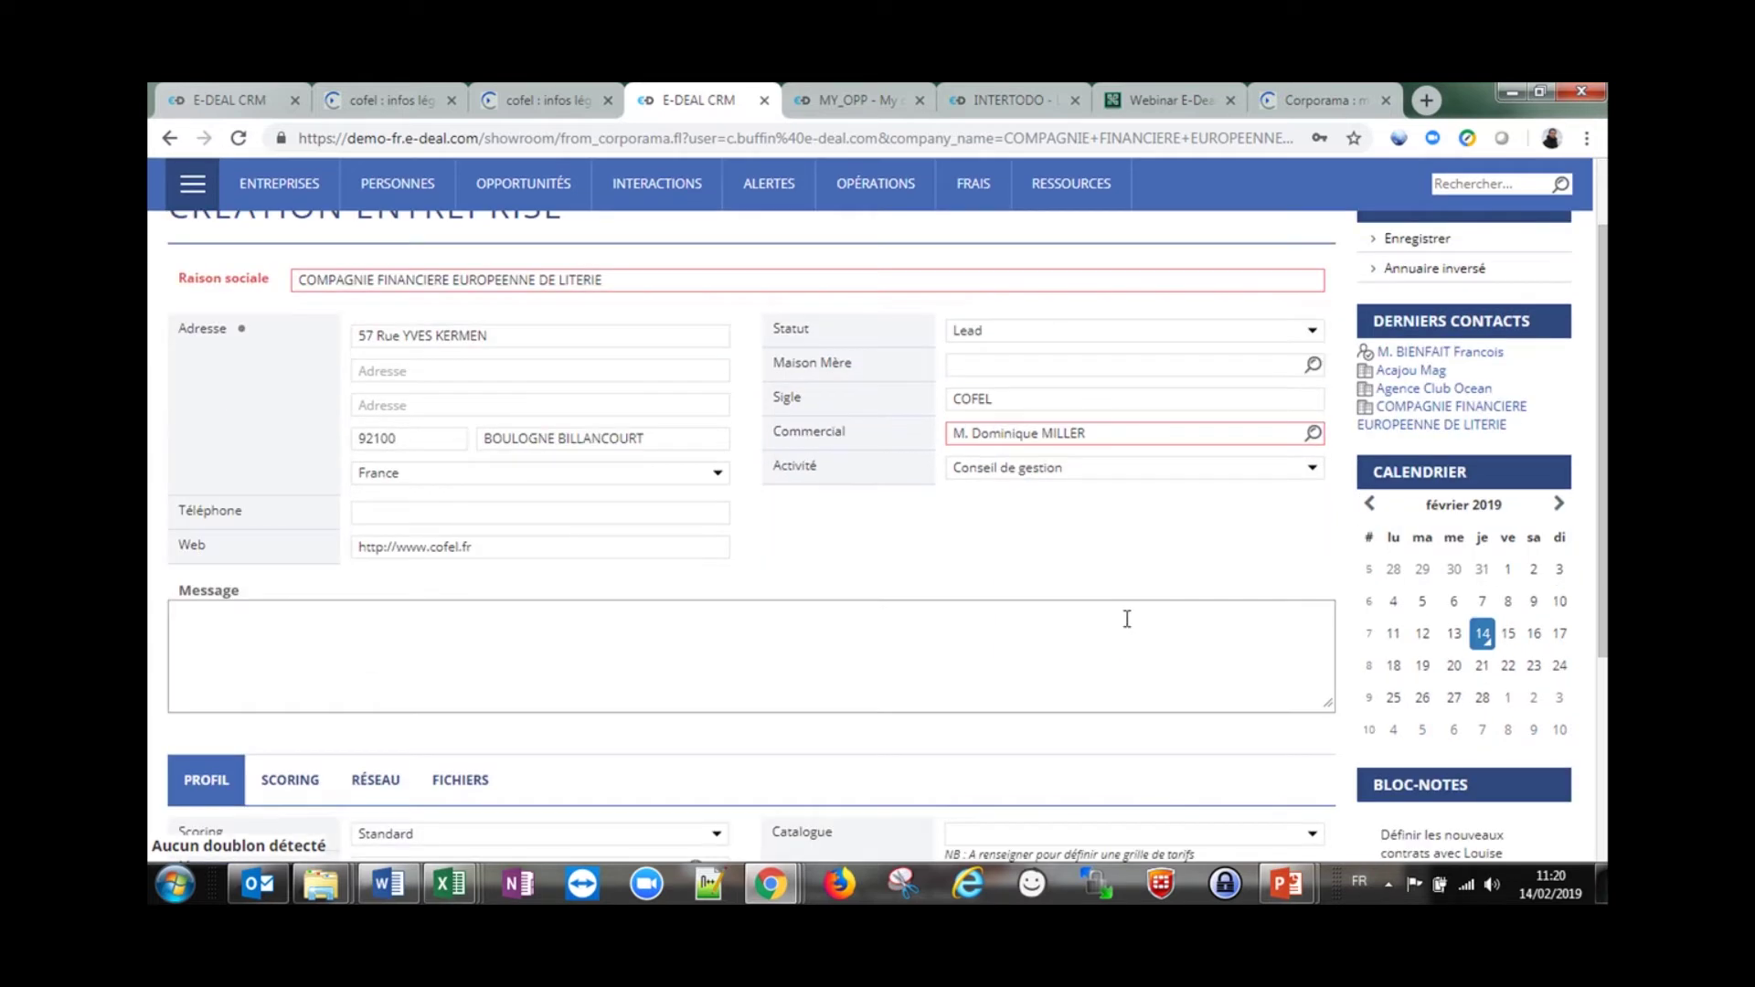
scroll(1130, 613, "down", 2)
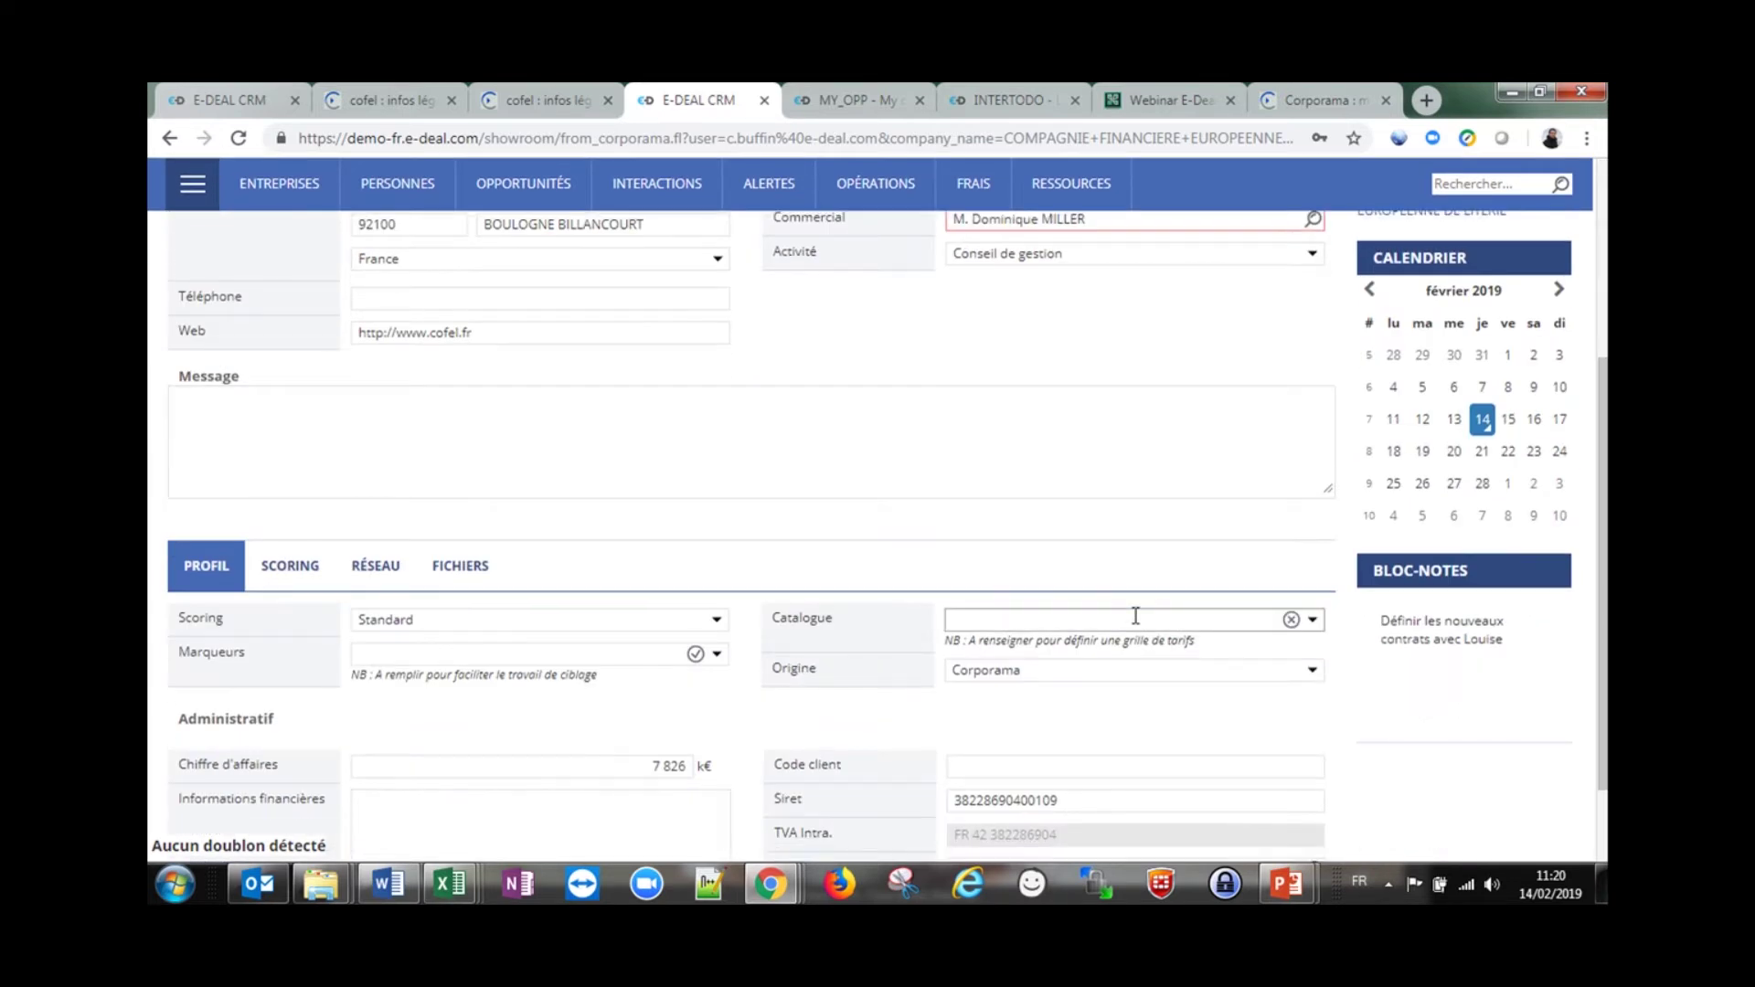
scroll(1138, 617, "down", 1)
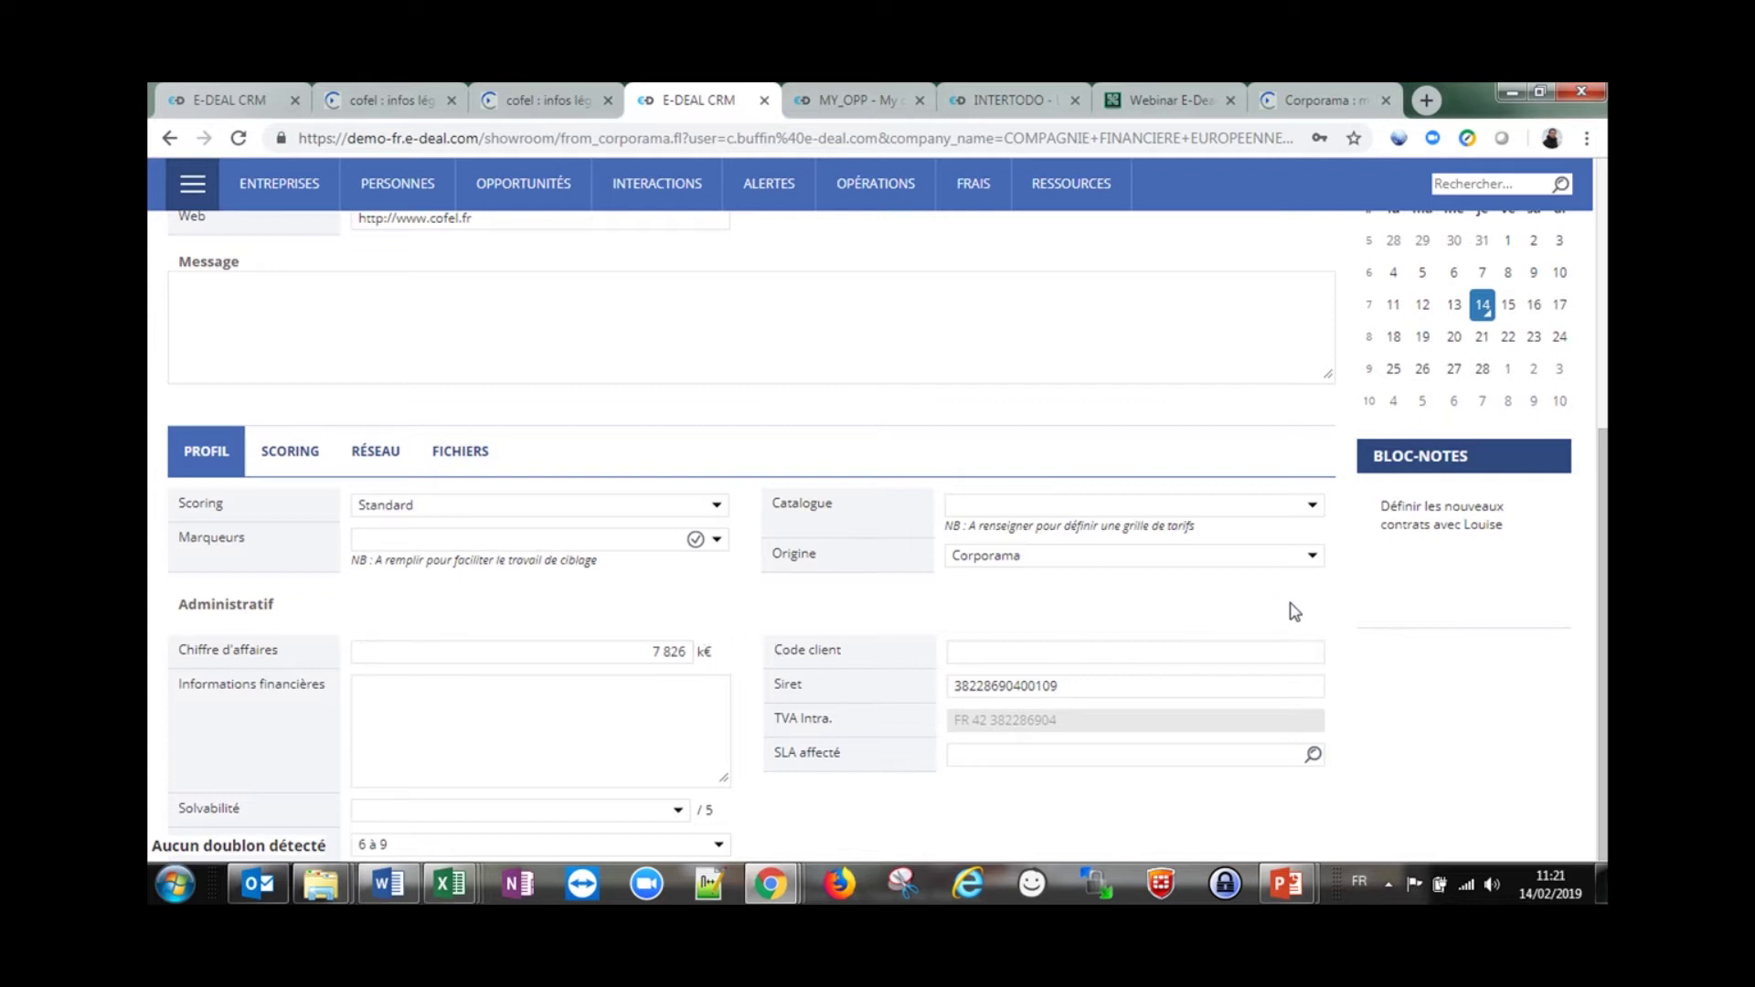
scroll(1294, 611, "up", 5)
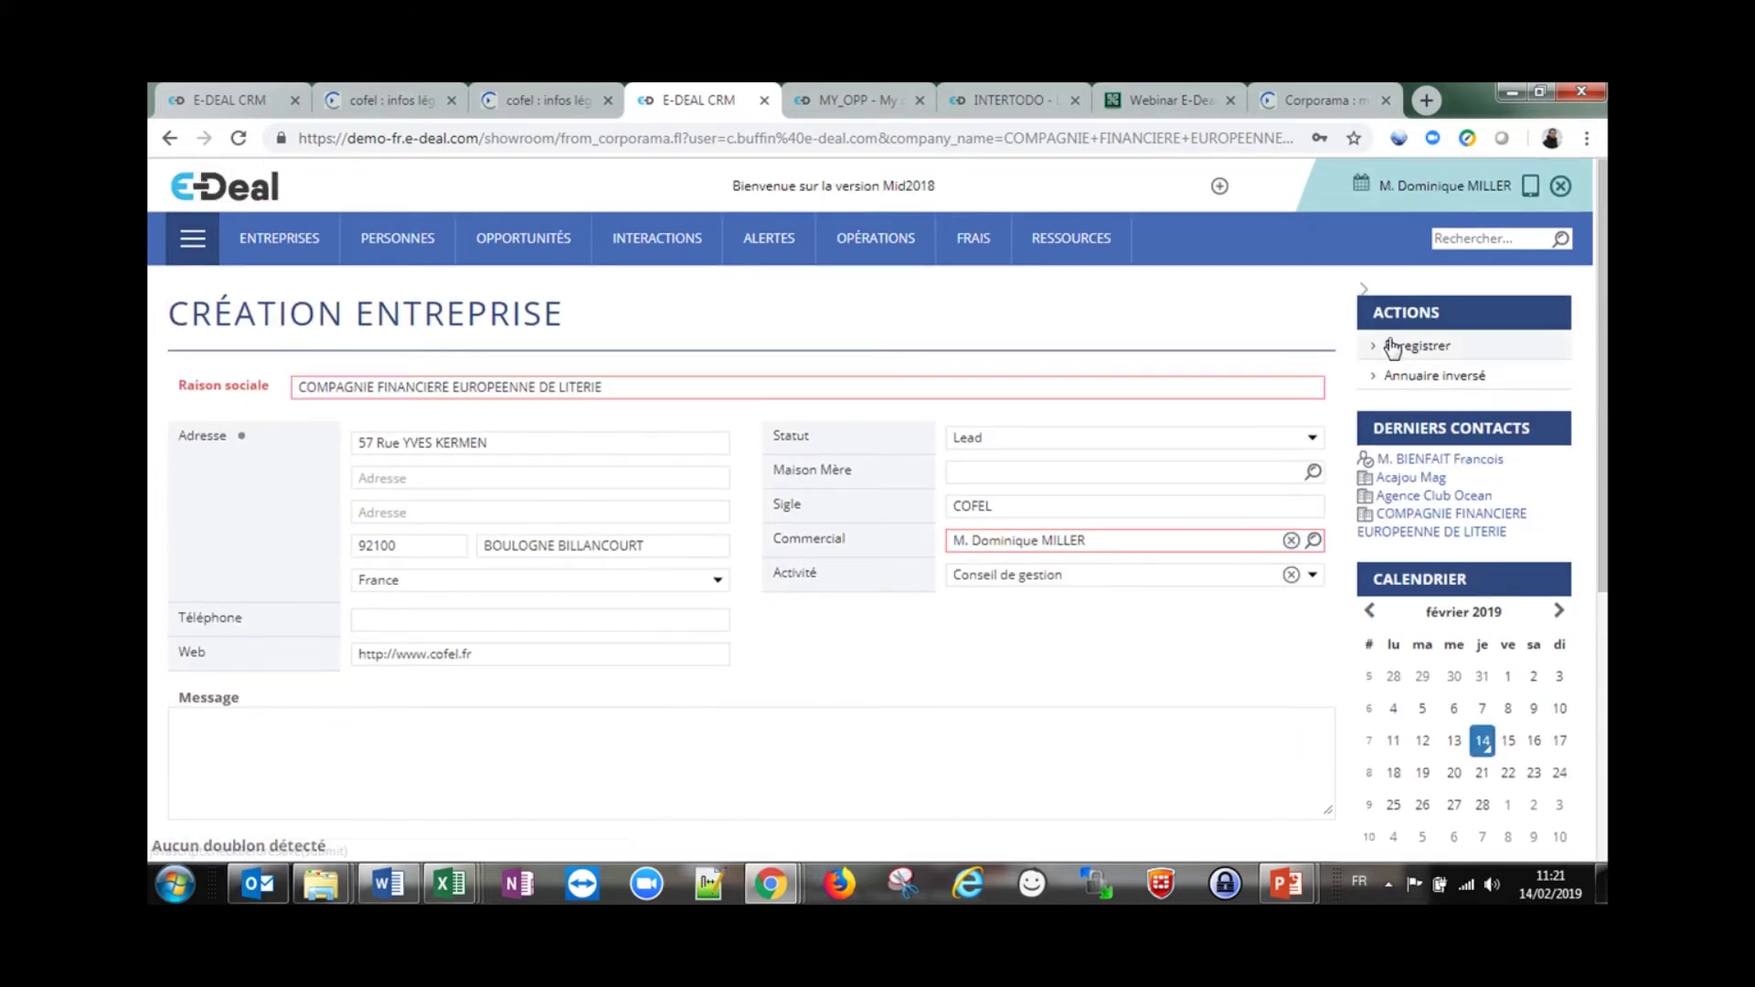
left_click(1415, 353)
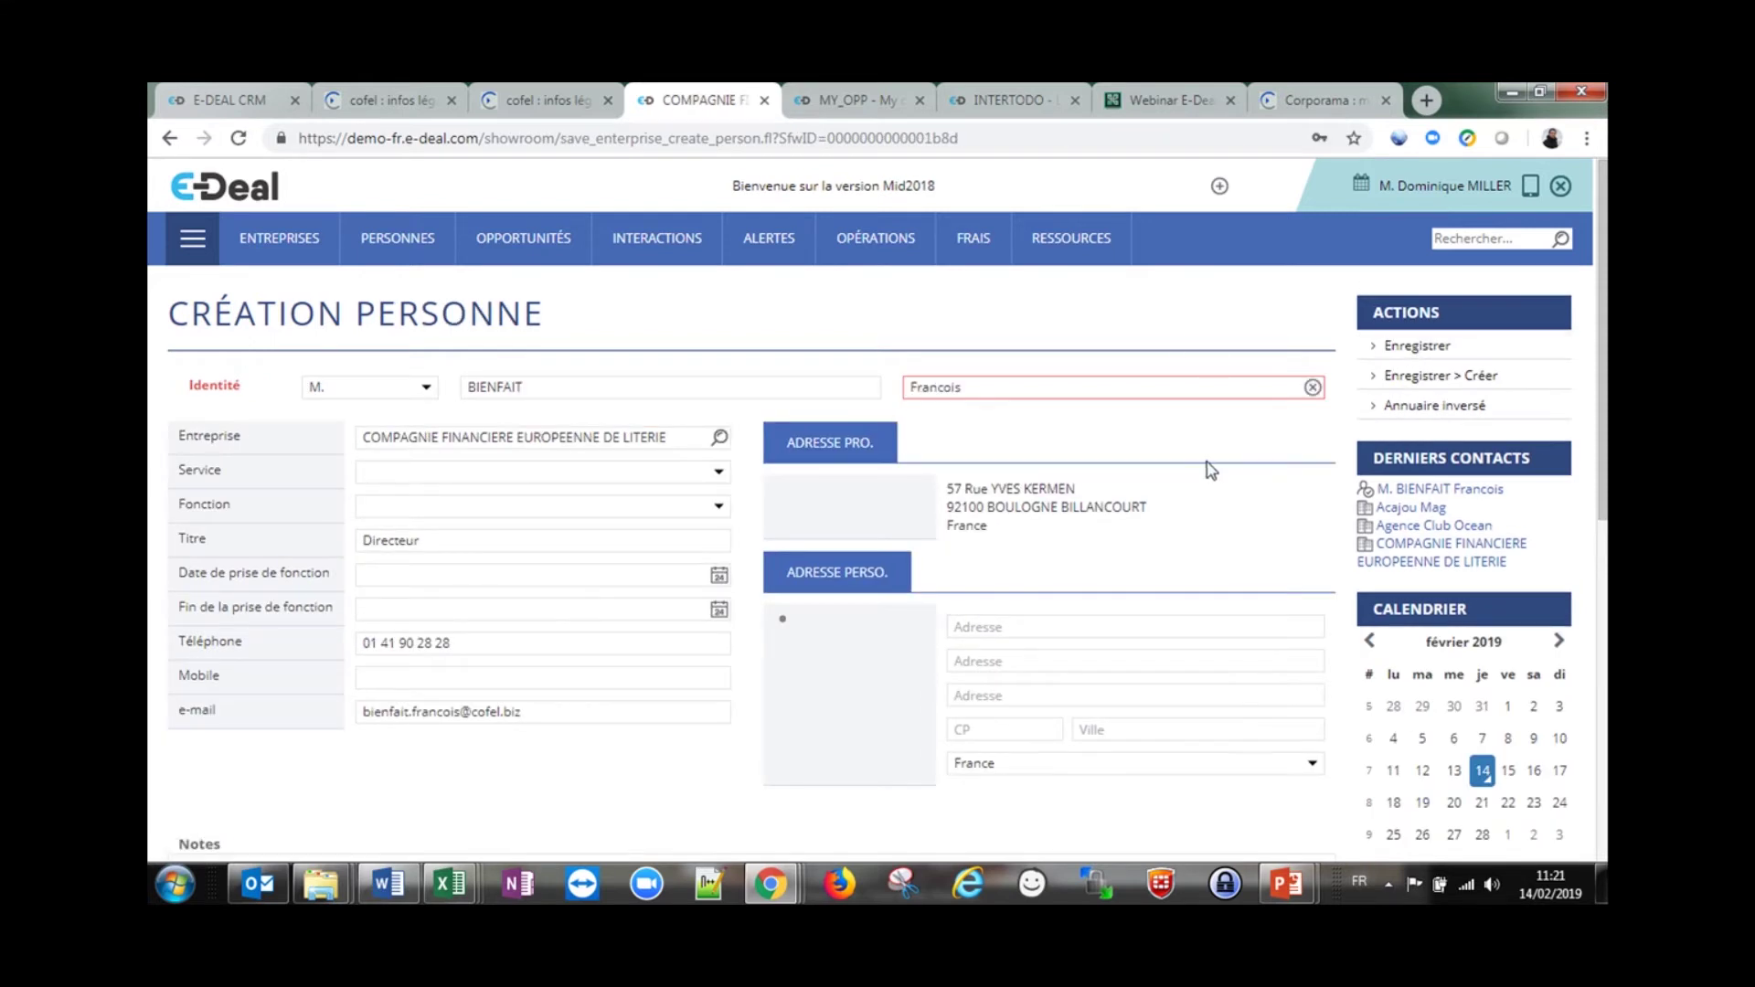
Check the prefilled e-mail and profile fields of the new person and save the record
scroll(1207, 472, "down", 2)
left_click_drag(619, 498, 338, 521)
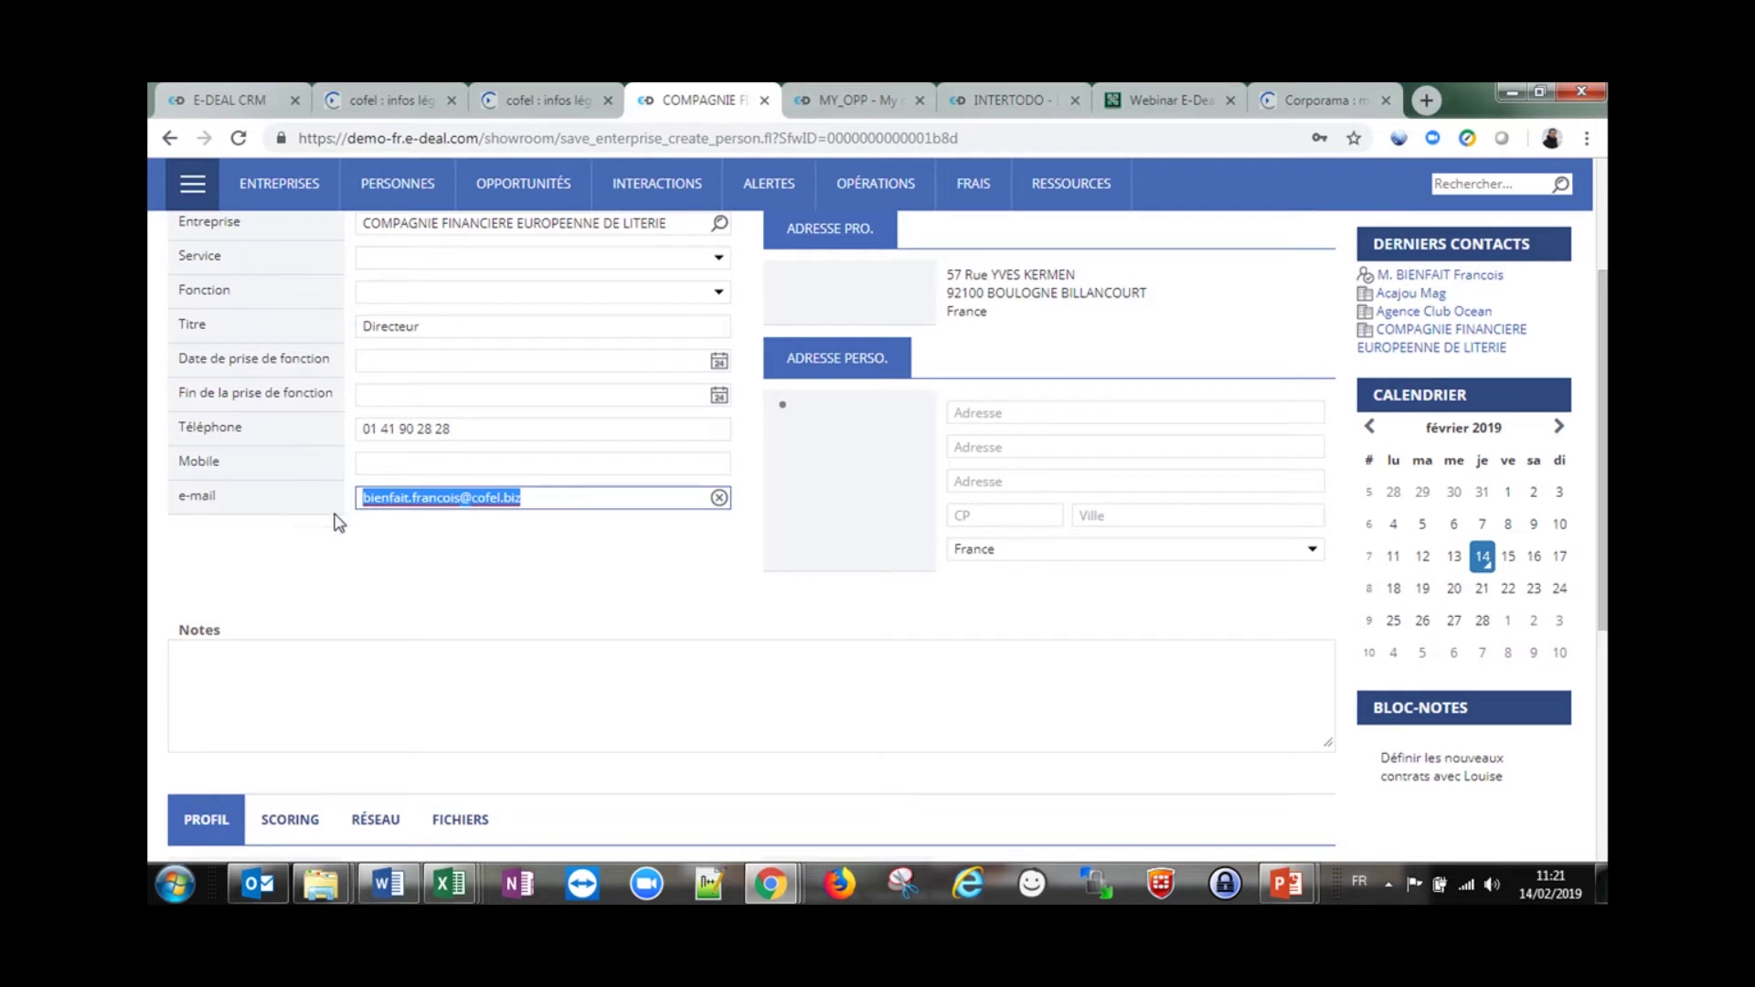
scroll(1225, 627, "down", 3)
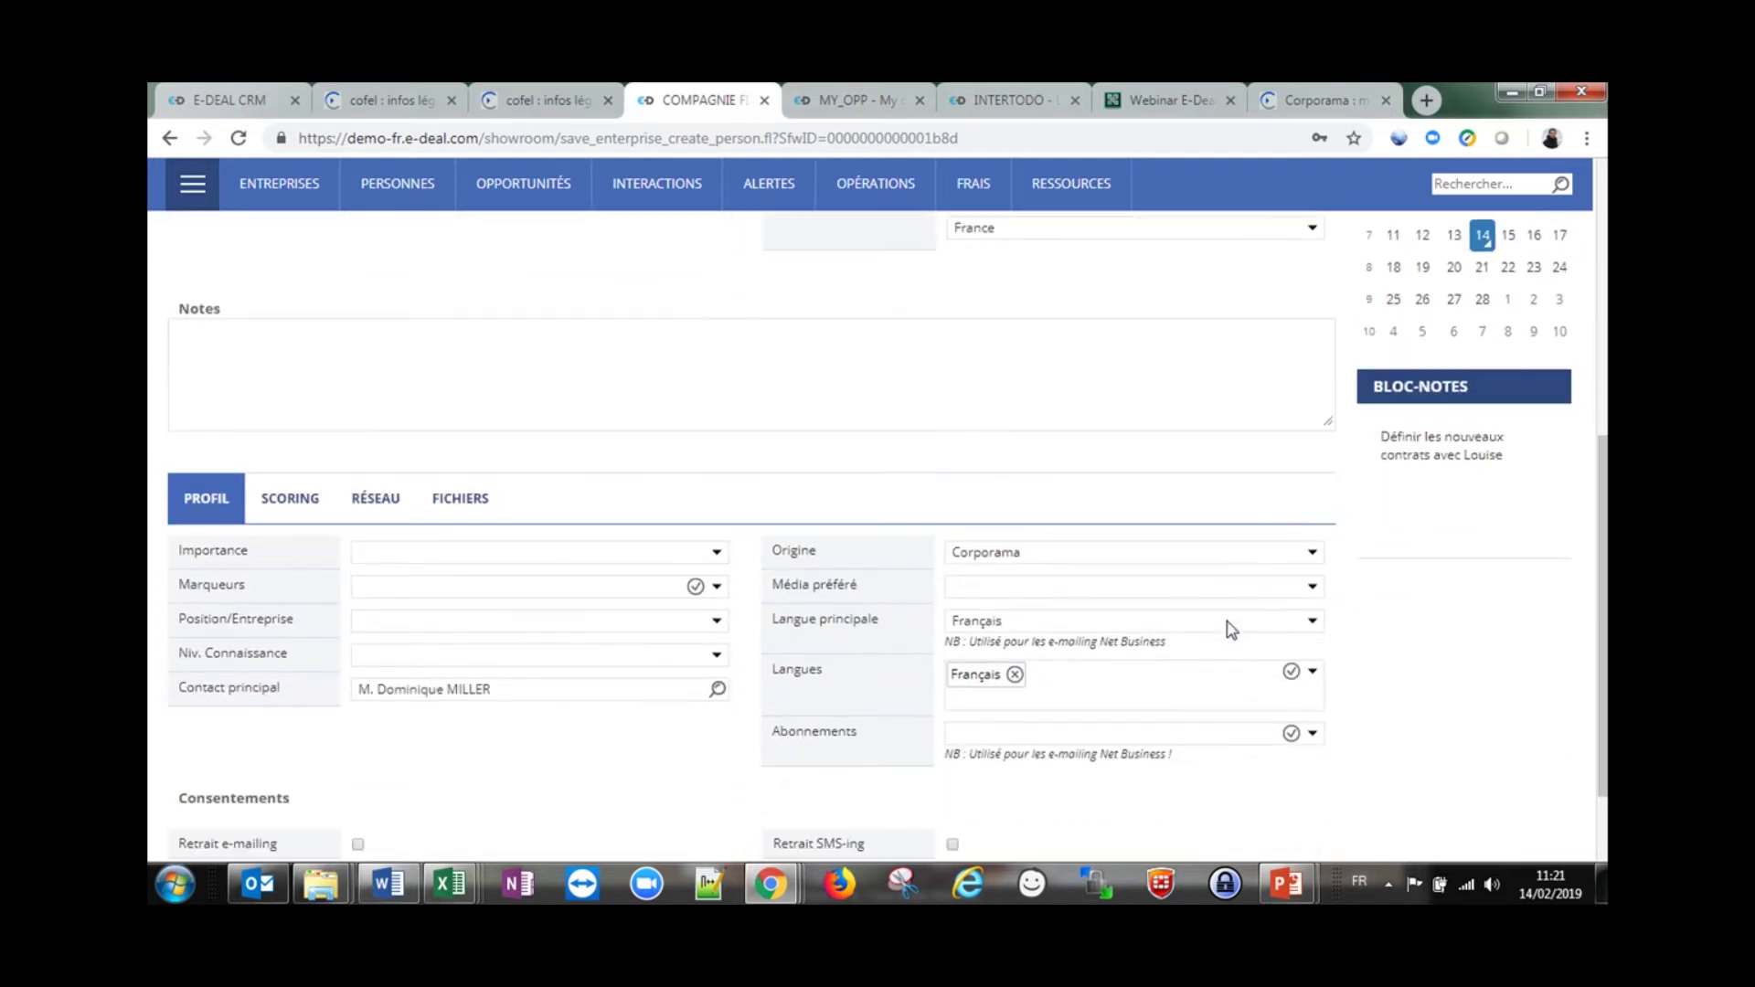
scroll(1316, 697, "up", 5)
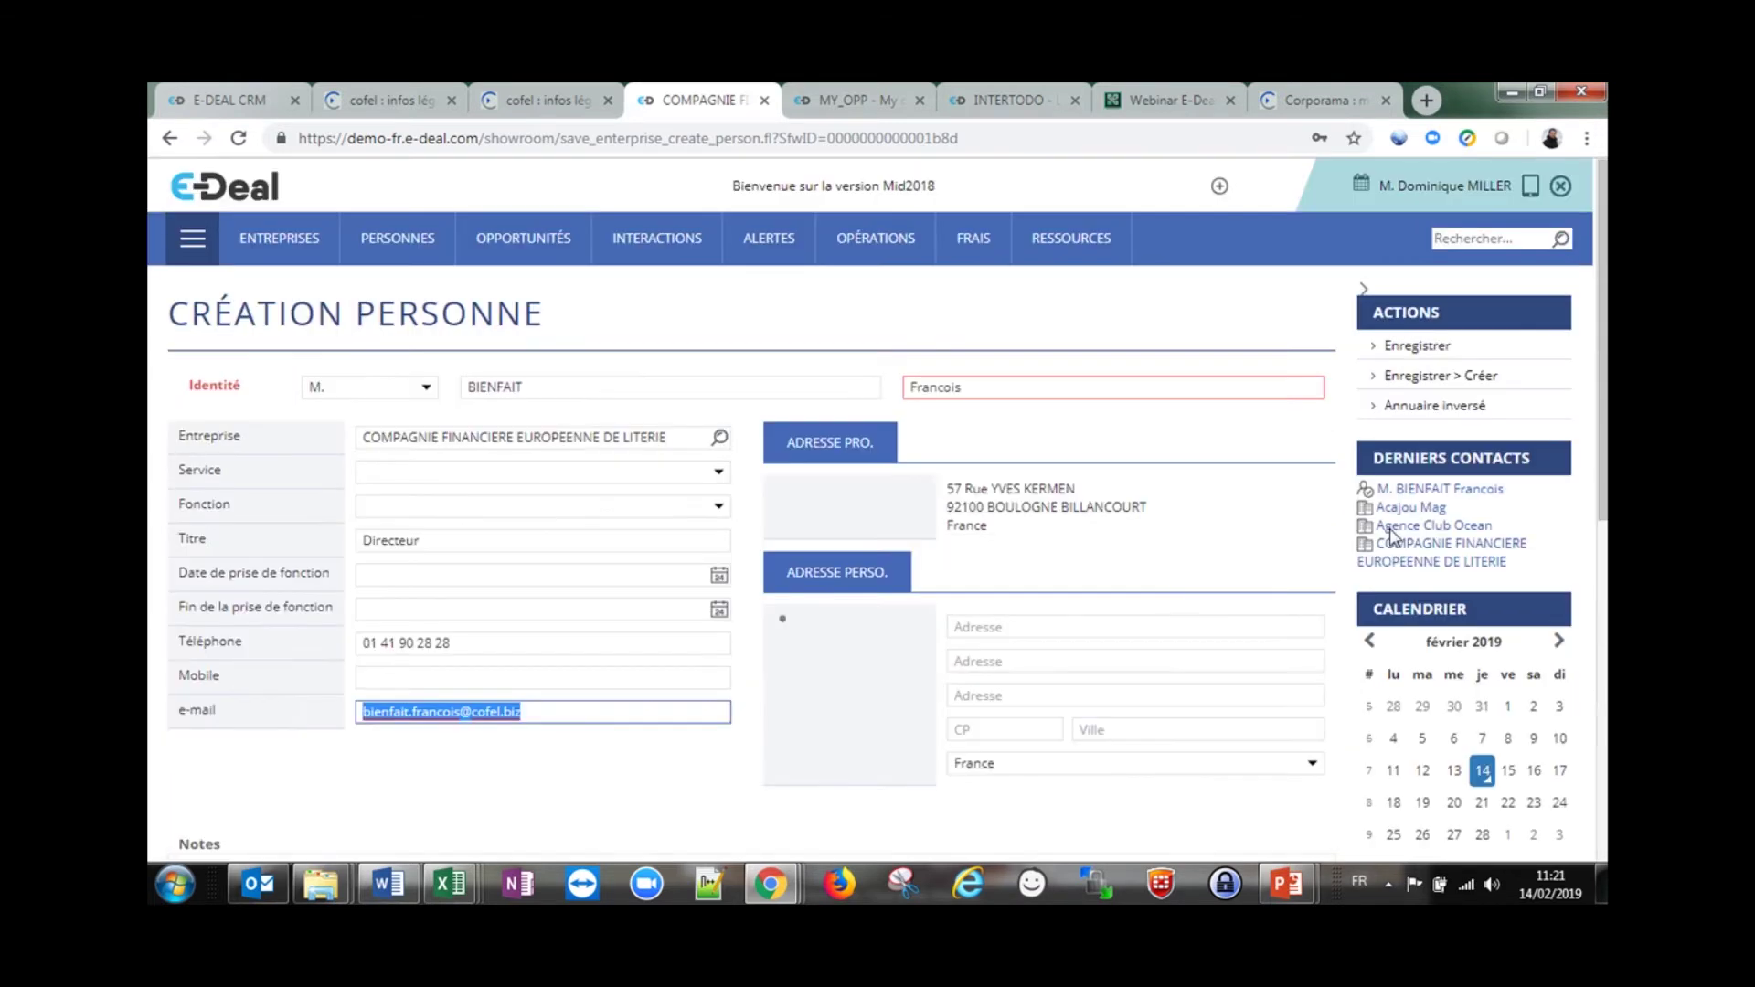
left_click(1417, 345)
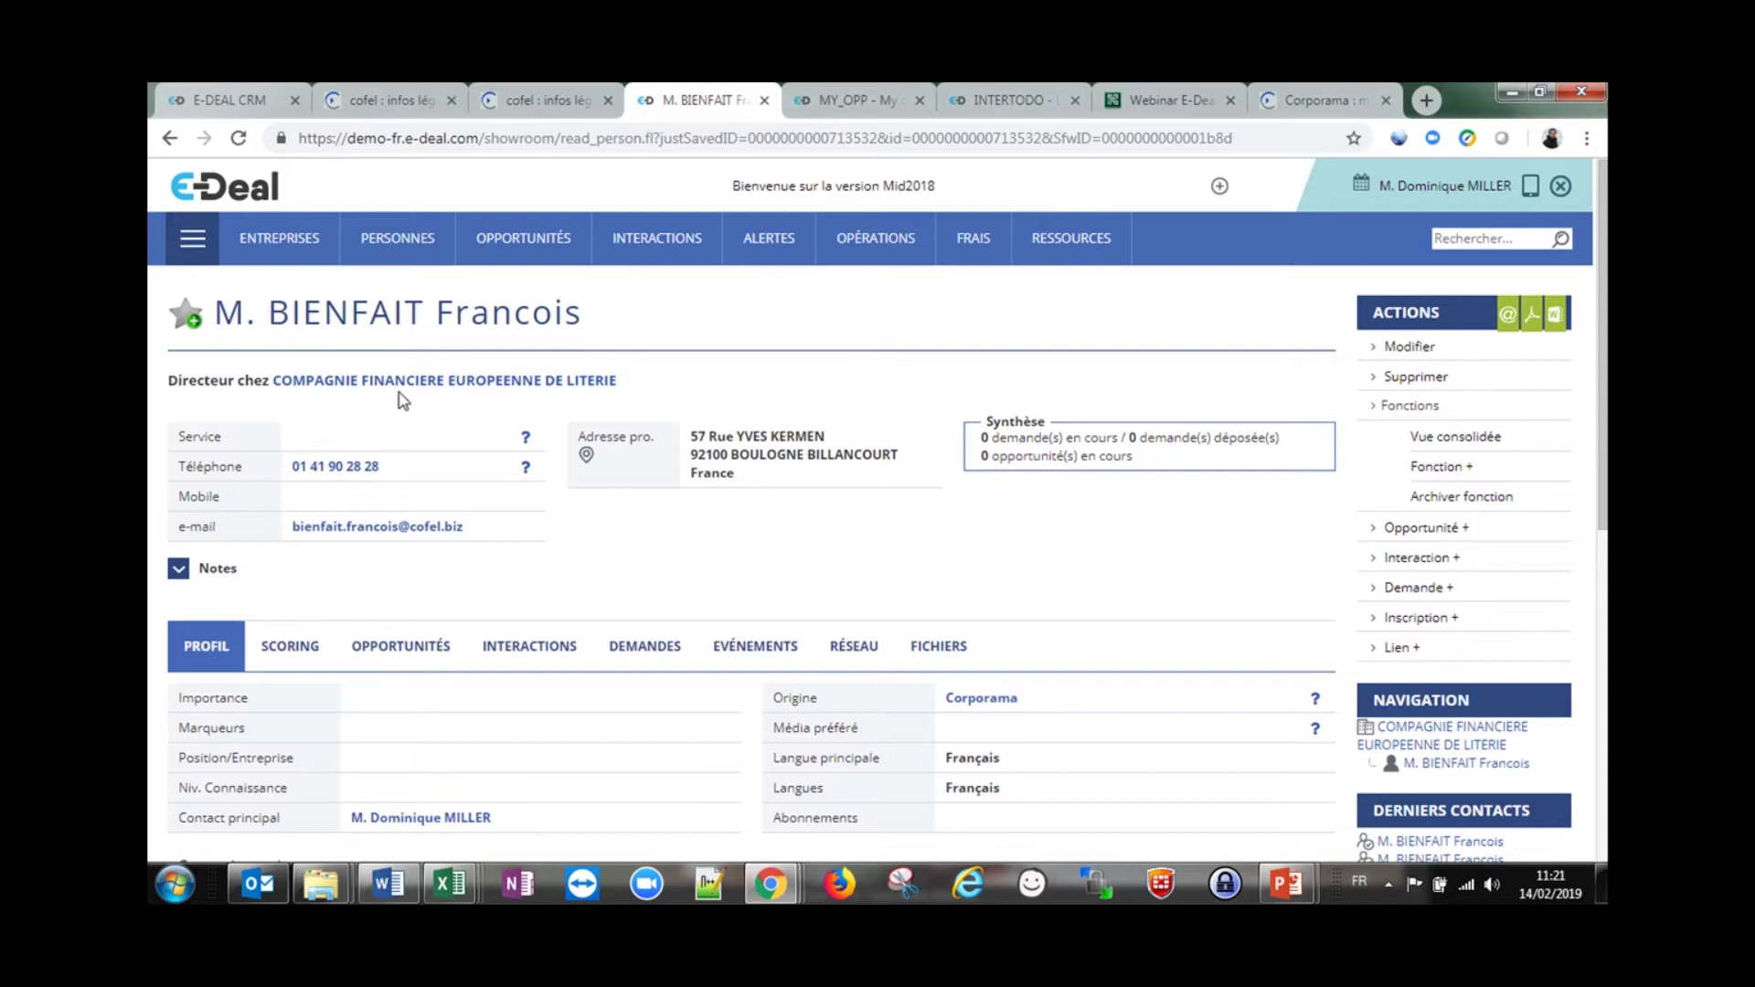
mouse_move(316, 258)
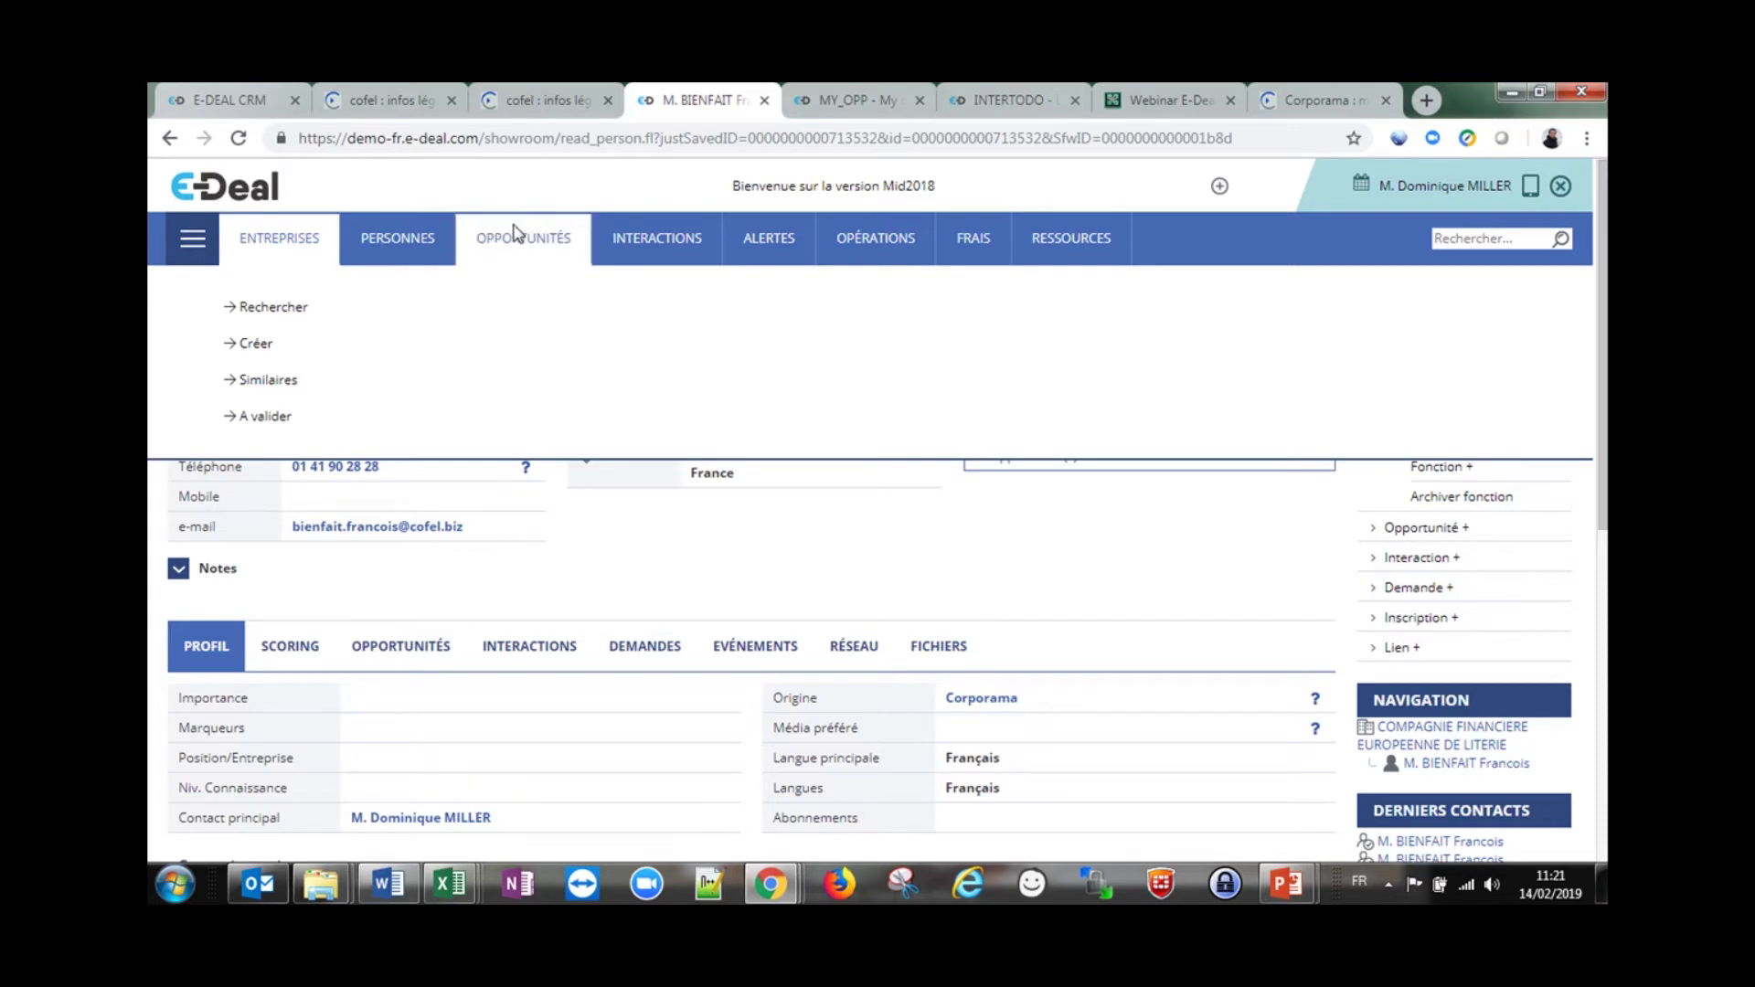
Switch to the Corporama targeting window and filter companies by the activities Energie/Environnement and Construction / BTP
mouse_move(528, 235)
left_click(805, 382)
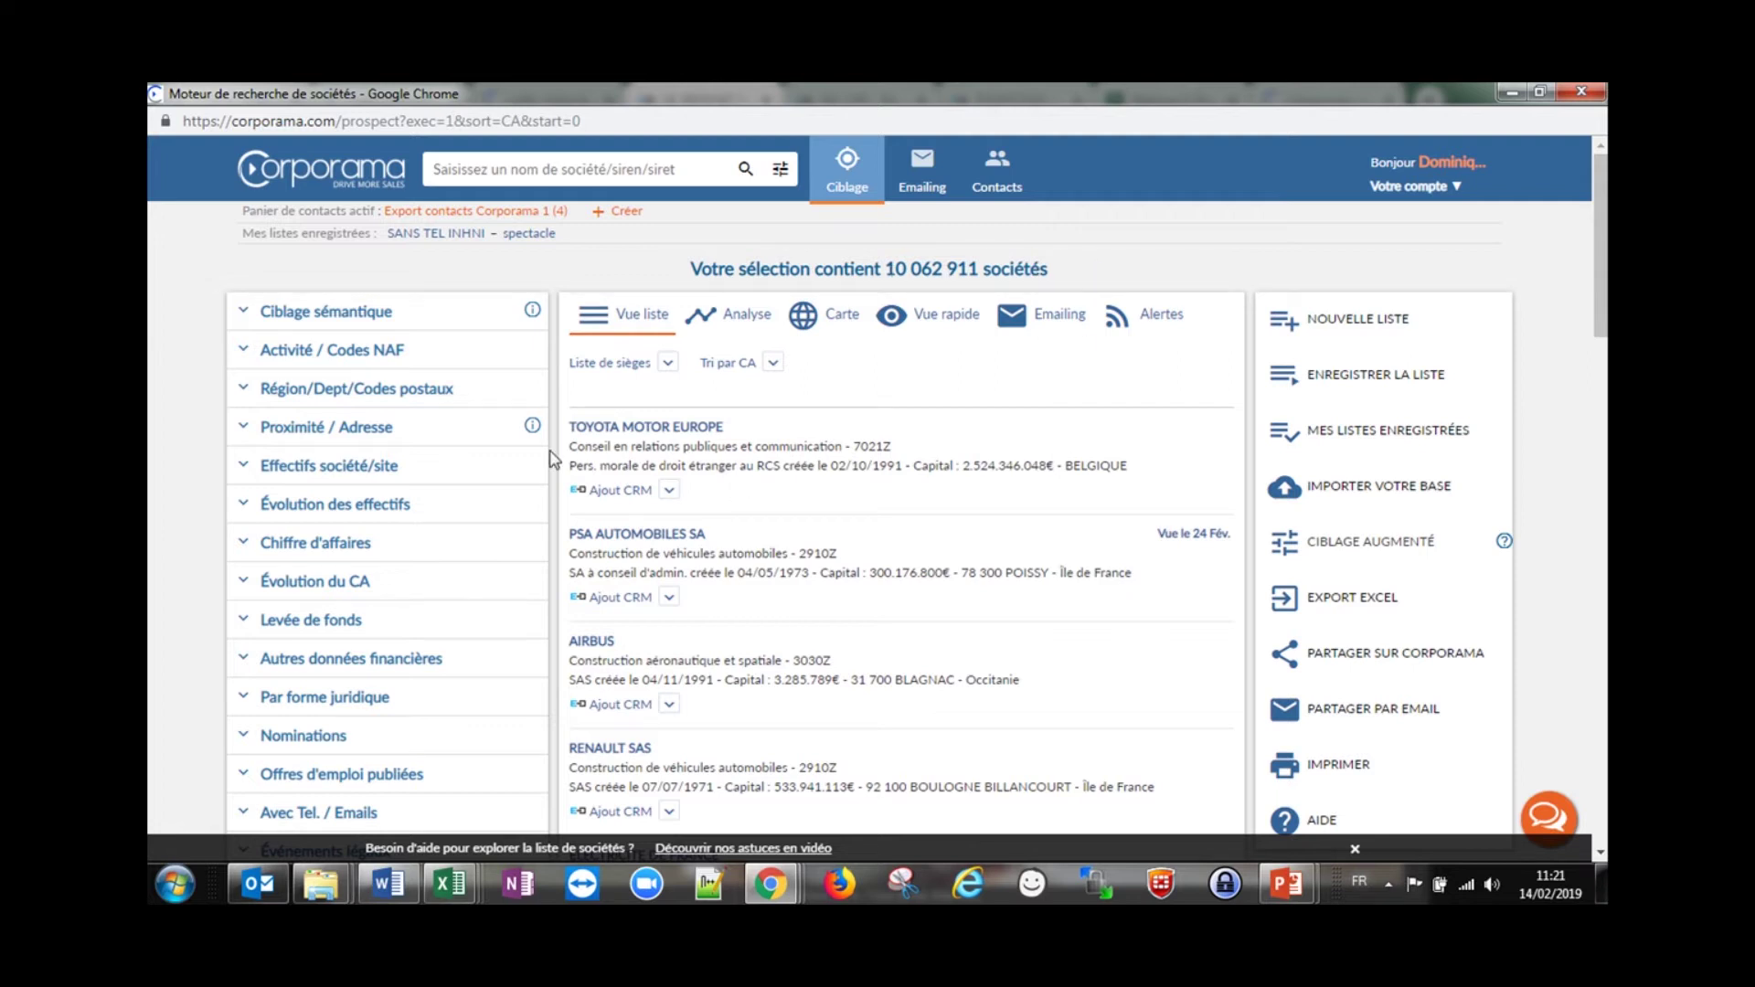
left_click(393, 356)
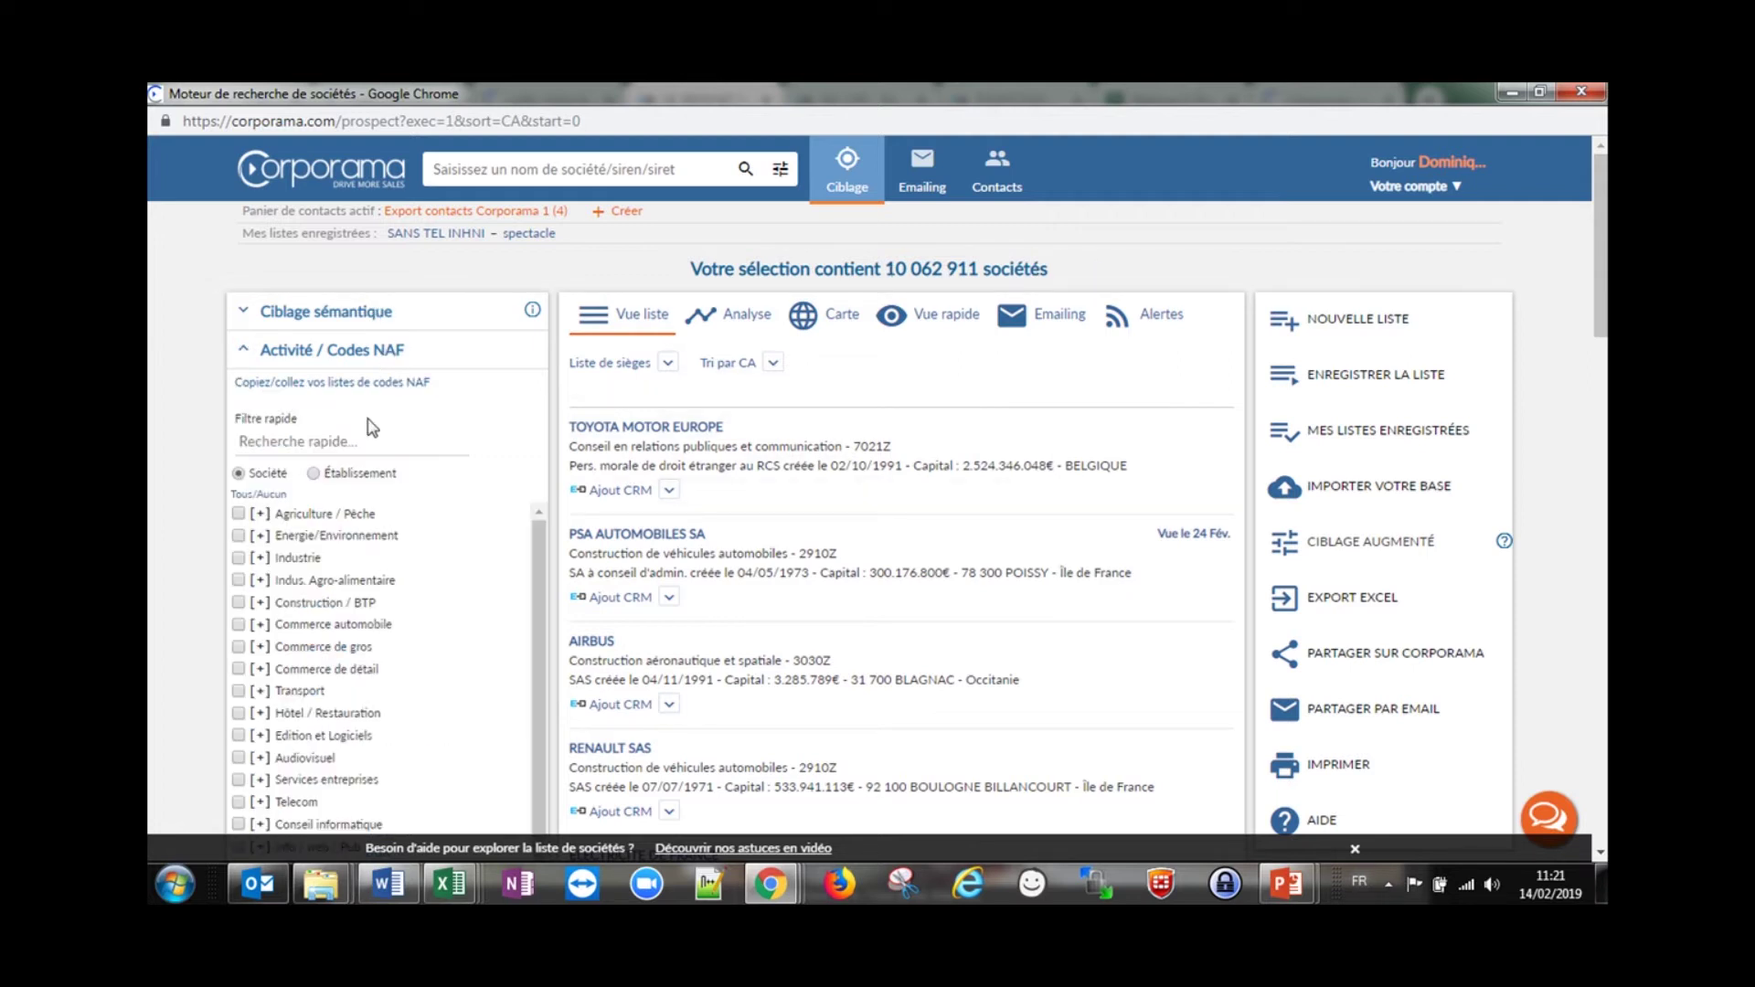
left_click(310, 540)
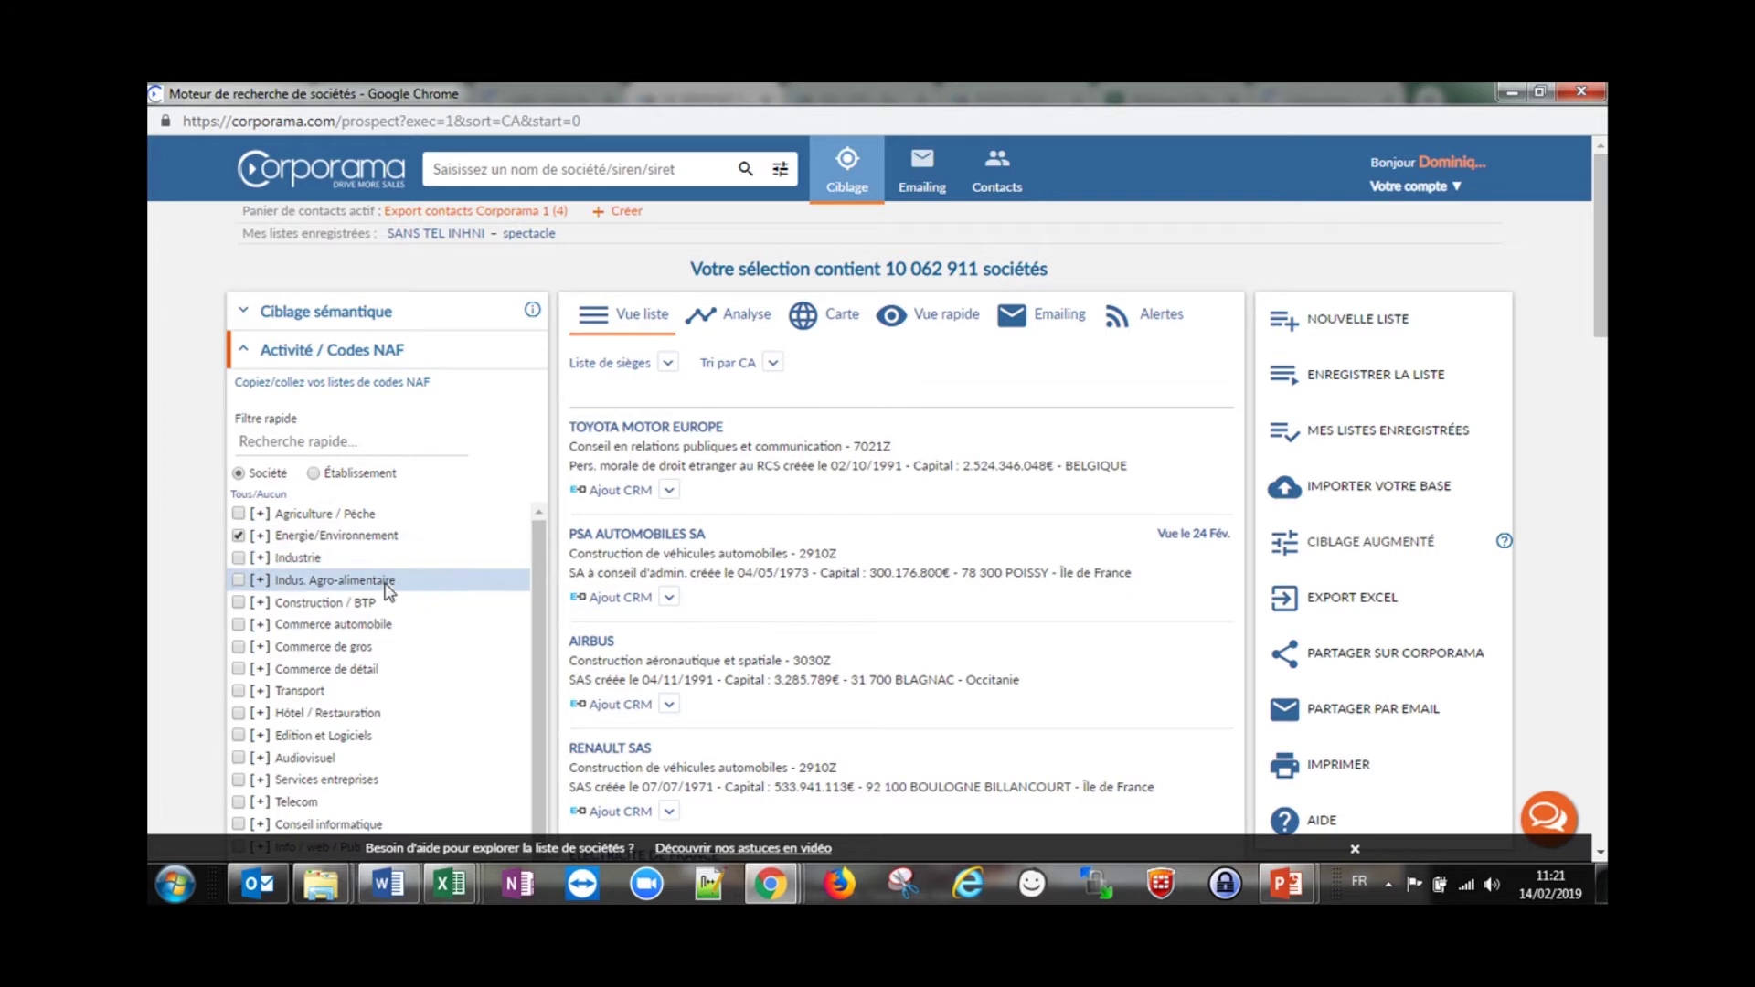
left_click(402, 598)
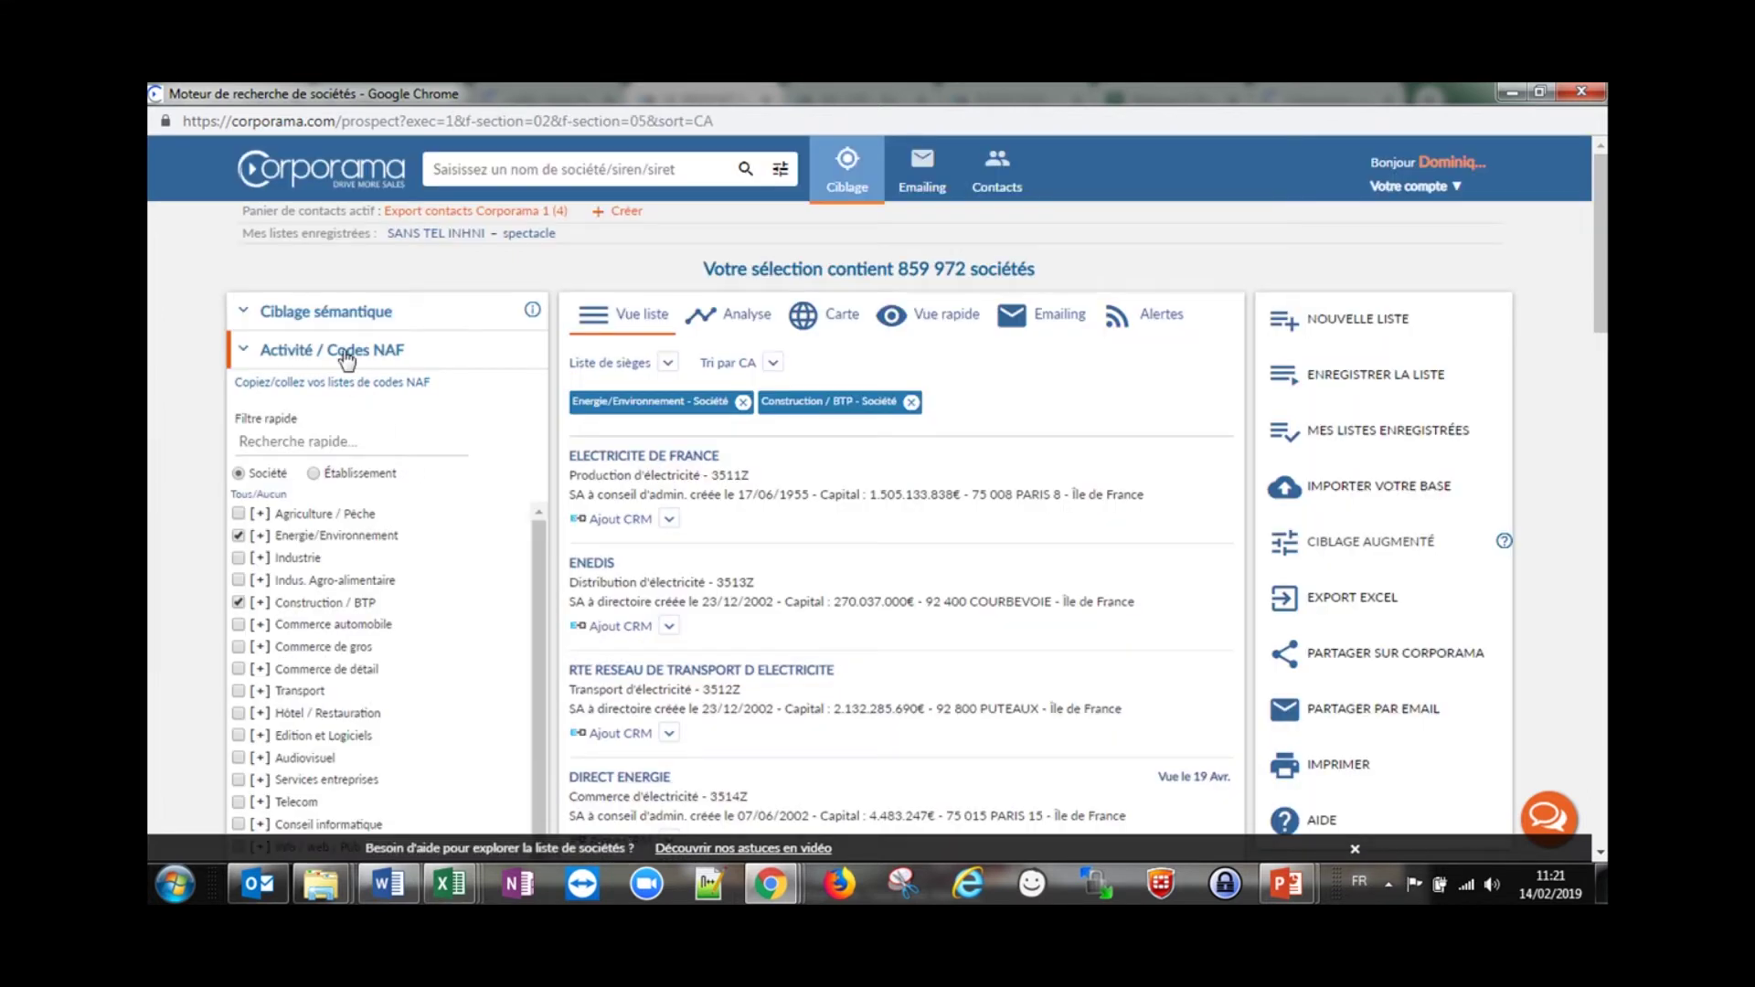
left_click(349, 356)
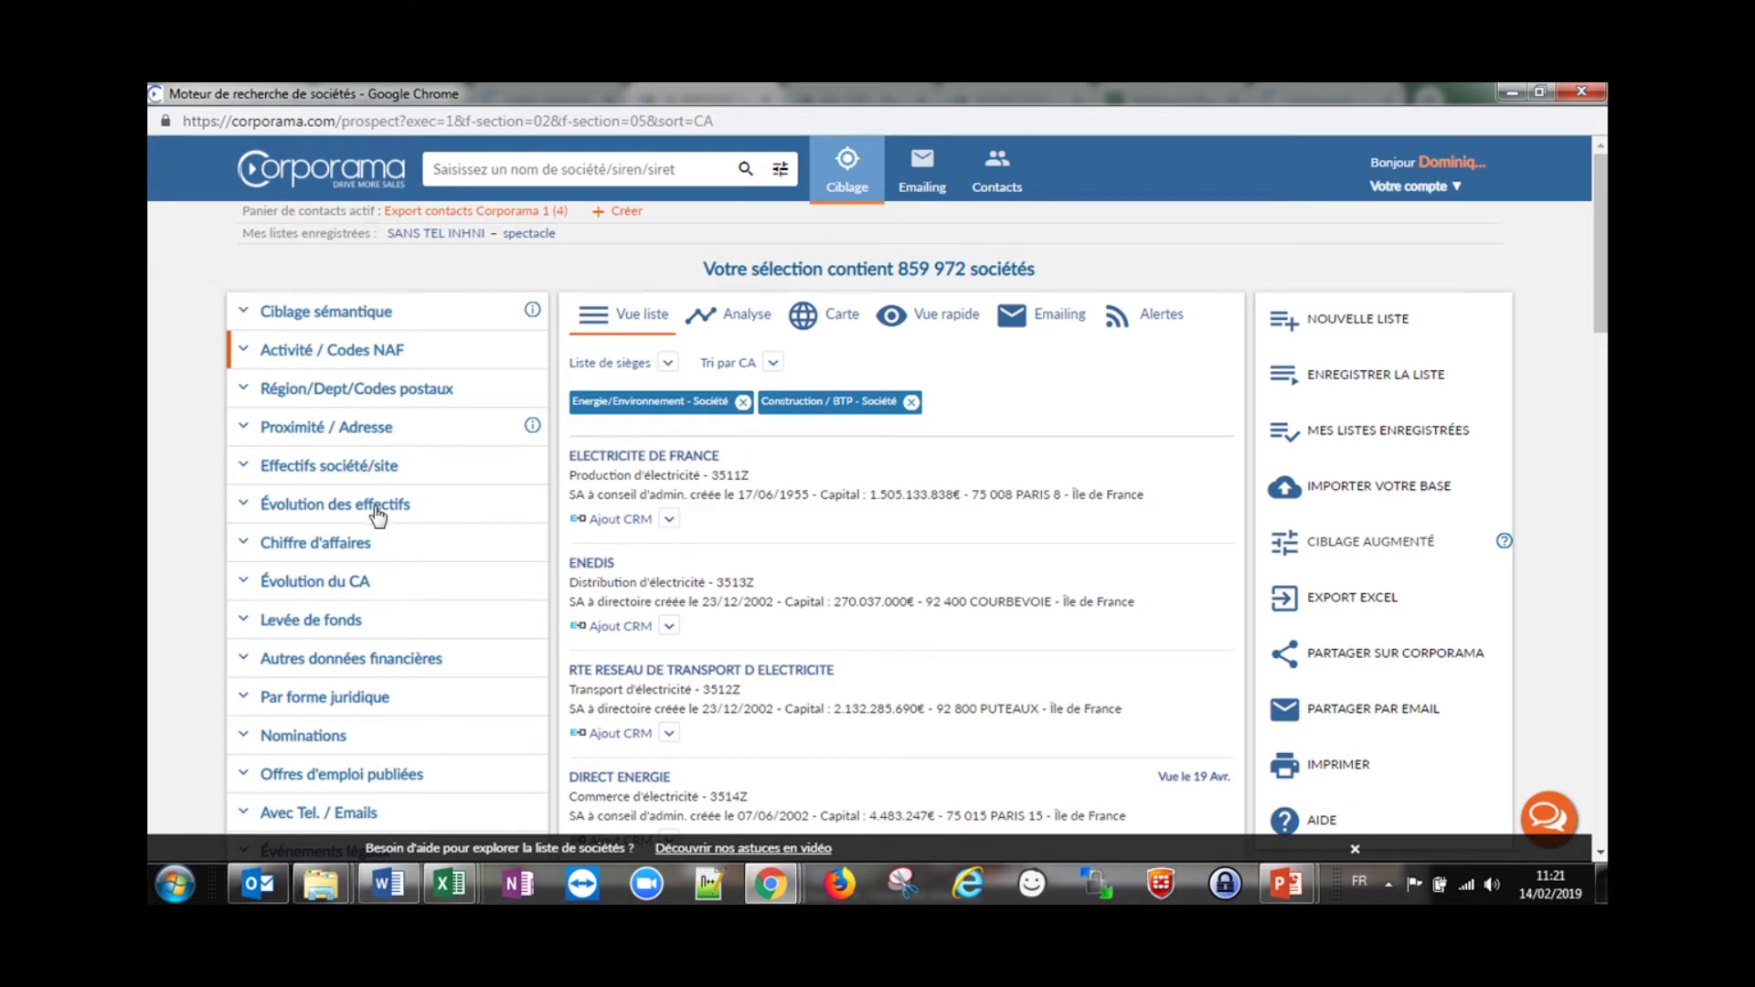
Restrict the company selection to the Bretagne region
left_click(363, 429)
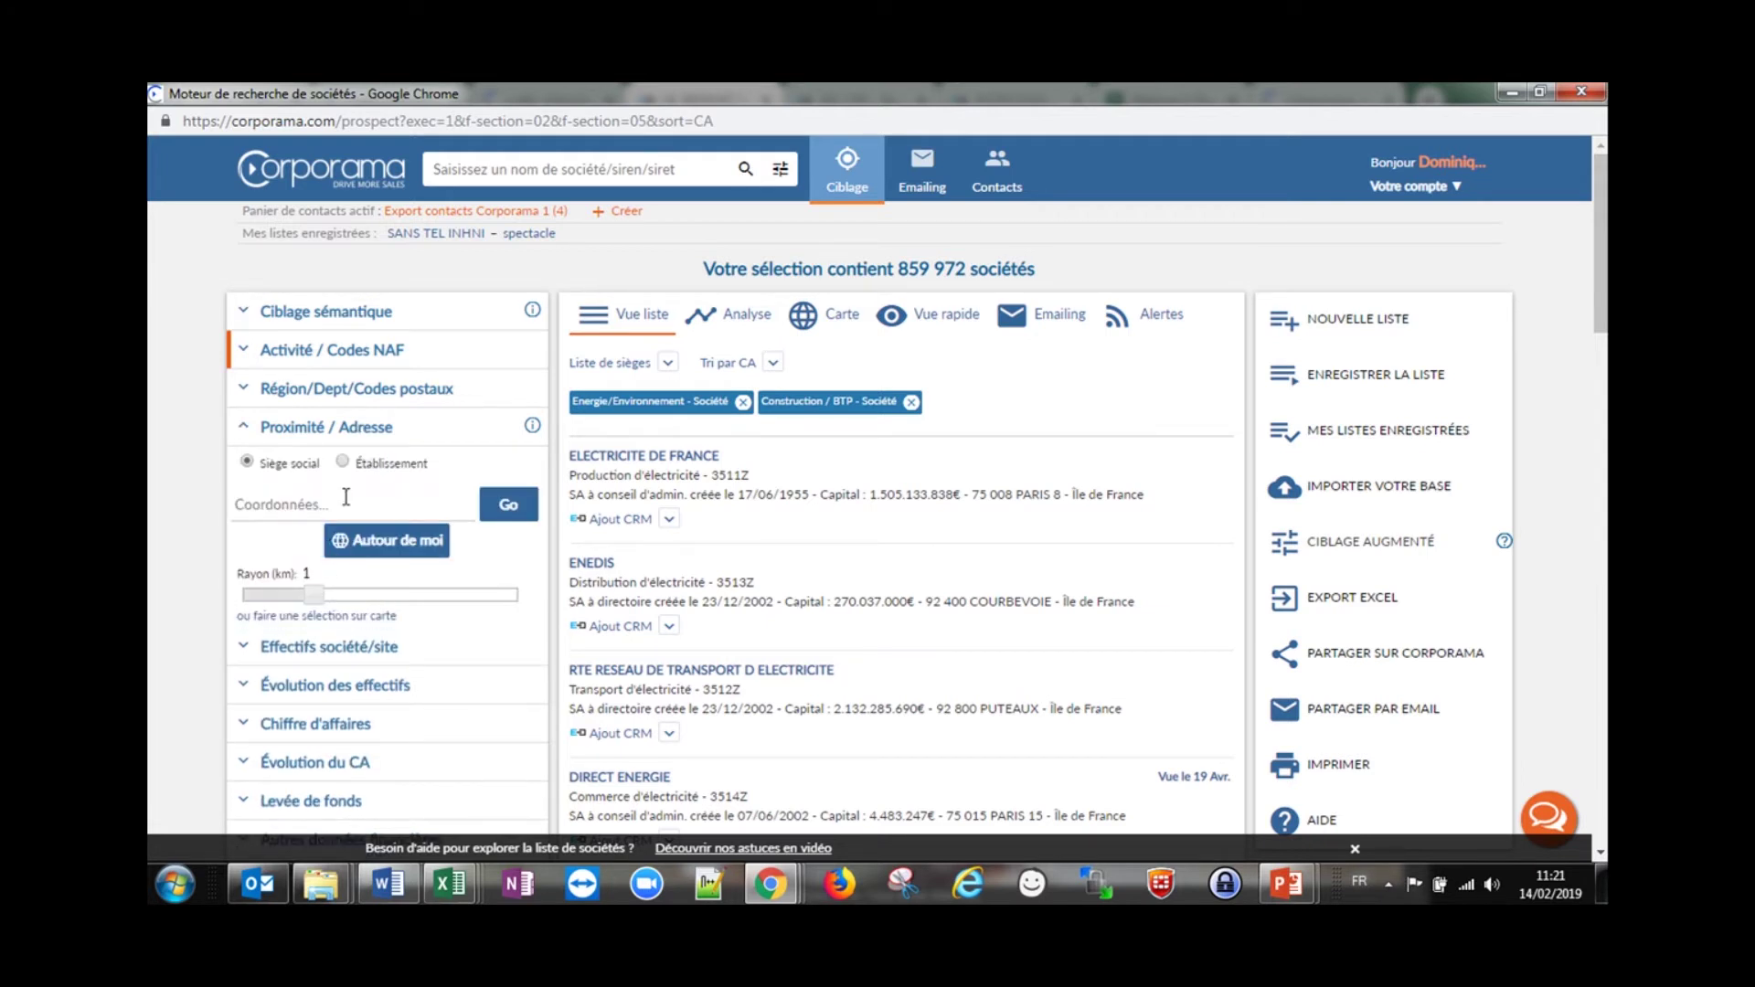
left_click(350, 430)
left_click(362, 391)
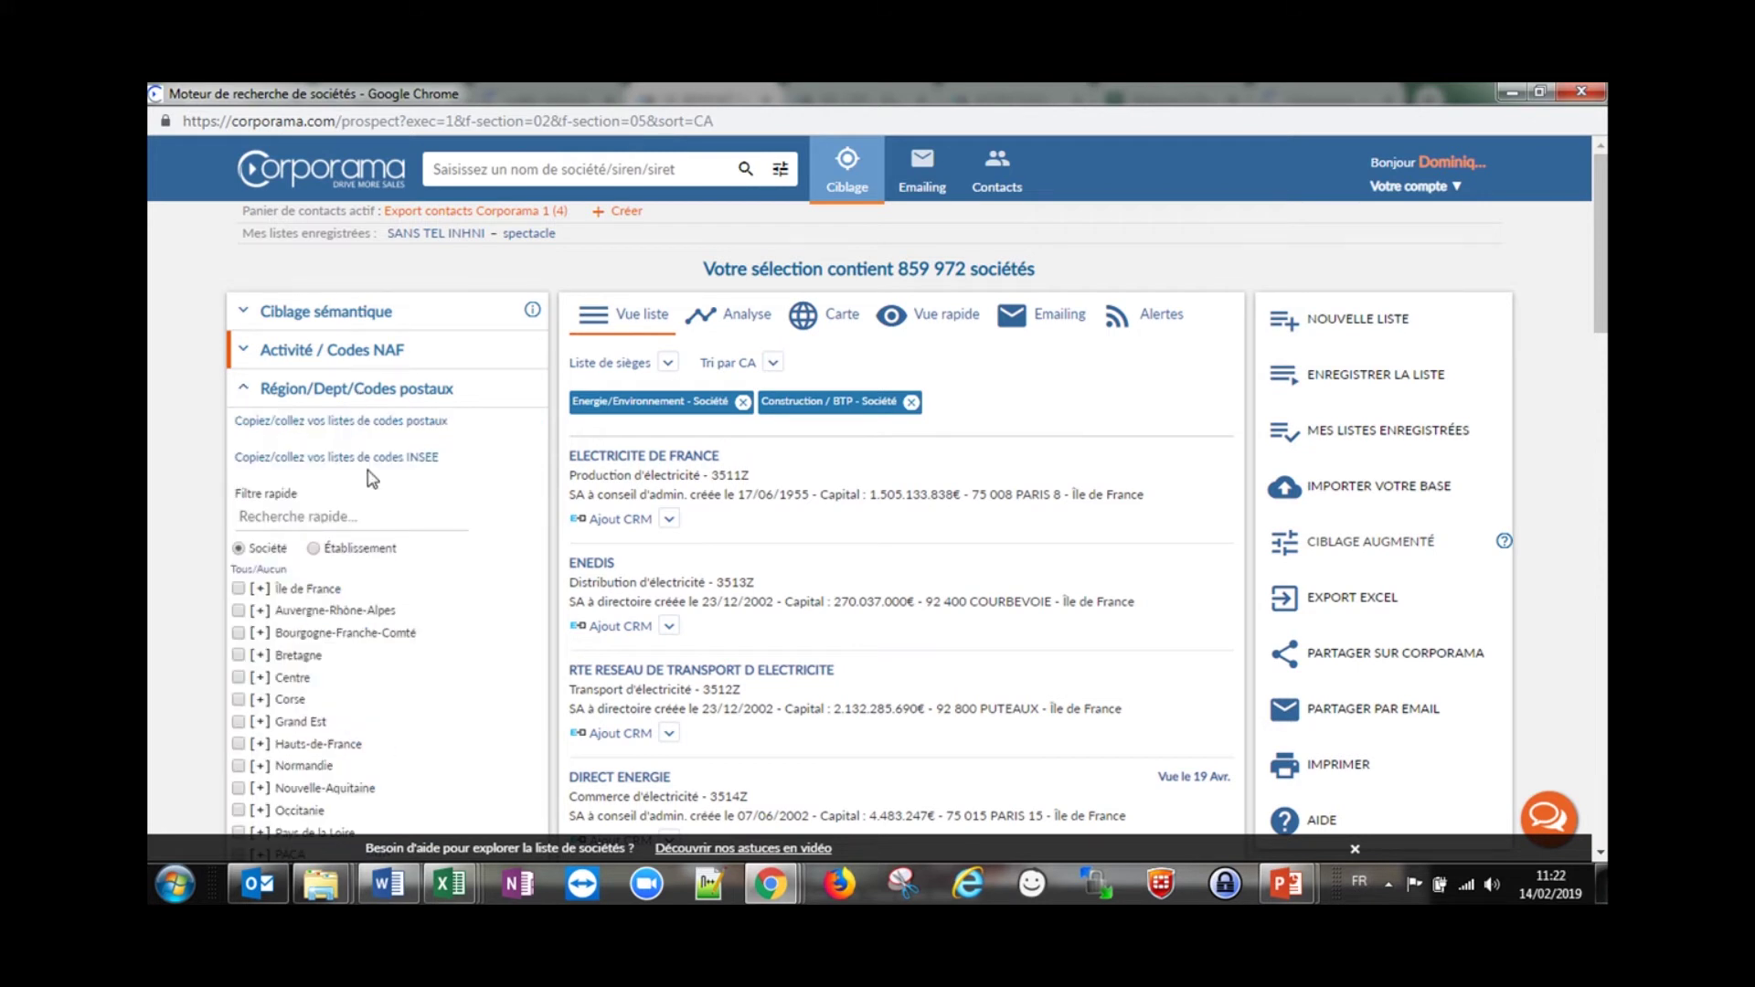
scroll(384, 523, "down", 1)
left_click(303, 551)
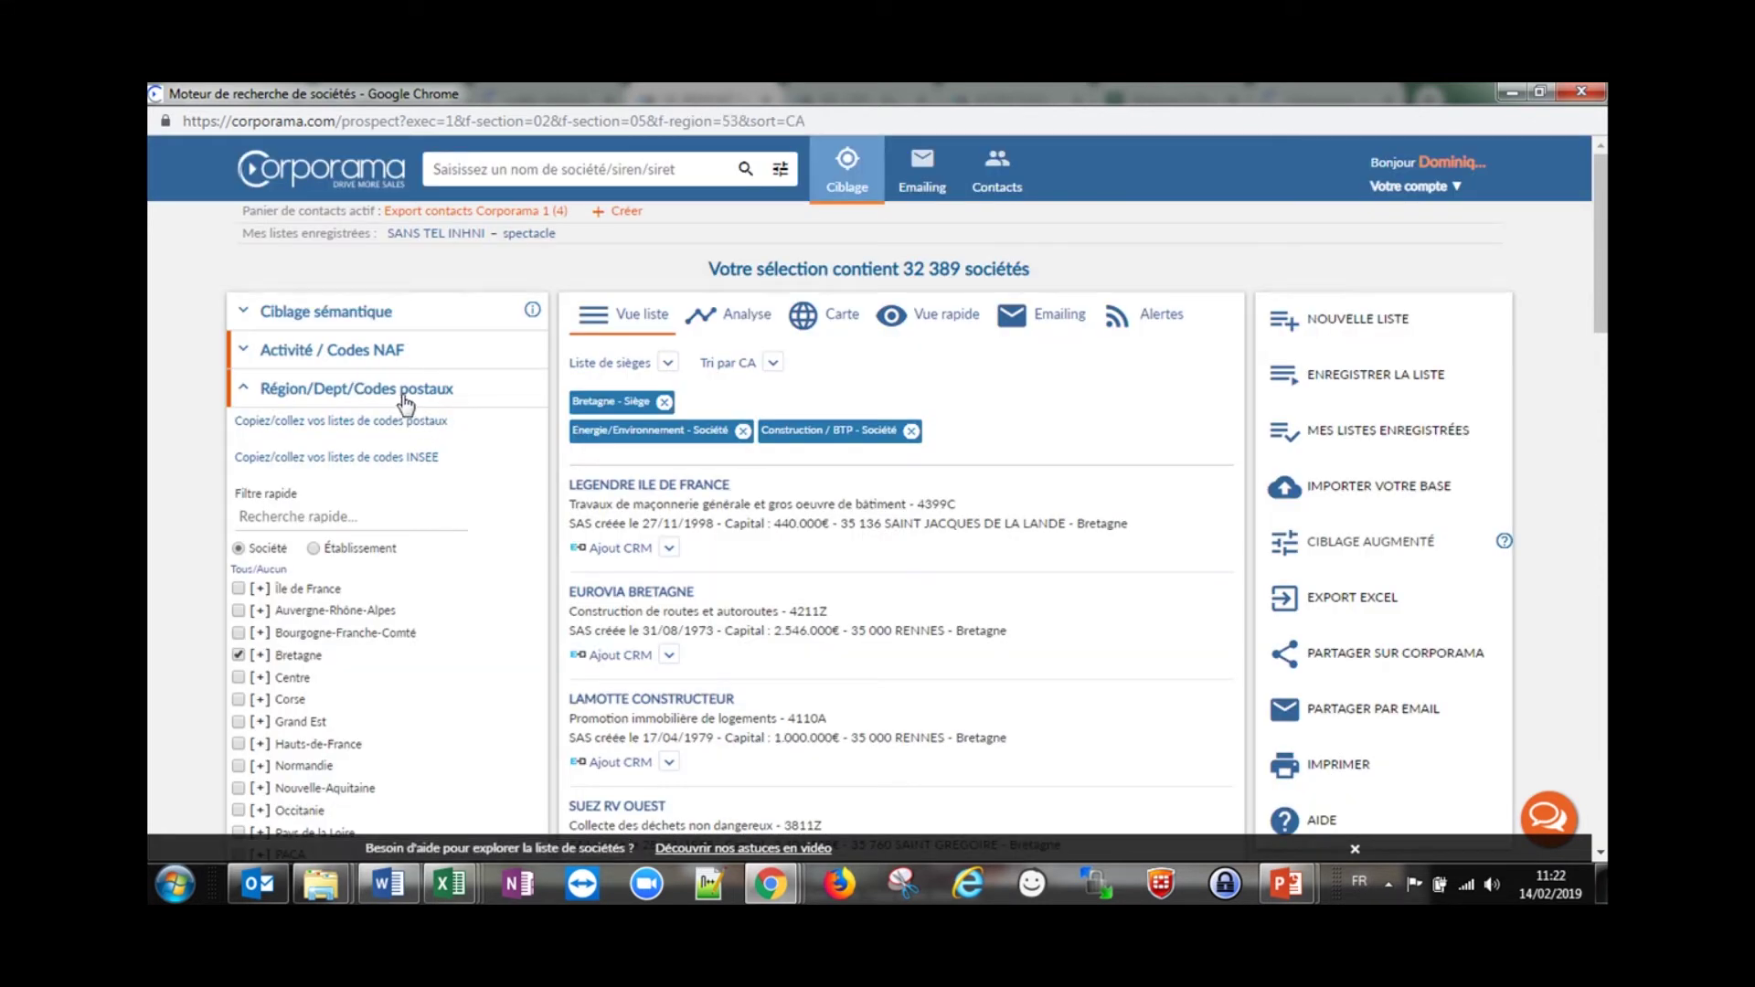
Add LAMOTTE CONSTRUCTEUR from the targeted company list to the CRM
scroll(399, 393, "down", 3)
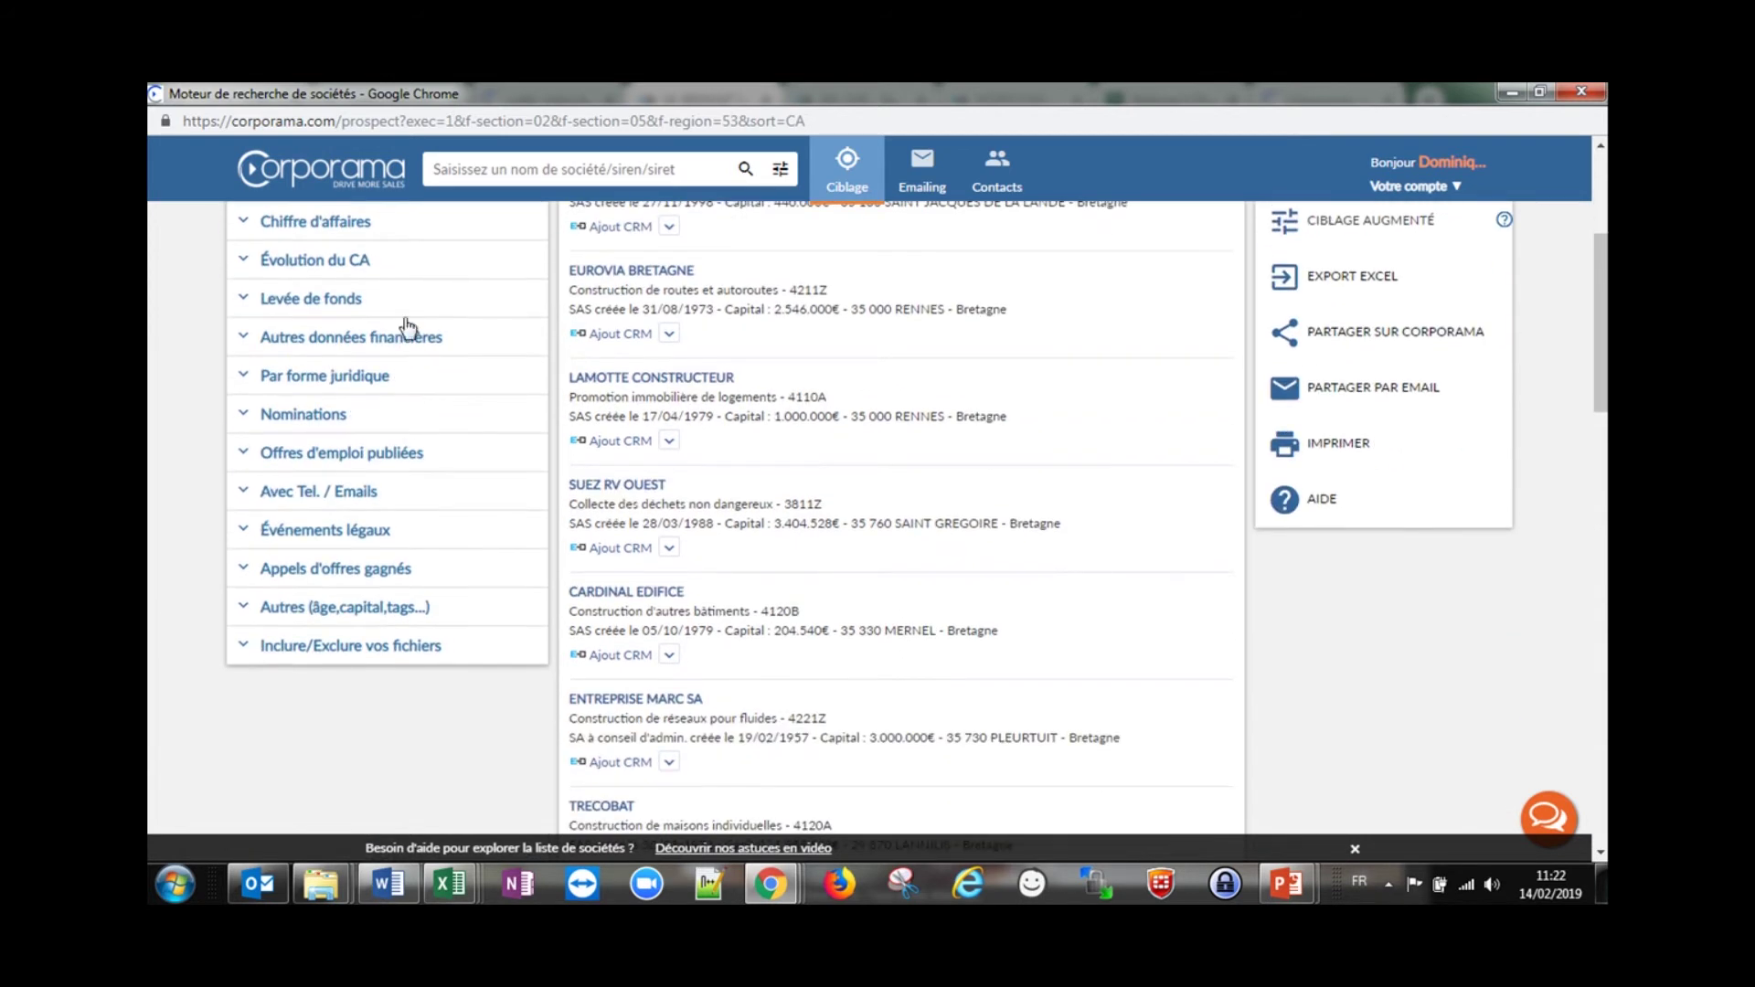
scroll(442, 634, "up", 2)
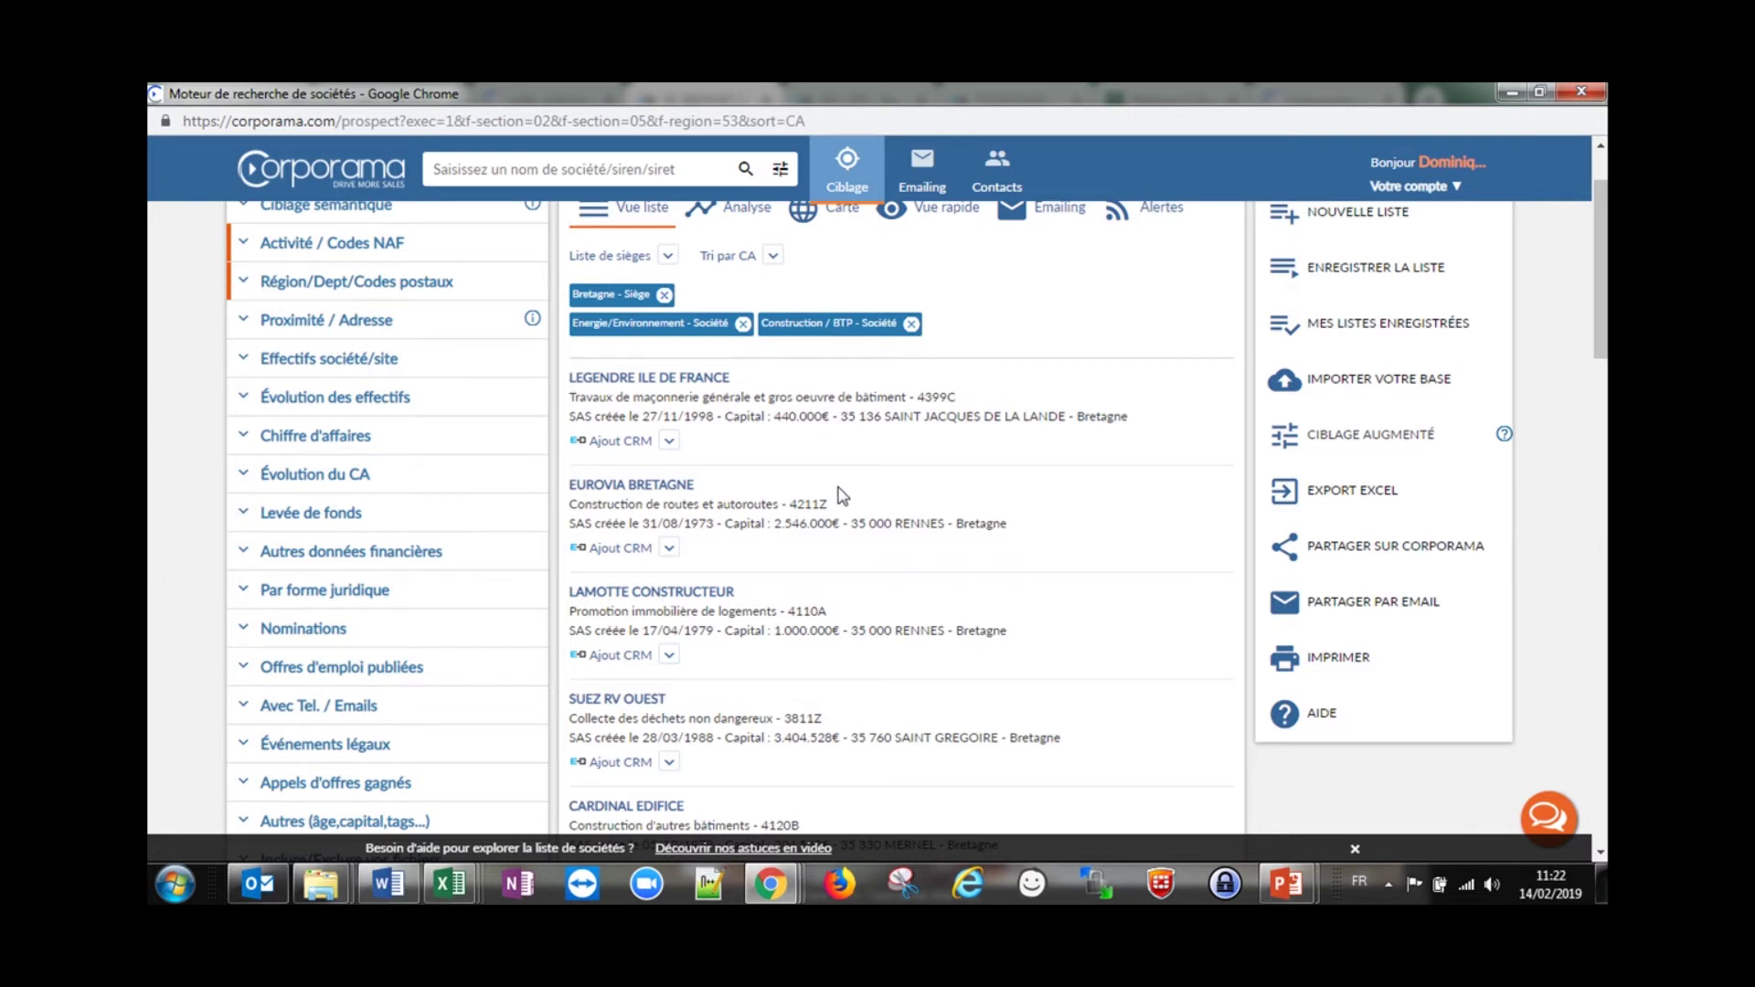
scroll(842, 495, "down", 1)
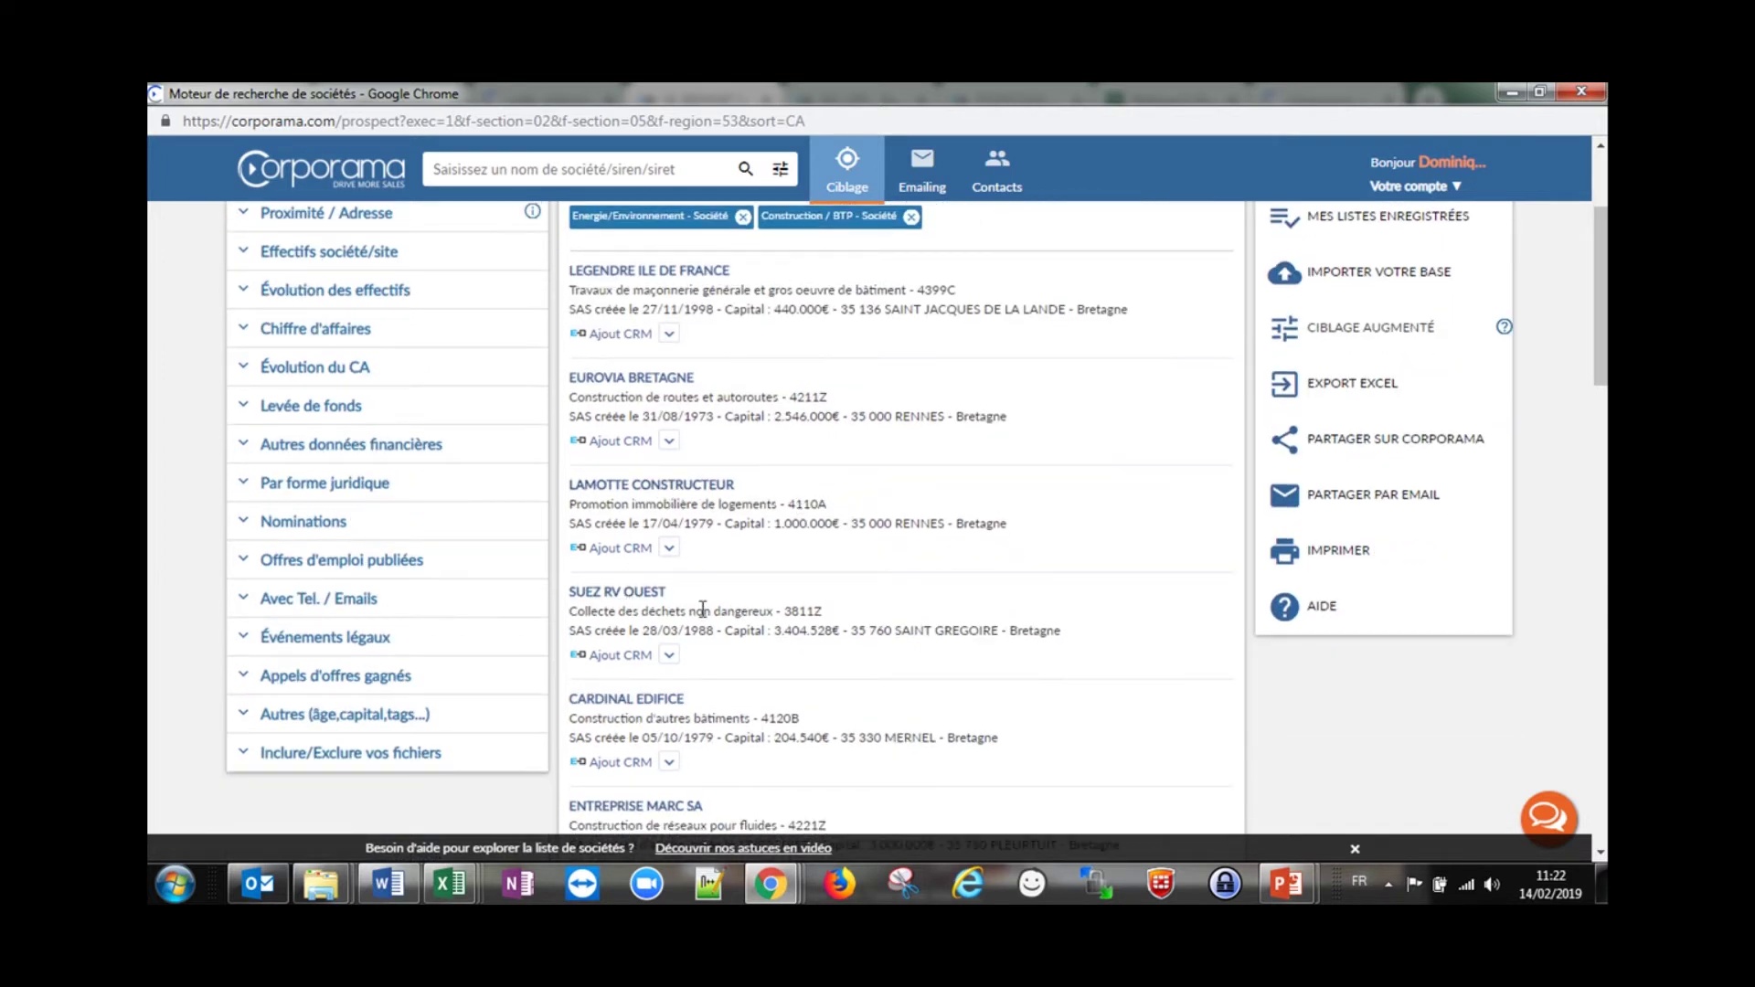
scroll(736, 610, "down", 1)
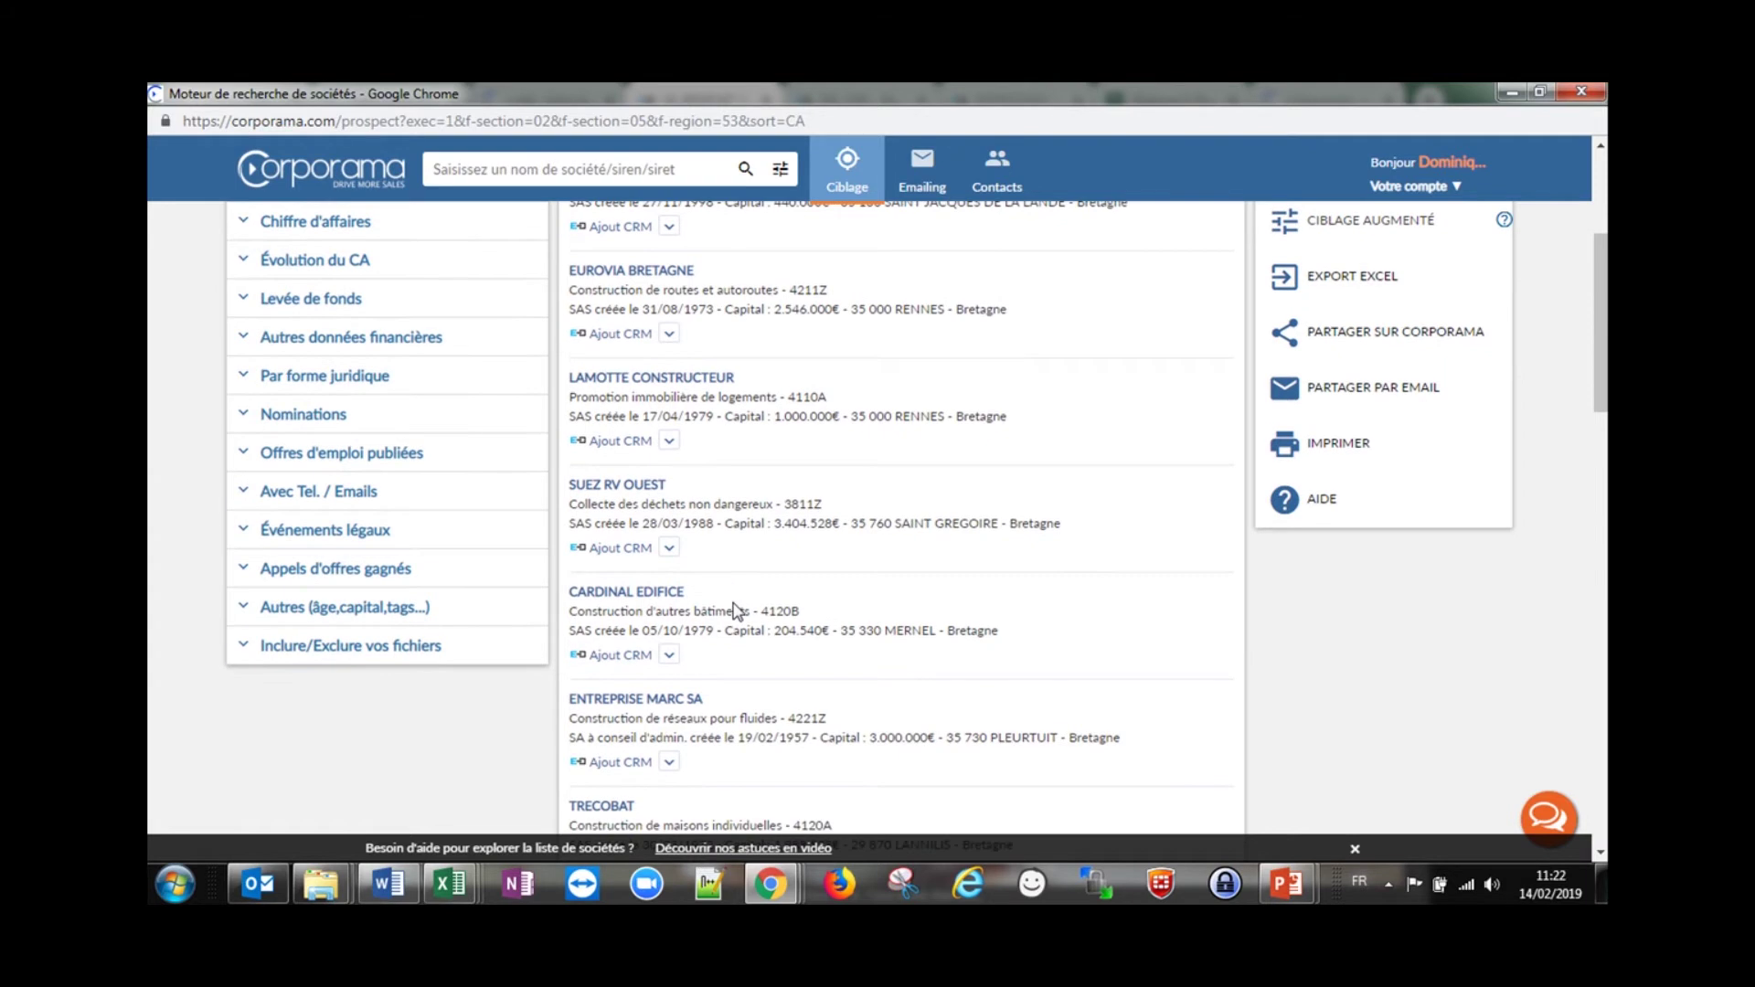
left_click(623, 440)
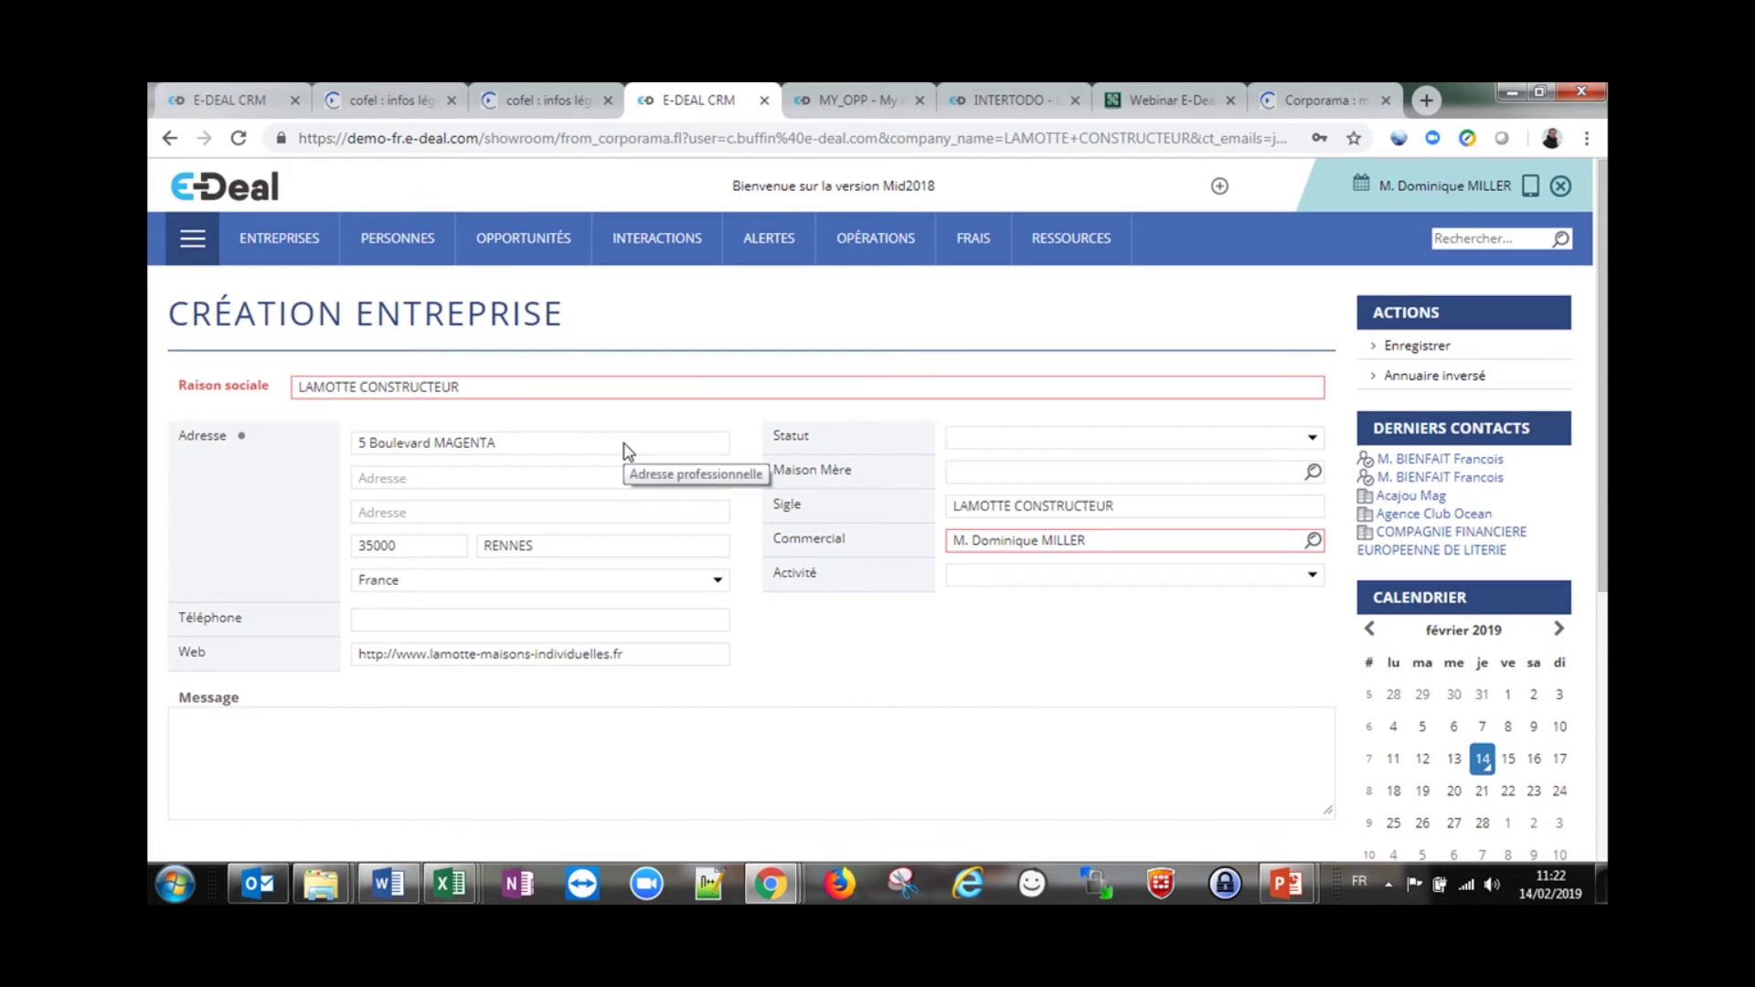
Set the new company's Statut to Lead and save both the company and its prefilled contact person
left_click(1080, 439)
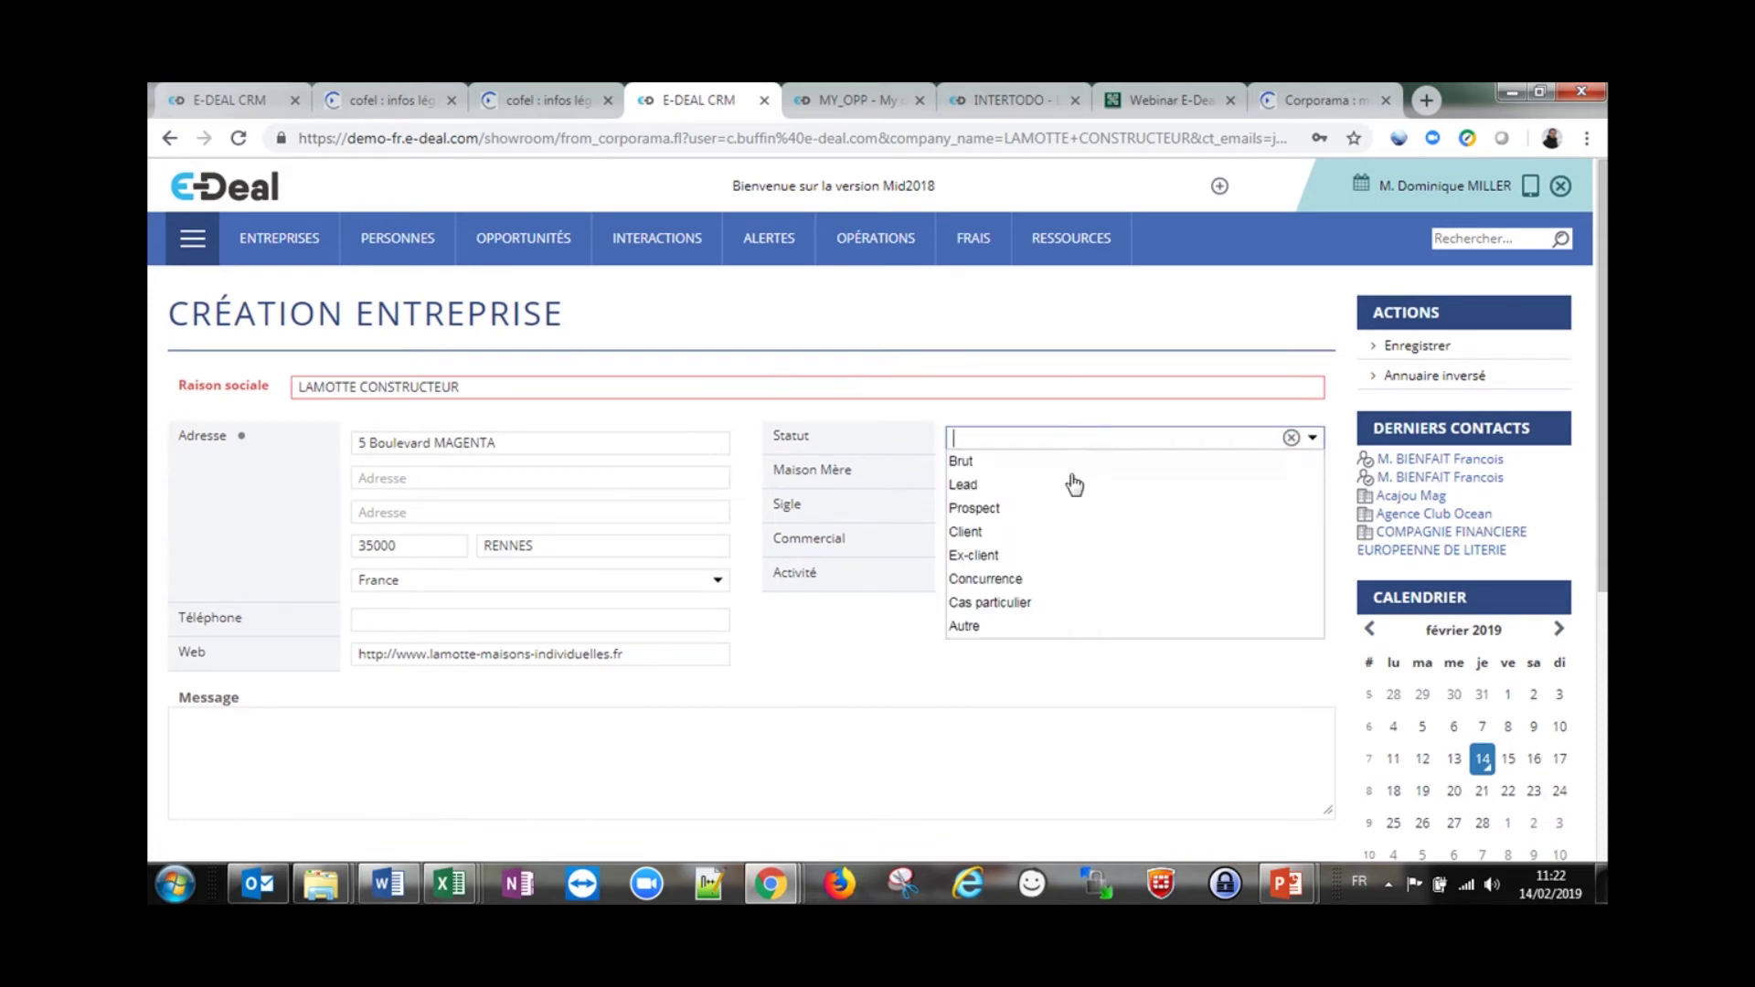
left_click(1065, 485)
left_click(839, 606)
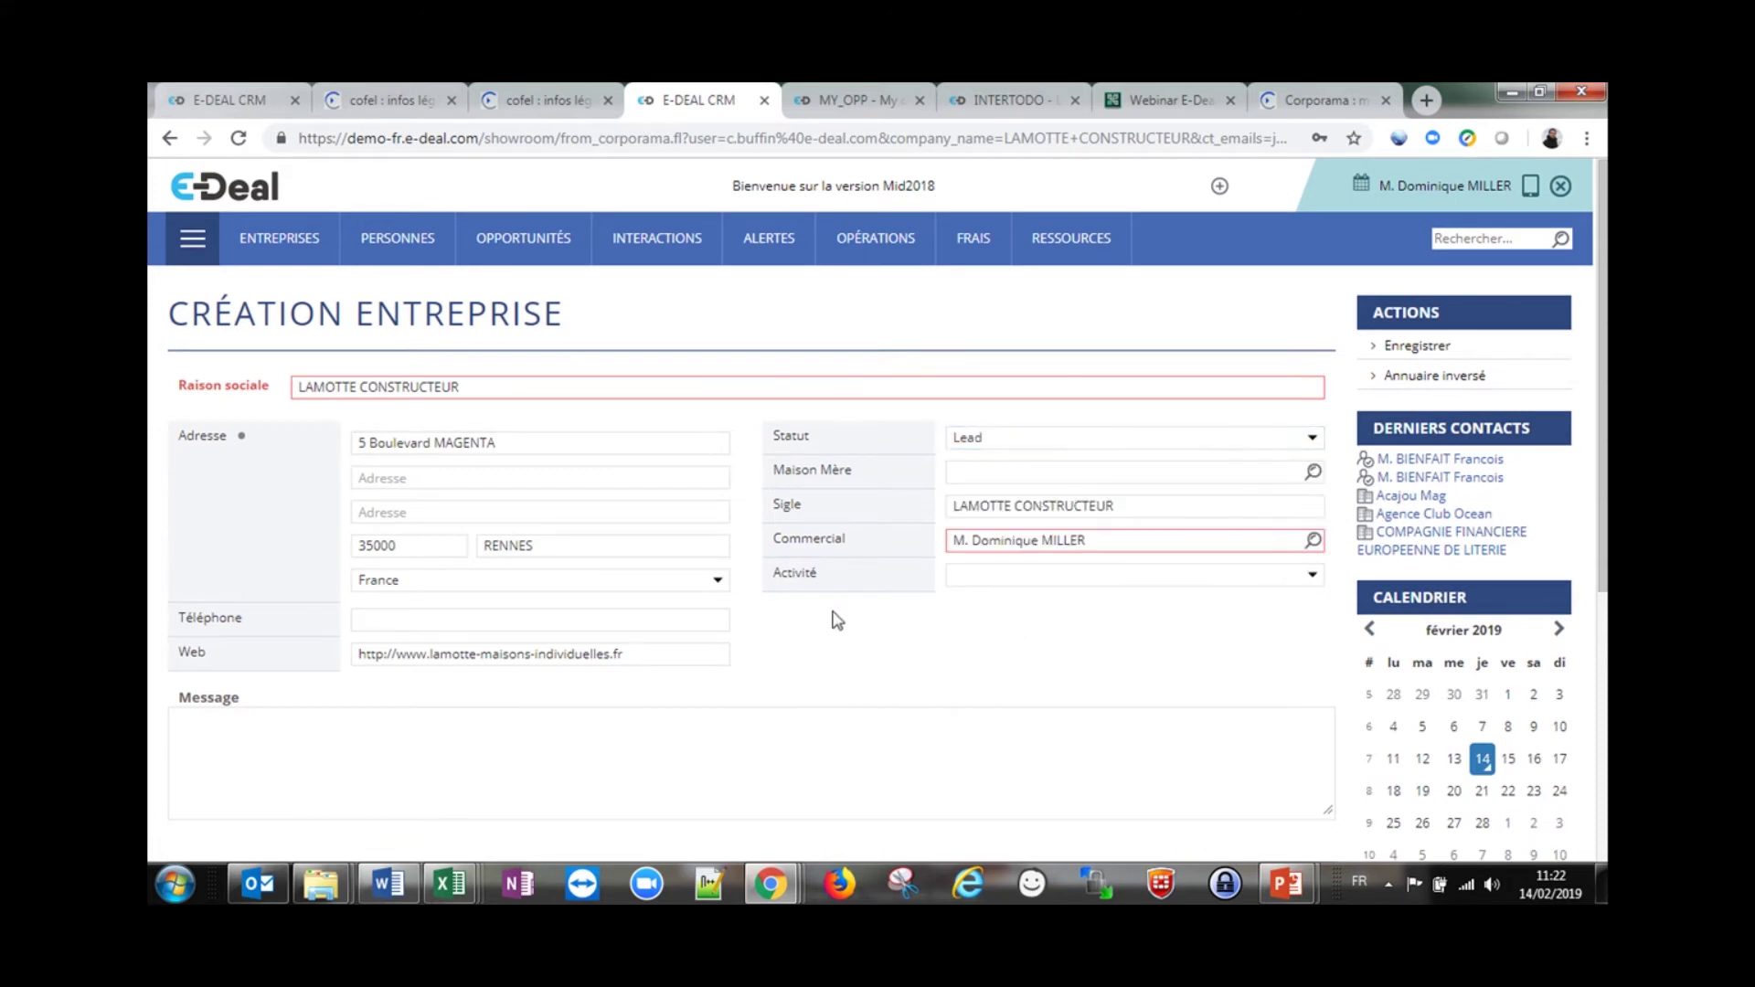
scroll(1005, 621, "down", 4)
scroll(1261, 567, "up", 4)
left_click(1406, 338)
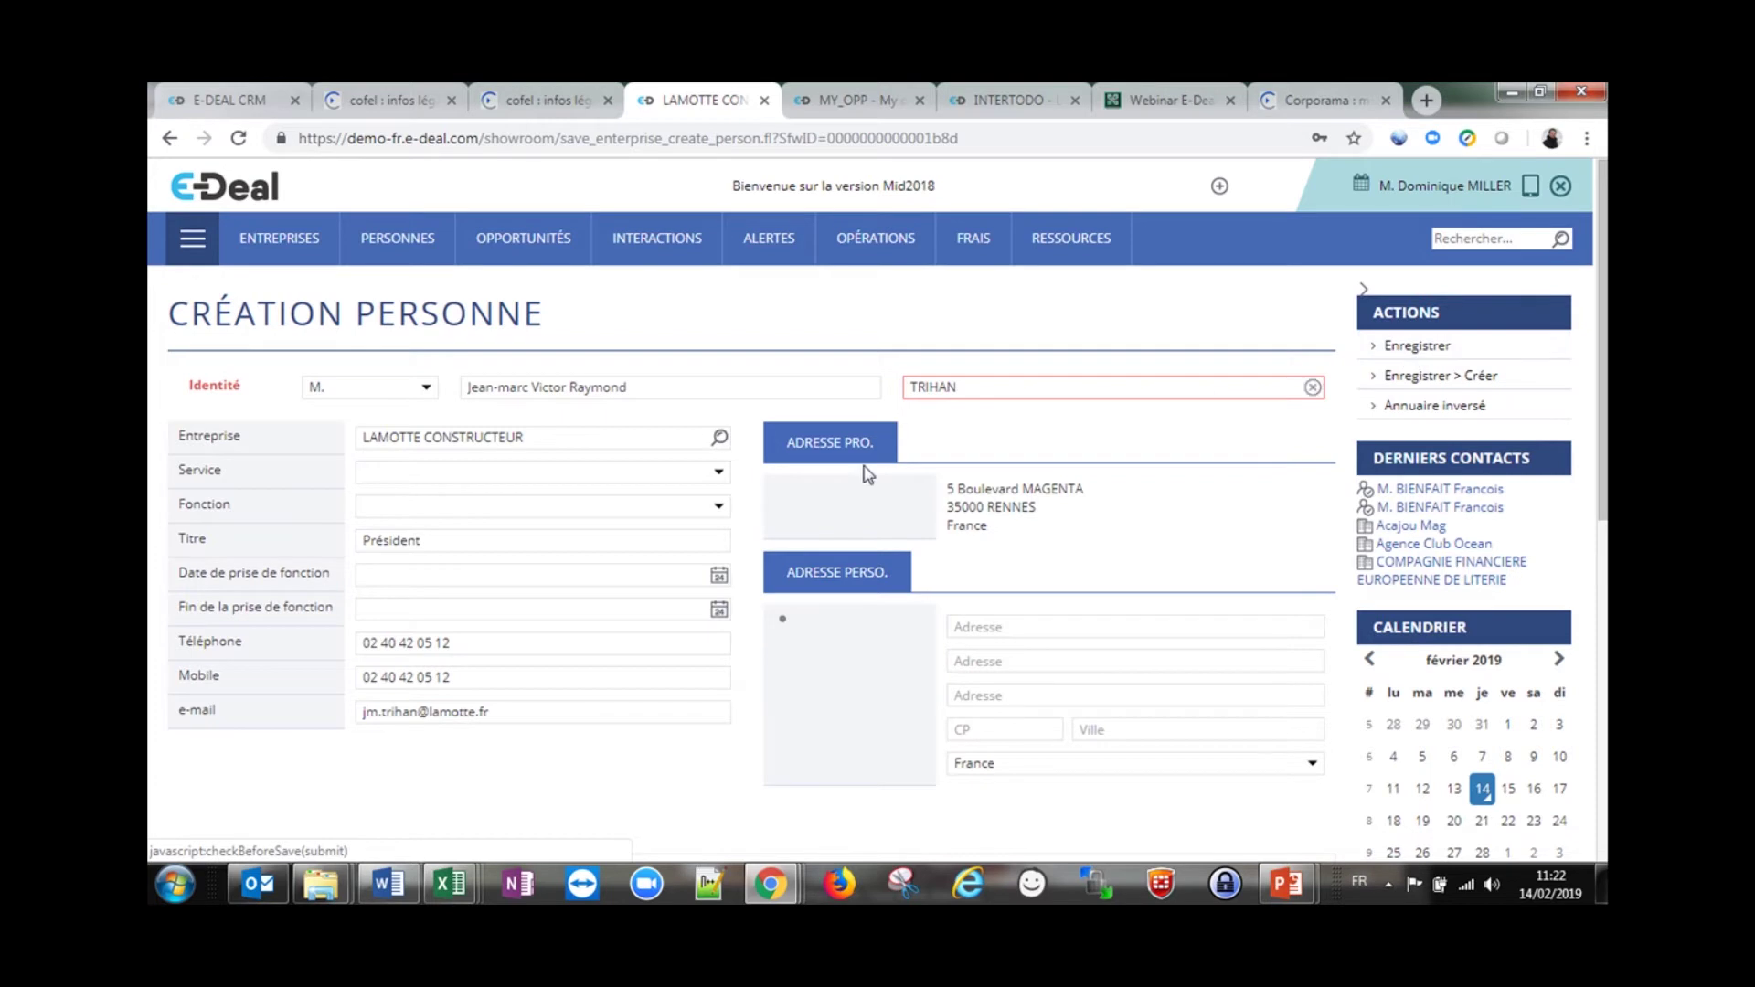
left_click(1426, 347)
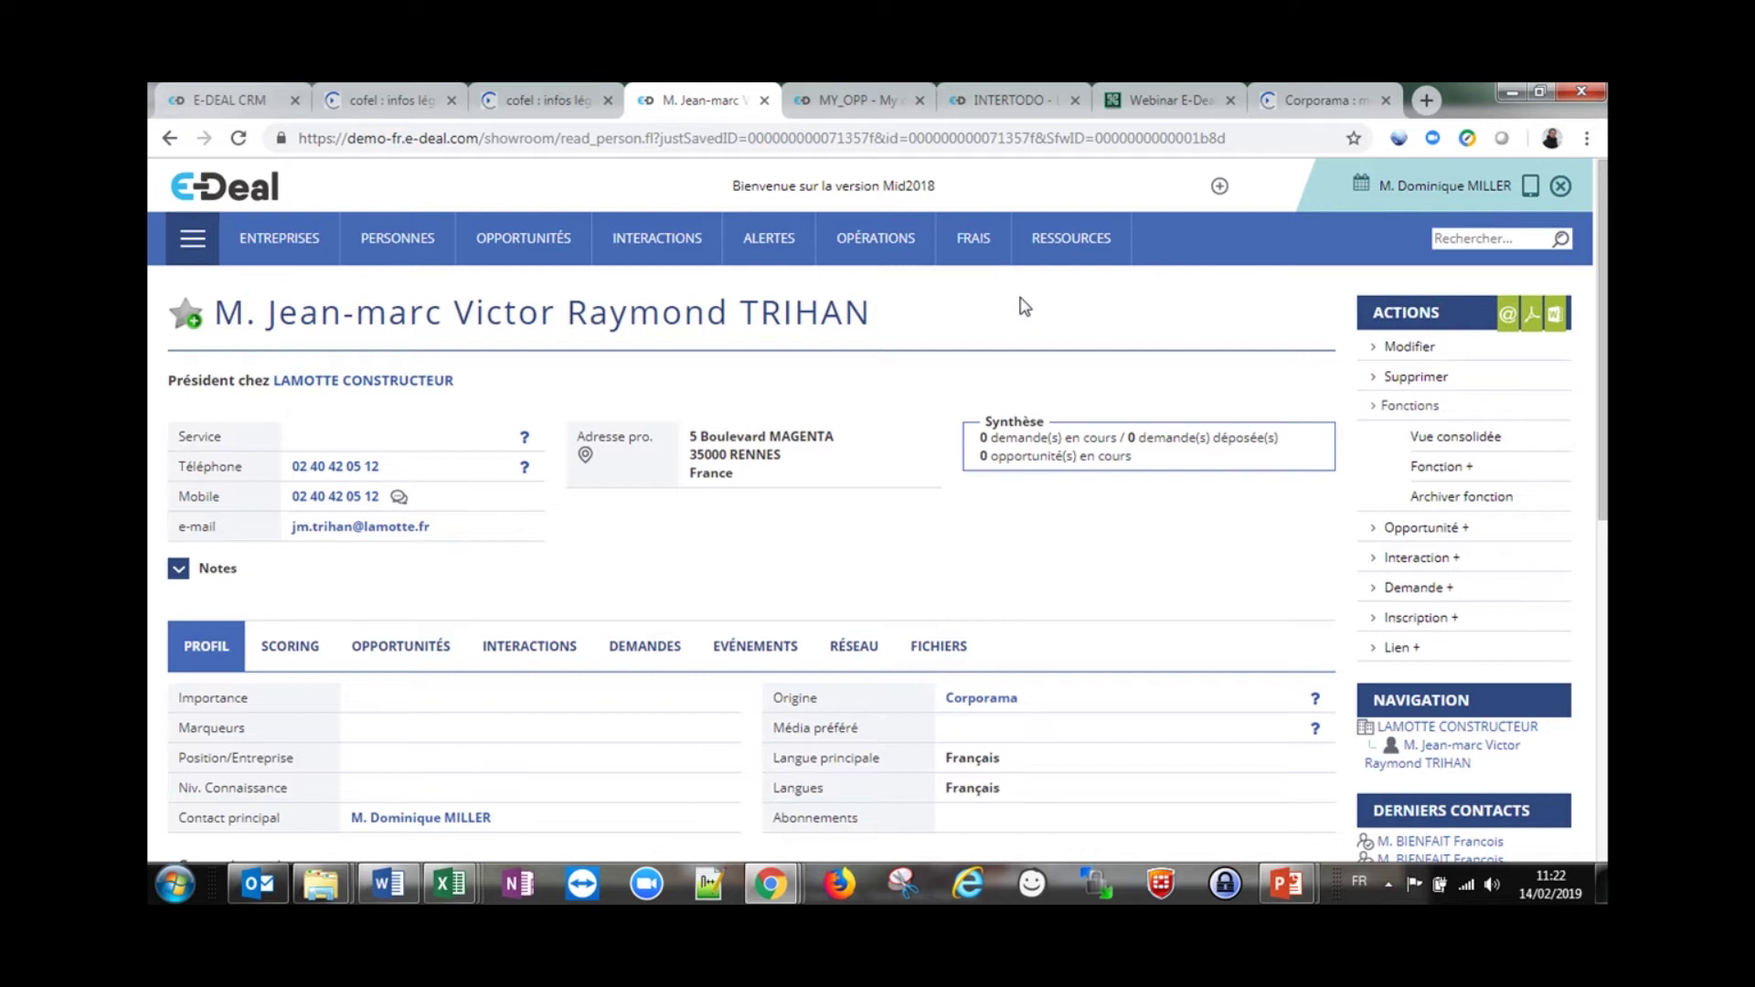
Return the first CRM tab to the home page and close all other tabs except the E-Deal webinar page
left_click(883, 98)
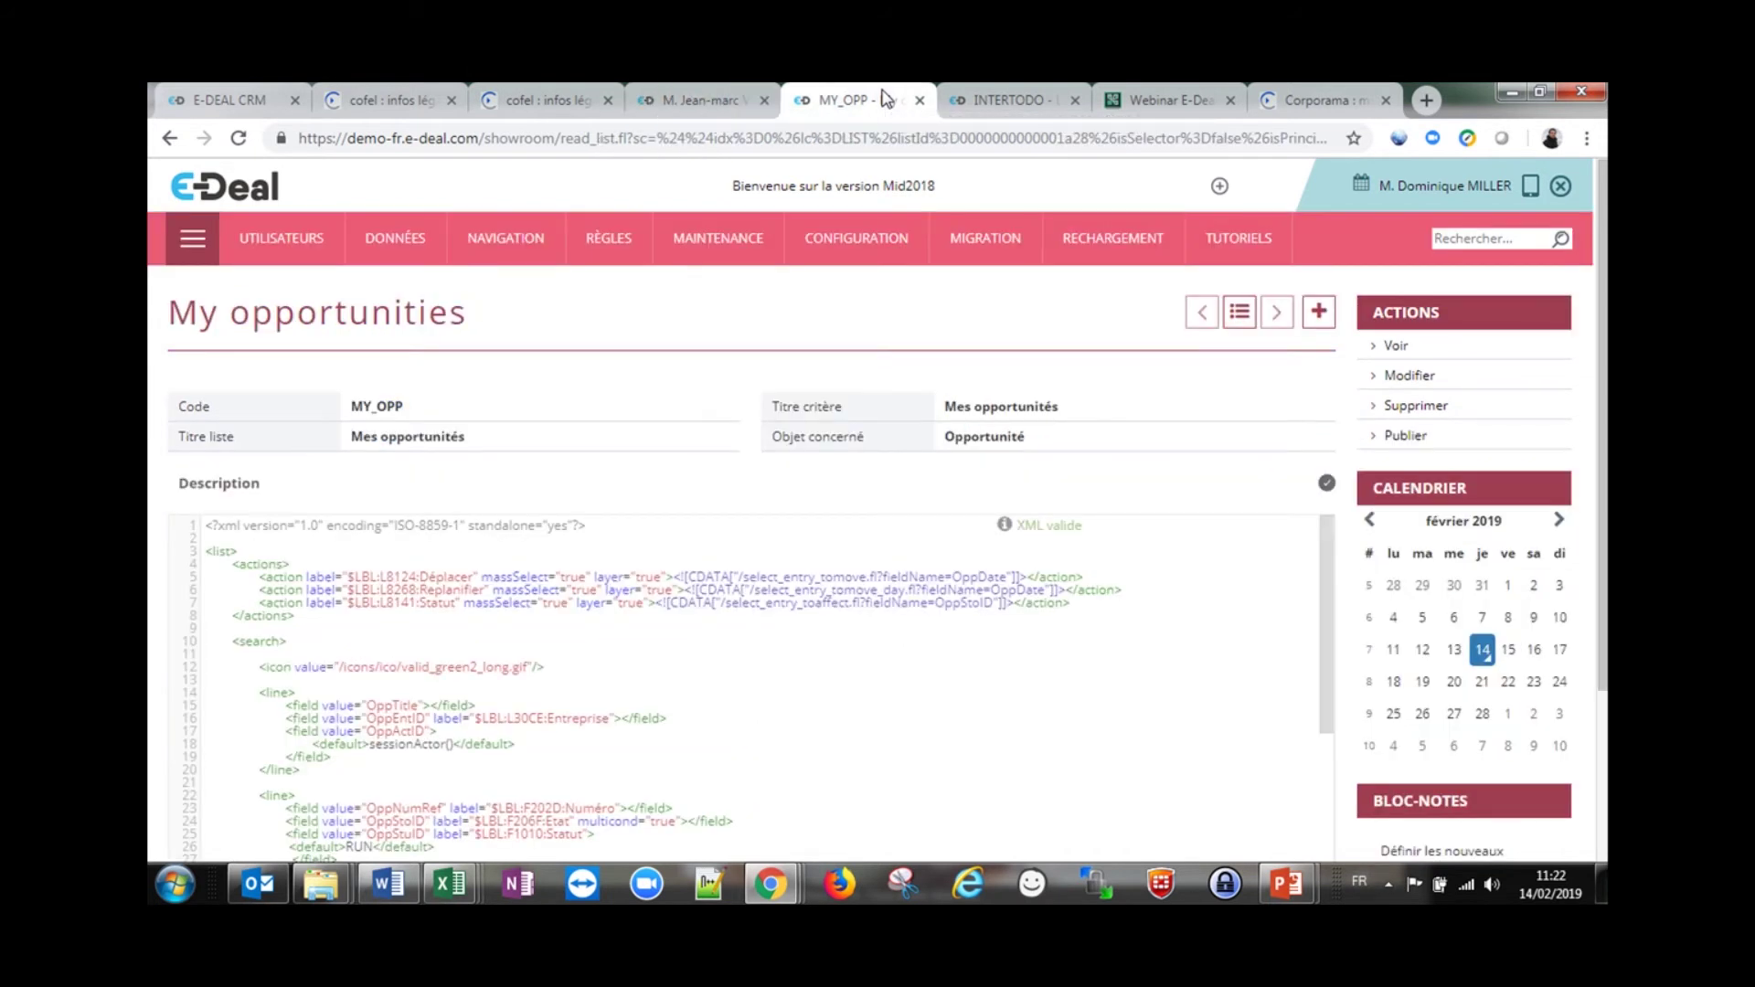
left_click(699, 99)
left_click(235, 94)
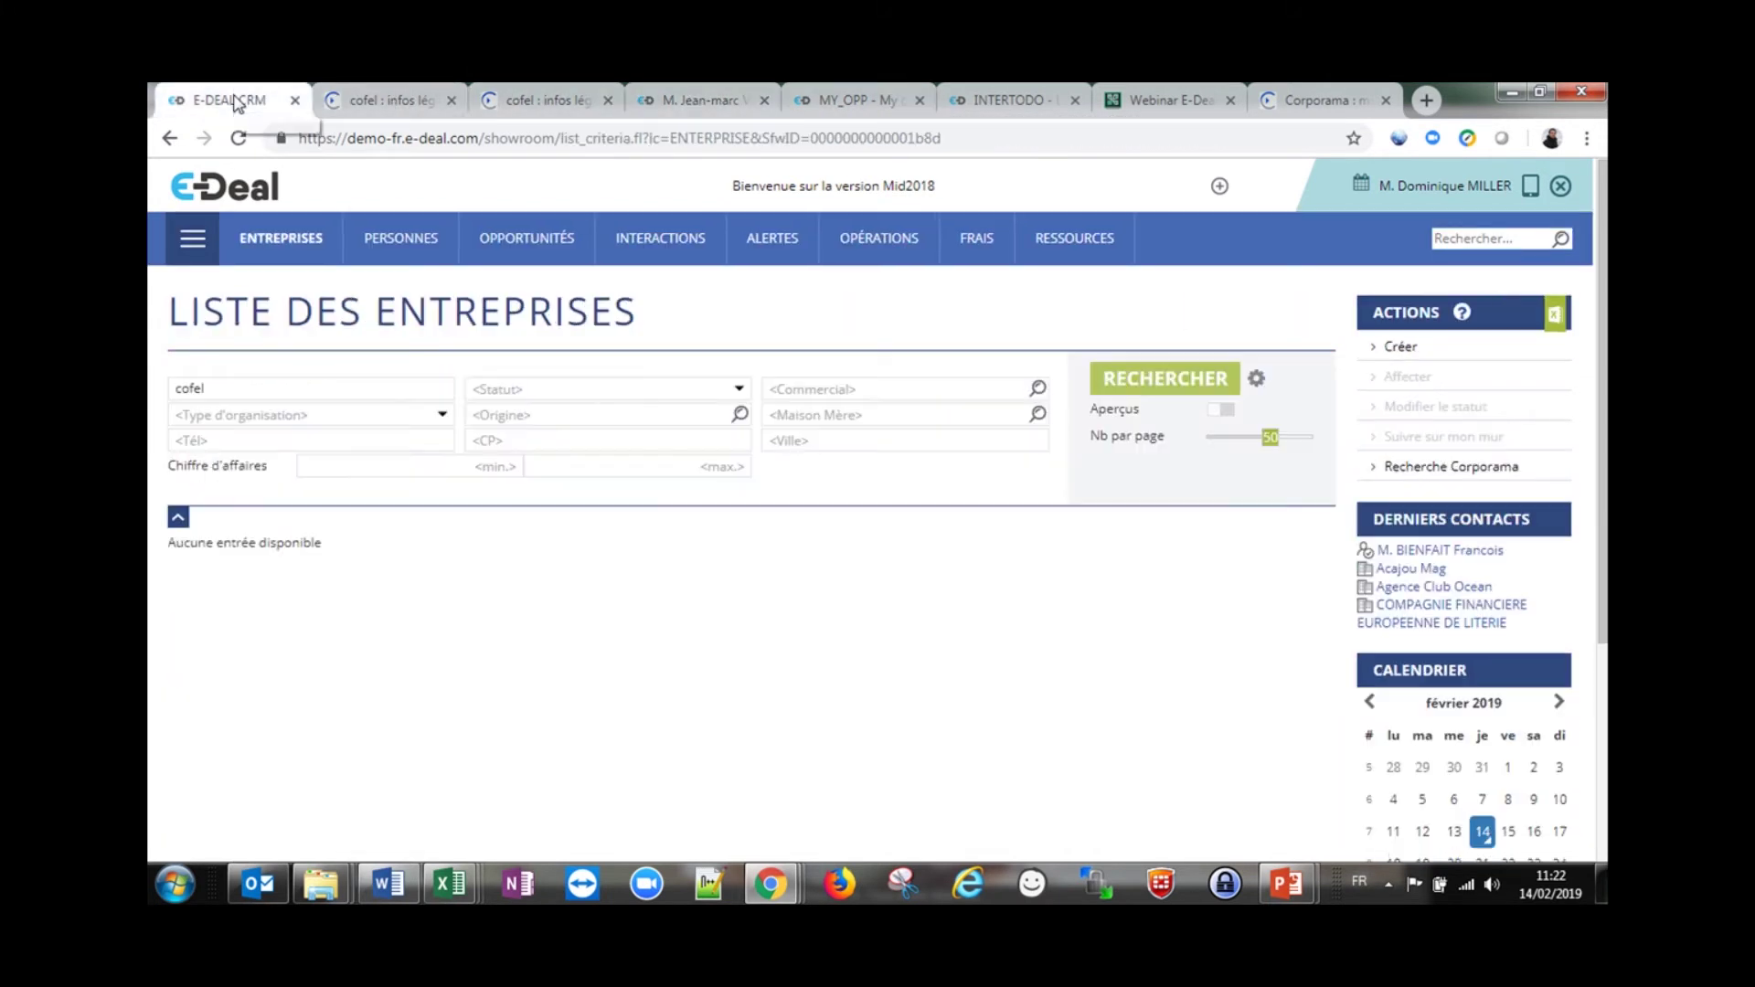
left_click(235, 188)
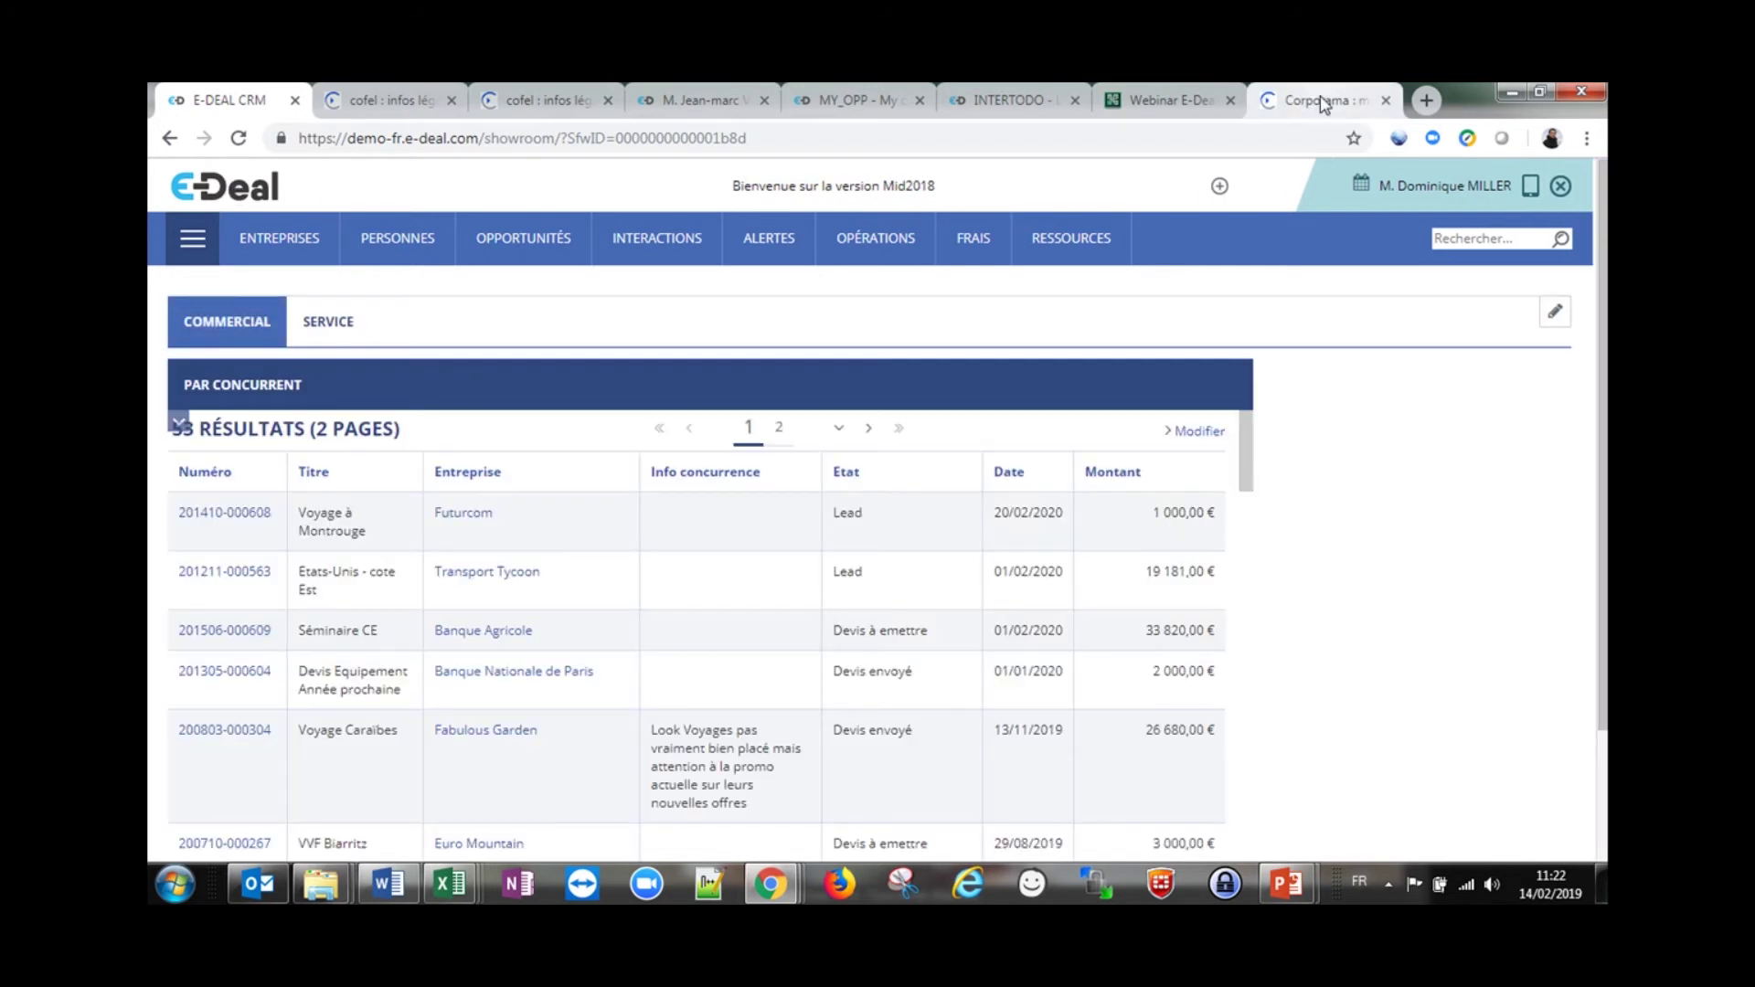
middle_click(1322, 103)
middle_click(1124, 102)
middle_click(964, 103)
middle_click(734, 102)
middle_click(599, 102)
middle_click(420, 102)
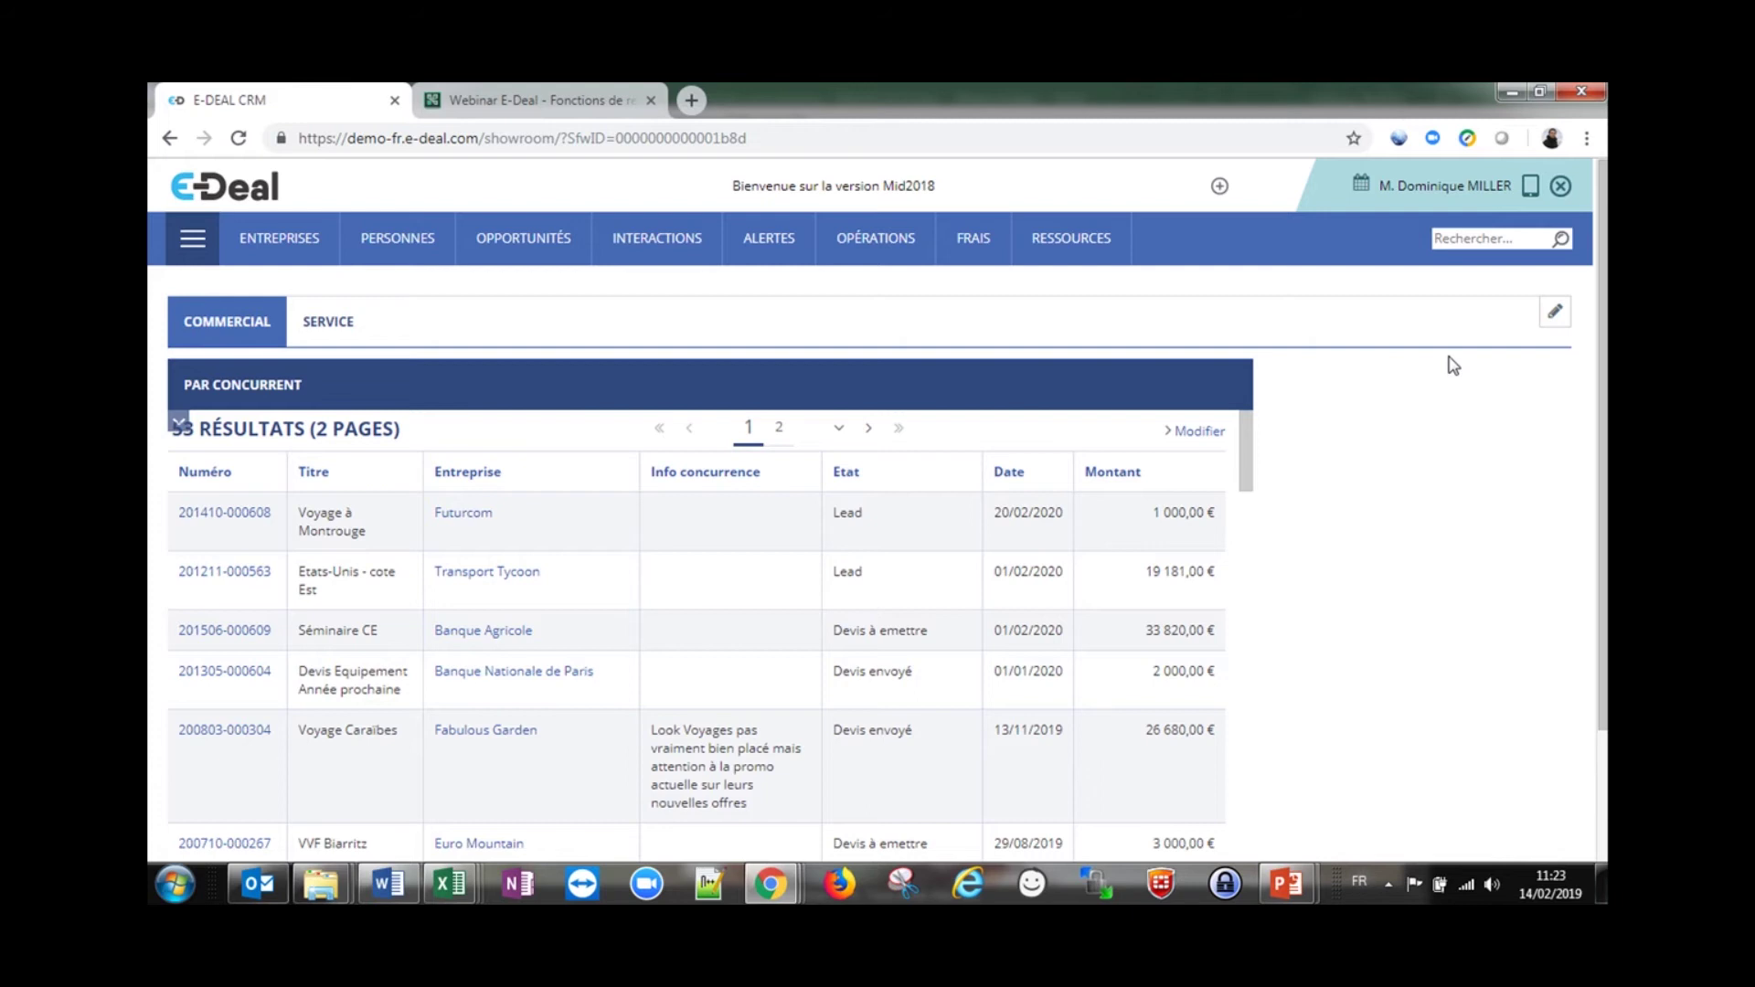
Run a full-text search of the CRM for "barcelone" and review the matching companies and people
left_click(1483, 239)
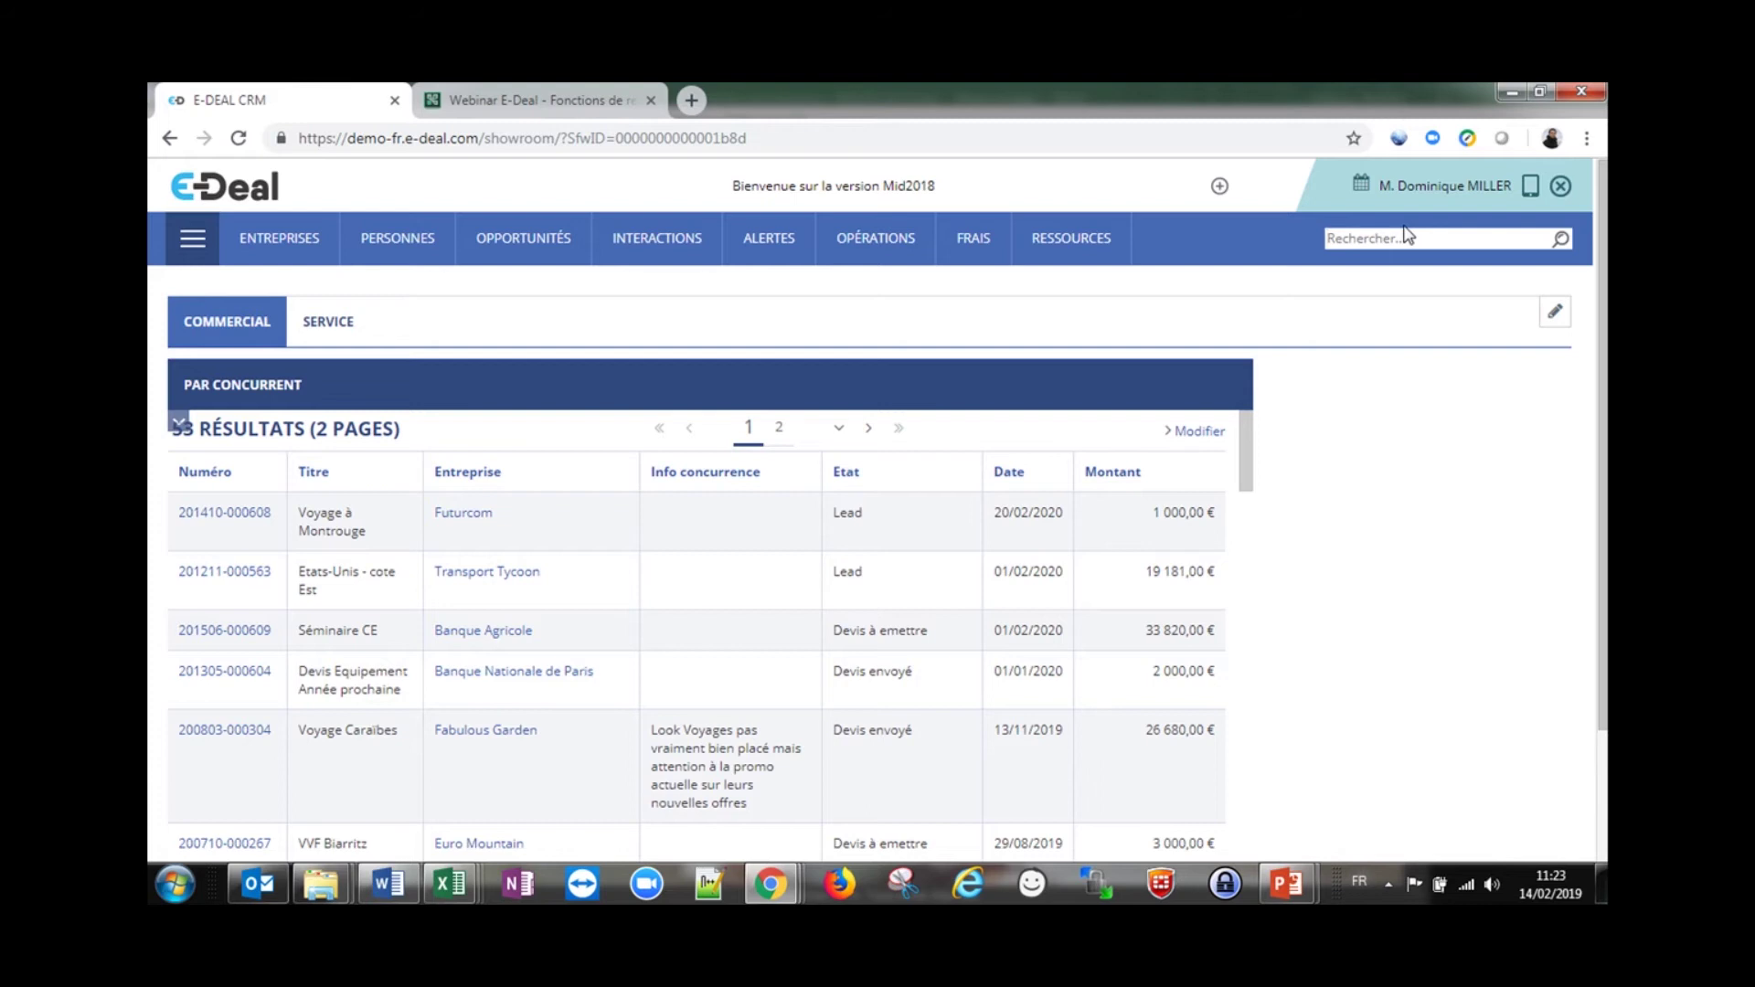
type("barcelone")
key("Return")
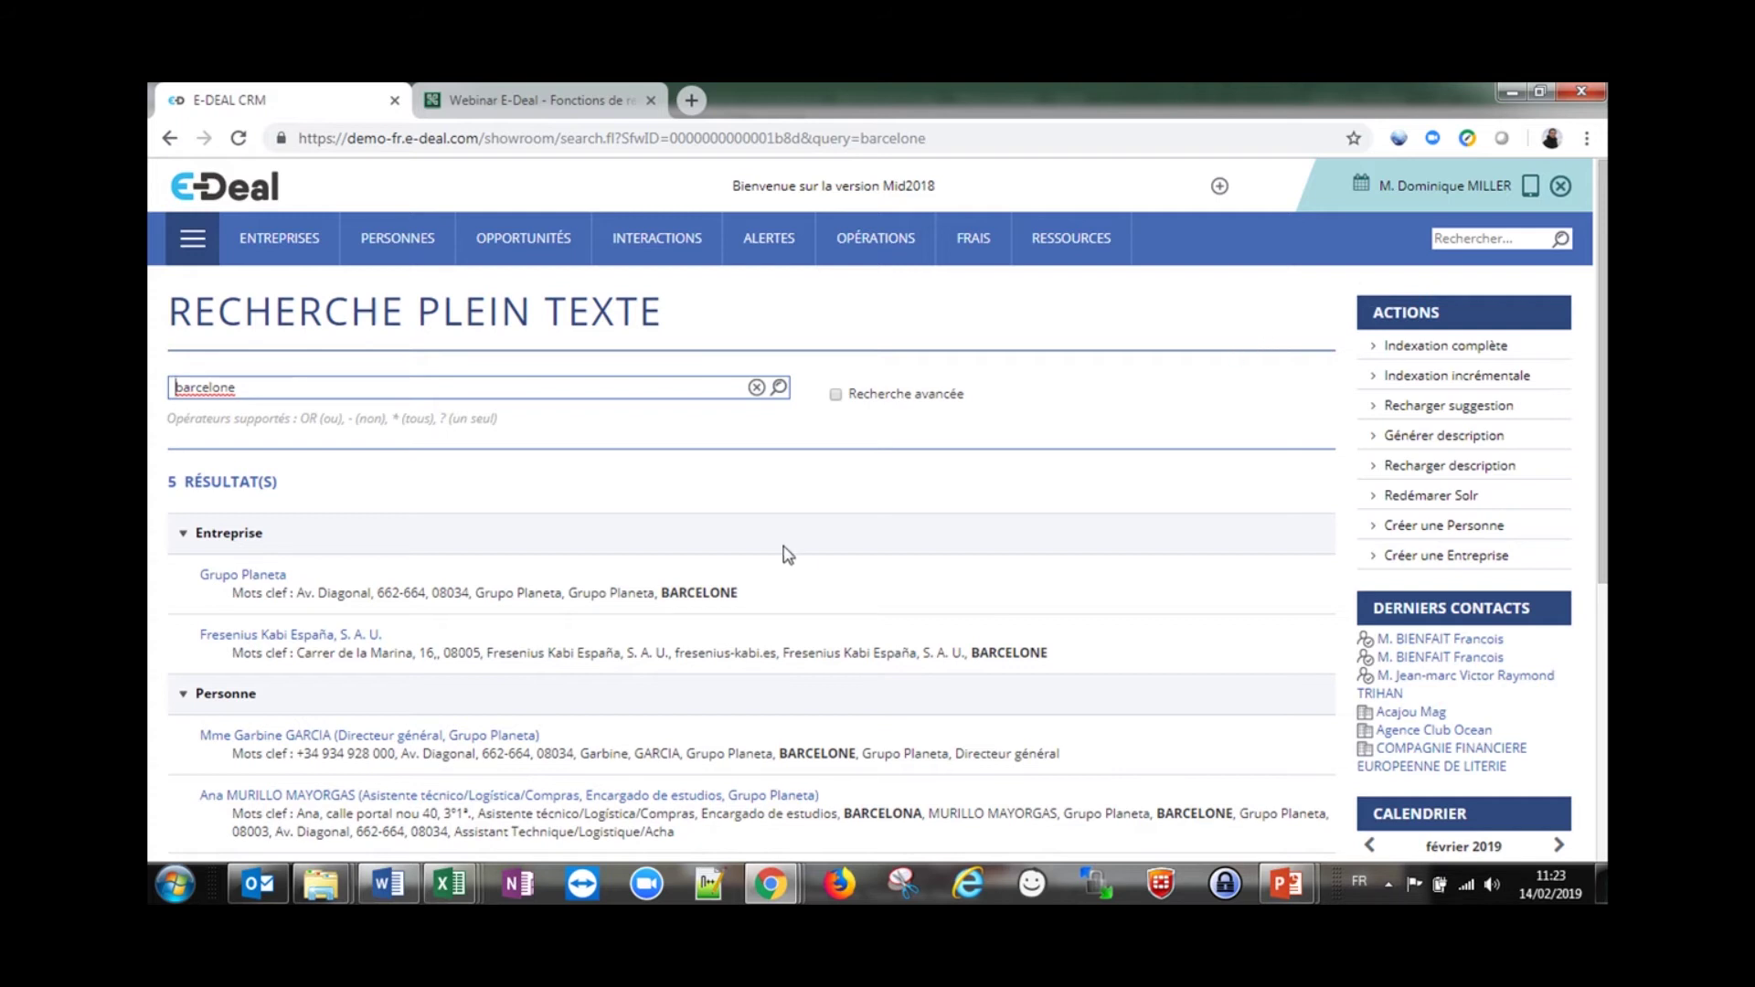
scroll(965, 516, "down", 1)
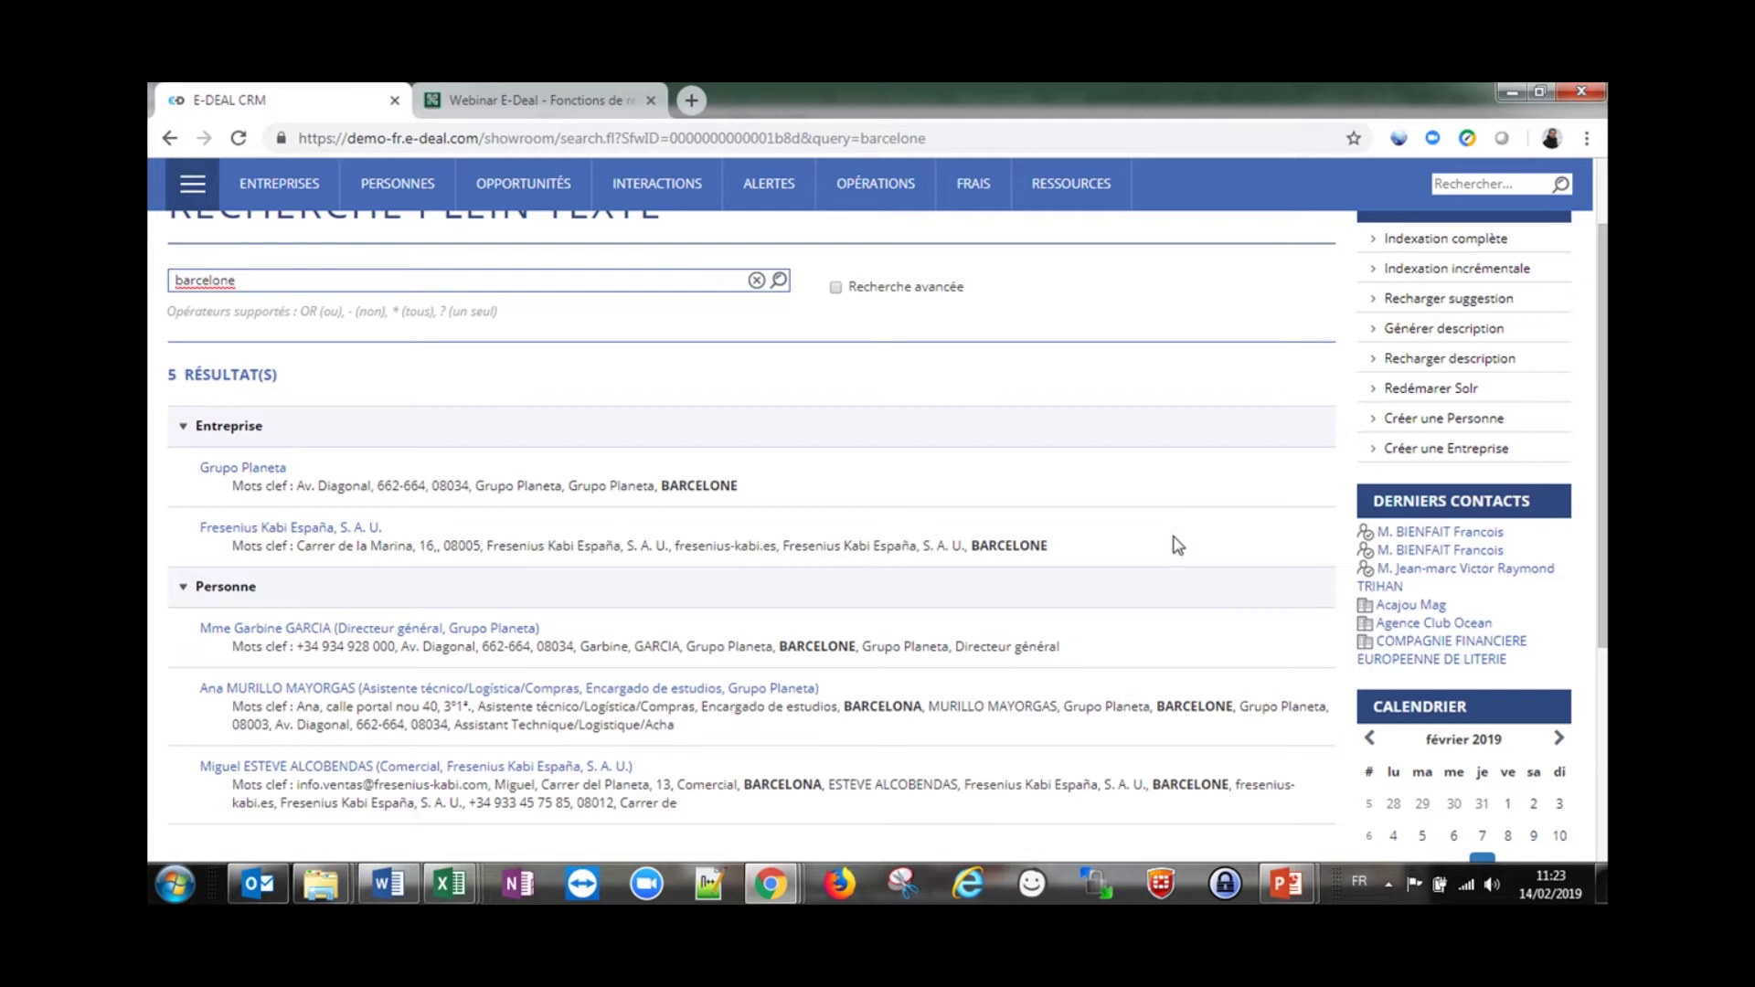
scroll(1164, 634, "up", 1)
scroll(1165, 635, "down", 1)
scroll(1079, 617, "up", 1)
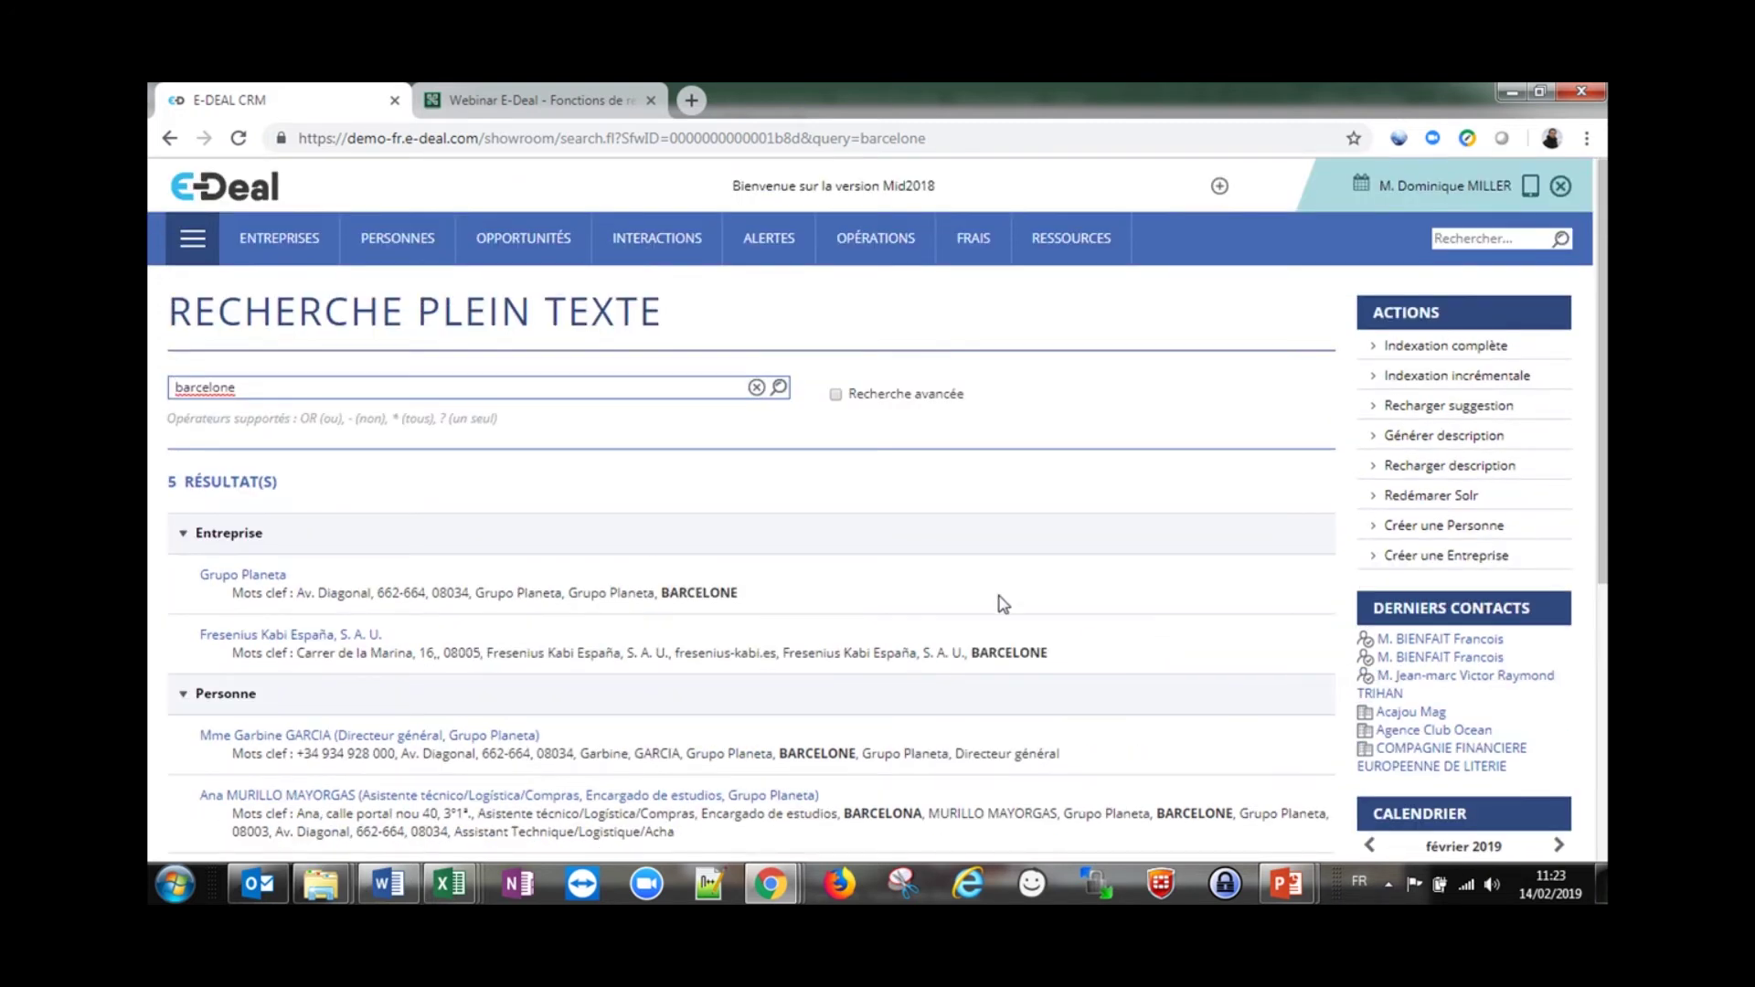
Switch to the CRM administration module and open the data dictionary (Dictionnaire de données)
left_click(206, 230)
left_click(1390, 380)
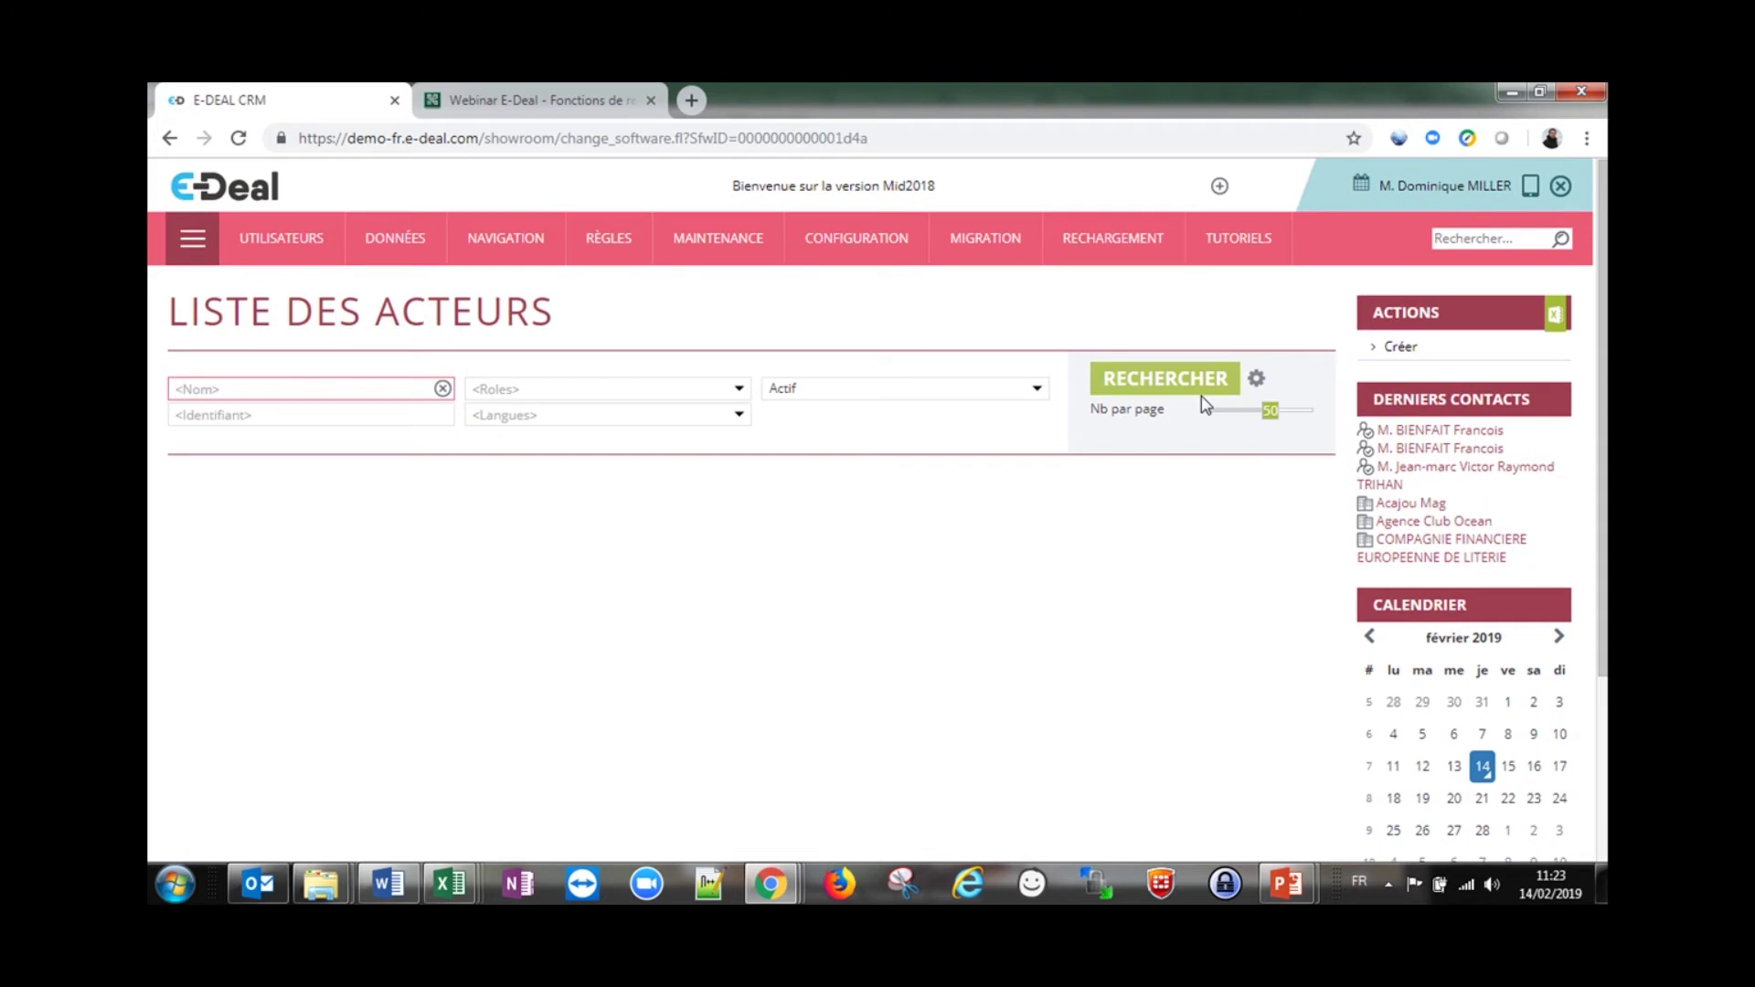
left_click(398, 263)
left_click(402, 380)
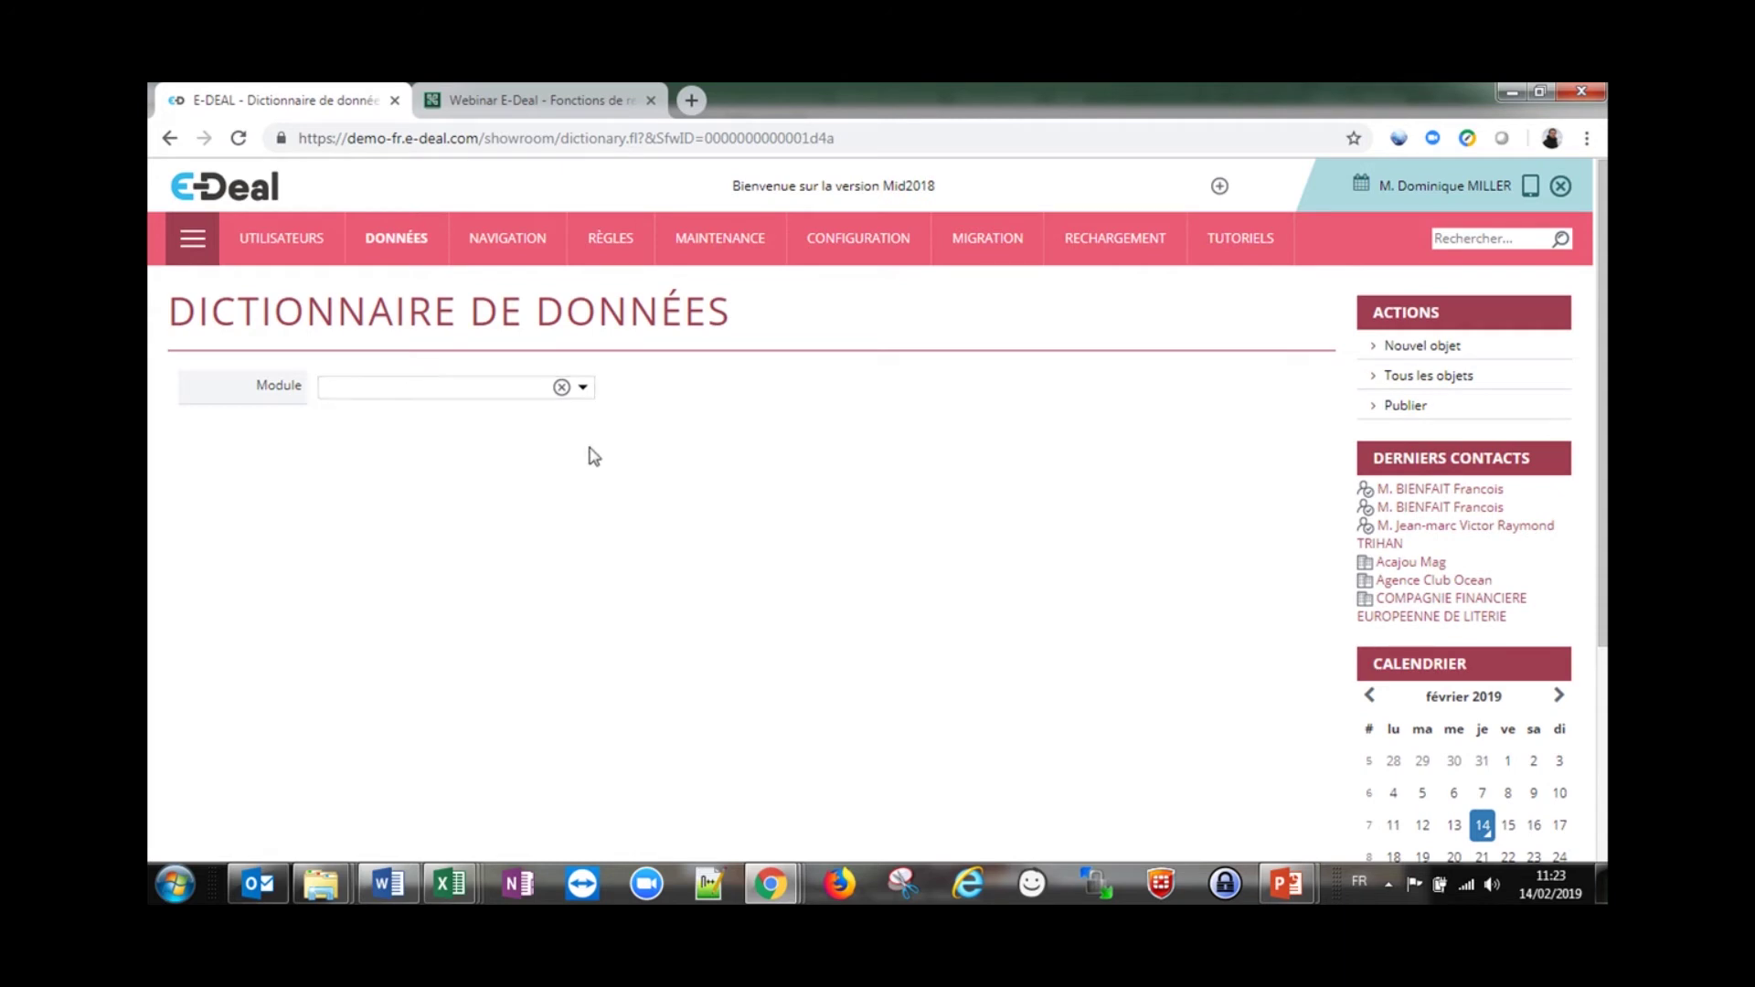
Display the fields of the Opportunité object from the Sales module in the data dictionary
left_click(582, 388)
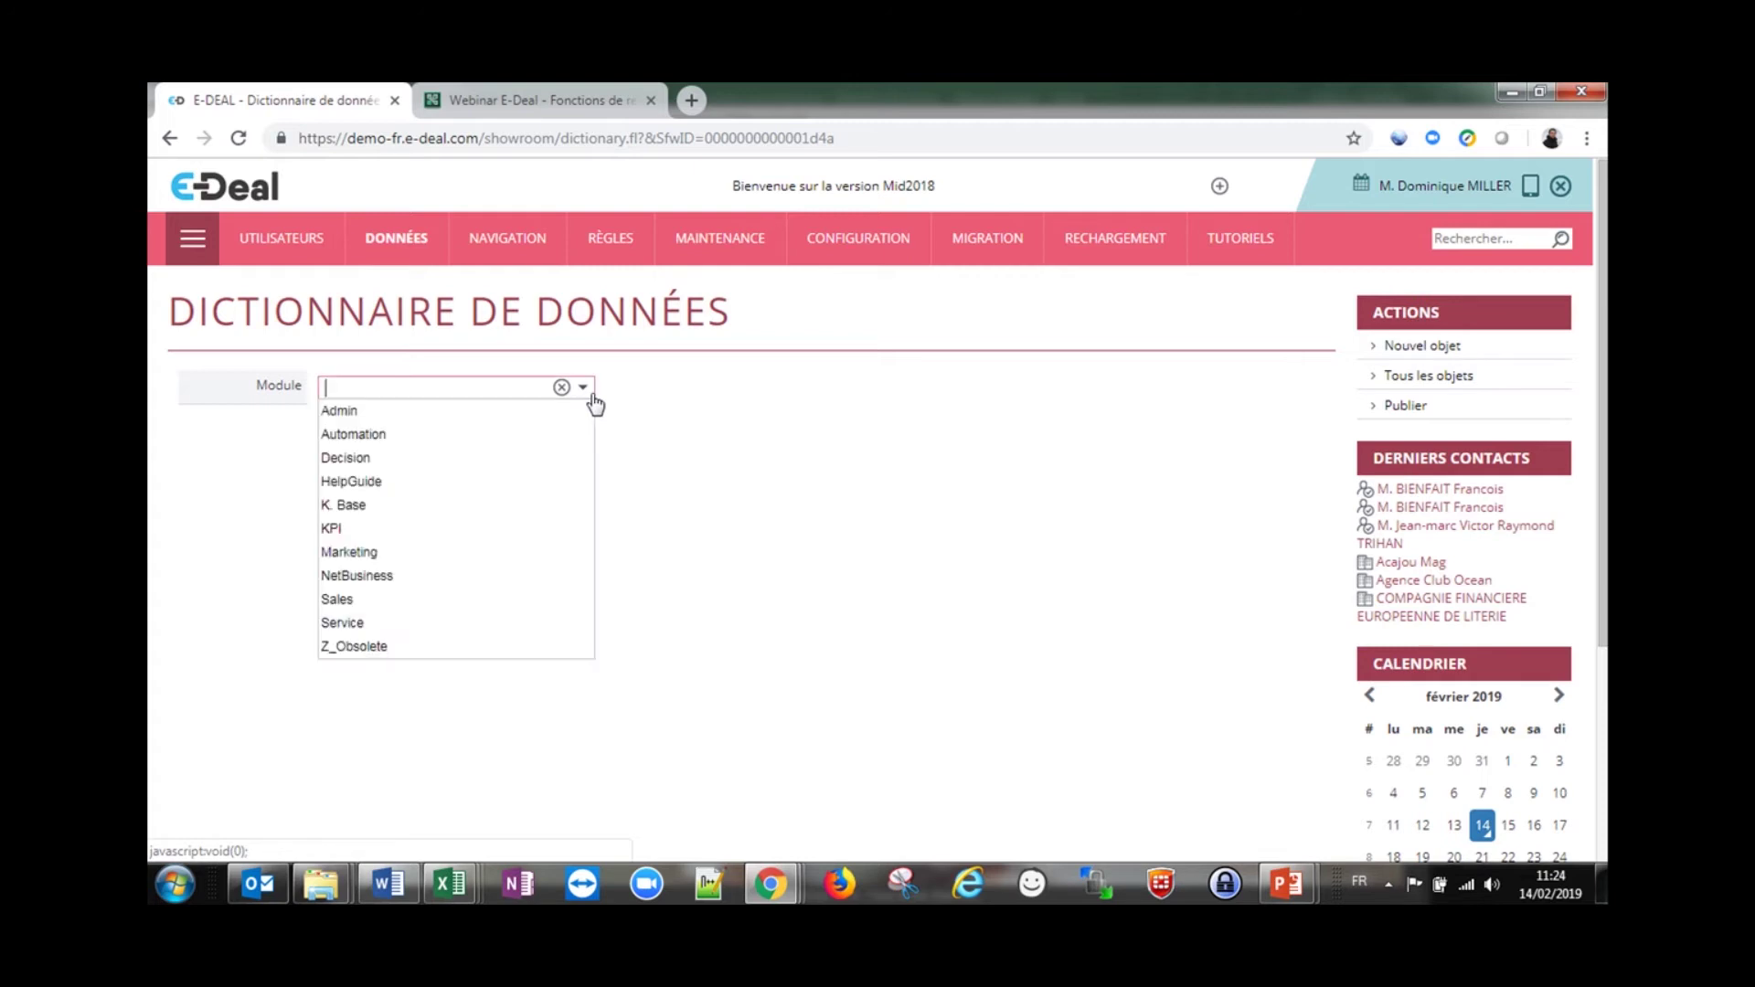
left_click(459, 613)
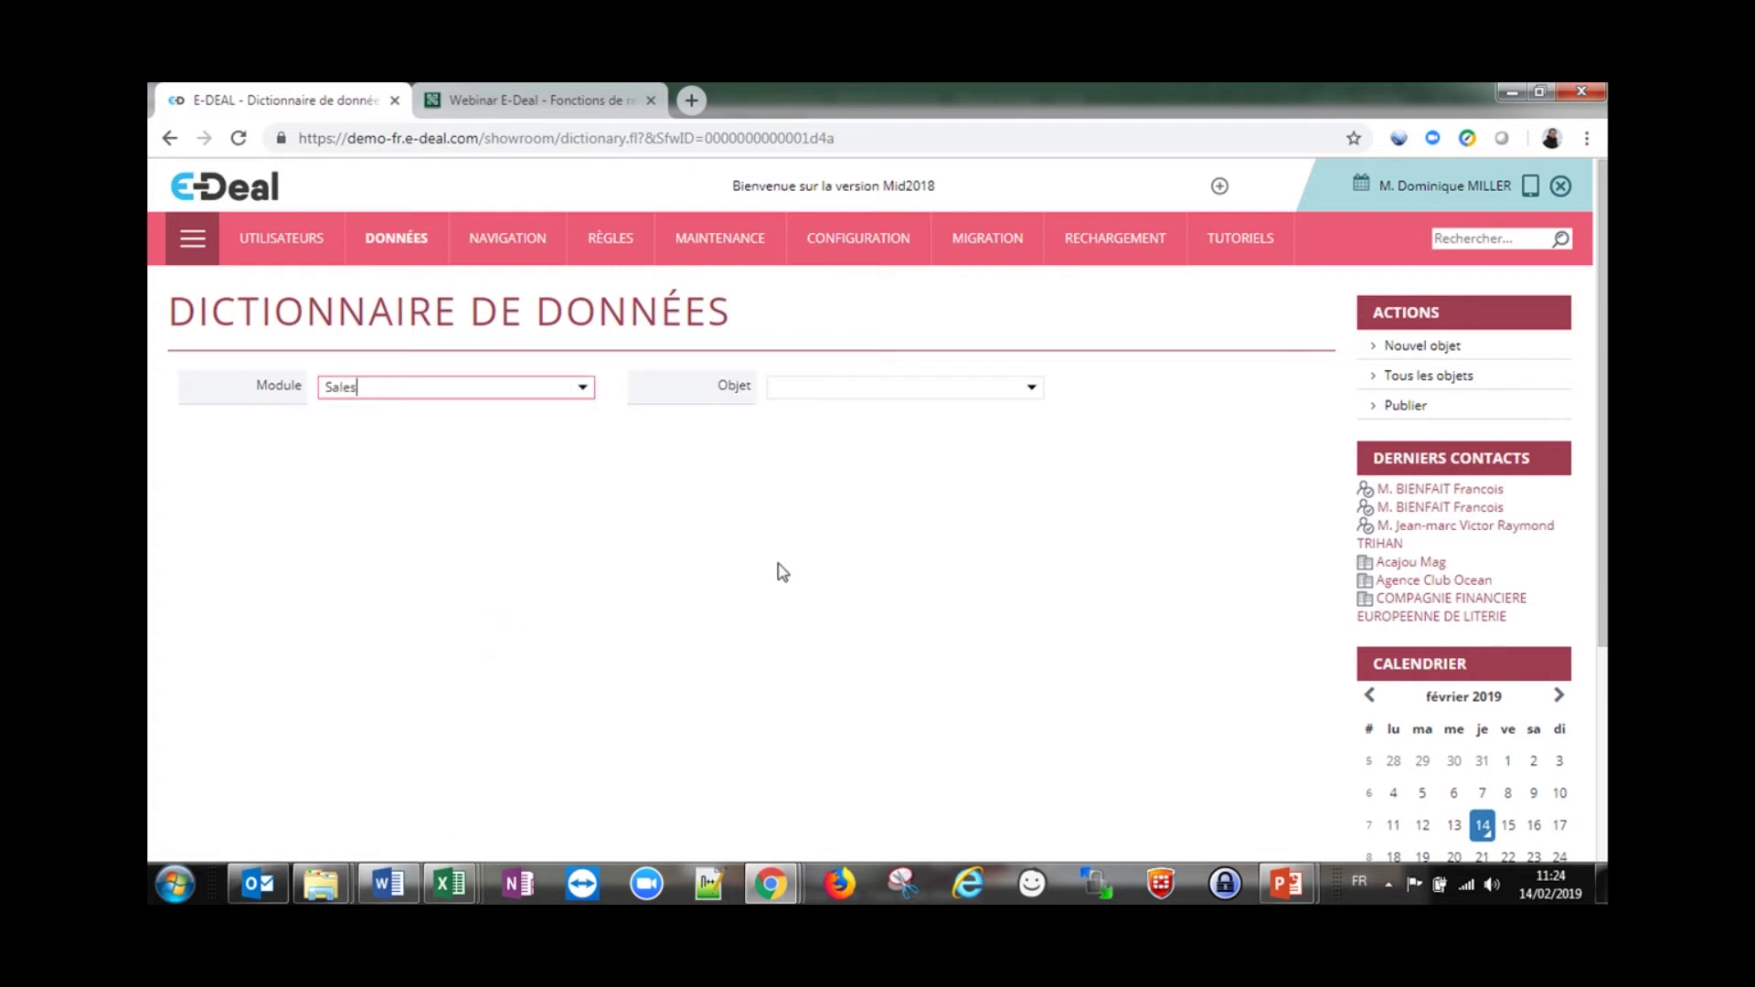
left_click(1032, 390)
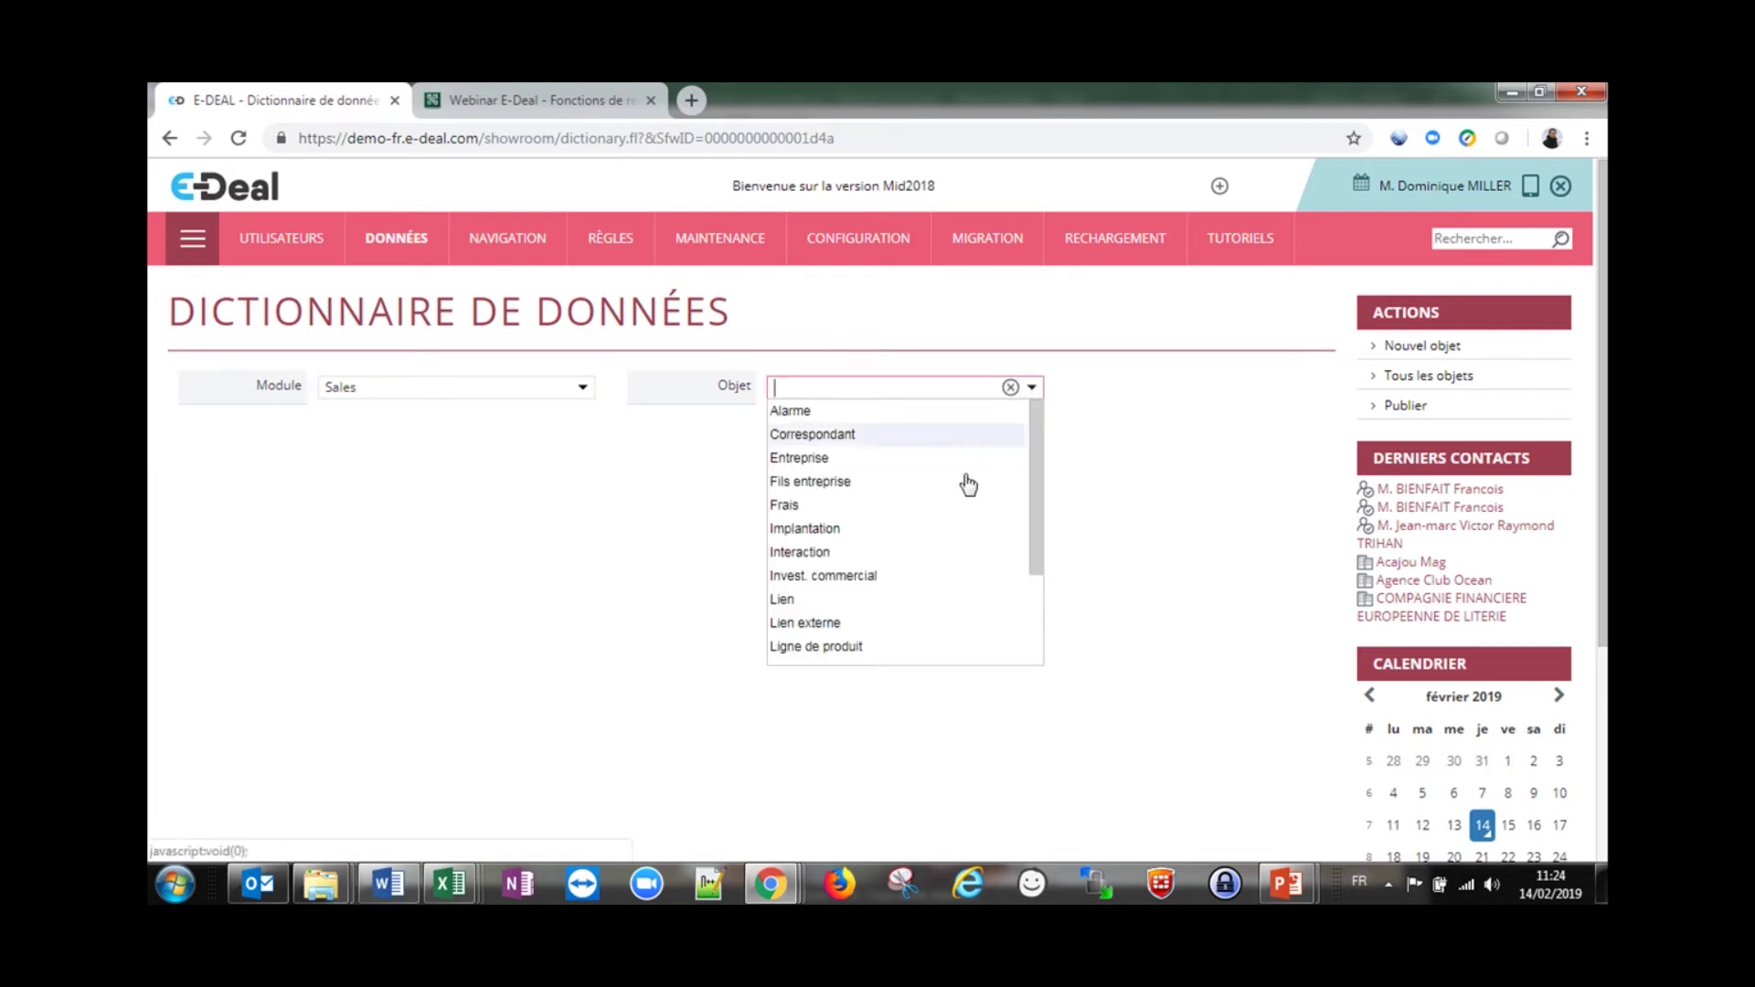
scroll(963, 485, "down", 2)
left_click(910, 594)
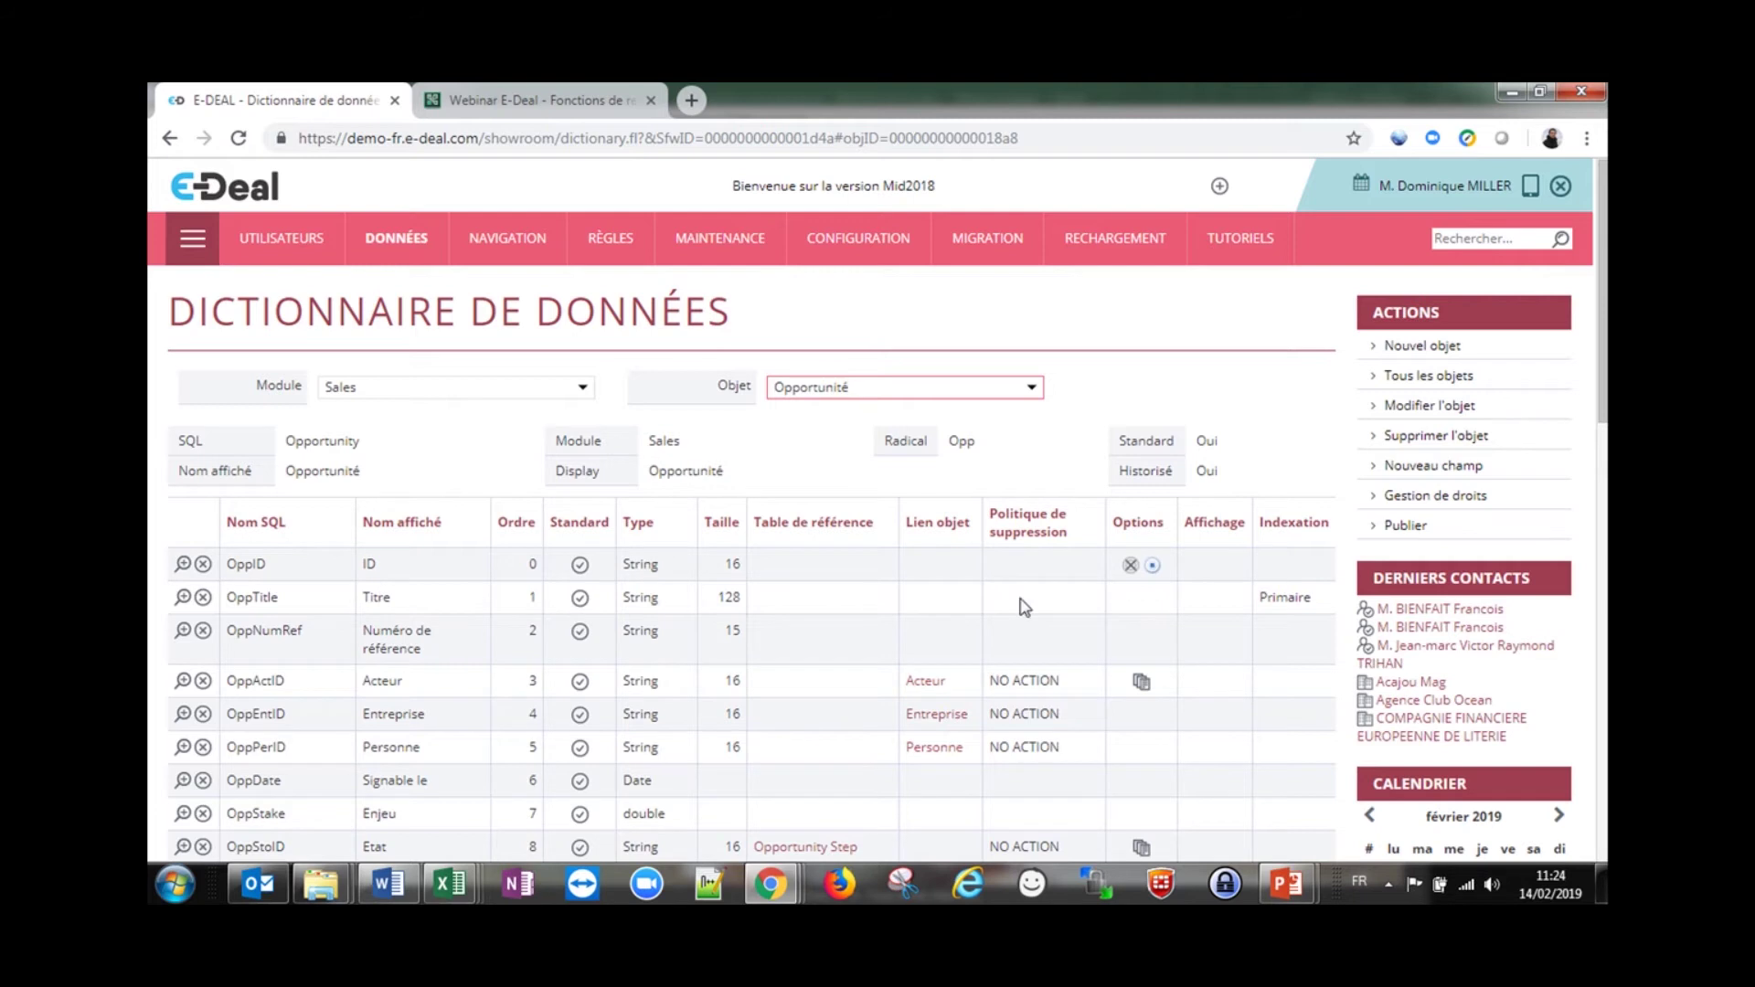
Set the indexation type of the Opportunité object's Détail field (OppDetail) to Primaire and save the field
double_click(1297, 596)
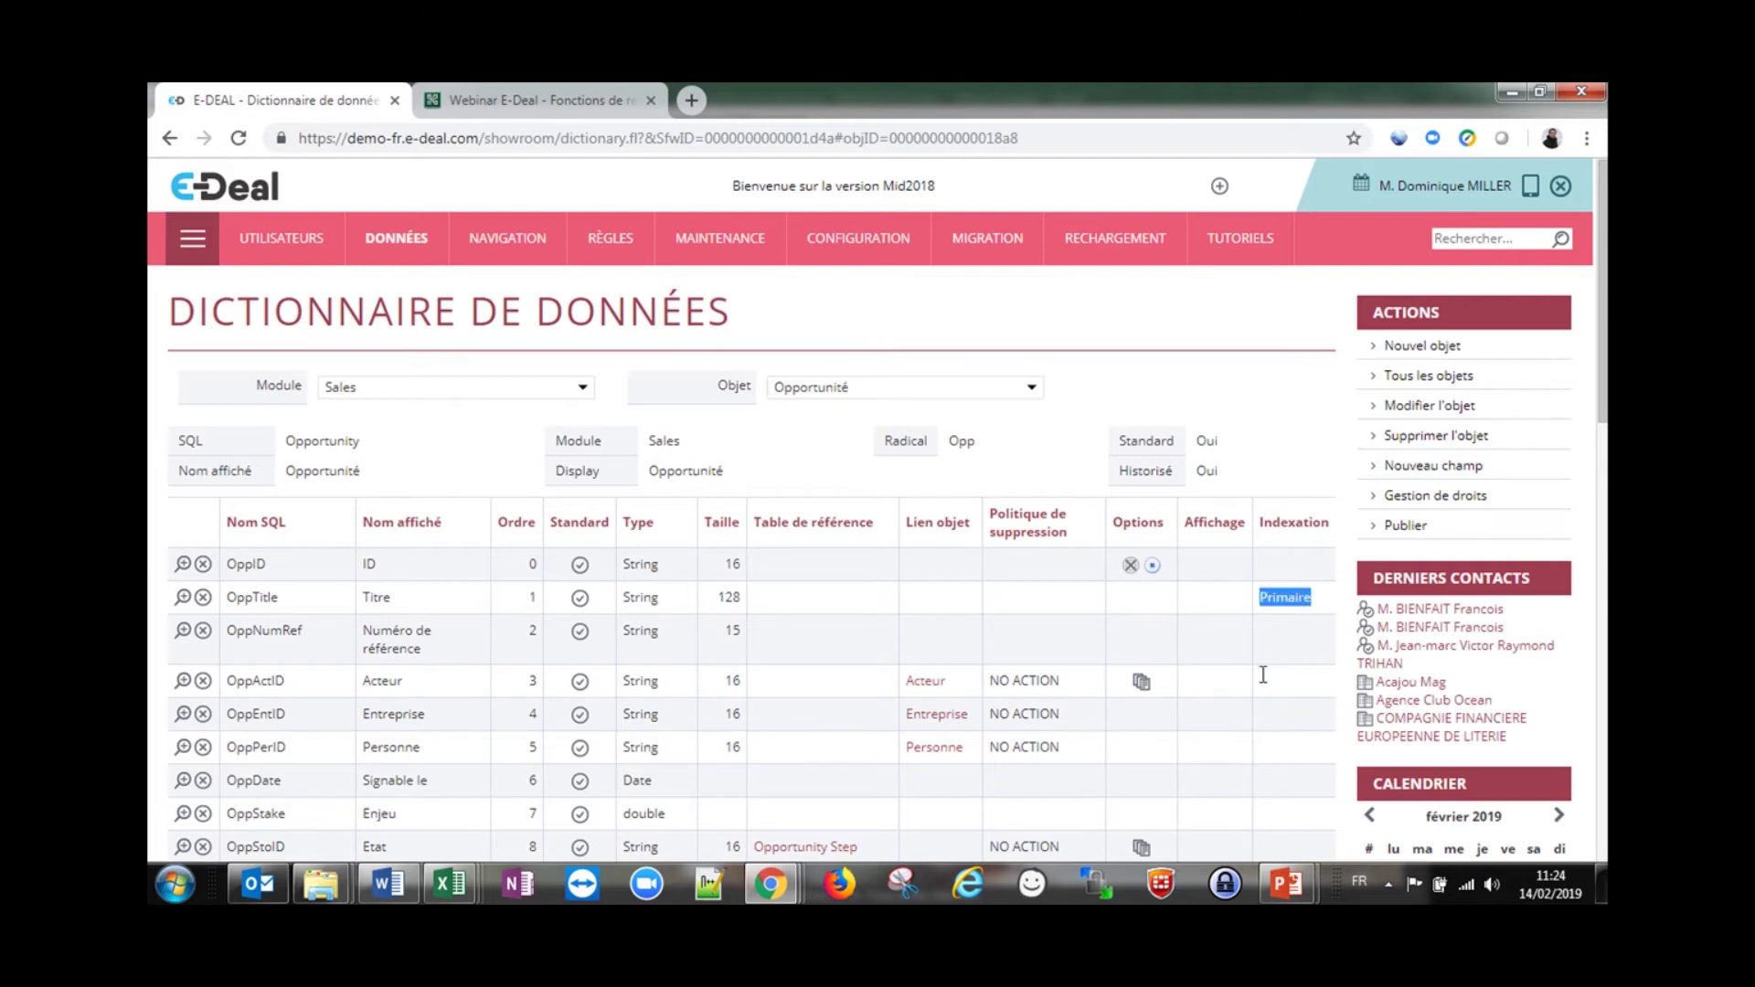
scroll(1261, 685, "down", 4)
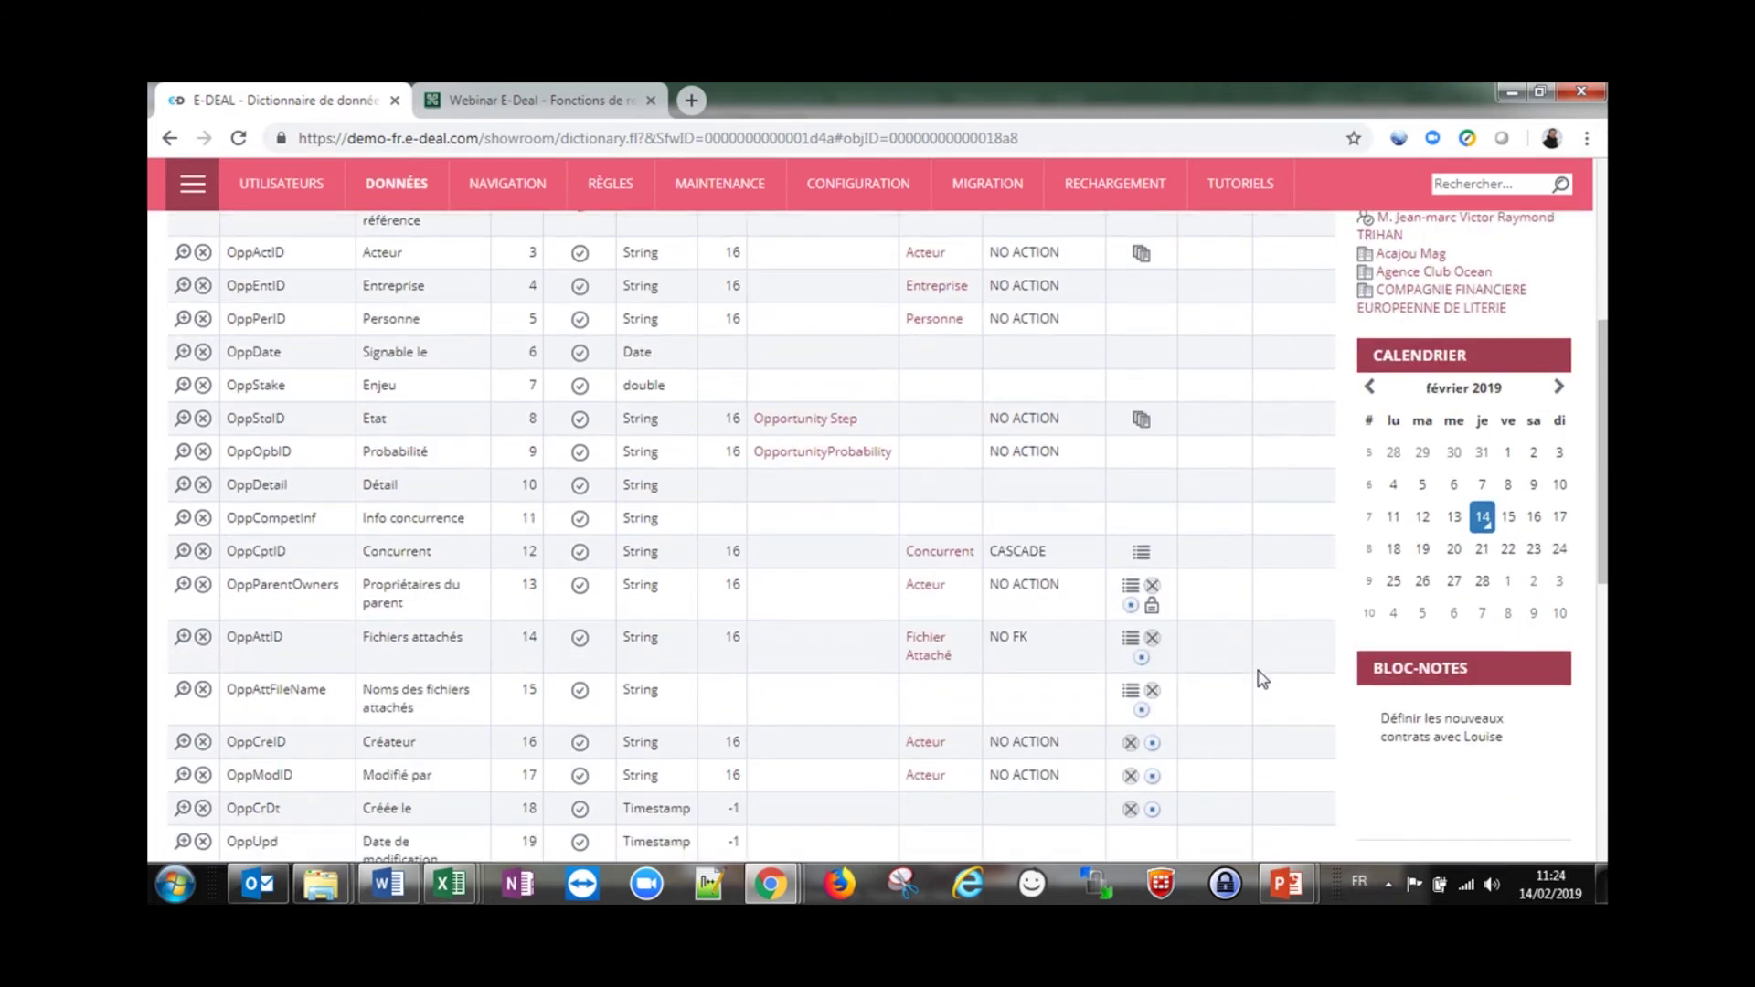
left_click(183, 485)
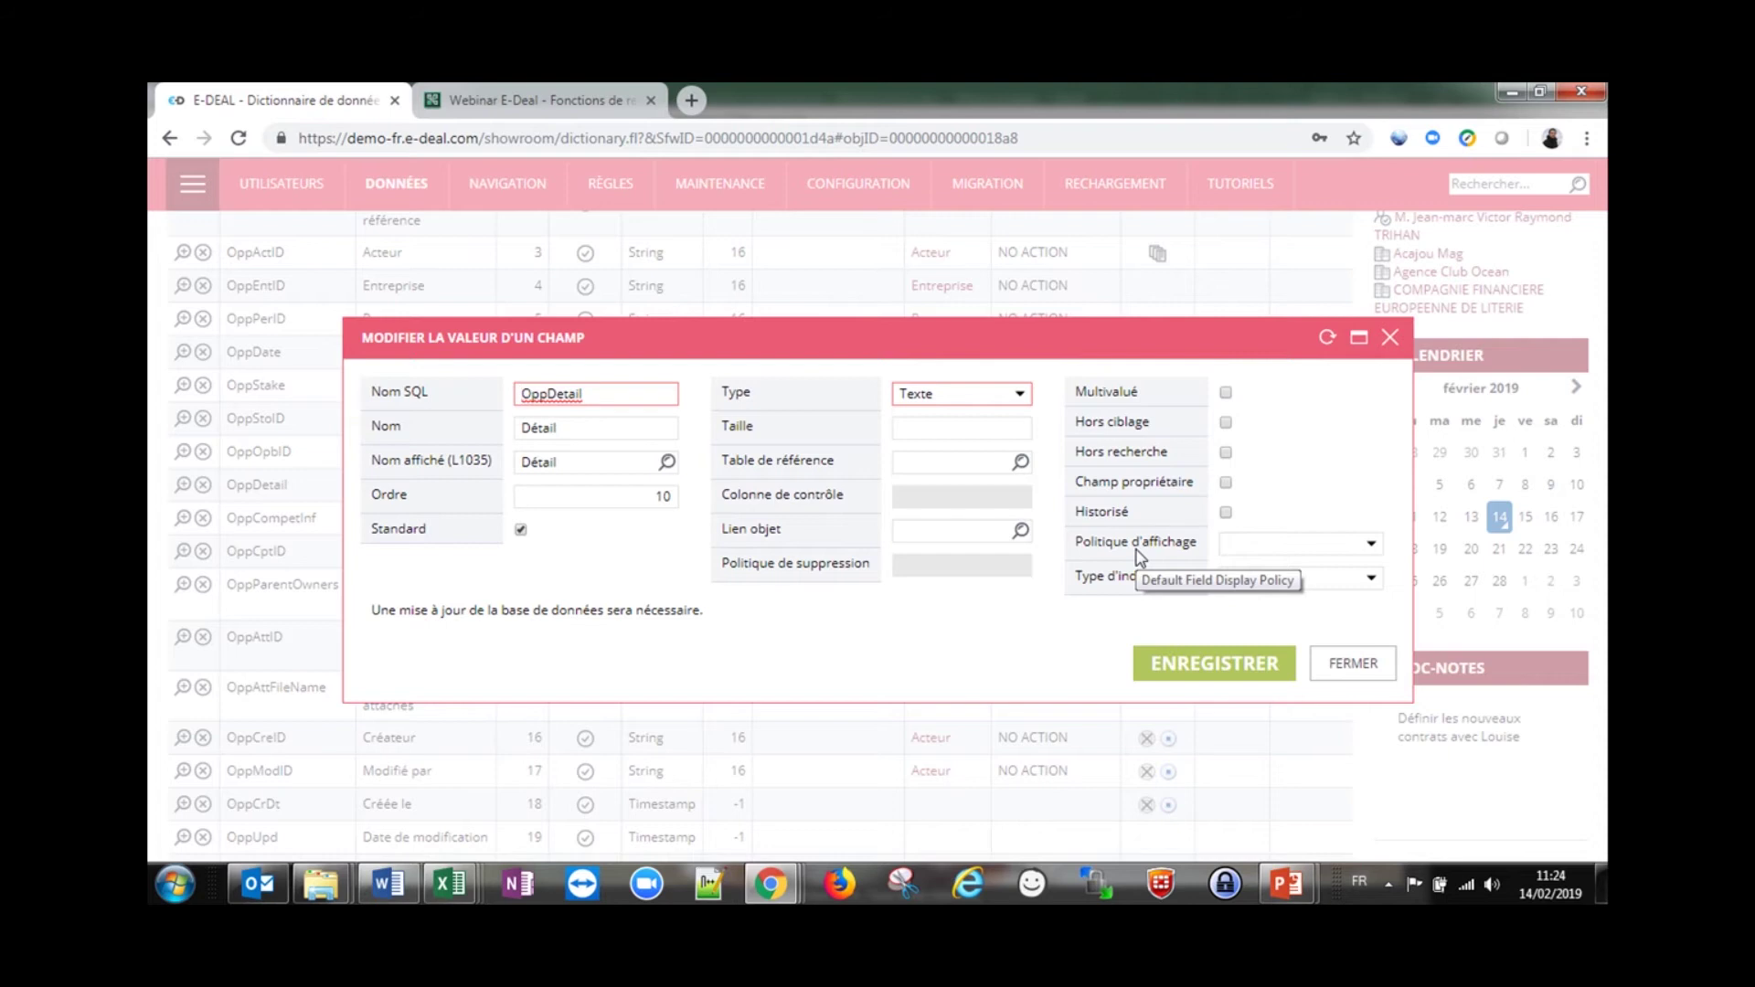
left_click(1371, 578)
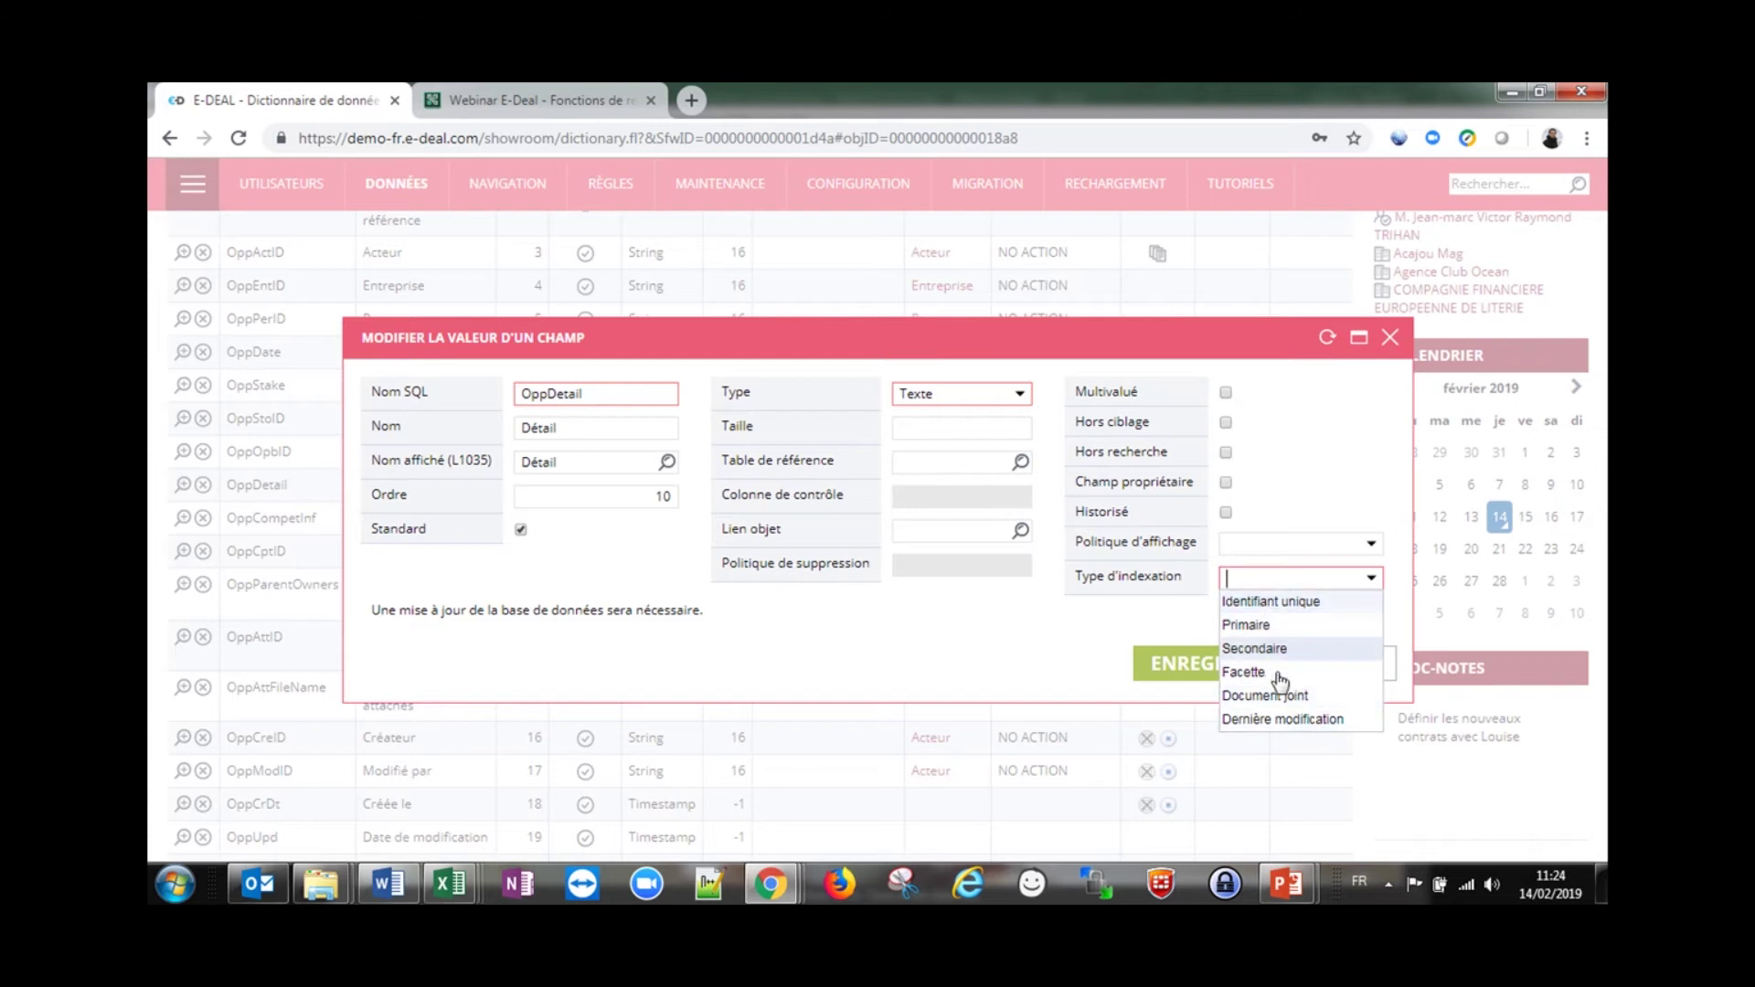
left_click(1290, 627)
left_click(1211, 666)
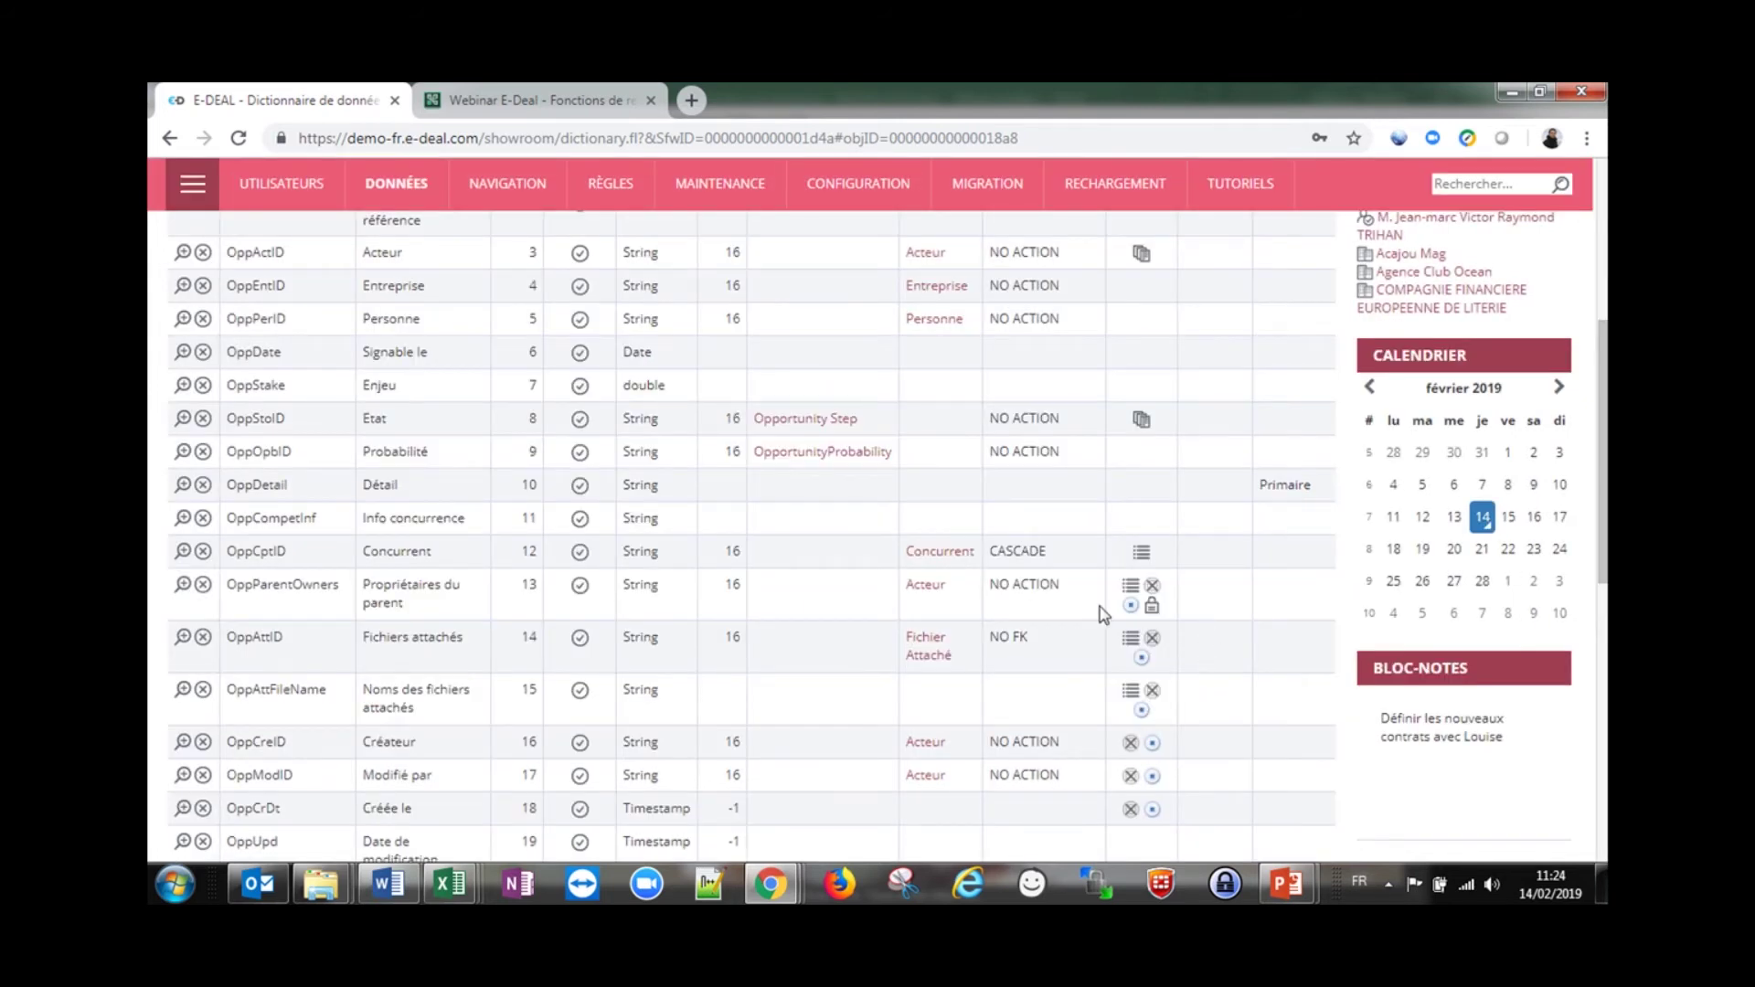
Run a full-text search of the CRM for a person's surname
scroll(1103, 614, "up", 3)
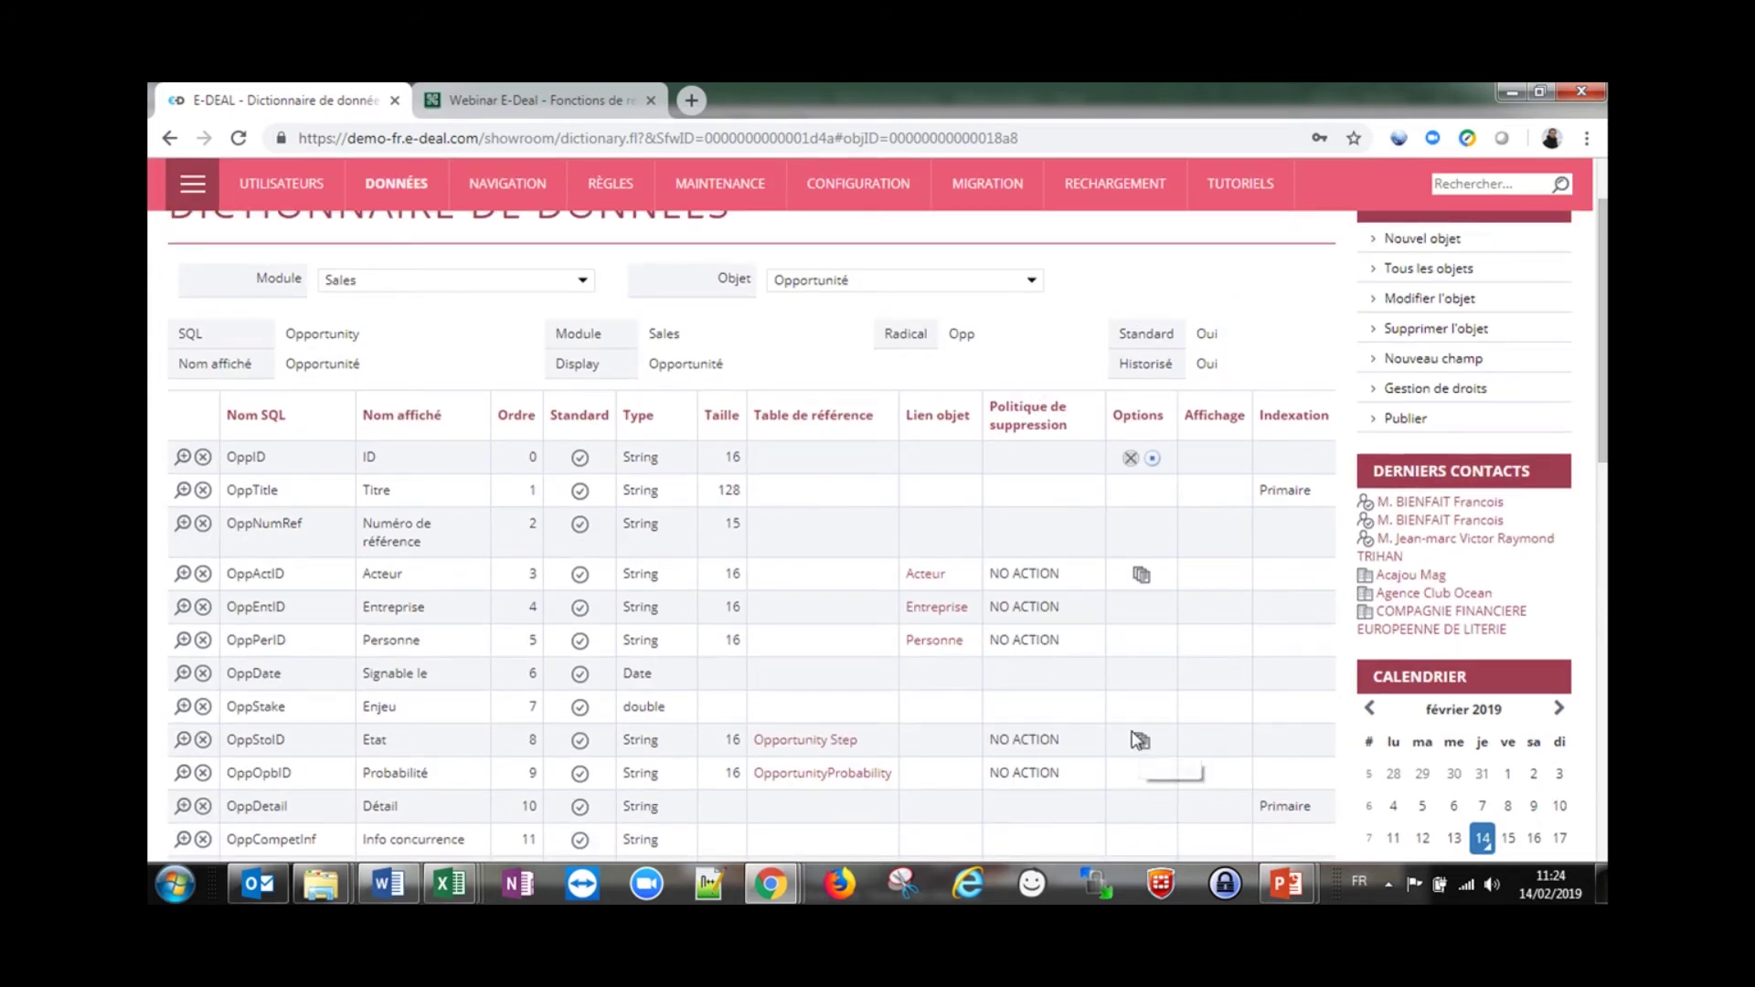
scroll(1138, 738, "up", 1)
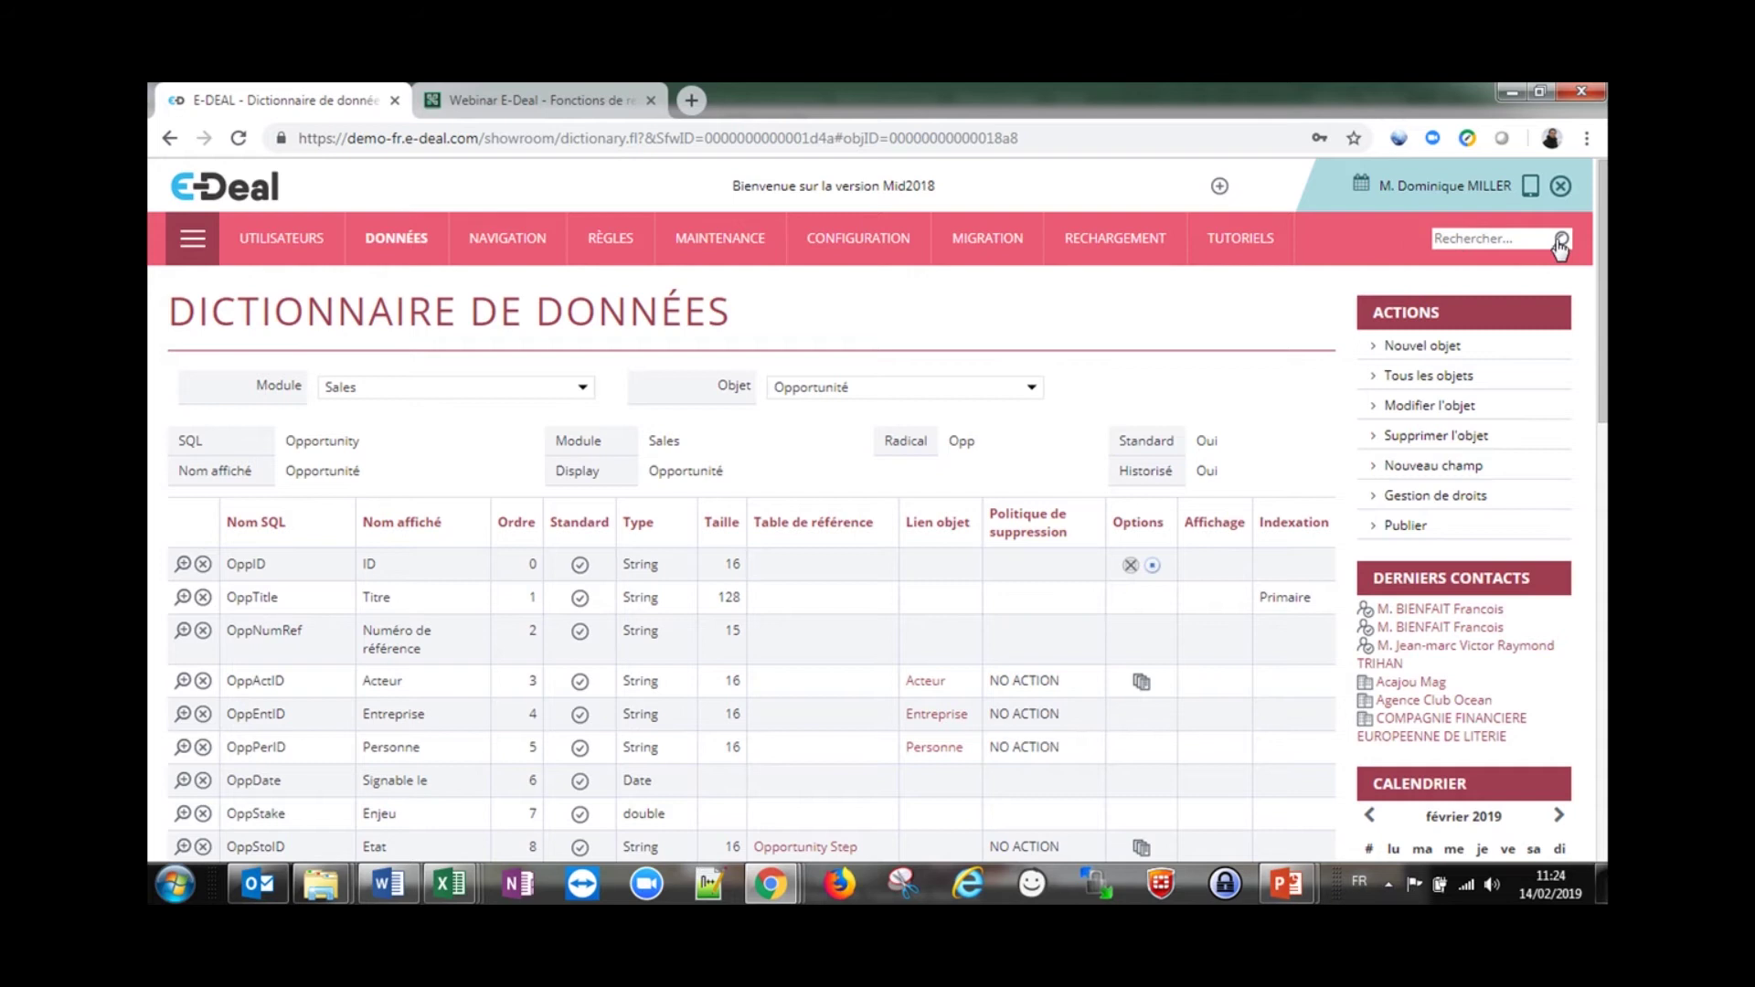
scroll(1252, 468, "down", 3)
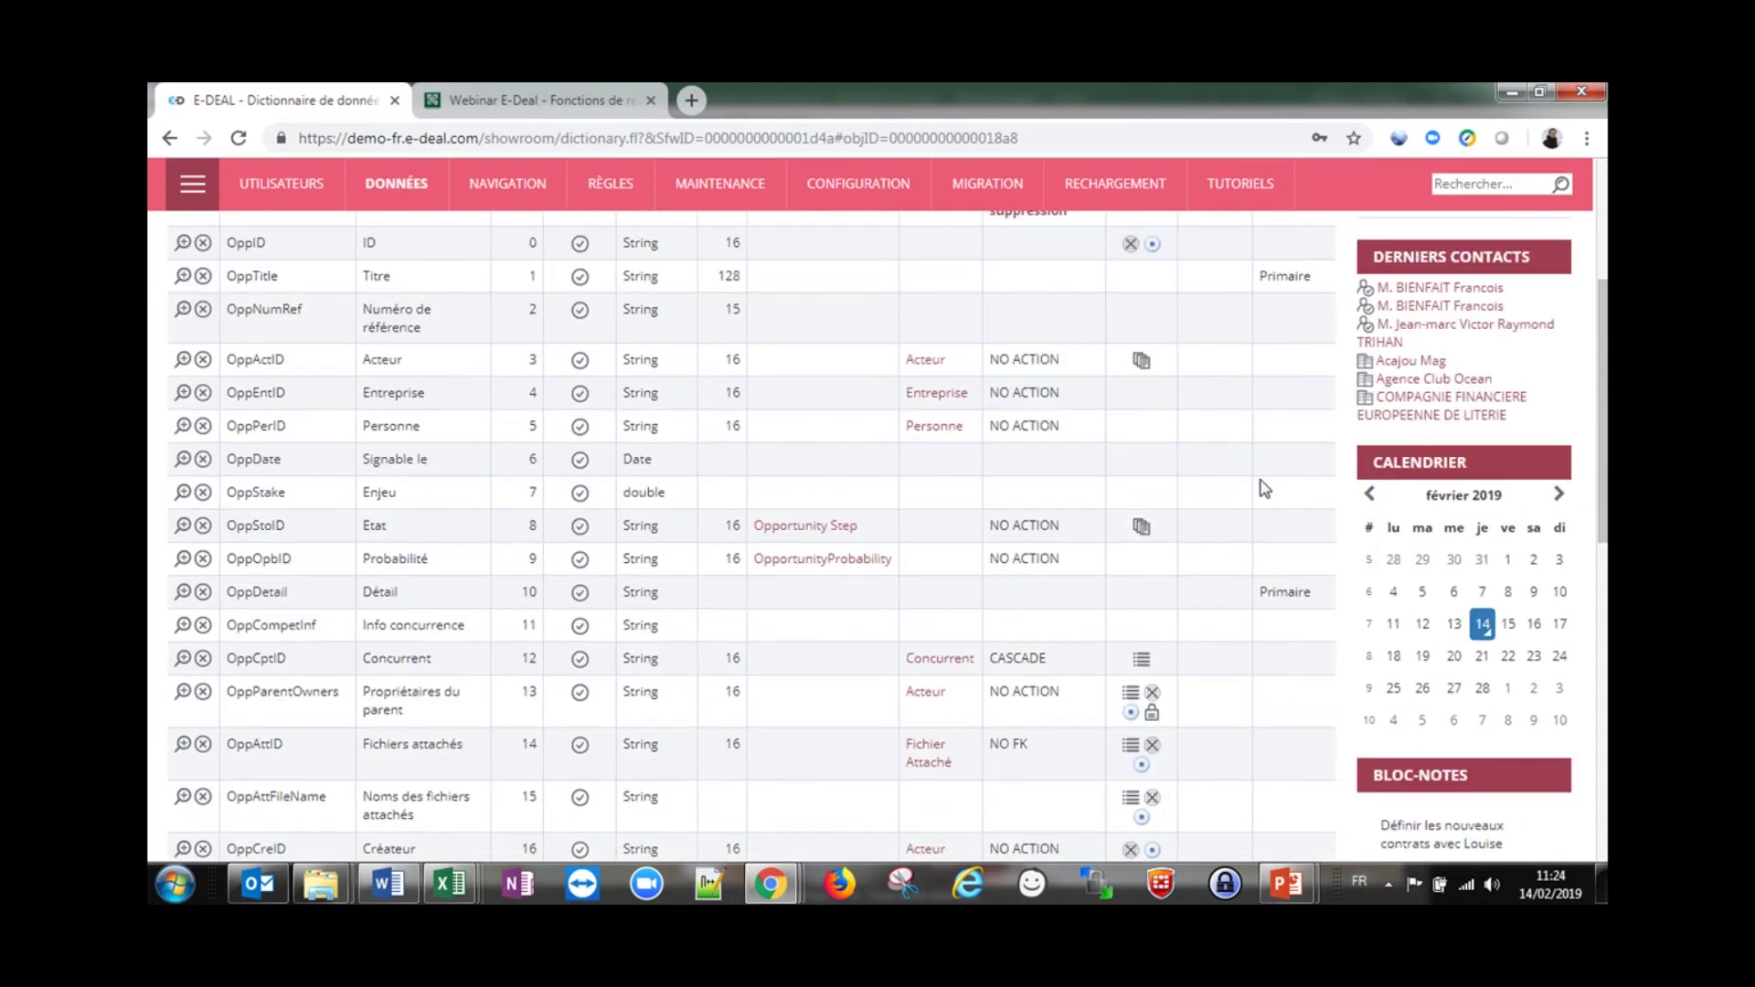
scroll(1263, 489, "up", 3)
left_click(1474, 237)
type("bellemare")
key("Return")
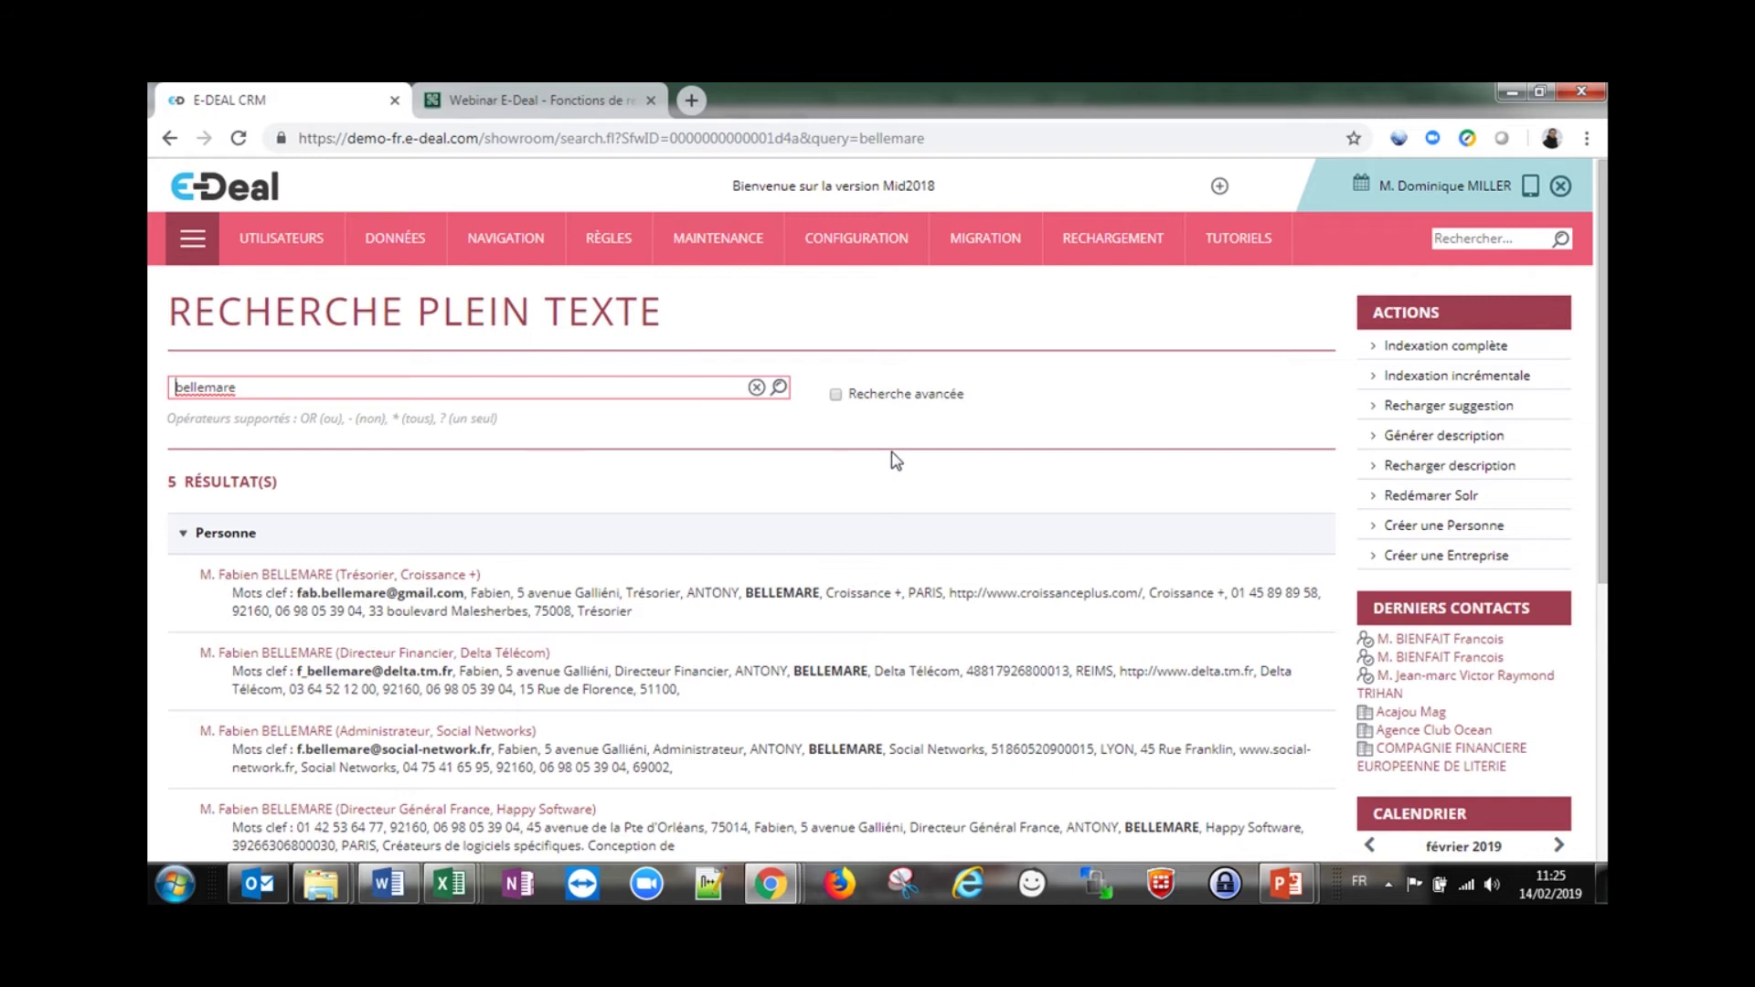
Switch to the running PowerPoint slide show of the webinar
left_click(1293, 877)
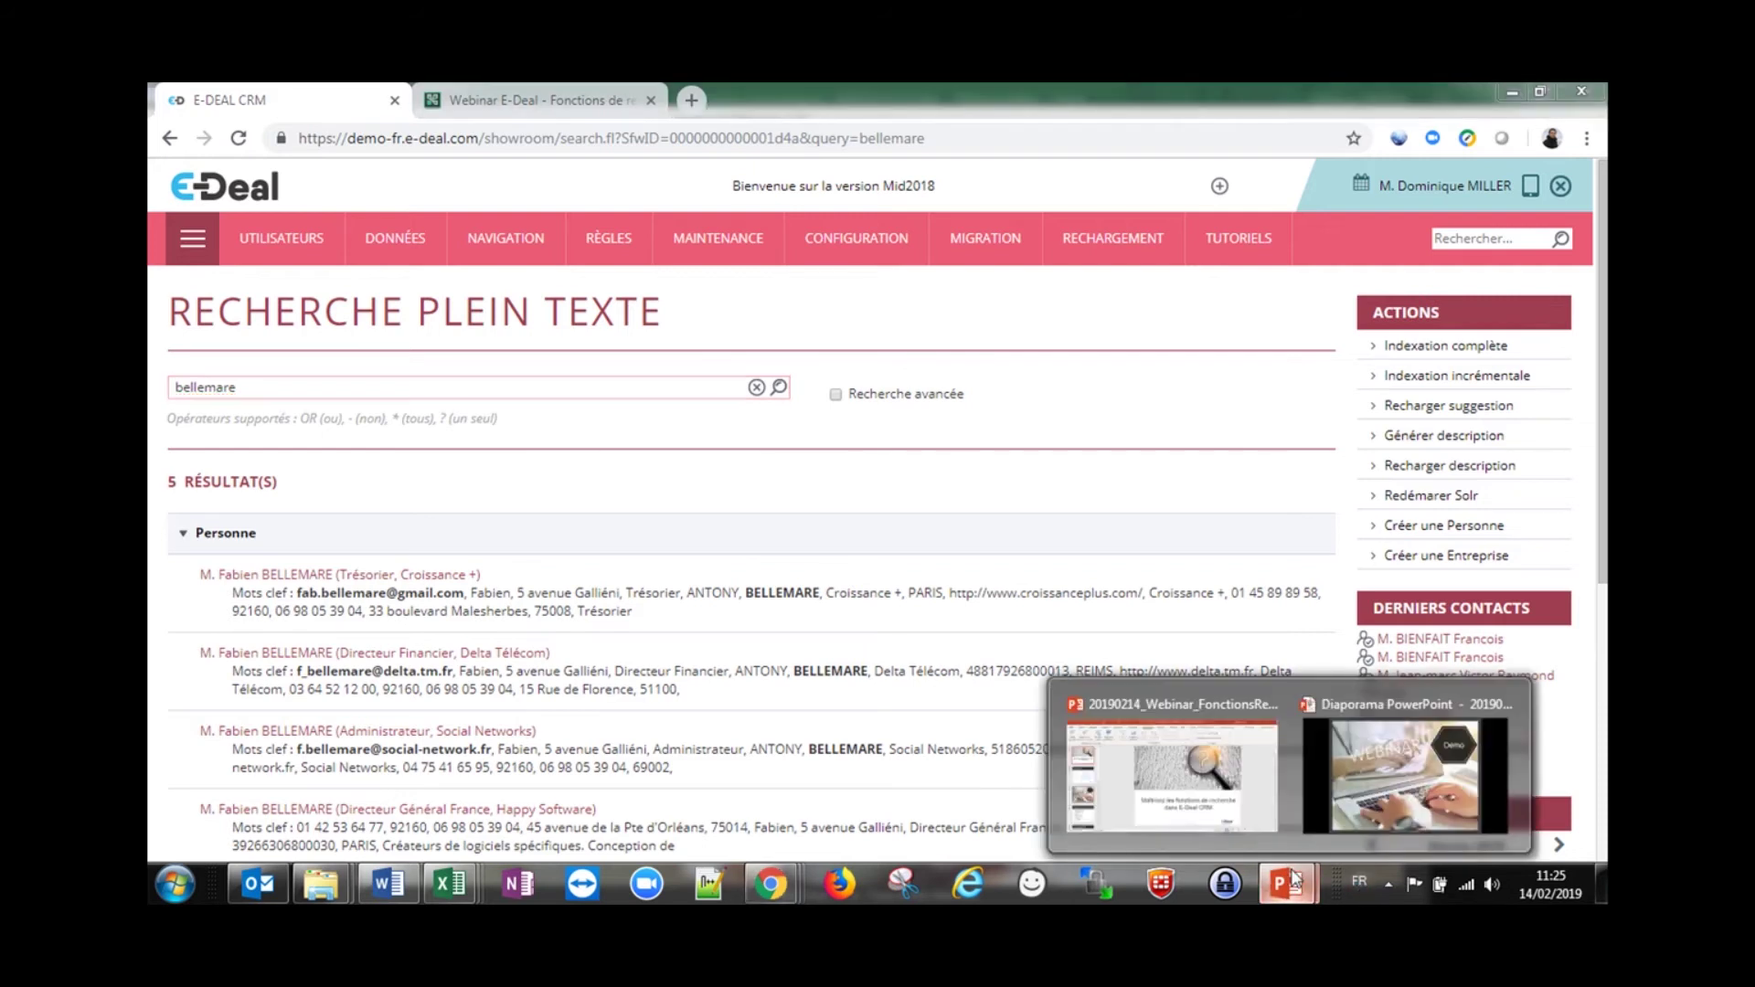
mouse_move(1240, 811)
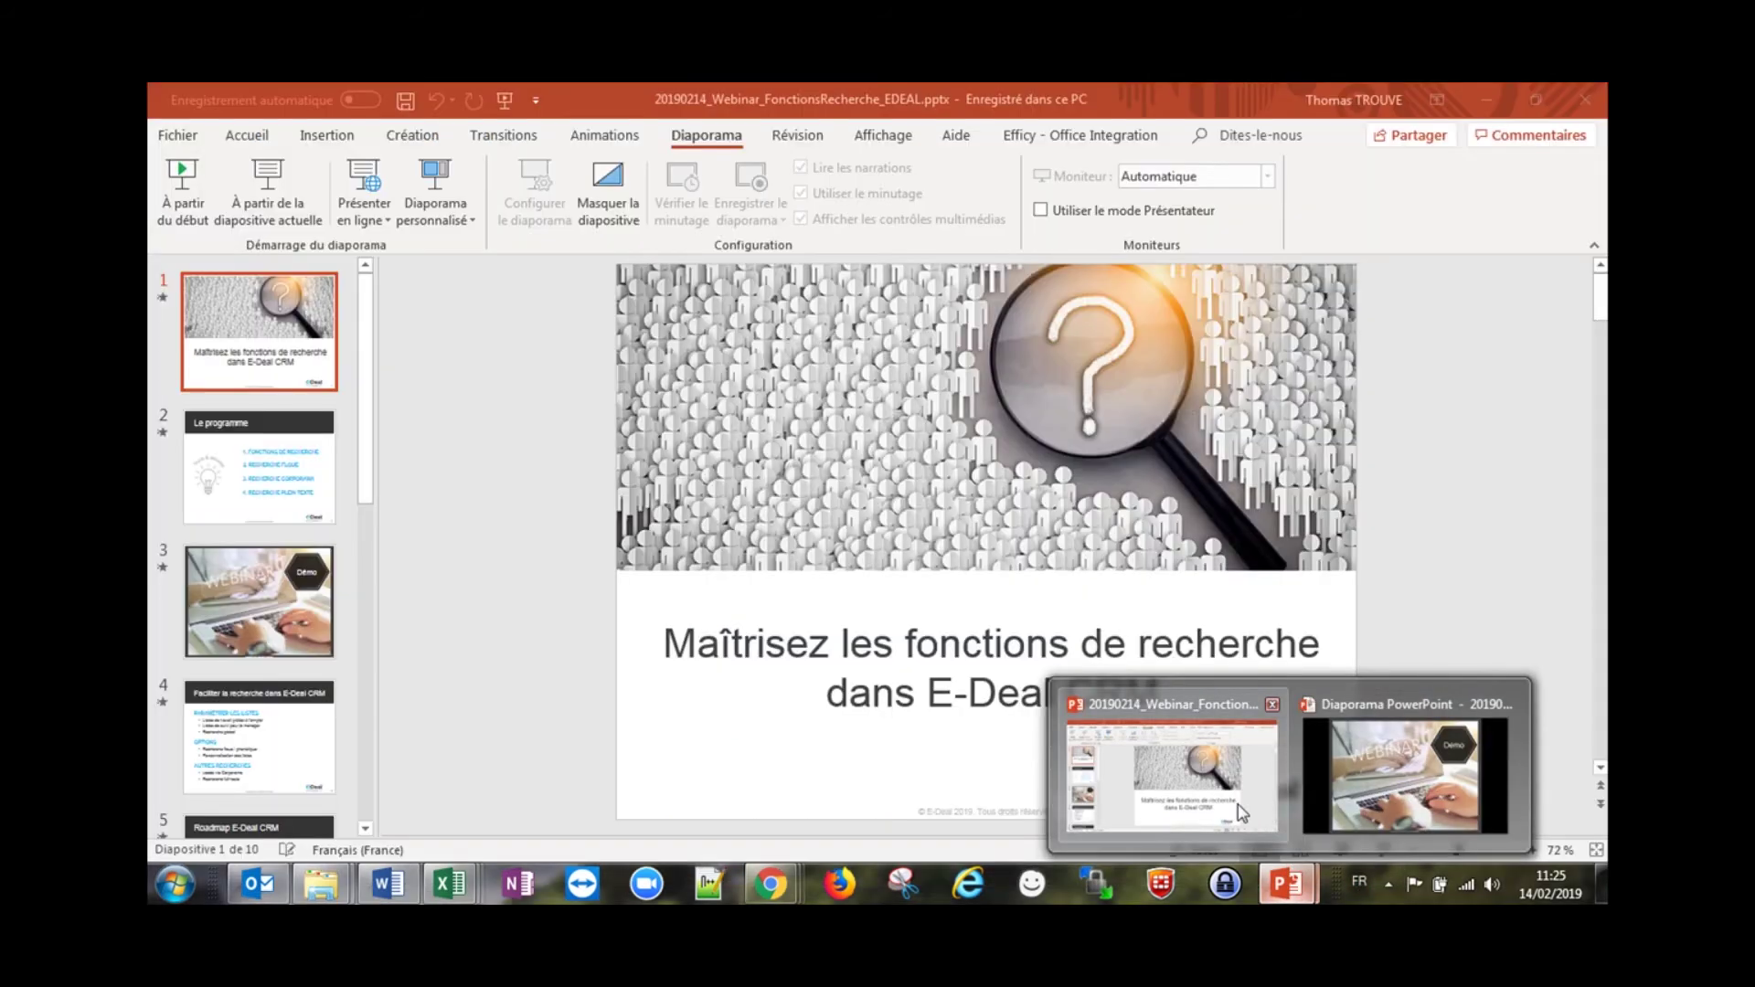
left_click(1346, 770)
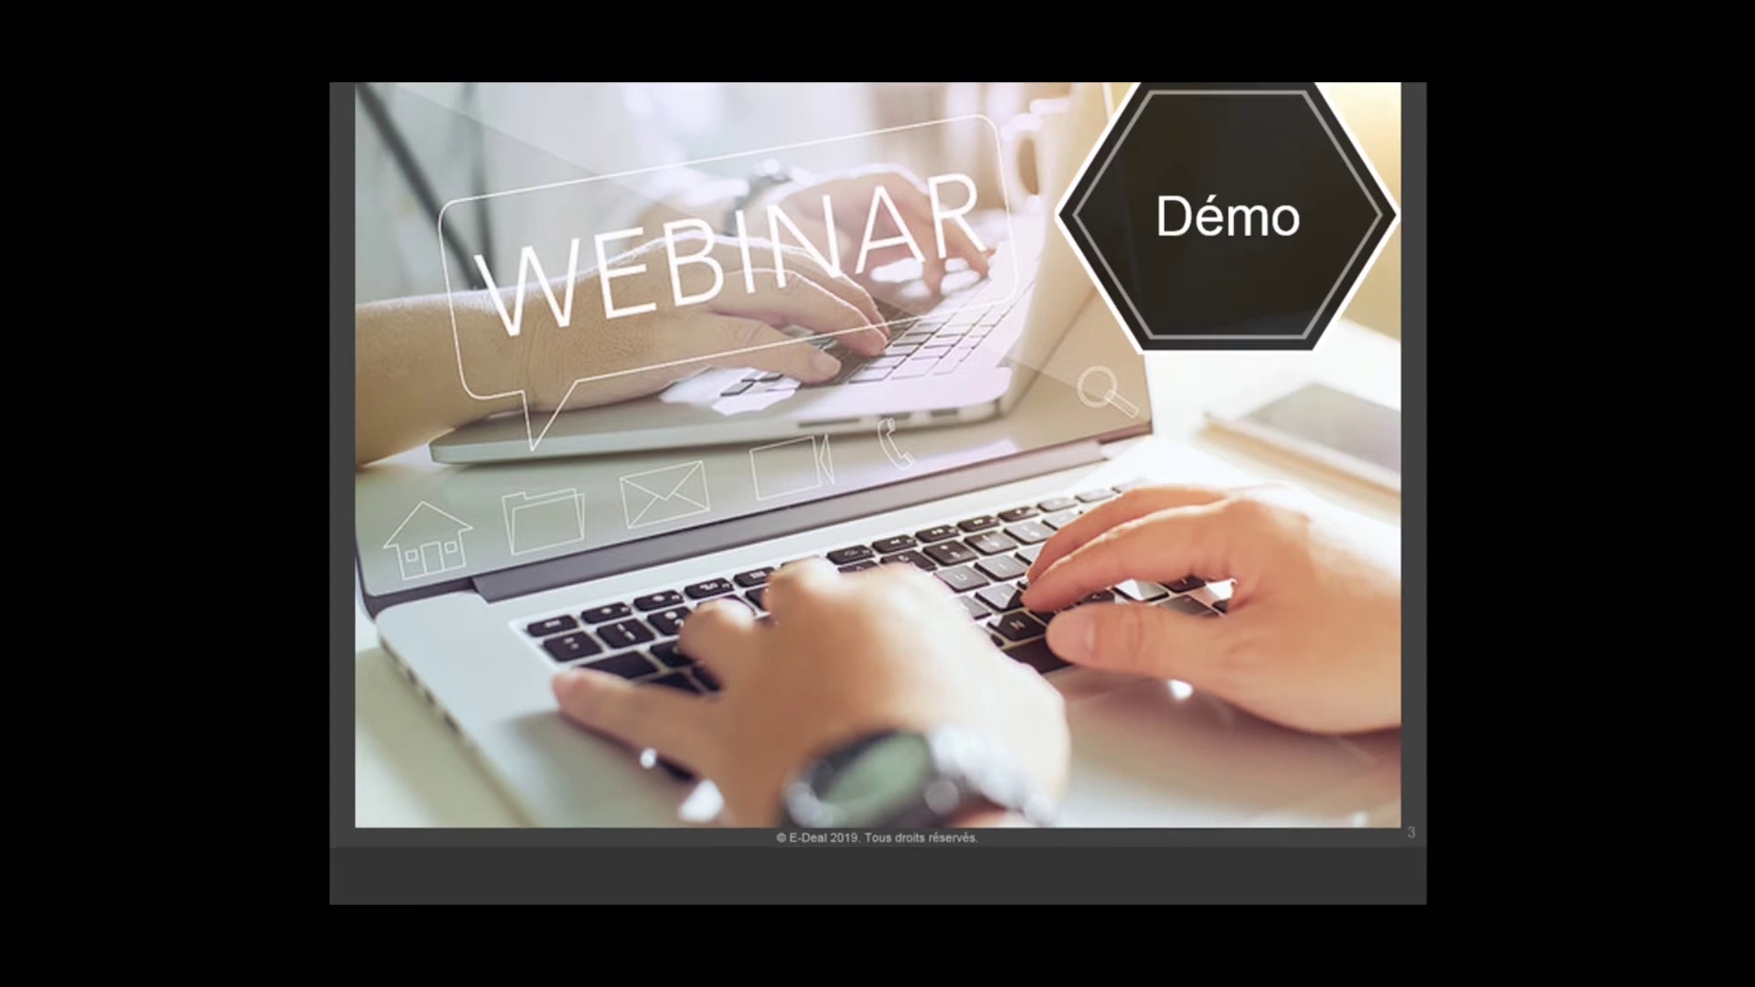